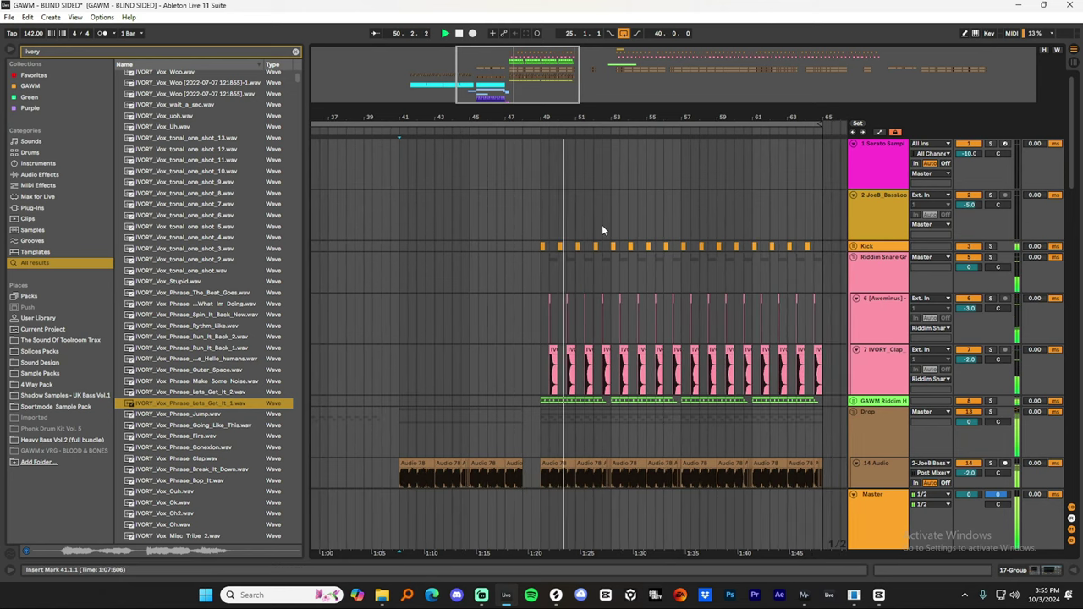
Look through the arrangement's drum, drop, sub, vocal and effects tracks during playback.
{"action": "scroll", "coordinate": [584, 262], "scroll_direction": "down", "scroll_amount": 5}
{"action": "scroll", "coordinate": [588, 275], "scroll_direction": "down", "scroll_amount": 10}
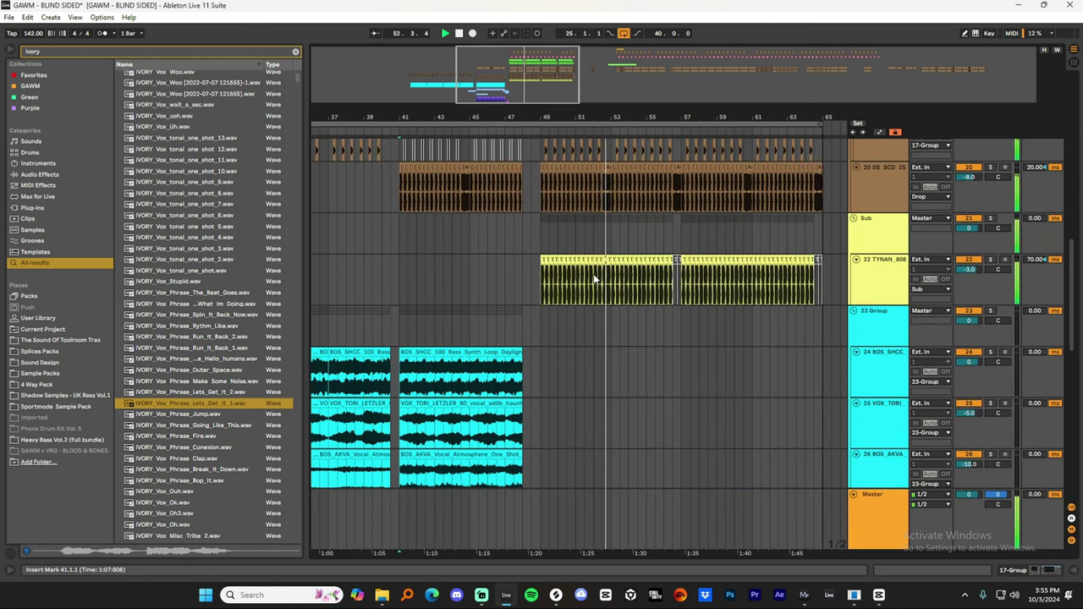
{"action": "scroll", "coordinate": [617, 284], "scroll_direction": "up", "scroll_amount": 3}
{"action": "scroll", "coordinate": [638, 282], "scroll_direction": "down", "scroll_amount": 10}
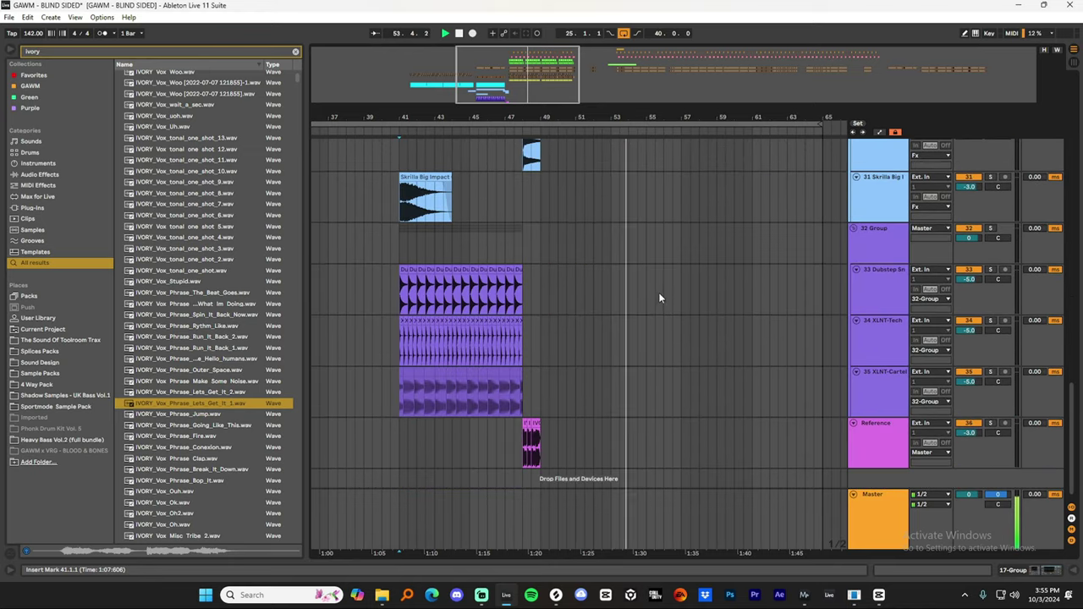
{"action": "scroll", "coordinate": [664, 300], "scroll_direction": "up", "scroll_amount": 10}
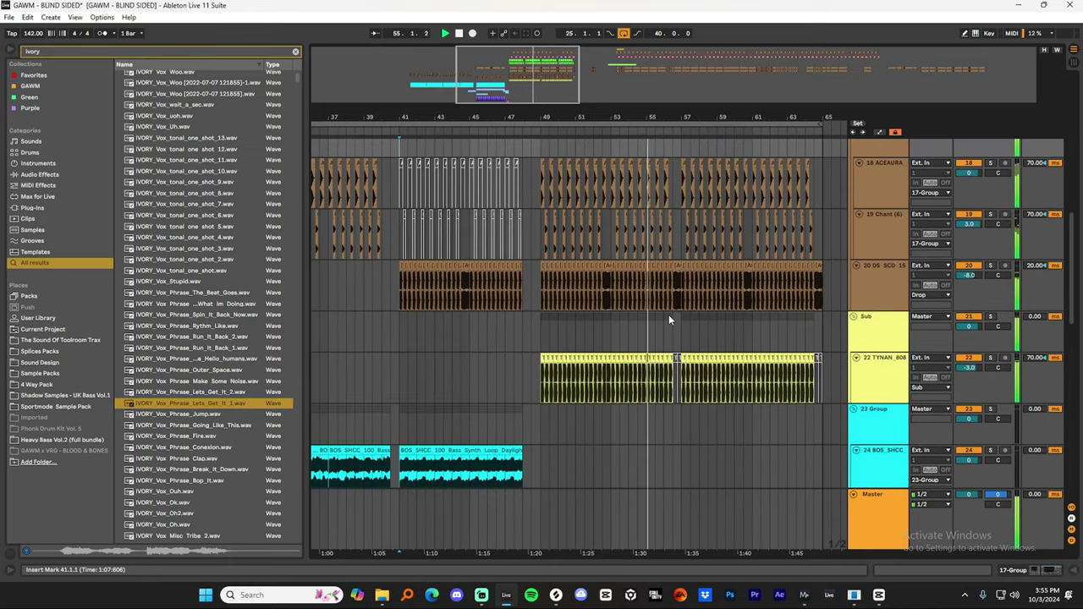
{"action": "scroll", "coordinate": [669, 320], "scroll_direction": "up", "scroll_amount": 1}
{"action": "scroll", "coordinate": [668, 320], "scroll_direction": "down", "scroll_amount": 1}
{"action": "scroll", "coordinate": [668, 320], "scroll_direction": "up", "scroll_amount": 1}
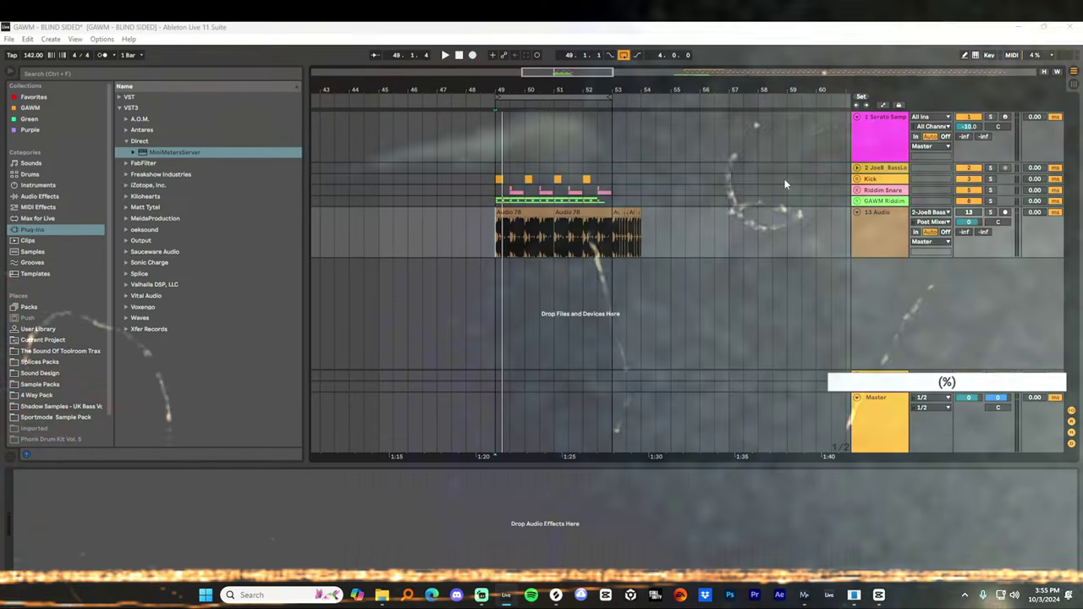
Expand the Kick, Riddim Snare and GAWM Riddim groups to show their individual sample tracks.
{"action": "left_click", "coordinate": [496, 180]}
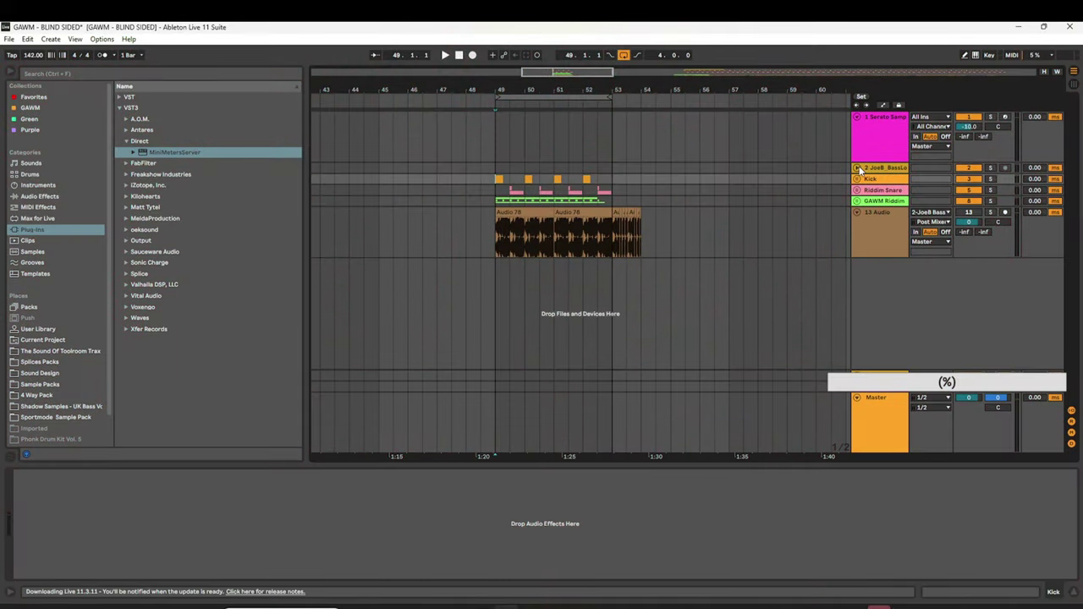
{"action": "left_click", "coordinate": [858, 180]}
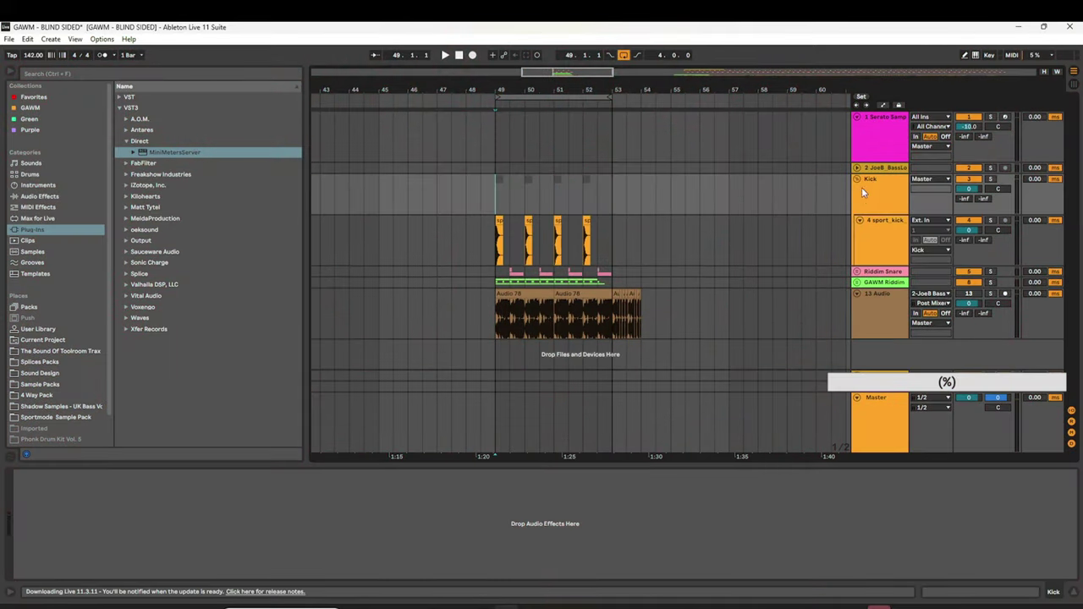
{"action": "left_click", "coordinate": [856, 272]}
{"action": "scroll", "coordinate": [860, 322], "scroll_direction": "down", "scroll_amount": 3}
{"action": "left_click", "coordinate": [858, 310]}
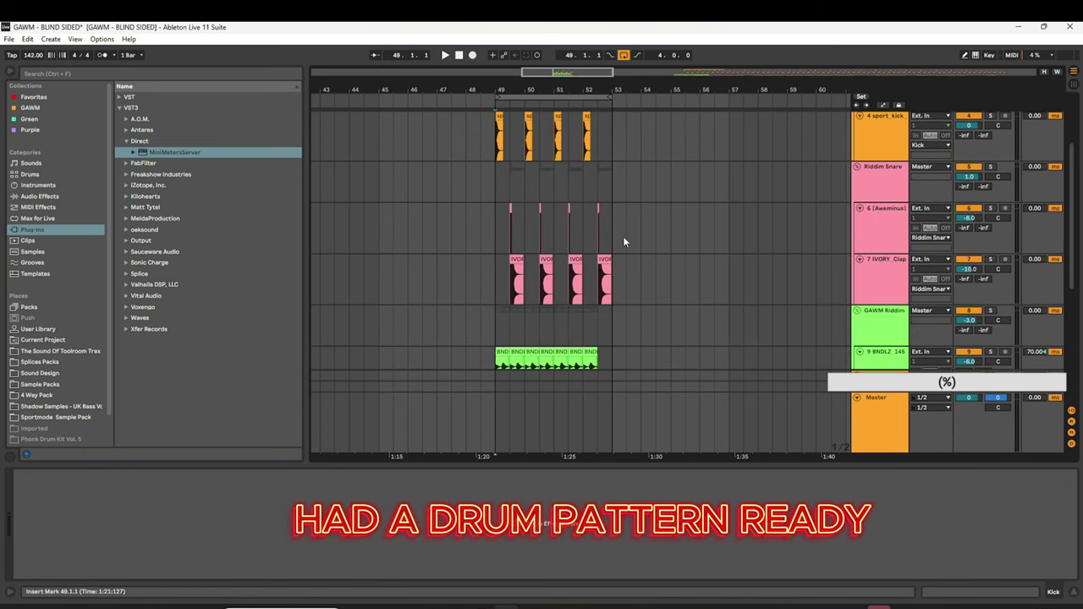
Play the drum pattern from bar 49 and review the clips inside the kick, snare and riddim groups.
{"action": "left_click", "coordinate": [492, 195]}
{"action": "key", "text": "space"}
{"action": "scroll", "coordinate": [544, 208], "scroll_direction": "up", "scroll_amount": 3}
{"action": "scroll", "coordinate": [643, 182], "scroll_direction": "down", "scroll_amount": 4}
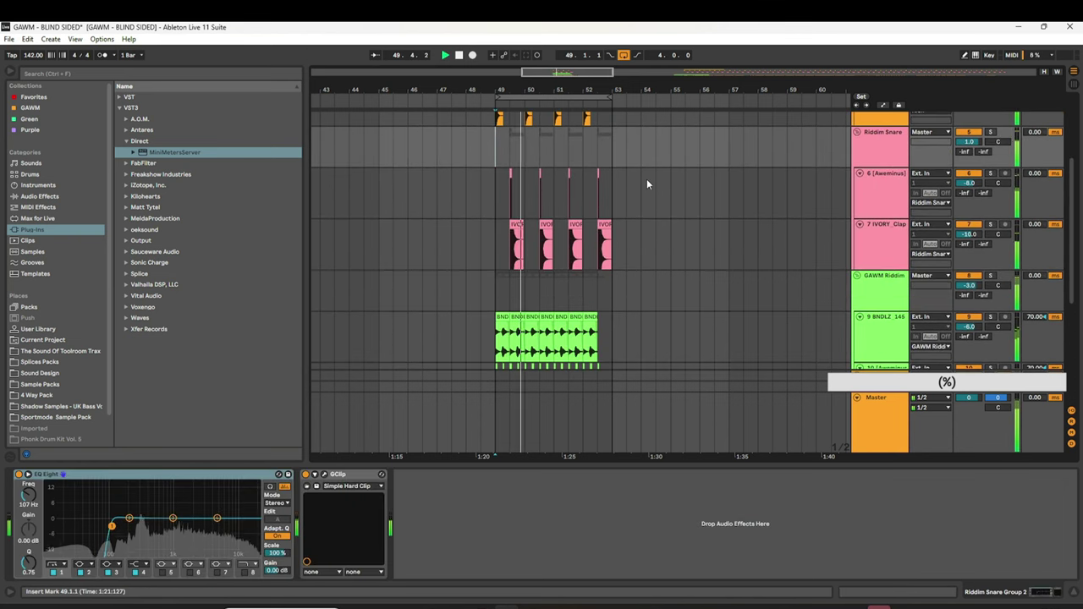
{"action": "scroll", "coordinate": [648, 182], "scroll_direction": "up", "scroll_amount": 2}
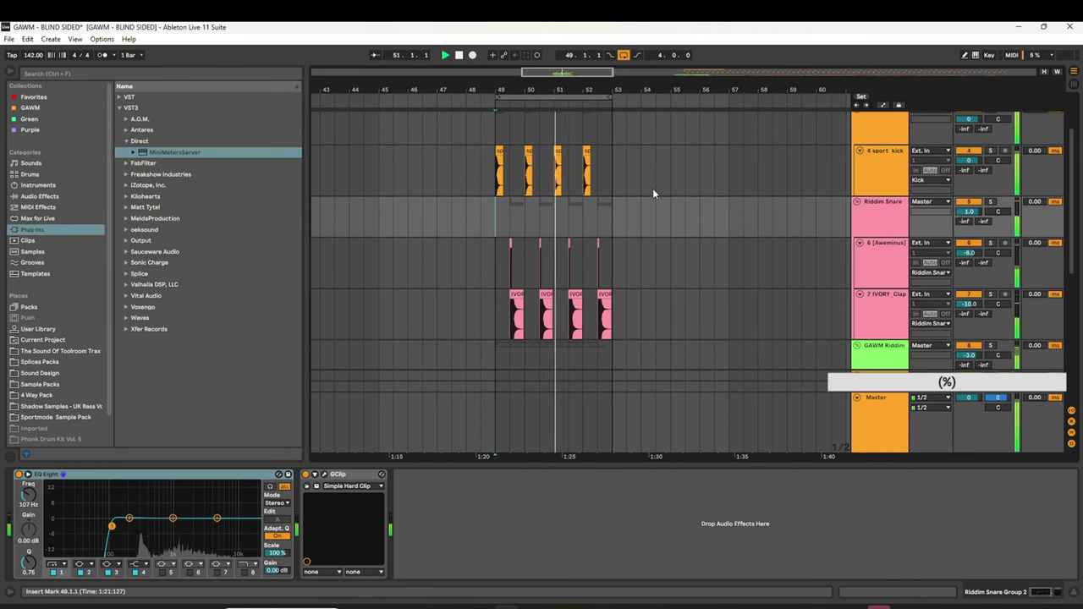
{"action": "scroll", "coordinate": [662, 199], "scroll_direction": "down", "scroll_amount": 1}
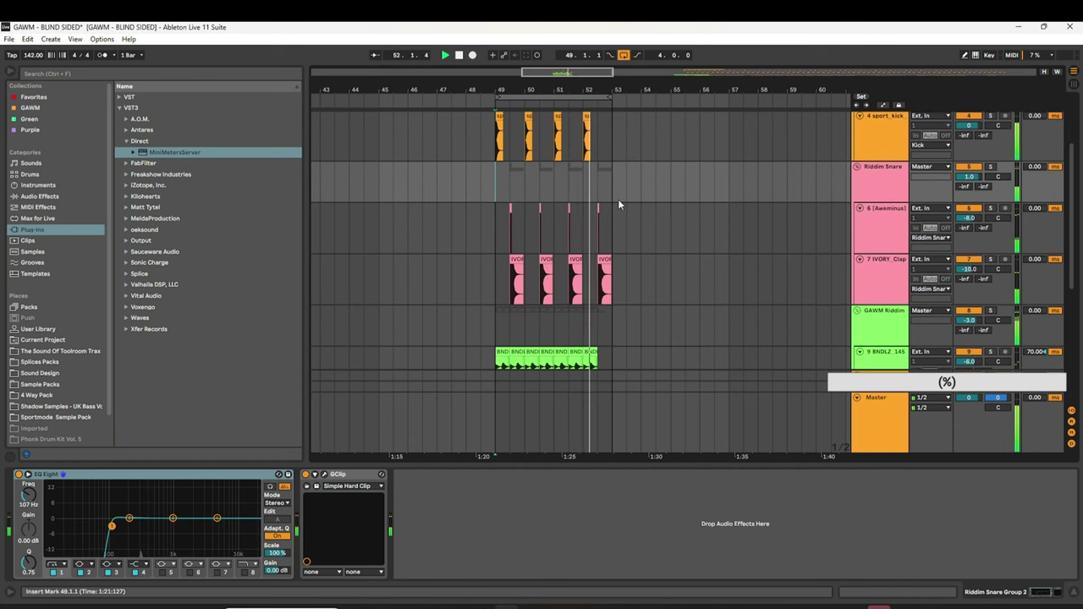
{"action": "scroll", "coordinate": [617, 201], "scroll_direction": "down", "scroll_amount": 3}
{"action": "scroll", "coordinate": [618, 203], "scroll_direction": "down", "scroll_amount": 3}
{"action": "key", "text": "space"}
Collapse the GAWM Riddim, Riddim Snare and Kick groups again.
{"action": "scroll", "coordinate": [863, 254], "scroll_direction": "up", "scroll_amount": 4}
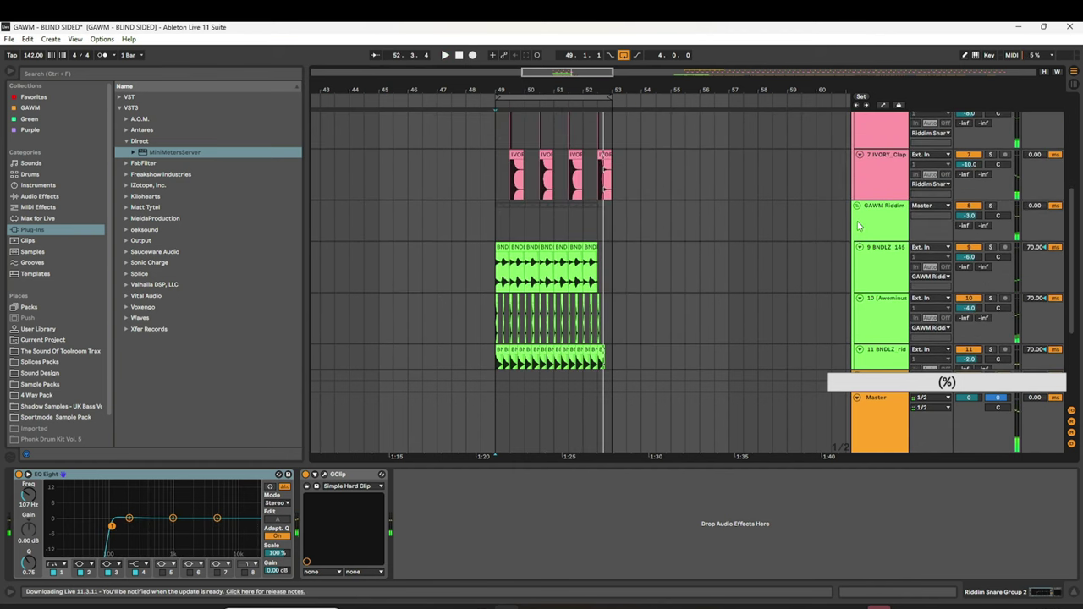
{"action": "left_click", "coordinate": [857, 207]}
{"action": "scroll", "coordinate": [861, 225], "scroll_direction": "up", "scroll_amount": 3}
{"action": "left_click", "coordinate": [857, 237]}
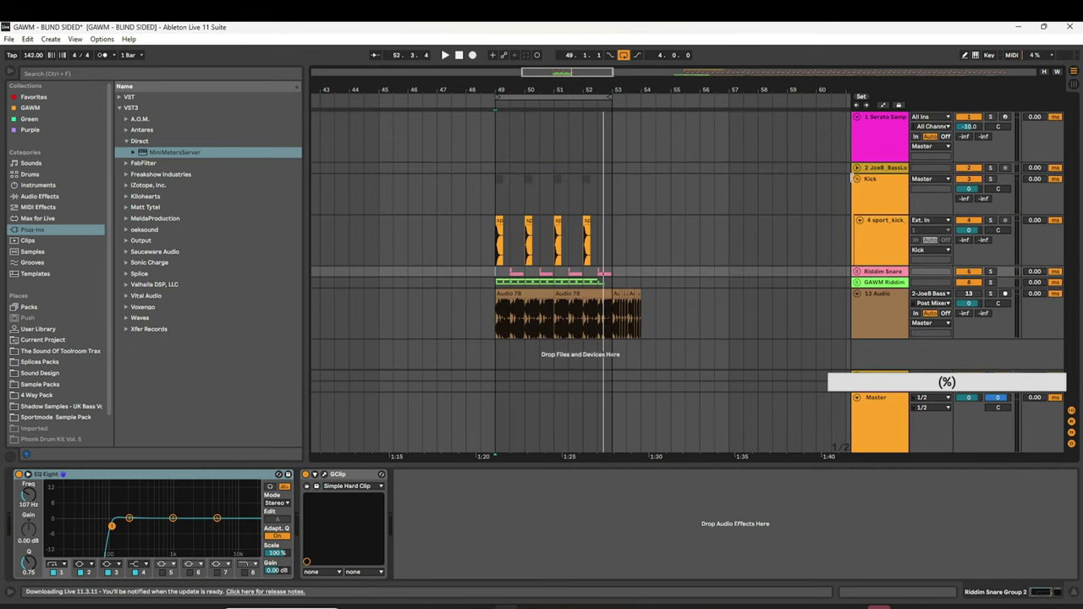
{"action": "left_click", "coordinate": [857, 178]}
Listen to the bass on the 13 Audio track from bar 49, both soloed and together with the drums.
{"action": "left_click", "coordinate": [490, 244]}
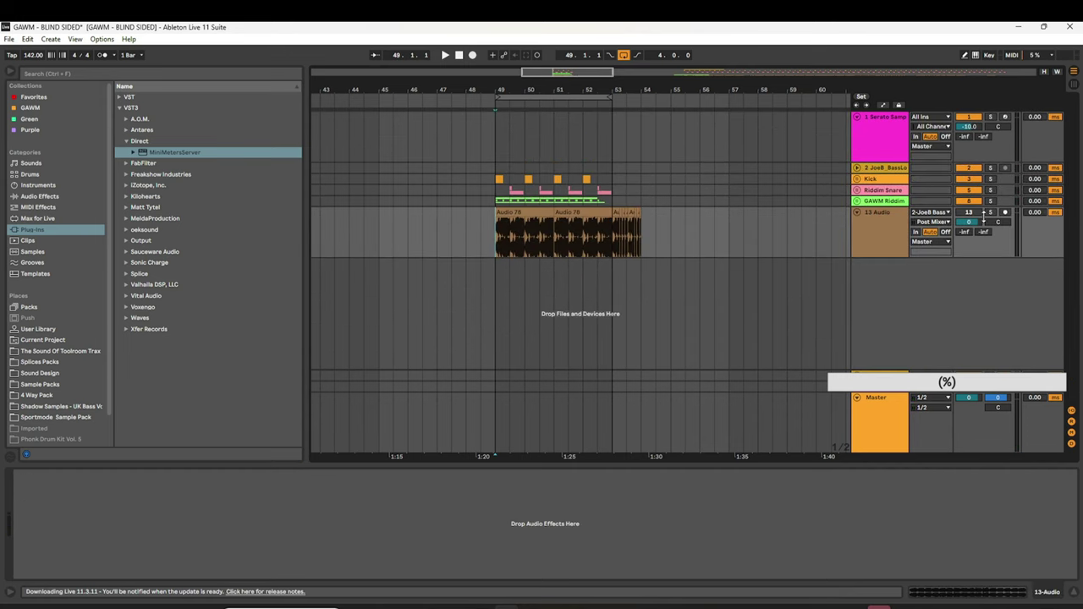
{"action": "key", "text": "space"}
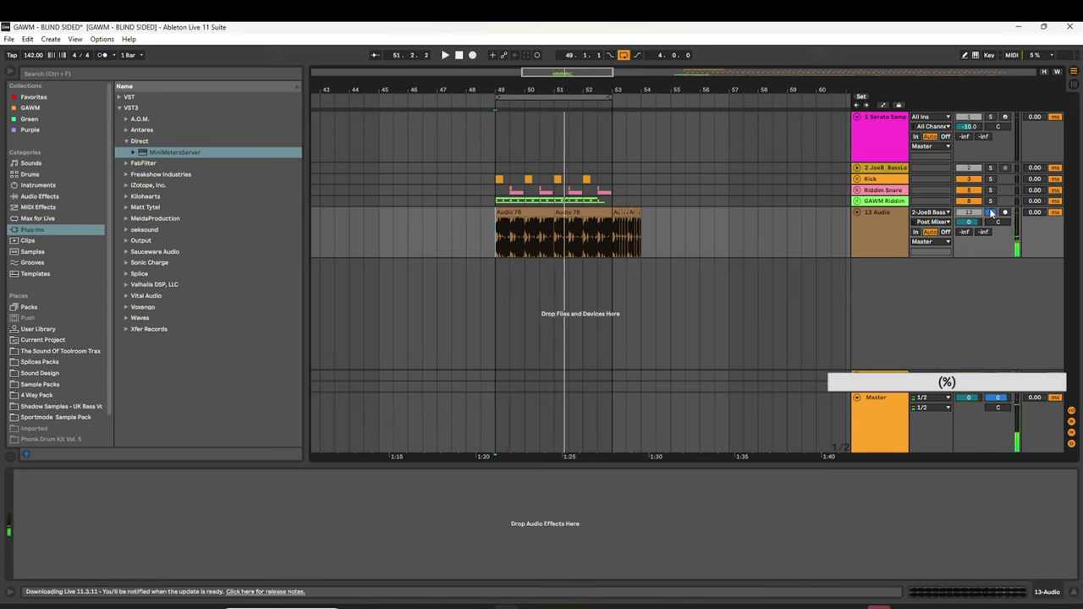
{"action": "key", "text": "space"}
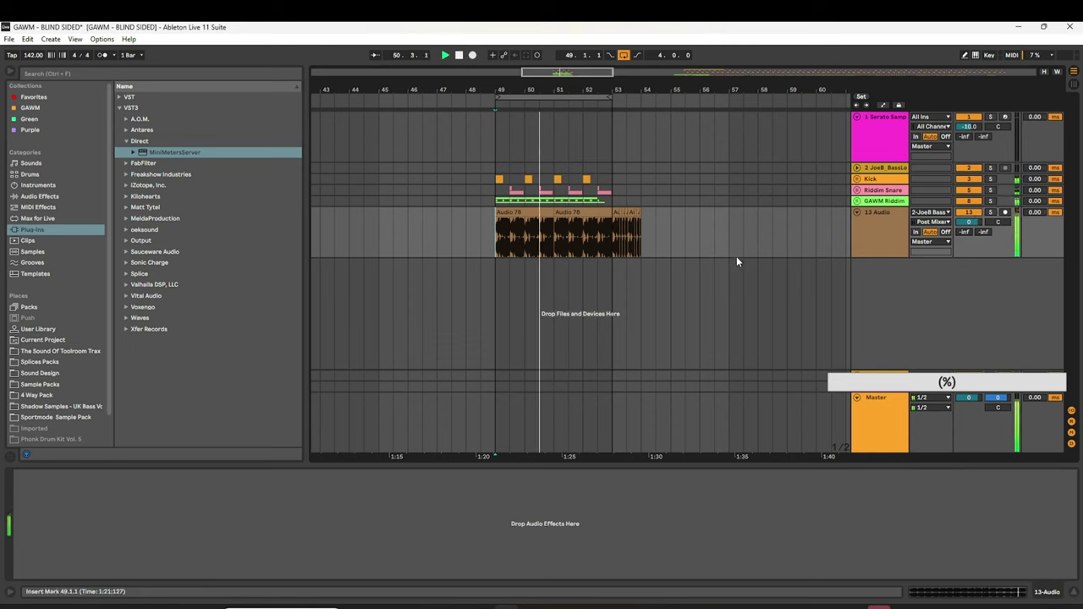
Hide the return tracks and display the Master track's device chain.
{"action": "left_click", "coordinate": [877, 386]}
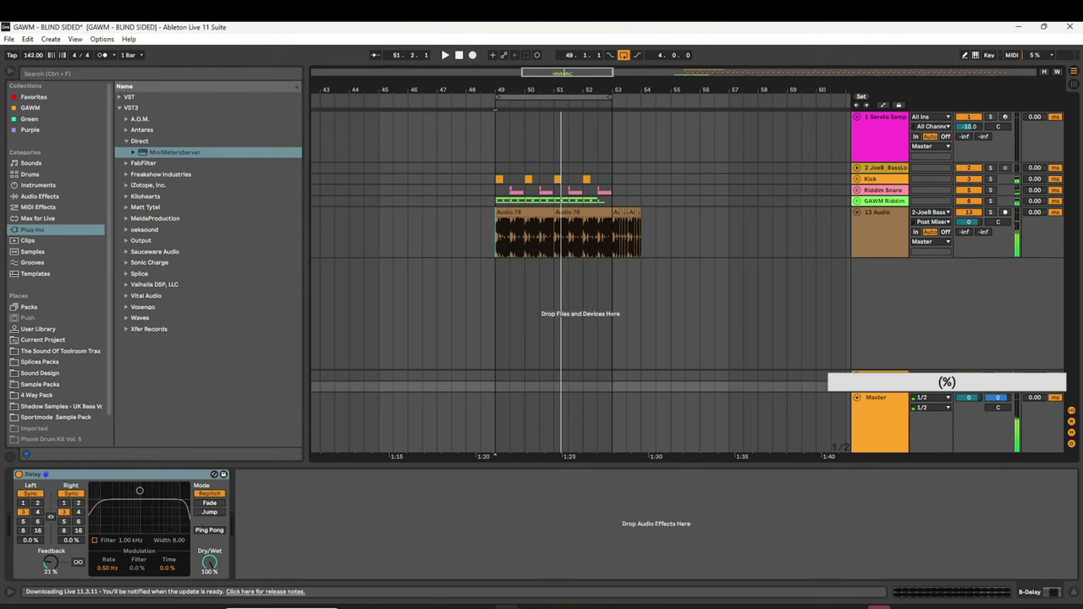
{"action": "left_click", "coordinate": [878, 376]}
{"action": "key", "text": "ctrl+alt+r"}
{"action": "left_click", "coordinate": [880, 411]}
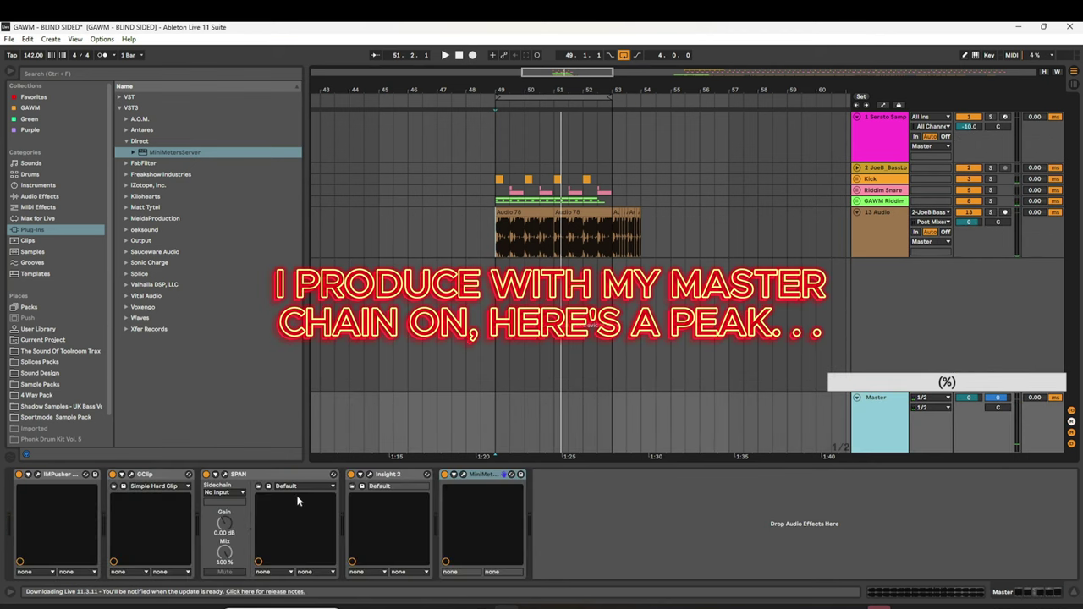
Inspect the settings of the IMPusher and GClip plug-ins on the Master track, closing each window after viewing.
{"action": "left_click", "coordinate": [38, 475]}
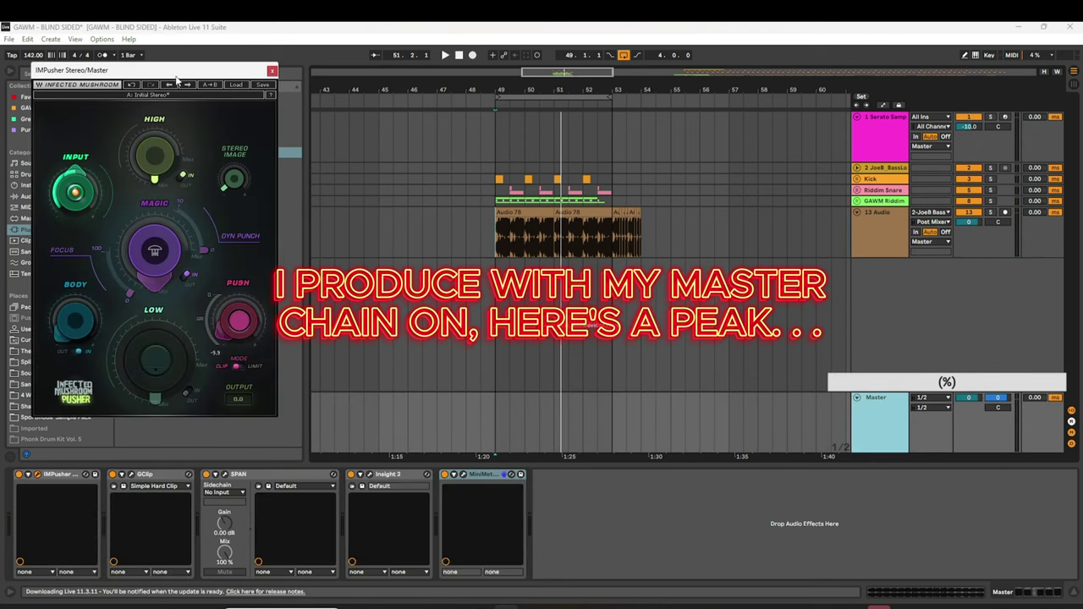
{"action": "left_click_drag", "start_coordinate": [166, 70], "coordinate": [581, 83]}
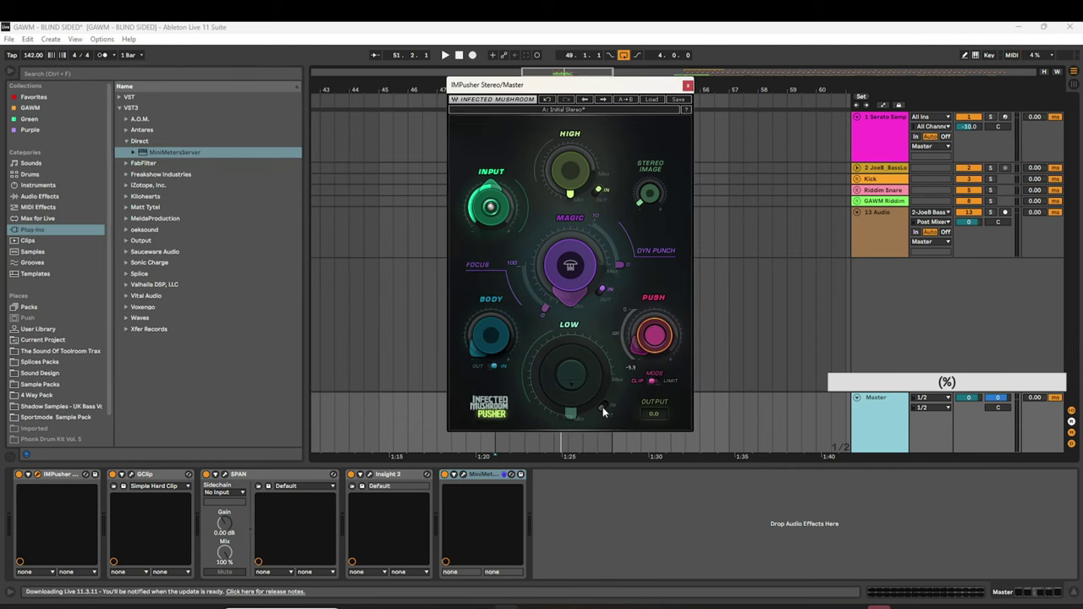
{"action": "left_click", "coordinate": [688, 86]}
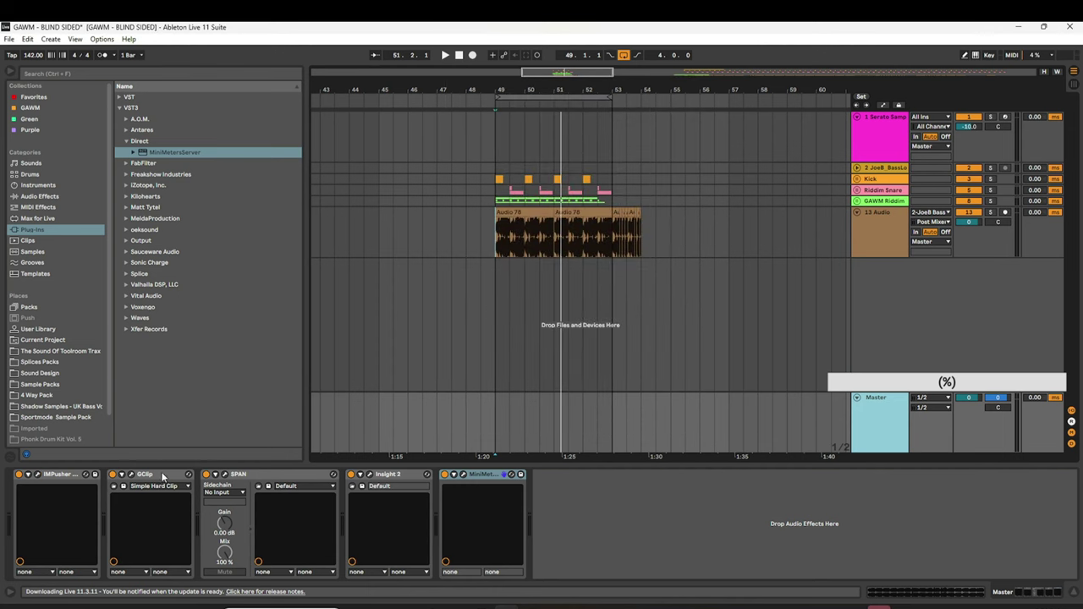
{"action": "left_click", "coordinate": [134, 475]}
{"action": "left_click_drag", "start_coordinate": [186, 127], "coordinate": [581, 125]}
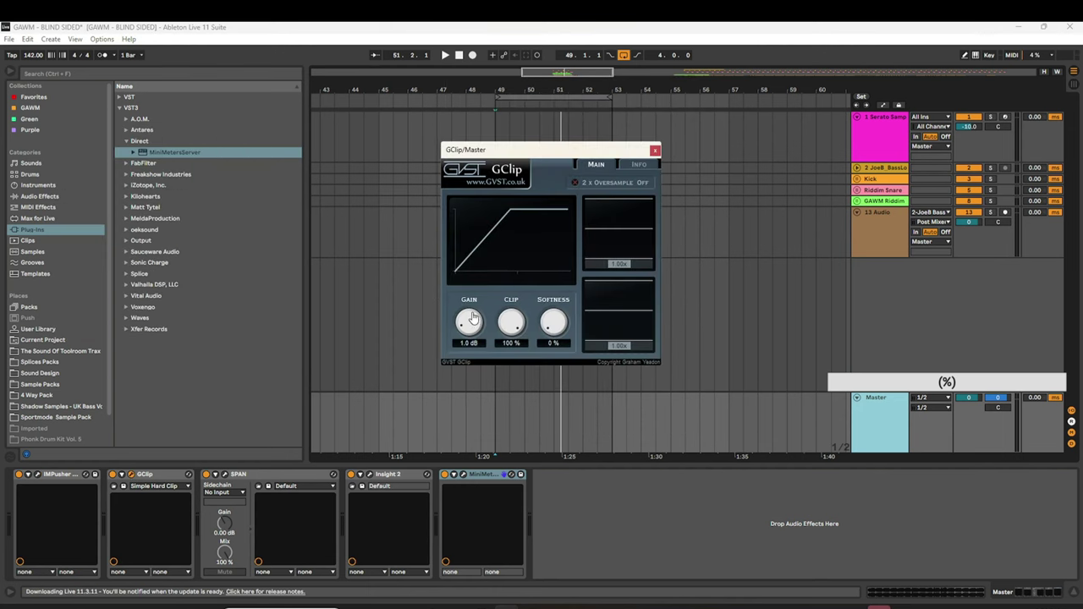
{"action": "left_click", "coordinate": [655, 151]}
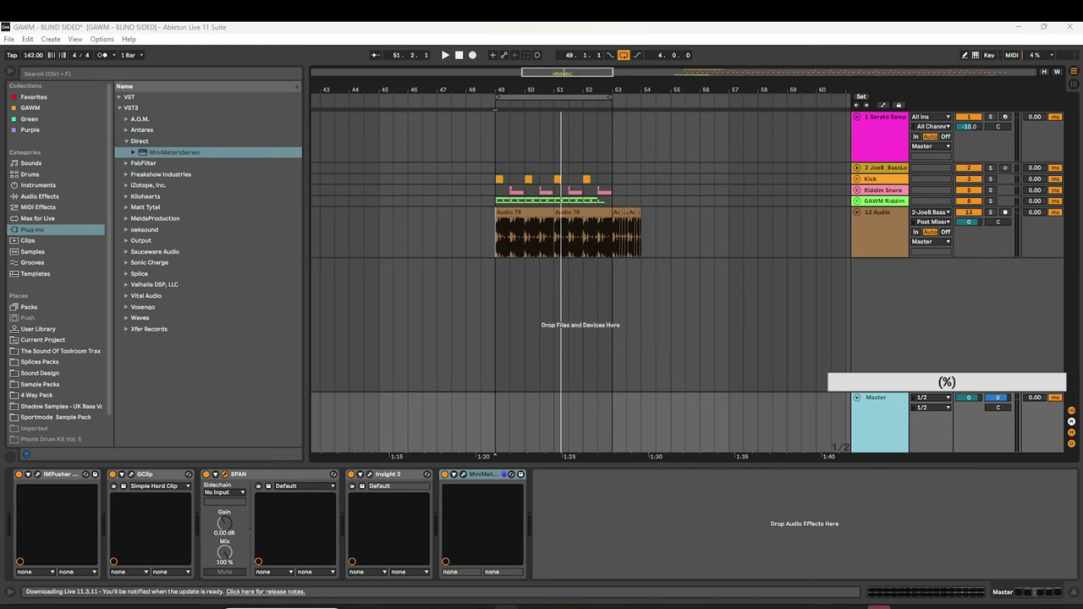
Inspect the SPAN, Insight 2 and MiniMetersServer metering plug-ins on the Master track, then close their windows.
{"action": "left_click_drag", "start_coordinate": [602, 4], "coordinate": [585, 103]}
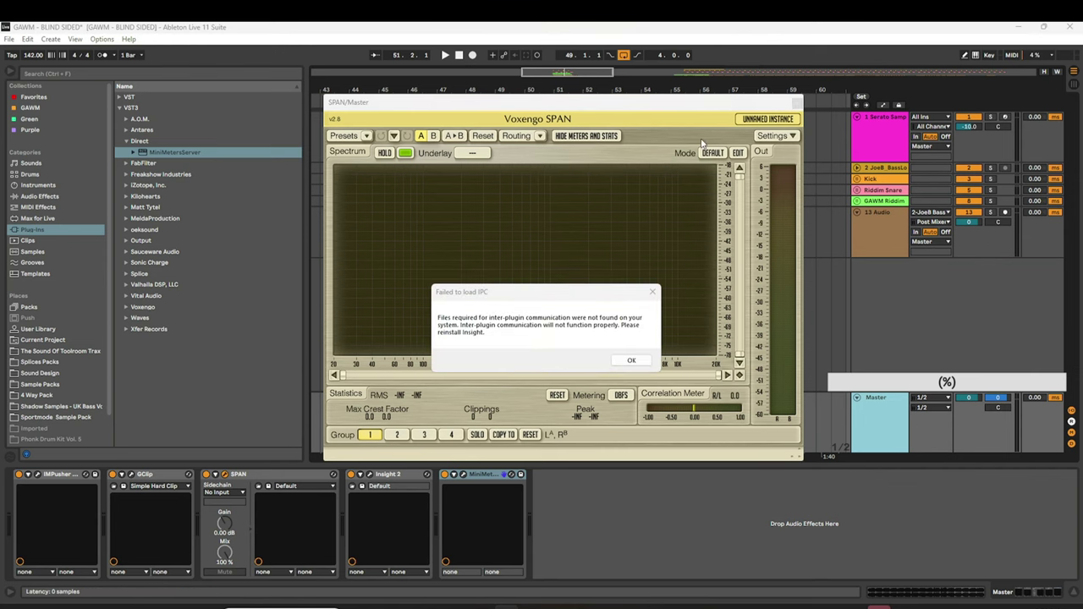
{"action": "left_click", "coordinate": [631, 362]}
{"action": "left_click_drag", "start_coordinate": [520, 108], "coordinate": [607, 116]}
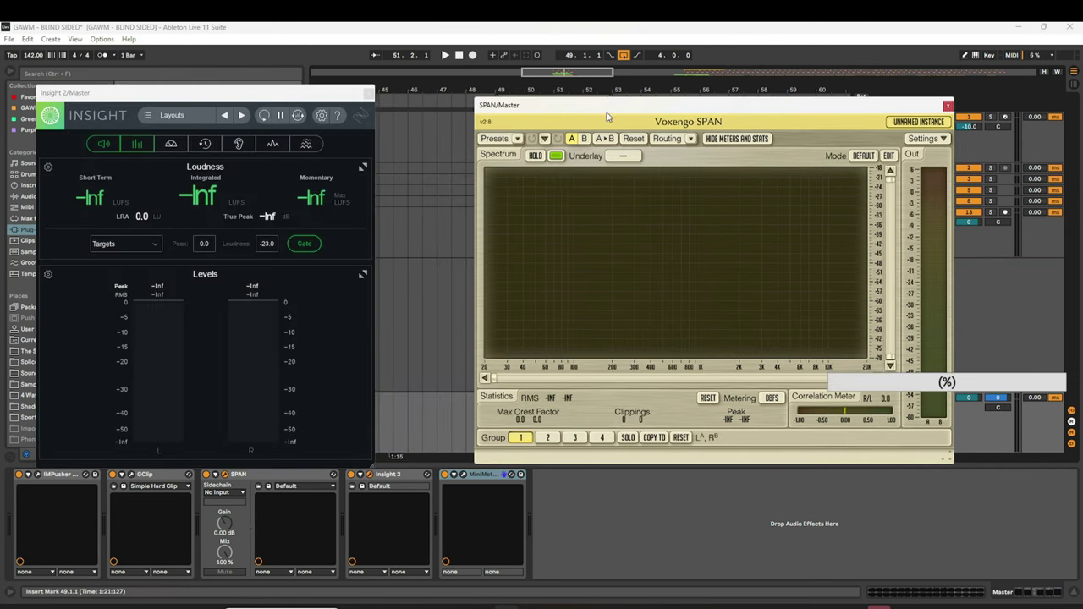
{"action": "left_click_drag", "start_coordinate": [317, 100], "coordinate": [368, 109]}
{"action": "left_click", "coordinate": [947, 105]}
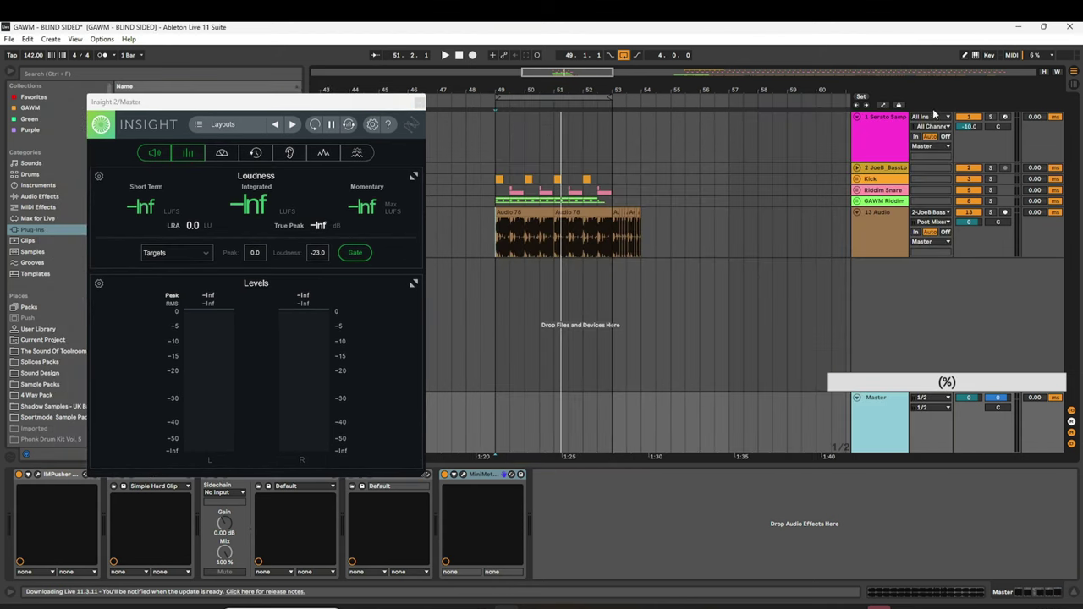
{"action": "left_click", "coordinate": [419, 101]}
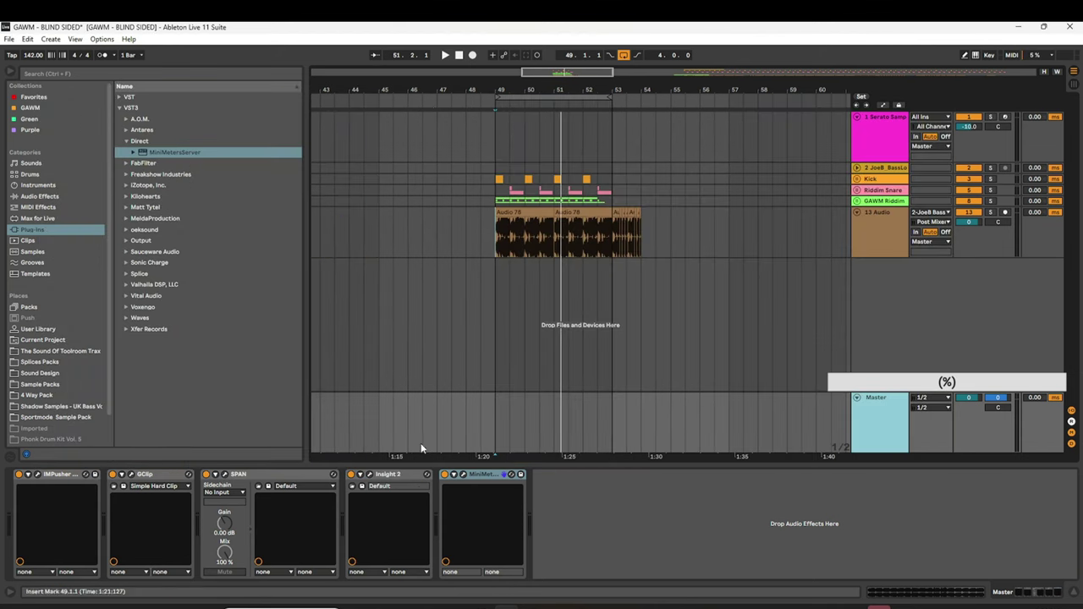
{"action": "left_click", "coordinate": [462, 475]}
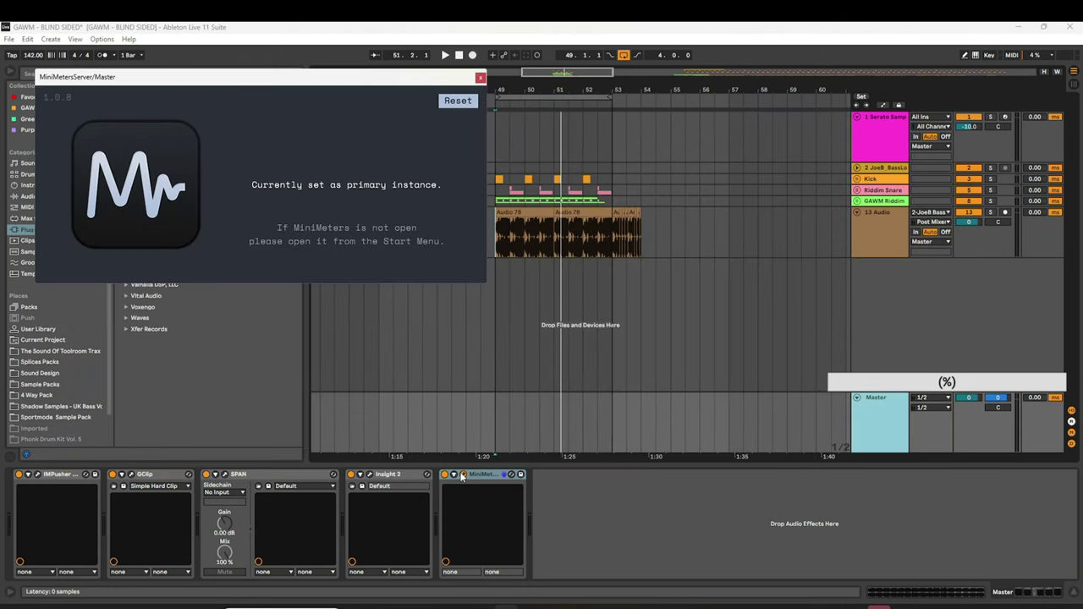
{"action": "left_click", "coordinate": [482, 77]}
Play the loop with the 13 Audio track selected, then find EQ Eight in the audio effects and add it to that track.
{"action": "left_click", "coordinate": [498, 231]}
{"action": "key", "text": "space"}
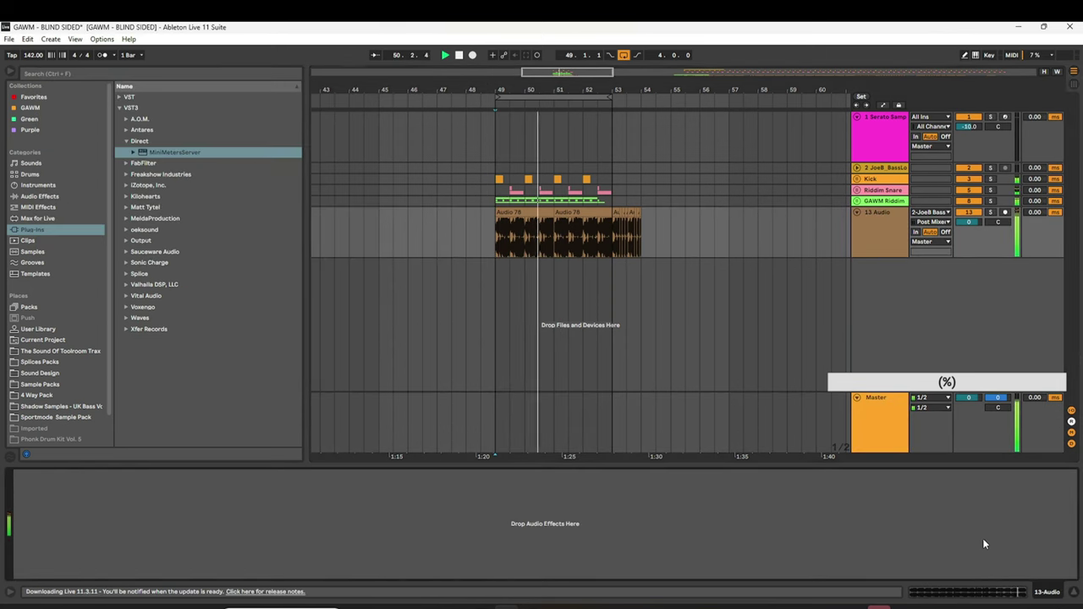
{"action": "key", "text": "ctrl+f"}
{"action": "type", "text": "eq"}
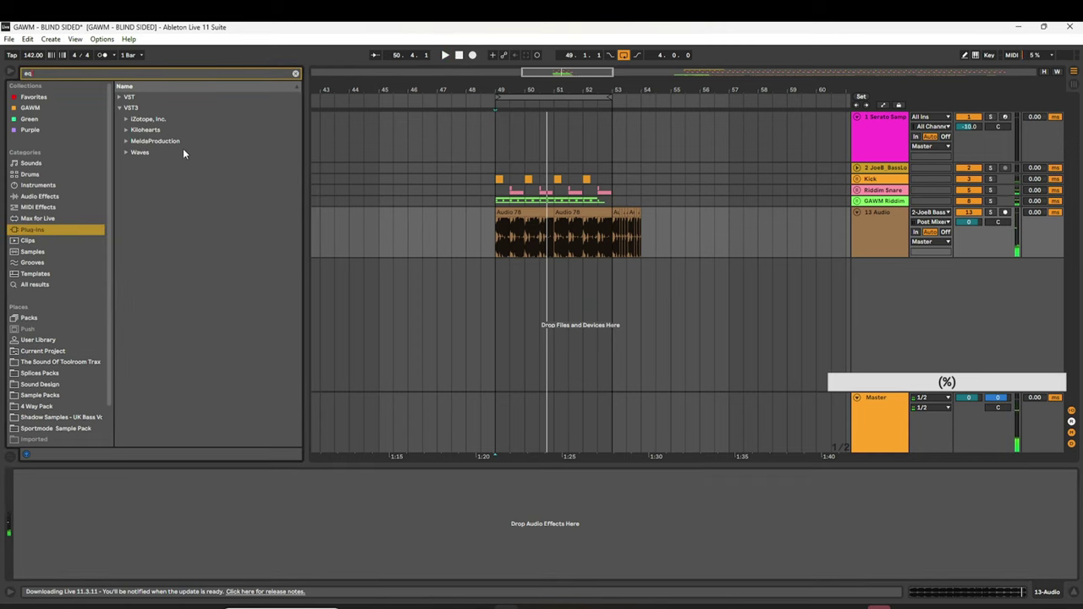
{"action": "left_click", "coordinate": [42, 195]}
{"action": "left_click", "coordinate": [153, 108]}
{"action": "left_click", "coordinate": [154, 140]}
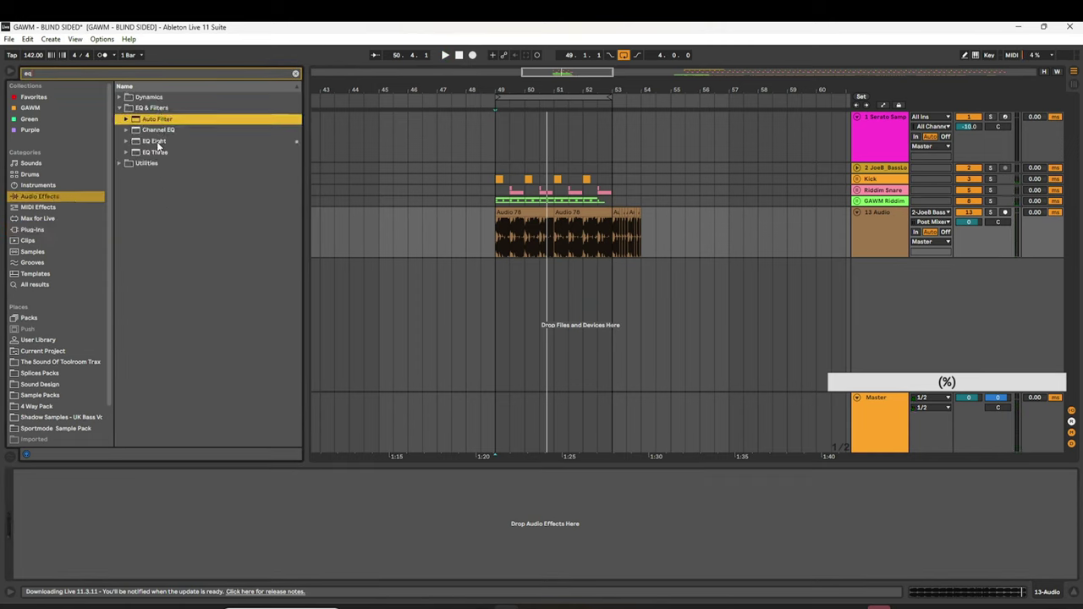
{"action": "left_click_drag", "start_coordinate": [154, 140], "coordinate": [322, 210]}
Search all browser results for "tuner" and add the Tuner device after EQ Eight on the 13 Audio track.
{"action": "key", "text": "ctrl+f"}
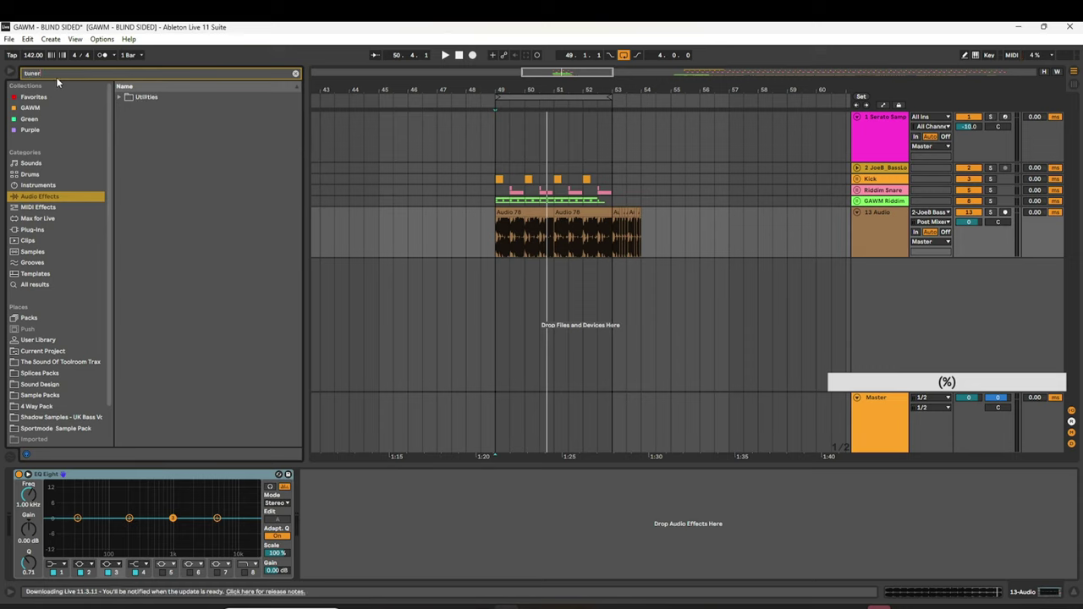
{"action": "left_click", "coordinate": [41, 283]}
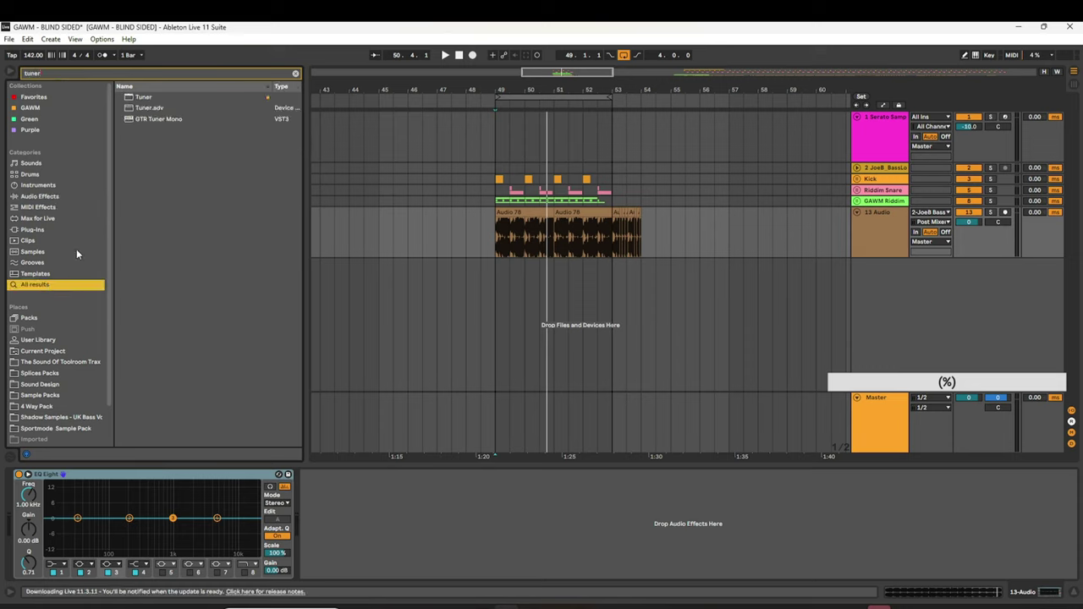
{"action": "double_click", "coordinate": [144, 97]}
Enable EQ Eight's band 8 as a high-cut filter and lower its frequency to 79.1 Hz while auditioning the bass.
{"action": "key", "text": "space"}
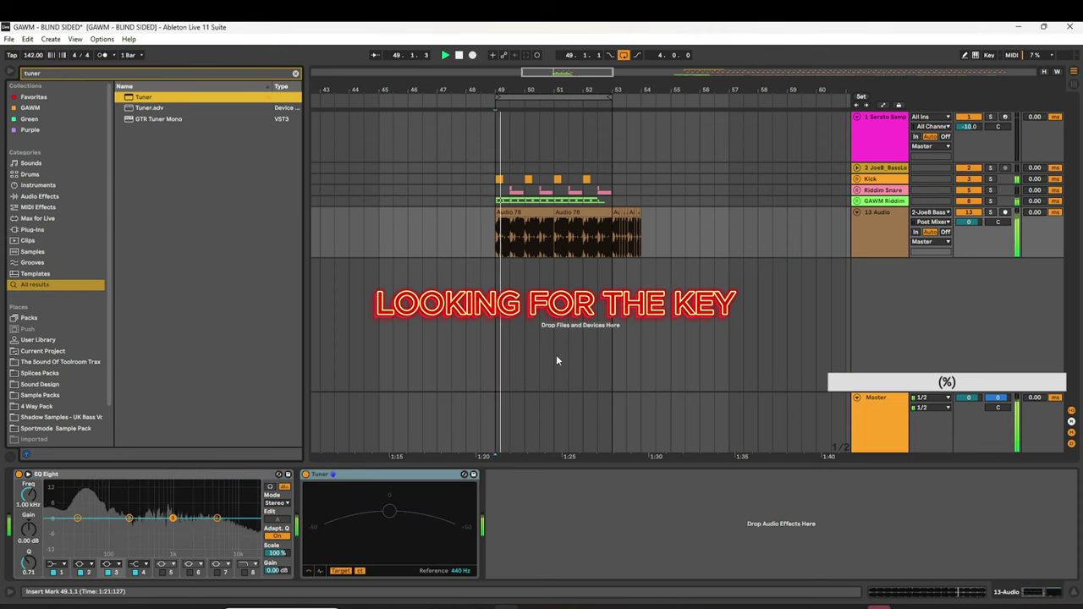
{"action": "left_click", "coordinate": [249, 566]}
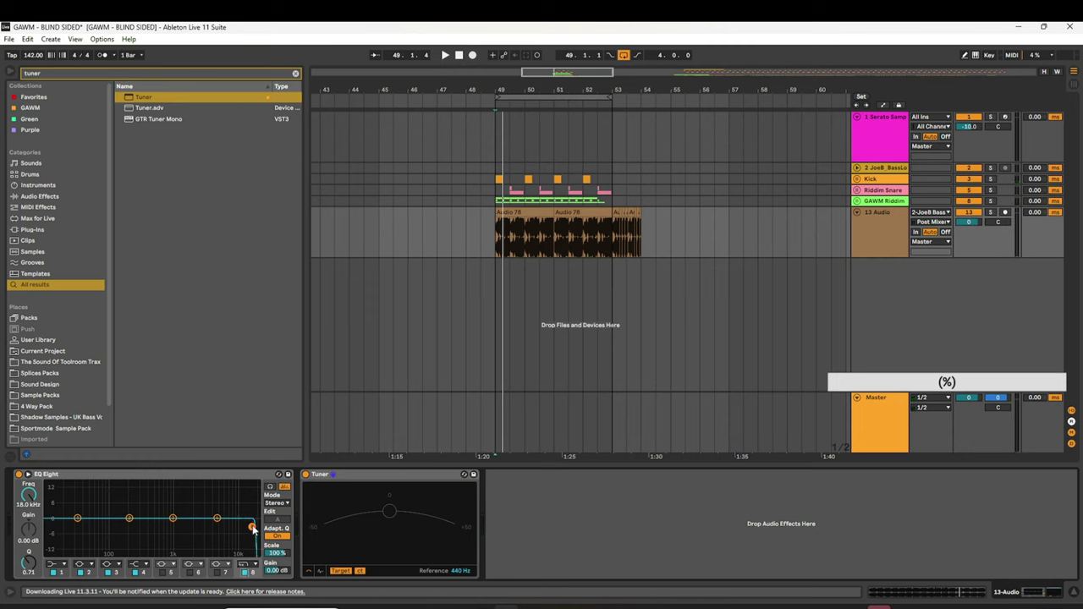
{"action": "left_click_drag", "start_coordinate": [252, 529], "coordinate": [104, 527]}
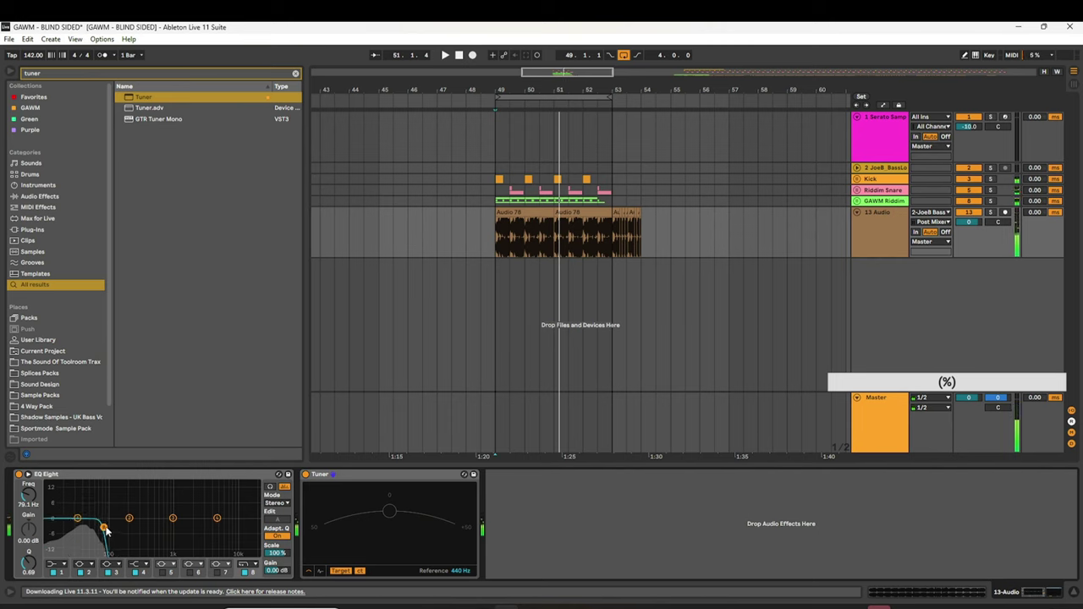
Change EQ Eight's band 1 on the 13 Audio track to a low-cut filter and raise its frequency to 129 Hz.
{"action": "key", "text": "space"}
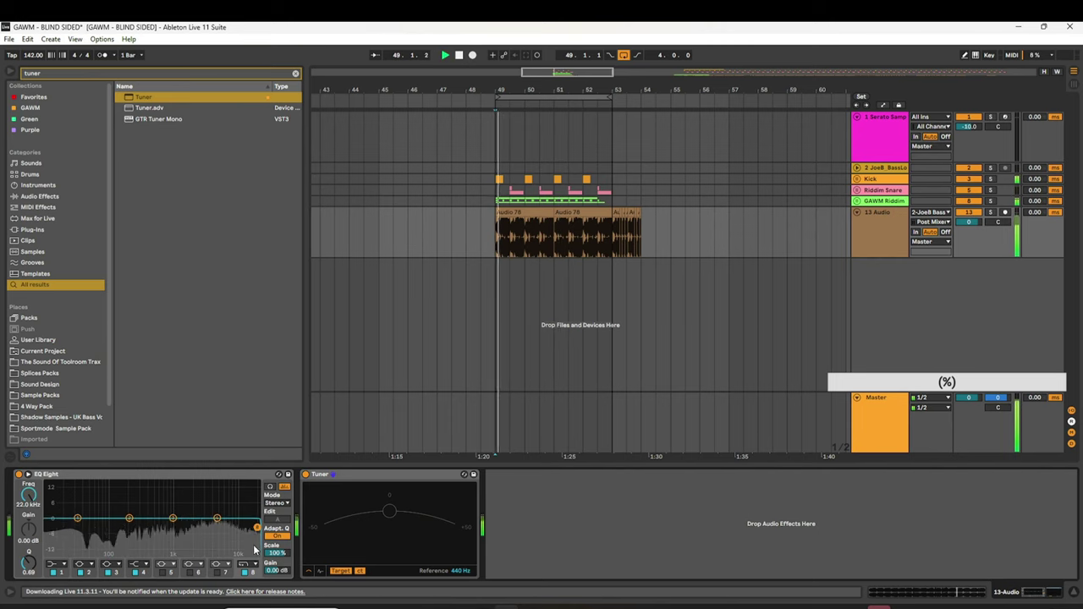
{"action": "left_click", "coordinate": [63, 565]}
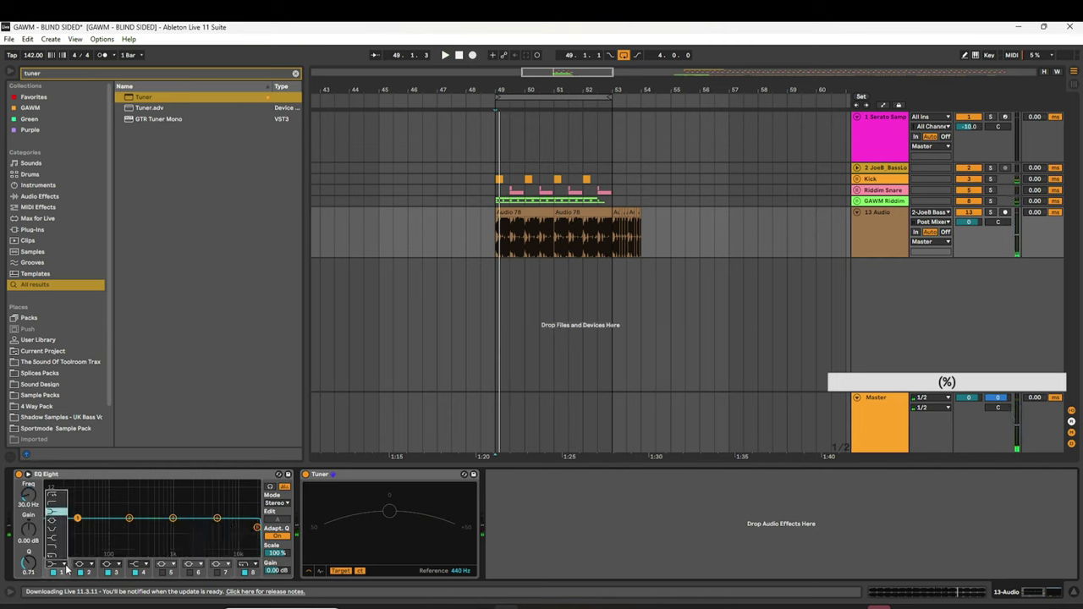
{"action": "left_click", "coordinate": [58, 495]}
{"action": "key", "text": "space"}
{"action": "left_click_drag", "start_coordinate": [77, 526], "coordinate": [117, 530]}
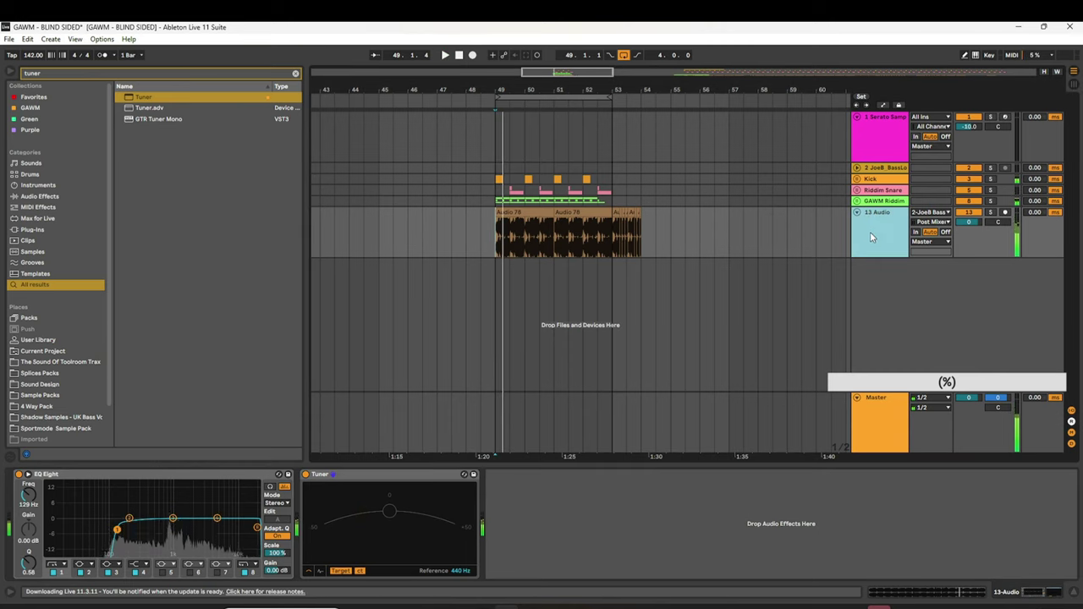
Insert an audio track below 13 Audio, search the browser for "tynan 808" and place TYNAN_808_one_shot_core_D.wav on it at bar 49.
{"action": "key", "text": "ctrl+t"}
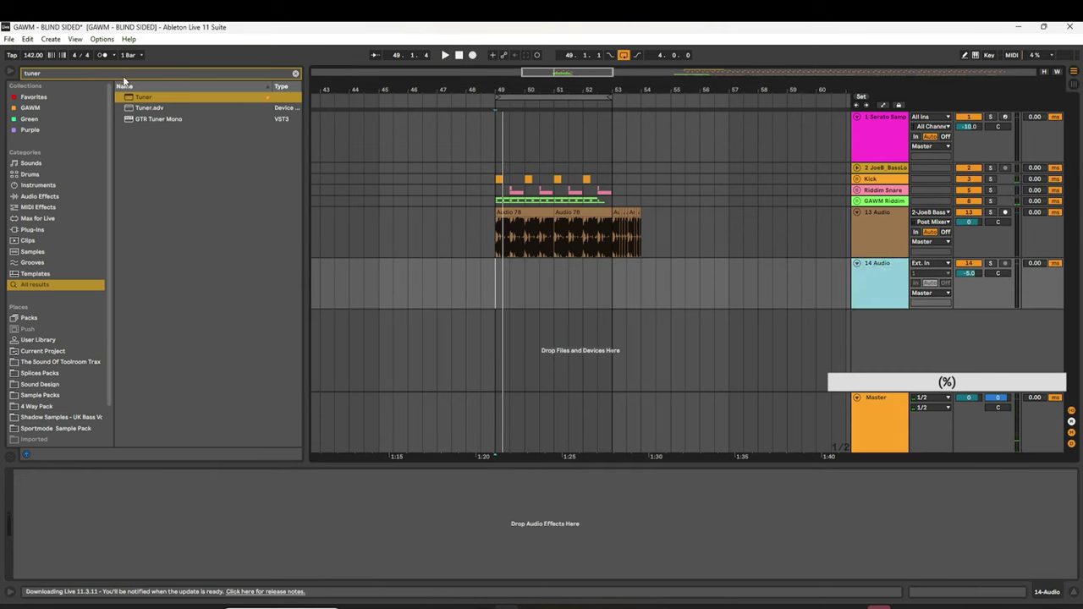
{"action": "left_click", "coordinate": [121, 74]}
{"action": "key", "text": "BackSpace"}
{"action": "type", "text": "ty"}
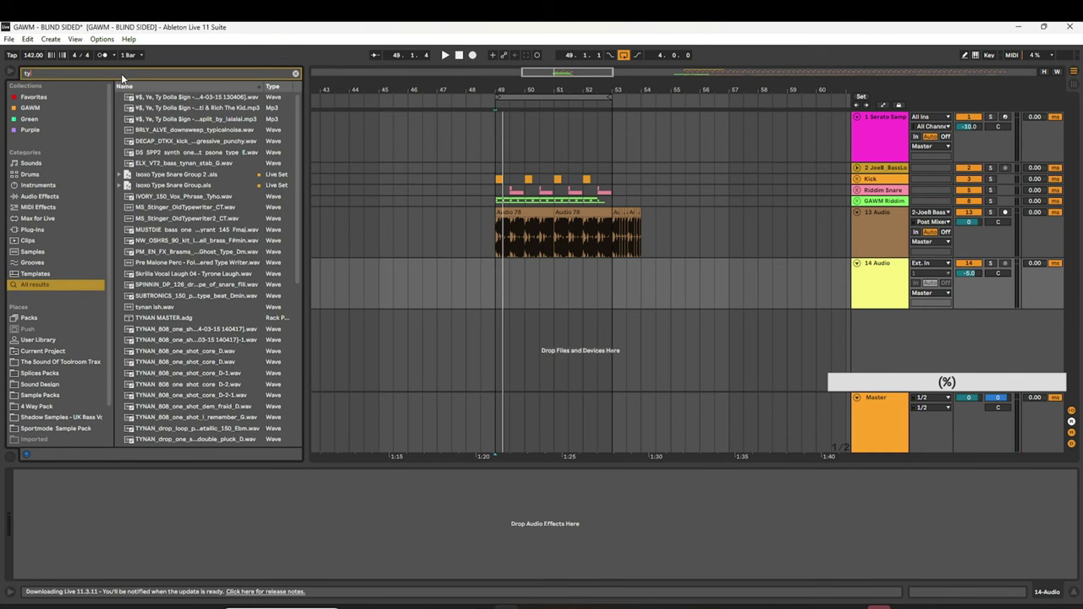
{"action": "type", "text": "nan "}
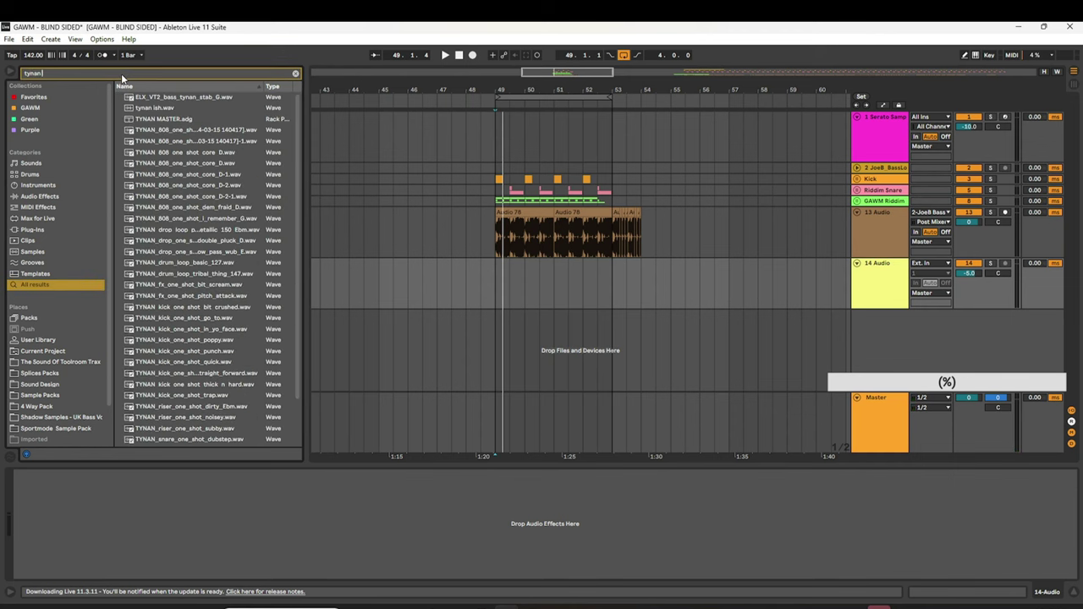
{"action": "type", "text": "808"}
{"action": "left_click", "coordinate": [182, 131]}
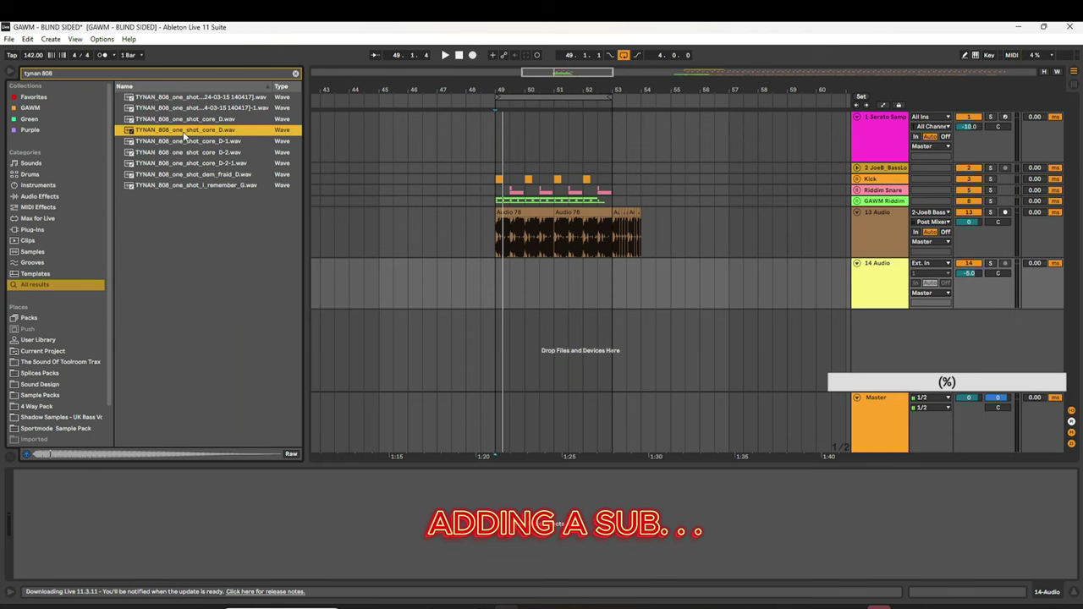
{"action": "left_click_drag", "start_coordinate": [183, 133], "coordinate": [500, 280]}
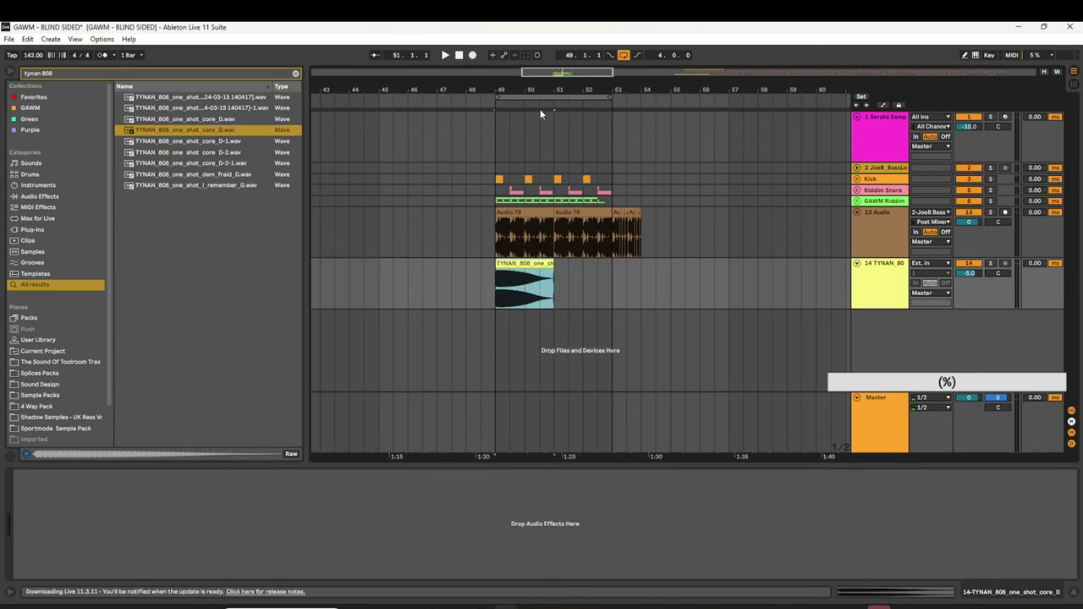
Shorten the 808 clip to one beat and duplicate it three times to fill bar 49.
{"action": "key", "text": "z"}
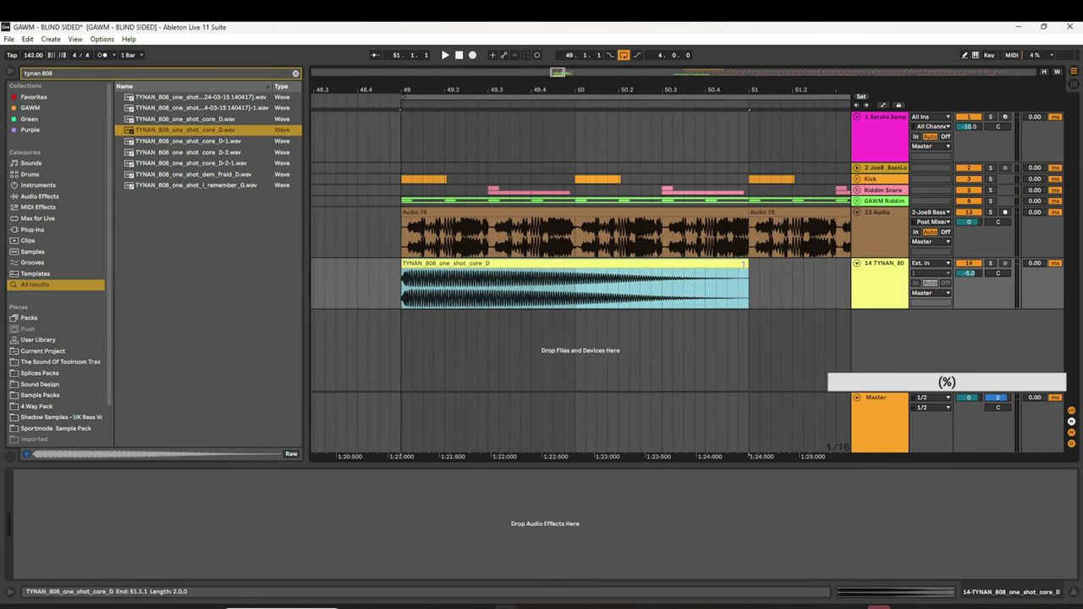
{"action": "left_click_drag", "start_coordinate": [743, 265], "coordinate": [440, 278]}
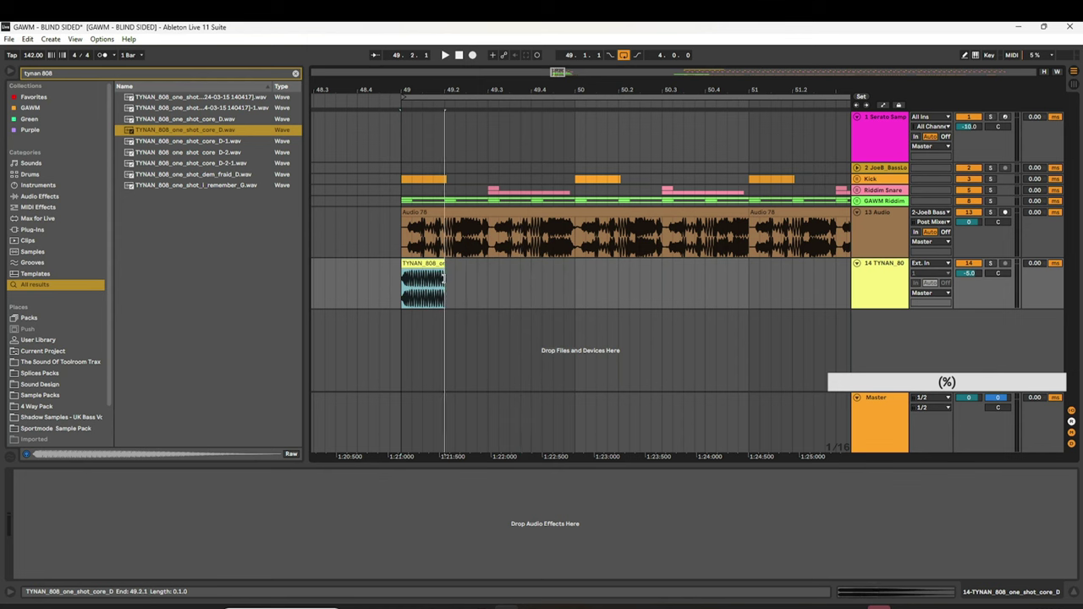
{"action": "key", "text": "ctrl+d"}
{"action": "key", "text": "ctrl+d"}
{"action": "key", "text": "ctrl+d"}
Display the first Audio 78 clip's transposition envelope and copy its section spanning the clip.
{"action": "left_click", "coordinate": [417, 265]}
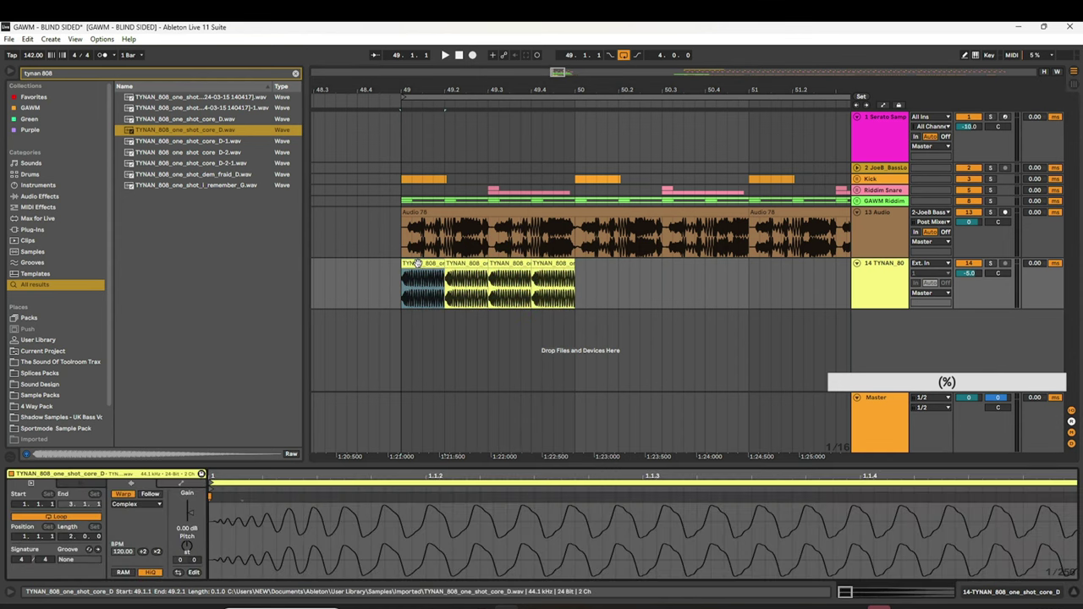
{"action": "left_click", "coordinate": [486, 213]}
{"action": "left_click", "coordinate": [180, 485]}
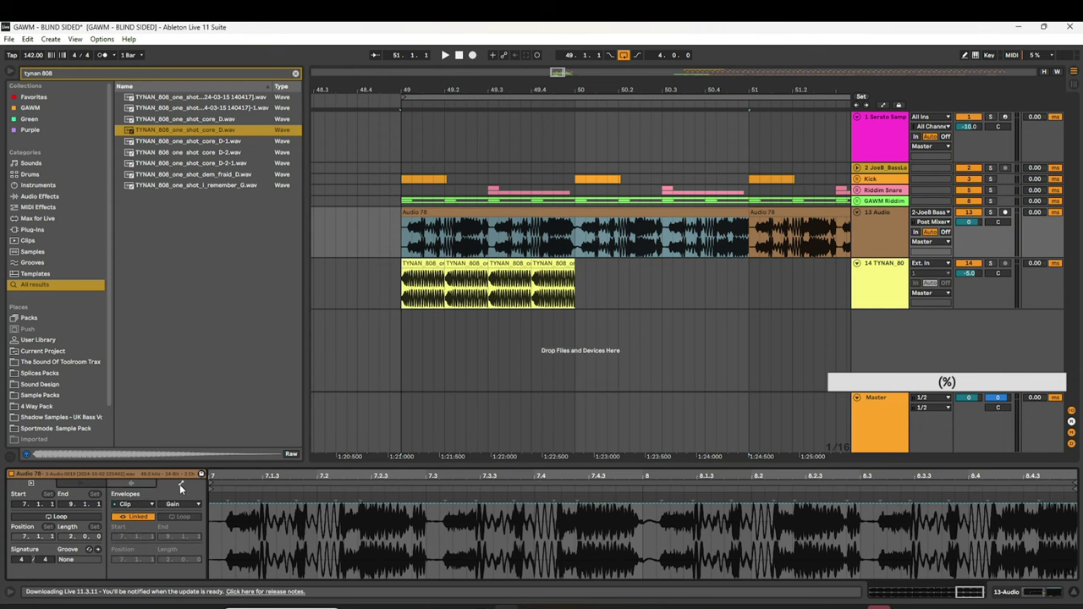
{"action": "left_click", "coordinate": [133, 505]}
{"action": "left_click", "coordinate": [123, 513]}
{"action": "left_click", "coordinate": [179, 506]}
{"action": "left_click", "coordinate": [180, 522]}
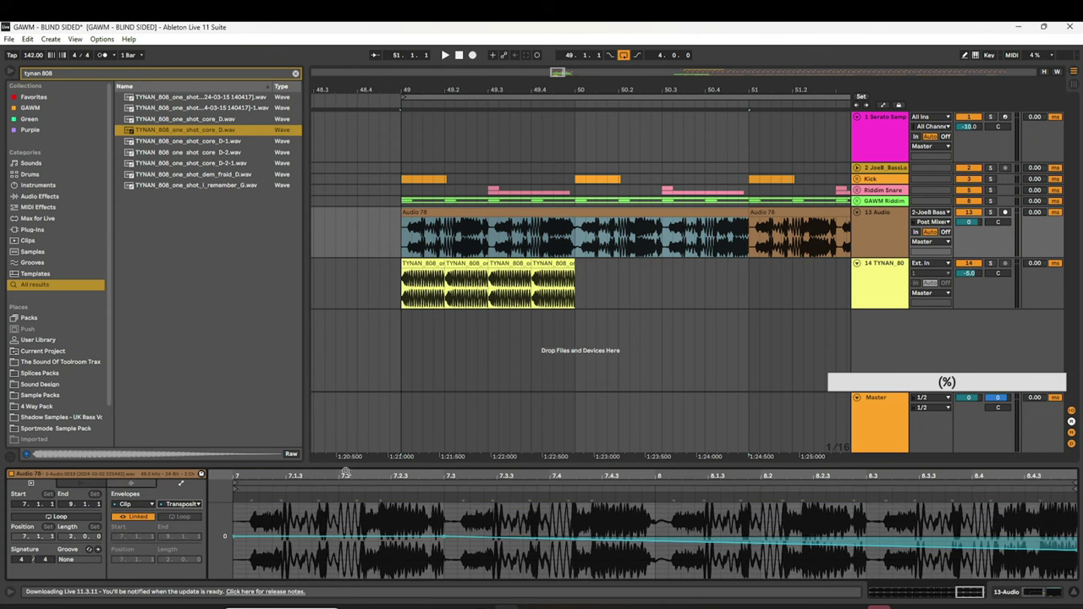
{"action": "left_click_drag", "start_coordinate": [345, 473], "coordinate": [345, 343]}
{"action": "left_click_drag", "start_coordinate": [235, 344], "coordinate": [1079, 486]}
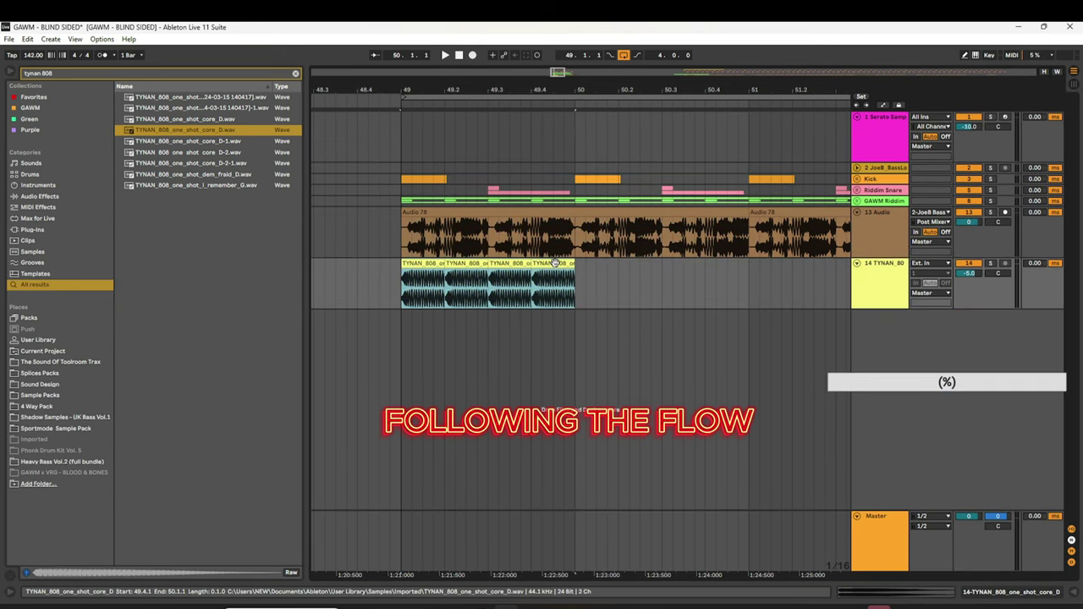
Play the loop with the four one-beat 808 clips and consolidate them into a single clip.
{"action": "key", "text": "space"}
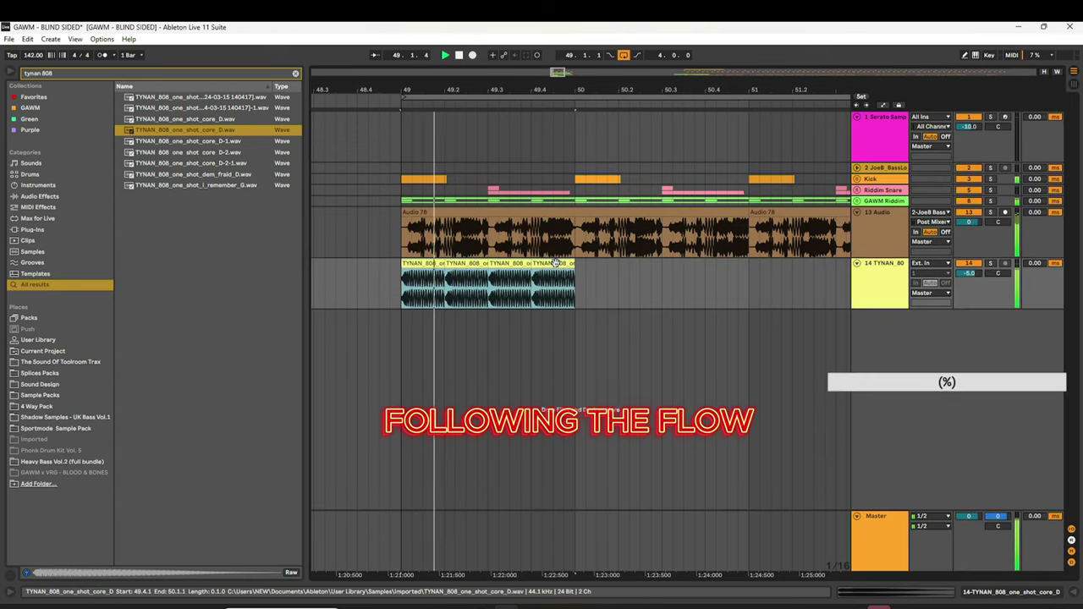
{"action": "key", "text": "ctrl+j"}
{"action": "left_click", "coordinate": [518, 337]}
Display the transposition envelope of the consolidated one-bar 808 clip and paste the copied bass envelope over its full length.
{"action": "double_click", "coordinate": [496, 265]}
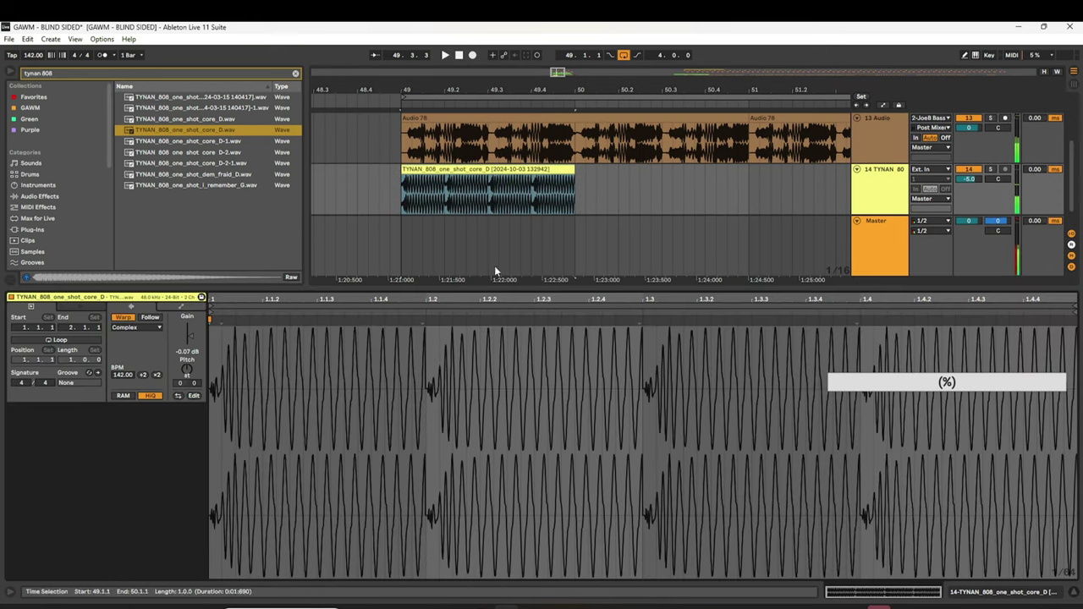
{"action": "left_click", "coordinate": [180, 306]}
{"action": "left_click", "coordinate": [132, 328]}
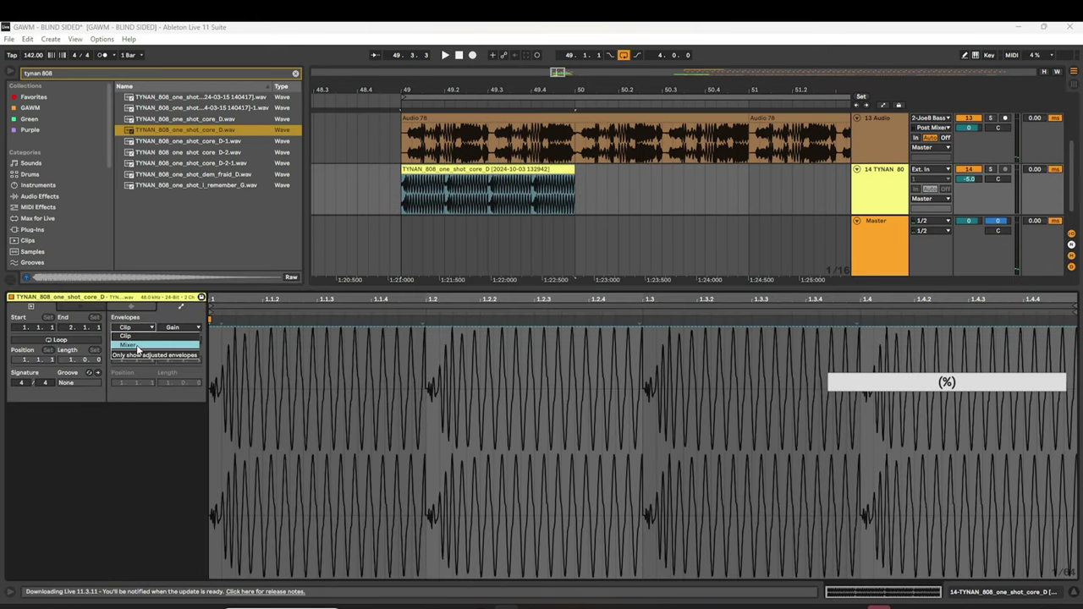
{"action": "left_click", "coordinate": [178, 327]}
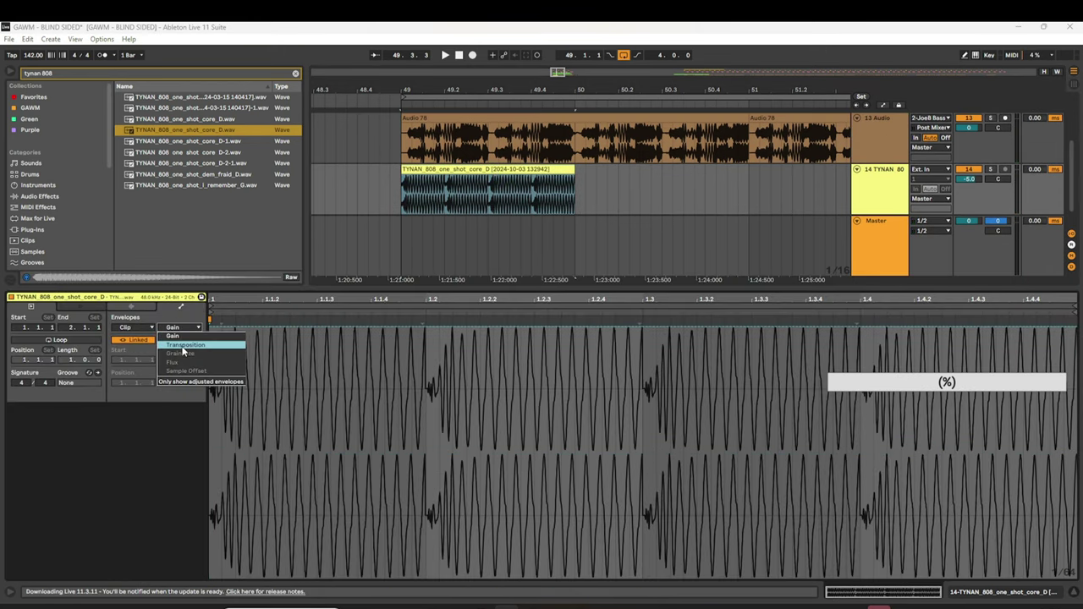
{"action": "left_click", "coordinate": [185, 344]}
{"action": "key", "text": "ctrl+a"}
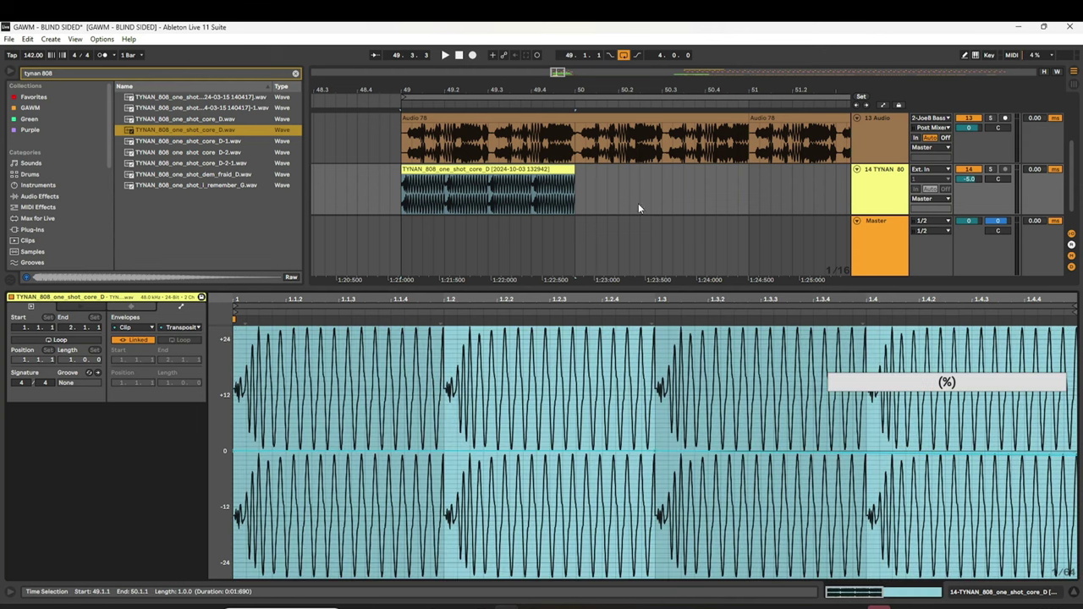
Solo the 808 track together with 13 Audio and audition how the sub follows the bass pitch.
{"action": "left_click", "coordinate": [991, 169]}
{"action": "key", "text": "space"}
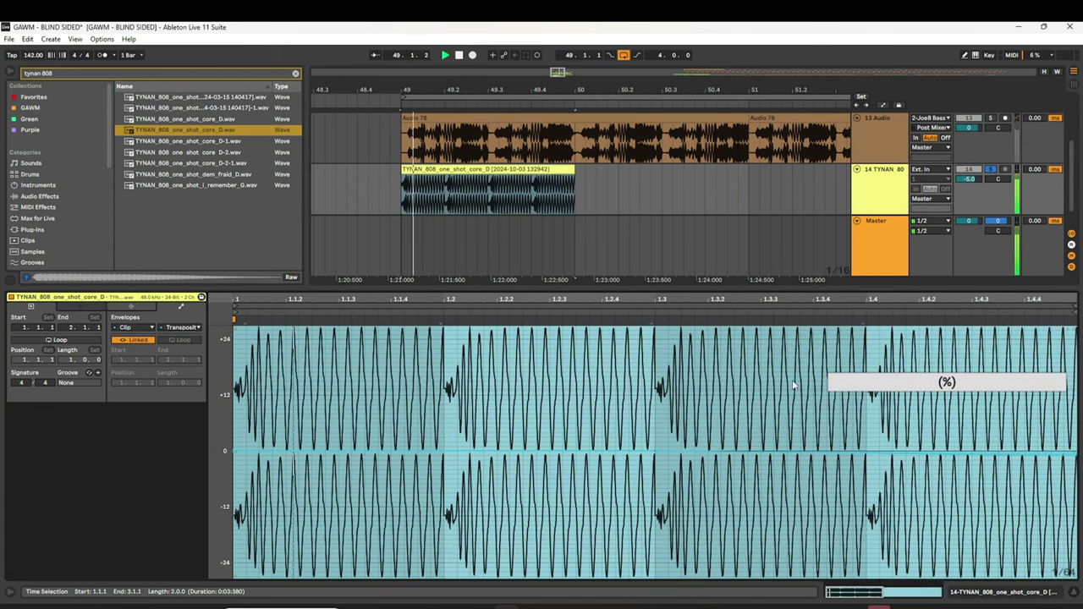
{"action": "left_click", "coordinate": [959, 391]}
{"action": "key", "text": "space"}
{"action": "key", "text": "space"}
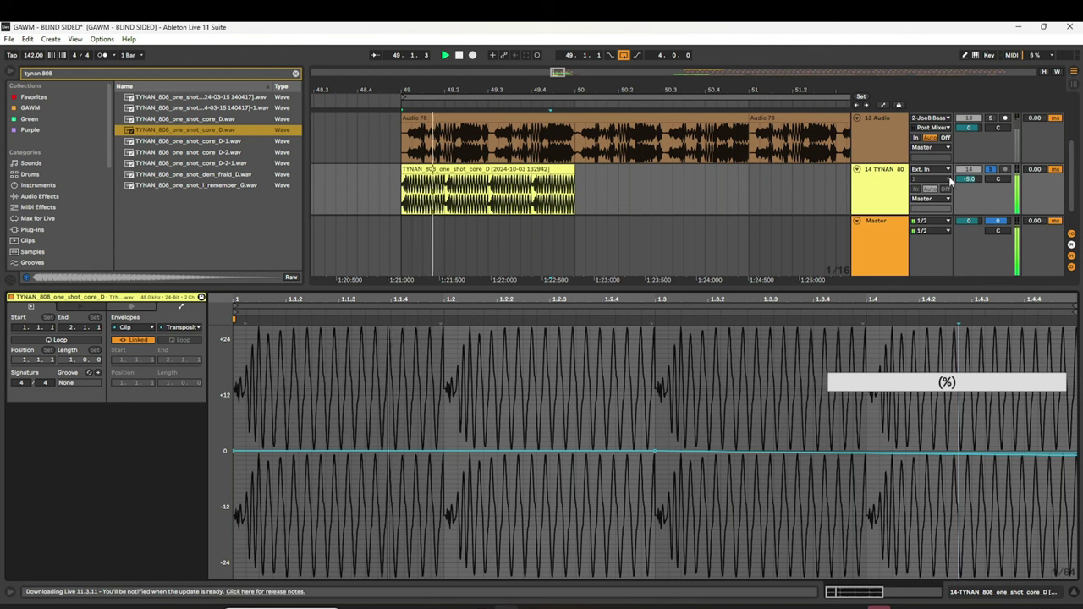
{"action": "key", "text": "space"}
{"action": "left_click", "coordinate": [991, 119], "text": "ctrl"}
{"action": "key", "text": "space"}
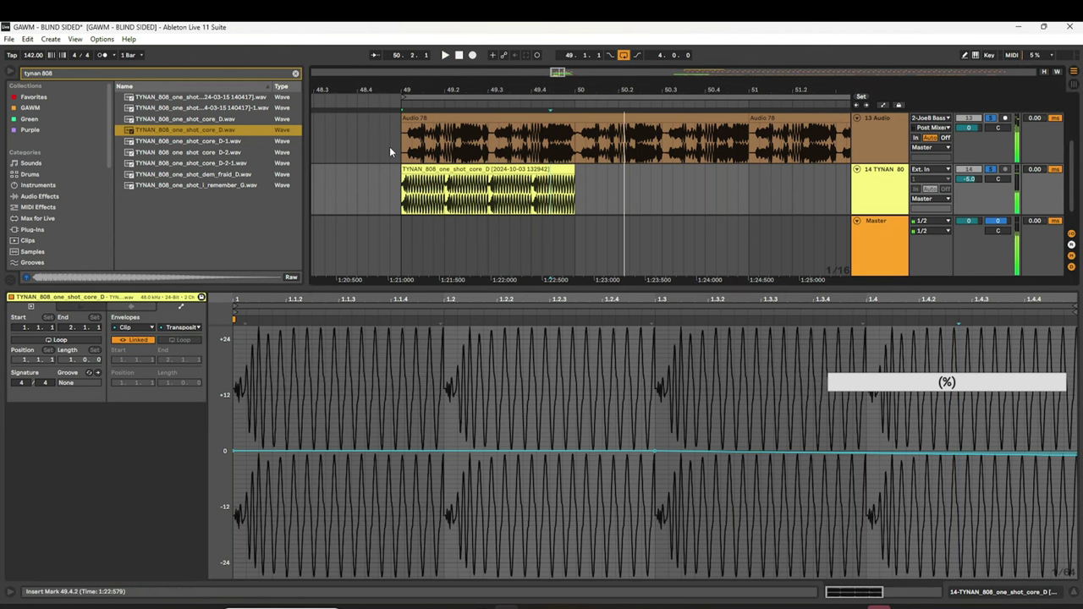
{"action": "left_click_drag", "start_coordinate": [403, 152], "coordinate": [571, 179]}
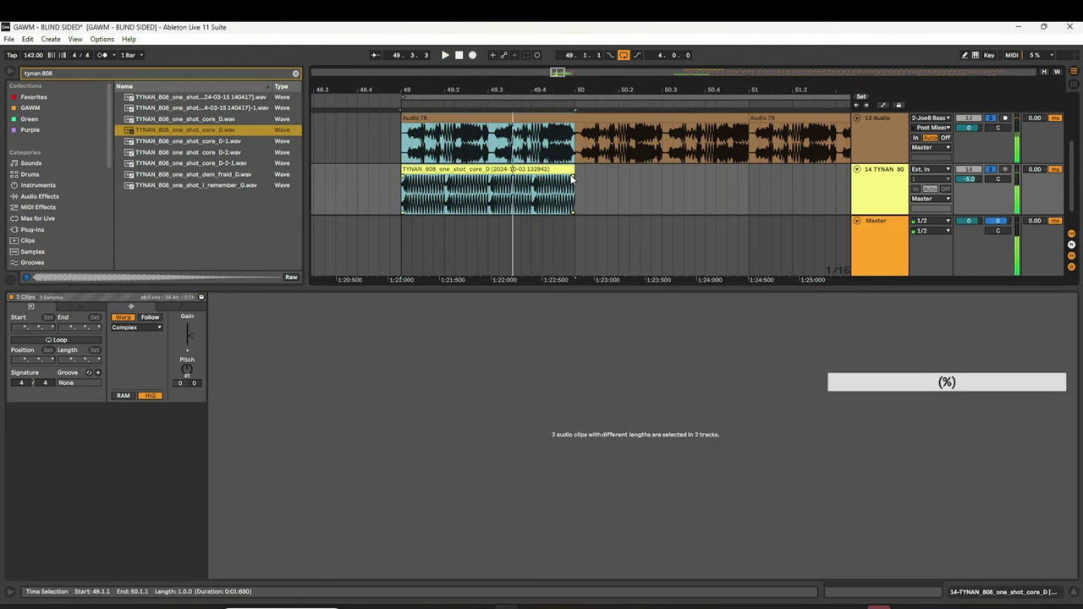
{"action": "left_click", "coordinate": [577, 201]}
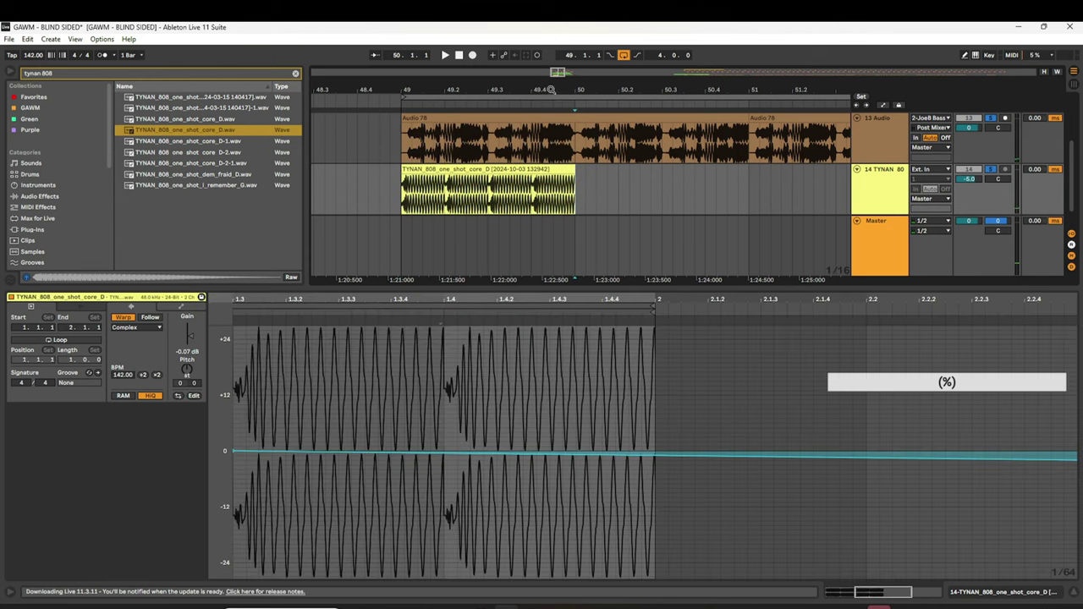
Undo the pasted envelope, the consolidation and the duplicates of the one-beat 808 clip.
{"action": "scroll", "coordinate": [508, 163], "scroll_direction": "down", "scroll_amount": 3}
{"action": "key", "text": "ctrl+z"}
{"action": "key", "text": "ctrl+z"}
{"action": "key", "text": "ctrl+z"}
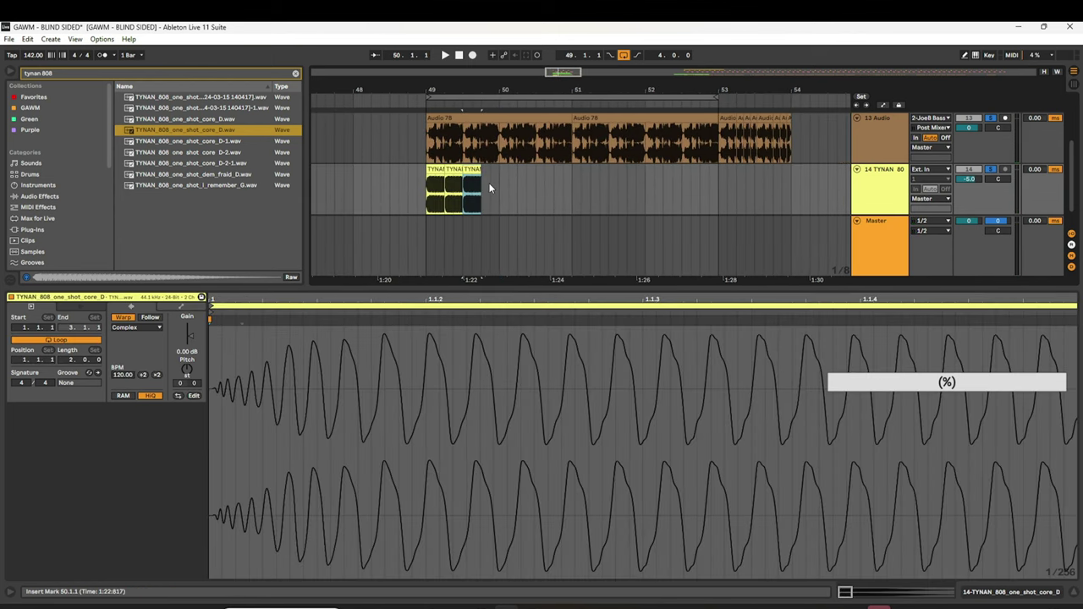
{"action": "key", "text": "ctrl+z"}
Extend the 808 clip to half a bar, duplicate it three times and consolidate the copies into one two-bar clip.
{"action": "left_click_drag", "start_coordinate": [445, 172], "coordinate": [463, 172]}
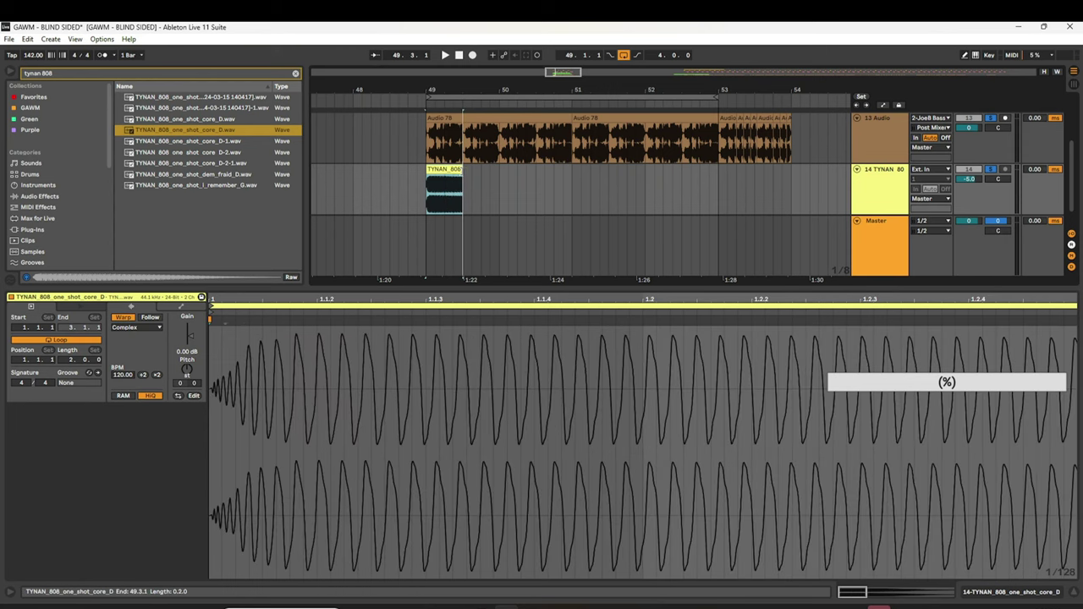
{"action": "key", "text": "ctrl+d"}
{"action": "key", "text": "ctrl+d"}
{"action": "key", "text": "ctrl+d"}
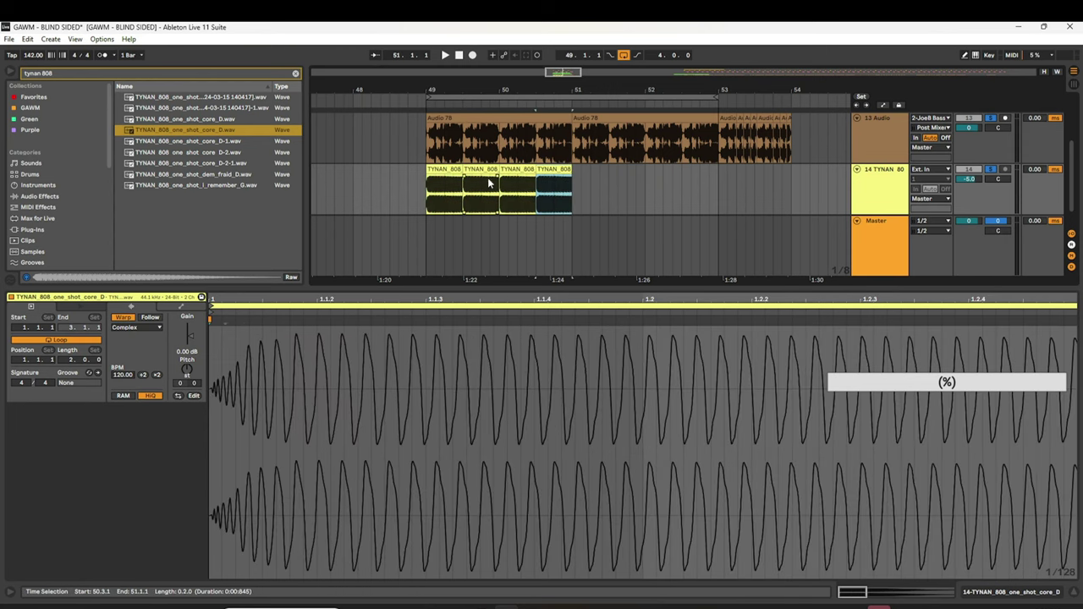
{"action": "left_click", "coordinate": [460, 168], "text": "shift"}
{"action": "key", "text": "ctrl+j"}
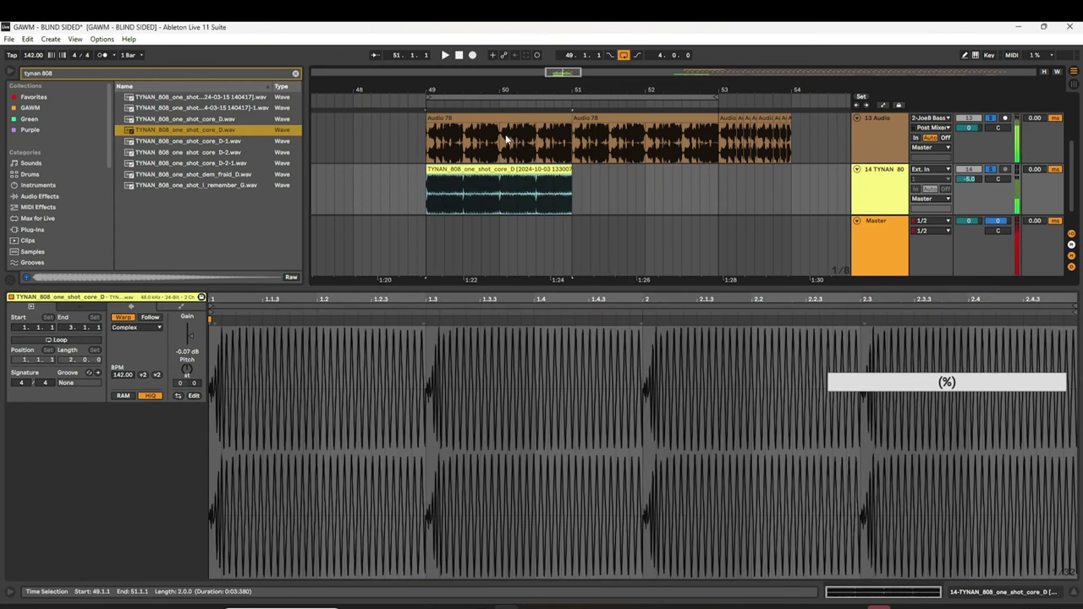
Copy the transposition envelope section from bar 7 to bar 9 of the first Audio 78 clip.
{"action": "key", "text": "Up"}
{"action": "double_click", "coordinate": [254, 302]}
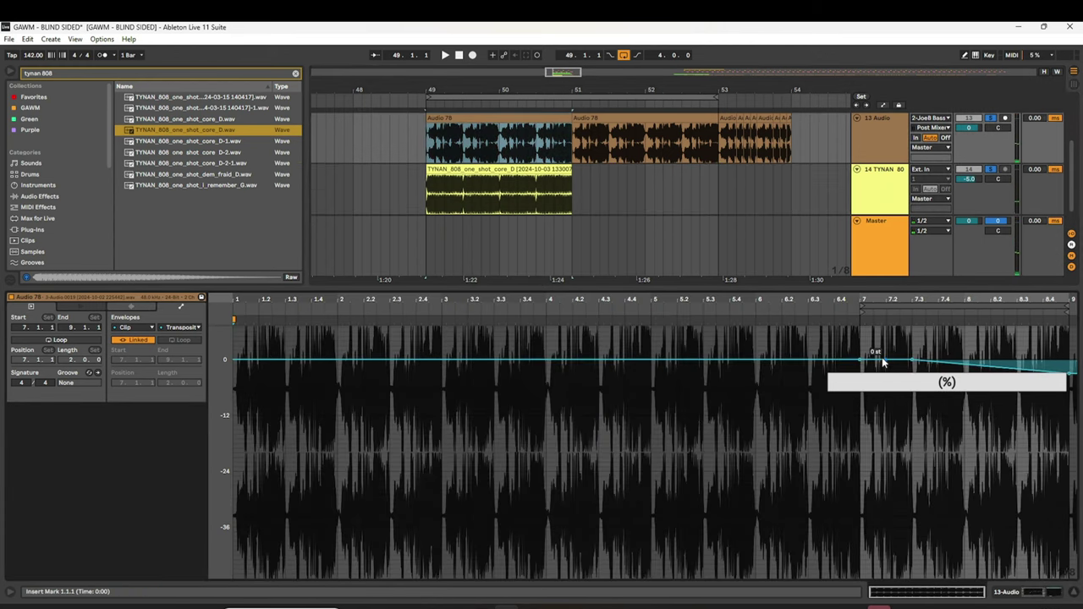
{"action": "left_click_drag", "start_coordinate": [871, 343], "coordinate": [1072, 359]}
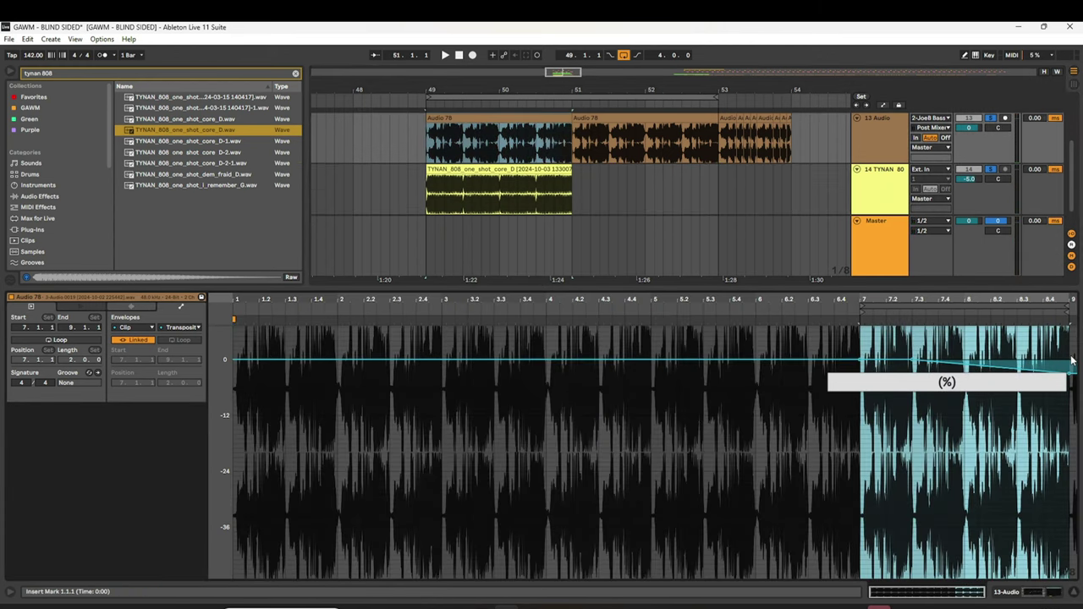
{"action": "left_click", "coordinate": [1074, 595]}
Display the transposition envelope of the consolidated two-bar 808 clip and paste the copied bass envelope over its full length.
{"action": "left_click", "coordinate": [520, 264]}
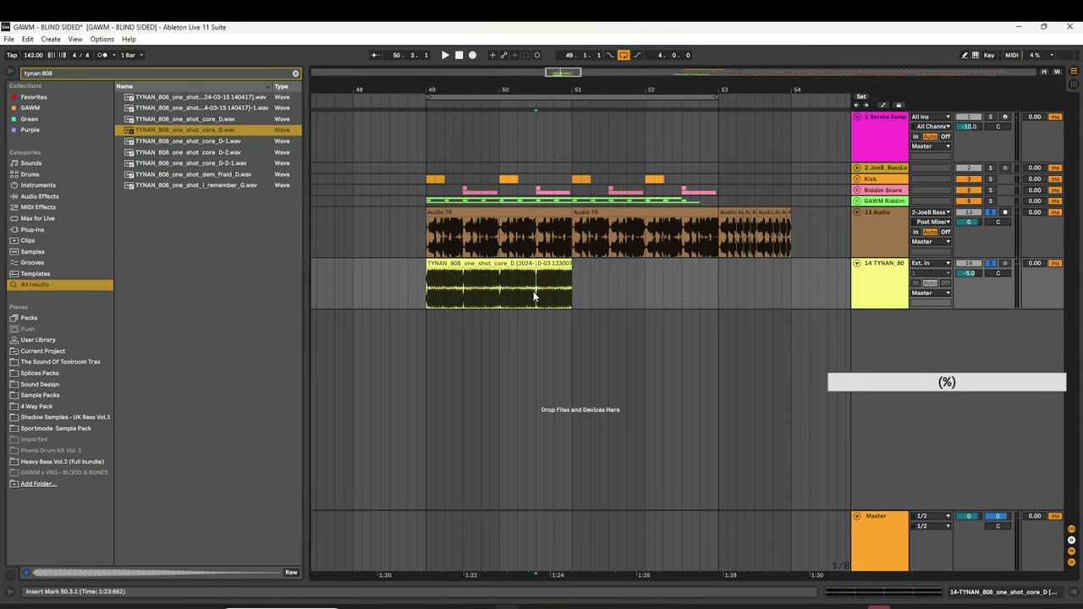
{"action": "double_click", "coordinate": [520, 264]}
{"action": "left_click", "coordinate": [177, 308]}
{"action": "left_click", "coordinate": [127, 327]}
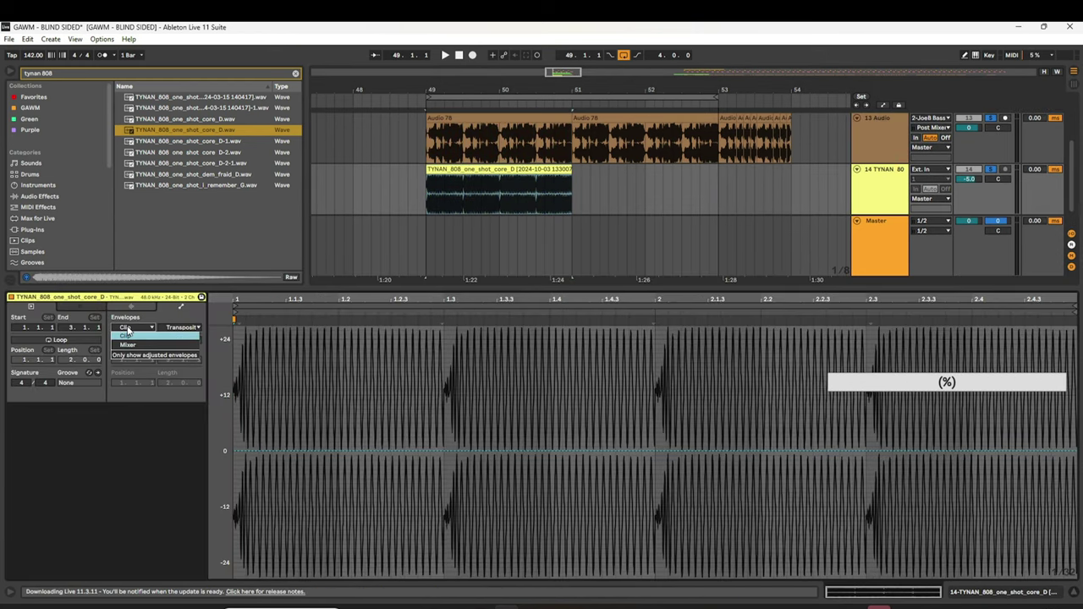
{"action": "left_click", "coordinate": [127, 333]}
{"action": "left_click", "coordinate": [185, 329]}
{"action": "left_click", "coordinate": [182, 346]}
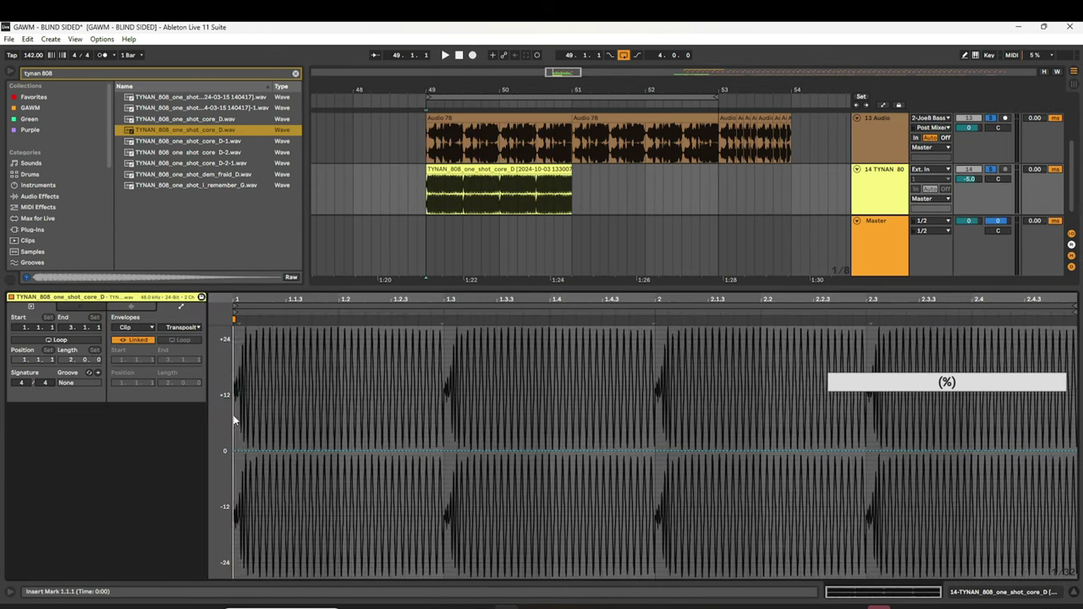
{"action": "key", "text": "ctrl+a"}
Audition the pitch-bent 808 with the bass and duplicate the 808 clip to cover bars 51 to 53.
{"action": "key", "text": "space"}
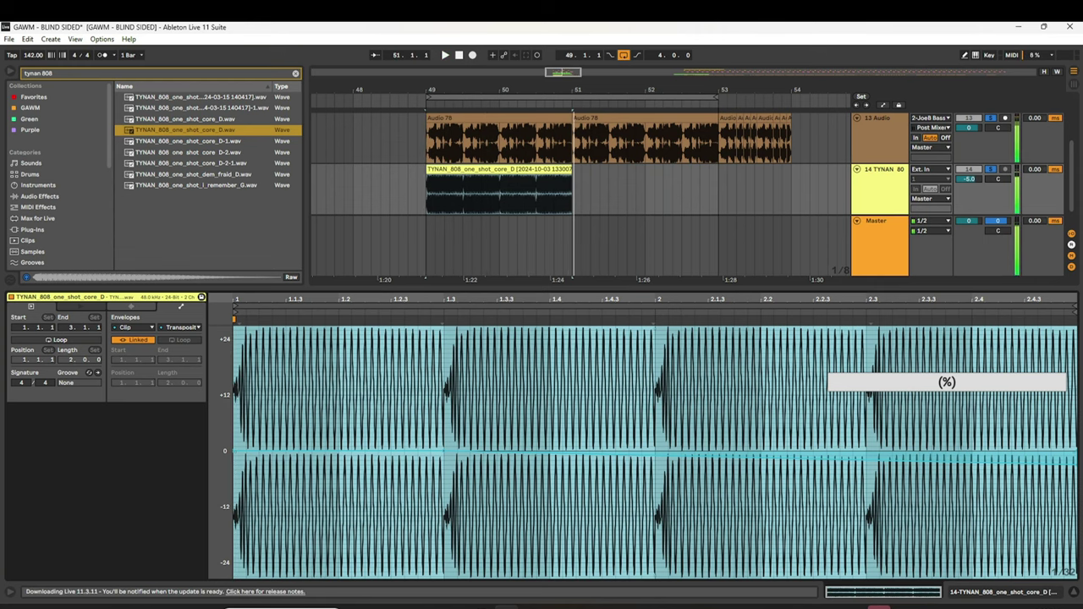
{"action": "left_click", "coordinate": [1073, 592]}
{"action": "key", "text": "ctrl+d"}
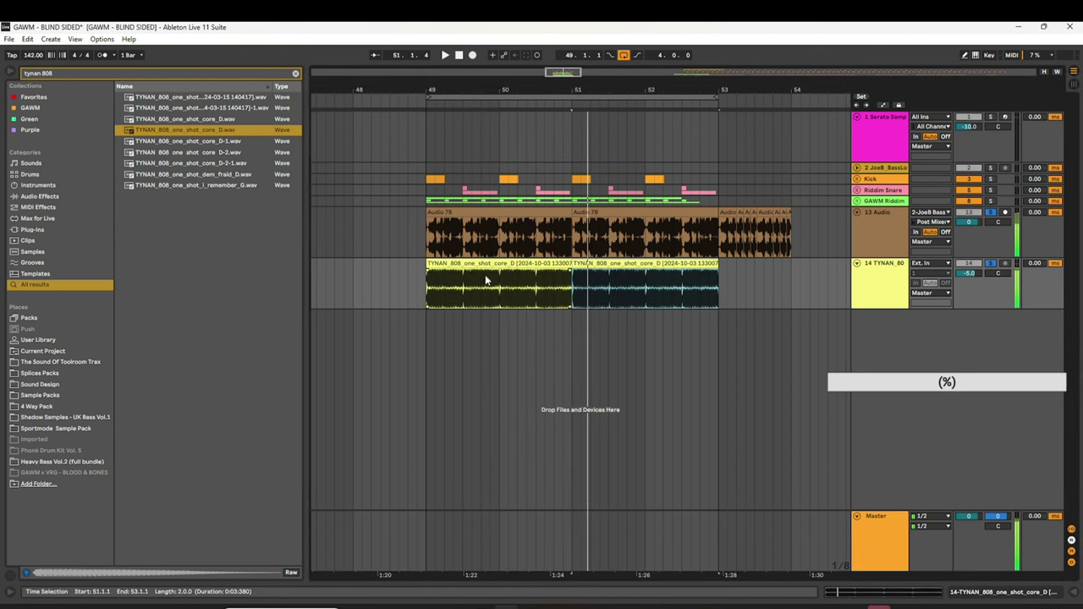
Cut the first beats of the 808 in bar 49 into separate hits, leaving short gaps and shortening the clip ends.
{"action": "left_click_drag", "start_coordinate": [463, 78], "coordinate": [405, 311]}
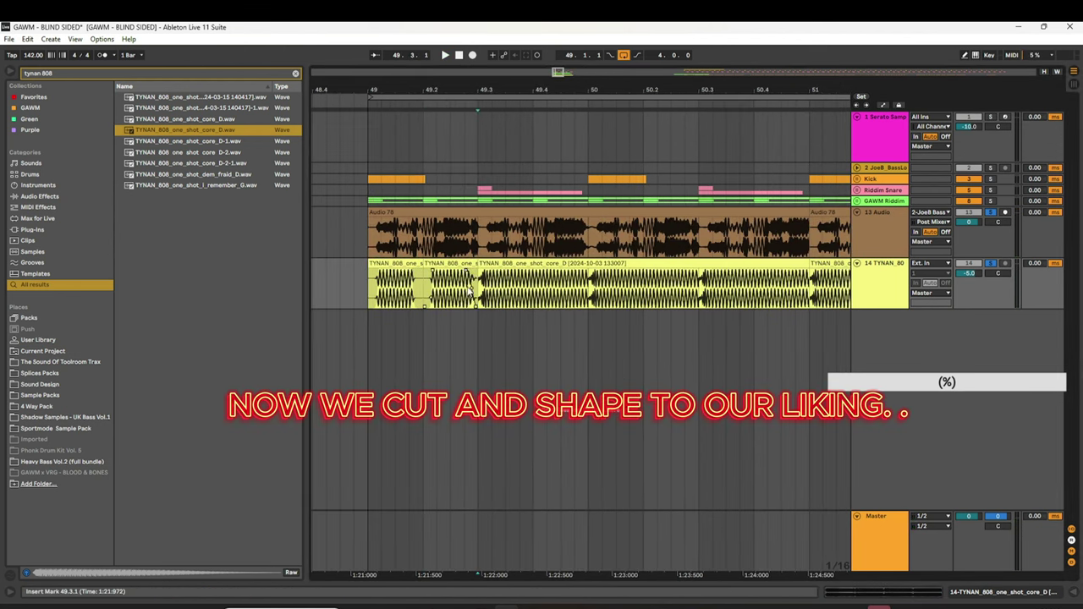
{"action": "left_click", "coordinate": [395, 263]}
{"action": "left_click_drag", "start_coordinate": [471, 289], "coordinate": [439, 288]}
{"action": "left_click", "coordinate": [479, 290]}
{"action": "key", "text": "space"}
{"action": "scroll", "coordinate": [584, 280], "scroll_direction": "right", "scroll_amount": 3}
{"action": "key", "text": "space"}
Continue cutting and shaping the 808 into one gapped hit per beat up to bar 53, and play it with the bass.
{"action": "left_click", "coordinate": [495, 263]}
{"action": "left_click", "coordinate": [440, 264]}
{"action": "left_click_drag", "start_coordinate": [525, 271], "coordinate": [535, 272]}
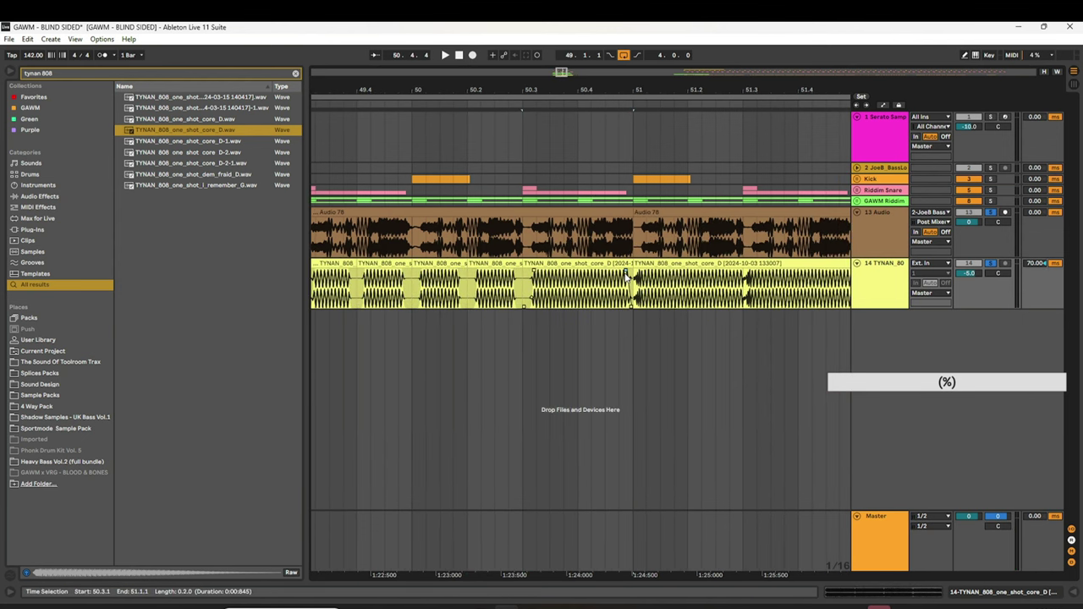
{"action": "left_click_drag", "start_coordinate": [632, 272], "coordinate": [579, 271]}
{"action": "left_click_drag", "start_coordinate": [584, 91], "coordinate": [551, 49]}
{"action": "key", "text": "space"}
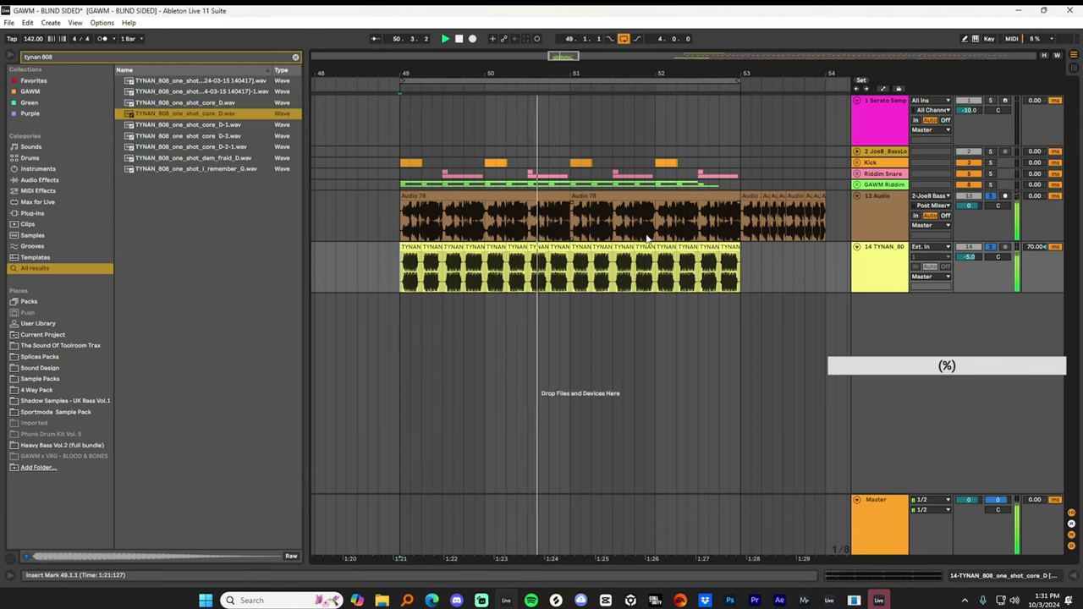
Unsolo the 808 to hear it in the full mix and set its track volume to -3.0 dB.
{"action": "left_click", "coordinate": [992, 245]}
{"action": "key", "text": "space"}
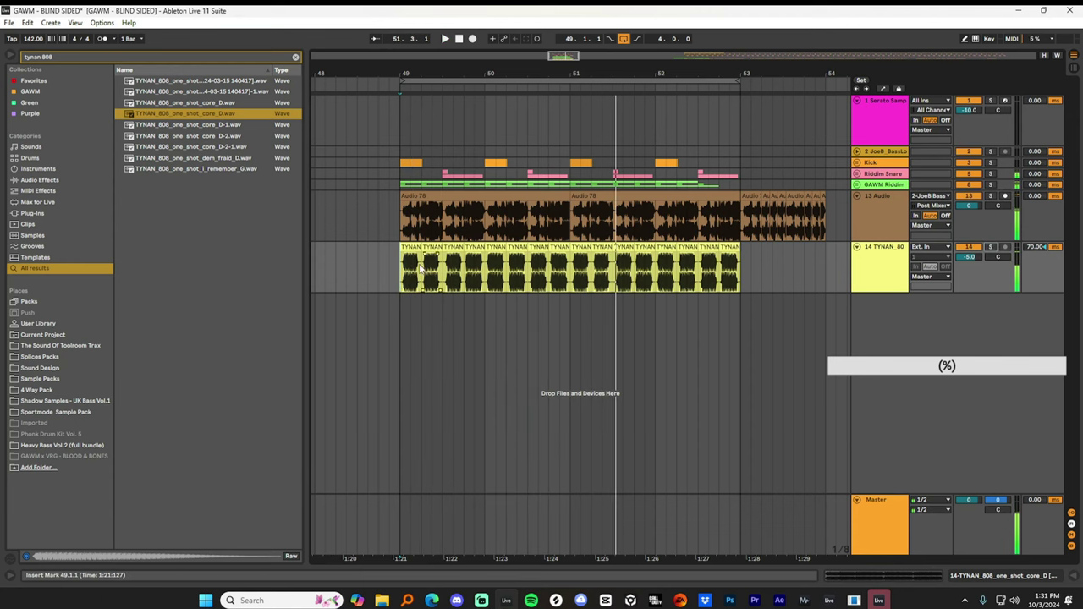
{"action": "key", "text": "space"}
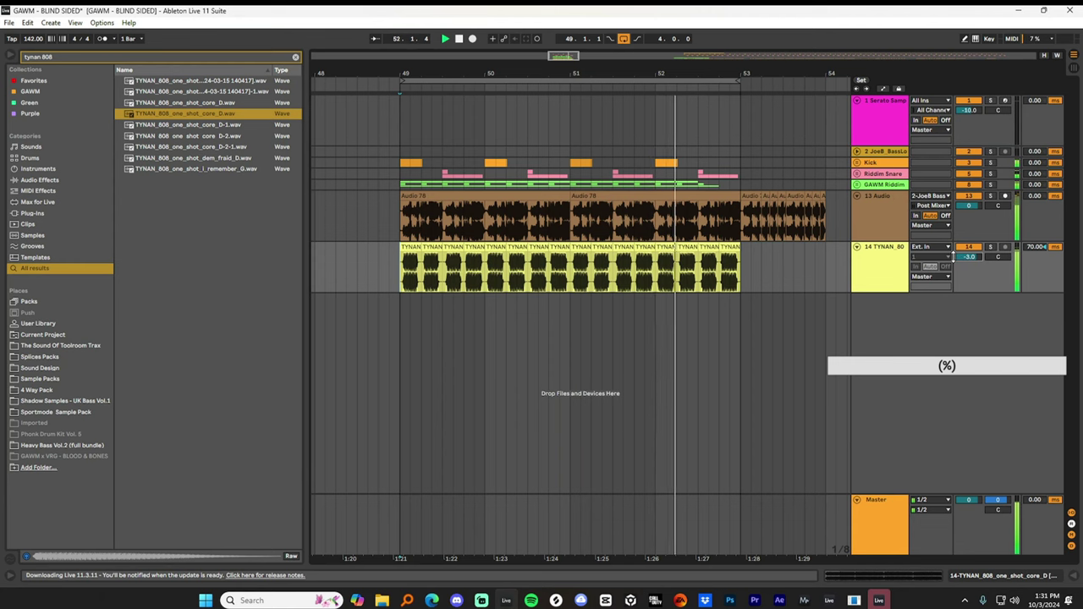
{"action": "left_click_drag", "start_coordinate": [961, 264], "coordinate": [961, 271]}
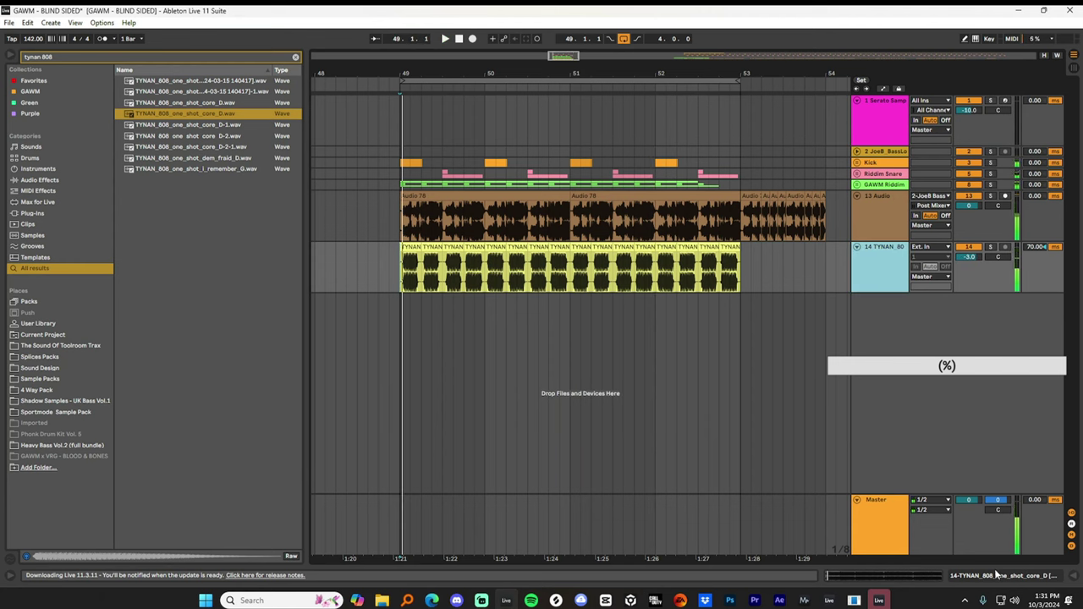
Solo the 808 track again and load an EQ Eight onto it.
{"action": "left_click", "coordinate": [990, 246]}
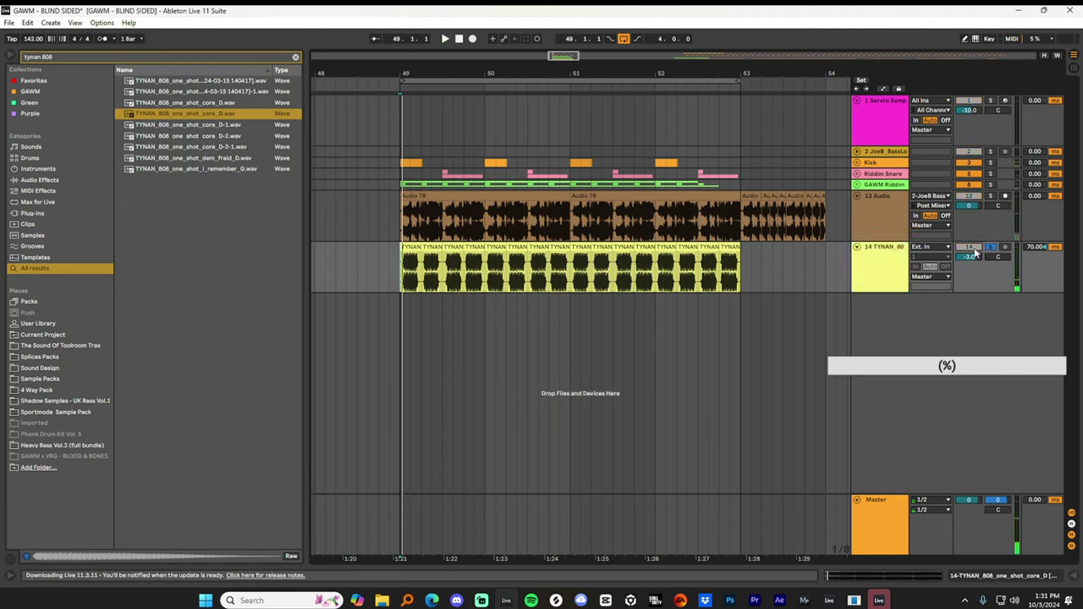
{"action": "left_click", "coordinate": [870, 270]}
{"action": "left_click", "coordinate": [1038, 577]}
{"action": "left_click", "coordinate": [121, 54]}
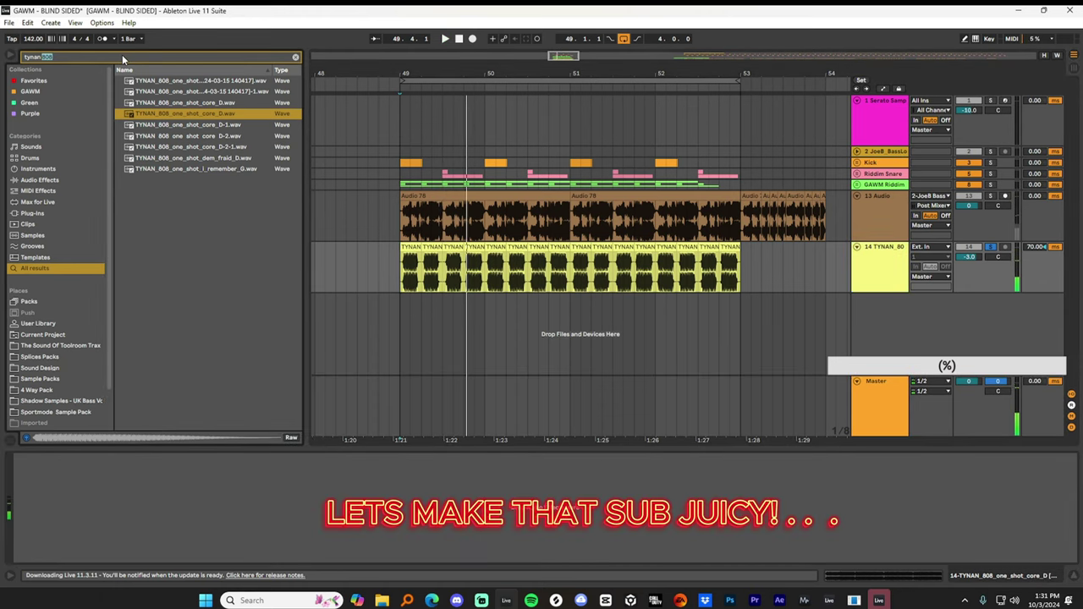
{"action": "type", "text": "eq"}
{"action": "double_click", "coordinate": [148, 91]}
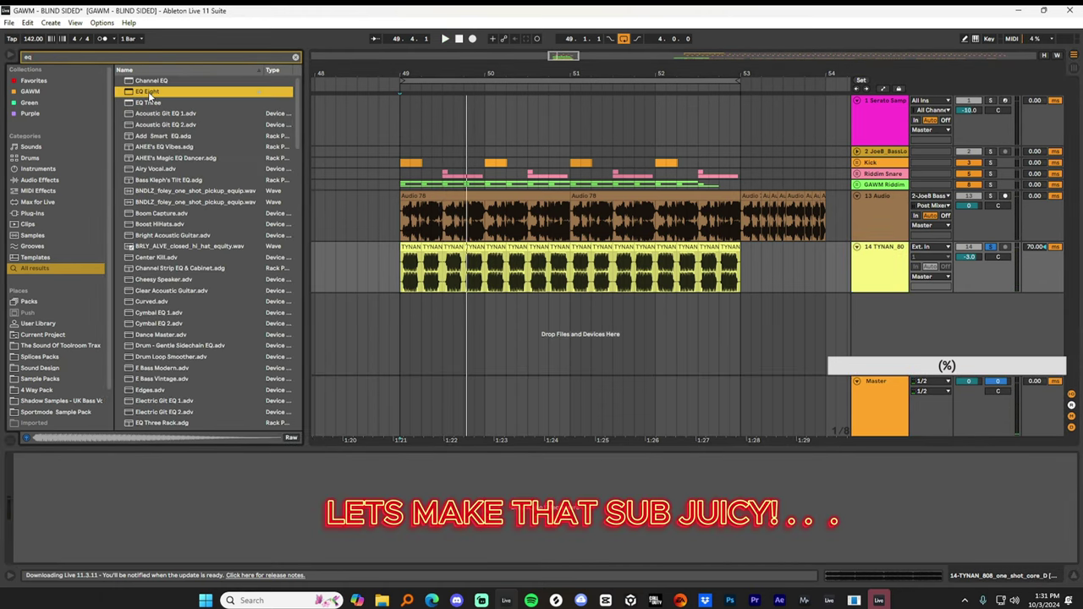
{"action": "key", "text": "BackSpace"}
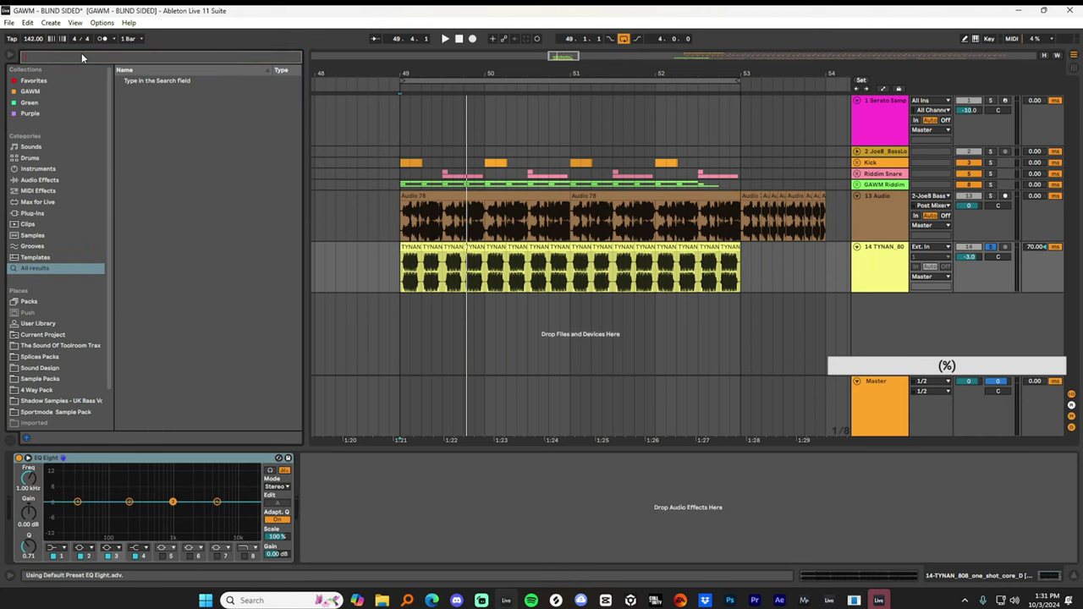
{"action": "type", "text": "hiss"}
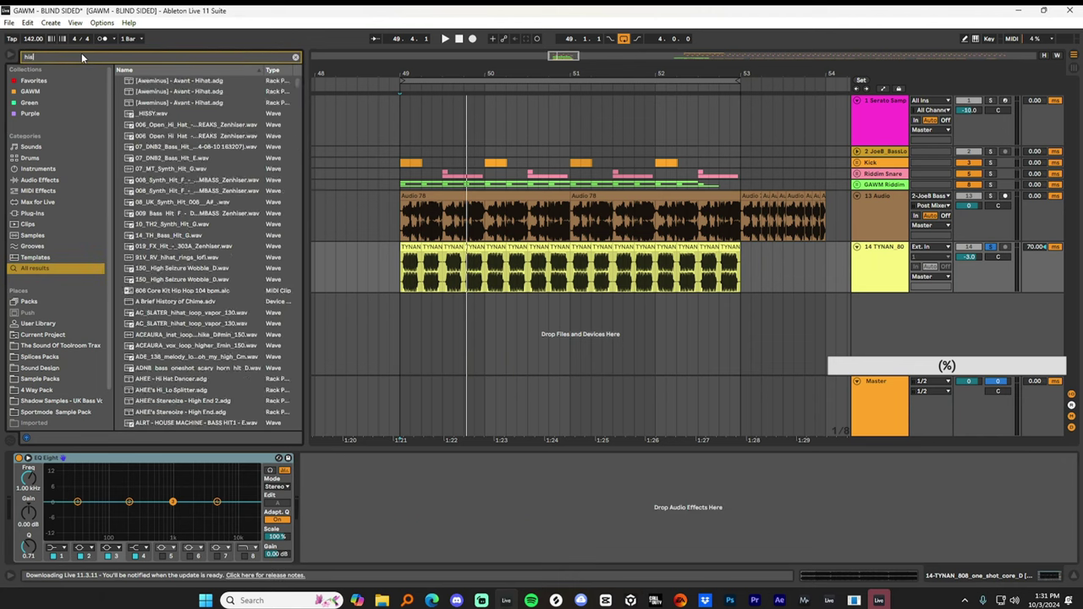
{"action": "key", "text": "BackSpace"}
{"action": "key", "text": "BackSpace"}
{"action": "key", "text": "BackSpace"}
{"action": "key", "text": "BackSpace"}
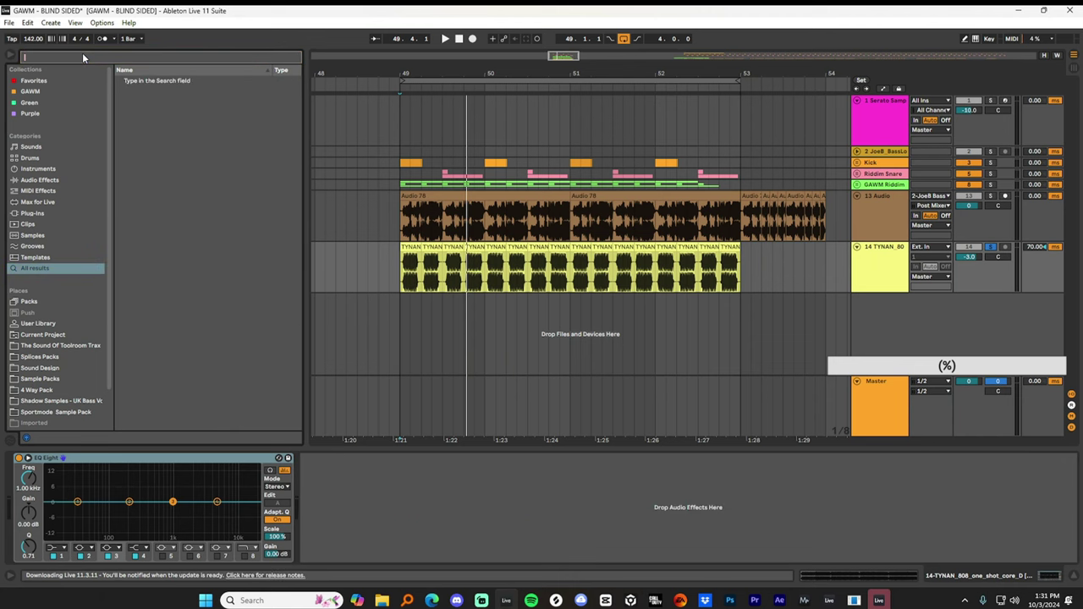
Load a Compressor after the EQ Eight, and low-pass the 808 at about 96 Hz with EQ band 8.
{"action": "type", "text": "compr"}
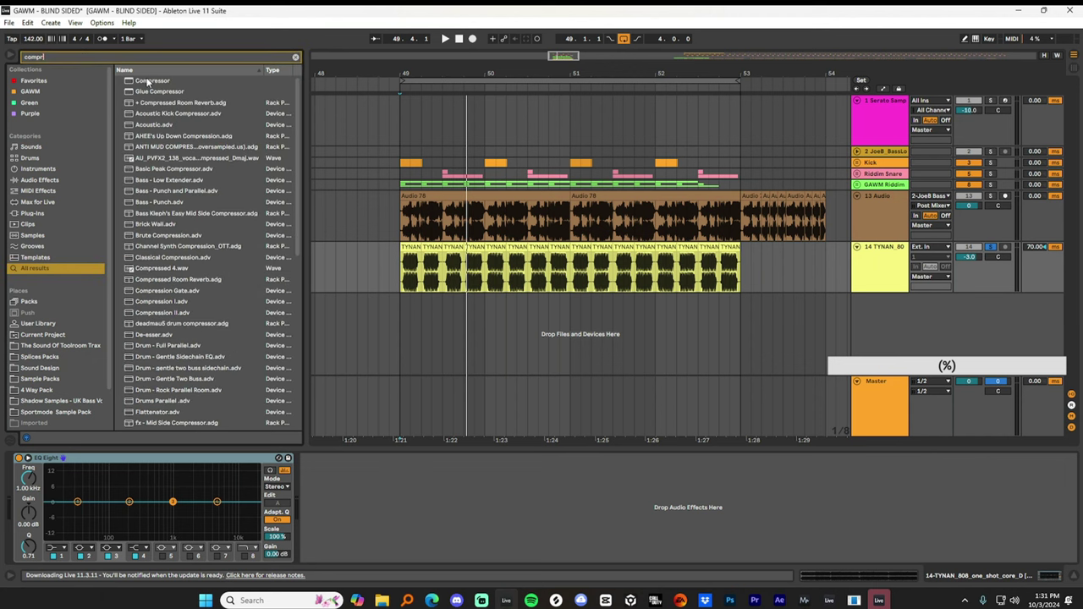
{"action": "double_click", "coordinate": [147, 81]}
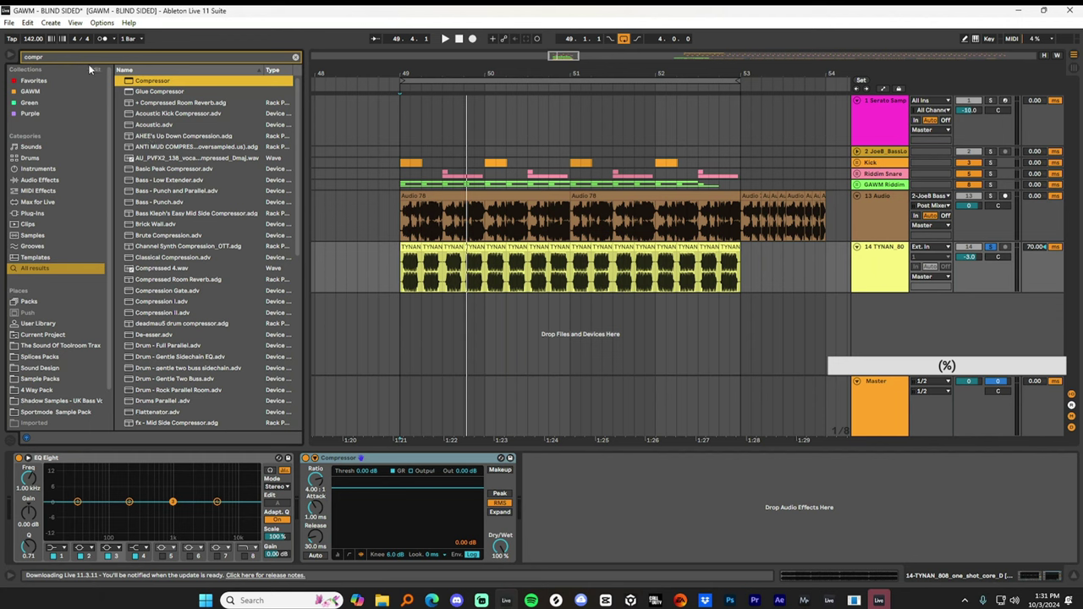
{"action": "left_click", "coordinate": [249, 548]}
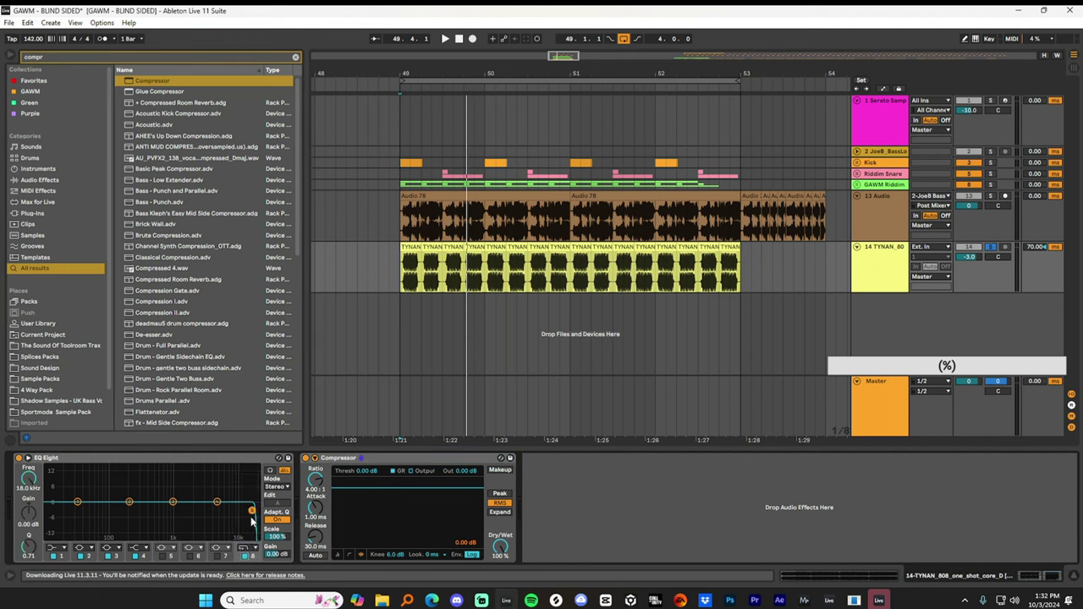
{"action": "key", "text": "space"}
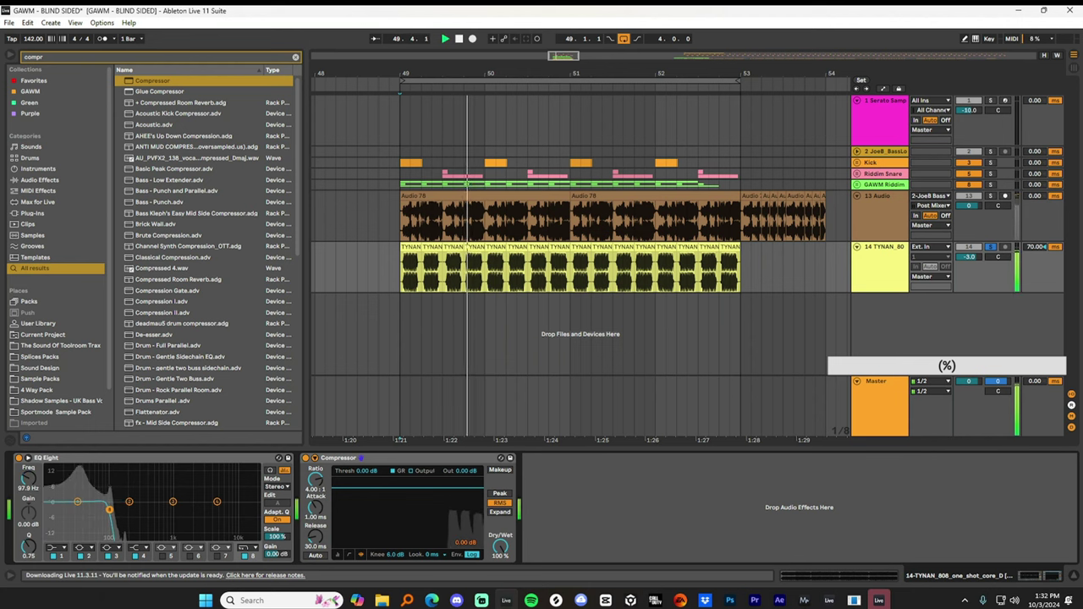
{"action": "key", "text": "space"}
Set the Compressor to inf:1 ratio, 0.01 ms attack, 1.00 ms release, Peak mode and a threshold of about -15.5 dB.
{"action": "left_click_drag", "start_coordinate": [316, 480], "coordinate": [316, 423]}
{"action": "left_click_drag", "start_coordinate": [316, 508], "coordinate": [315, 592]}
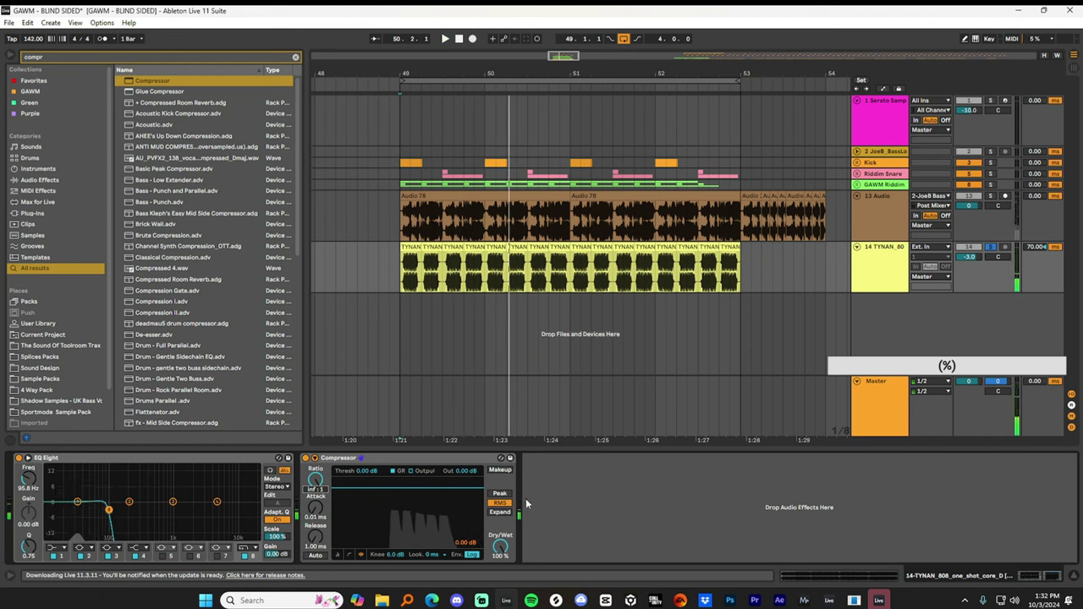
{"action": "key", "text": "space"}
{"action": "left_click", "coordinate": [500, 495]}
{"action": "left_click_drag", "start_coordinate": [404, 487], "coordinate": [404, 516]}
{"action": "key", "text": "space"}
{"action": "key", "text": "space"}
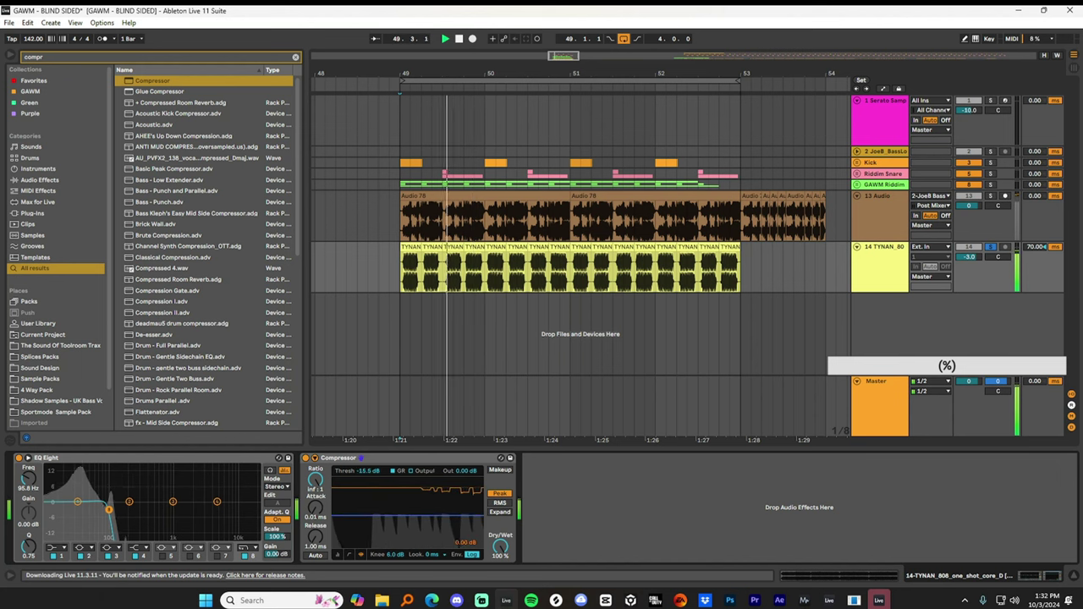
Load a Saturator after the Compressor on the 808 track and set its Drive to 4.00 dB.
{"action": "left_click", "coordinate": [80, 57]}
{"action": "type", "text": "satur"}
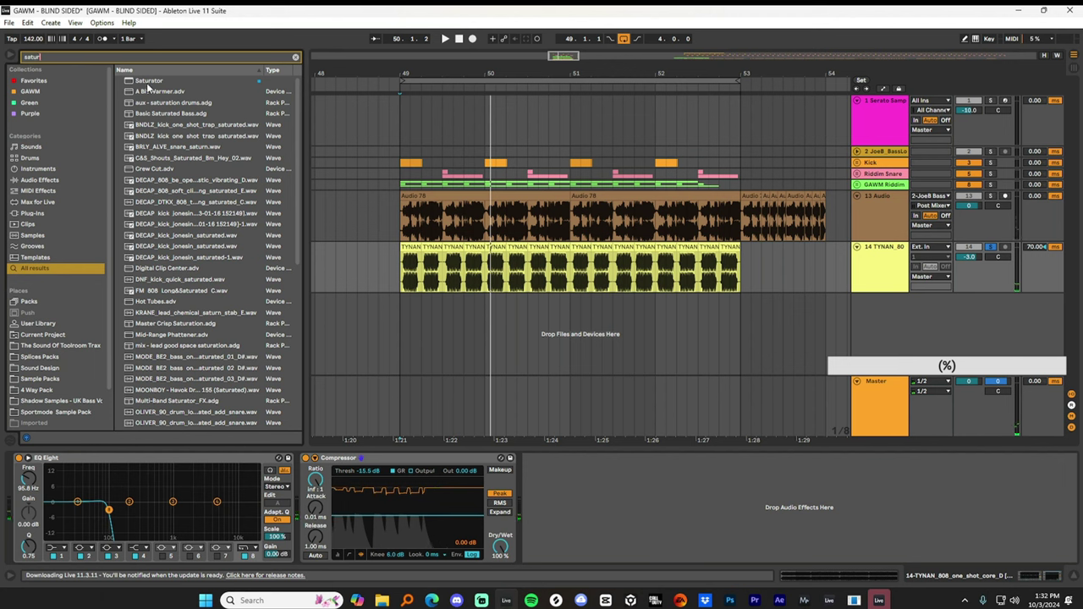
{"action": "key", "text": "Down"}
{"action": "key", "text": "Return"}
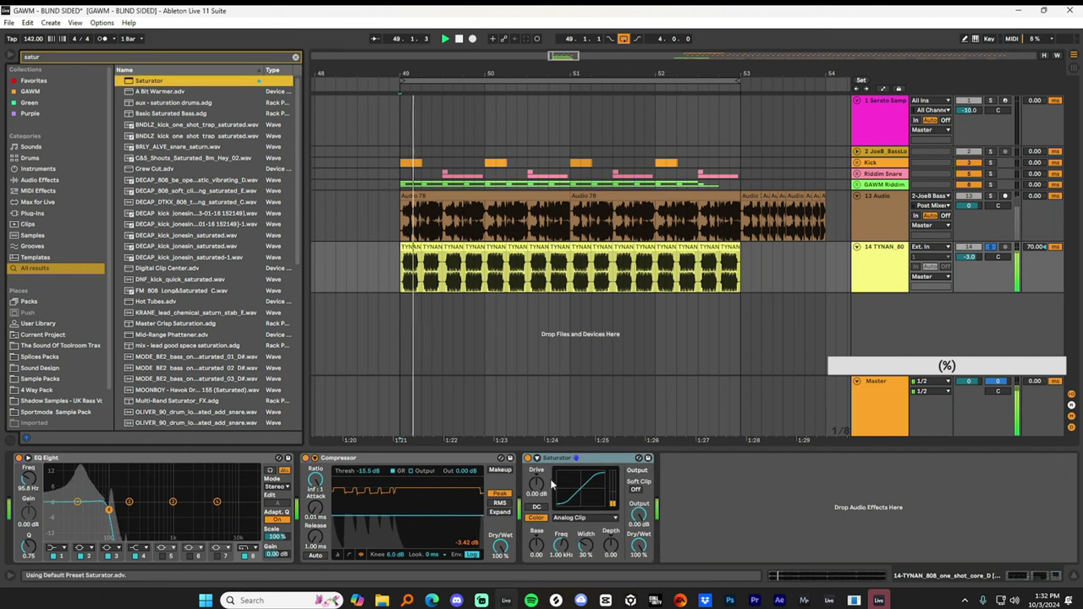
{"action": "left_click_drag", "start_coordinate": [538, 483], "coordinate": [538, 477]}
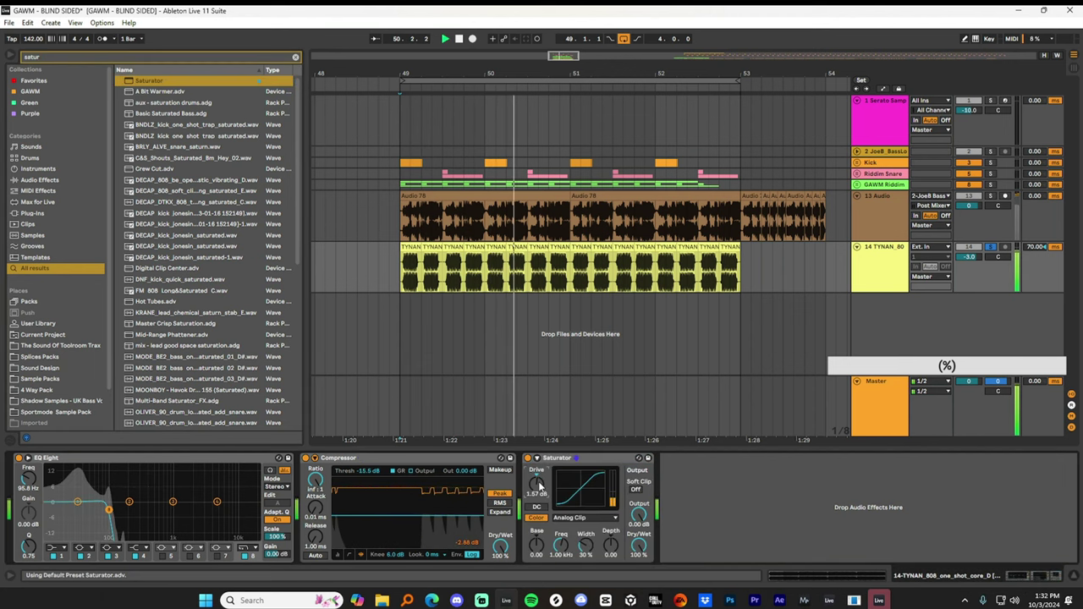
{"action": "key", "text": "space"}
{"action": "key", "text": "space"}
Check the 808's sub peak level in the Master track's SPAN analyser during playback, and return to the 808's device chain.
{"action": "left_click", "coordinate": [892, 411]}
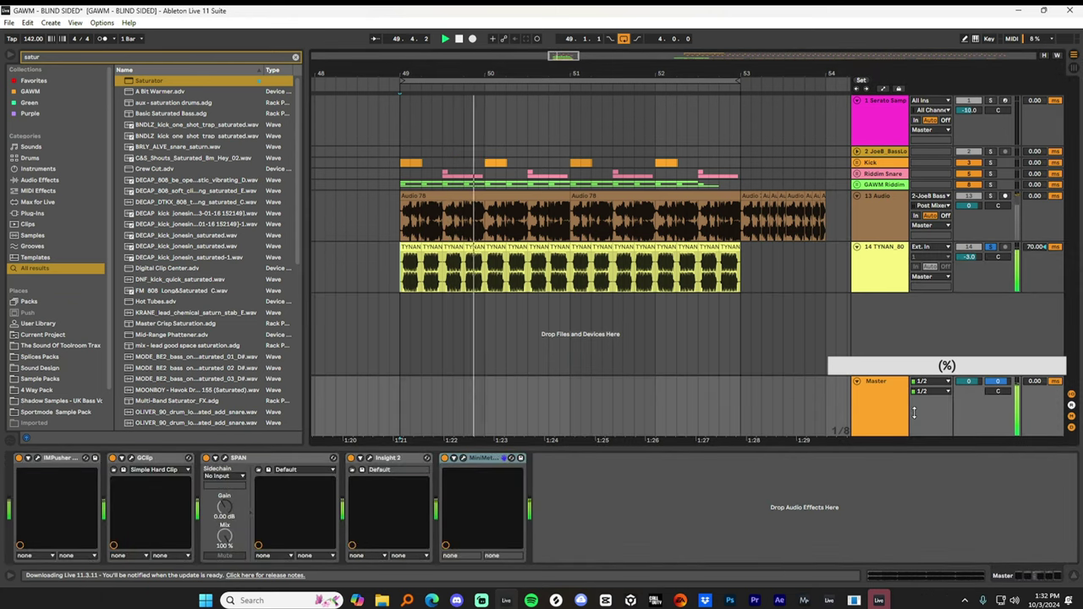
{"action": "key", "text": "space"}
{"action": "key", "text": "space"}
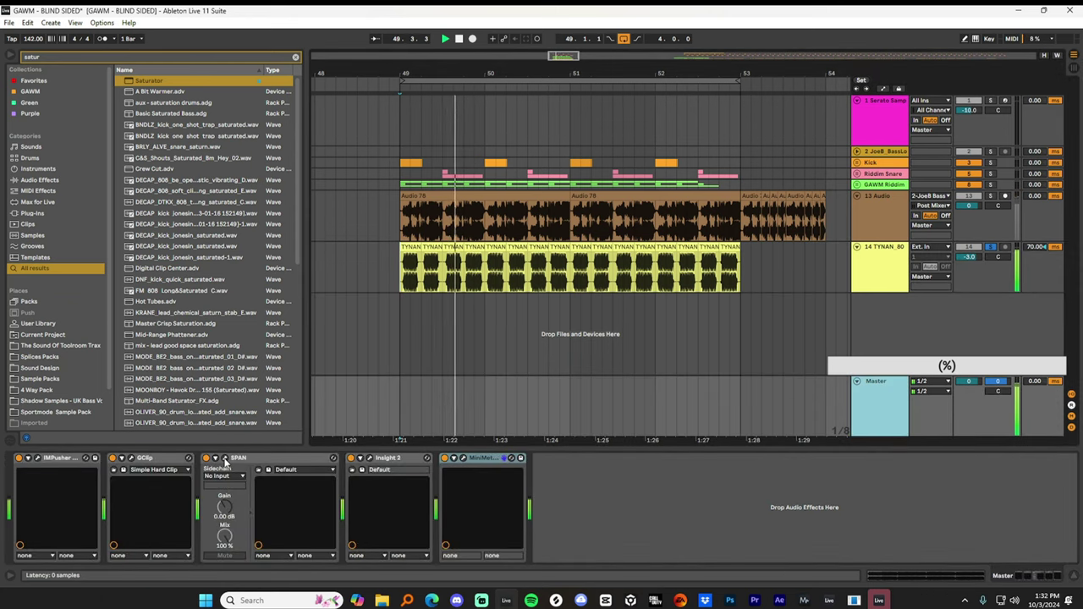
{"action": "left_click", "coordinate": [225, 458]}
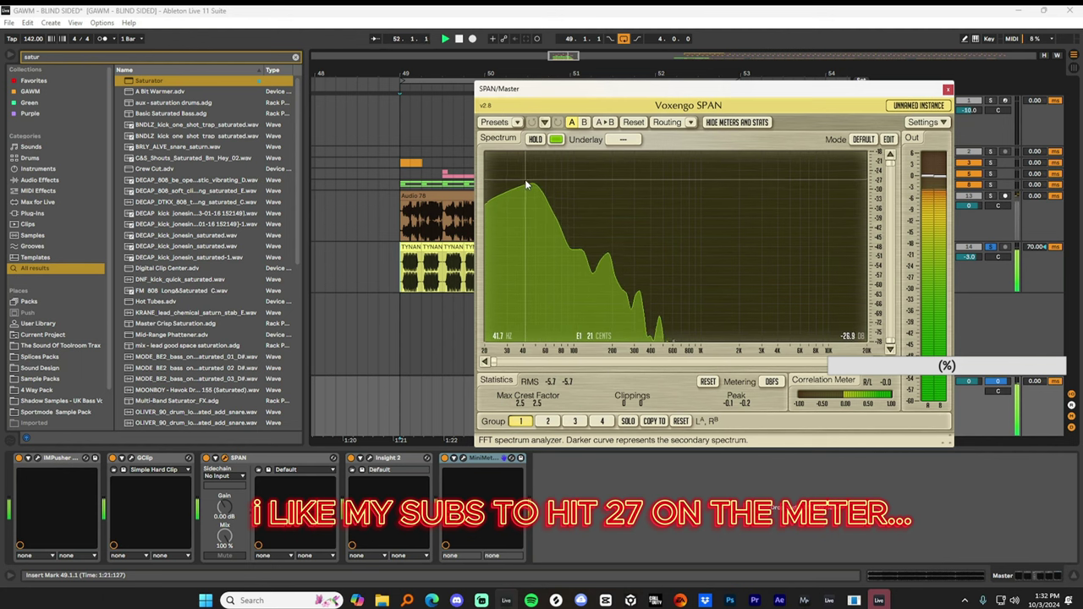
{"action": "left_click", "coordinate": [947, 90]}
{"action": "left_click", "coordinate": [877, 267]}
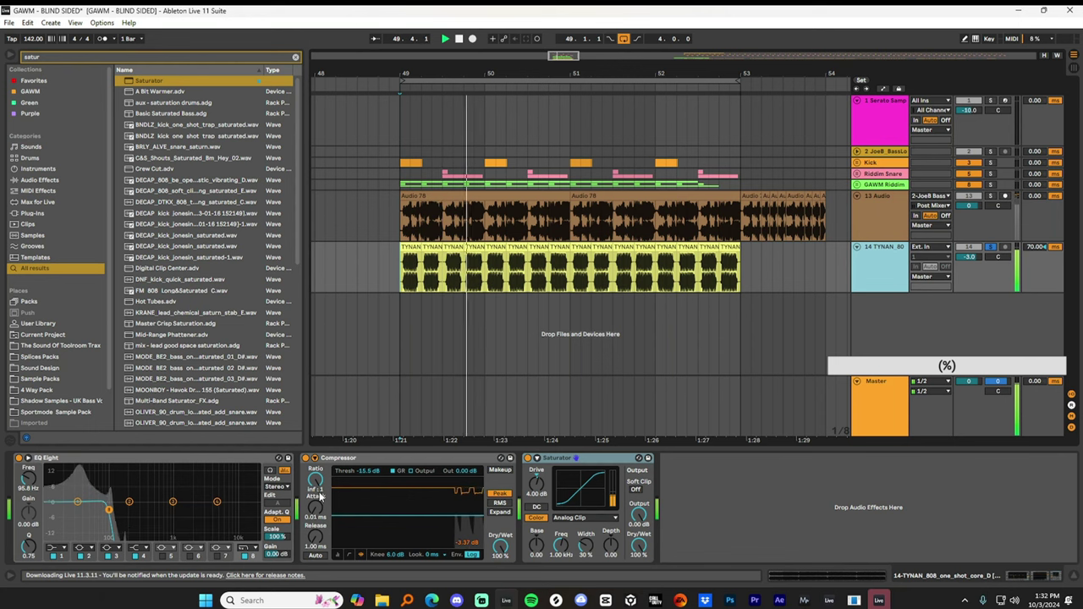
{"action": "left_click", "coordinate": [535, 485]}
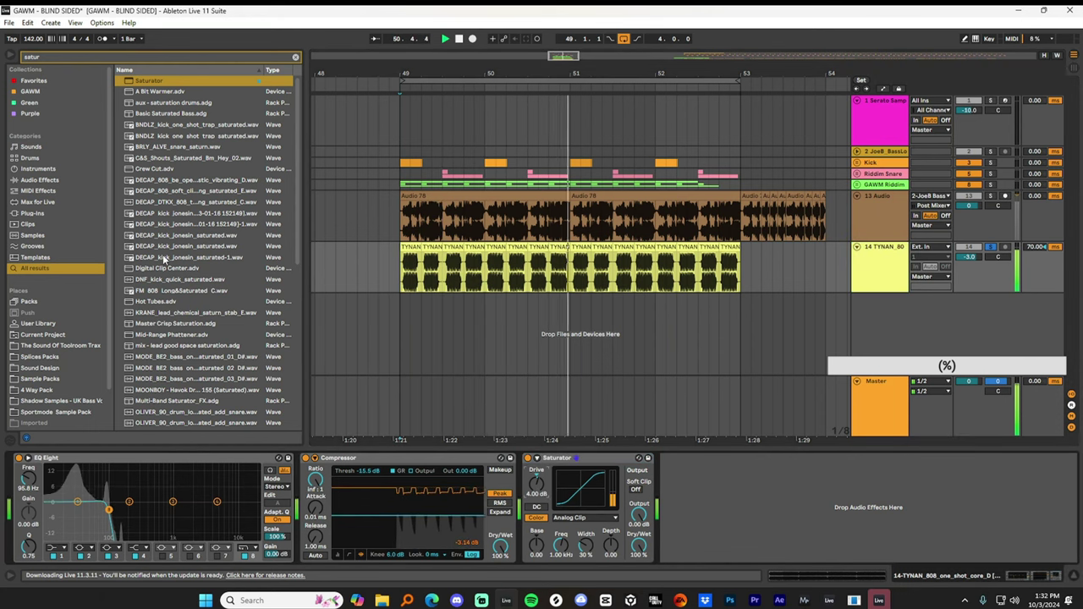
Load the GClip plug-in after the Saturator on the 808 track and set its Gain to 1.0 dB.
{"action": "left_click", "coordinate": [81, 58]}
{"action": "type", "text": "gclip"}
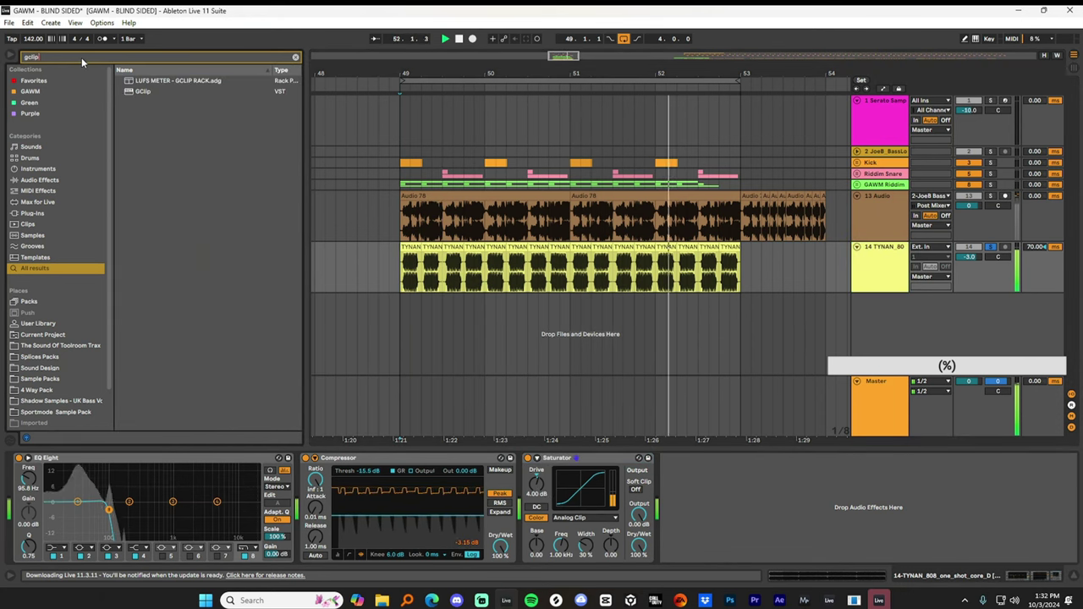
{"action": "left_click", "coordinate": [142, 91]}
{"action": "double_click", "coordinate": [142, 90]}
{"action": "key", "text": "space"}
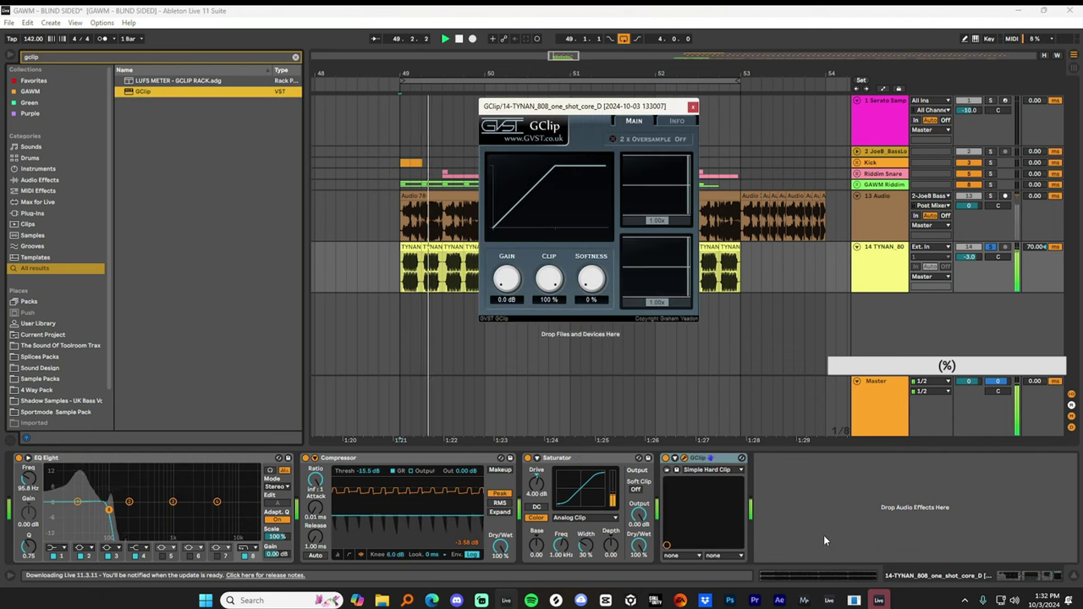
{"action": "left_click", "coordinate": [508, 300]}
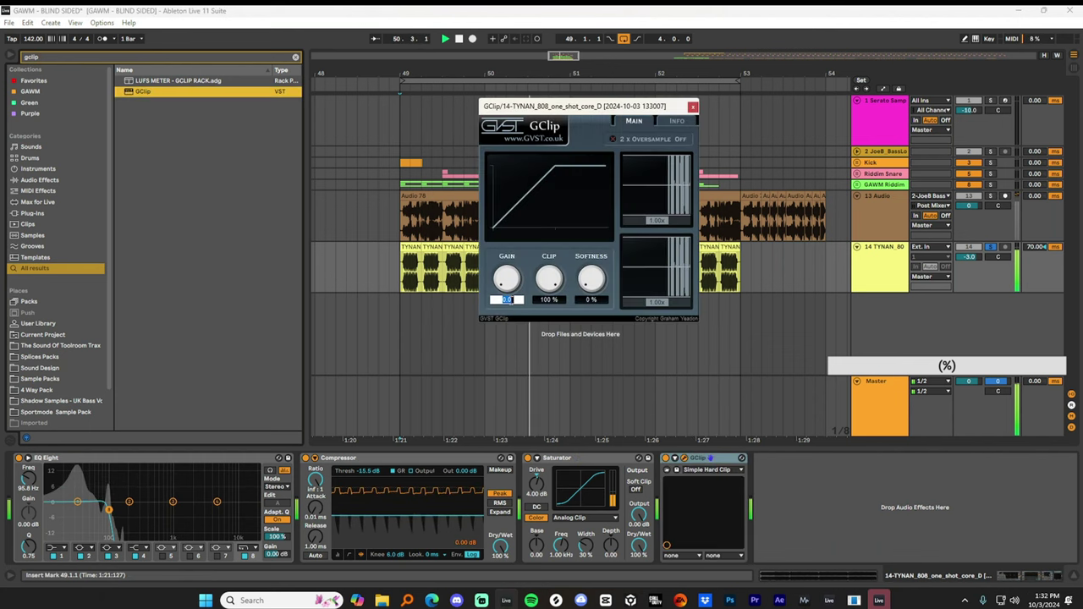
{"action": "type", "text": "1"}
{"action": "key", "text": "Return"}
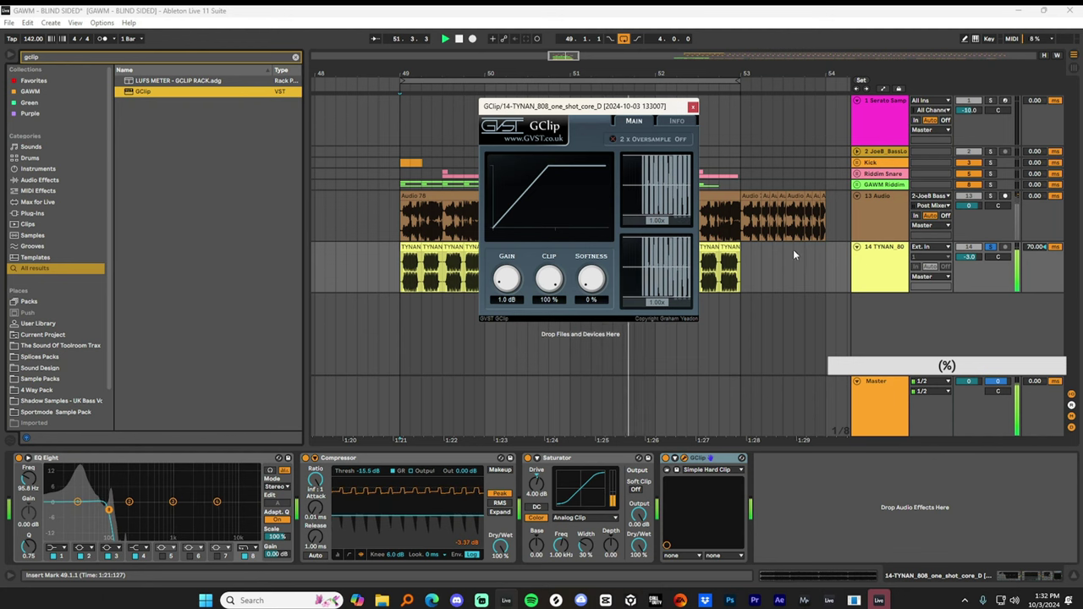
{"action": "left_click", "coordinate": [693, 106]}
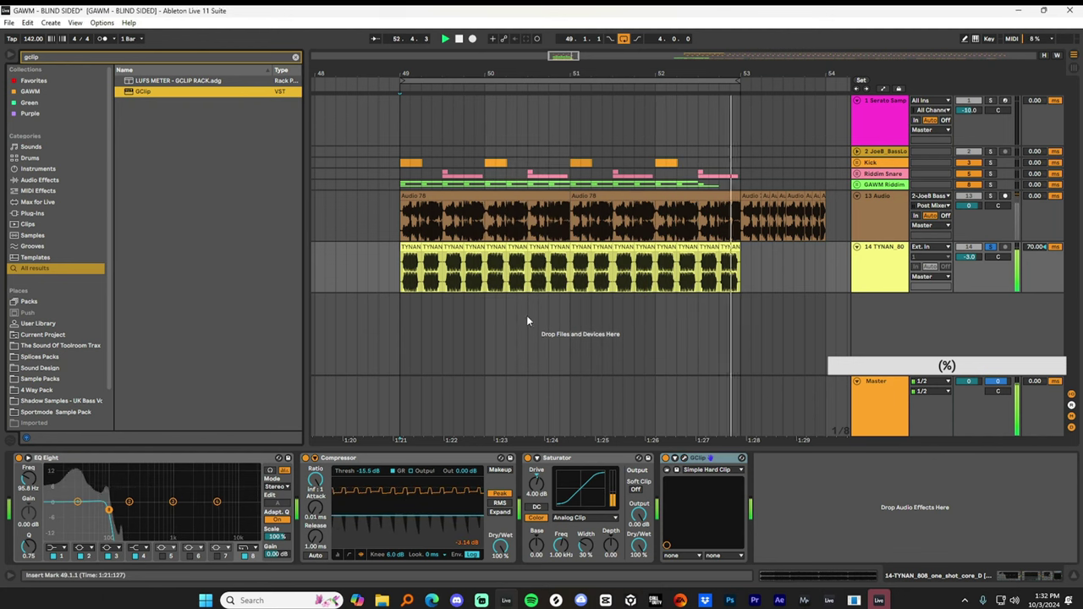
Insert the Hiss.adv preset between the Saturator and GClip on the 808 track and audition it in the full mix.
{"action": "left_click", "coordinate": [134, 59]}
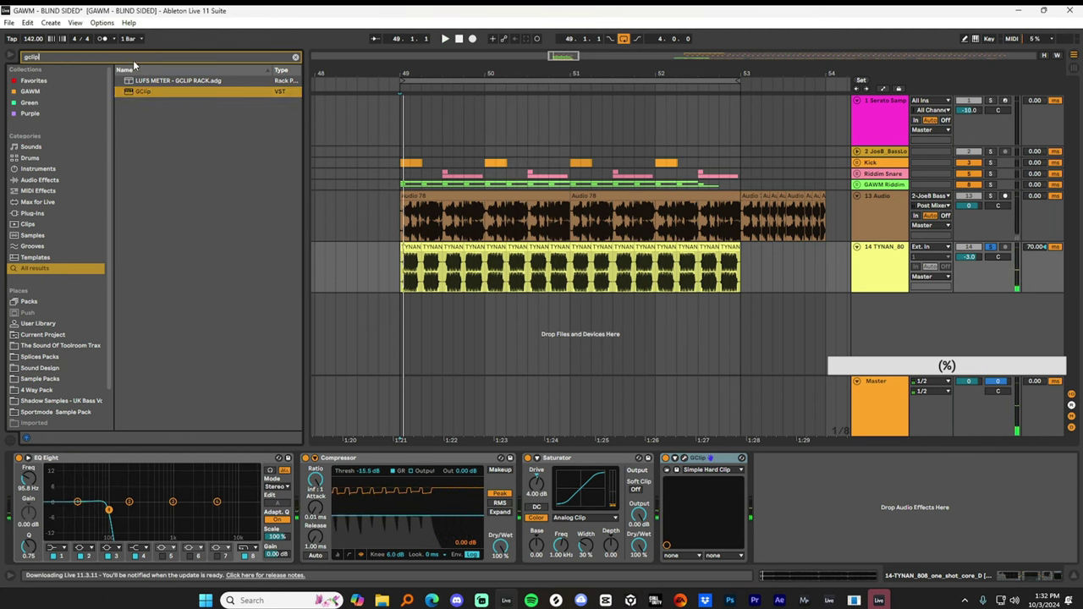
{"action": "type", "text": "hiss"}
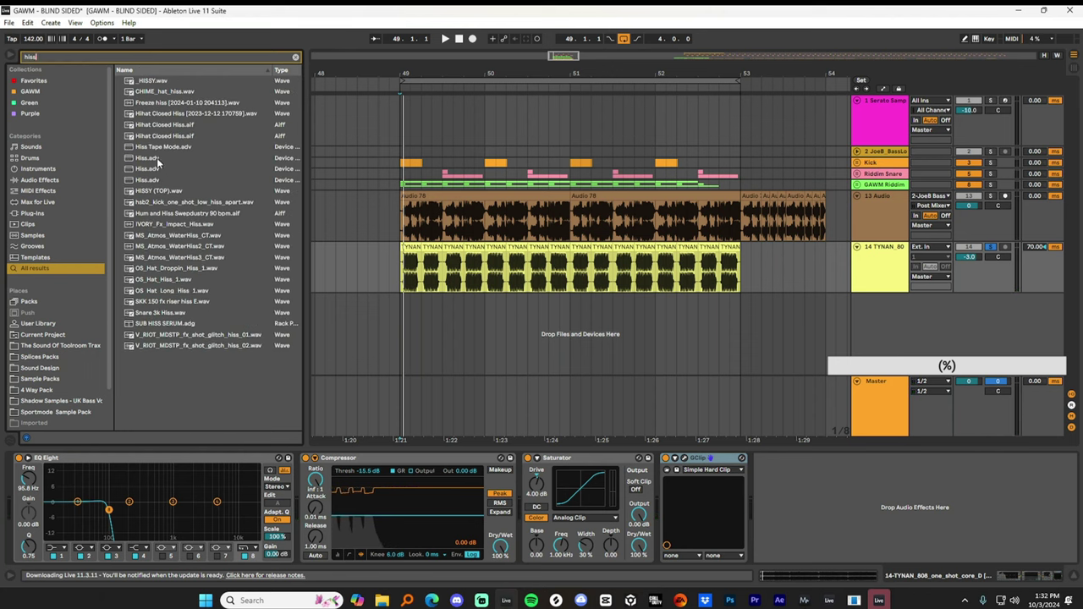
{"action": "left_click_drag", "start_coordinate": [157, 158], "coordinate": [677, 462]}
{"action": "key", "text": "space"}
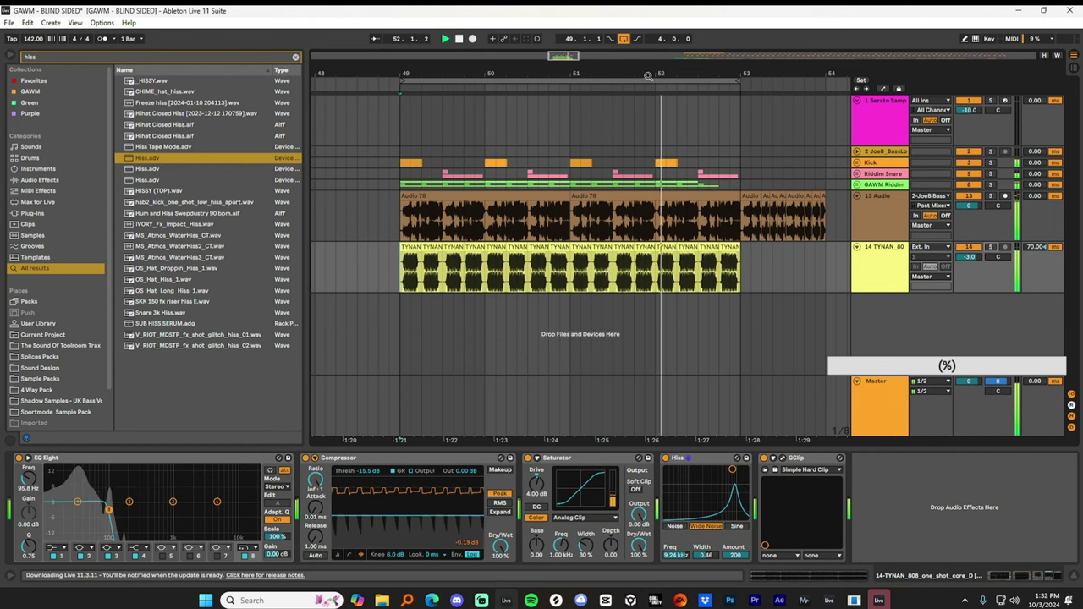
{"action": "left_click_drag", "start_coordinate": [653, 74], "coordinate": [576, 73]}
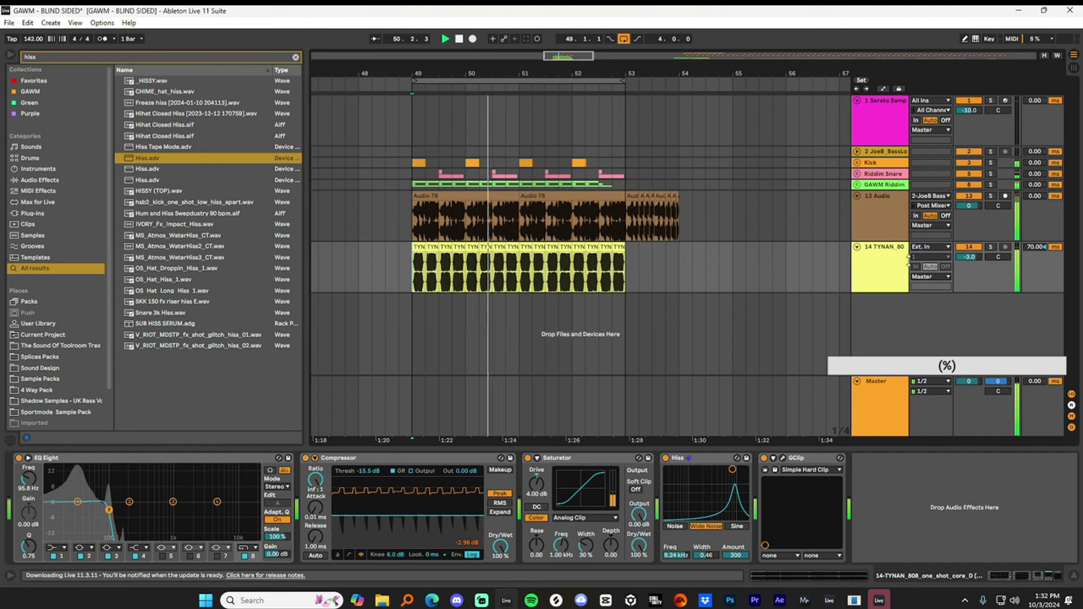
Group the 808 track, name the group Sub and fold it.
{"action": "left_click", "coordinate": [871, 275]}
{"action": "key", "text": "ctrl+g"}
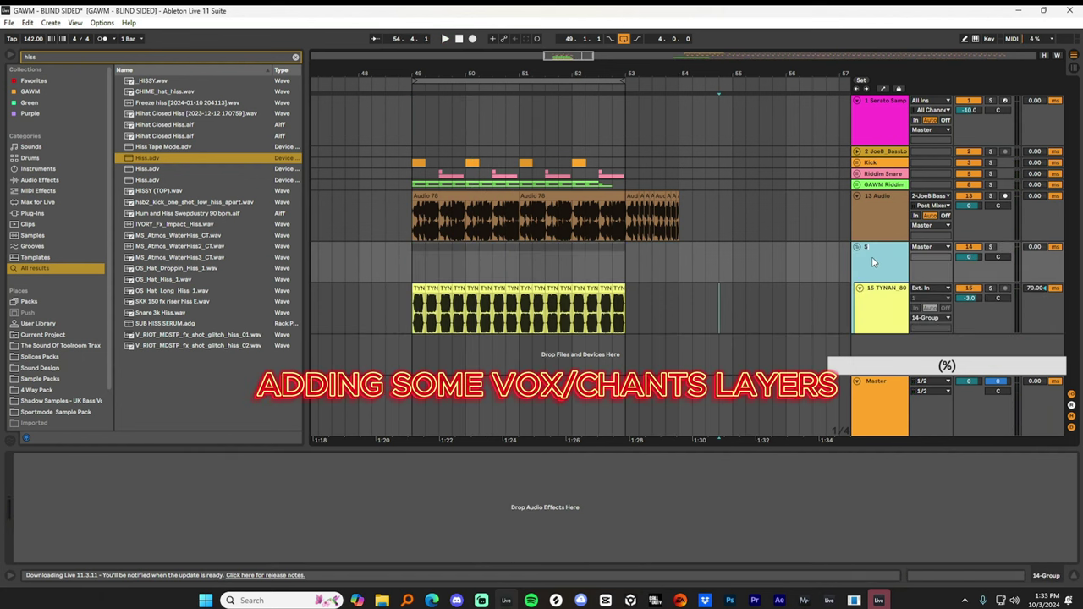
{"action": "type", "text": "Sub"}
{"action": "key", "text": "Return"}
{"action": "left_click", "coordinate": [857, 248]}
Add an empty audio track below the bass audio track, group the two tracks and name the group Drop.
{"action": "left_click", "coordinate": [443, 197]}
{"action": "left_click", "coordinate": [881, 217]}
{"action": "key", "text": "ctrl+t"}
{"action": "key", "text": "ctrl+g"}
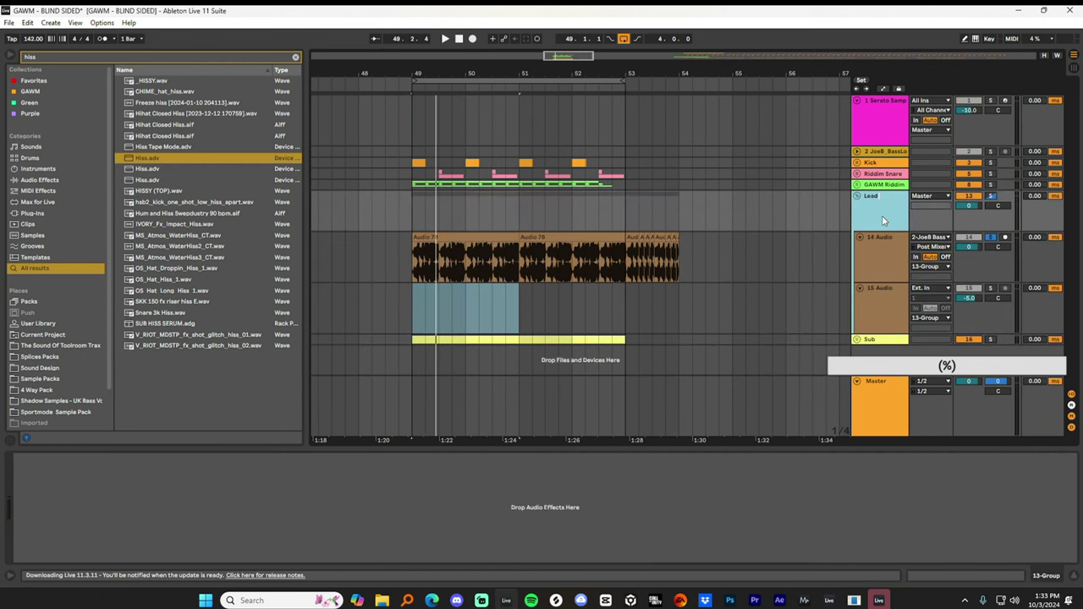
{"action": "key", "text": "BackSpace"}
{"action": "key", "text": "BackSpace"}
{"action": "key", "text": "BackSpace"}
{"action": "key", "text": "BackSpace"}
{"action": "type", "text": "Drop"}
{"action": "key", "text": "Return"}
Search the sample library for vox and audition several vocal samples.
{"action": "left_click", "coordinate": [412, 302]}
{"action": "key", "text": "space"}
{"action": "key", "text": "space"}
{"action": "left_click", "coordinate": [164, 57]}
{"action": "type", "text": "vox"}
{"action": "left_click", "coordinate": [212, 224]}
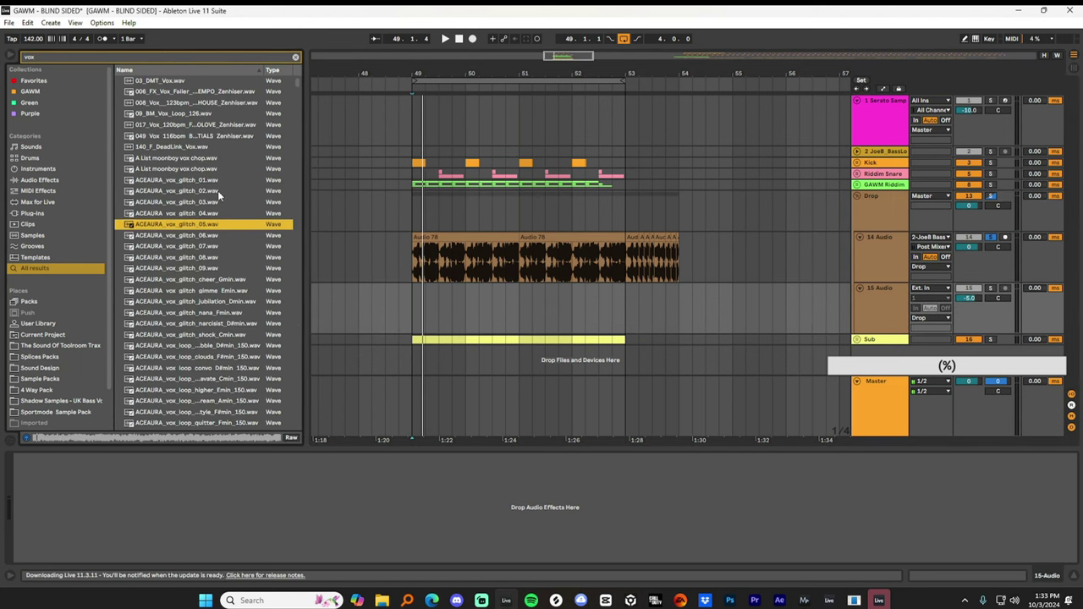
{"action": "scroll", "coordinate": [217, 195], "scroll_direction": "down", "scroll_amount": 20}
{"action": "left_click", "coordinate": [191, 260]}
{"action": "left_click", "coordinate": [189, 283]}
{"action": "scroll", "coordinate": [189, 286], "scroll_direction": "down", "scroll_amount": 8}
{"action": "left_click", "coordinate": [174, 295]}
{"action": "left_click", "coordinate": [179, 346]}
{"action": "scroll", "coordinate": [182, 343], "scroll_direction": "down", "scroll_amount": 10}
{"action": "left_click", "coordinate": [185, 336]}
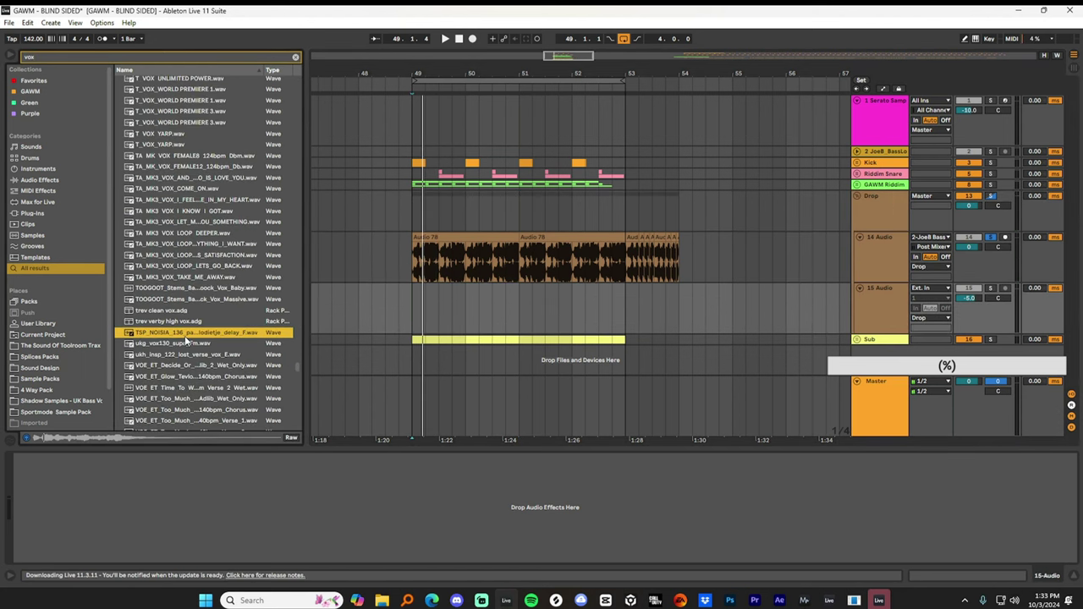
{"action": "scroll", "coordinate": [185, 340], "scroll_direction": "down", "scroll_amount": 15}
{"action": "left_click", "coordinate": [194, 347]}
{"action": "scroll", "coordinate": [194, 348], "scroll_direction": "down", "scroll_amount": 5}
{"action": "left_click", "coordinate": [188, 209]}
Search for chant, place ACEAURA_chant_ha.wav on the empty Drop track at bar 49, and add another audio track below it.
{"action": "left_click", "coordinate": [51, 56]}
{"action": "type", "text": "chant"}
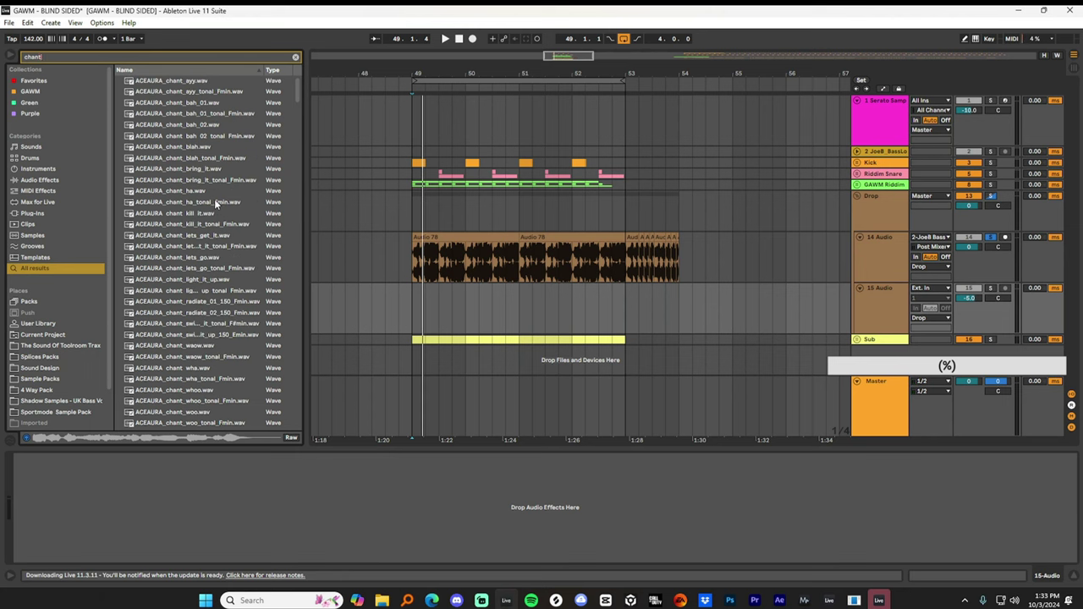
{"action": "left_click_drag", "start_coordinate": [205, 191], "coordinate": [413, 317]}
{"action": "key", "text": "ctrl+t"}
Audition more chant samples and place Chant (6).wav on the new track, one beat after the start of bar 49.
{"action": "left_click", "coordinate": [200, 236]}
{"action": "left_click", "coordinate": [202, 291]}
{"action": "left_click", "coordinate": [212, 346]}
{"action": "left_click", "coordinate": [217, 377]}
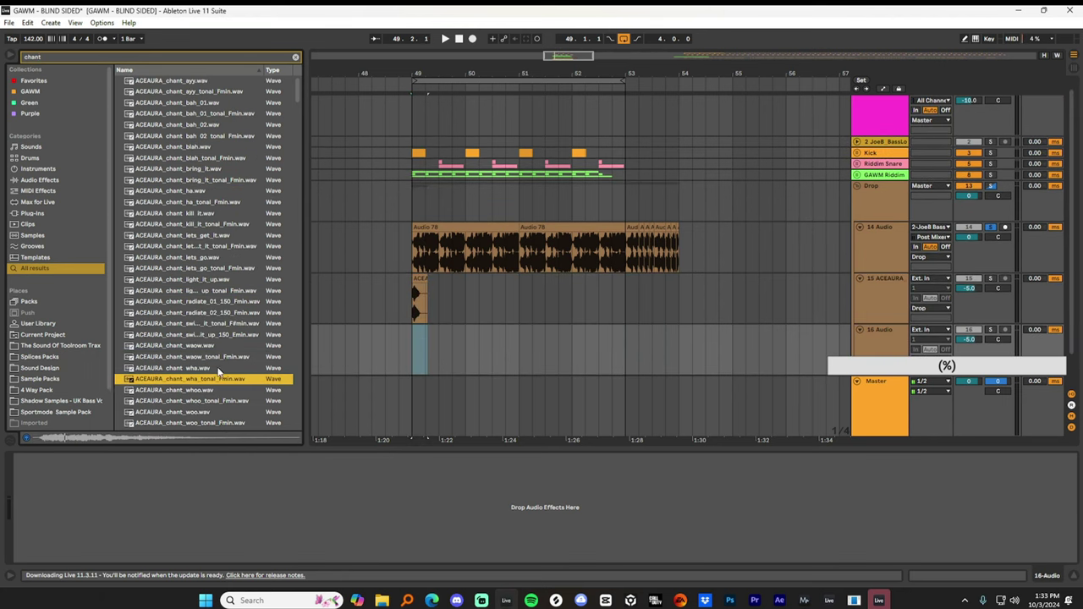
{"action": "scroll", "coordinate": [218, 371], "scroll_direction": "down", "scroll_amount": 8}
{"action": "left_click", "coordinate": [190, 331]}
{"action": "left_click", "coordinate": [174, 289]}
{"action": "left_click", "coordinate": [165, 277]}
{"action": "left_click_drag", "start_coordinate": [165, 277], "coordinate": [427, 349]}
Trim the ACEAURA chant clip to one beat and duplicate the two-beat pattern of both chants up to bar 53.
{"action": "left_click_drag", "start_coordinate": [426, 311], "coordinate": [439, 312]}
{"action": "key", "text": "Delete"}
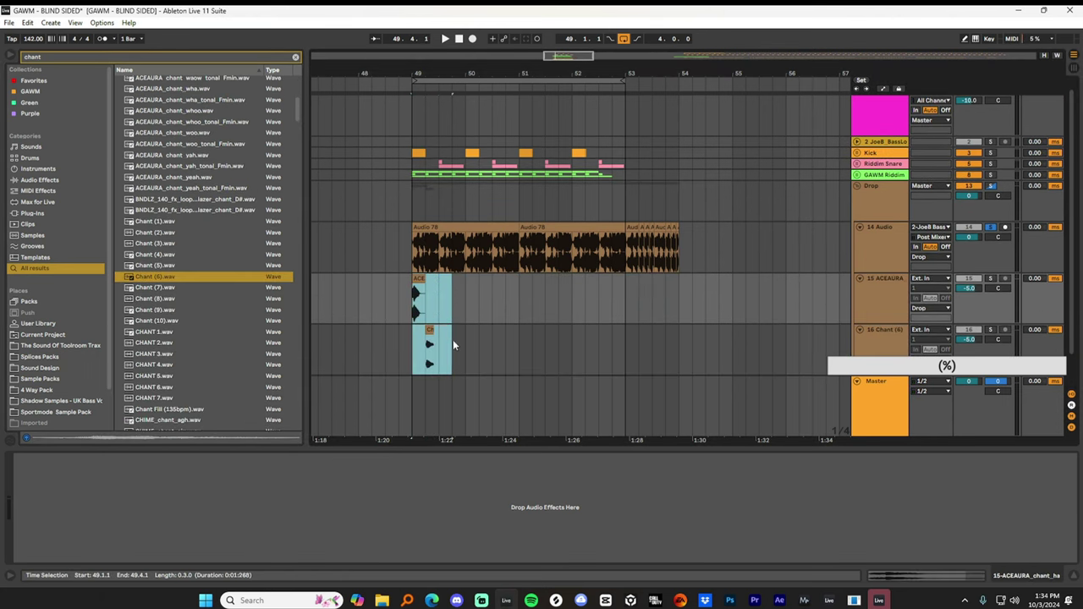
{"action": "key", "text": "ctrl+d"}
{"action": "key", "text": "ctrl+d"}
{"action": "key", "text": "ctrl+d"}
{"action": "key", "text": "ctrl+d"}
{"action": "key", "text": "ctrl+d"}
{"action": "key", "text": "ctrl+d"}
{"action": "key", "text": "ctrl+d"}
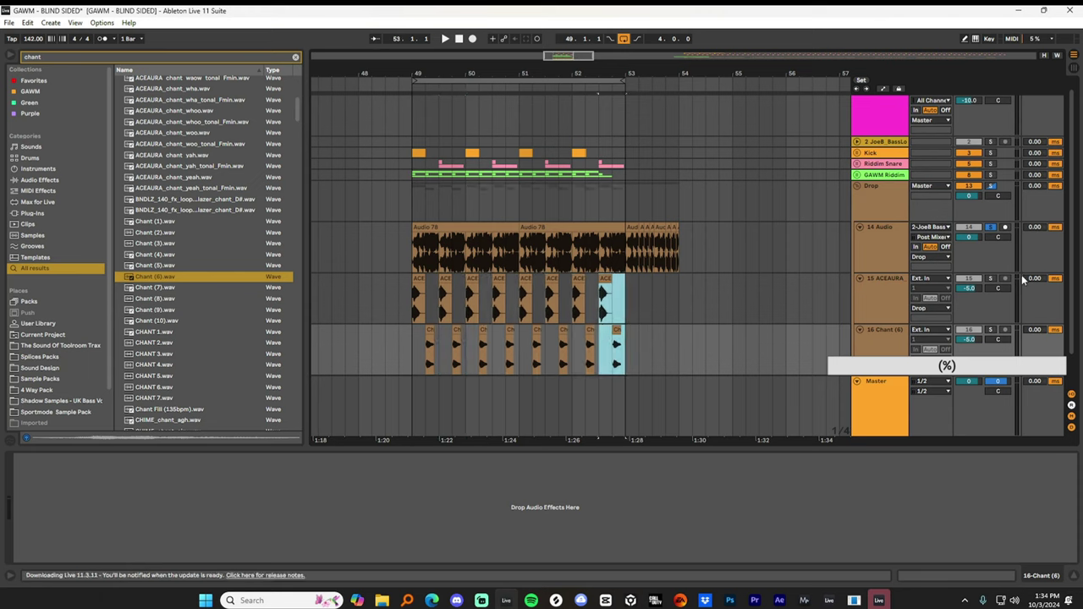
Set the track delay of both chant tracks to 70 ms.
{"action": "left_click", "coordinate": [1034, 279]}
{"action": "type", "text": "70"}
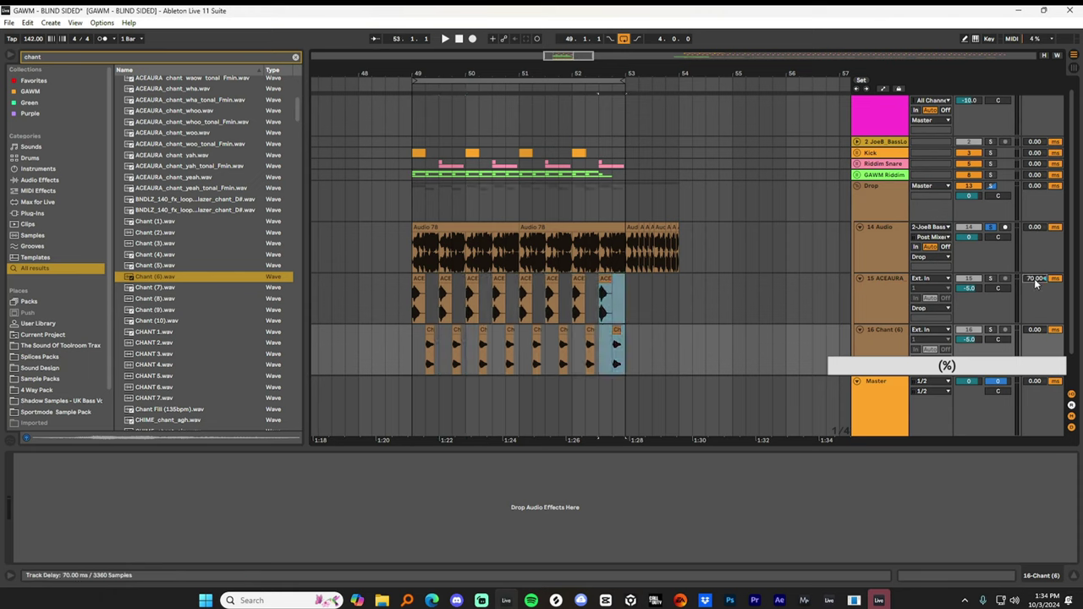
{"action": "key", "text": "Return"}
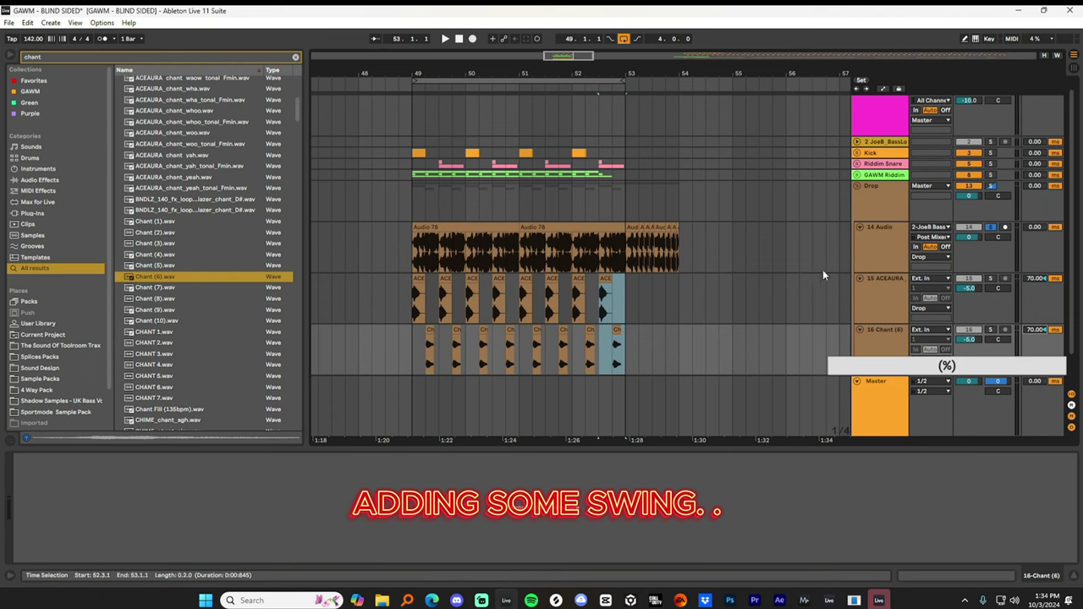
Load the ACEAURA chant clip into Serato Sample and shift its key by -2 to find the transposition to D.
{"action": "left_click", "coordinate": [867, 133]}
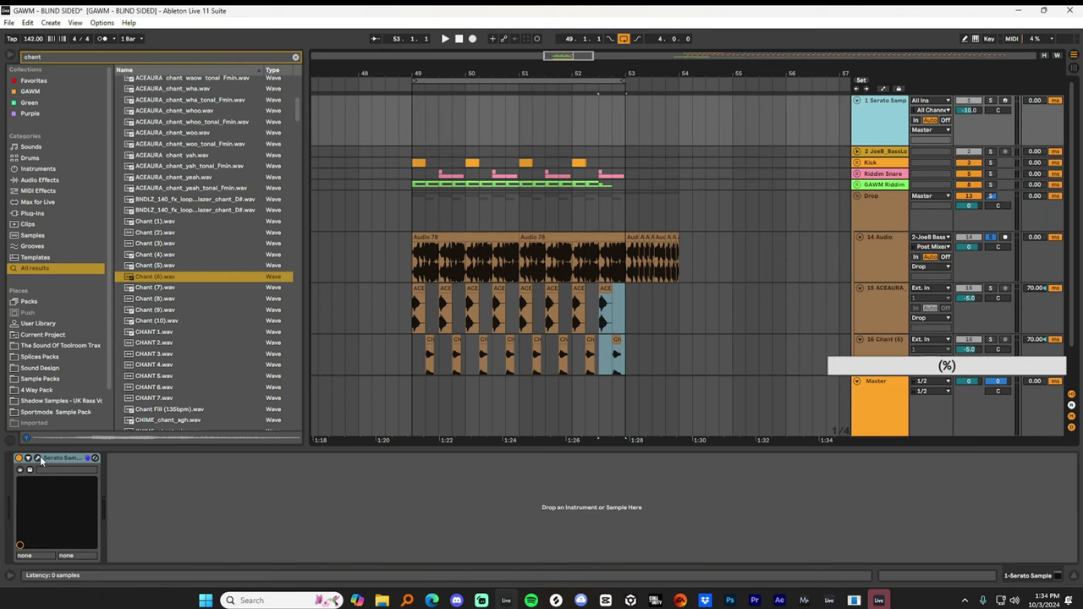
{"action": "mouse_move", "coordinate": [550, 164]}
{"action": "left_mouse_down"}
{"action": "mouse_move", "coordinate": [574, 144]}
{"action": "mouse_move", "coordinate": [562, 142]}
{"action": "mouse_move", "coordinate": [814, 158]}
{"action": "left_mouse_up"}
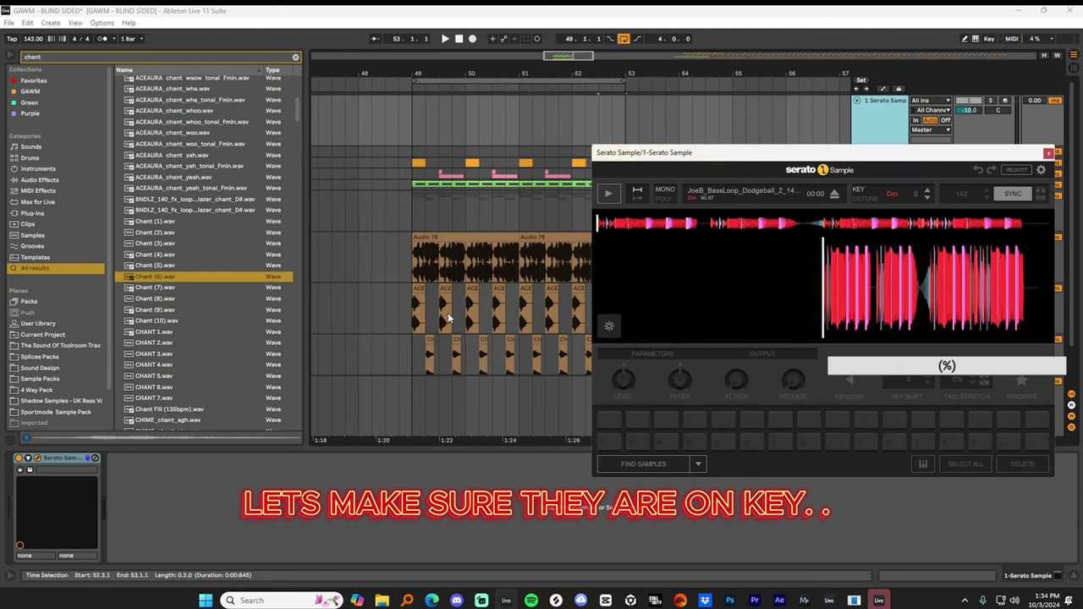
{"action": "left_click", "coordinate": [570, 364]}
{"action": "left_click_drag", "start_coordinate": [690, 347], "coordinate": [869, 294]}
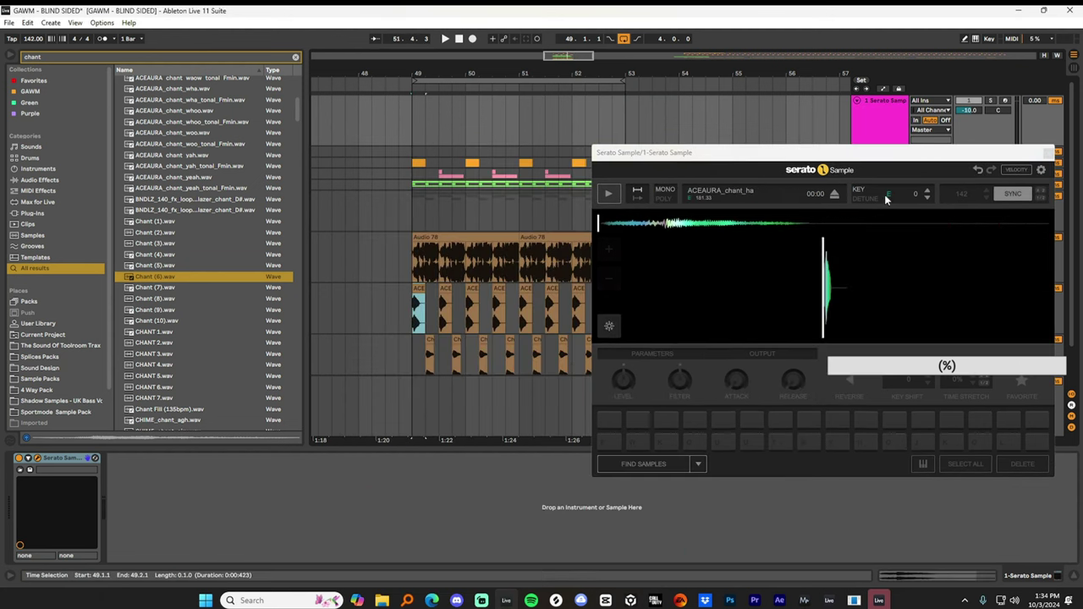
{"action": "left_click", "coordinate": [928, 199]}
{"action": "left_click", "coordinate": [928, 199]}
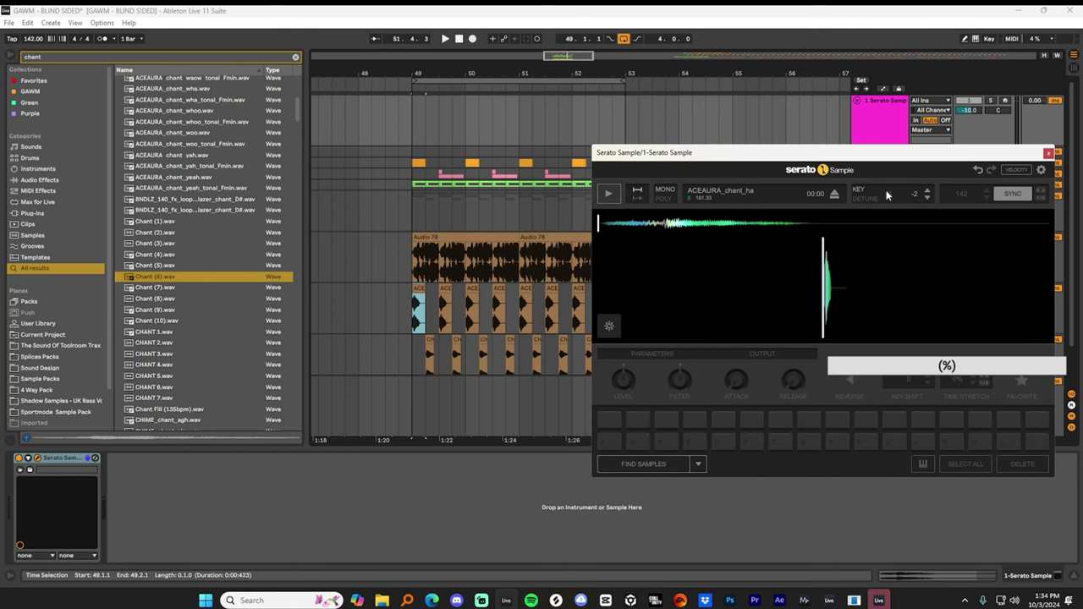
Turn on Warp for all the ACEAURA chant clips.
{"action": "left_click", "coordinate": [418, 289]}
{"action": "double_click", "coordinate": [603, 288], "text": "shift"}
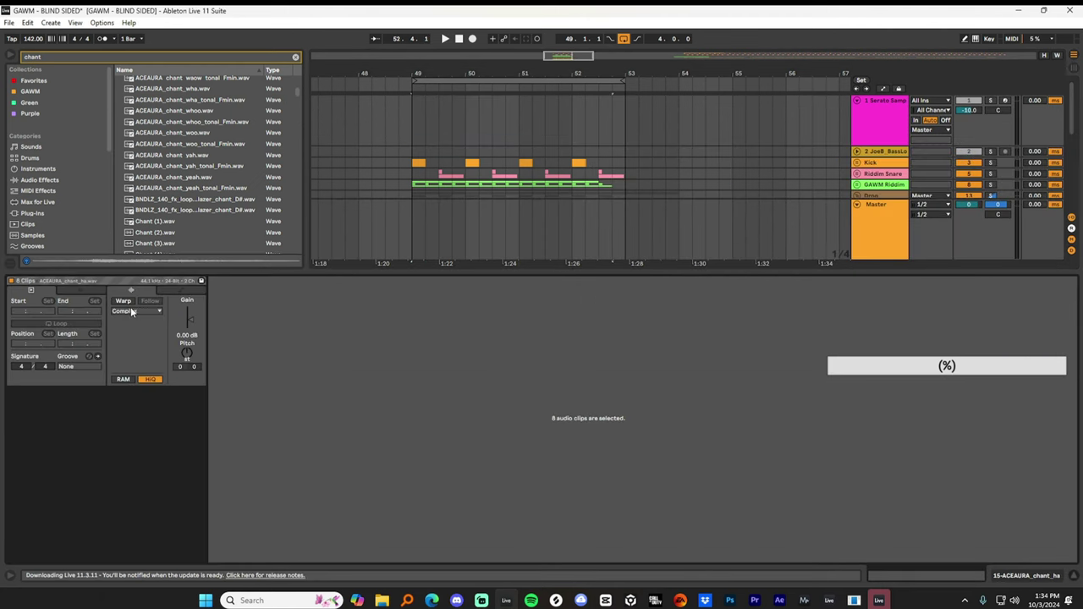
{"action": "left_click", "coordinate": [119, 302]}
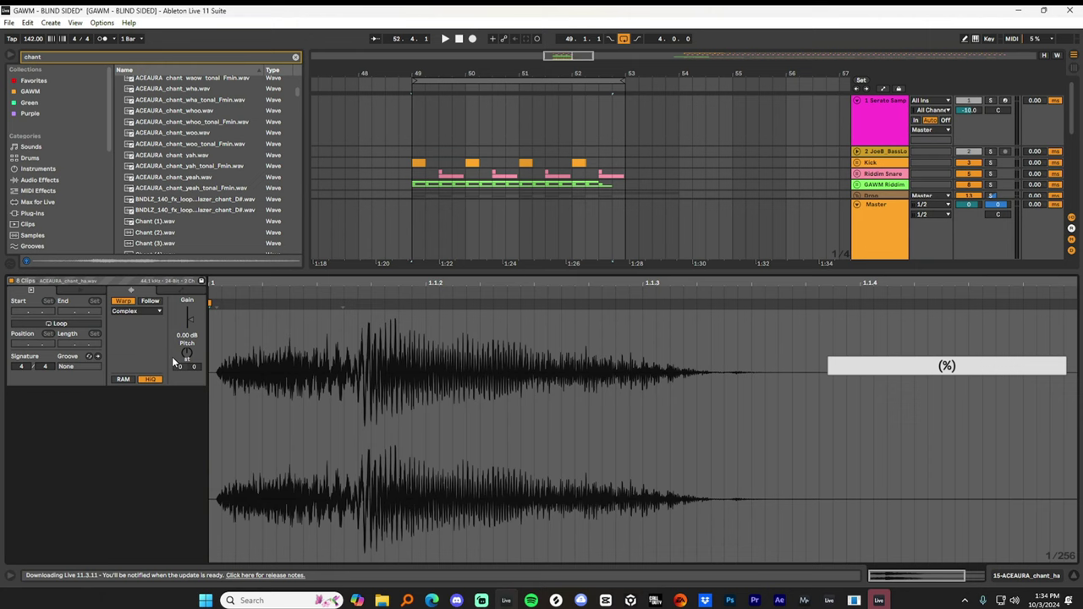
{"action": "left_click", "coordinate": [1073, 574]}
Load the Chant (6) clip into Serato Sample to check its key, and close the plug-in window.
{"action": "left_click", "coordinate": [881, 127]}
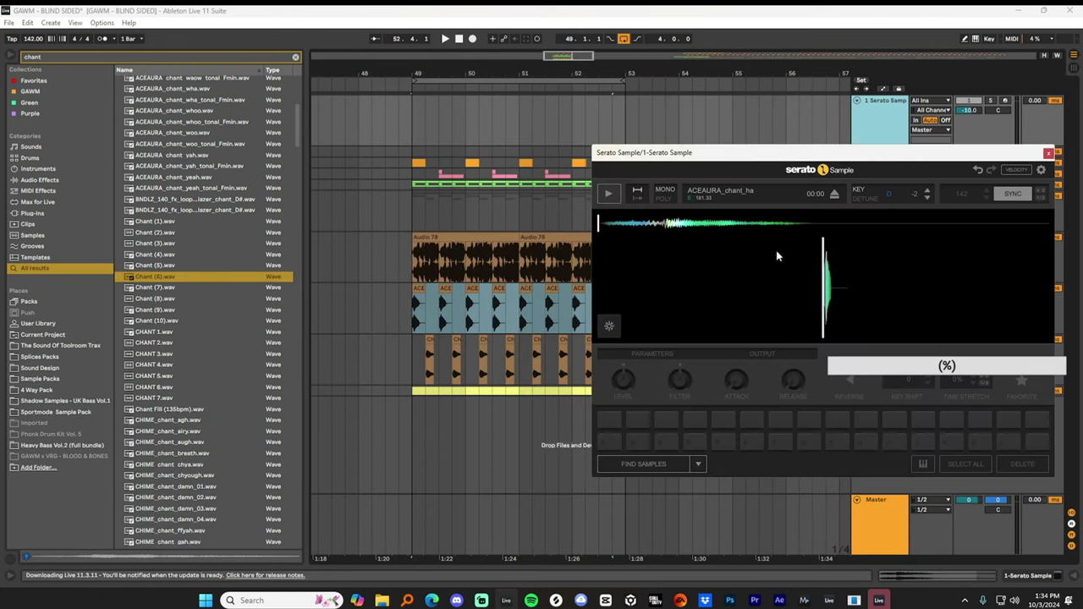
{"action": "left_click", "coordinate": [433, 355]}
{"action": "left_click", "coordinate": [886, 137]}
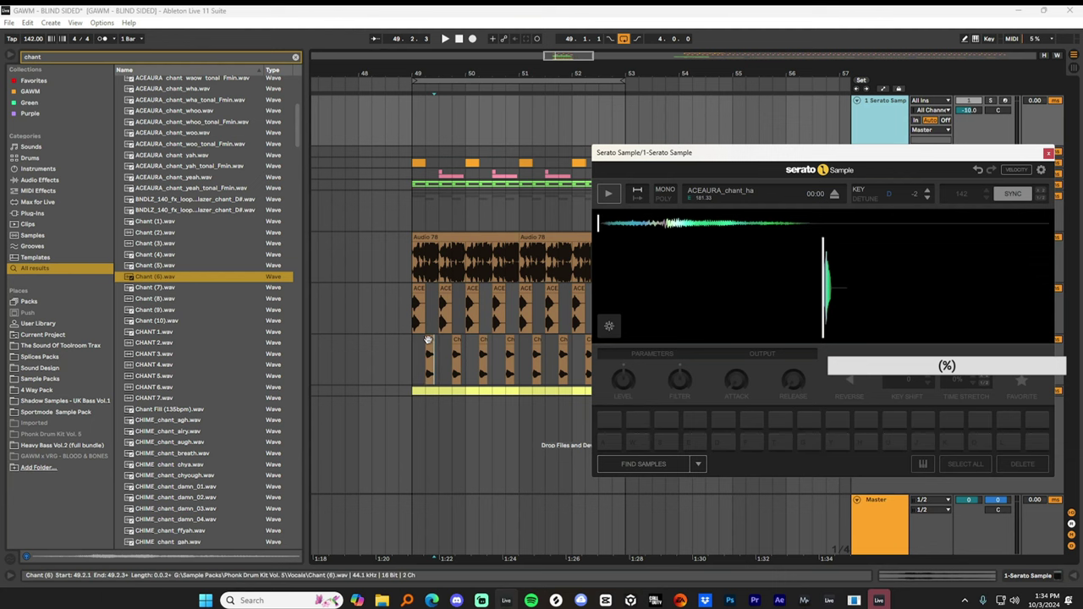
{"action": "left_click_drag", "start_coordinate": [428, 339], "coordinate": [863, 292]}
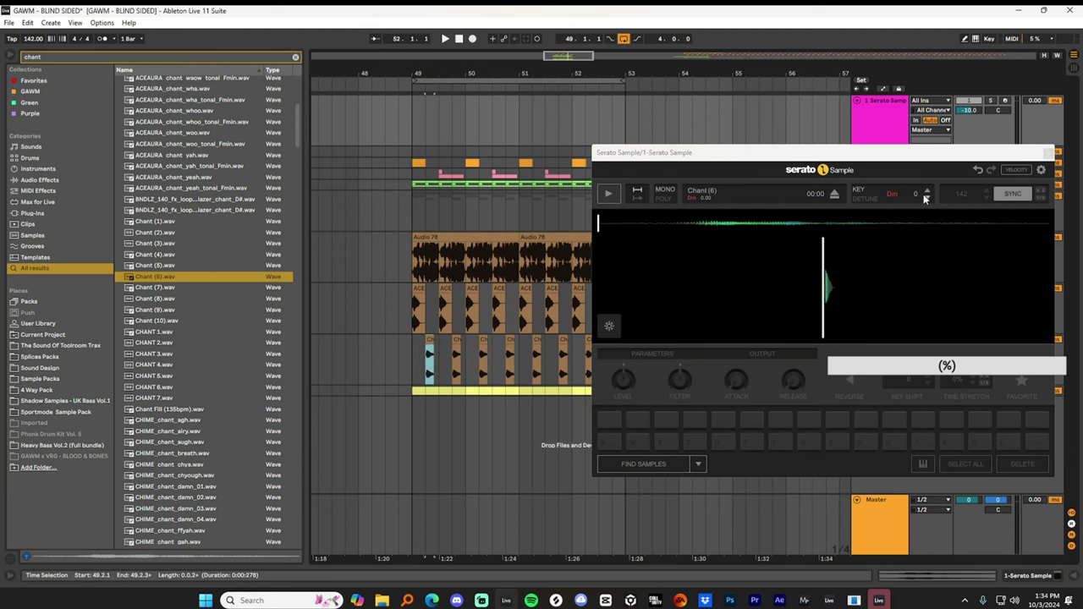
{"action": "left_click", "coordinate": [1048, 154]}
Play the drop from bar 49 and reset the volume of both chant tracks to 0 dB.
{"action": "left_click", "coordinate": [422, 309]}
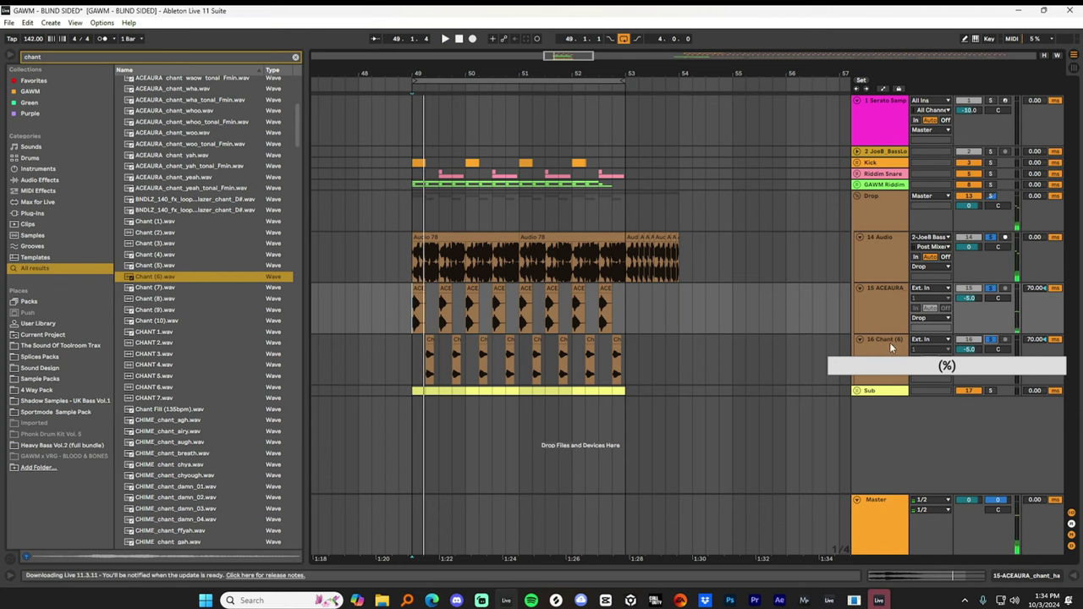
{"action": "key", "text": "space"}
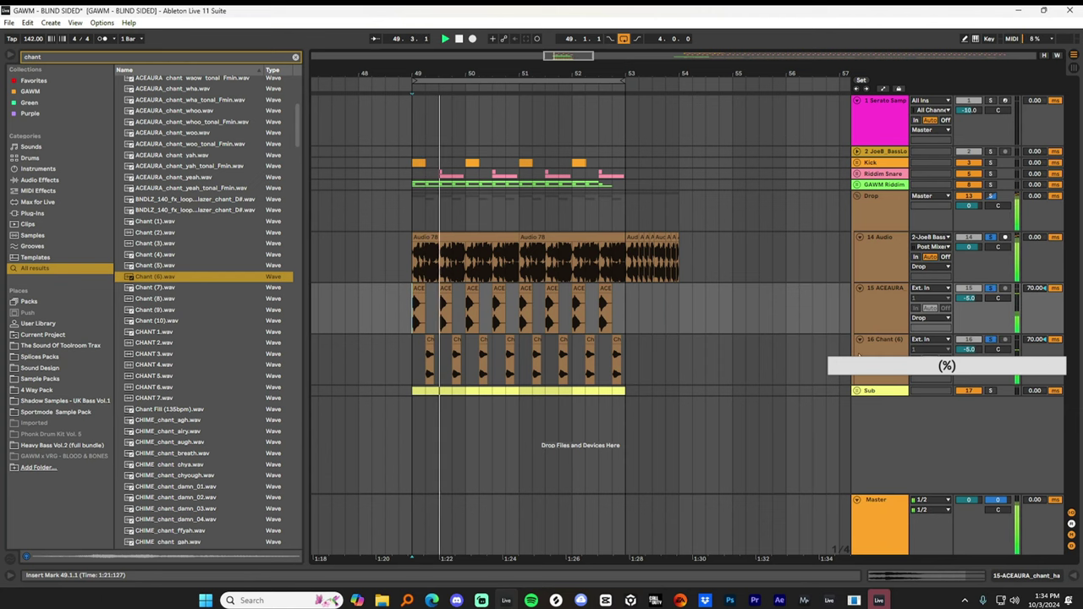
{"action": "double_click", "coordinate": [970, 299]}
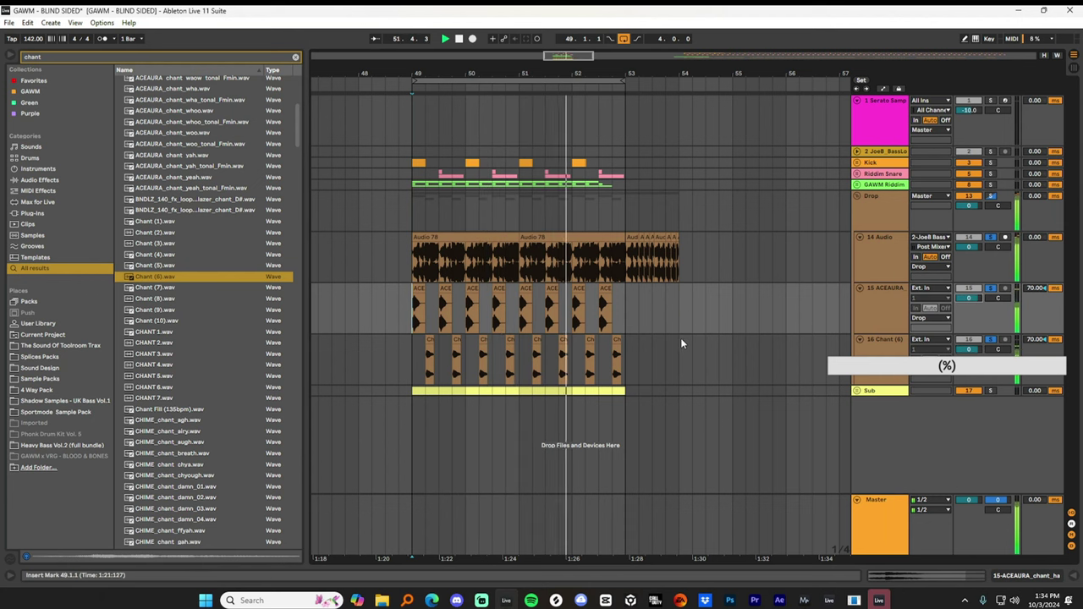
Load EQ Eight on the ACEAURA chant track and make its first band a low cut at 163 Hz.
{"action": "left_click", "coordinate": [869, 307]}
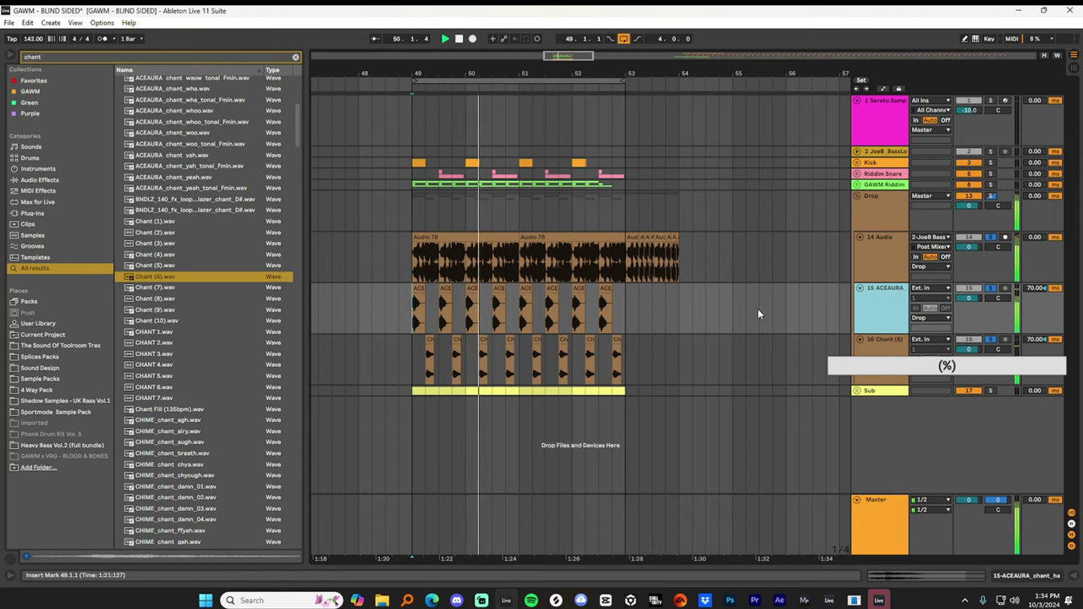
{"action": "double_click", "coordinate": [82, 56]}
{"action": "key", "text": "BackSpace"}
{"action": "type", "text": "eq"}
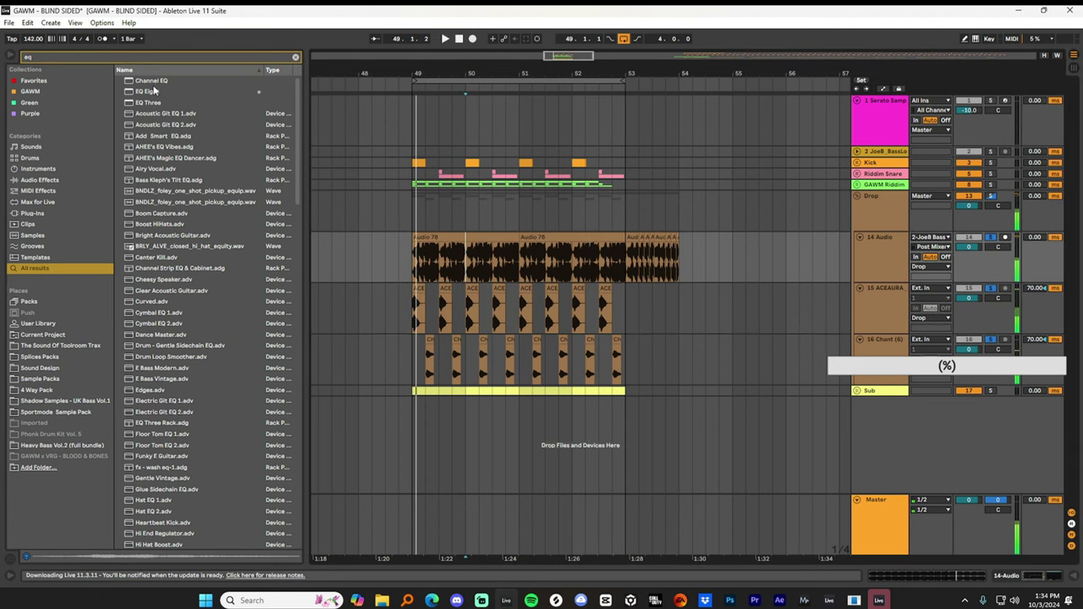
{"action": "double_click", "coordinate": [154, 90]}
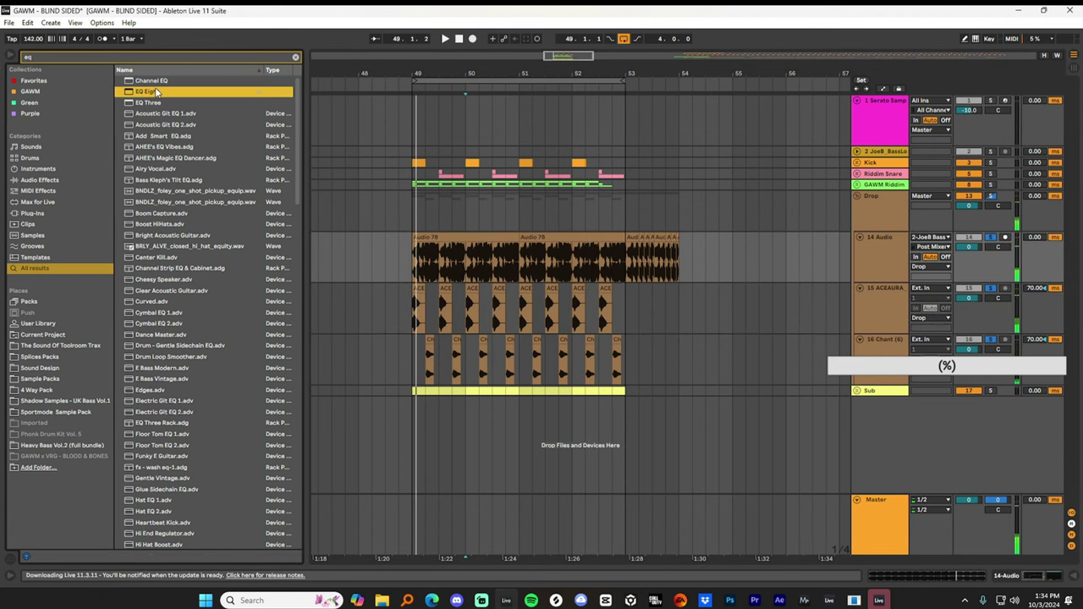
{"action": "left_click", "coordinate": [891, 288]}
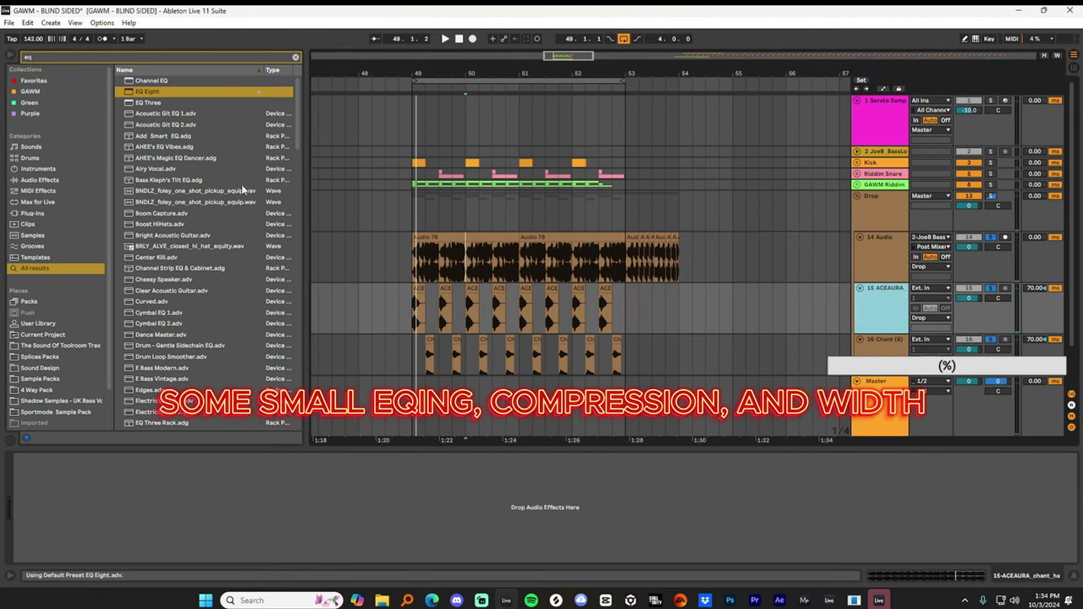
{"action": "double_click", "coordinate": [153, 93]}
{"action": "left_click", "coordinate": [56, 548]}
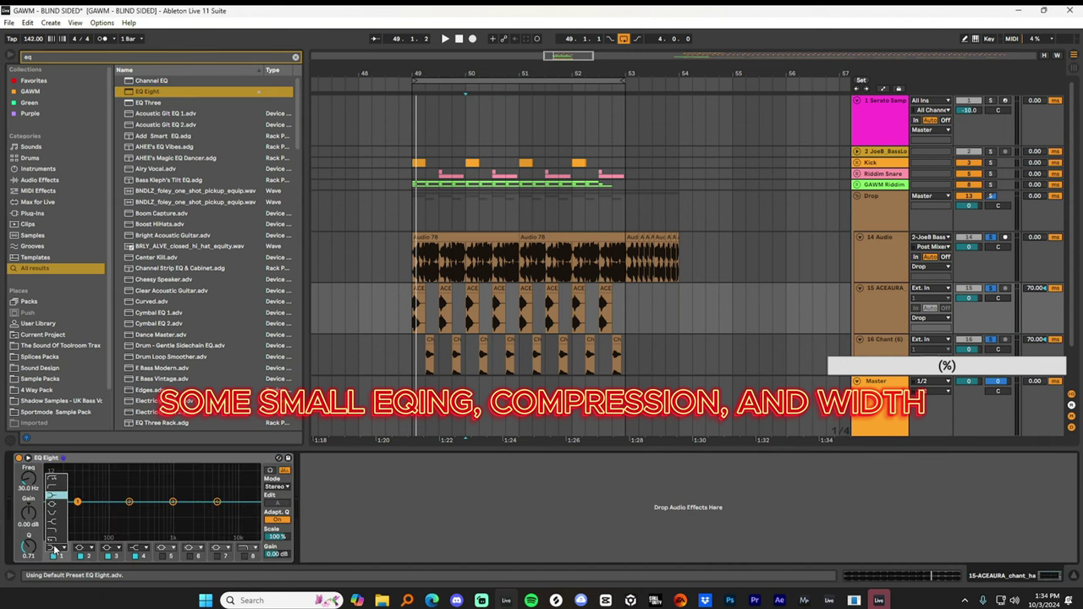
{"action": "left_click", "coordinate": [51, 487]}
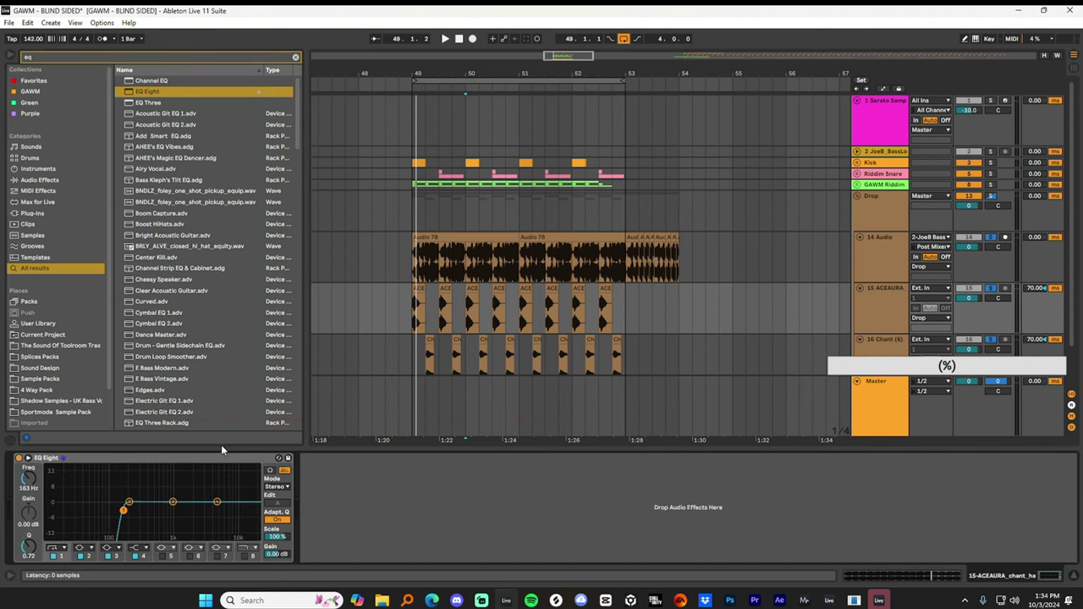
Load a Compressor and the GClip plug-in after EQ Eight on the ACEAURA chant track.
{"action": "left_click", "coordinate": [124, 56]}
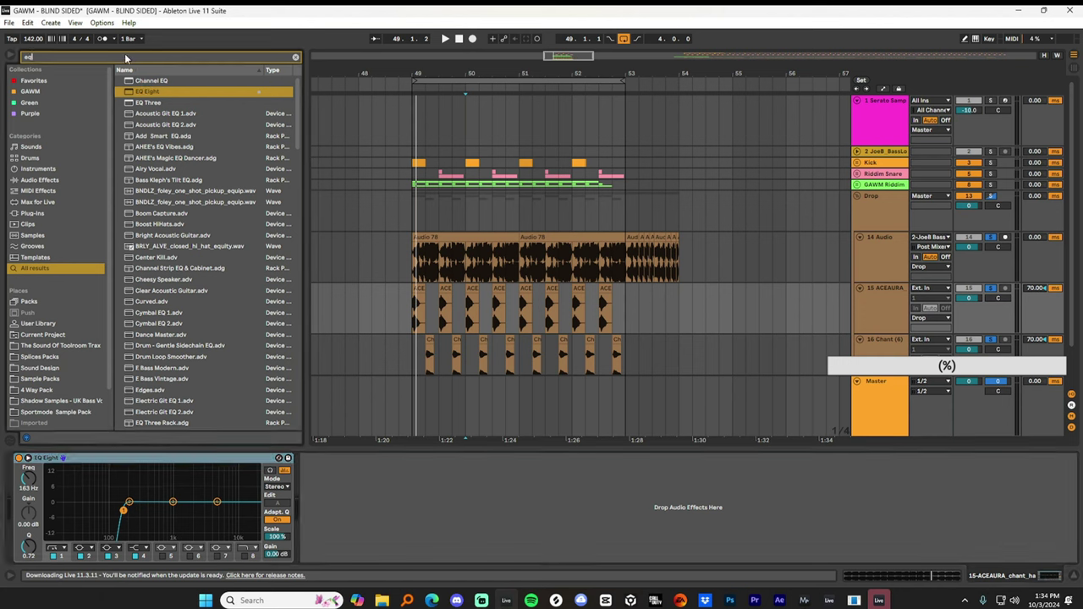
{"action": "type", "text": "comp"}
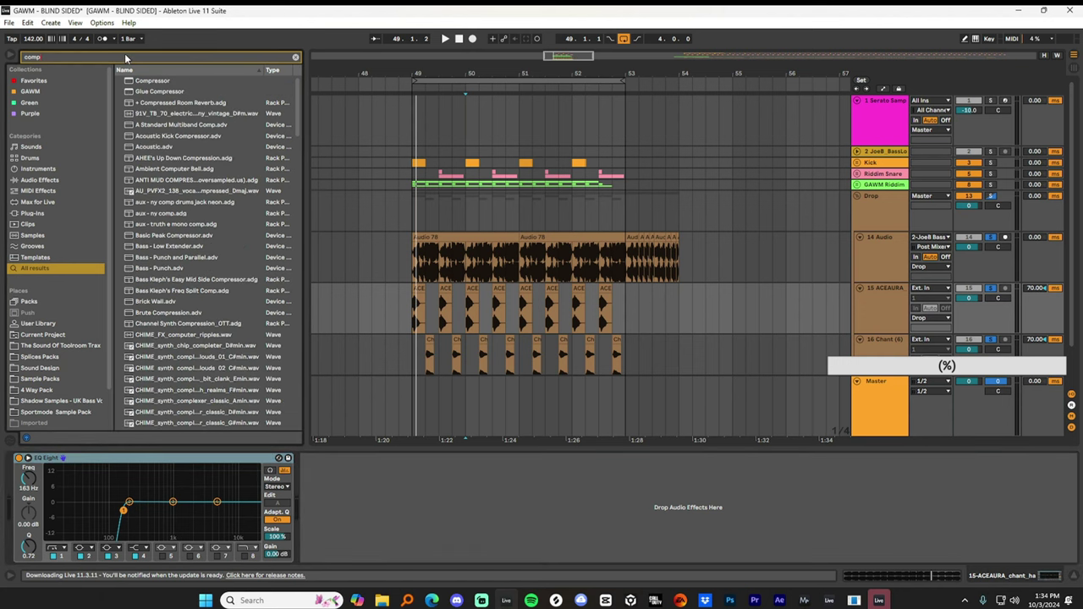
{"action": "key", "text": "Return"}
{"action": "type", "text": "gclip"}
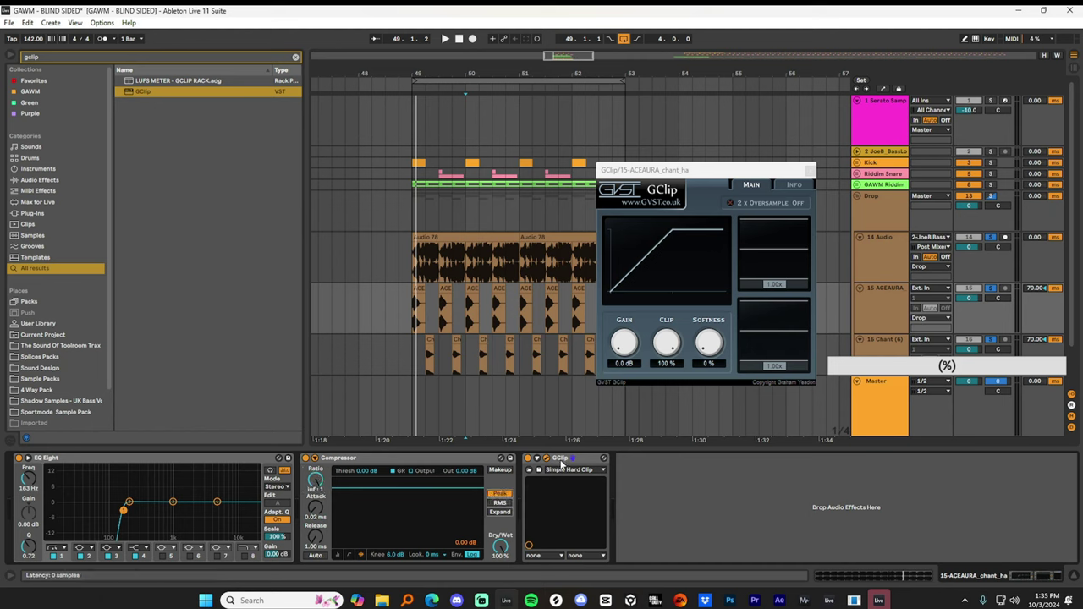
{"action": "left_click", "coordinate": [810, 170]}
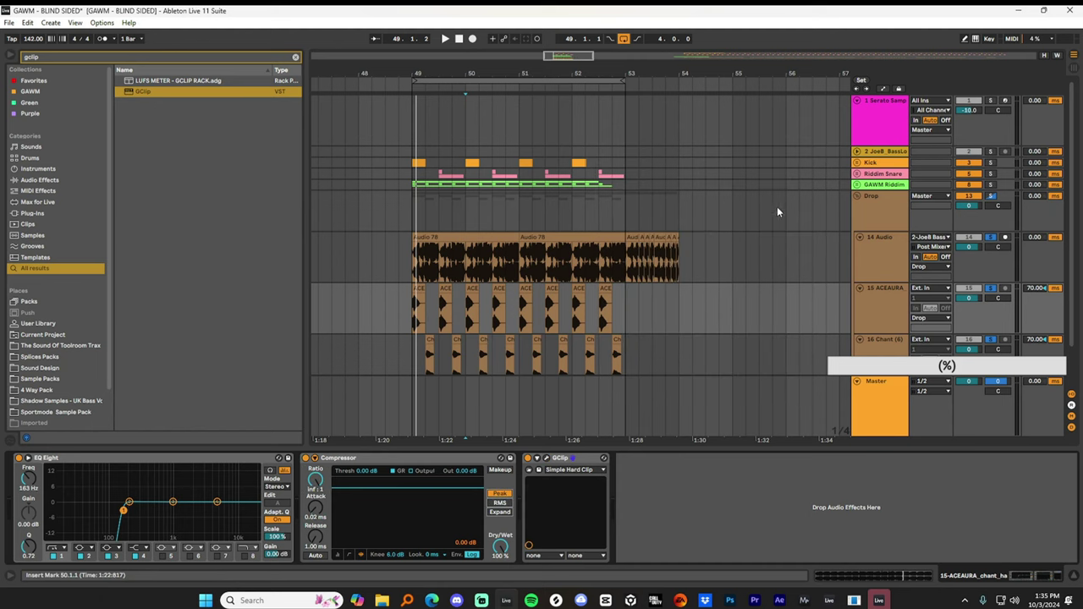
Copy the EQ Eight, Compressor and GClip chain to the Chant (6) track and audition the drop from bar 49.
{"action": "left_click", "coordinate": [114, 462]}
{"action": "left_click", "coordinate": [569, 459], "text": "shift"}
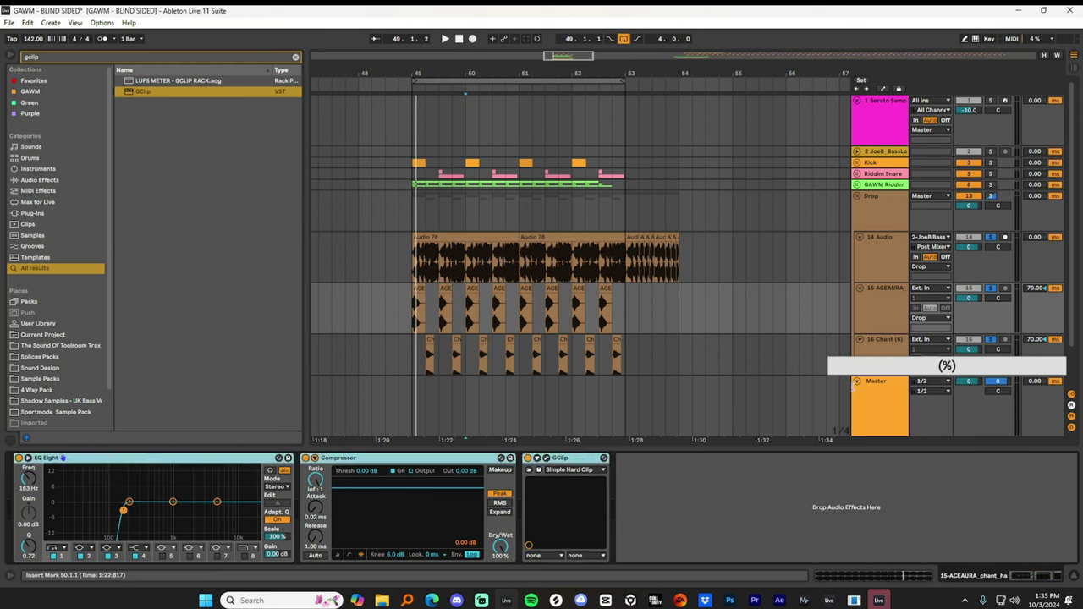
{"action": "key", "text": "ctrl+c"}
{"action": "left_click", "coordinate": [882, 341]}
{"action": "key", "text": "ctrl+v"}
{"action": "left_click", "coordinate": [412, 322]}
{"action": "key", "text": "space"}
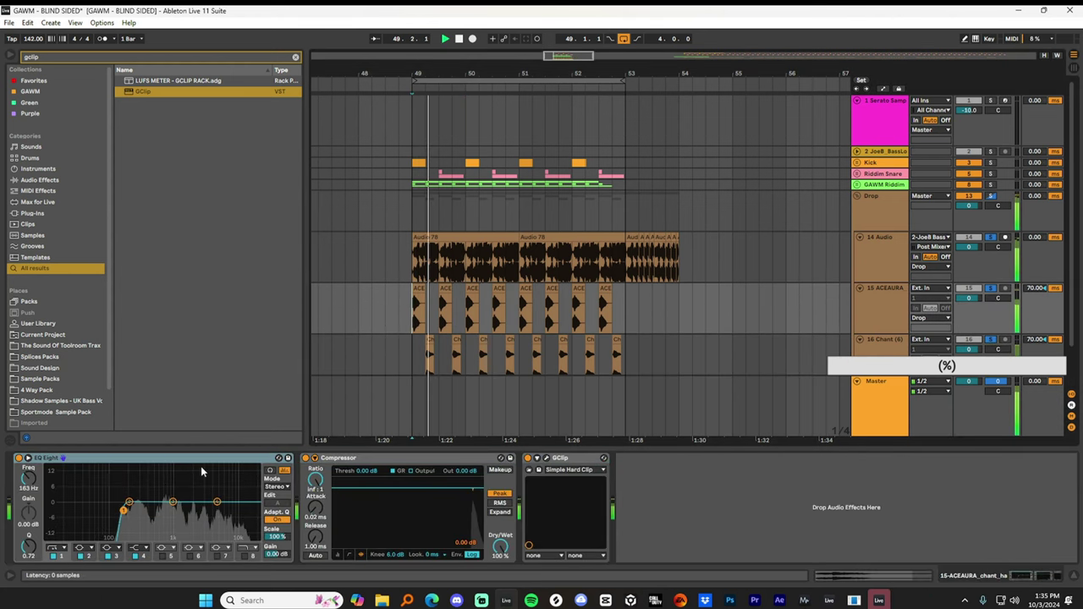
{"action": "left_click", "coordinate": [885, 318]}
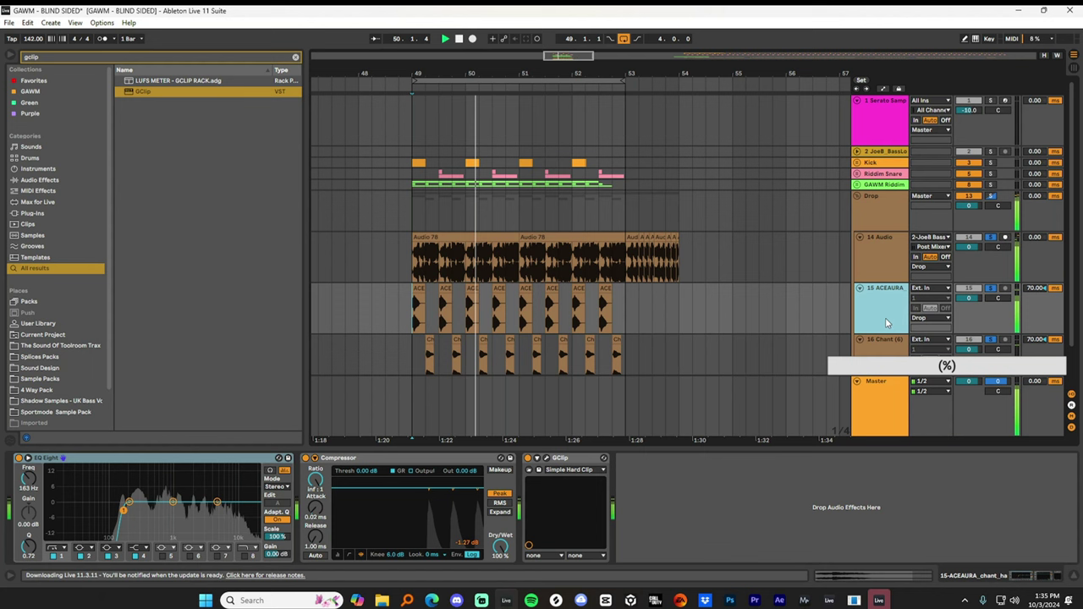
Load the Wider plug-in on the ACEAURA chant track and set its width to 49%.
{"action": "left_click", "coordinate": [57, 52]}
{"action": "type", "text": "wider"}
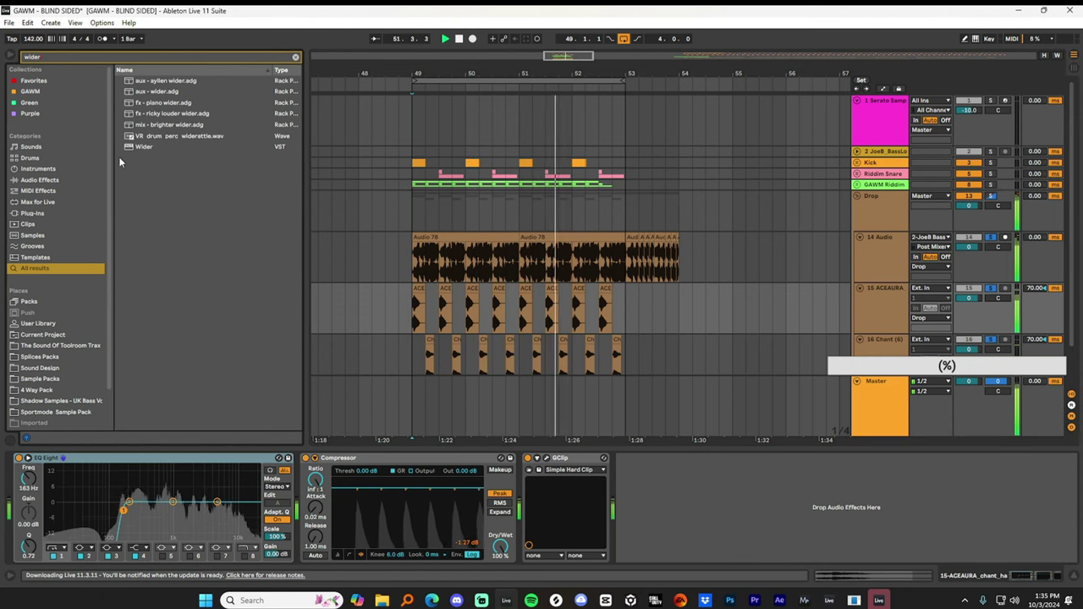
{"action": "left_click", "coordinate": [144, 138]}
{"action": "double_click", "coordinate": [145, 146]}
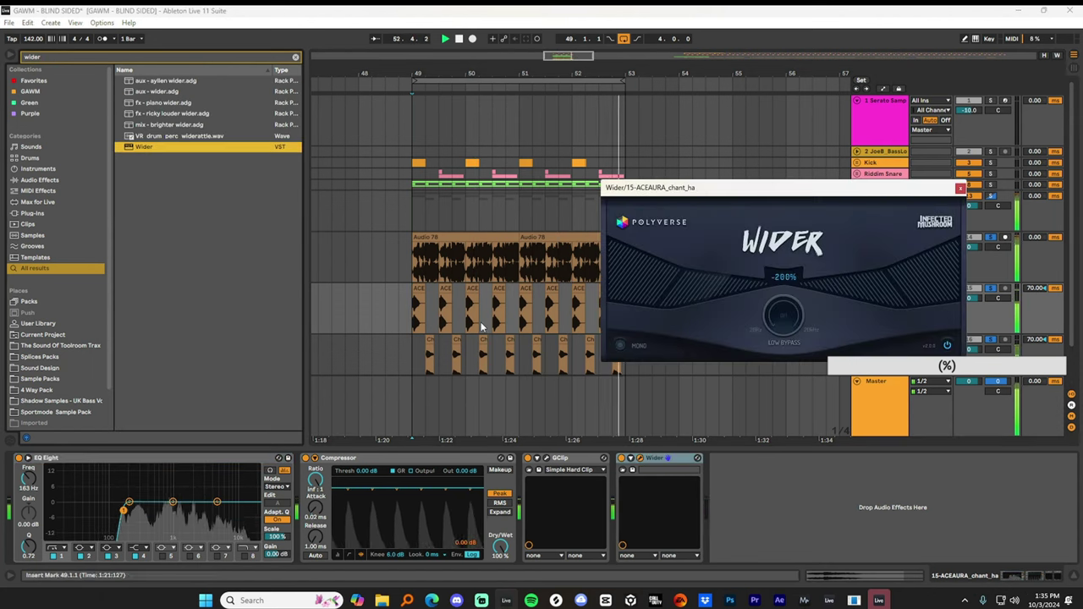
{"action": "left_click_drag", "start_coordinate": [837, 307], "coordinate": [882, 306]}
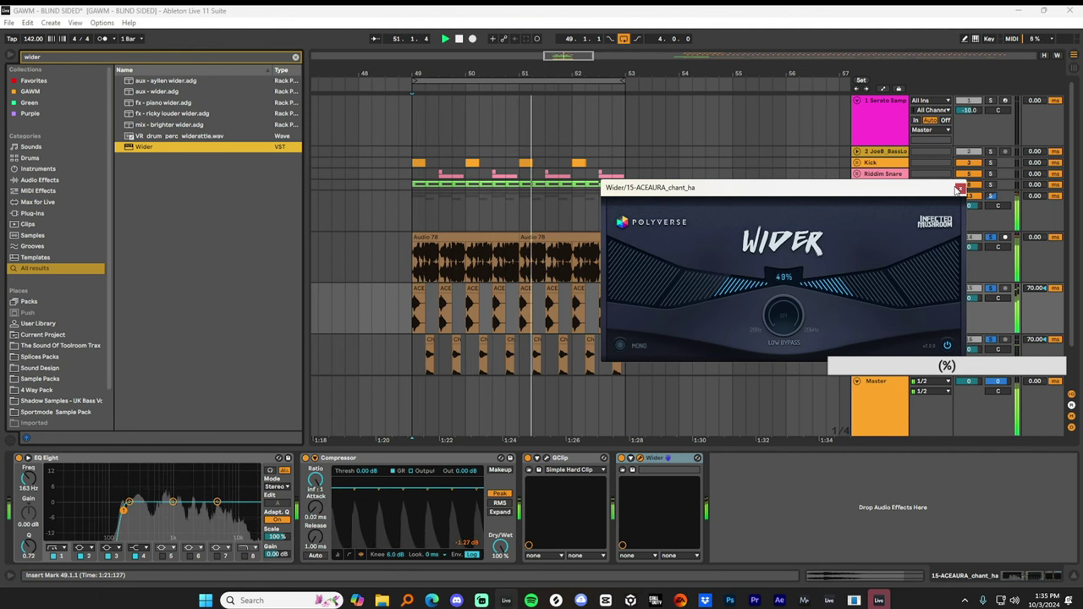
Copy the Wider and GClip pair to the Chant (6) track, replacing its lone GClip so Wider sits before the clipper.
{"action": "left_click", "coordinate": [959, 188]}
{"action": "key", "text": "Delete"}
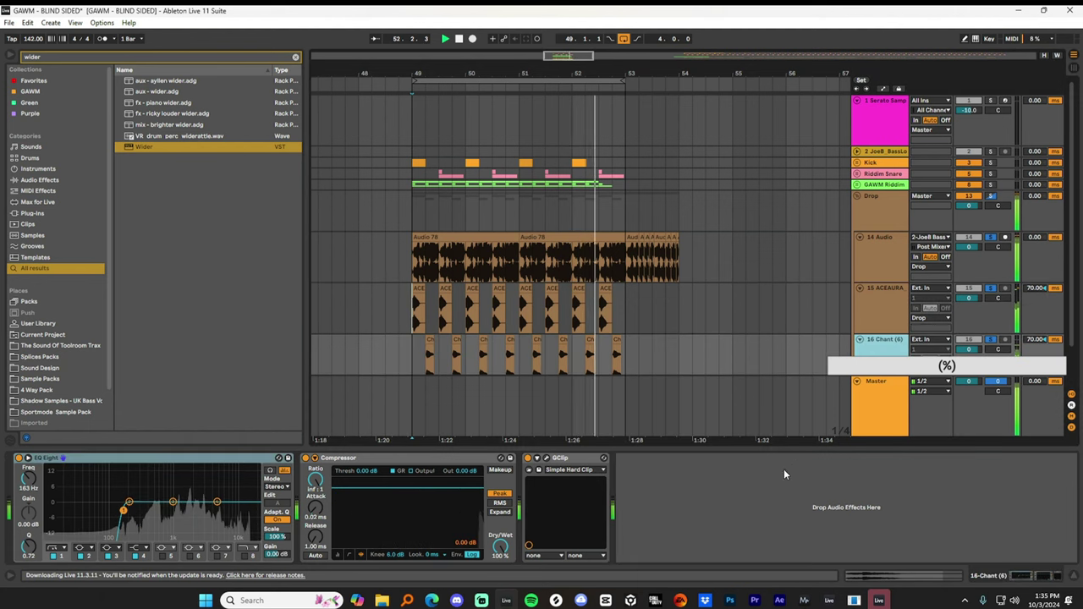
{"action": "key", "text": "ctrl+z"}
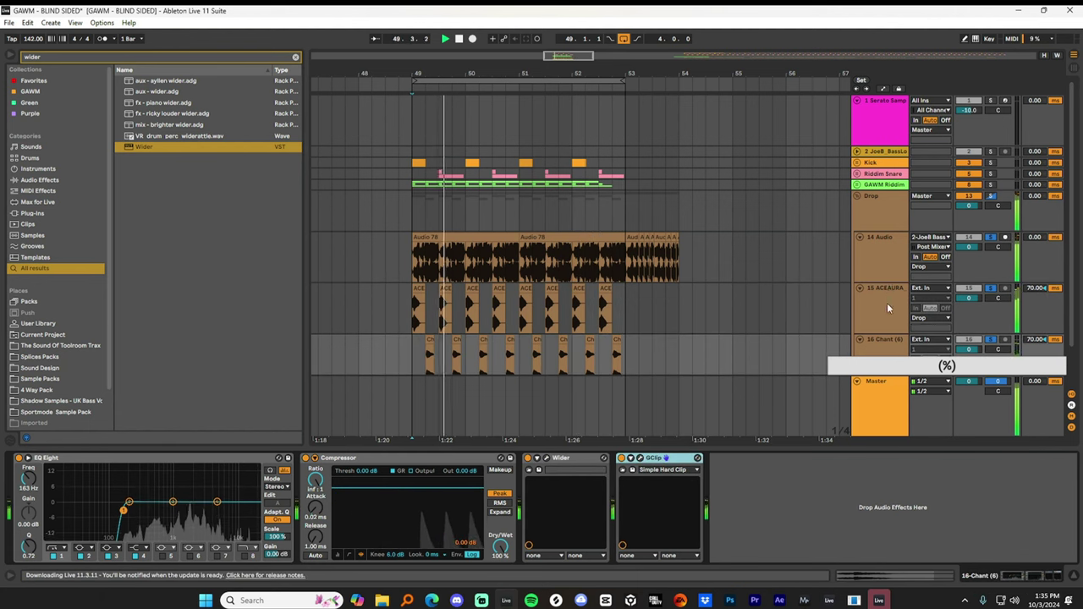
Lower both chant tracks to -5 dB, take them out of solo and audition the full drop from bar 49.
{"action": "left_click", "coordinate": [887, 306]}
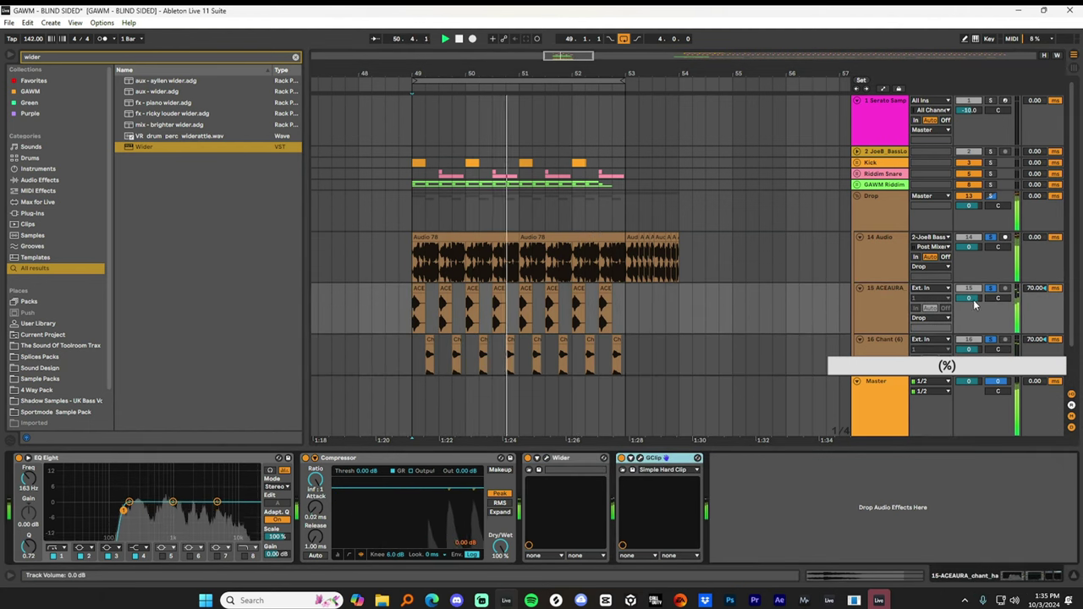
{"action": "left_click", "coordinate": [981, 350], "text": "shift"}
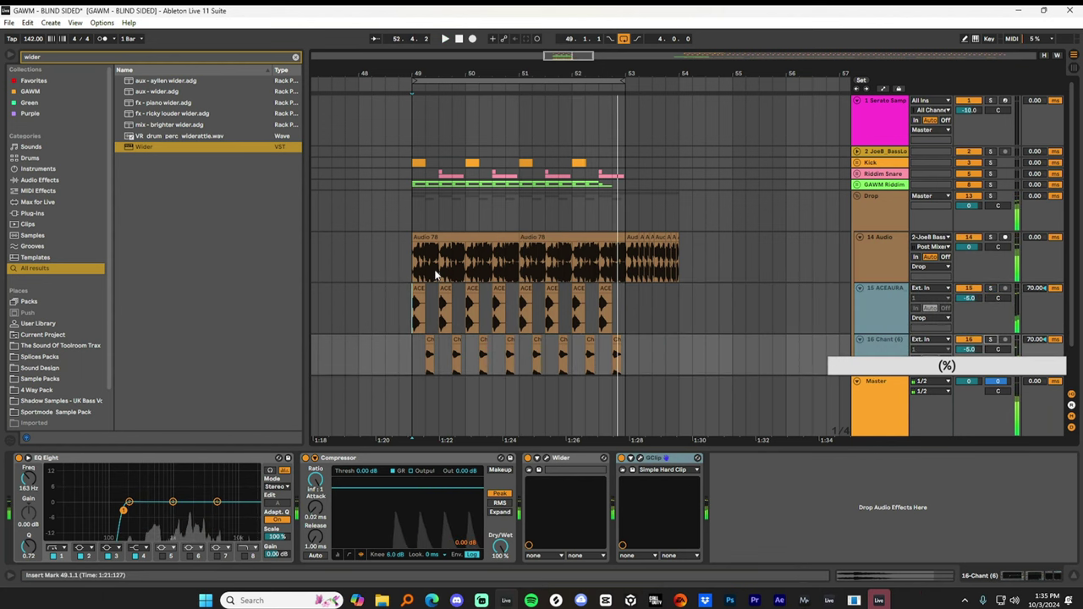
{"action": "left_click", "coordinate": [412, 239]}
{"action": "scroll", "coordinate": [517, 263], "scroll_direction": "down", "scroll_amount": 2}
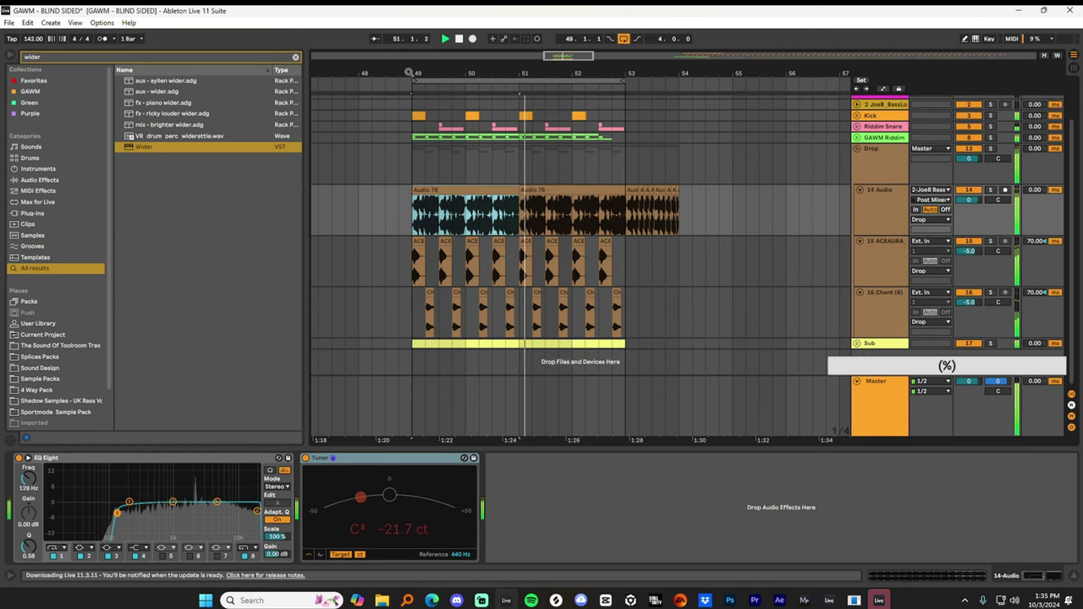
Insert a new audio track below the Chant (6) track.
{"action": "left_click_drag", "start_coordinate": [406, 63], "coordinate": [407, 193]}
{"action": "left_click_drag", "start_coordinate": [415, 124], "coordinate": [389, 90]}
{"action": "scroll", "coordinate": [531, 206], "scroll_direction": "down", "scroll_amount": 1}
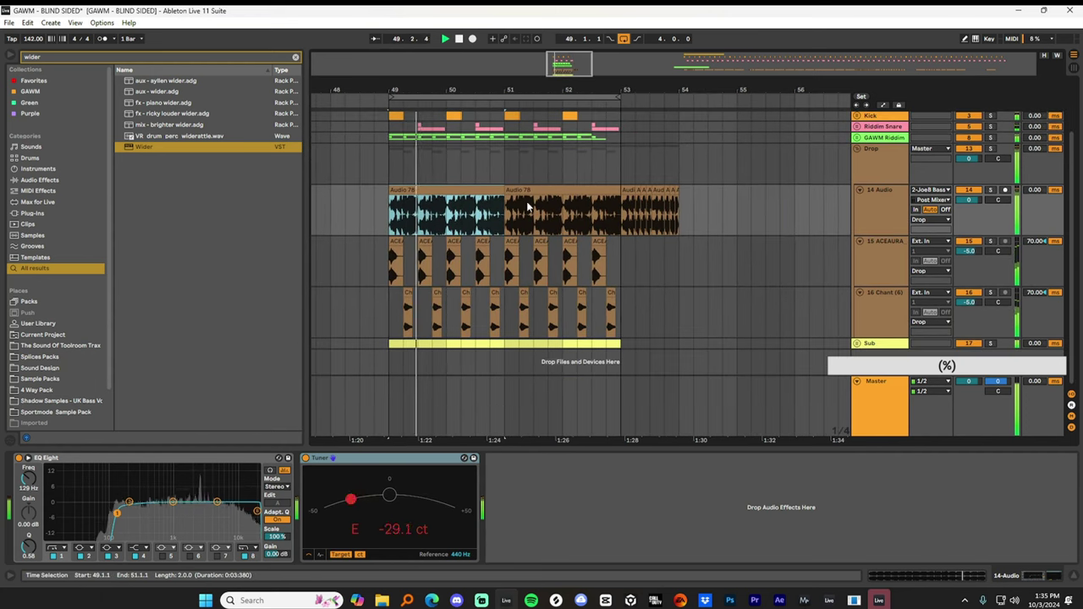
{"action": "left_click", "coordinate": [1074, 578]}
{"action": "left_click", "coordinate": [863, 387]}
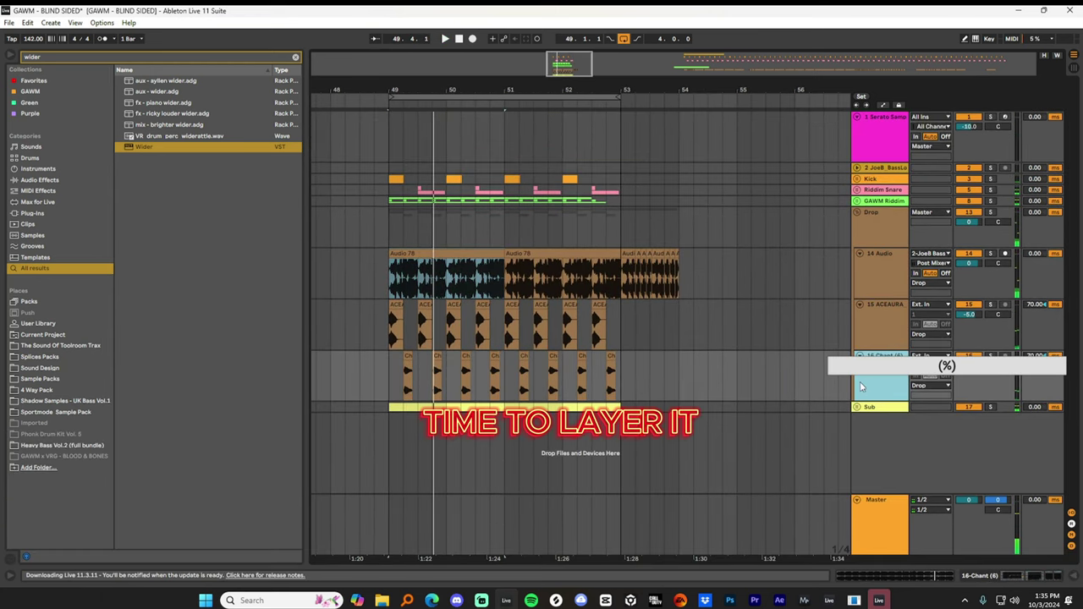
{"action": "key", "text": "ctrl+t"}
{"action": "left_click", "coordinate": [863, 428]}
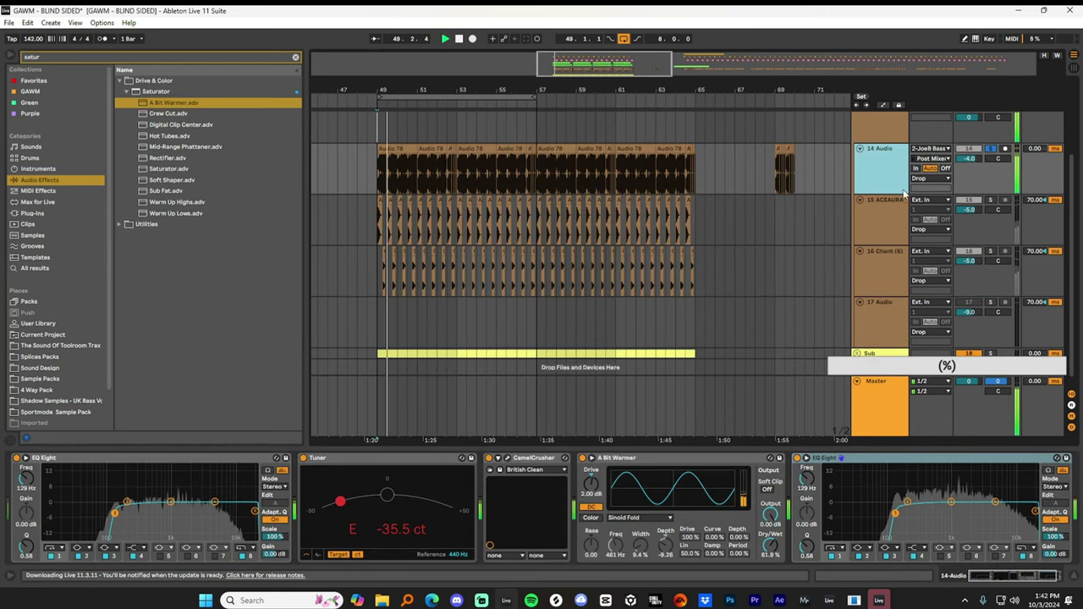
Duplicate the 14 Audio bass track and load ValhallaRoom at 100% mix after the copy's first EQ Eight.
{"action": "key", "text": "ctrl+d"}
{"action": "left_click", "coordinate": [33, 235]}
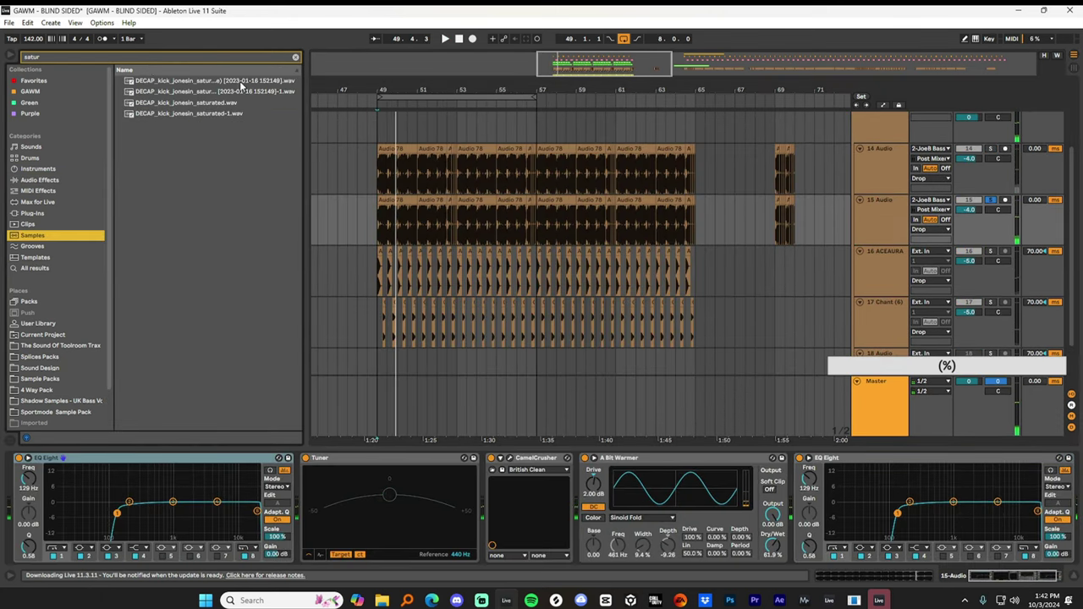
{"action": "type", "text": "room"}
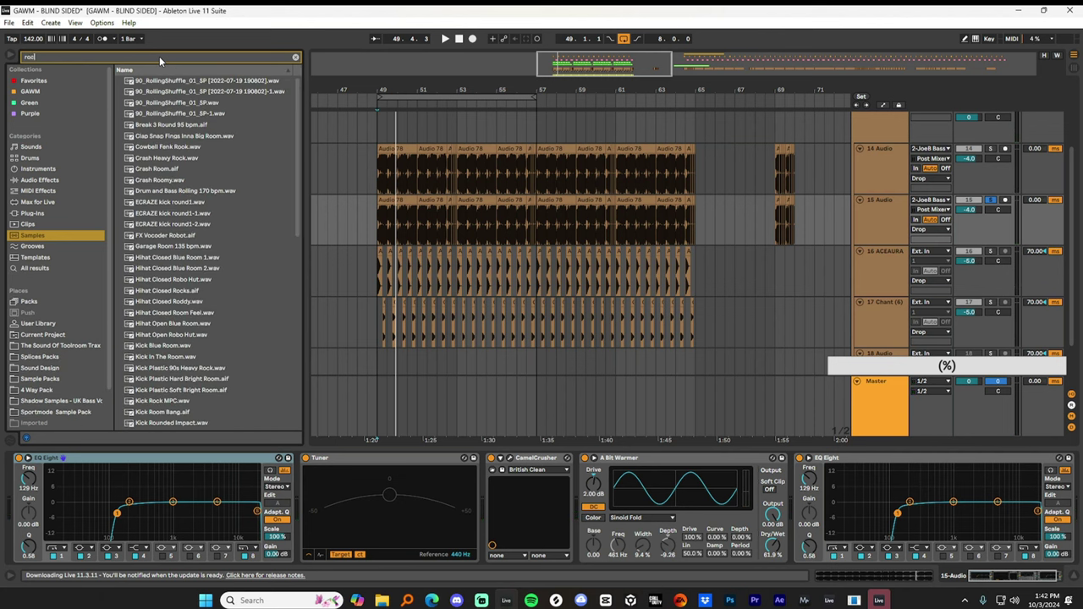
{"action": "left_click", "coordinate": [30, 216]}
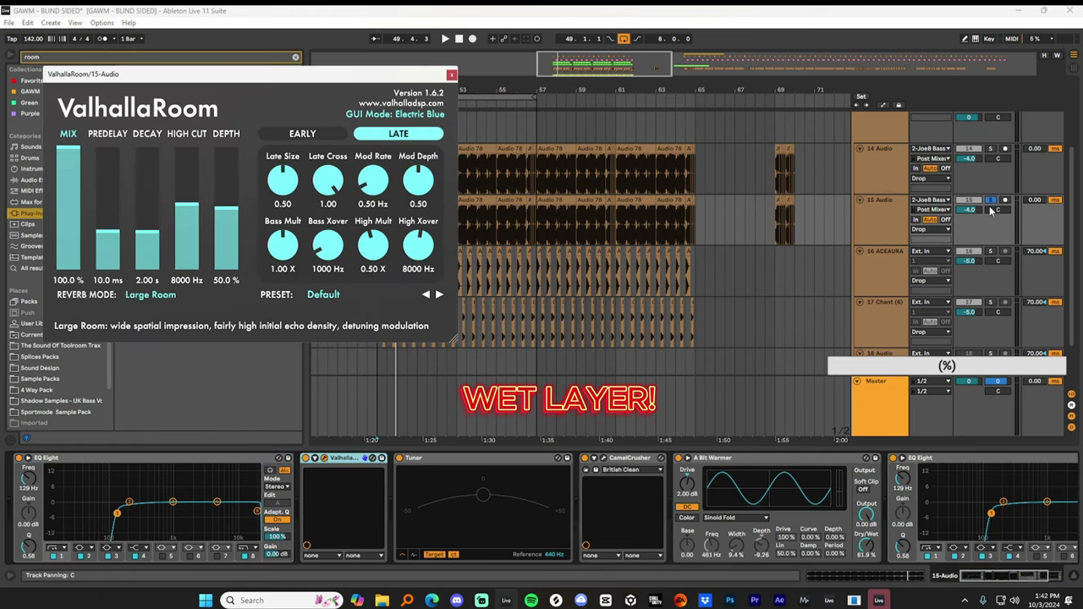
Set ValhallaRoom's decay to 0.46 s and high cut to 3120 Hz, and raise the first EQ Eight's low cut to 367 Hz.
{"action": "key", "text": "space"}
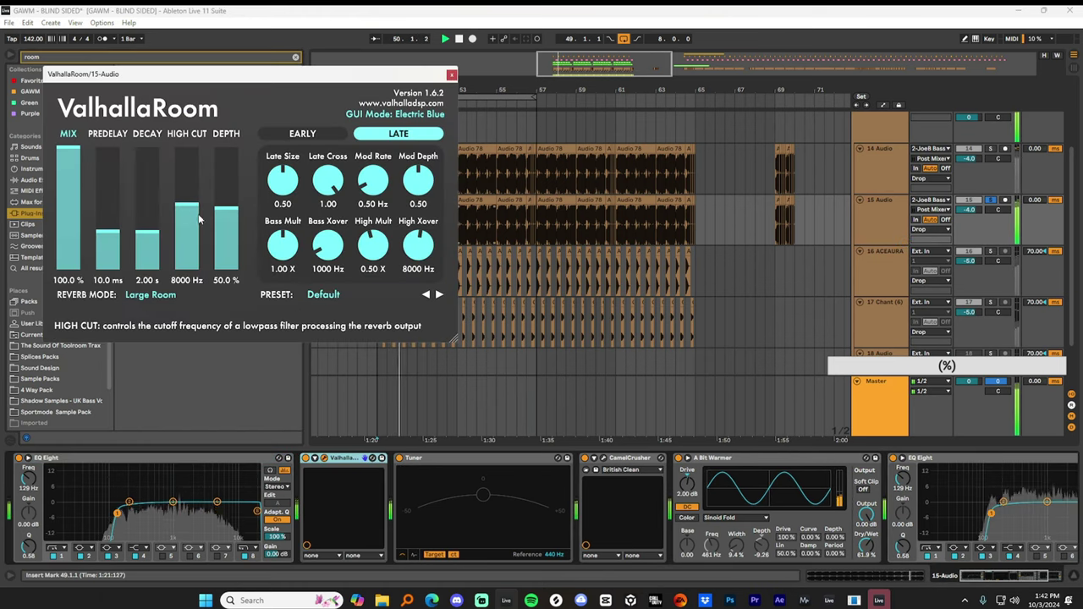
{"action": "left_click", "coordinate": [156, 269]}
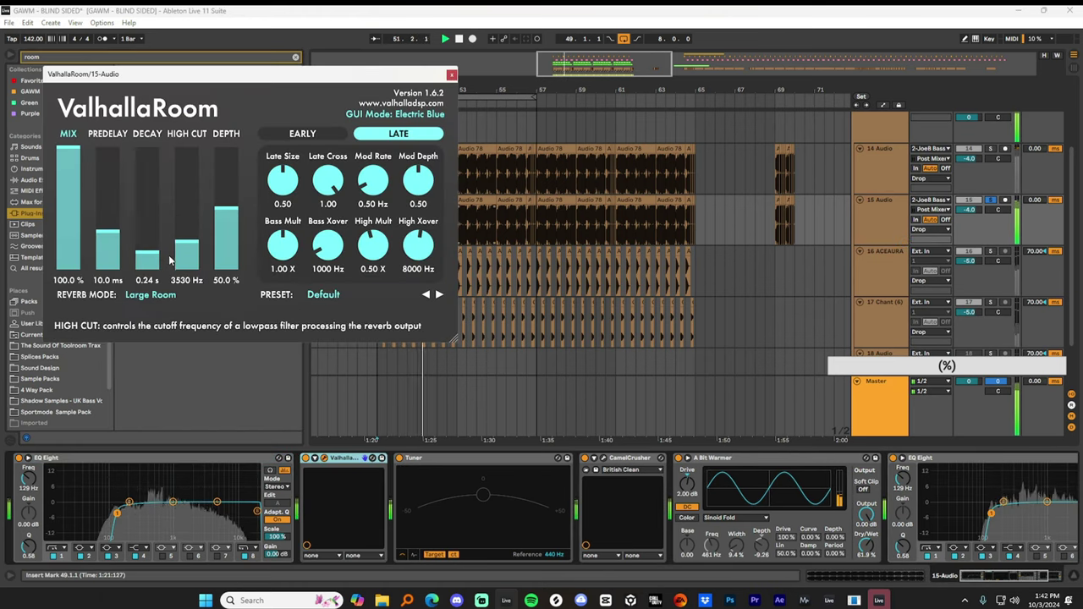
{"action": "left_click_drag", "start_coordinate": [119, 519], "coordinate": [147, 516]}
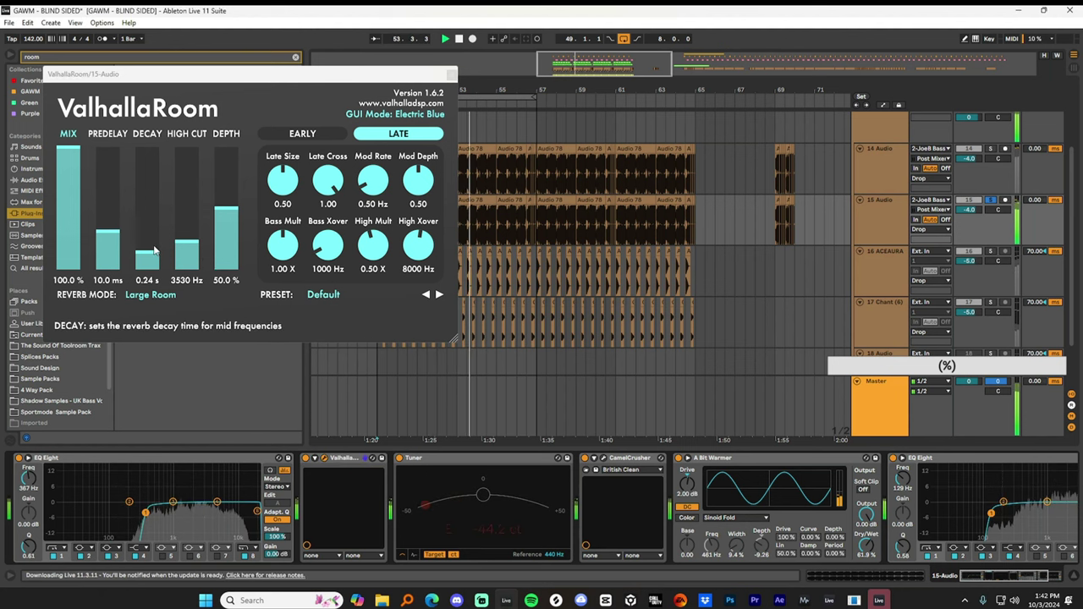
{"action": "left_click_drag", "start_coordinate": [151, 252], "coordinate": [190, 246]}
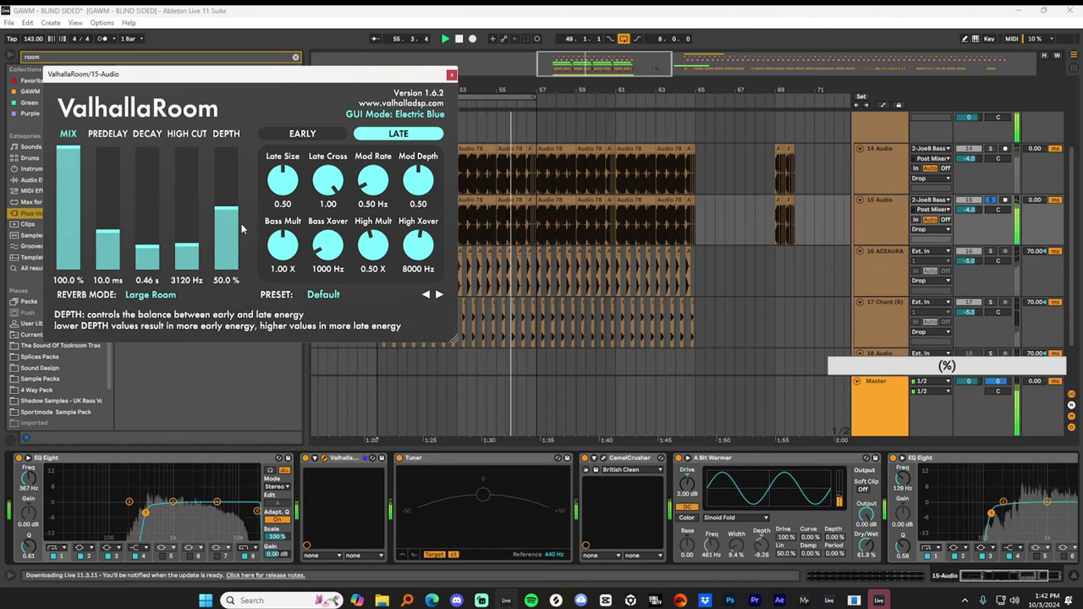
{"action": "left_click", "coordinate": [451, 76]}
Copy the Wider plug-in from the ACEAURA chant track to the end of the 15 Audio effect chain.
{"action": "scroll", "coordinate": [469, 461], "scroll_direction": "right", "scroll_amount": 3}
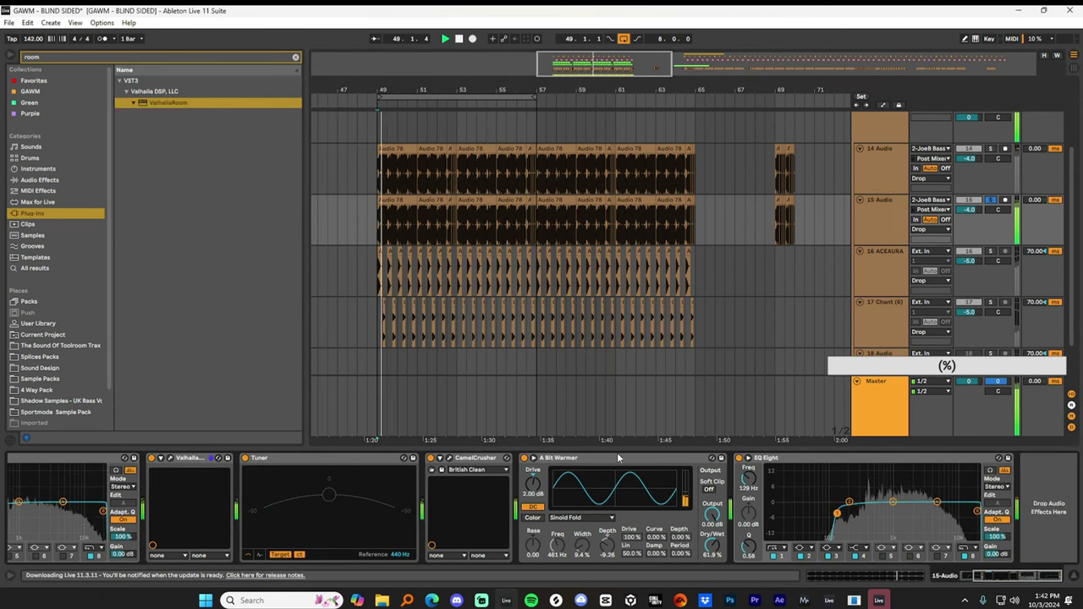
{"action": "left_click", "coordinate": [868, 285]}
{"action": "left_click", "coordinate": [889, 226]}
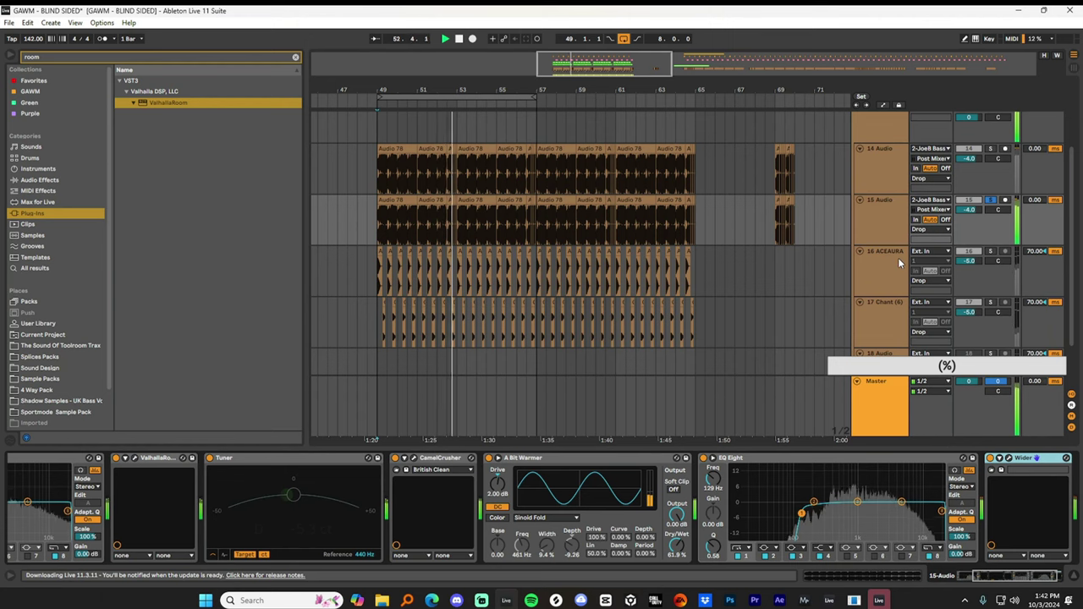
Copy GClip from the ACEAURA chant track and paste it after Wider on the 15 Audio track.
{"action": "left_click", "coordinate": [898, 258]}
{"action": "left_click", "coordinate": [871, 235]}
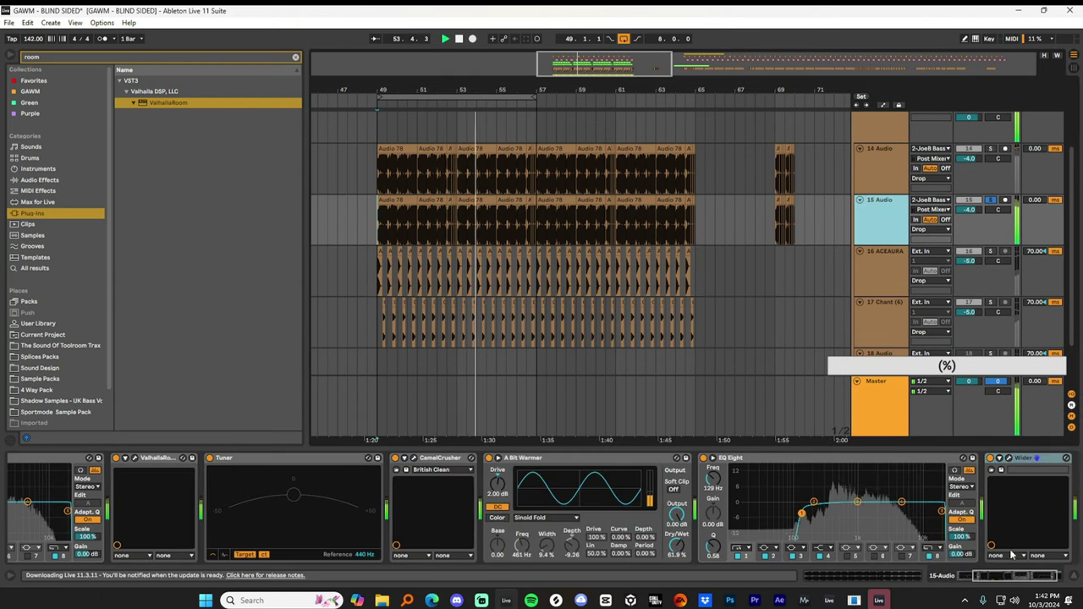
{"action": "left_click", "coordinate": [1020, 582]}
{"action": "left_click_drag", "start_coordinate": [1019, 582], "coordinate": [1033, 581]}
{"action": "left_click", "coordinate": [1050, 499]}
{"action": "key", "text": "ctrl+v"}
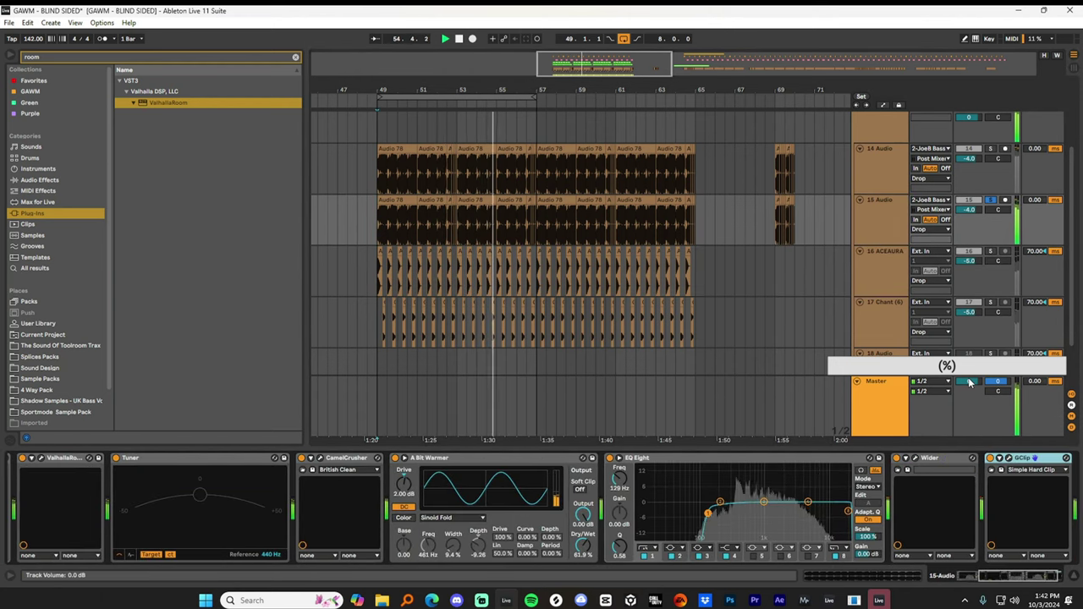
Paste GClip at the end of the 14 Audio effect chain and check its clipping display.
{"action": "left_click", "coordinate": [893, 171]}
{"action": "left_click", "coordinate": [1040, 578]}
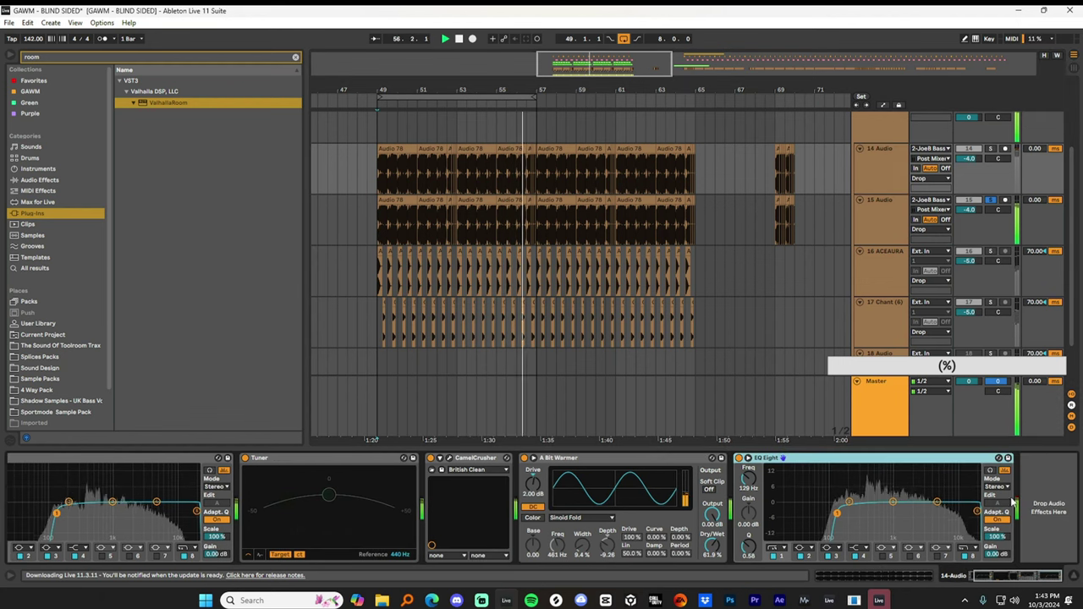
{"action": "left_click", "coordinate": [1047, 474]}
{"action": "key", "text": "ctrl+v"}
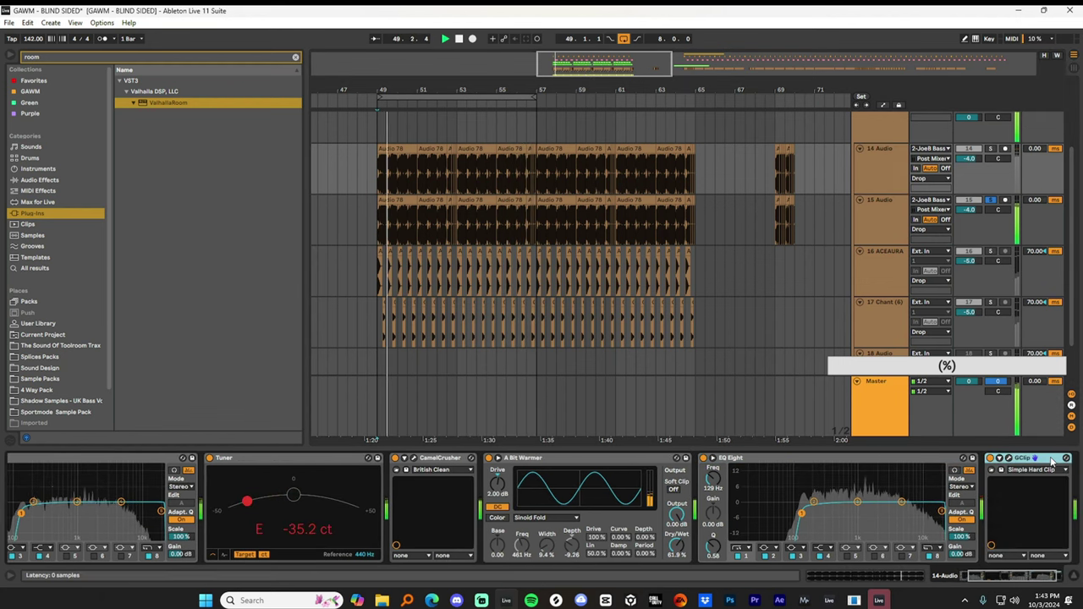
{"action": "left_click", "coordinate": [1008, 459]}
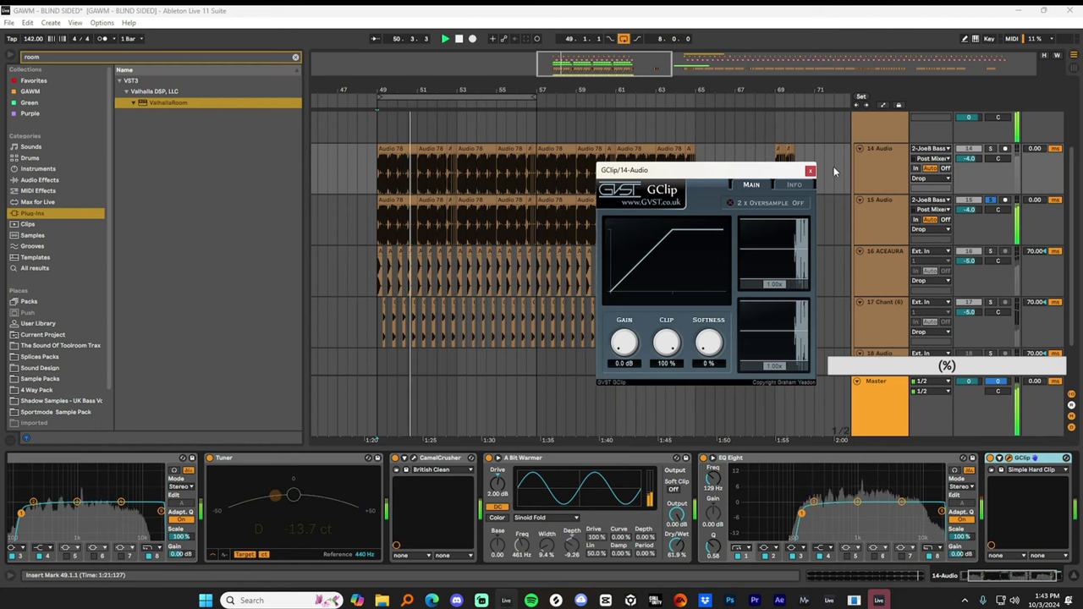
{"action": "left_click", "coordinate": [812, 171]}
Solo both bass layers together, lower the 15 Audio wet layer to -10 dB and return to the full mix.
{"action": "left_click", "coordinate": [991, 149], "text": "ctrl"}
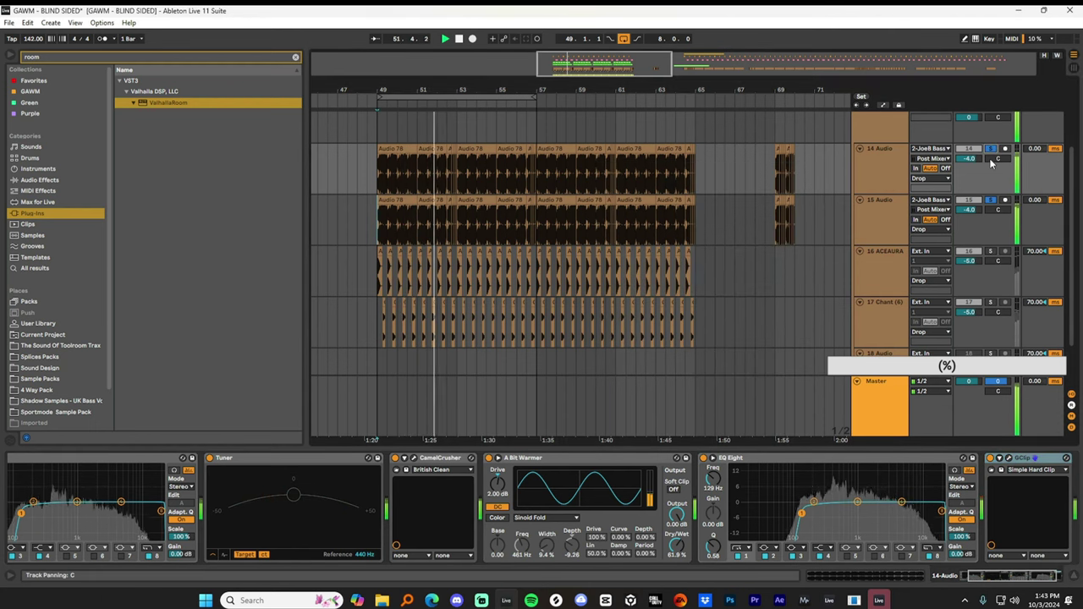
{"action": "left_click_drag", "start_coordinate": [972, 209], "coordinate": [972, 215]}
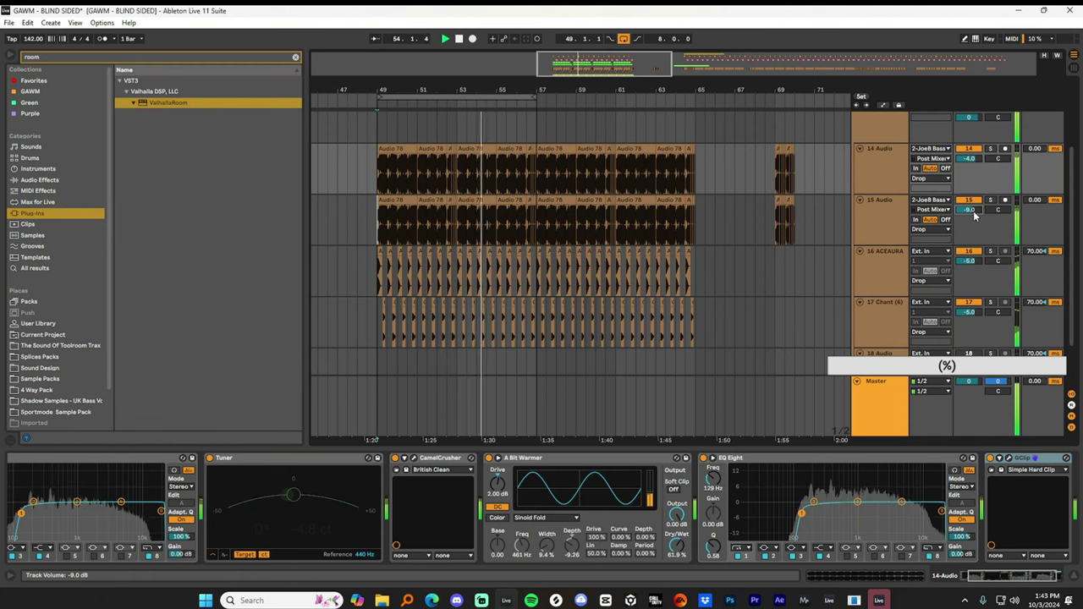
{"action": "left_click", "coordinate": [889, 218]}
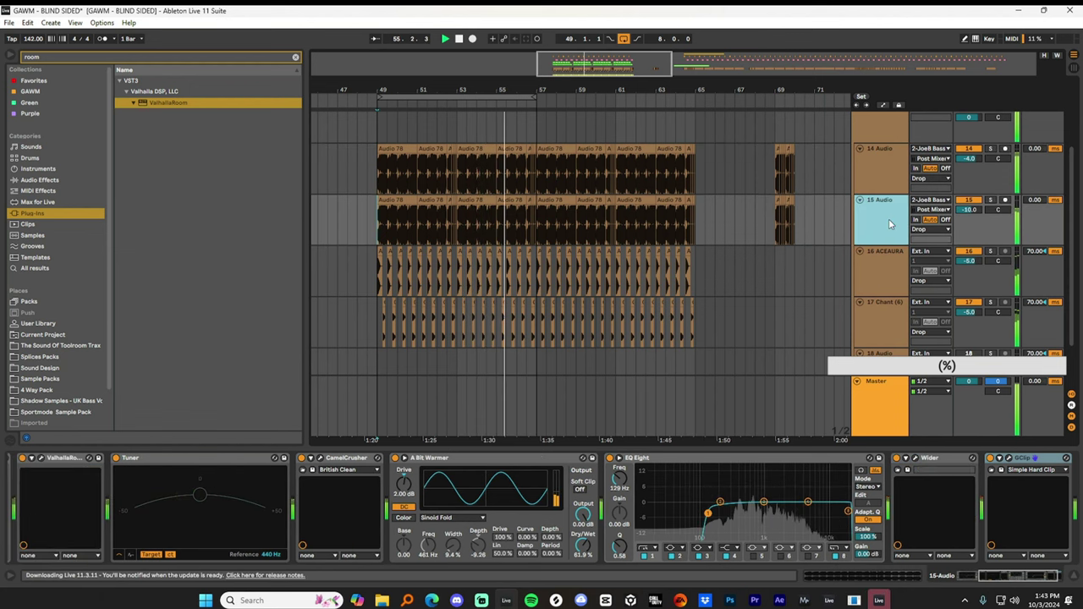
Solo only the 14 Audio bass track and bring up the start of its effect chain.
{"action": "left_click", "coordinate": [992, 201]}
{"action": "left_click", "coordinate": [994, 143]}
{"action": "left_click", "coordinate": [900, 175]}
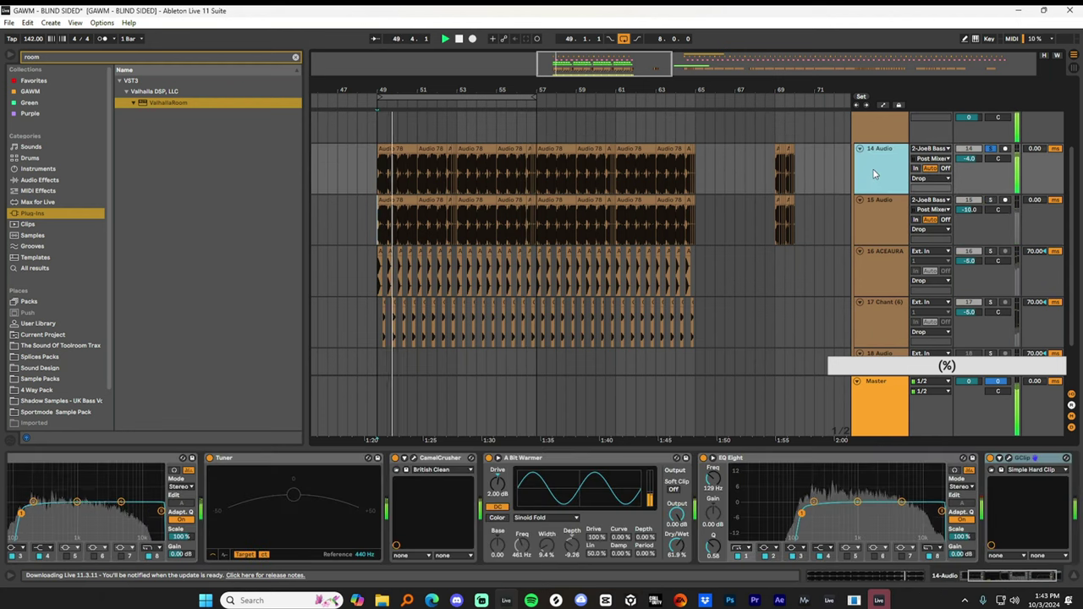
{"action": "left_click", "coordinate": [637, 559]}
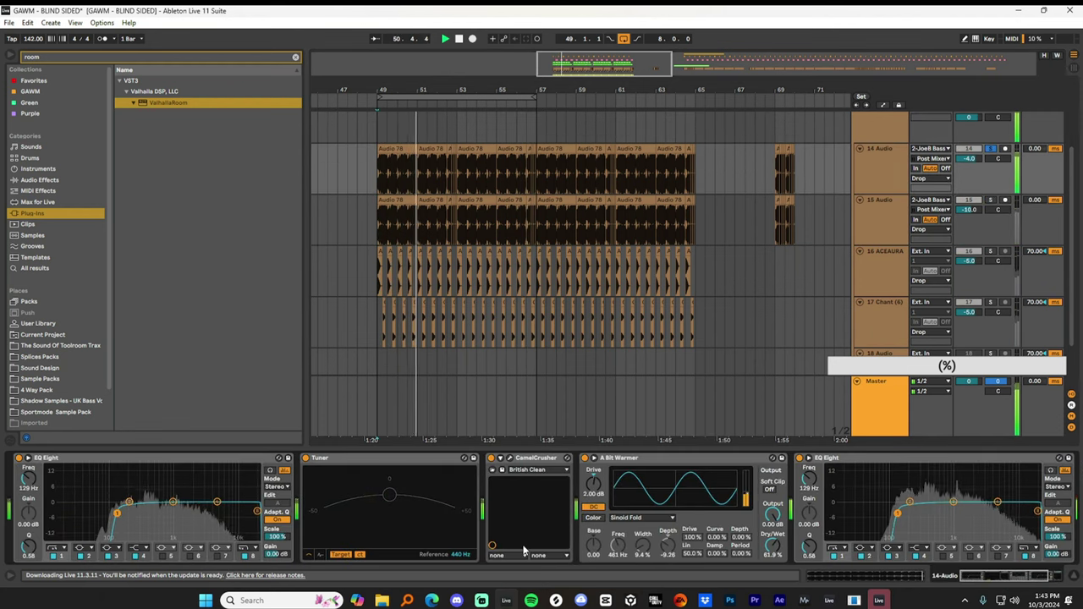
Set the warp mode of the 14 Audio clips in bars 49 to 57 to Beats, preserving Transients, and play them.
{"action": "left_click", "coordinate": [400, 155]}
{"action": "left_click", "coordinate": [406, 149]}
{"action": "left_click", "coordinate": [533, 168], "text": "shift"}
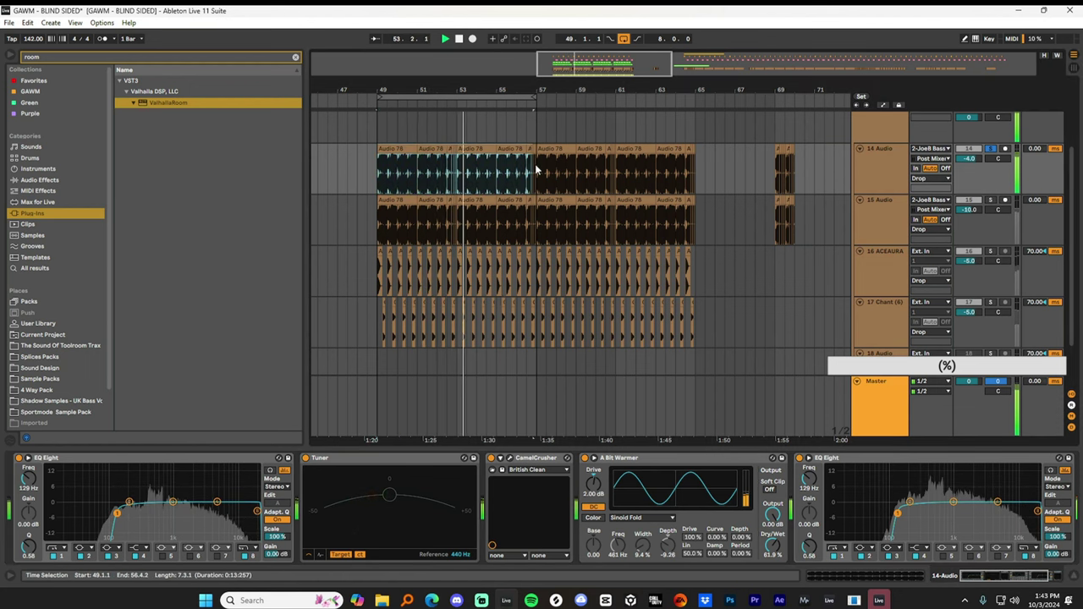
{"action": "left_click", "coordinate": [506, 150], "text": "shift"}
{"action": "left_click", "coordinate": [534, 161], "text": "shift"}
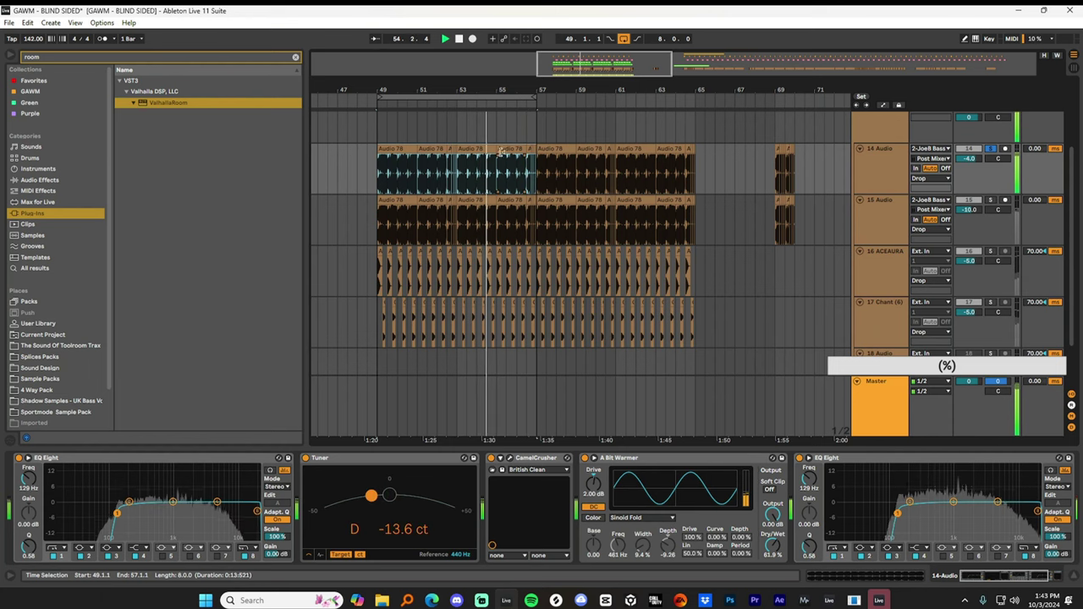
{"action": "double_click", "coordinate": [490, 148]}
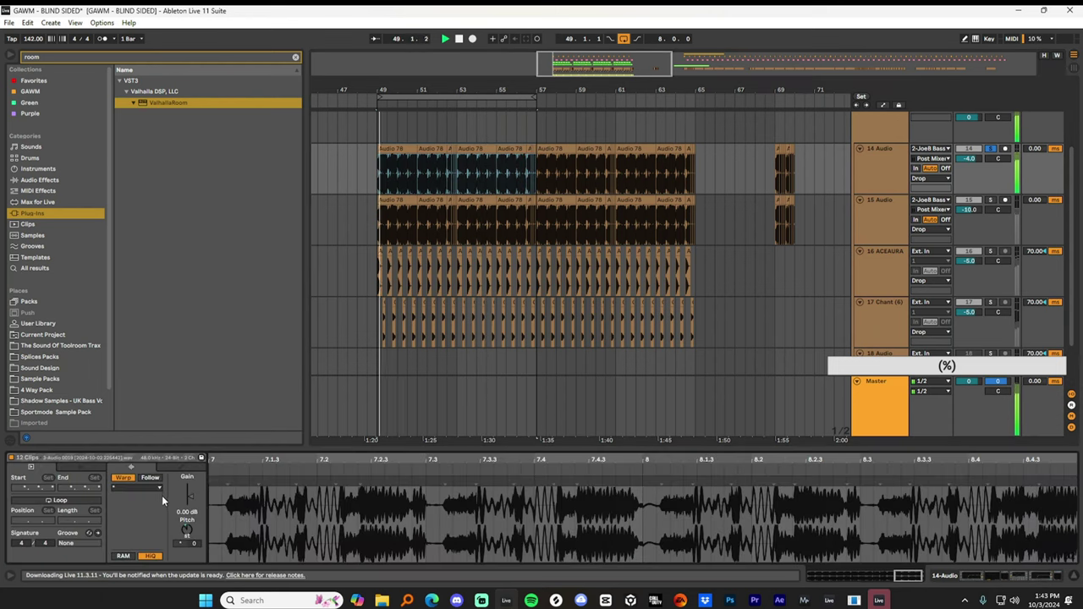
{"action": "key", "text": "space"}
{"action": "left_click", "coordinate": [142, 488]}
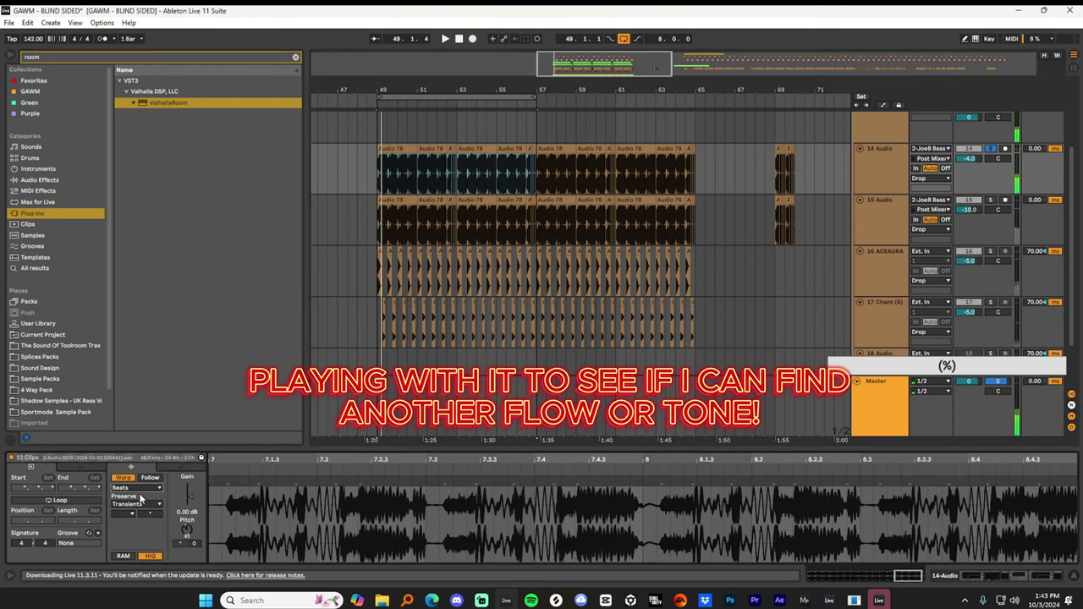
{"action": "left_click", "coordinate": [131, 506]}
{"action": "left_click", "coordinate": [129, 566]}
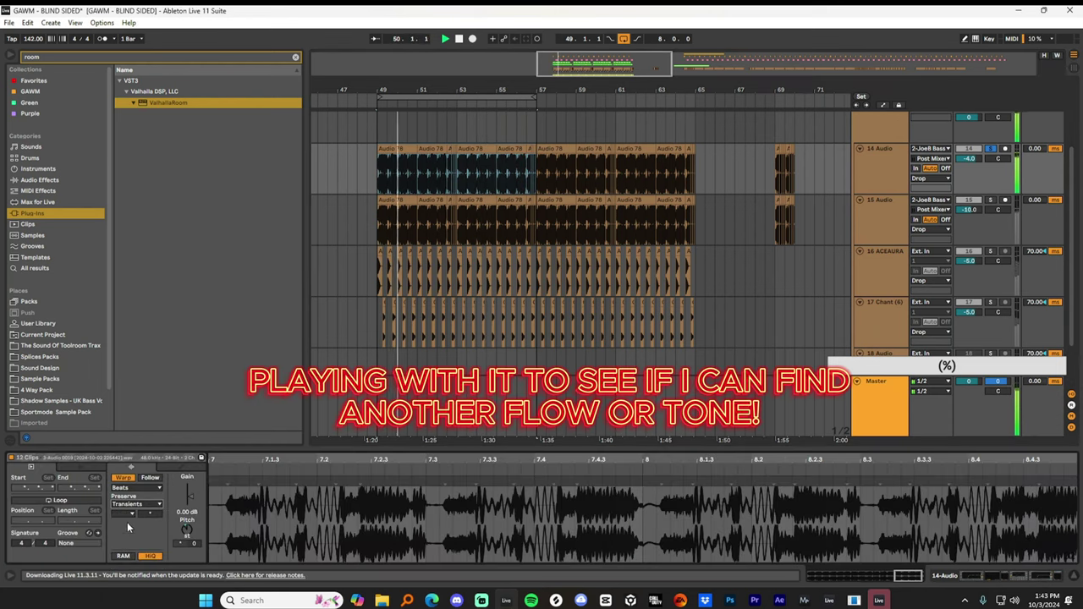
Turn off transient looping and set the transient envelope to 40 for the 14 Audio clips in bars 49 to 57.
{"action": "left_click", "coordinate": [124, 522]}
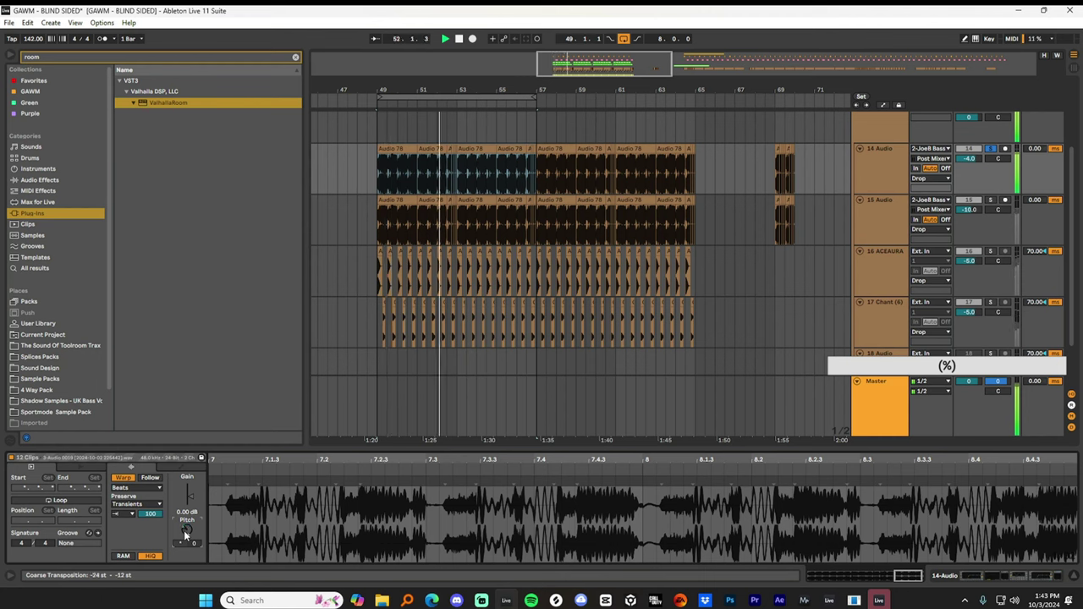
{"action": "key", "text": "space"}
{"action": "key", "text": "space"}
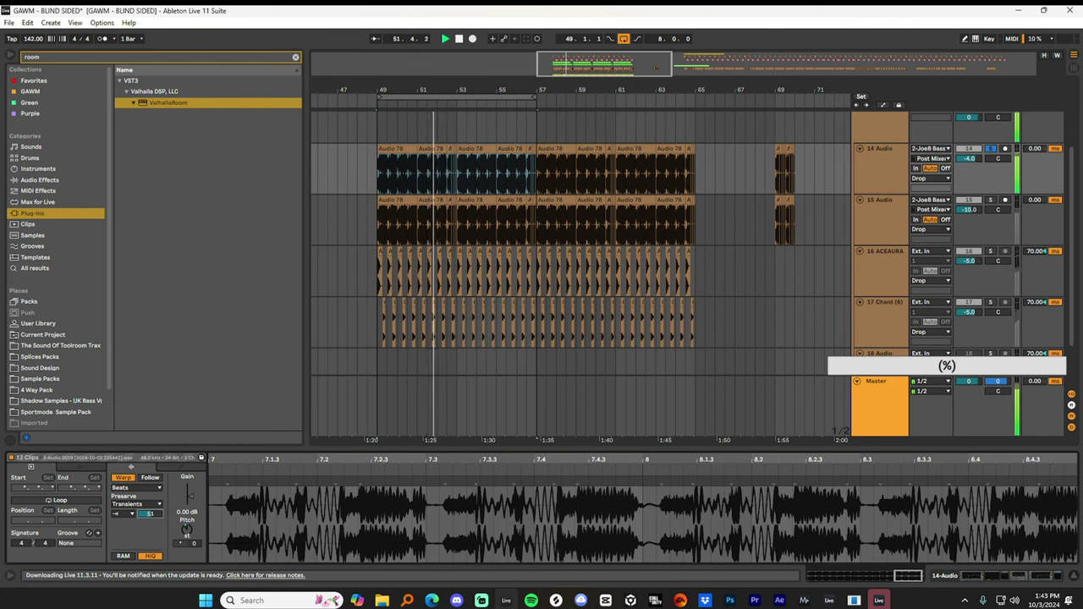
{"action": "left_click", "coordinate": [550, 150]}
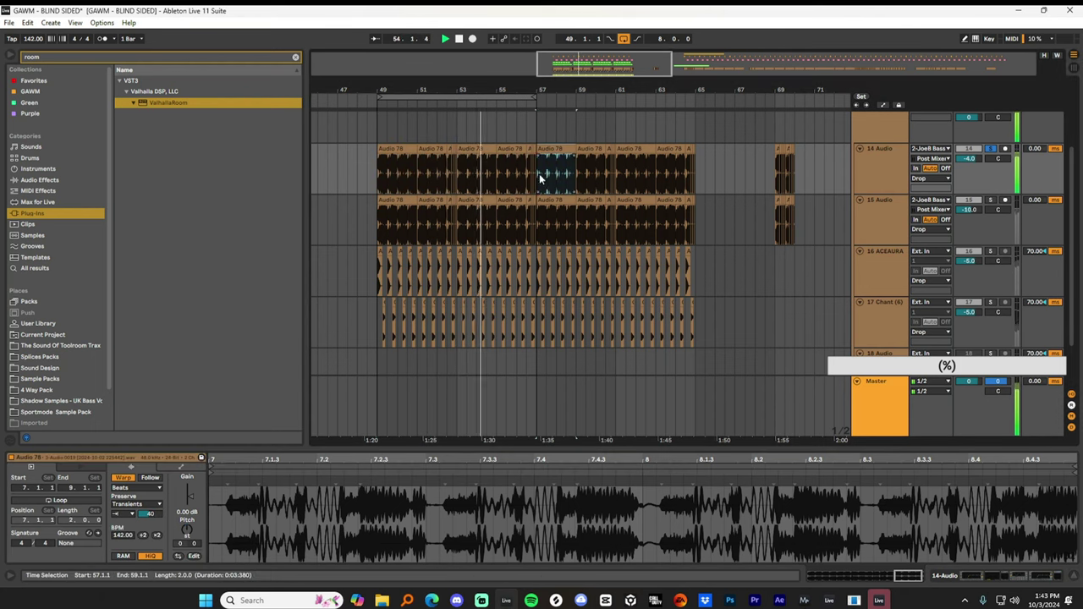
{"action": "left_click_drag", "start_coordinate": [514, 174], "coordinate": [385, 175]}
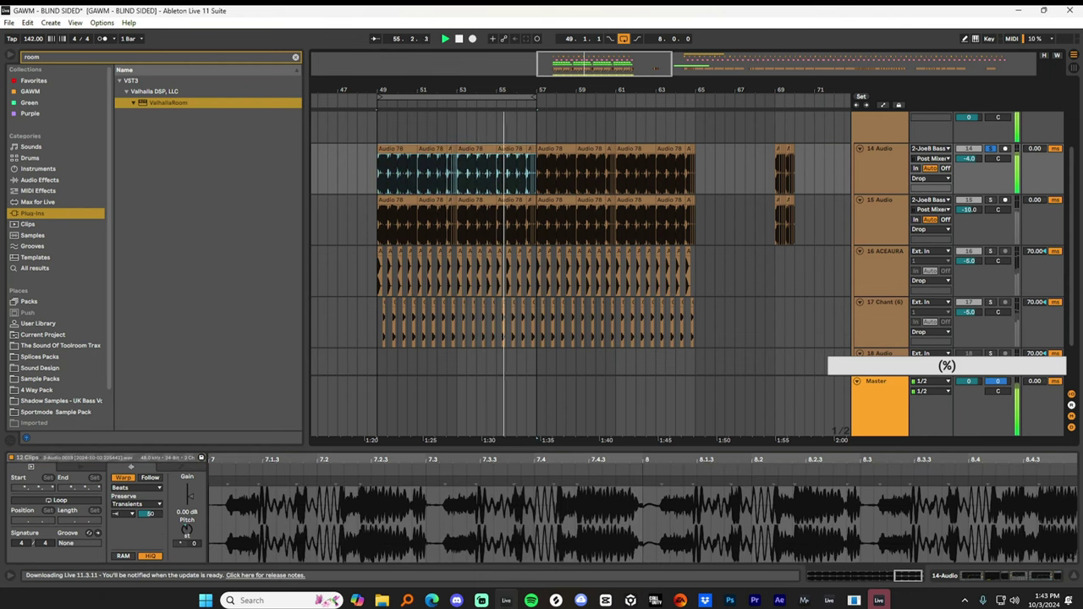
{"action": "left_click_drag", "start_coordinate": [151, 513], "coordinate": [150, 521]}
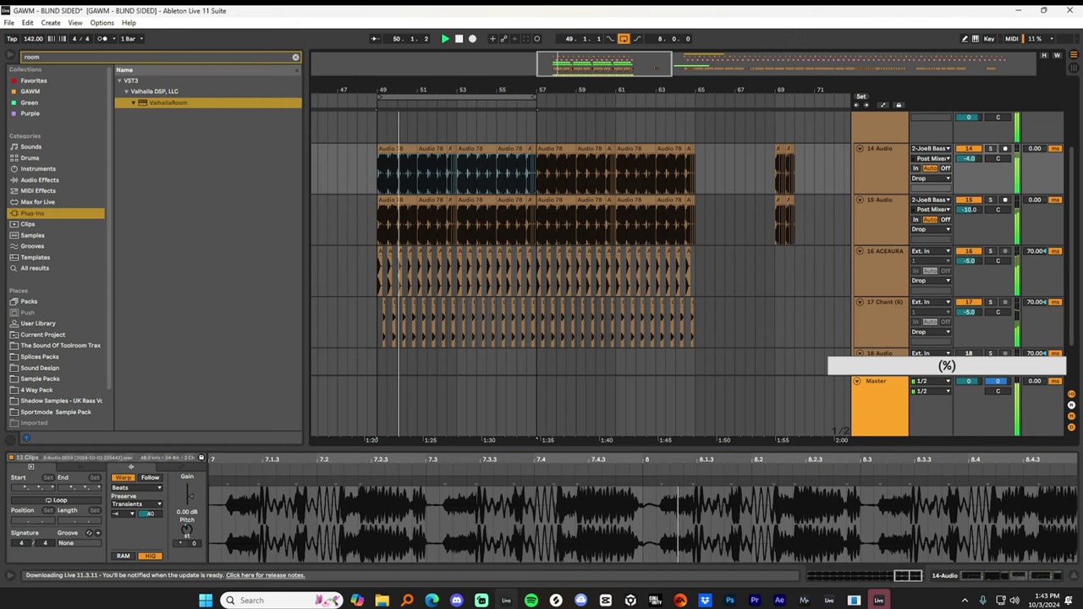
Hide the clip detail view and play the full mix from bar 49.
{"action": "left_click", "coordinate": [1075, 576]}
{"action": "scroll", "coordinate": [577, 326], "scroll_direction": "up", "scroll_amount": 2}
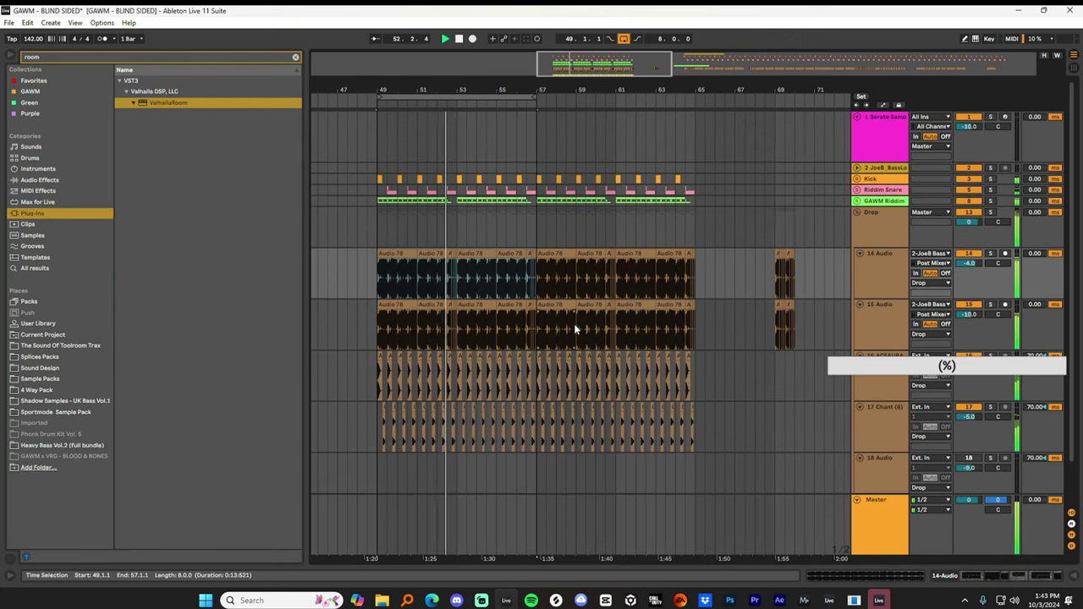
{"action": "key", "text": "space"}
{"action": "left_click", "coordinate": [447, 228]}
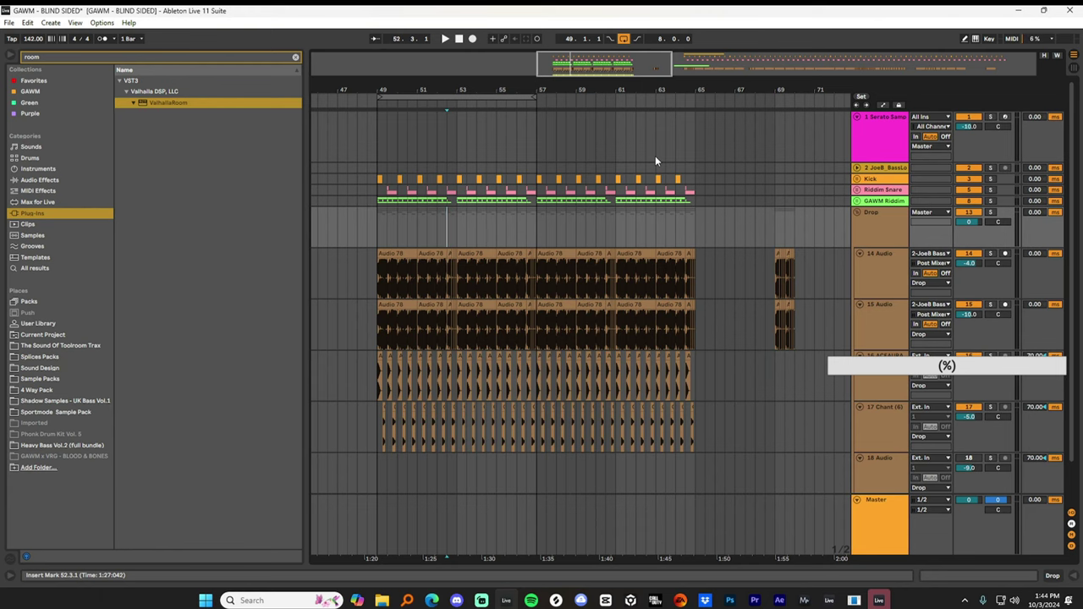
{"action": "left_click", "coordinate": [379, 229]}
{"action": "key", "text": "space"}
{"action": "scroll", "coordinate": [506, 208], "scroll_direction": "down", "scroll_amount": 3}
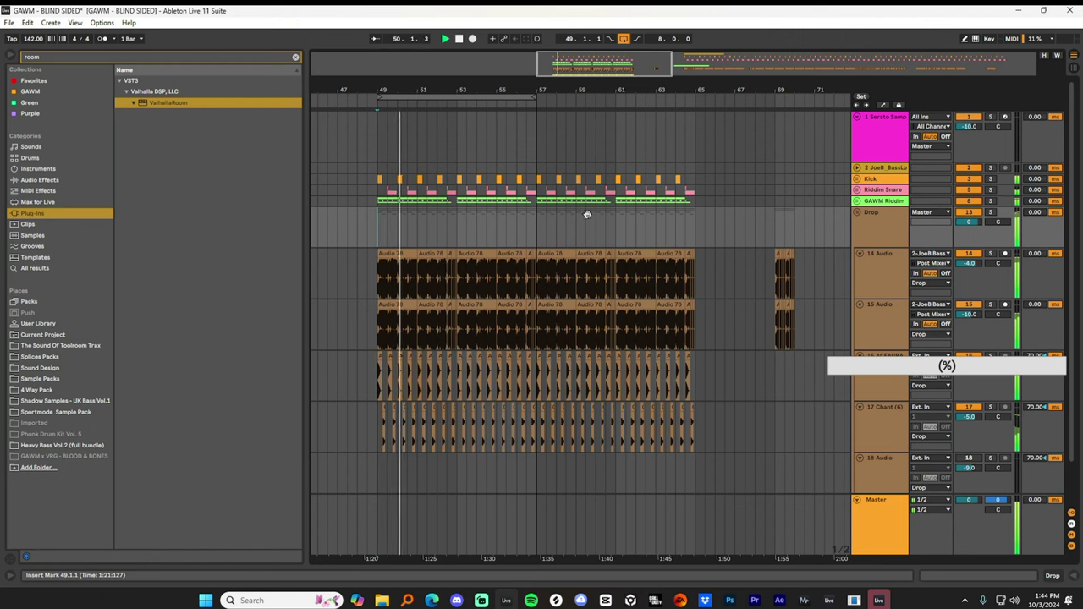
Replay the drop with the 15 Audio wet layer soloed, and switch the solo to the 14 Audio bass.
{"action": "key", "text": "space"}
{"action": "left_click", "coordinate": [990, 258]}
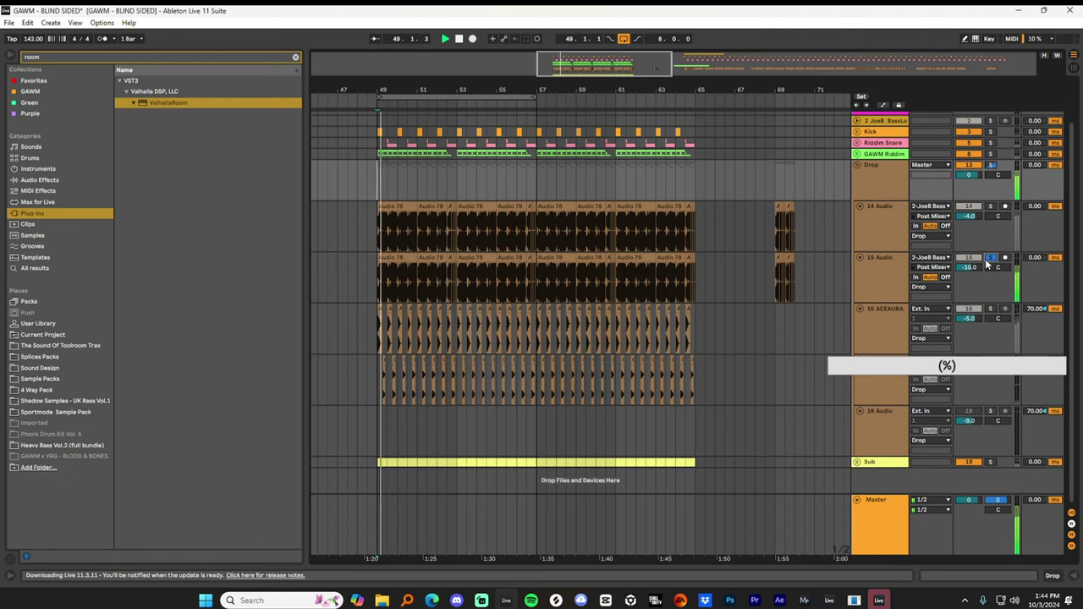
{"action": "left_click", "coordinate": [897, 278]}
{"action": "left_click", "coordinate": [991, 207]}
{"action": "left_click", "coordinate": [895, 228]}
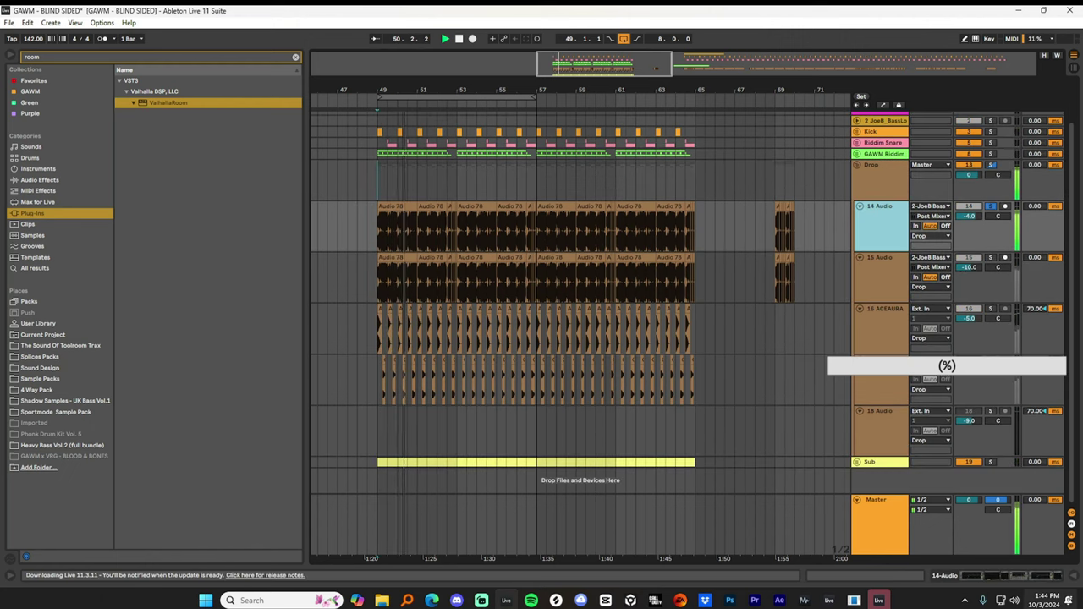
Examine the 14 Audio effect chain from the first EQ Eight through to GClip while the bass plays.
{"action": "left_click", "coordinate": [1042, 575]}
{"action": "left_click", "coordinate": [1050, 575]}
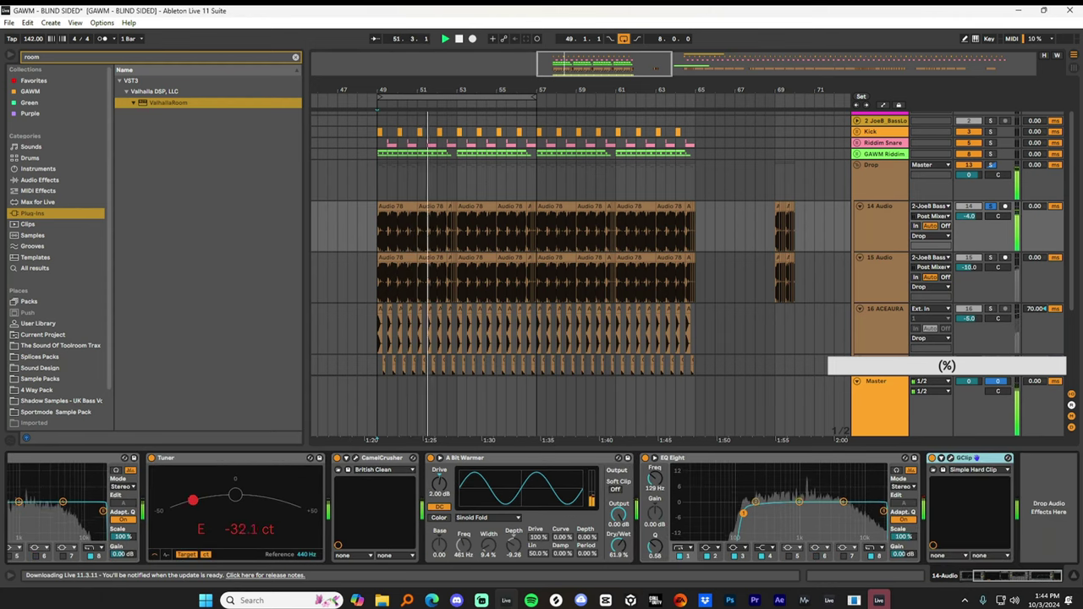
{"action": "scroll", "coordinate": [979, 522], "scroll_direction": "up", "scroll_amount": 3}
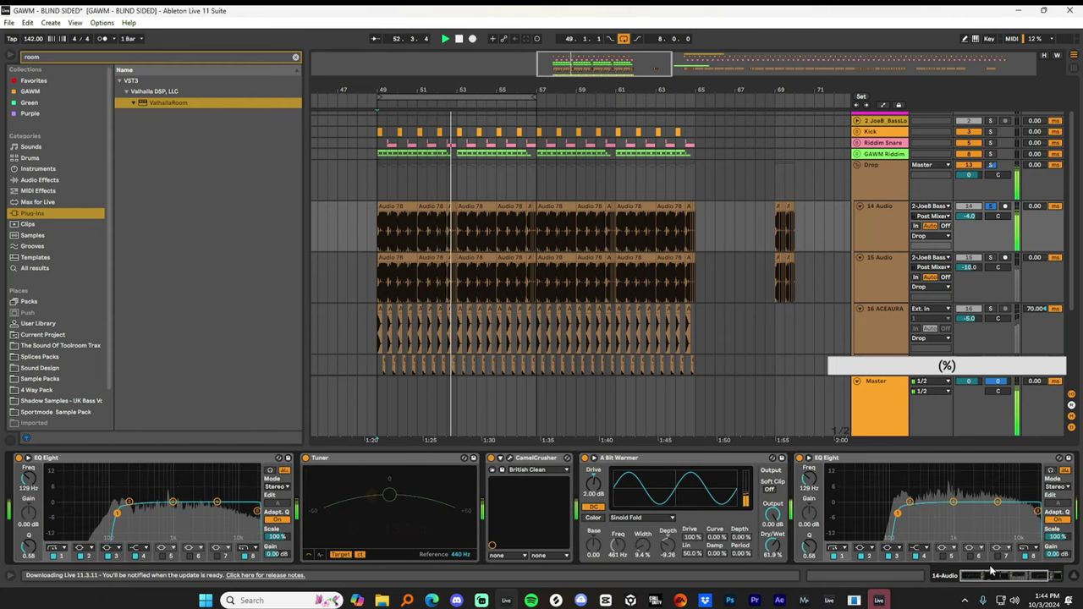
{"action": "left_click", "coordinate": [1060, 576]}
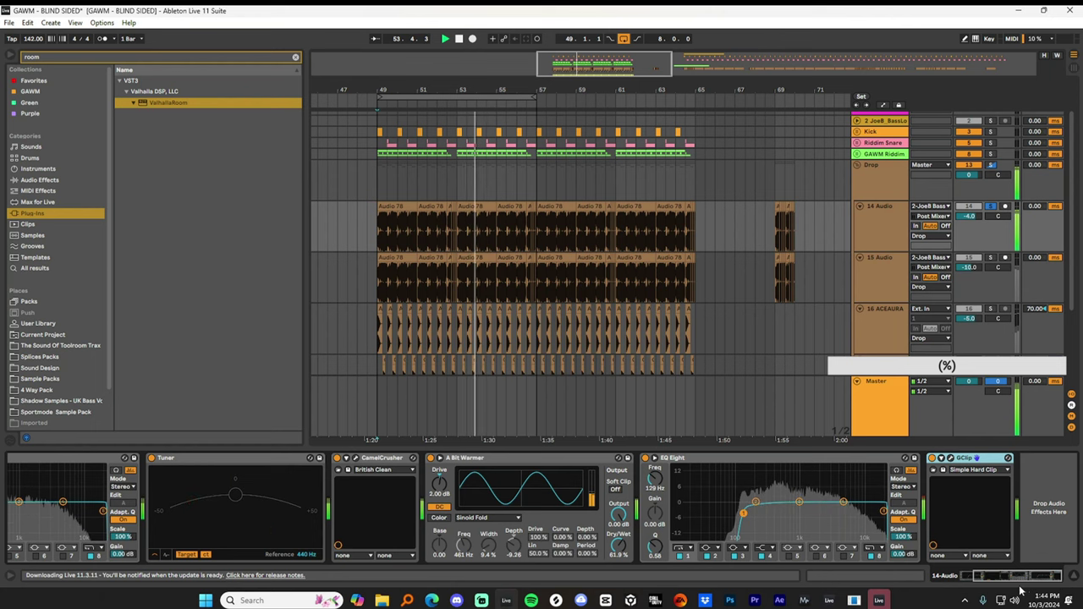
{"action": "left_click", "coordinate": [967, 576]}
{"action": "key", "text": "space"}
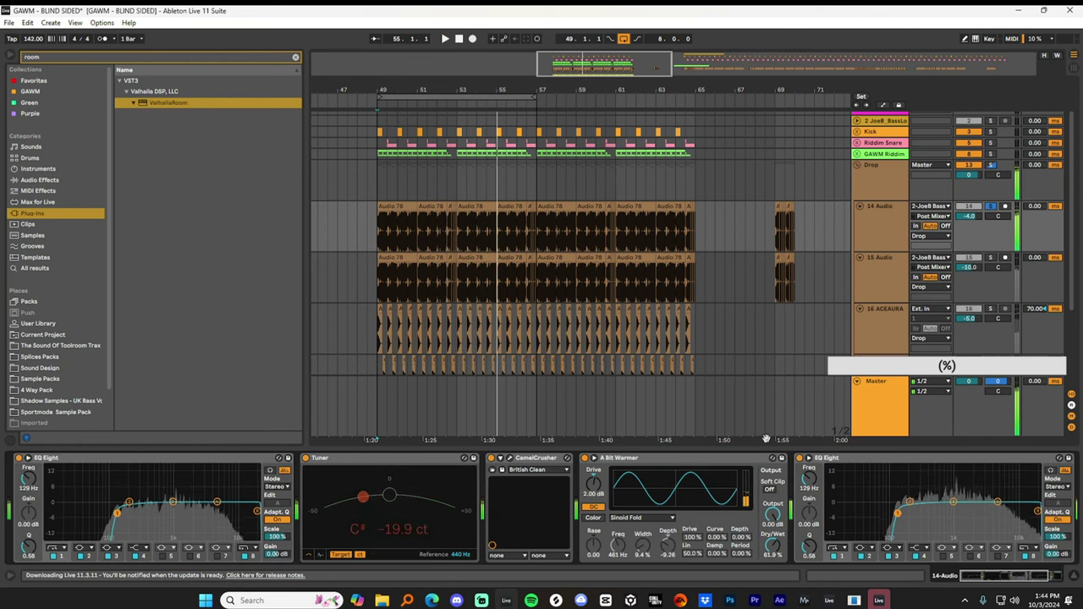
{"action": "left_click", "coordinate": [1022, 578]}
{"action": "left_click_drag", "start_coordinate": [1022, 584], "coordinate": [986, 586]}
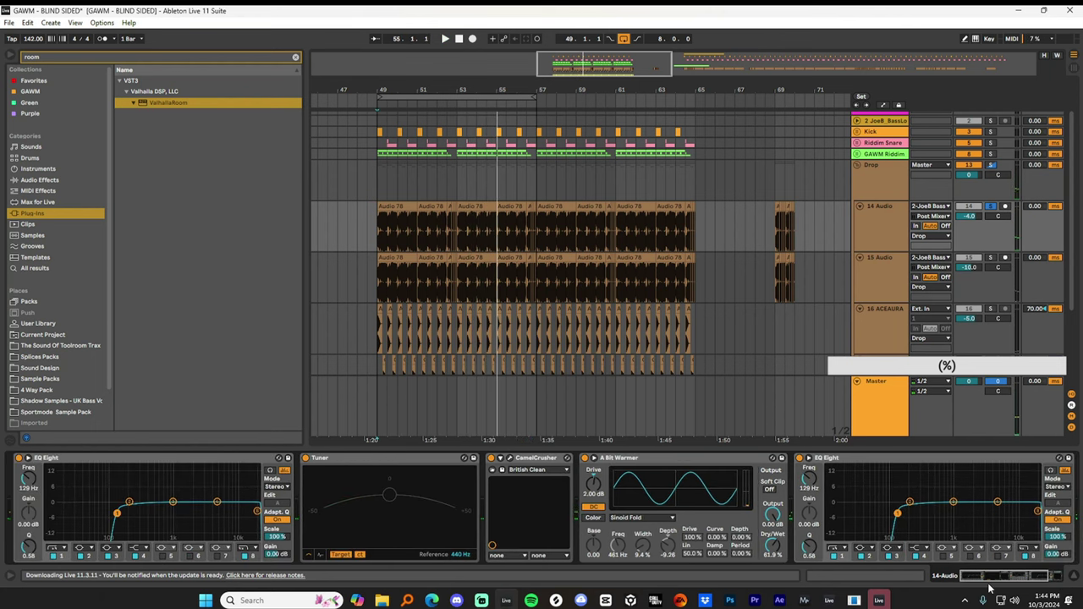
Search the plug-ins for Disperser and insert it before CamelCrusher on 14 Audio, with its frequency at about 2.35 kHz.
{"action": "left_click", "coordinate": [84, 58]}
{"action": "type", "text": "d"}
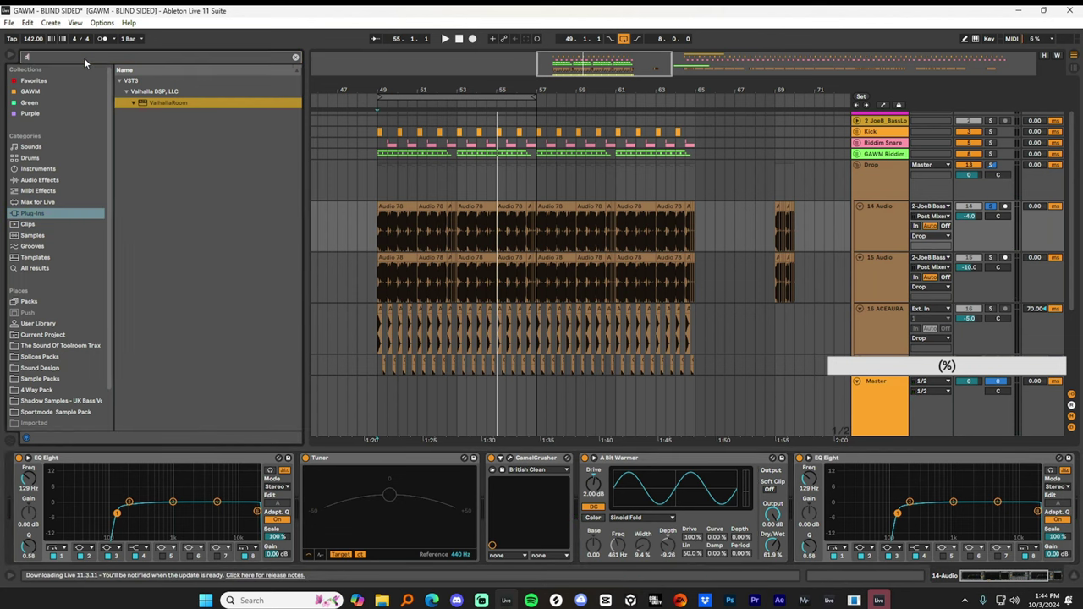
{"action": "type", "text": "isper"}
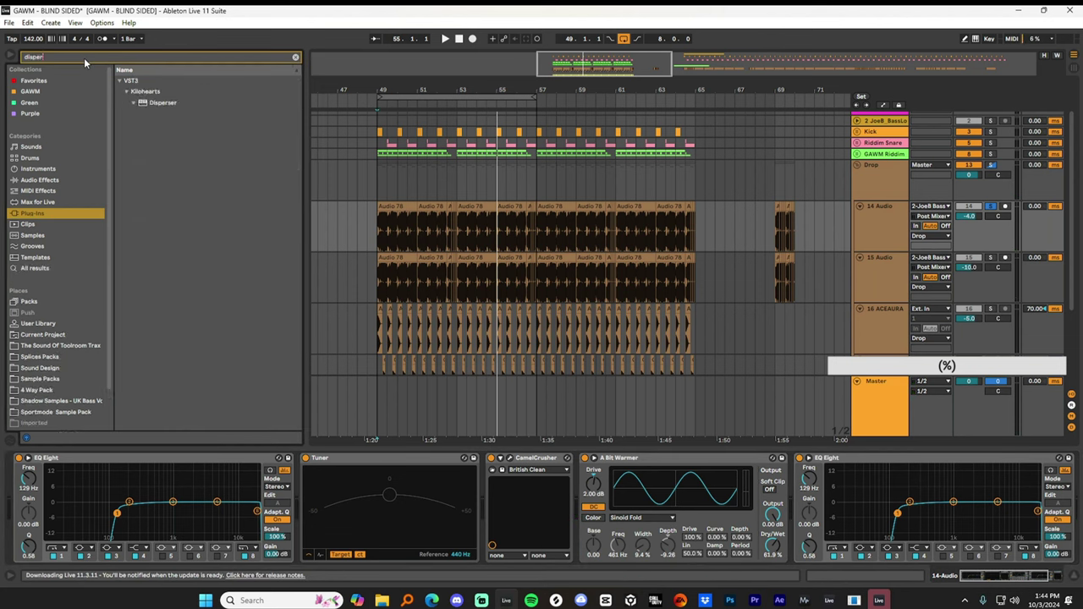
{"action": "left_click", "coordinate": [171, 103]}
{"action": "left_click_drag", "start_coordinate": [174, 101], "coordinate": [491, 508]}
{"action": "mouse_move", "coordinate": [258, 123]}
{"action": "left_mouse_down"}
{"action": "mouse_move", "coordinate": [142, 113]}
{"action": "mouse_move", "coordinate": [225, 112]}
{"action": "mouse_move", "coordinate": [209, 105]}
{"action": "left_mouse_up"}
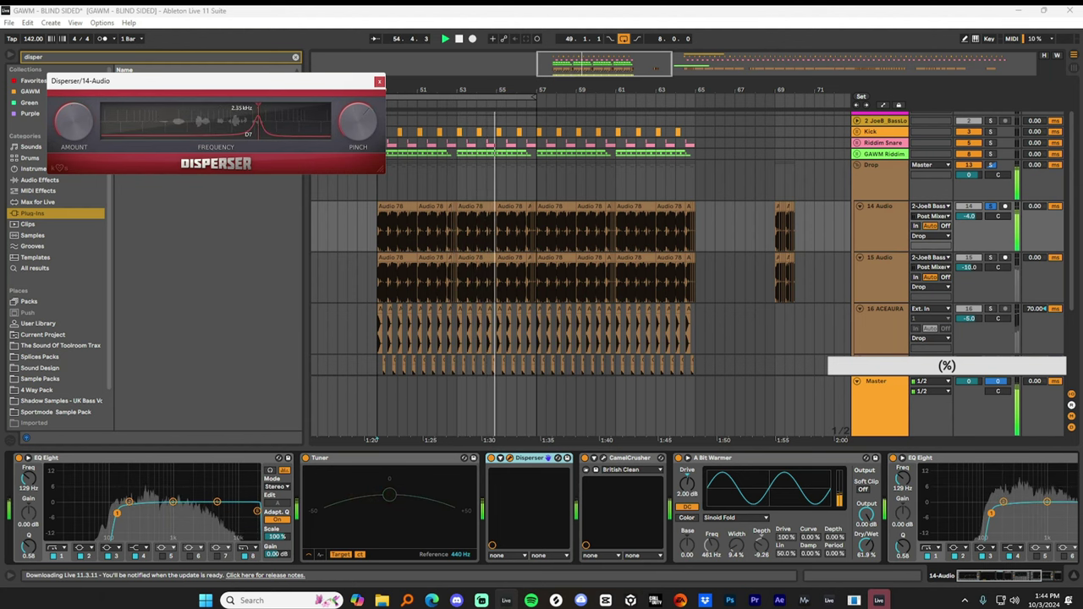
{"action": "left_click", "coordinate": [380, 82]}
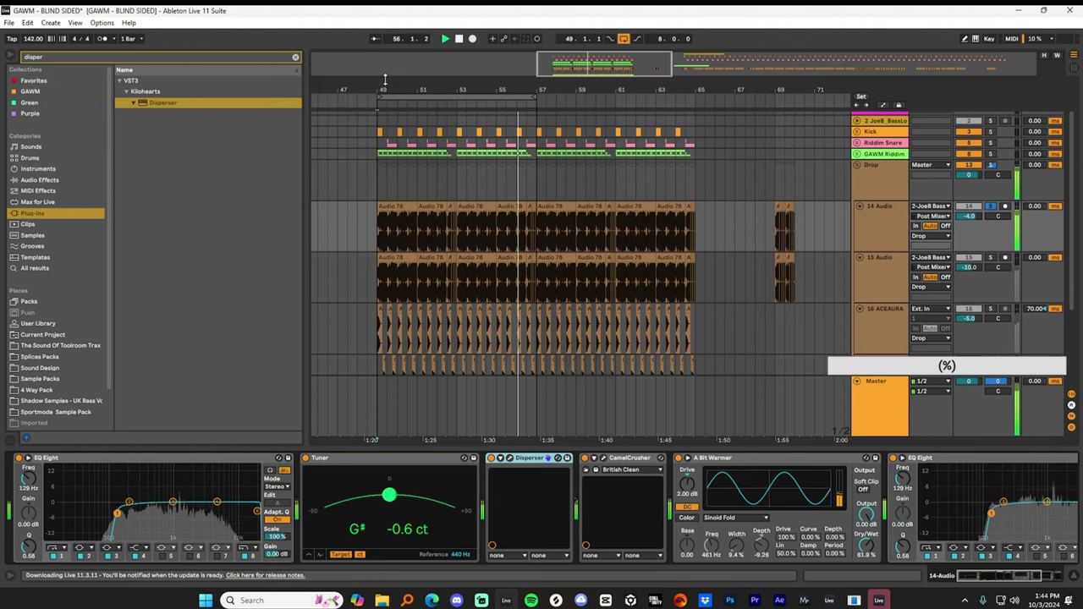
Unsolo 14 Audio and play the full mix from bar 49.
{"action": "key", "text": "space"}
{"action": "key", "text": "space"}
{"action": "left_click", "coordinate": [990, 206]}
{"action": "key", "text": "space"}
{"action": "key", "text": "space"}
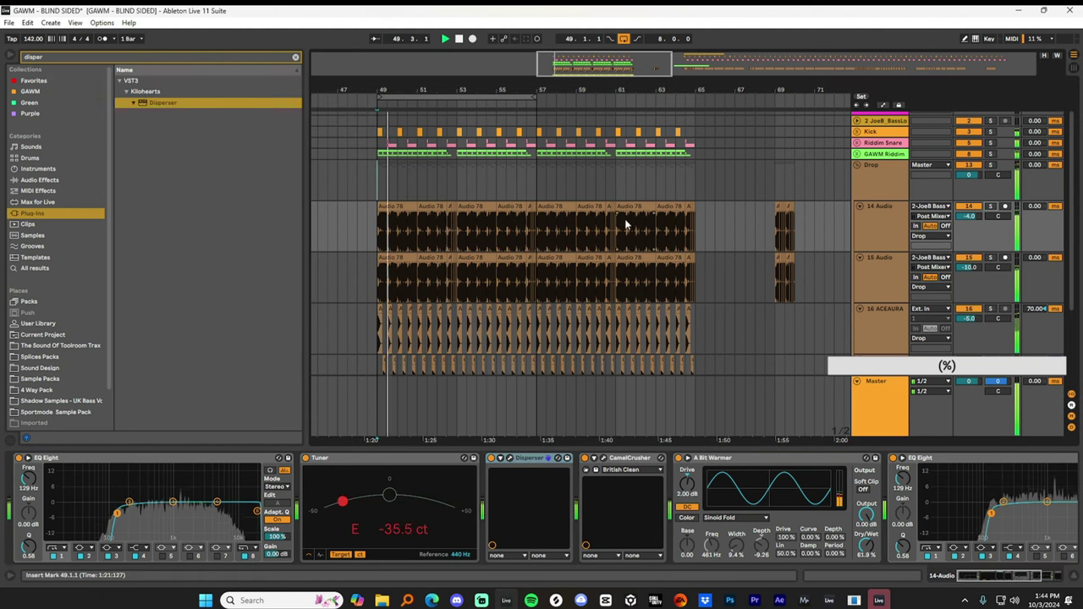
Lower the 15 Audio wet layer to -17 dB and raise the 16 ACEAURA chant track to 0 dB.
{"action": "left_click_drag", "start_coordinate": [967, 263], "coordinate": [959, 271]}
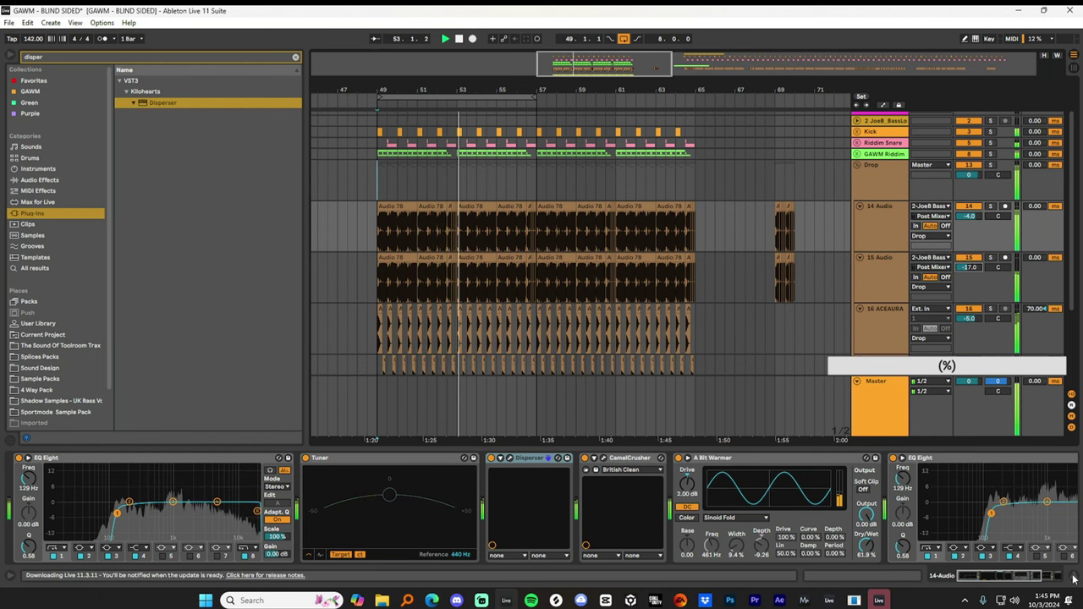
{"action": "key", "text": "ctrl+alt+l"}
{"action": "left_click", "coordinate": [973, 319]}
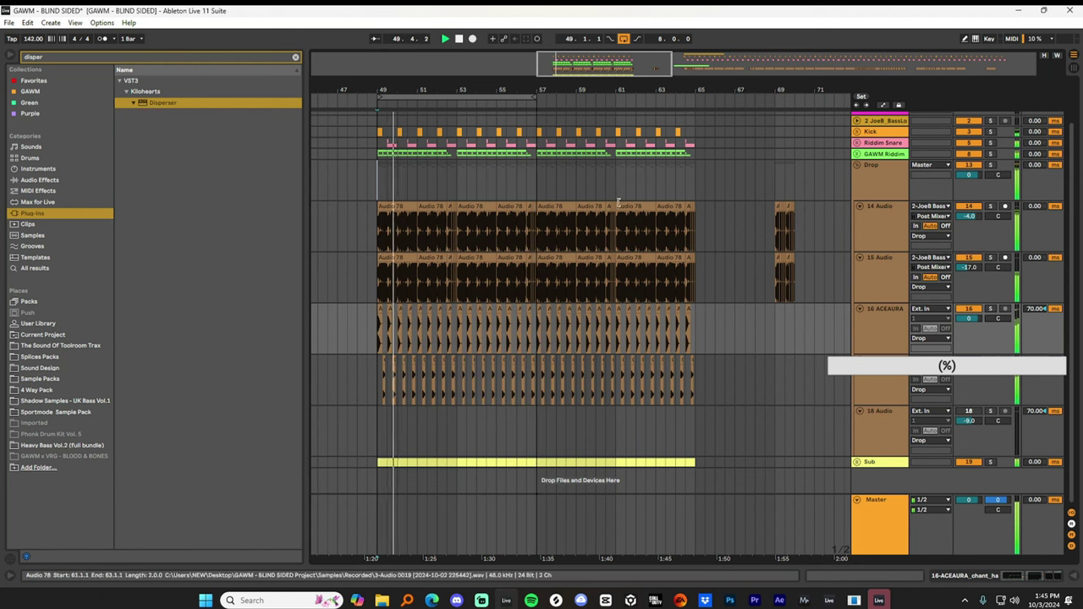
Search the whole library for "riddim" and preview BNDLZ_145_drum_loop_riddim_tops.wav.
{"action": "left_click", "coordinate": [296, 57]}
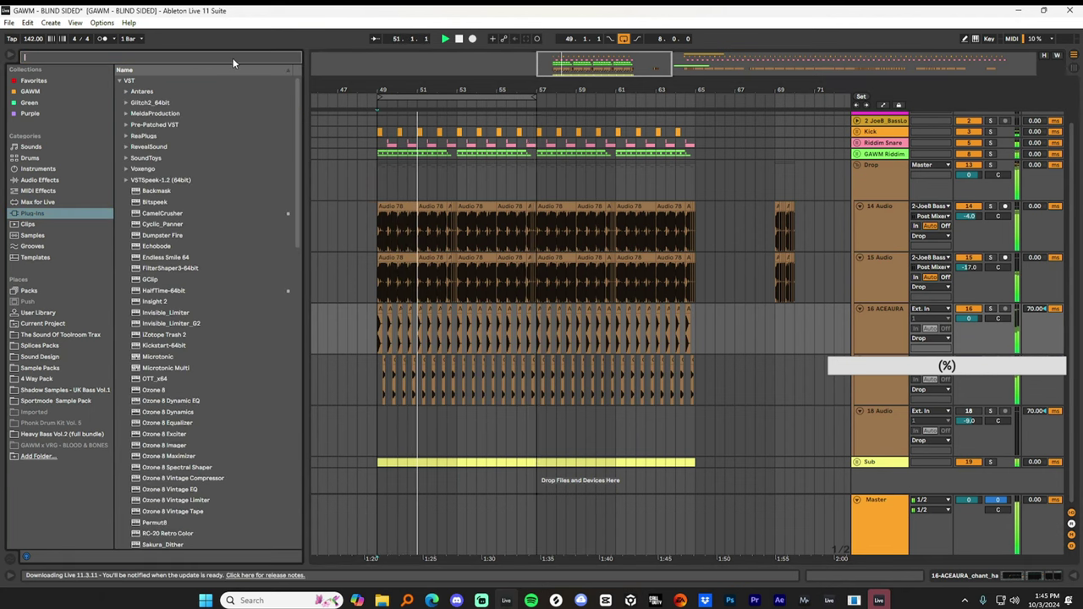
{"action": "type", "text": "riddim"}
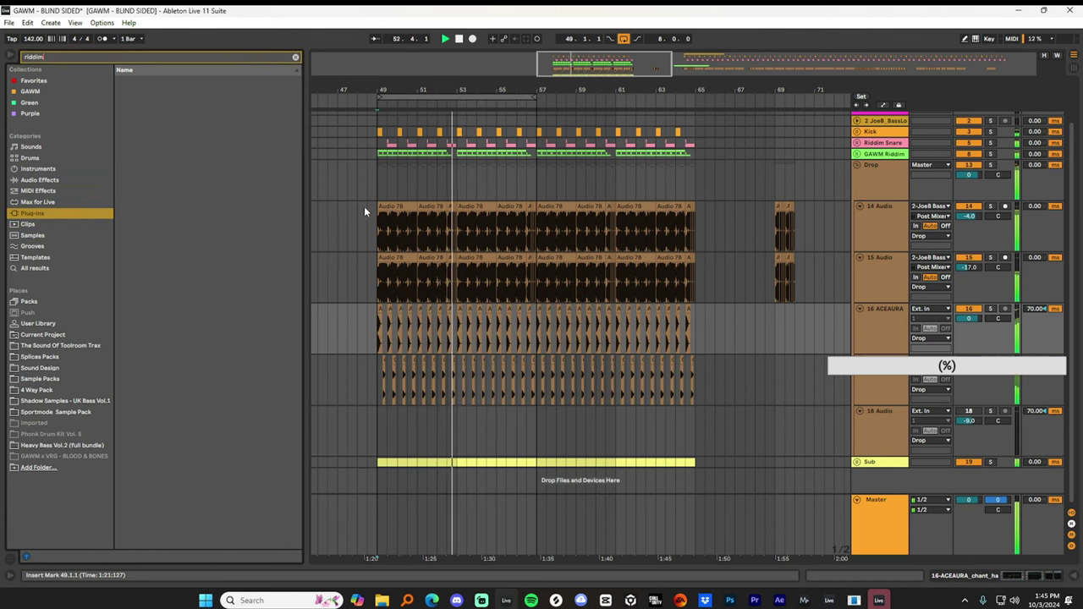
{"action": "left_click", "coordinate": [417, 399]}
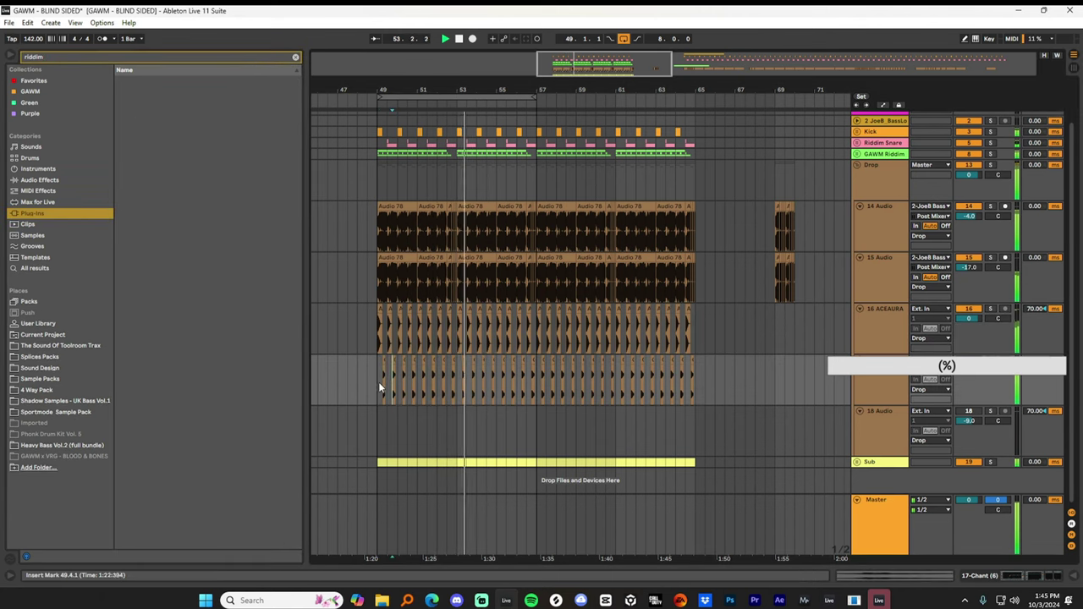
{"action": "left_click", "coordinate": [34, 268]}
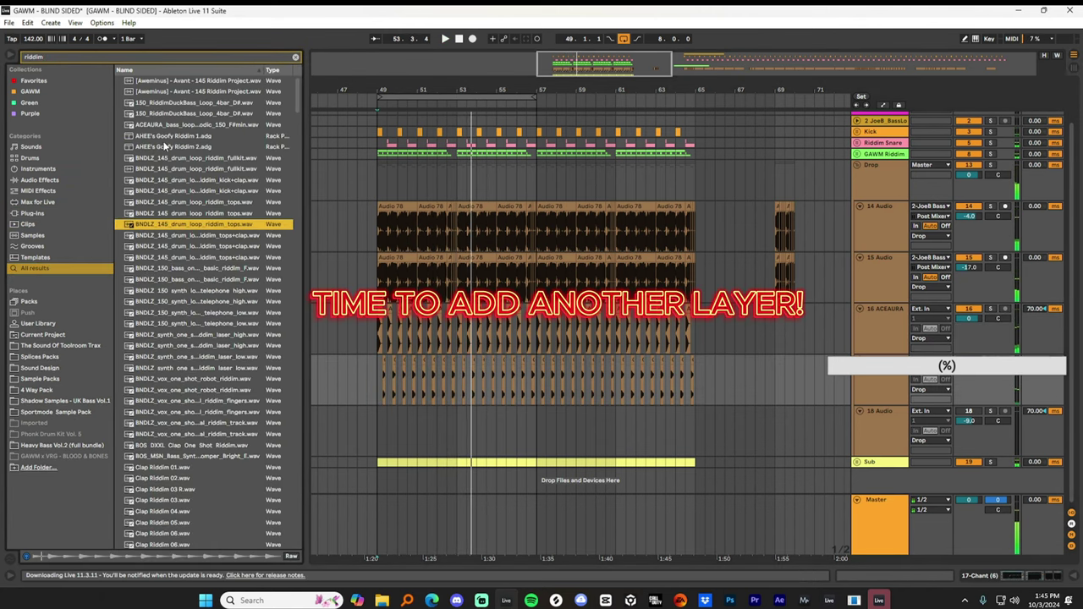
{"action": "left_click", "coordinate": [193, 203]}
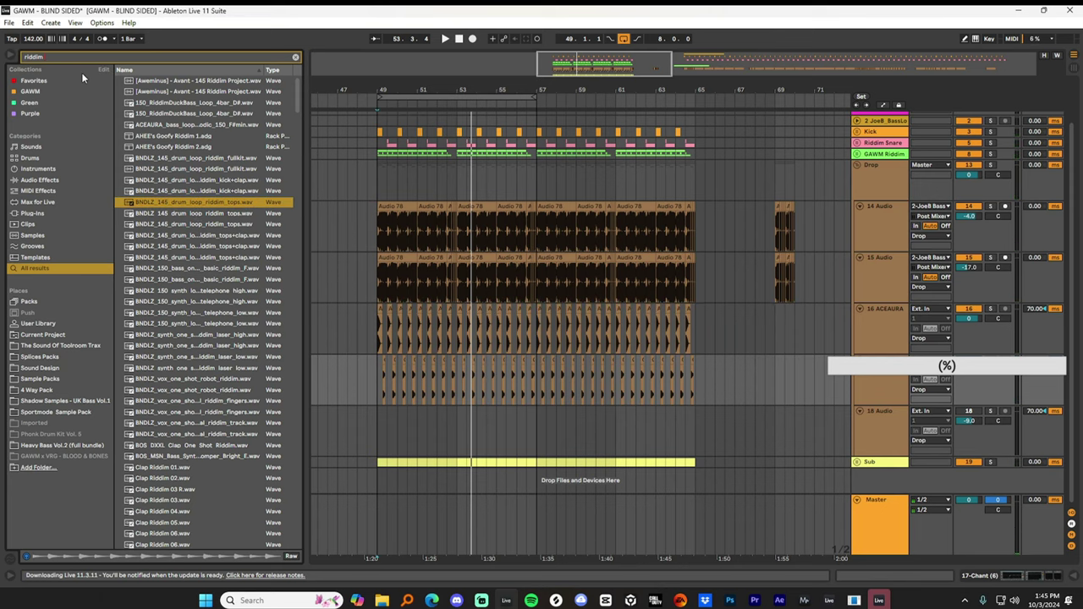
Search the library for "bass" and place the Aweminus Avant Bass Loop 25 (D 138BPM) at bar 57 on track 18.
{"action": "type", "text": "bass"}
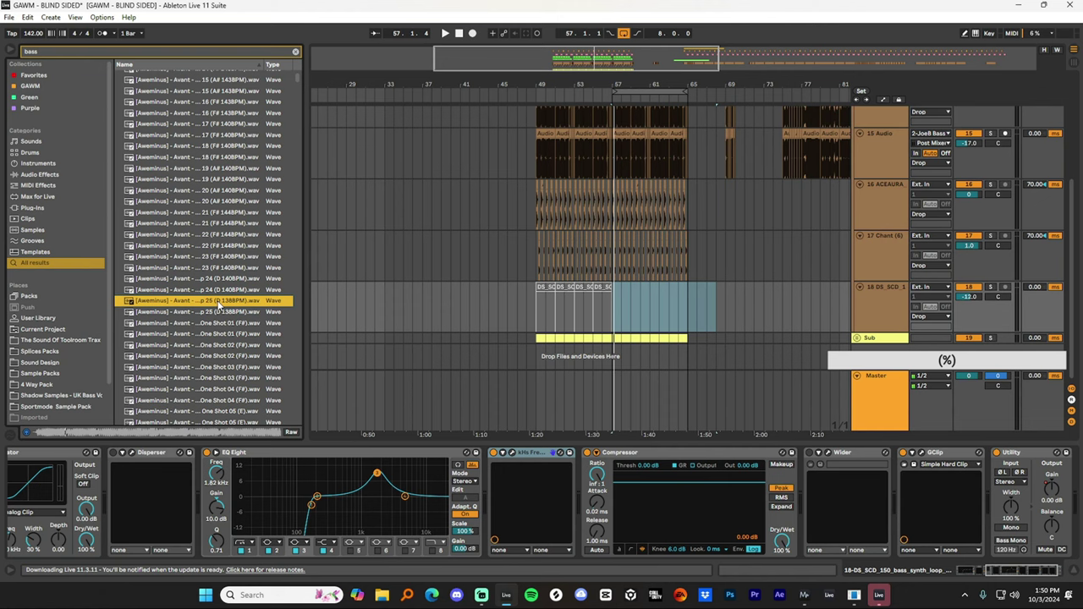
{"action": "left_click_drag", "start_coordinate": [218, 302], "coordinate": [615, 304]}
Cut the first beat of the Aweminus bass loop, from 57.1.1 to 57.2.1, and duplicate it repeatedly up to bar 61.
{"action": "left_click_drag", "start_coordinate": [618, 78], "coordinate": [603, 127]}
{"action": "left_click_drag", "start_coordinate": [548, 324], "coordinate": [589, 323]}
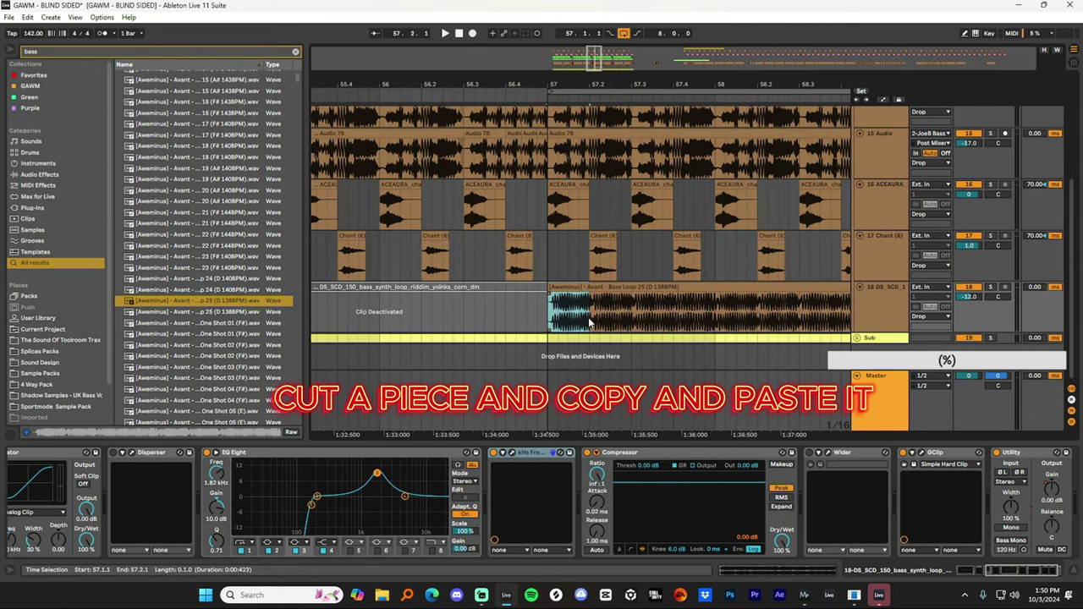
{"action": "key", "text": "ctrl+d"}
{"action": "key", "text": "ctrl+d"}
{"action": "key", "text": "ctrl+d"}
{"action": "key", "text": "ctrl+d"}
{"action": "key", "text": "ctrl+d"}
{"action": "key", "text": "ctrl+d"}
{"action": "key", "text": "ctrl+d"}
{"action": "key", "text": "ctrl+d"}
{"action": "key", "text": "ctrl+d"}
{"action": "left_click_drag", "start_coordinate": [618, 86], "coordinate": [603, 51]}
{"action": "key", "text": "ctrl+d"}
{"action": "key", "text": "ctrl+d"}
{"action": "key", "text": "ctrl+d"}
{"action": "key", "text": "ctrl+d"}
{"action": "key", "text": "ctrl+d"}
{"action": "key", "text": "ctrl+d"}
Fade out the end of the first one-beat bass clip at bar 57 and duplicate it back to back up to bar 65.
{"action": "left_click_drag", "start_coordinate": [573, 84], "coordinate": [538, 144]}
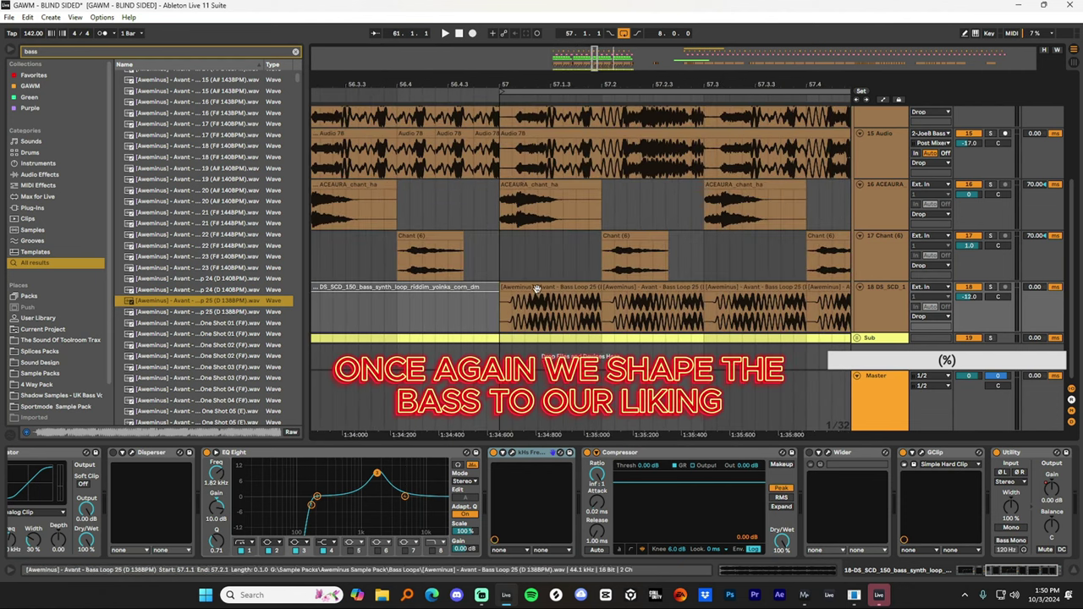
{"action": "left_click_drag", "start_coordinate": [582, 313], "coordinate": [552, 333]}
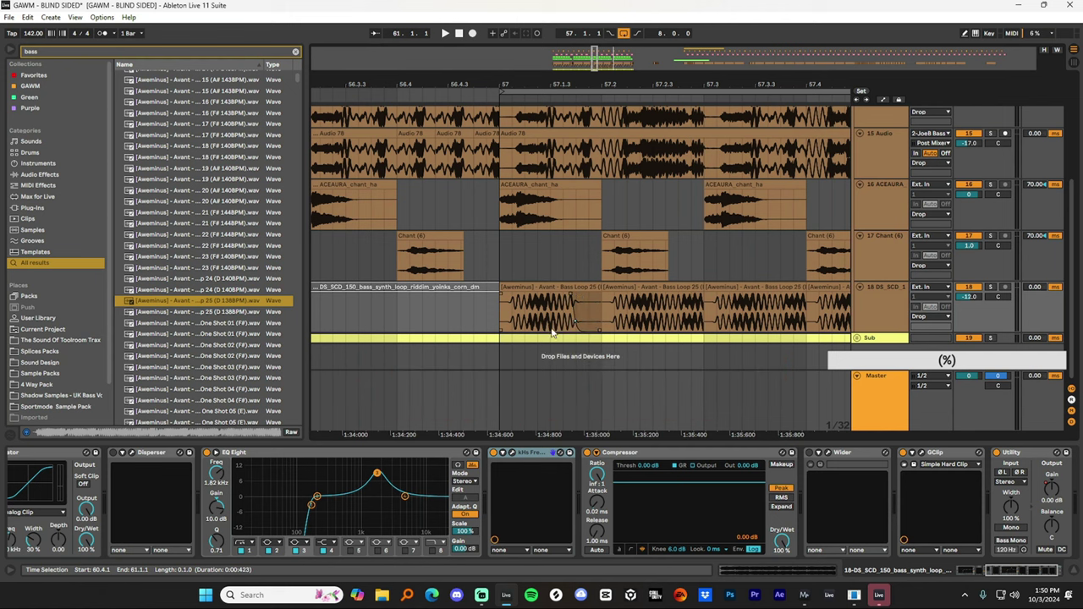
{"action": "left_click", "coordinate": [564, 286]}
{"action": "key", "text": "ctrl+d"}
{"action": "key", "text": "ctrl+d"}
{"action": "key", "text": "ctrl+d"}
{"action": "key", "text": "ctrl+d"}
{"action": "key", "text": "ctrl+d"}
{"action": "key", "text": "ctrl+d"}
{"action": "key", "text": "ctrl+d"}
{"action": "key", "text": "ctrl+d"}
{"action": "key", "text": "ctrl+d"}
{"action": "key", "text": "ctrl+d"}
{"action": "key", "text": "ctrl+d"}
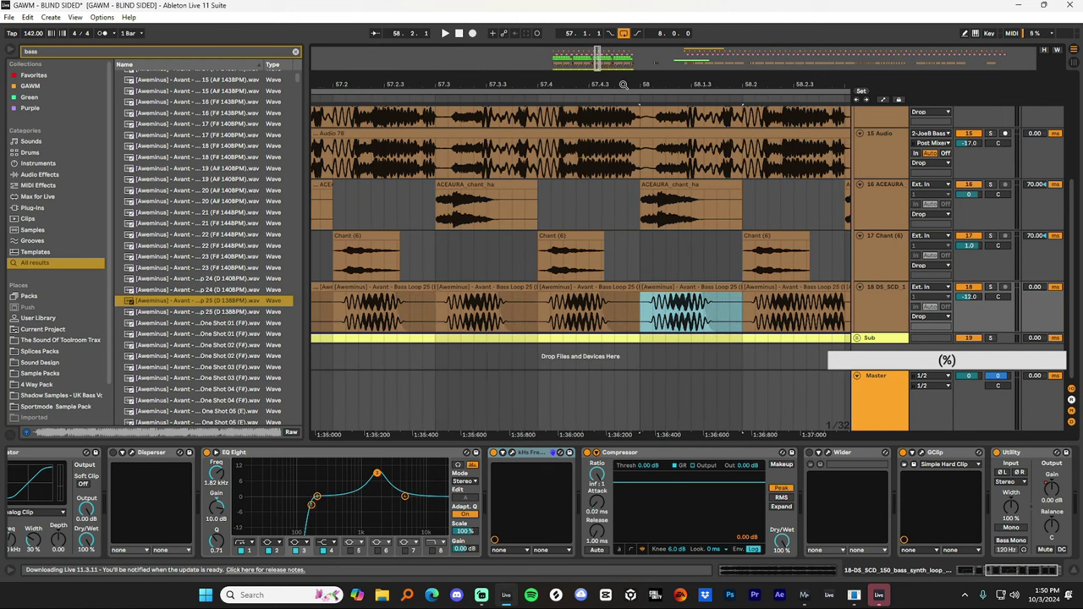
{"action": "left_click_drag", "start_coordinate": [622, 85], "coordinate": [543, 36]}
{"action": "key", "text": "ctrl+d"}
{"action": "key", "text": "ctrl+d"}
{"action": "key", "text": "ctrl+d"}
{"action": "key", "text": "ctrl+d"}
{"action": "key", "text": "ctrl+d"}
{"action": "key", "text": "ctrl+d"}
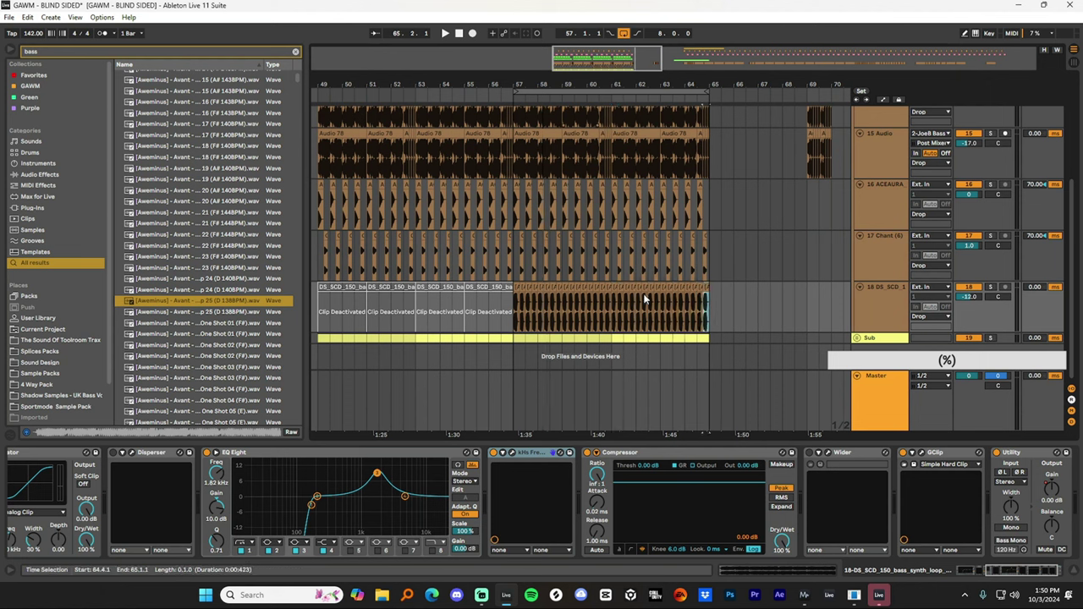
Play the drop from bar 57 and toggle the kHs effect ahead of the Compressor on track 18.
{"action": "key", "text": "space"}
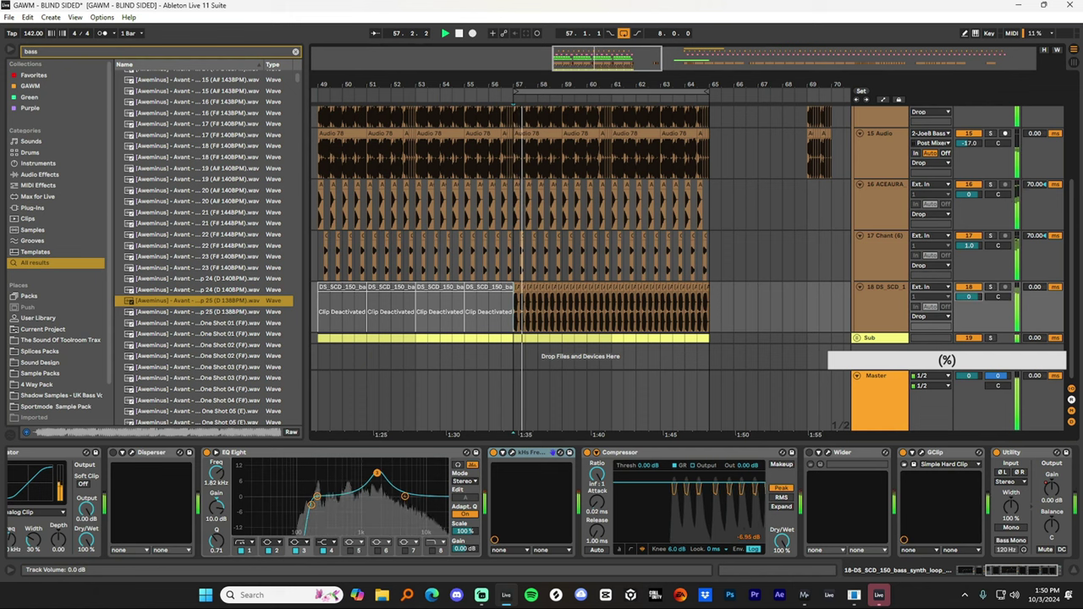
{"action": "left_click", "coordinate": [495, 453]}
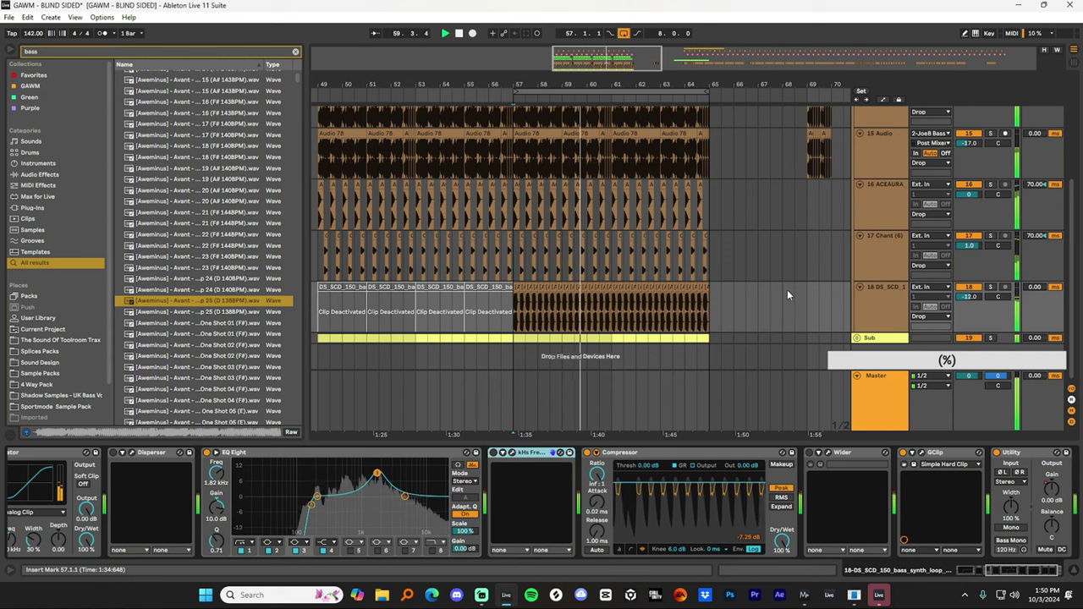
Compare track 18 soloed and in the mix, and retune its EQ Eight boost to 1.29 kHz at 8.55 dB.
{"action": "left_click", "coordinate": [990, 287]}
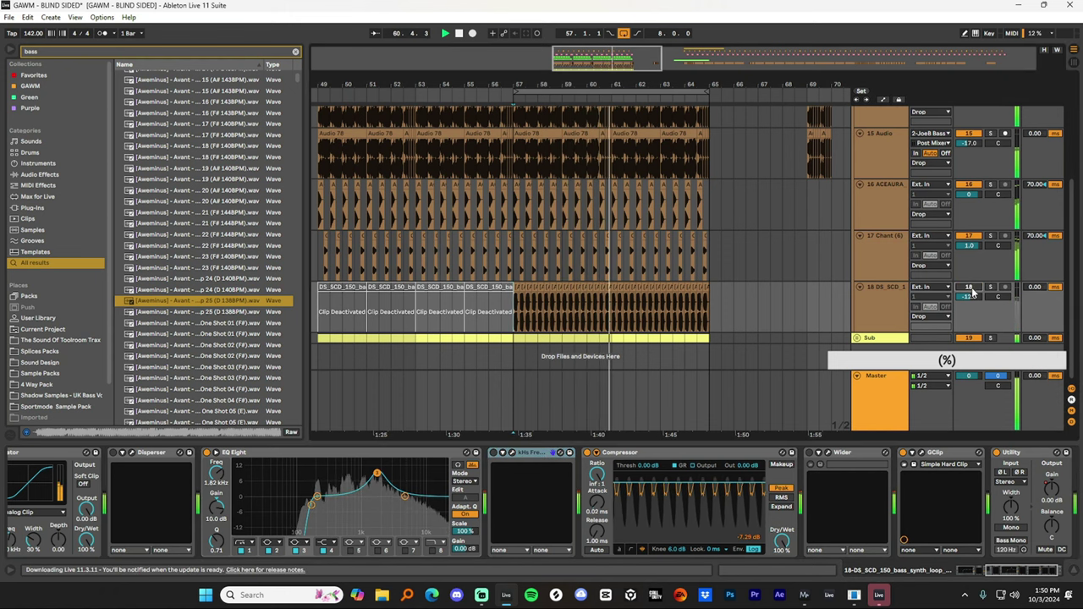
{"action": "left_click", "coordinate": [990, 288]}
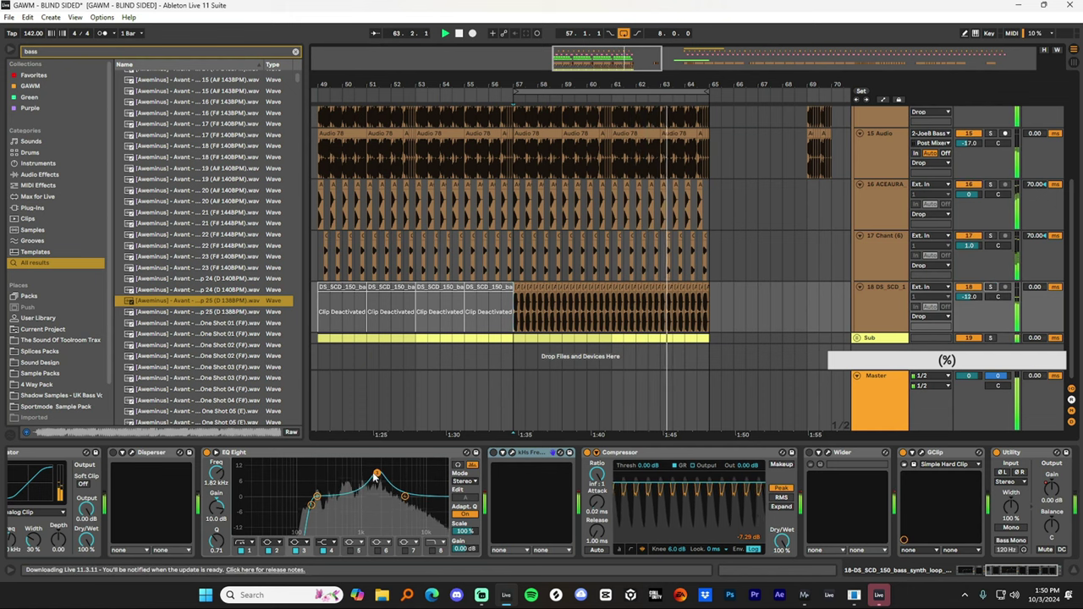
{"action": "mouse_move", "coordinate": [378, 473]}
{"action": "left_mouse_down"}
{"action": "mouse_move", "coordinate": [341, 469]}
{"action": "mouse_move", "coordinate": [367, 476]}
{"action": "left_mouse_up"}
Copy the chopped bass clips of bars 57 to 65 over the deactivated clips in bars 49 to 57 and play them.
{"action": "left_click_drag", "start_coordinate": [513, 324], "coordinate": [436, 315]}
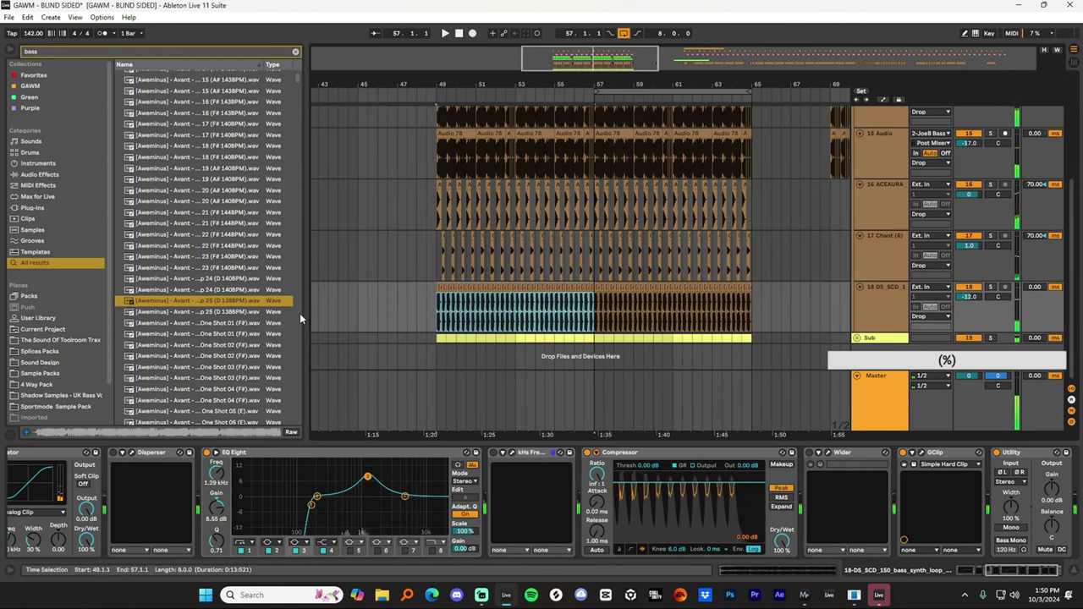
{"action": "left_click", "coordinate": [248, 302]}
{"action": "key", "text": "space"}
{"action": "key", "text": "space"}
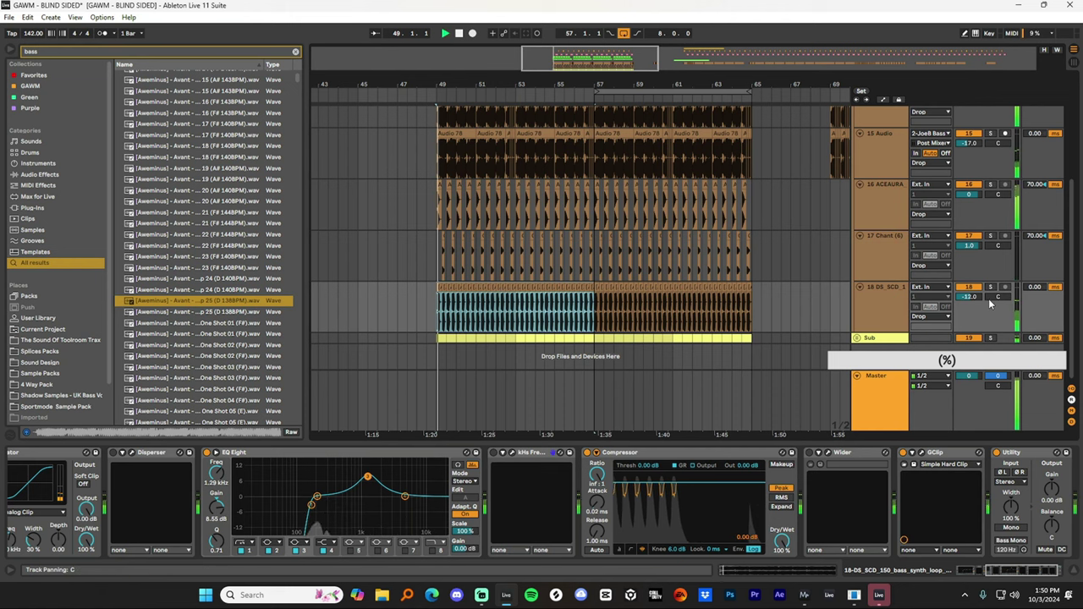
Check track 18 in solo, set its volume to -9 dB and enable its Wider effect.
{"action": "left_click", "coordinate": [992, 289]}
{"action": "left_click", "coordinate": [991, 289]}
{"action": "left_click_drag", "start_coordinate": [965, 298], "coordinate": [966, 290]}
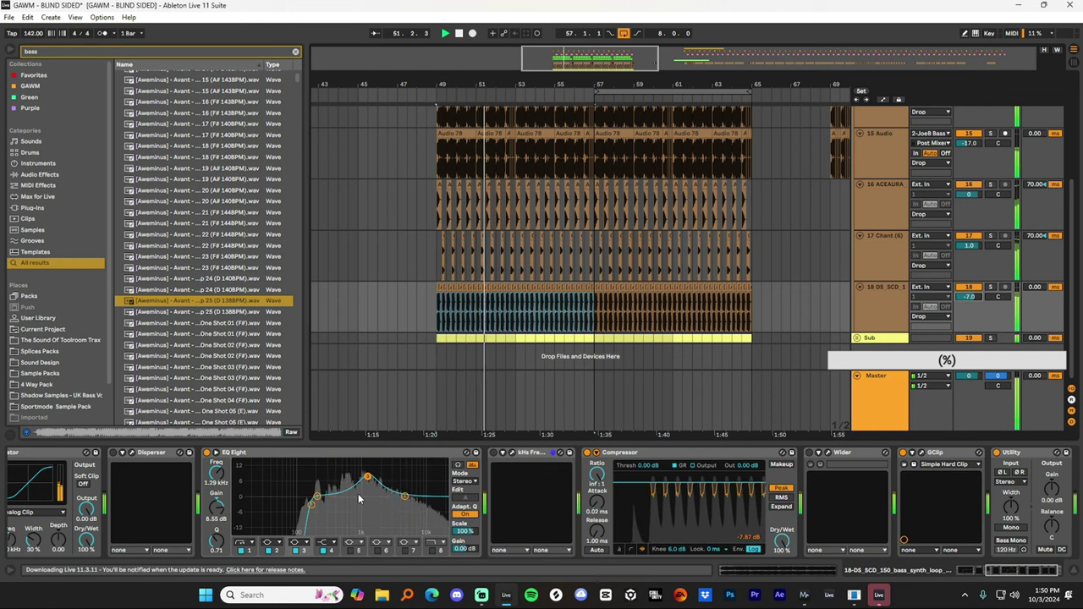
{"action": "left_click", "coordinate": [810, 452]}
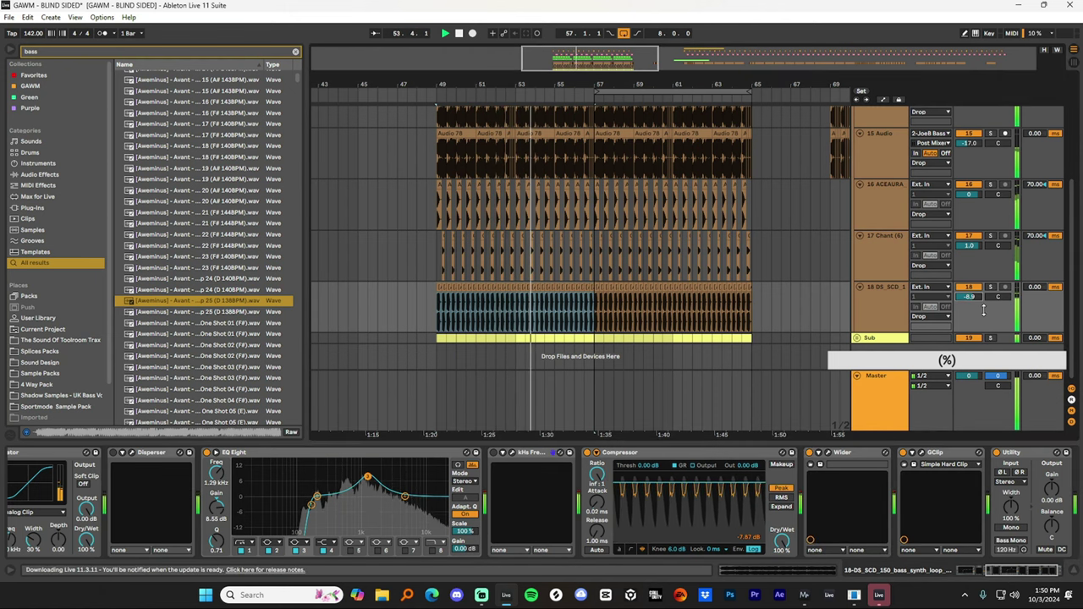
Transpose all the chopped bass clips on track 18 from bar 49 to bar 65 up by 12 semitones and play them.
{"action": "left_click", "coordinate": [755, 315]}
{"action": "mouse_move", "coordinate": [755, 314]}
{"action": "left_mouse_down"}
{"action": "mouse_move", "coordinate": [435, 302]}
{"action": "mouse_move", "coordinate": [739, 305]}
{"action": "left_mouse_up"}
{"action": "key", "text": "space"}
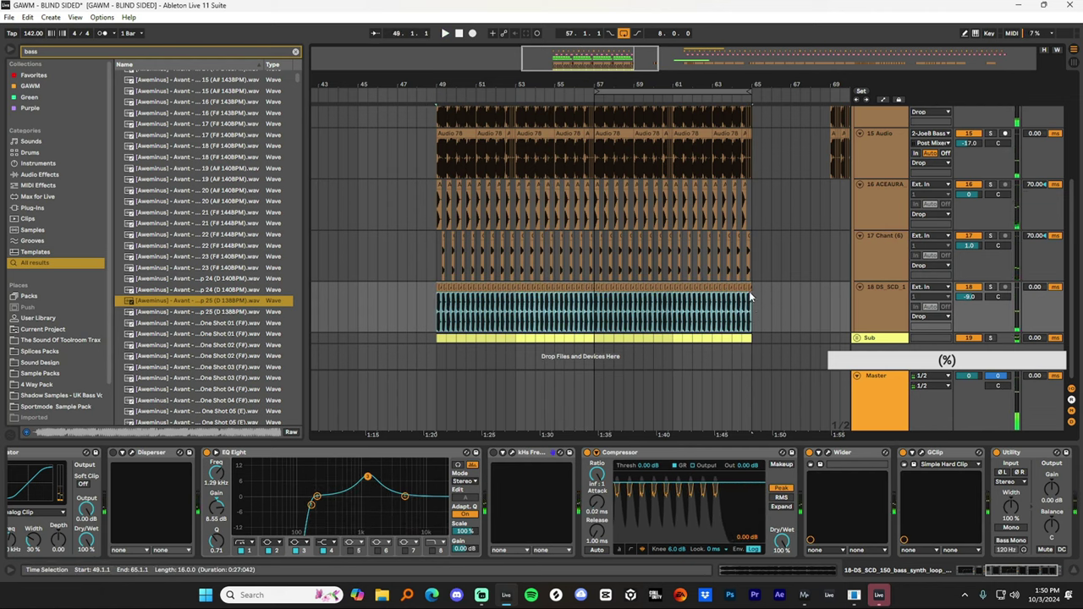
{"action": "key", "text": "shift+Tab"}
{"action": "key", "text": "space"}
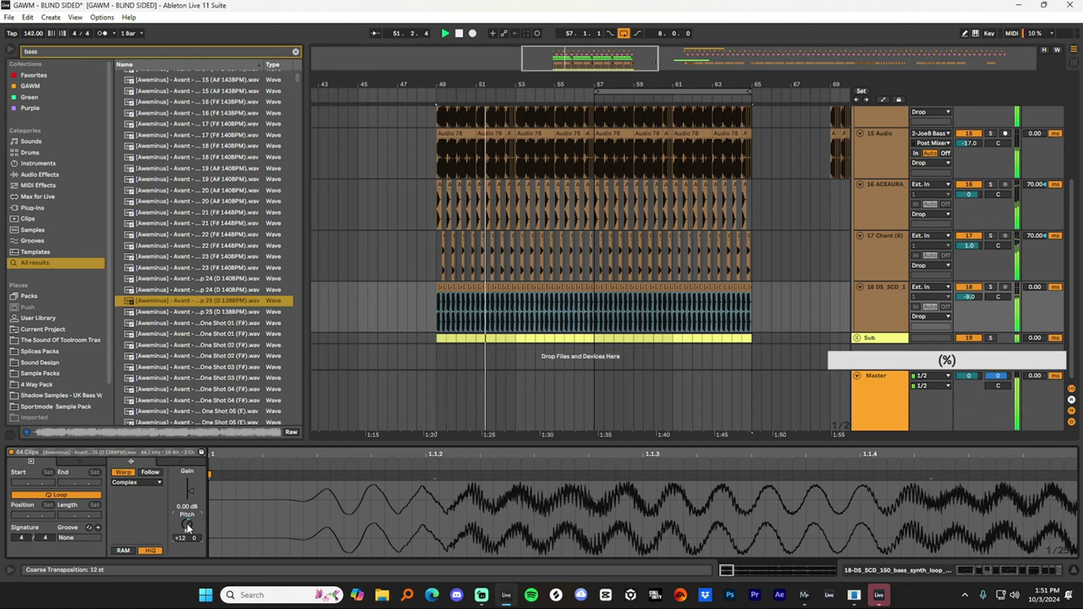
Solo track 18 and copy the ValhallaRoom reverb from track 15 to a spot ahead of track 18's Compressor.
{"action": "left_click", "coordinate": [990, 287]}
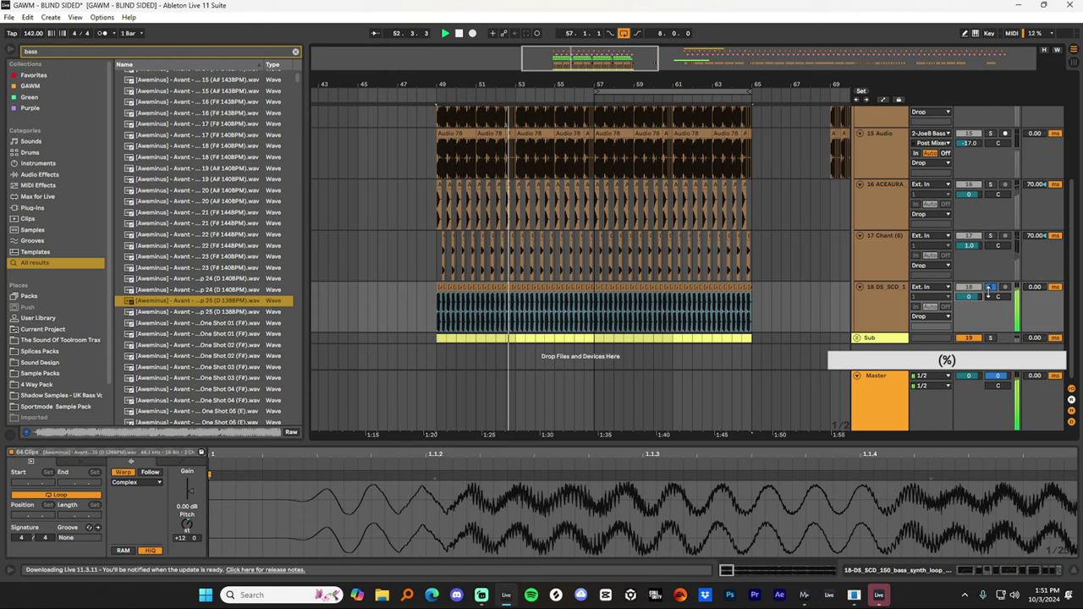
{"action": "scroll", "coordinate": [908, 278], "scroll_direction": "up", "scroll_amount": 3}
{"action": "left_click", "coordinate": [893, 244]}
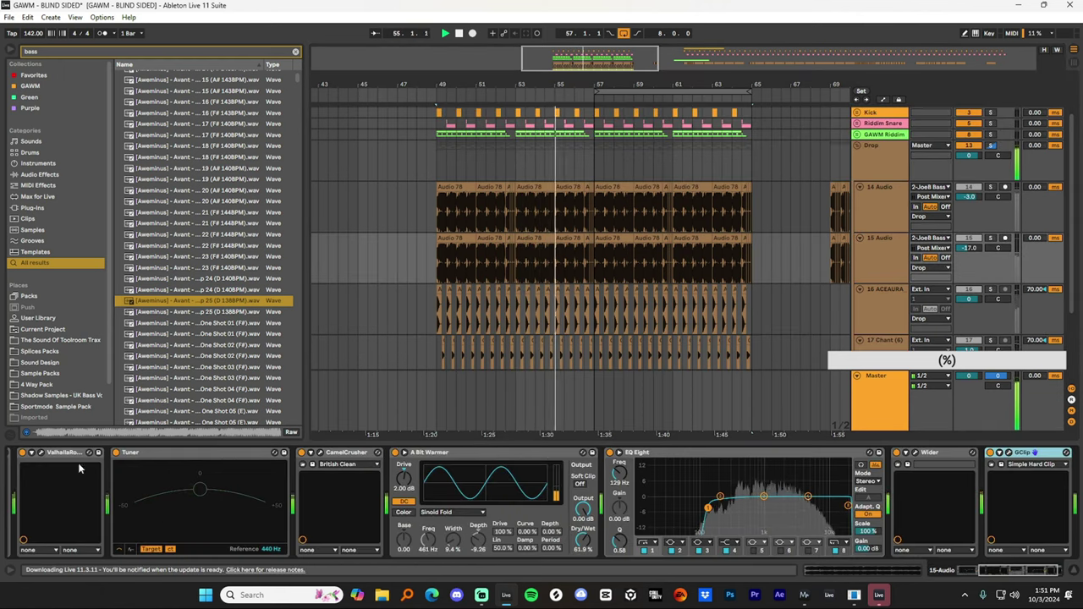
{"action": "scroll", "coordinate": [901, 326], "scroll_direction": "down", "scroll_amount": 3}
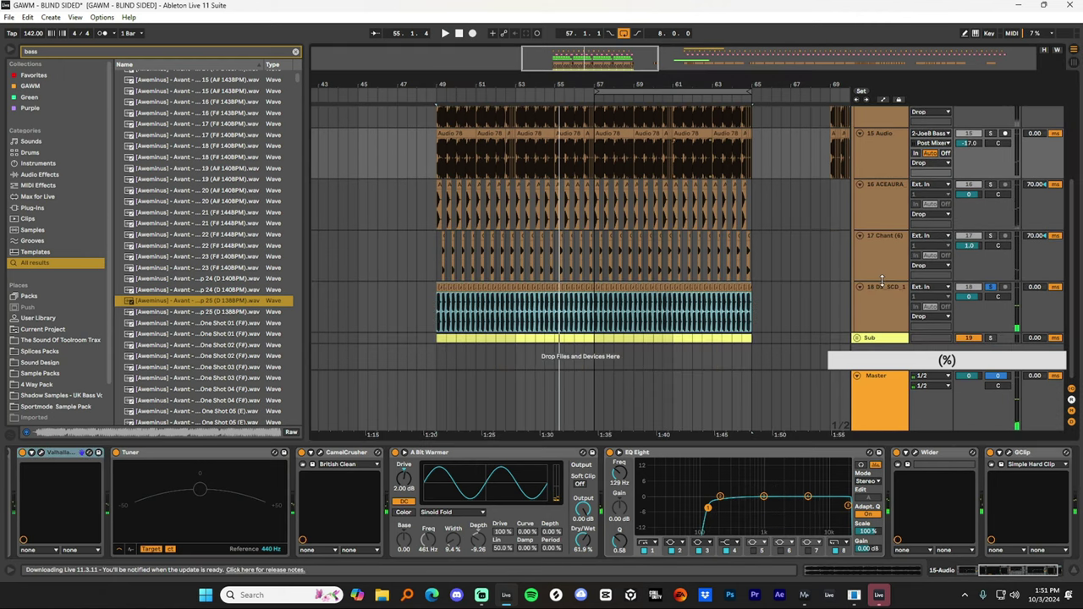
{"action": "left_click", "coordinate": [902, 326]}
{"action": "left_click", "coordinate": [273, 463]}
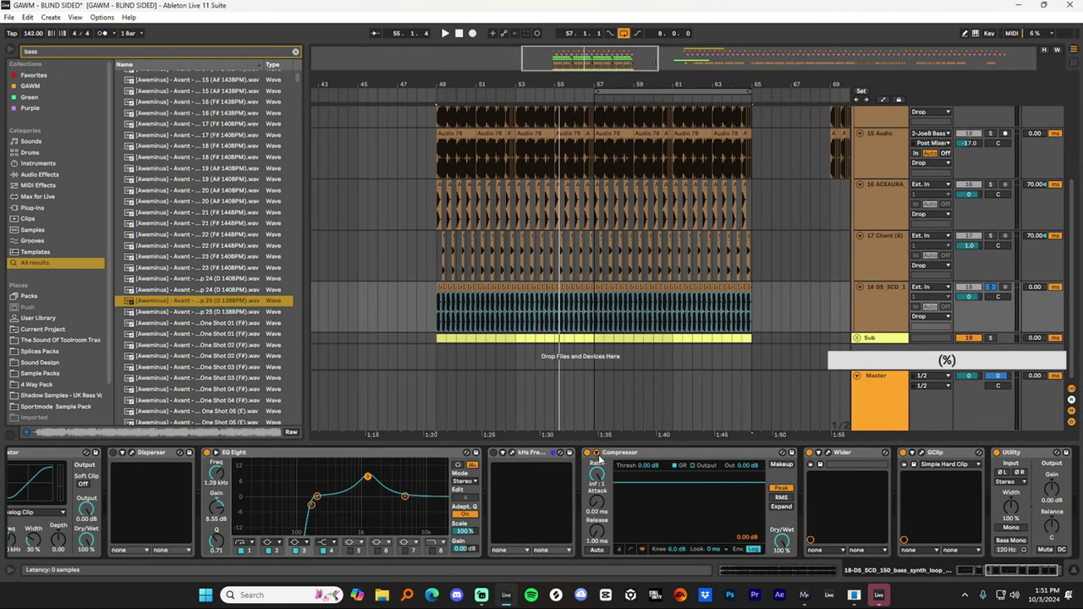
{"action": "left_click", "coordinate": [718, 450]}
{"action": "key", "text": "ctrl+v"}
{"action": "key", "text": "space"}
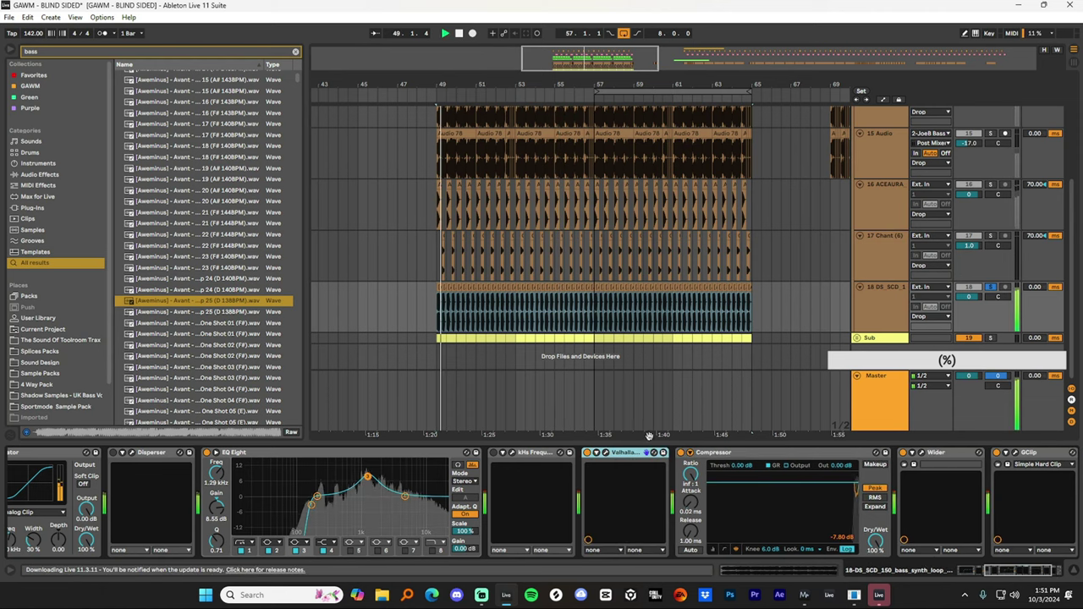
Unsolo track 18, set its ValhallaRoom mix to 34.6 % and set the track's volume to -6 dB.
{"action": "left_click", "coordinate": [653, 453]}
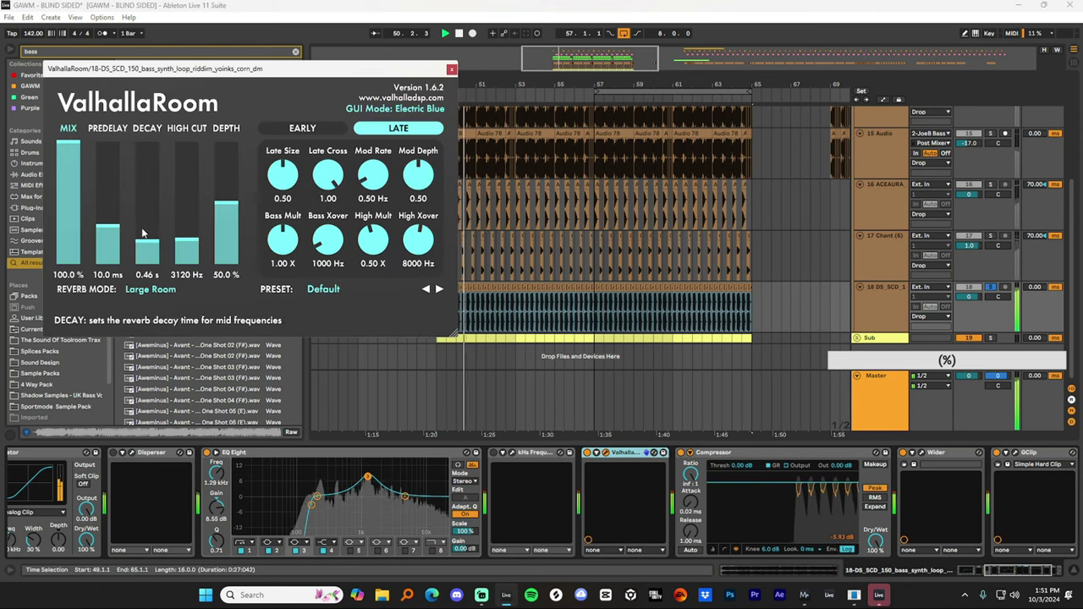
{"action": "left_click", "coordinate": [990, 288]}
{"action": "key", "text": "space"}
{"action": "key", "text": "space"}
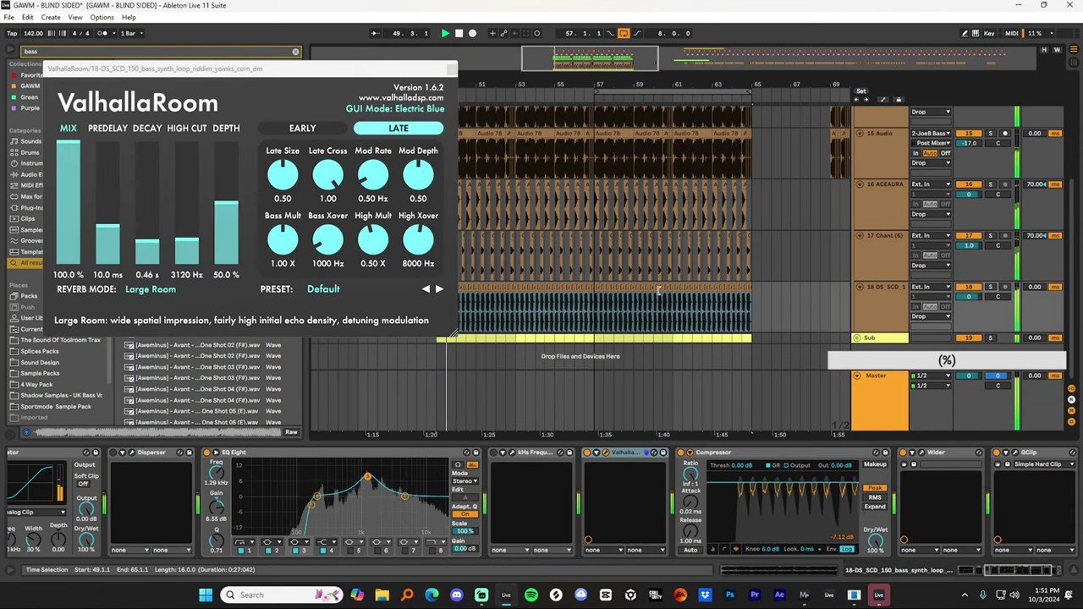
{"action": "left_click", "coordinate": [73, 242]}
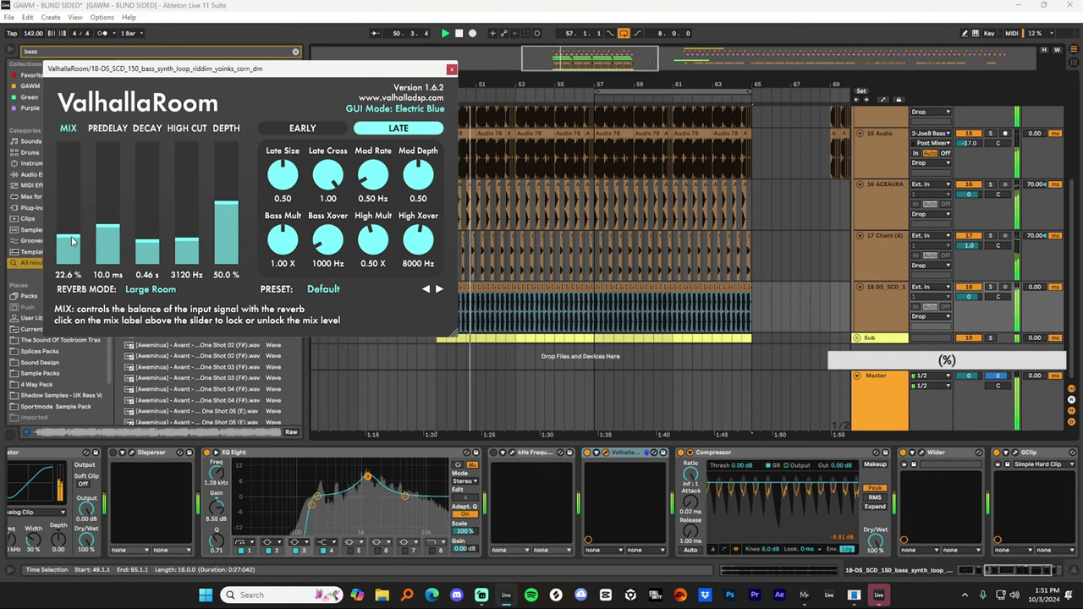
{"action": "left_click_drag", "start_coordinate": [73, 242], "coordinate": [72, 227]}
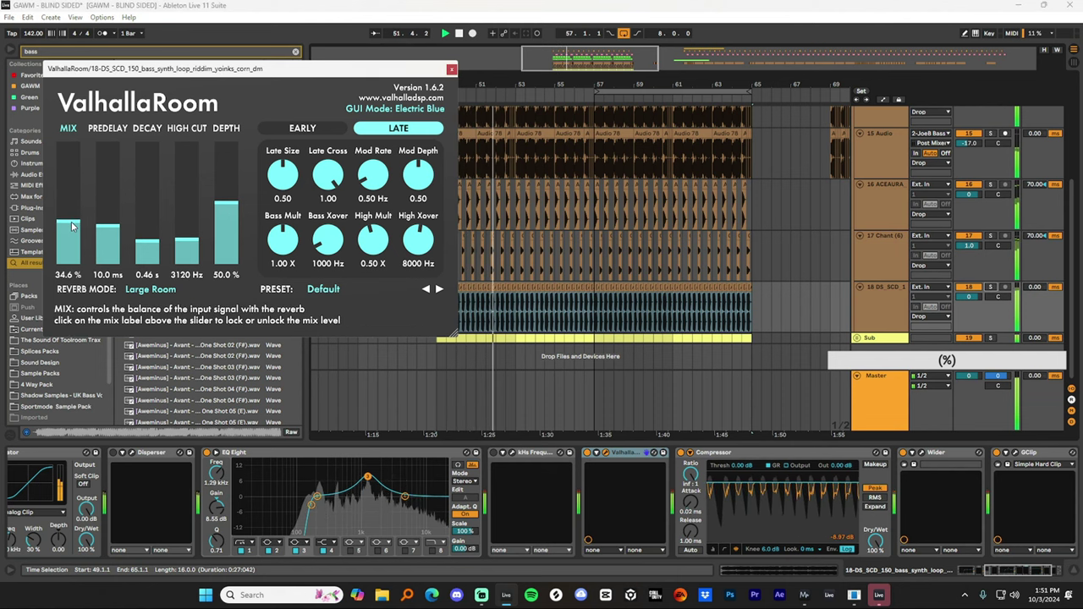
{"action": "left_click", "coordinate": [451, 69]}
{"action": "left_click_drag", "start_coordinate": [960, 297], "coordinate": [958, 303]}
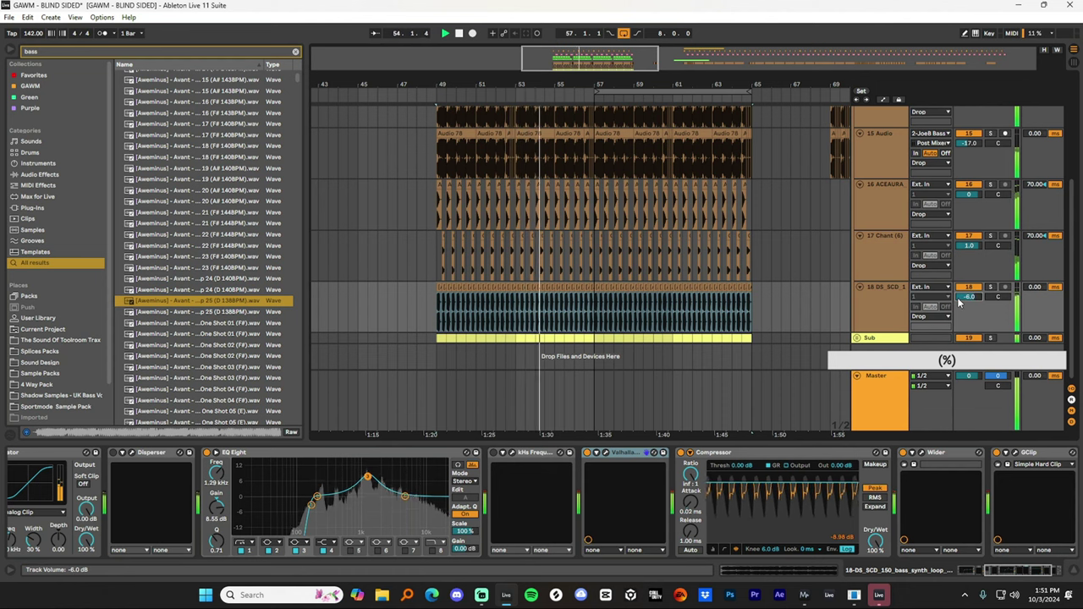
{"action": "scroll", "coordinate": [609, 217], "scroll_direction": "up", "scroll_amount": 3}
{"action": "left_click_drag", "start_coordinate": [604, 212], "coordinate": [448, 228]}
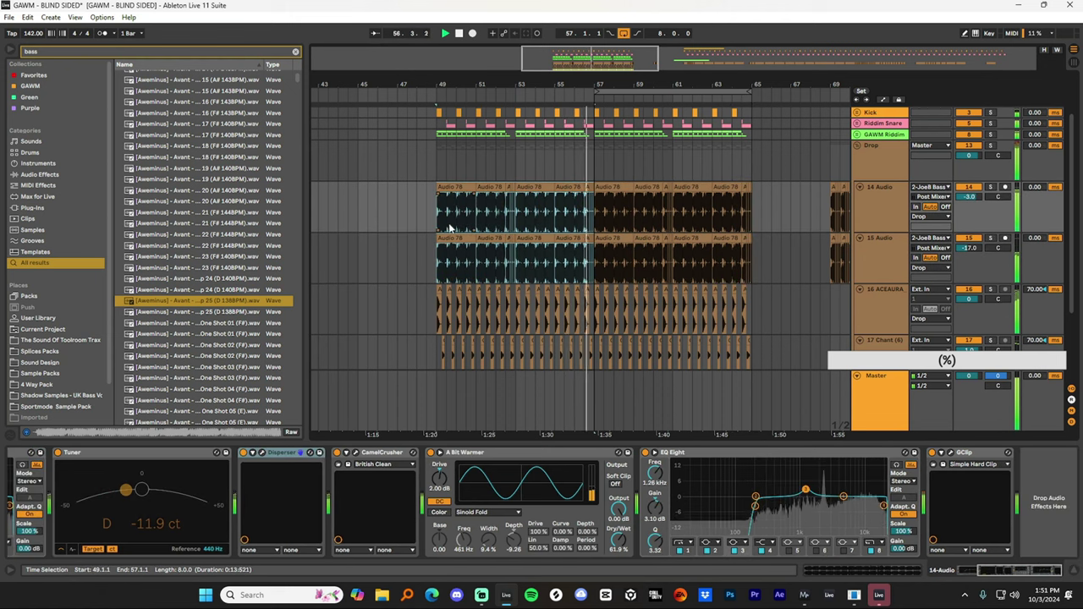
{"action": "left_click_drag", "start_coordinate": [614, 86], "coordinate": [590, 86]}
{"action": "scroll", "coordinate": [719, 201], "scroll_direction": "down", "scroll_amount": 3}
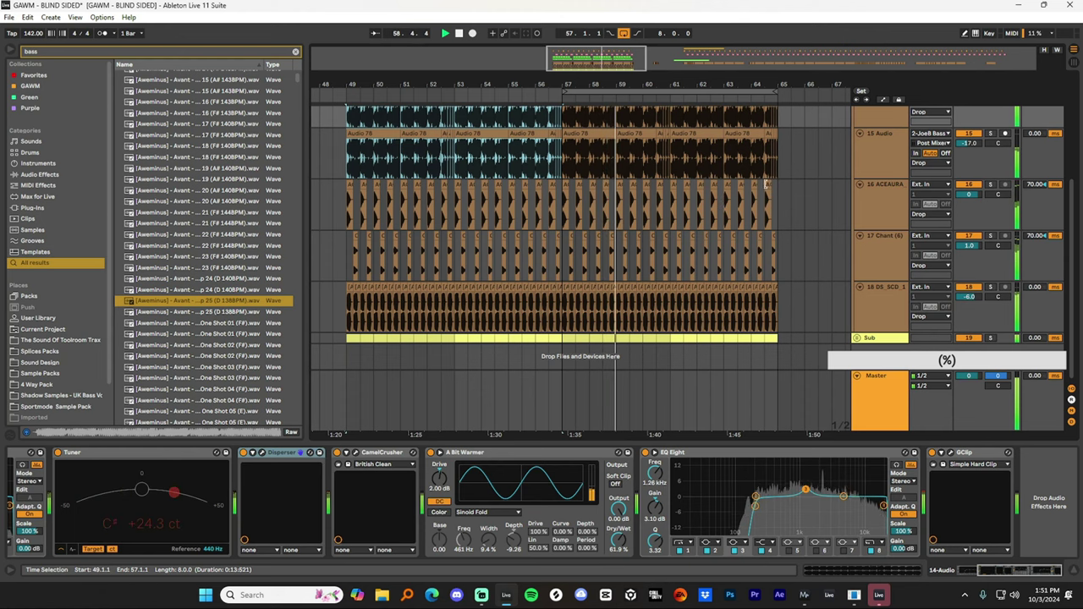
{"action": "scroll", "coordinate": [776, 247], "scroll_direction": "up", "scroll_amount": 1}
{"action": "scroll", "coordinate": [796, 296], "scroll_direction": "down", "scroll_amount": 2}
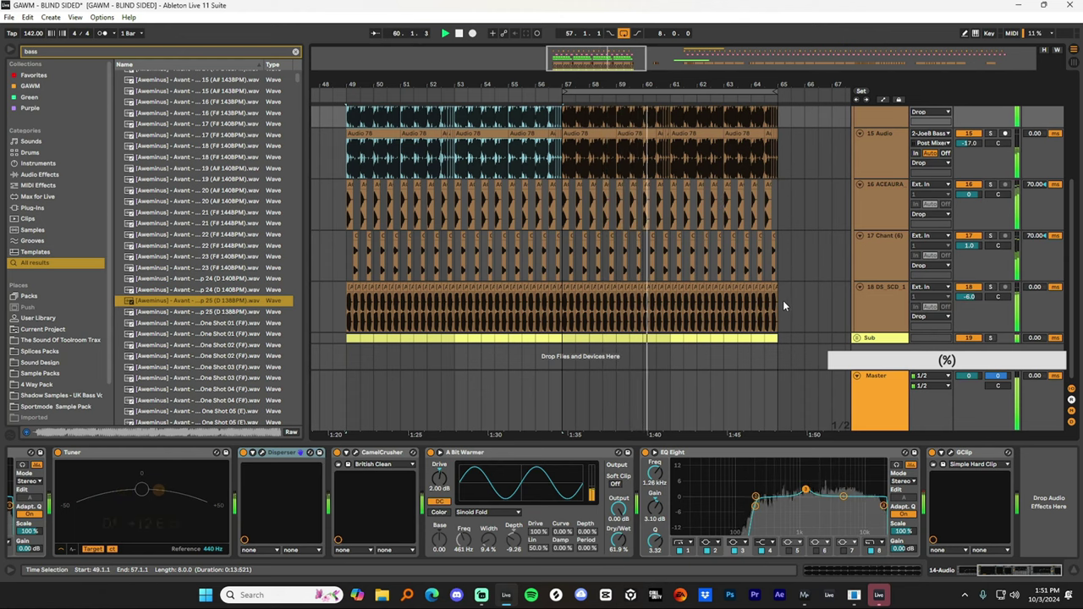
Set the bass clips of bars 57 to 65 to 0 st transposition, and give track 18 a -9 dB volume and 20 ms delay.
{"action": "left_click_drag", "start_coordinate": [780, 306], "coordinate": [564, 306]}
{"action": "key", "text": "shift+Tab"}
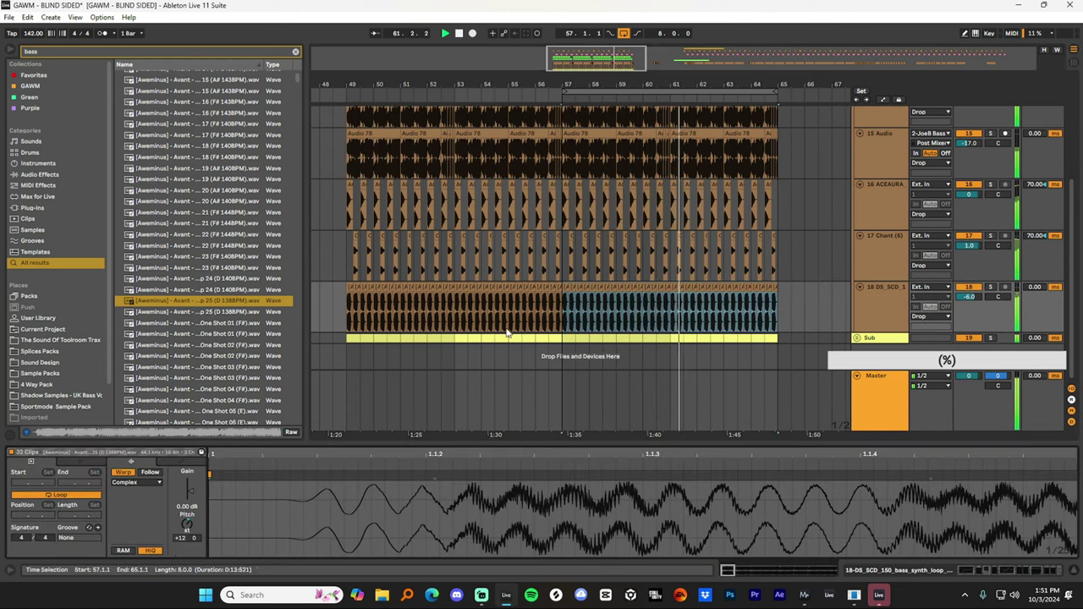
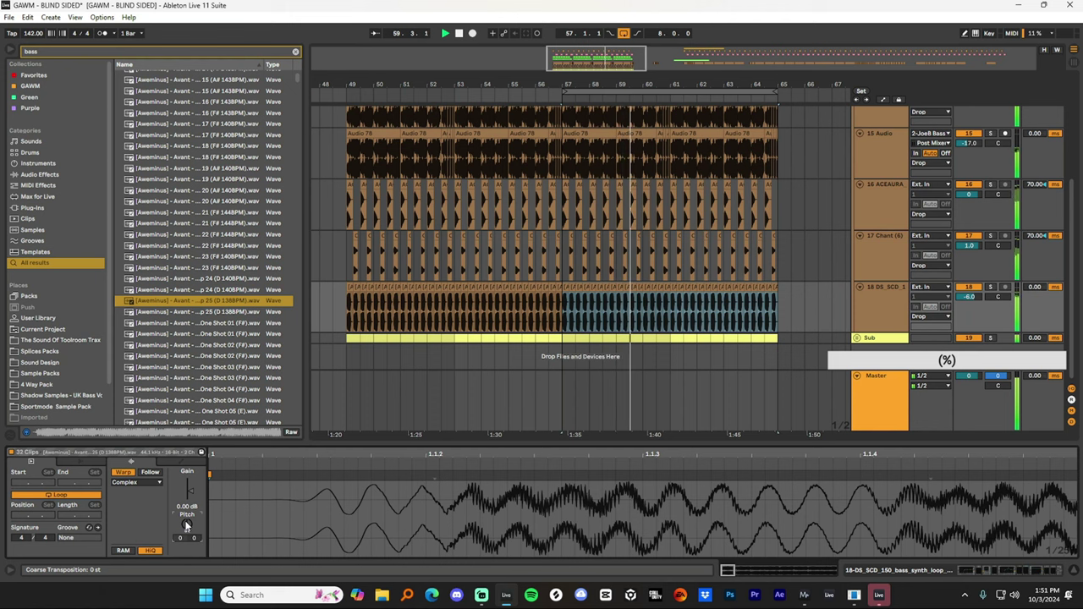
{"action": "mouse_move", "coordinate": [352, 84]}
{"action": "left_mouse_down"}
{"action": "mouse_move", "coordinate": [352, 190]}
{"action": "mouse_move", "coordinate": [355, 75]}
{"action": "left_mouse_up"}
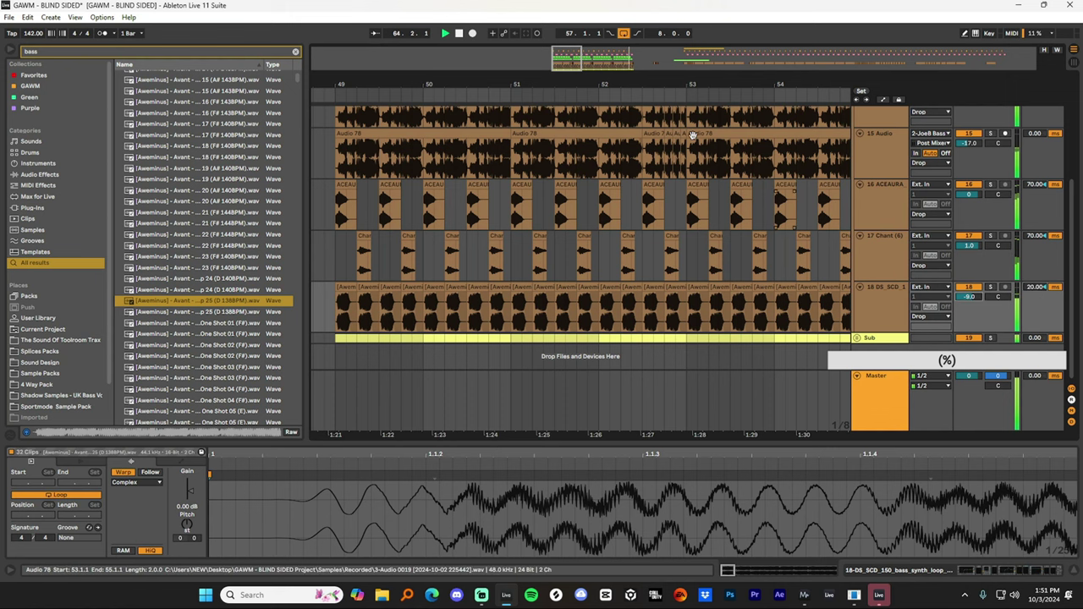
{"action": "left_click_drag", "start_coordinate": [694, 84], "coordinate": [508, 17]}
{"action": "key", "text": "space"}
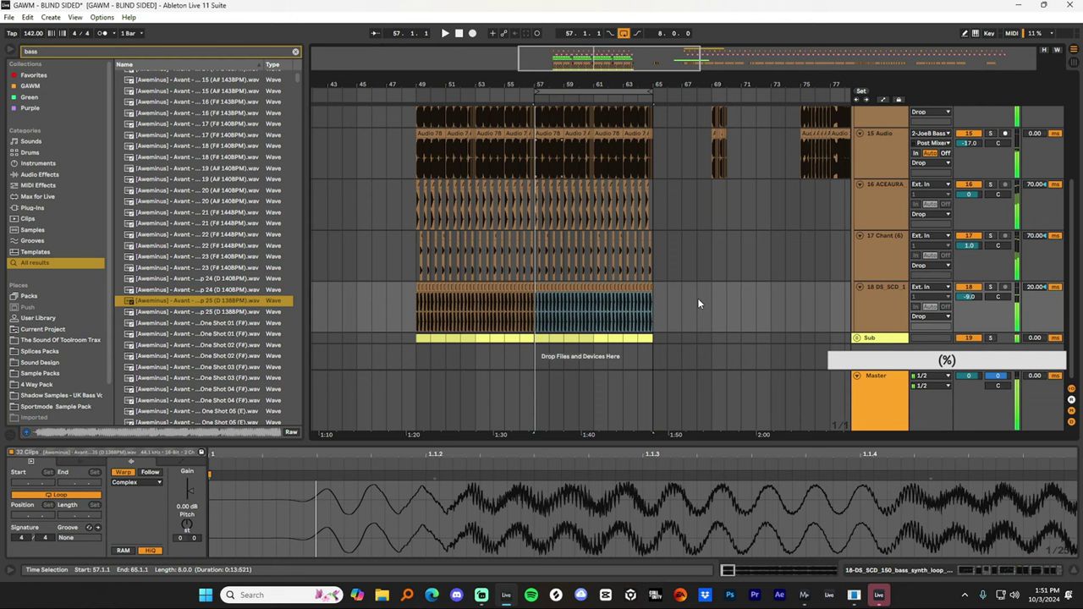
Replace the last two one-beat bass clips before bar 65 with one stretched two-beat fill clip from 64.3.1 to 65.1.1.
{"action": "left_click", "coordinate": [650, 287]}
{"action": "left_click_drag", "start_coordinate": [657, 89], "coordinate": [787, 246]}
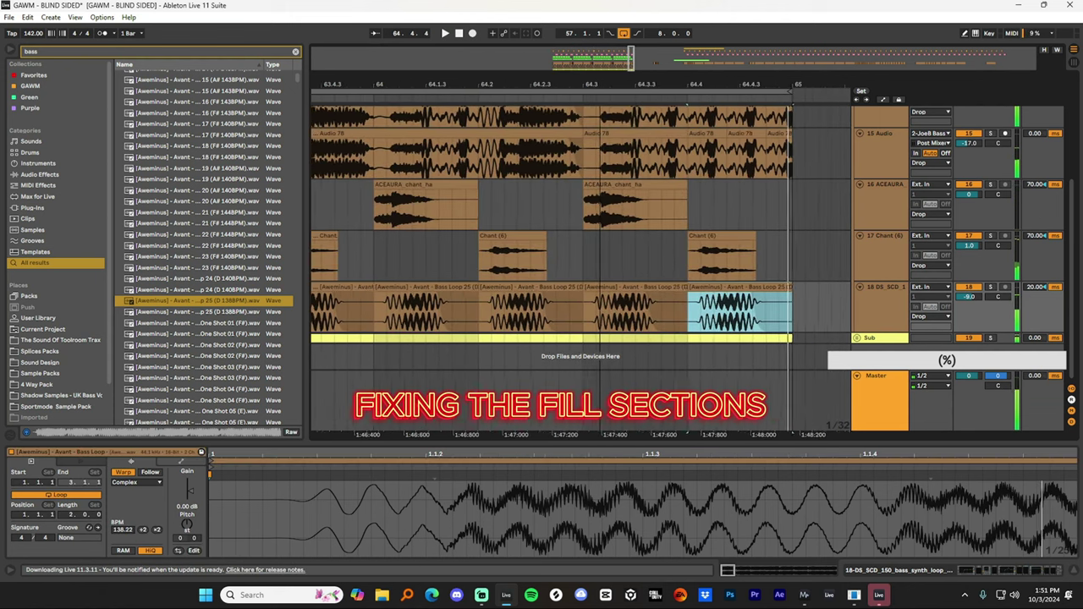
{"action": "left_click", "coordinate": [665, 287]}
{"action": "left_click_drag", "start_coordinate": [671, 287], "coordinate": [728, 296]}
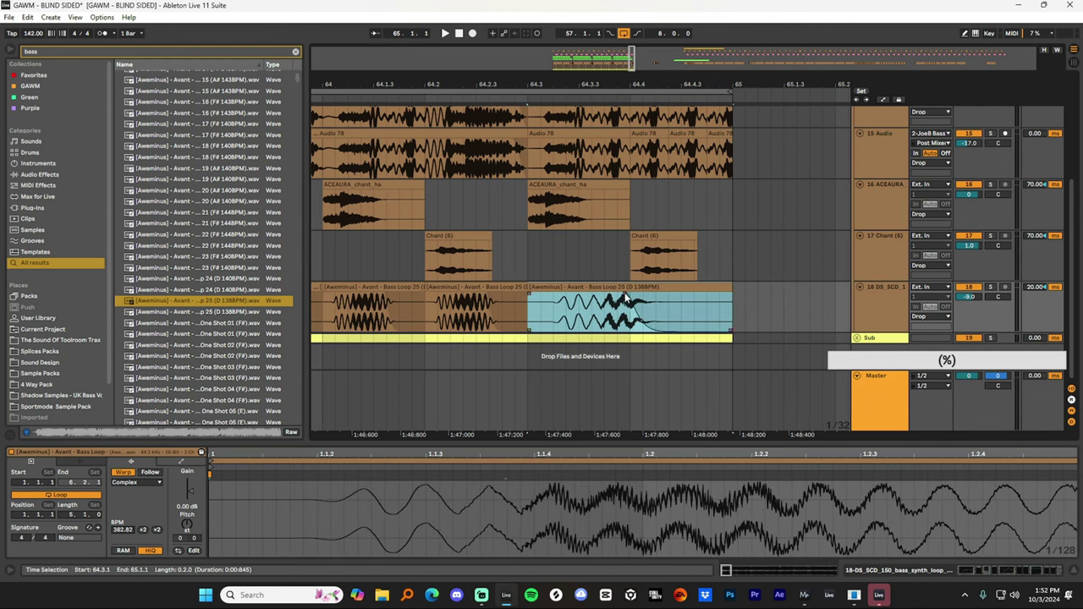
Shift the sample inside the two-beat fill clip to start at 1.1.3 and shorten the clip's fade-out.
{"action": "key", "text": "space"}
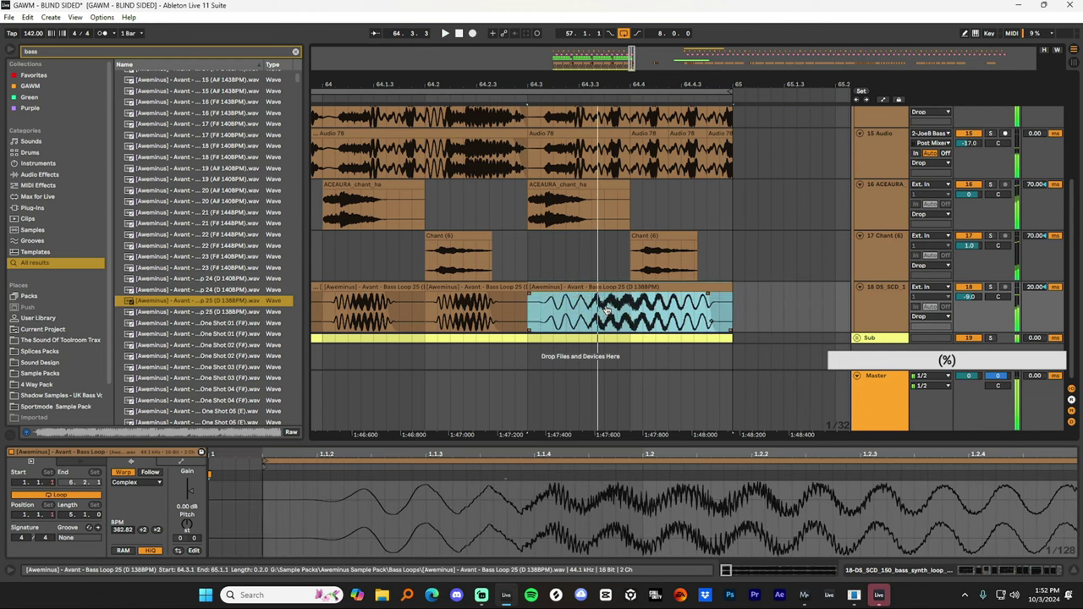
{"action": "key", "text": "space"}
{"action": "left_click_drag", "start_coordinate": [607, 311], "coordinate": [584, 294]}
{"action": "key", "text": "space"}
{"action": "key", "text": "space"}
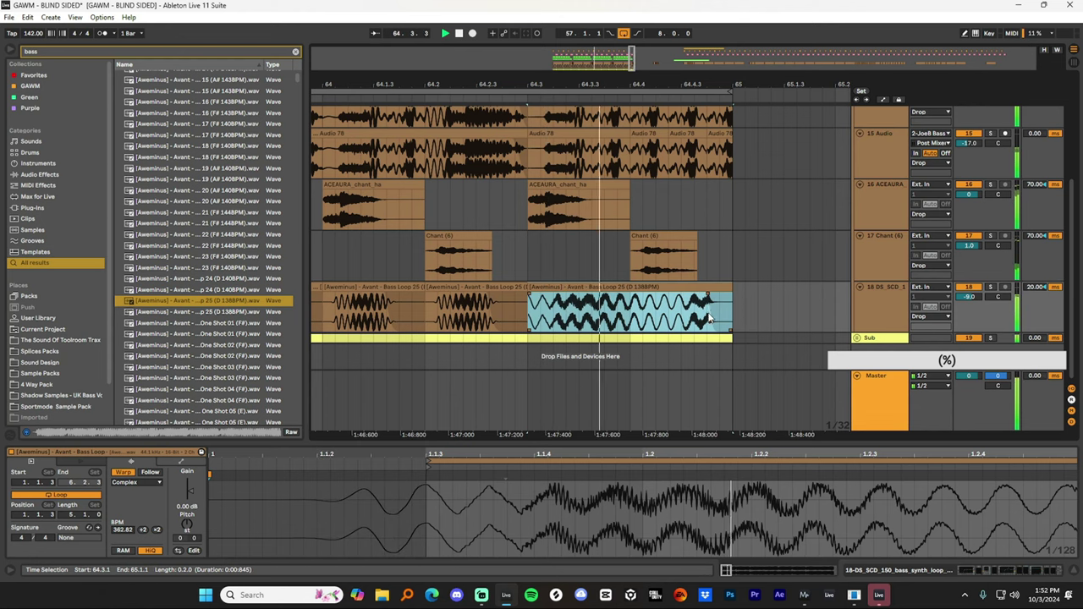
{"action": "left_click_drag", "start_coordinate": [707, 297], "coordinate": [729, 297]}
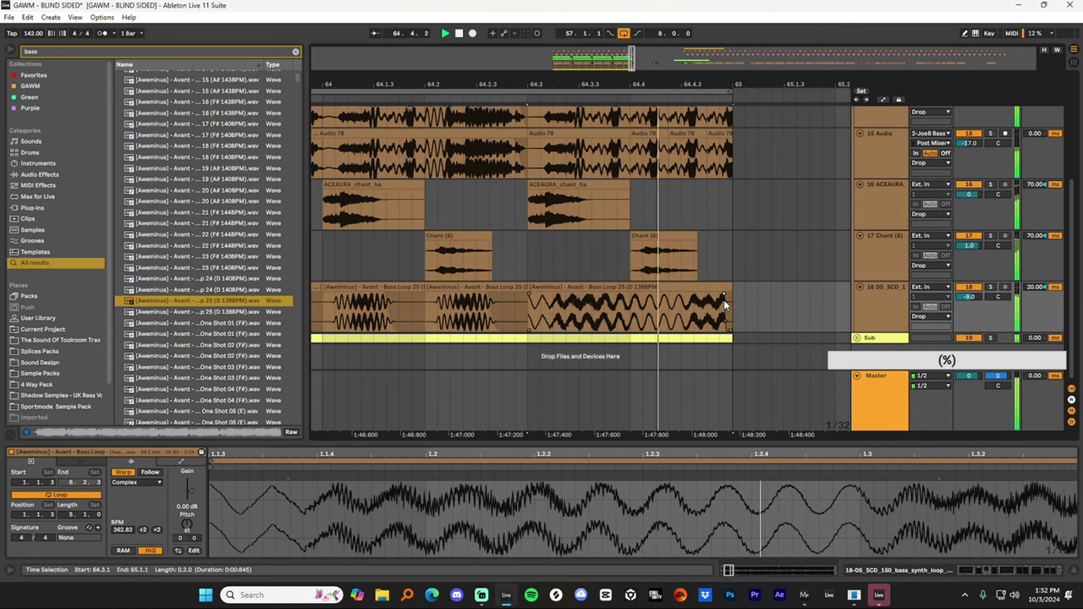
Copy the two-beat bass fill clip to 60.3.1, ending at bar 61 on track 18.
{"action": "left_click", "coordinate": [659, 289]}
{"action": "left_click_drag", "start_coordinate": [622, 85], "coordinate": [694, 19]}
{"action": "left_click_drag", "start_coordinate": [566, 86], "coordinate": [651, 72]}
{"action": "left_click", "coordinate": [643, 311]}
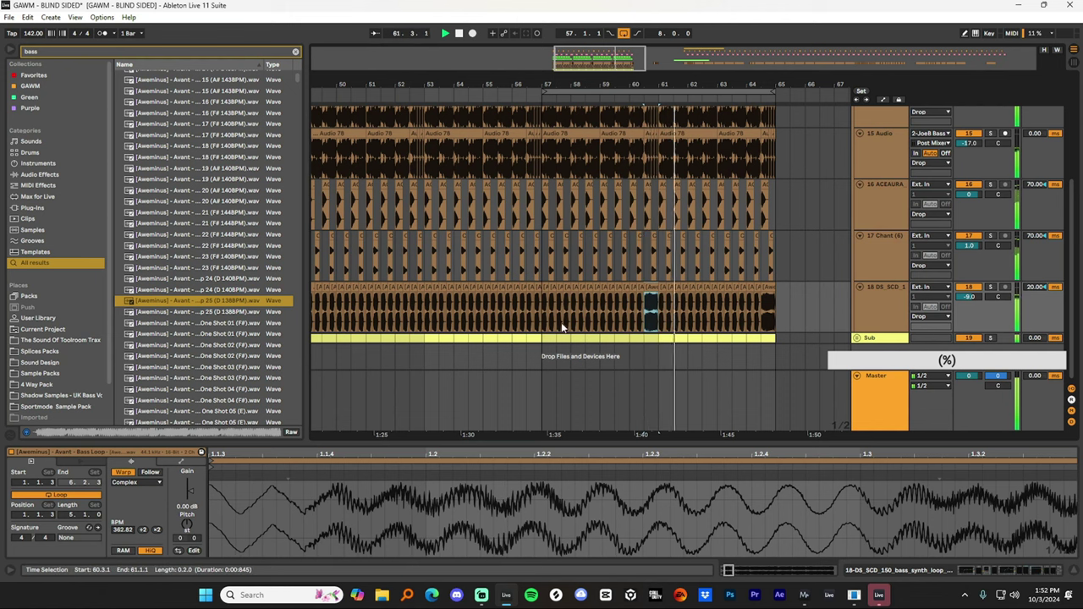
Copy track 18's bass pattern with its fills from bars 57 to 65 and paste it at bar 49.
{"action": "left_click_drag", "start_coordinate": [544, 310], "coordinate": [769, 313]}
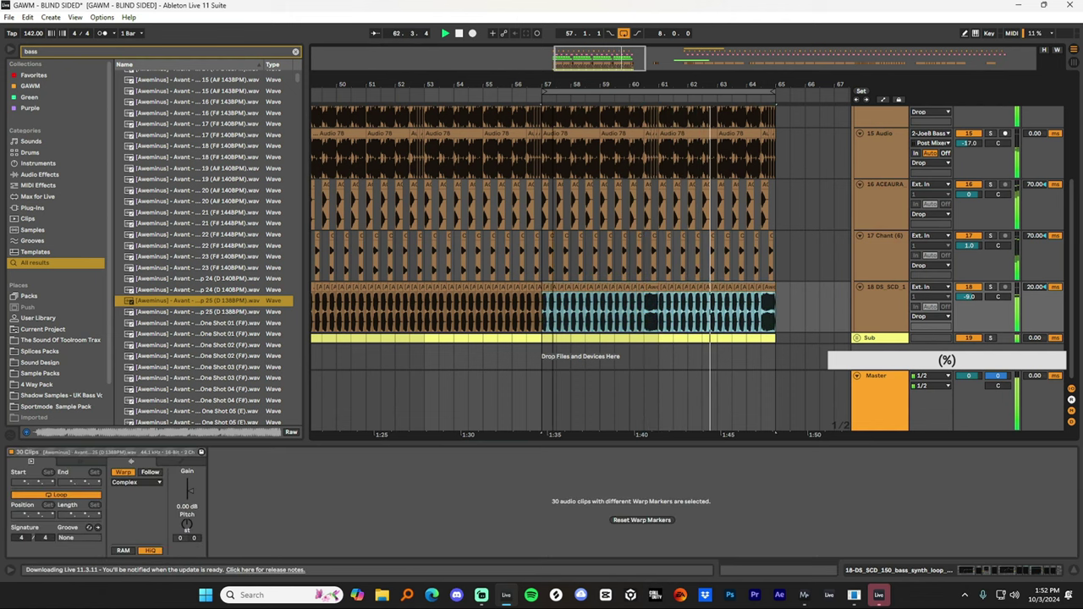
{"action": "left_click_drag", "start_coordinate": [593, 84], "coordinate": [677, 66]}
{"action": "left_click", "coordinate": [483, 311]}
{"action": "key", "text": "ctrl+v"}
Set the bass fill clip at 56.3.1 to Beats warp mode with Preserve at 1/8.
{"action": "left_click", "coordinate": [636, 289]}
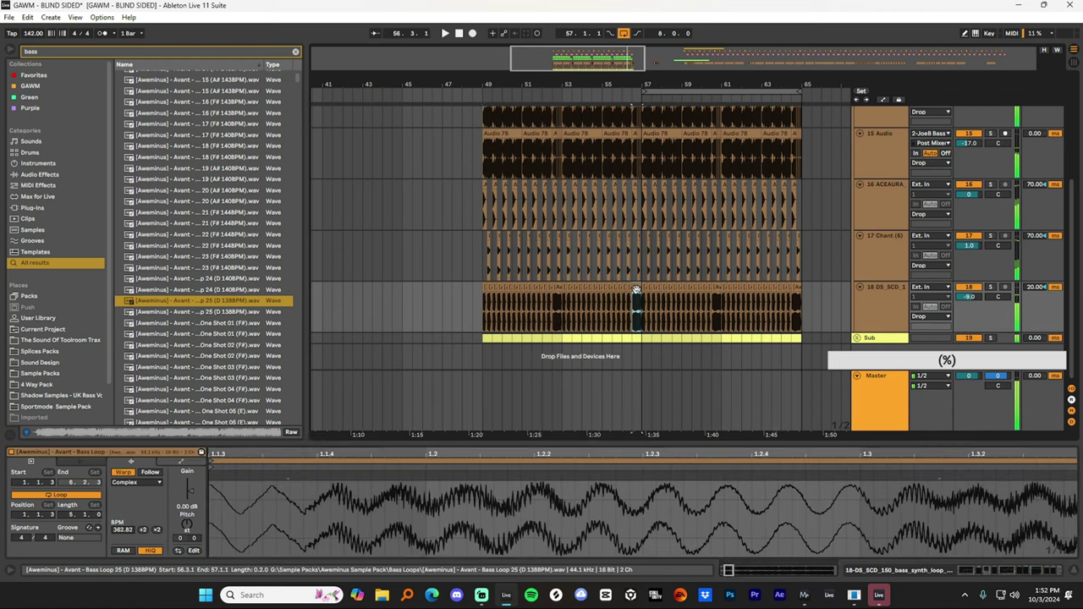
{"action": "key", "text": "space"}
{"action": "left_click", "coordinate": [143, 483]}
{"action": "left_click", "coordinate": [121, 491]}
{"action": "key", "text": "space"}
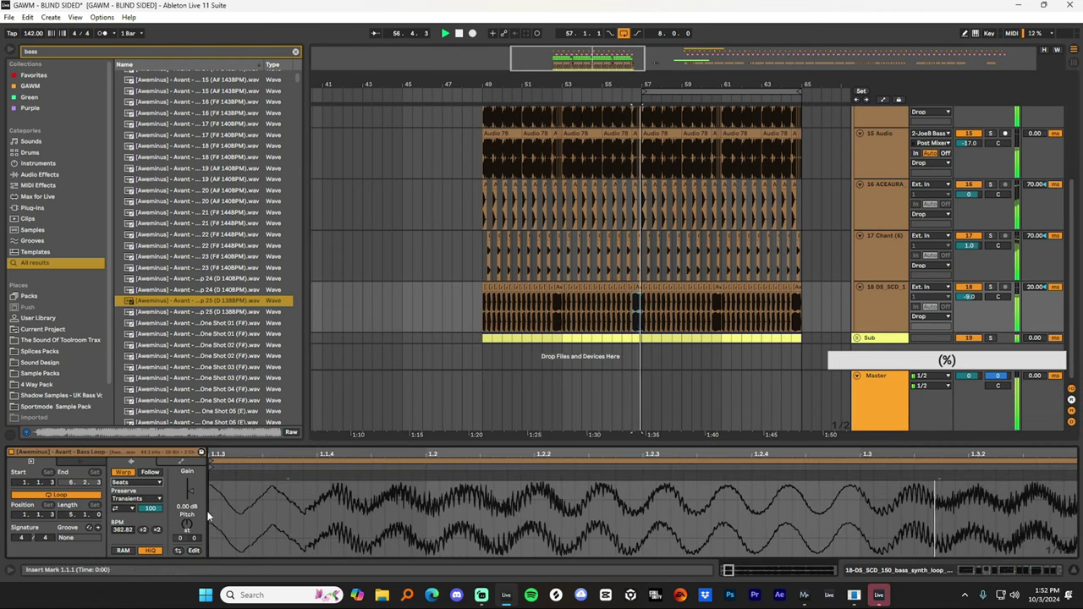
{"action": "left_click", "coordinate": [136, 498]}
{"action": "left_click", "coordinate": [143, 531]}
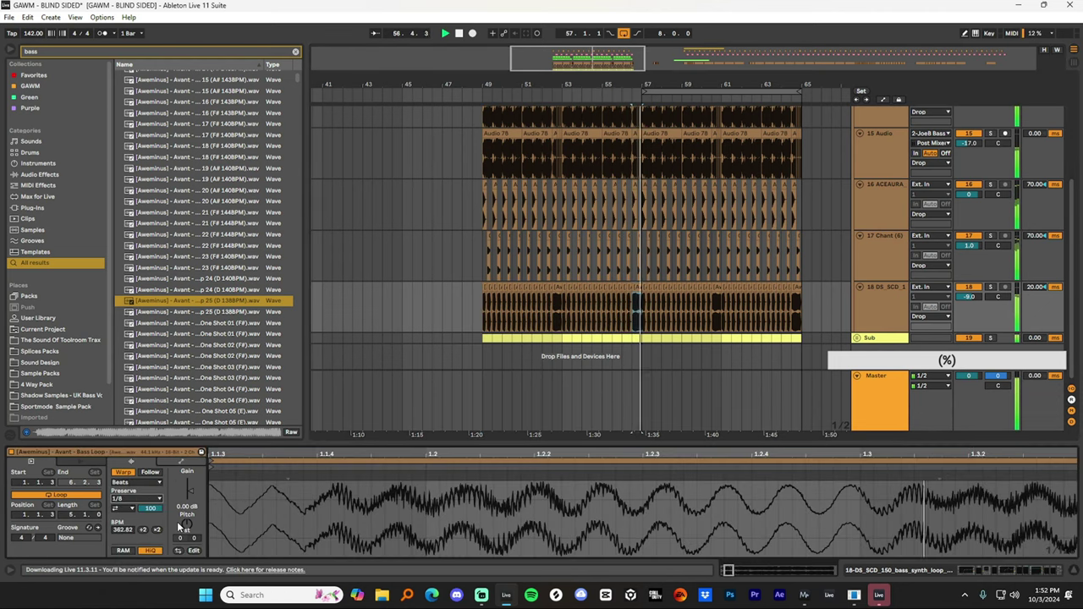
Set the bass fill clip at 56.3.1 to Preserve 1/16 with transient looping off, and transpose it up 12 semitones.
{"action": "left_click", "coordinate": [135, 499]}
{"action": "left_click", "coordinate": [140, 537]}
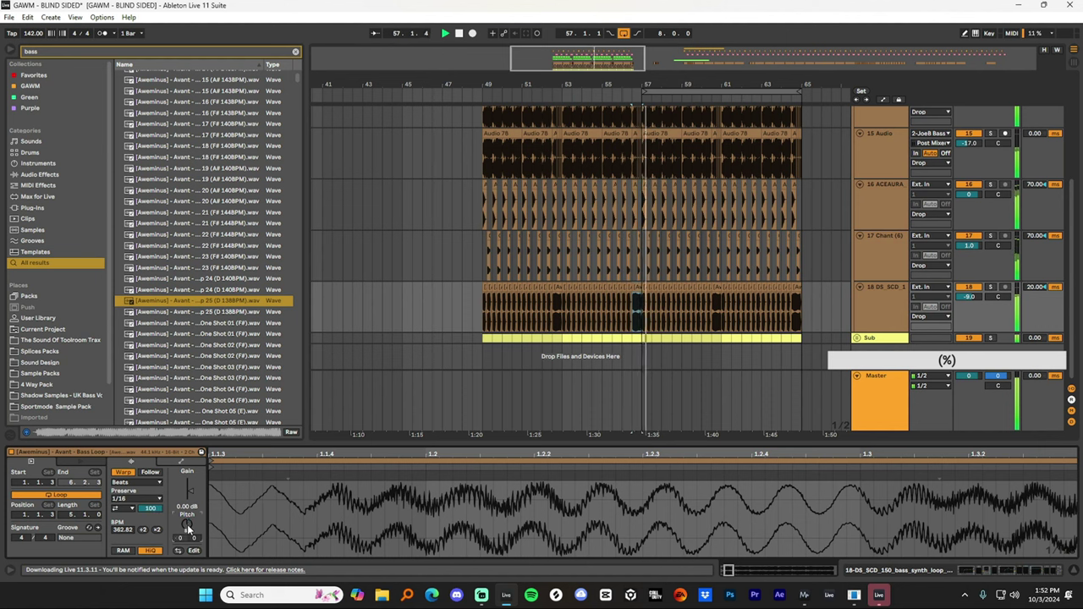
{"action": "left_click", "coordinate": [124, 510]}
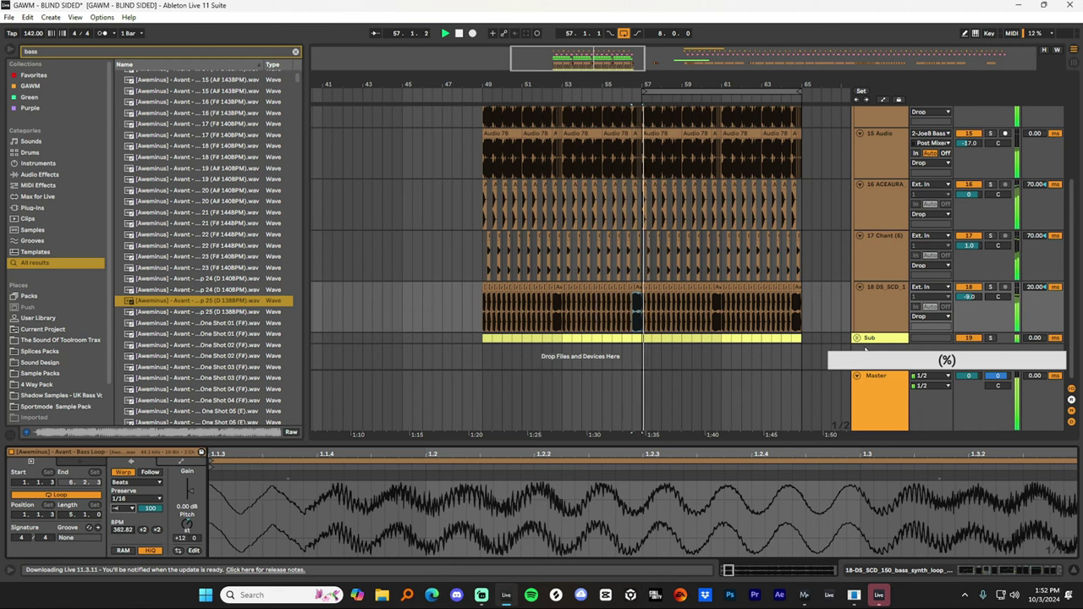
Set the 56.3.1 bass fill clip's Preserve to 1/32 and audition it with track 18 soloed.
{"action": "left_click", "coordinate": [991, 286]}
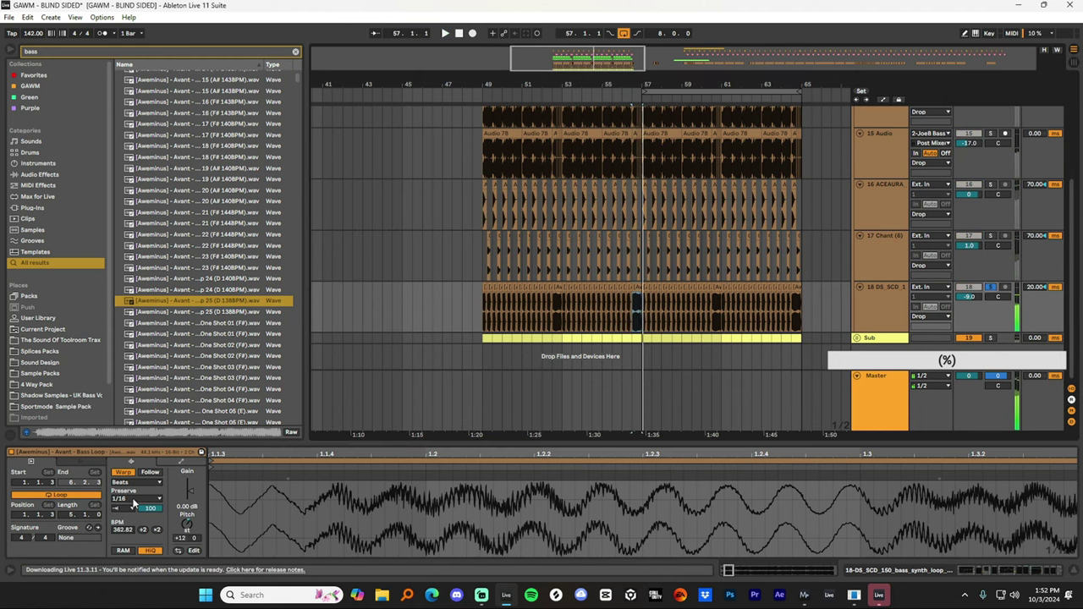
{"action": "left_click", "coordinate": [134, 500]}
{"action": "left_click", "coordinate": [138, 544]}
{"action": "key", "text": "space"}
{"action": "left_click", "coordinate": [134, 501]}
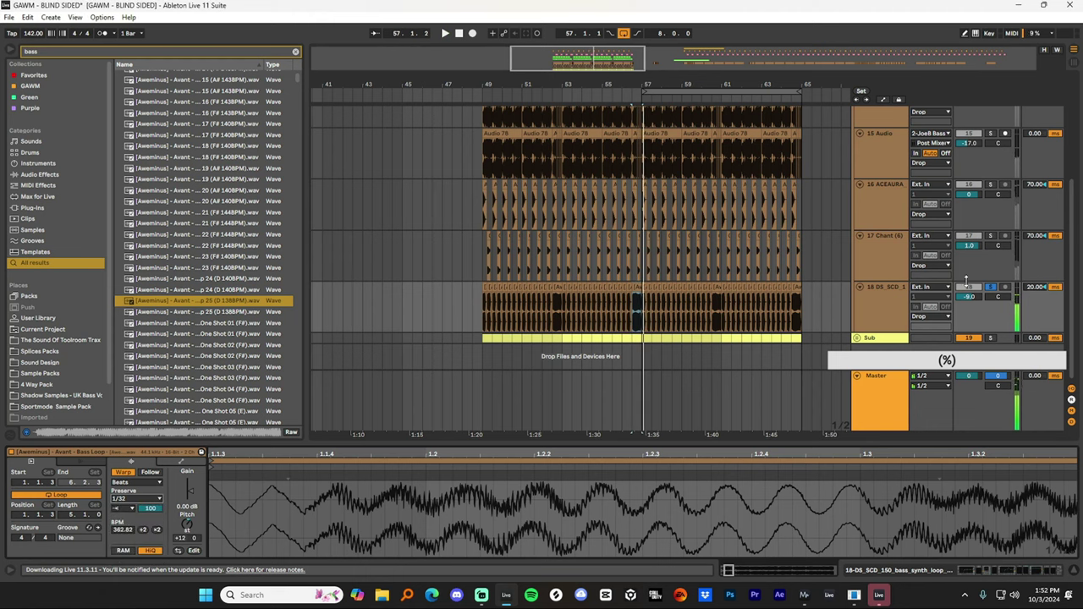
{"action": "left_click", "coordinate": [991, 287]}
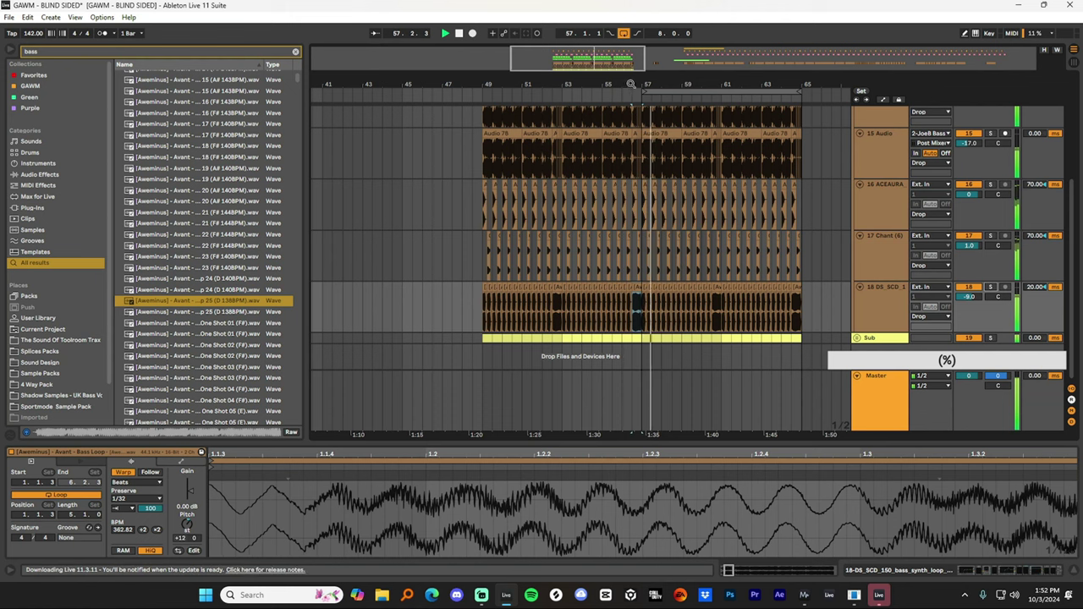
Set the bass fill clip at 52.3.1 on track 18 to Beats warp mode with Preserve at Transients.
{"action": "left_click_drag", "start_coordinate": [630, 84], "coordinate": [665, 194]}
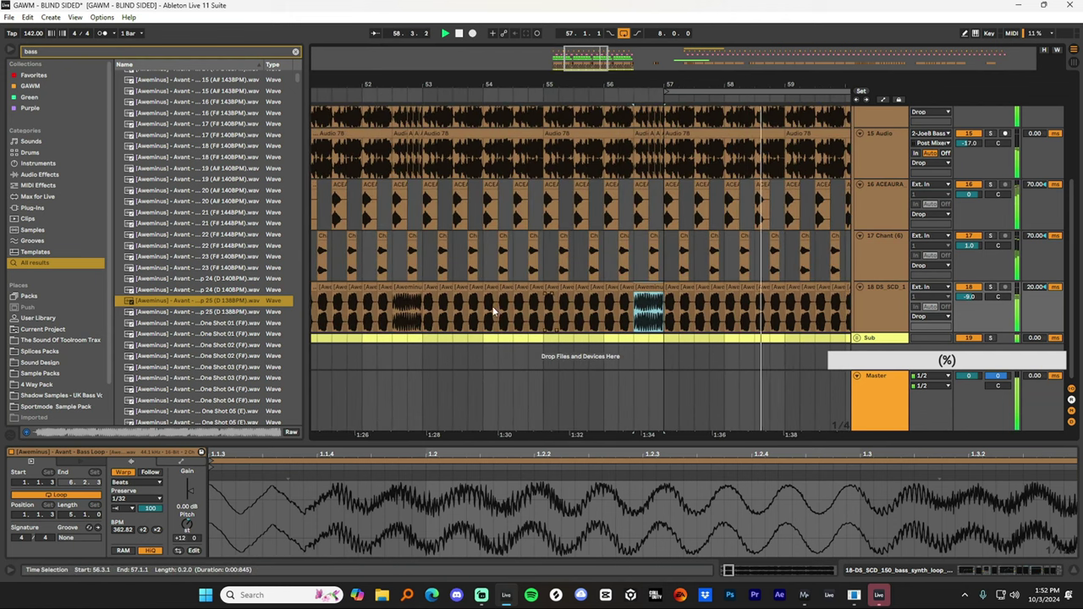
{"action": "left_click", "coordinate": [407, 287]}
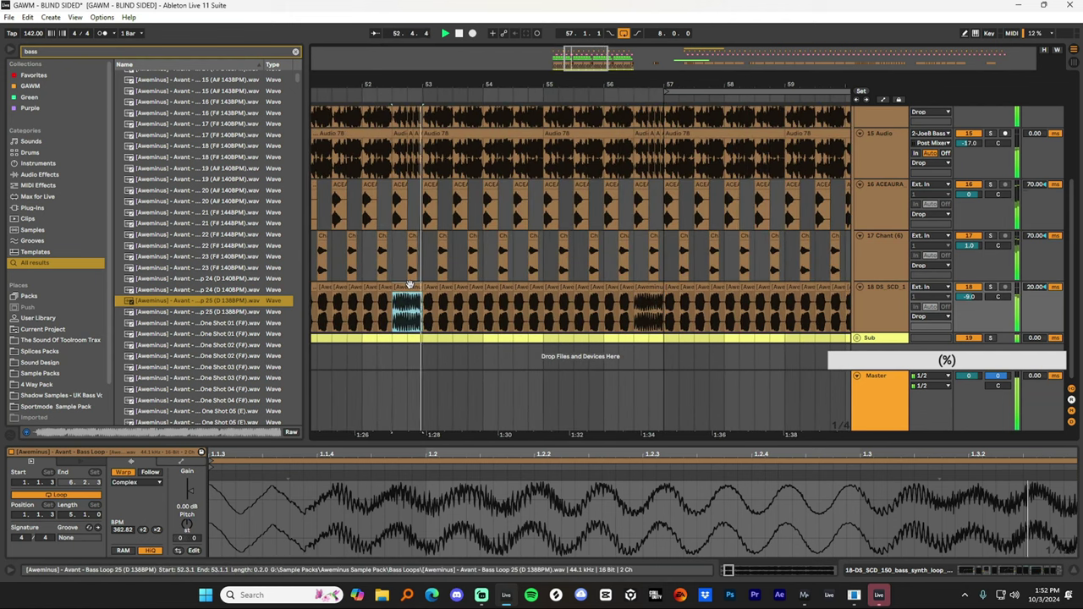
{"action": "left_click_drag", "start_coordinate": [455, 92], "coordinate": [497, 85]}
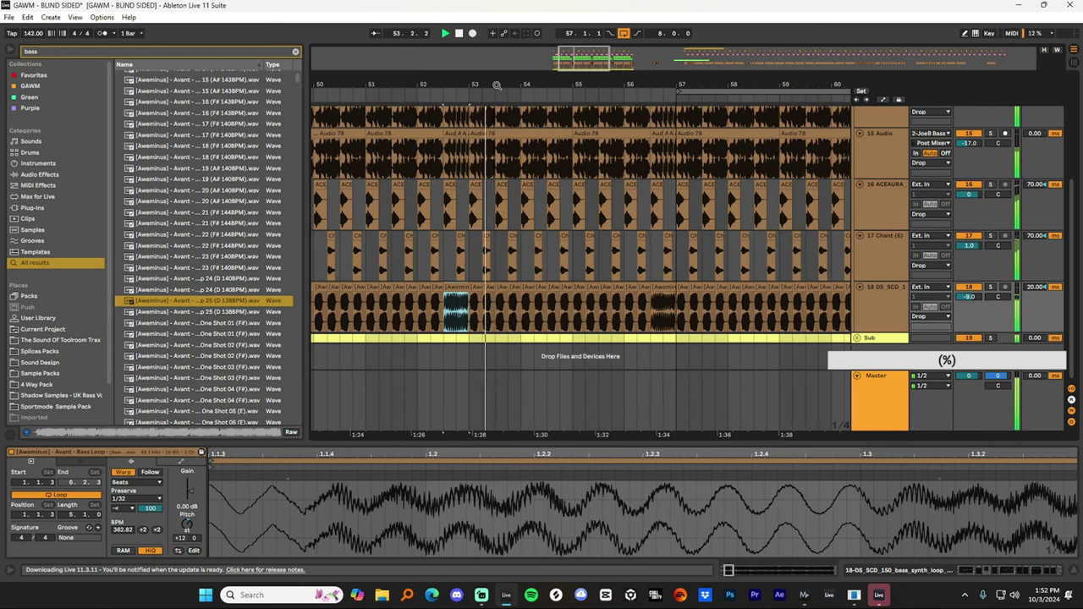
{"action": "left_click", "coordinate": [457, 289]}
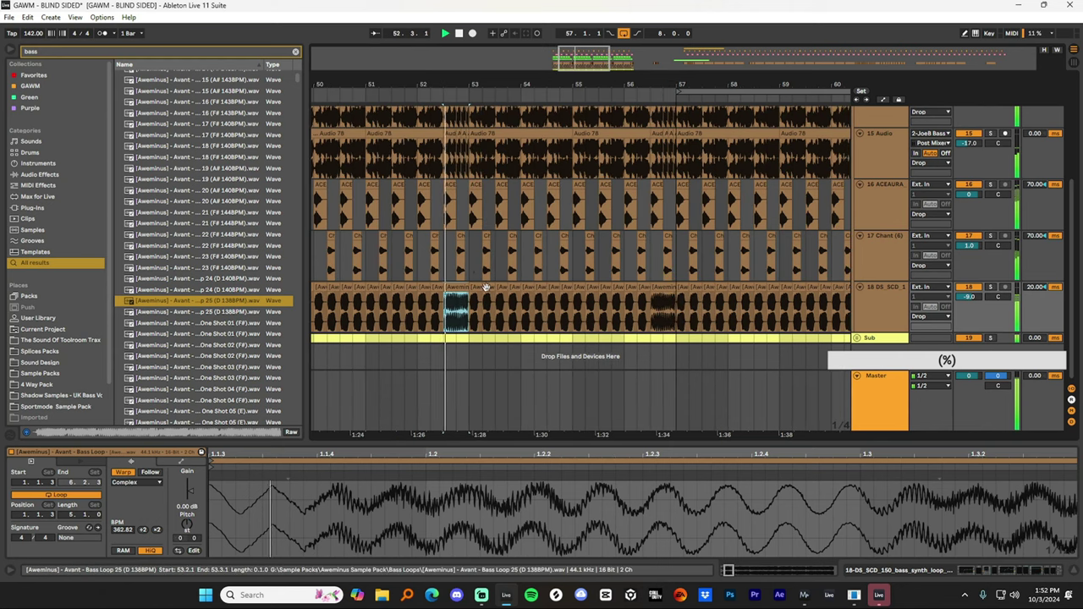
{"action": "left_click", "coordinate": [127, 482]}
{"action": "left_click", "coordinate": [127, 486]}
{"action": "left_click", "coordinate": [127, 499]}
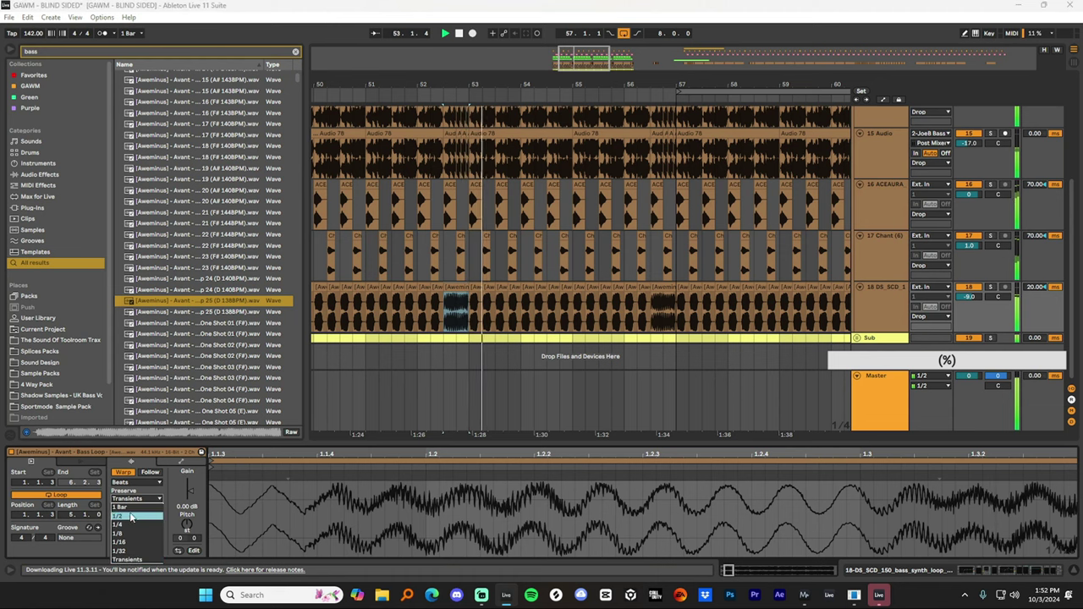
{"action": "left_click", "coordinate": [823, 279]}
Audition the 52.3.1 bass fill both with track 18 soloed and within the full mix.
{"action": "key", "text": "space"}
{"action": "left_click", "coordinate": [991, 288]}
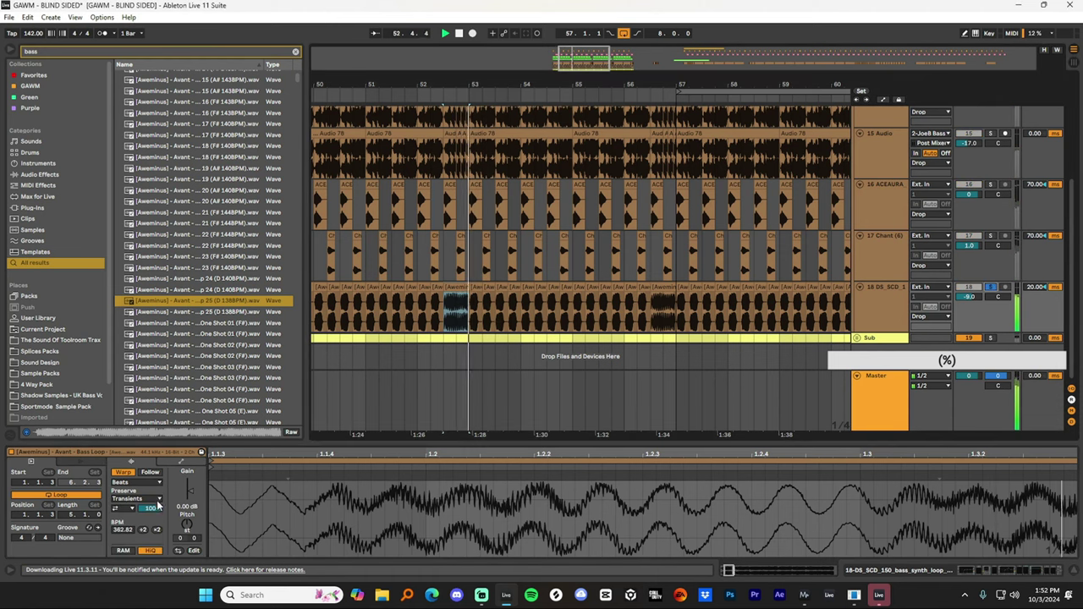
{"action": "key", "text": "space"}
{"action": "key", "text": "space"}
{"action": "left_click", "coordinate": [991, 288]}
{"action": "key", "text": "space"}
{"action": "key", "text": "space"}
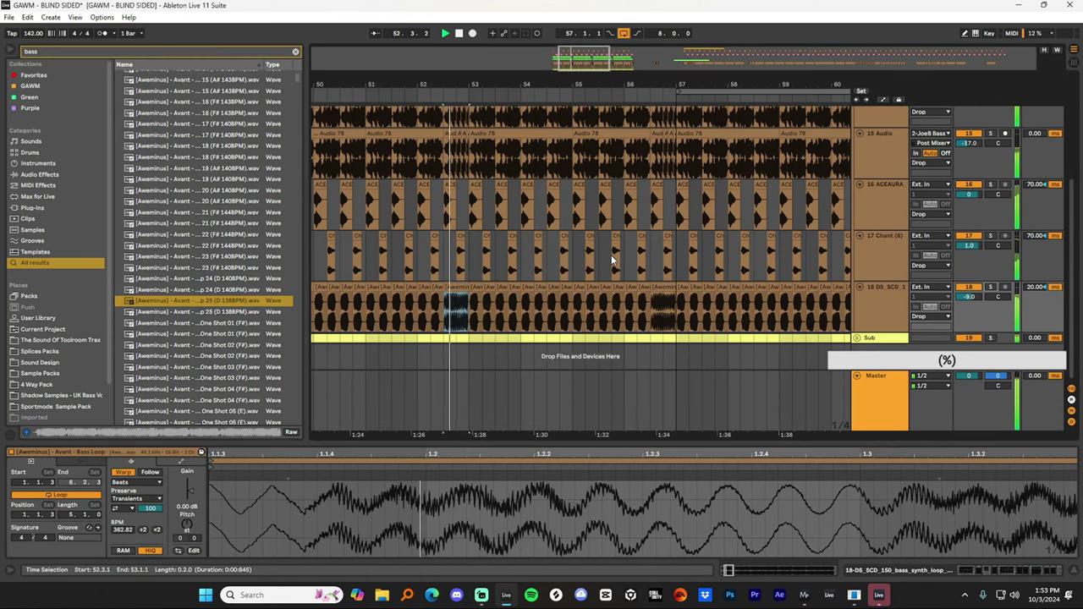
Replace the bass fill clip at 56.3.1 on track 18 with a copy of the 52.3.1 fill.
{"action": "key", "text": "minus"}
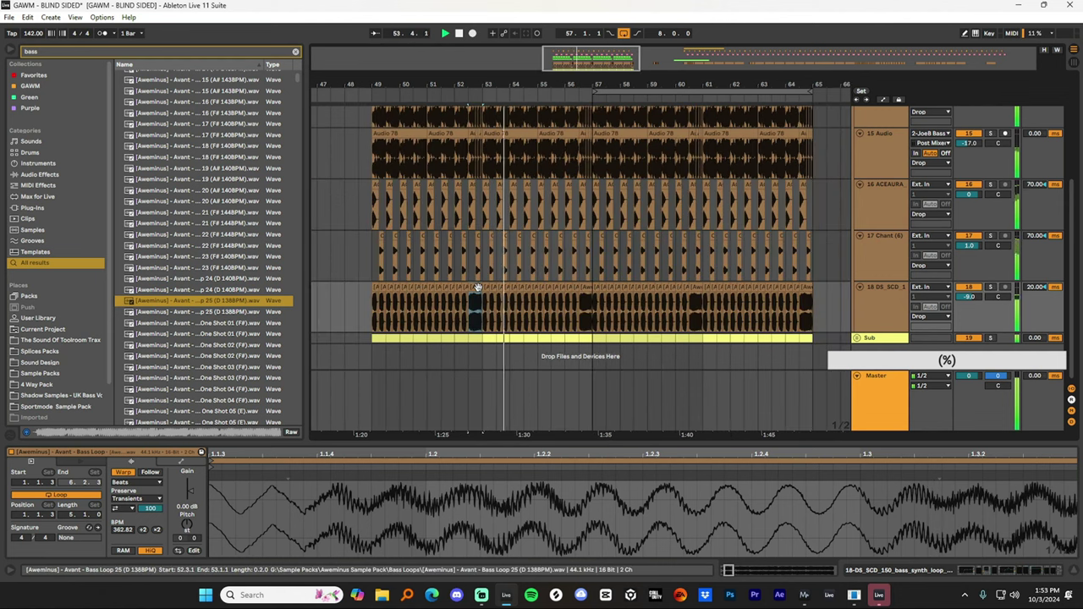
{"action": "left_click", "coordinate": [582, 295]}
{"action": "key", "text": "minus"}
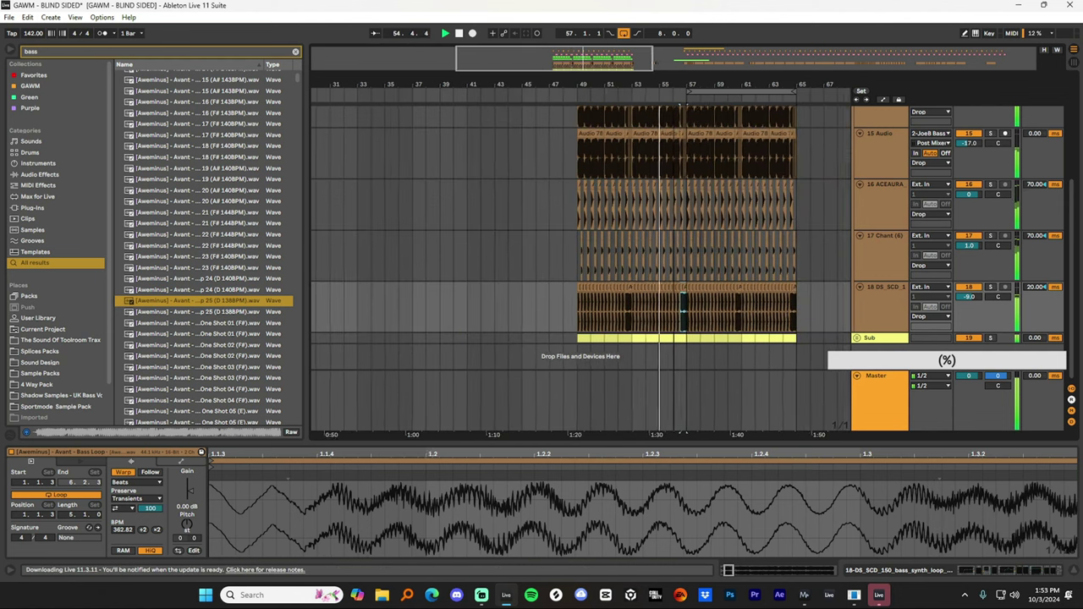
{"action": "scroll", "coordinate": [643, 171], "scroll_direction": "up", "scroll_amount": 4}
{"action": "scroll", "coordinate": [749, 159], "scroll_direction": "down", "scroll_amount": 4}
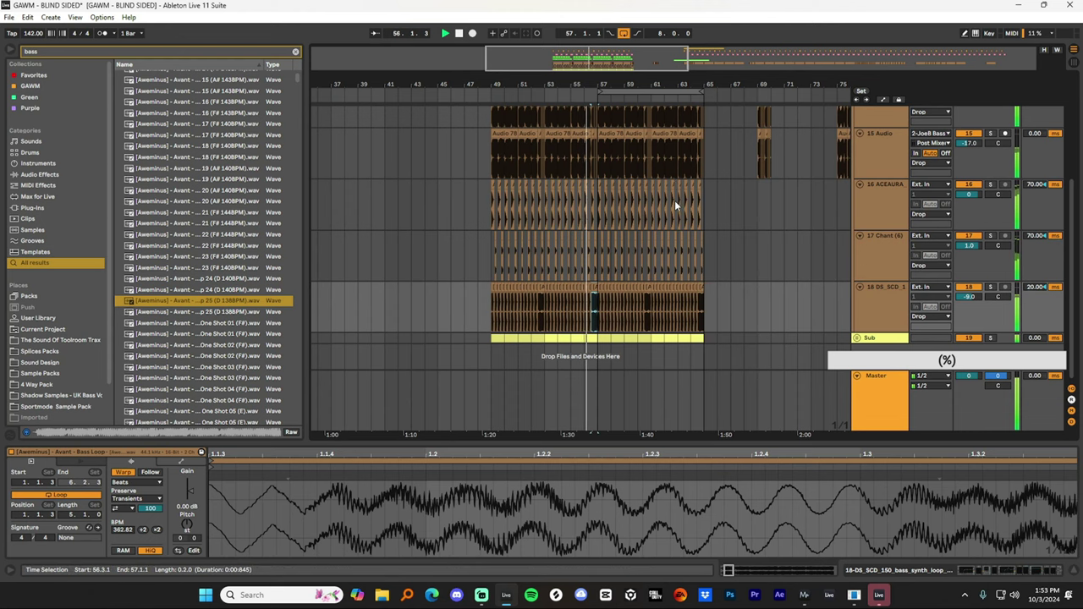
Inspect the tracks and levels inside the GAWM Riddim group during playback.
{"action": "scroll", "coordinate": [676, 206], "scroll_direction": "up", "scroll_amount": 4}
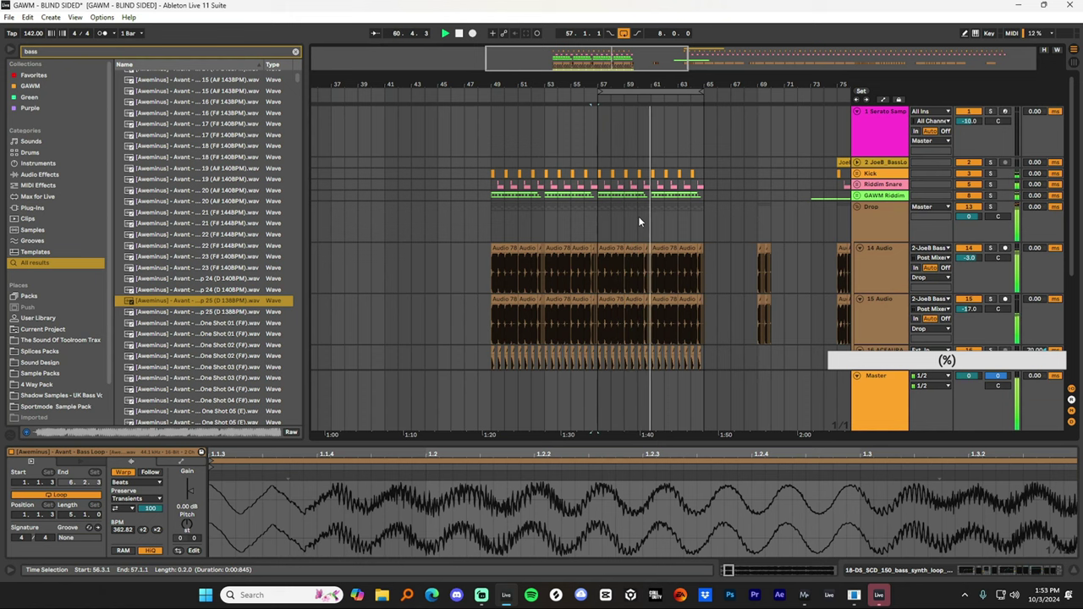
{"action": "scroll", "coordinate": [675, 237], "scroll_direction": "down", "scroll_amount": 1}
{"action": "scroll", "coordinate": [675, 237], "scroll_direction": "up", "scroll_amount": 1}
{"action": "left_click", "coordinate": [856, 196]}
{"action": "scroll", "coordinate": [778, 218], "scroll_direction": "down", "scroll_amount": 2}
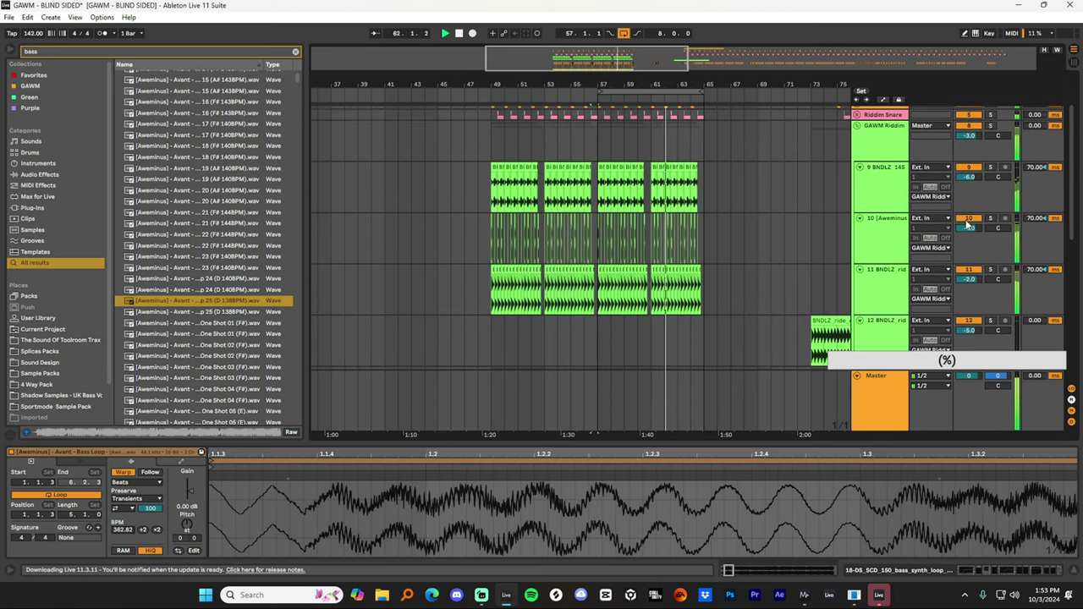
{"action": "scroll", "coordinate": [945, 284], "scroll_direction": "up", "scroll_amount": 2}
{"action": "left_click", "coordinate": [856, 196]}
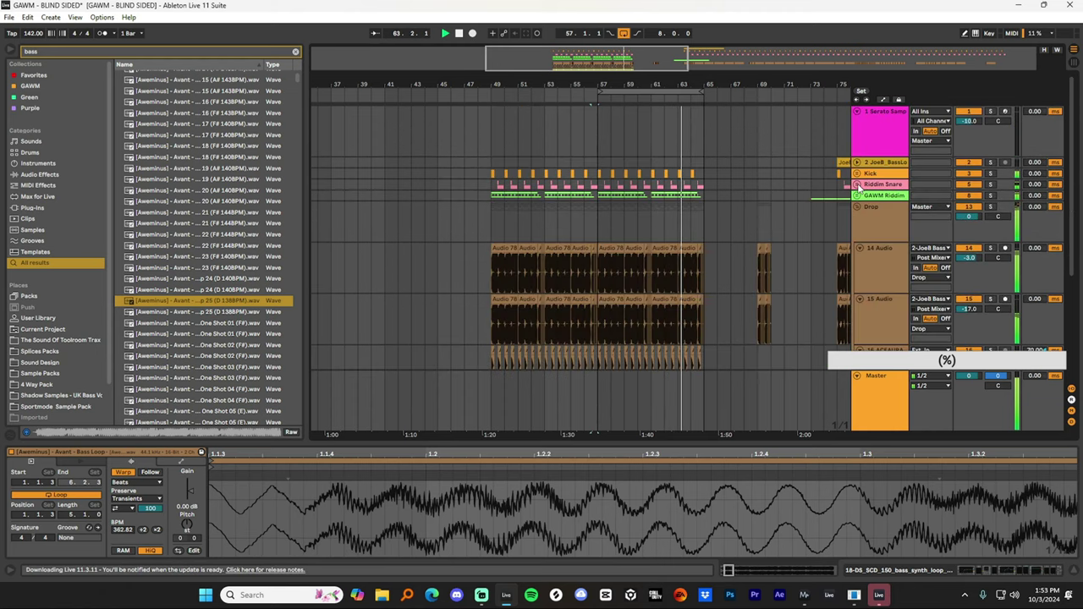
Rebalance the snares: set IVORY_Clap to -2 dB, the [Aweminus] layer to -3 dB, and the Riddim Snare group to 0 dB.
{"action": "left_click", "coordinate": [856, 184]}
{"action": "key", "text": "space"}
{"action": "key", "text": "space"}
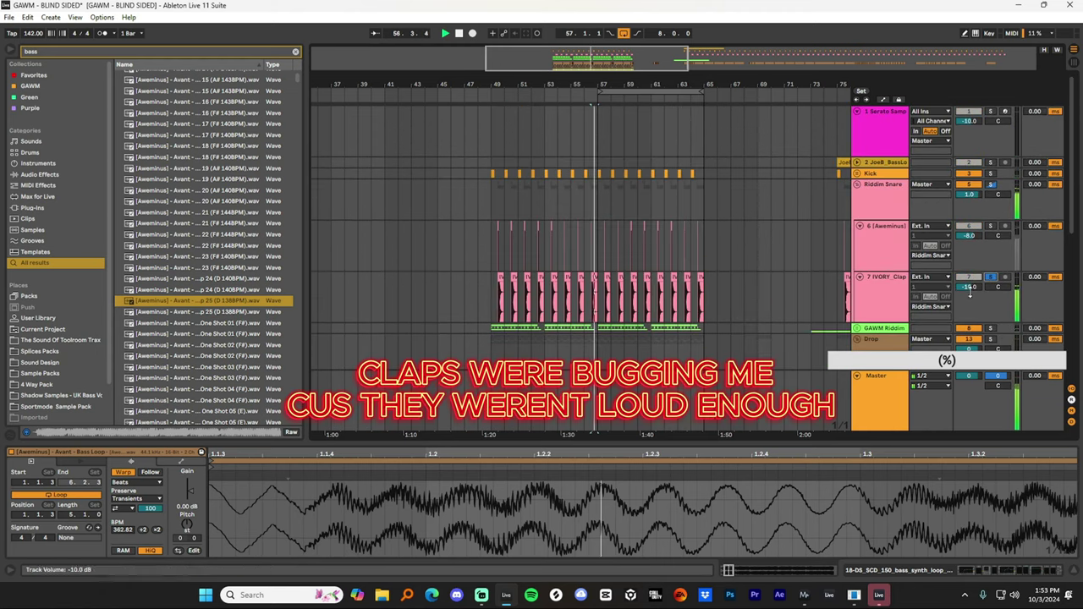
{"action": "left_click", "coordinate": [976, 288]}
{"action": "key", "text": "space"}
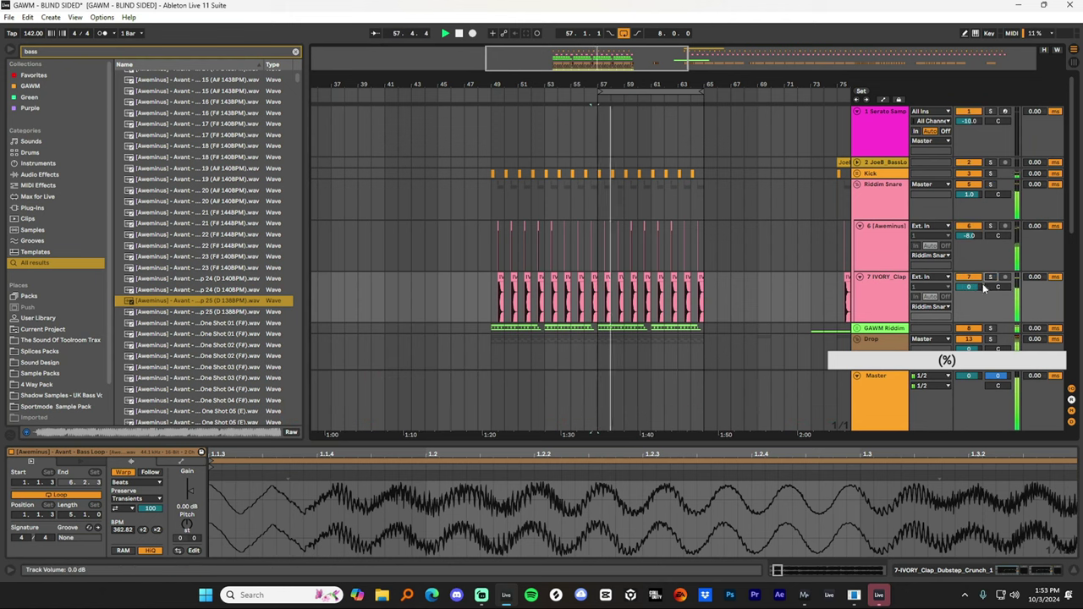
{"action": "left_click_drag", "start_coordinate": [965, 241], "coordinate": [965, 243]}
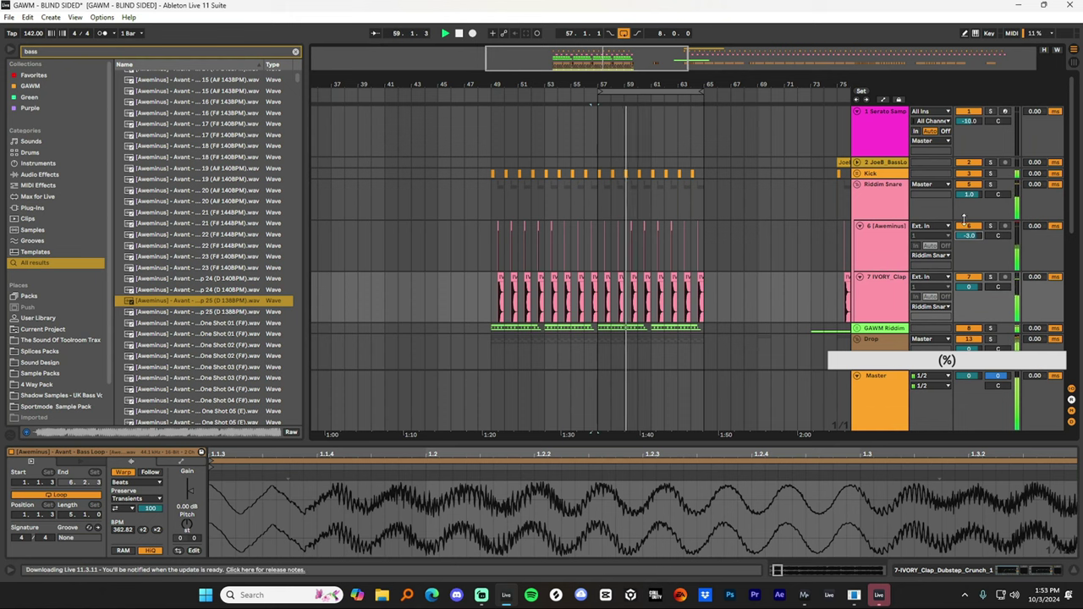
{"action": "left_click_drag", "start_coordinate": [969, 194], "coordinate": [969, 196]}
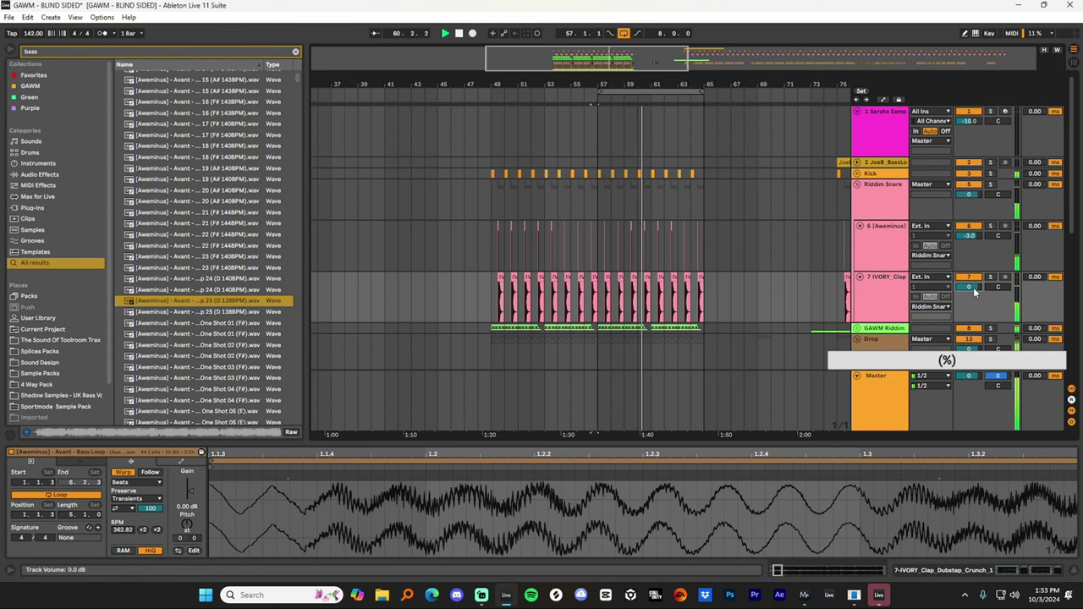
Transpose all of track 18's bass clips from bar 57 to 65 up 12 semitones.
{"action": "scroll", "coordinate": [827, 224], "scroll_direction": "down", "scroll_amount": 8}
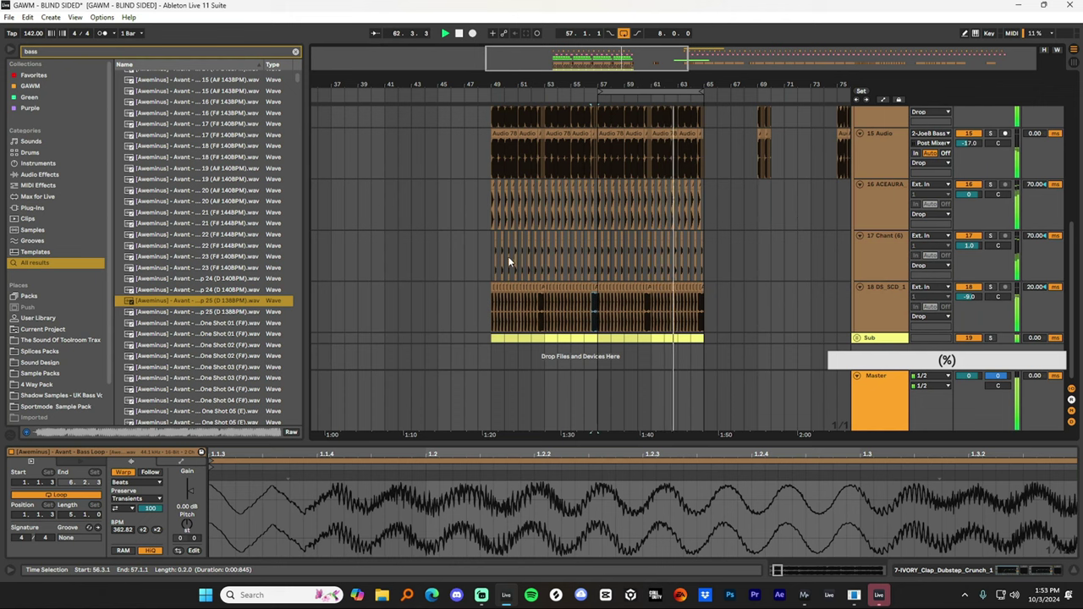
{"action": "left_click", "coordinate": [538, 310]}
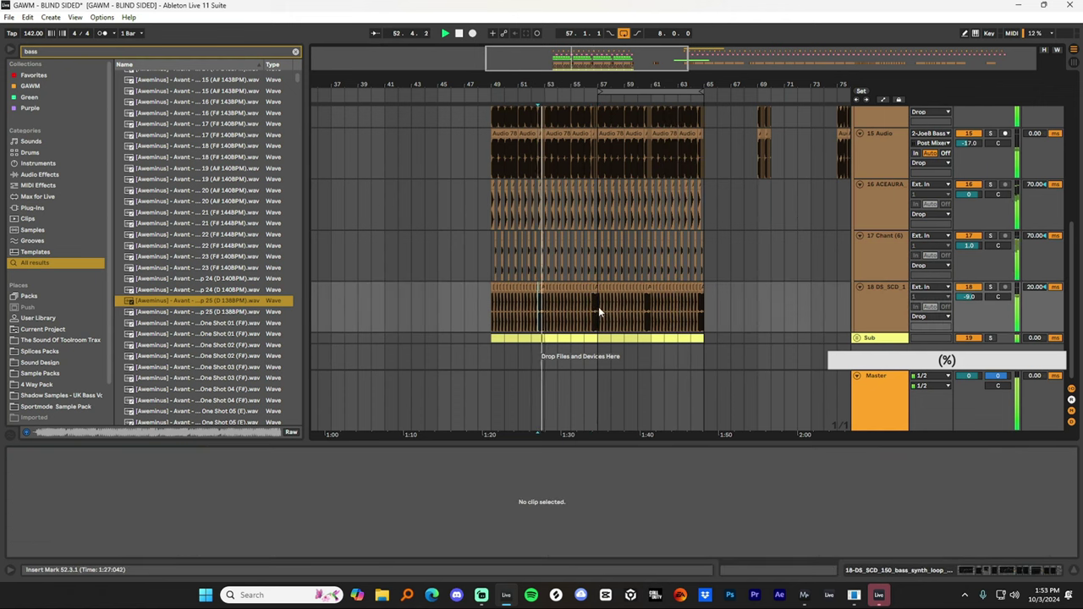
{"action": "left_click_drag", "start_coordinate": [598, 306], "coordinate": [704, 306]}
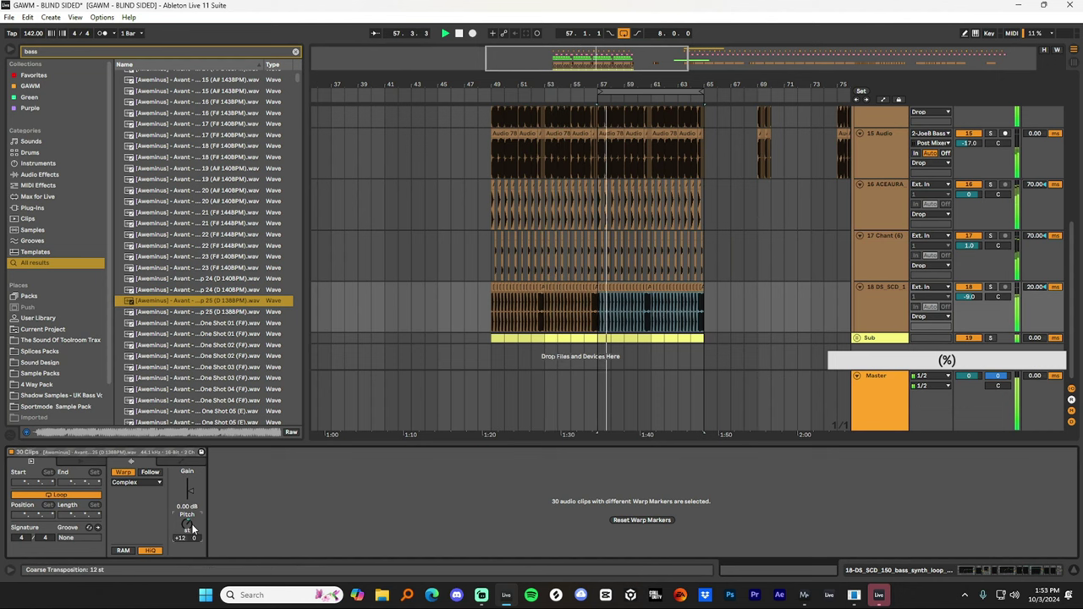
{"action": "left_click", "coordinate": [1076, 572]}
Extend the loop region to cover bars 49 to 65 and play the drop from 48.1.1.
{"action": "scroll", "coordinate": [672, 228], "scroll_direction": "up", "scroll_amount": 7}
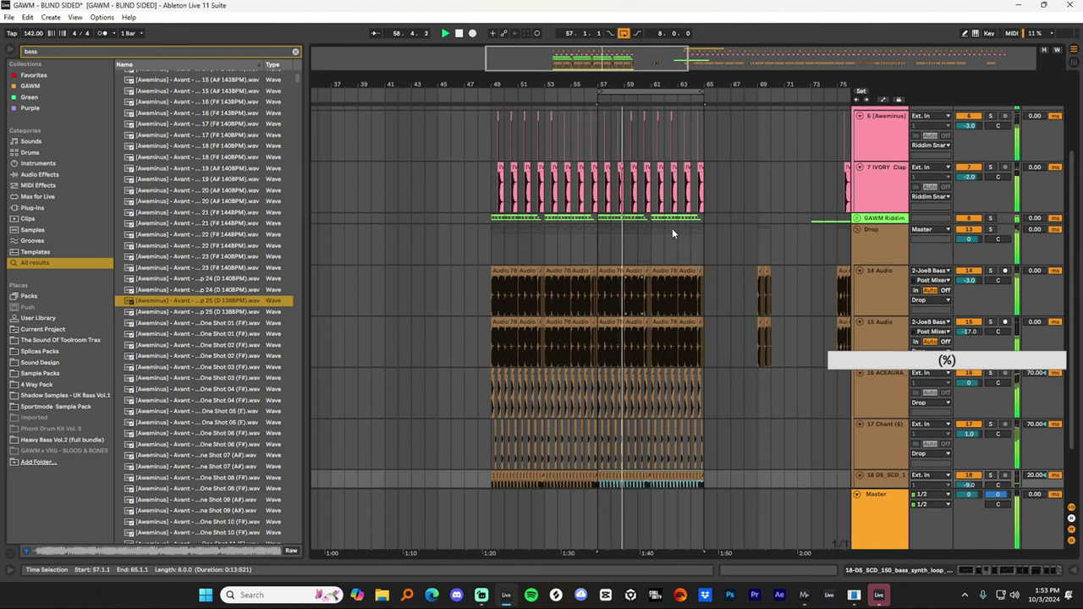
{"action": "left_click_drag", "start_coordinate": [599, 92], "coordinate": [505, 92]}
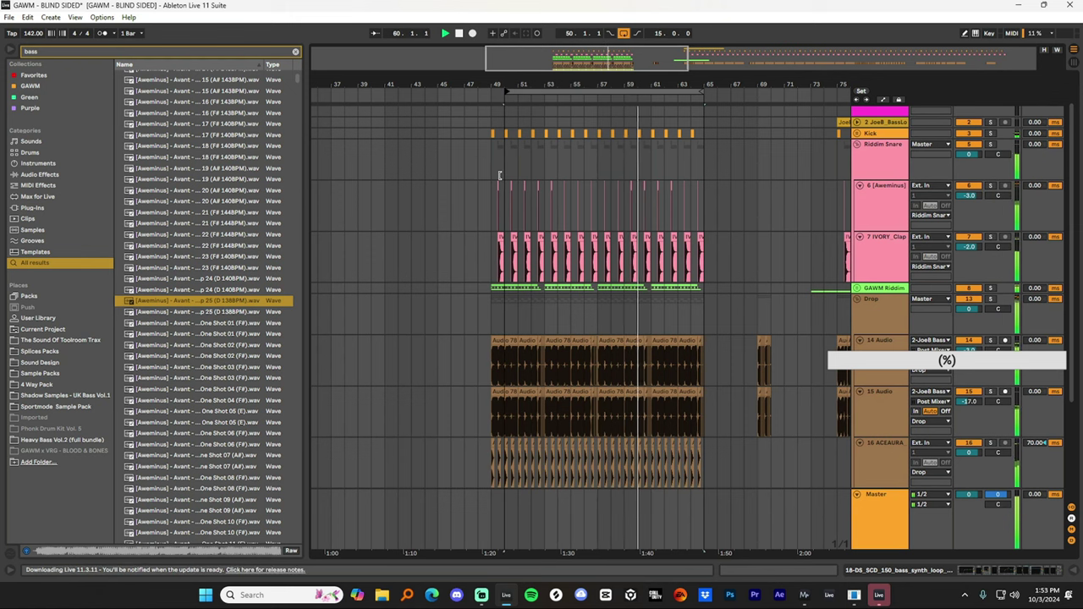
{"action": "key", "text": "space"}
{"action": "left_click", "coordinate": [478, 157]}
{"action": "key", "text": "space"}
{"action": "scroll", "coordinate": [517, 203], "scroll_direction": "up", "scroll_amount": 1}
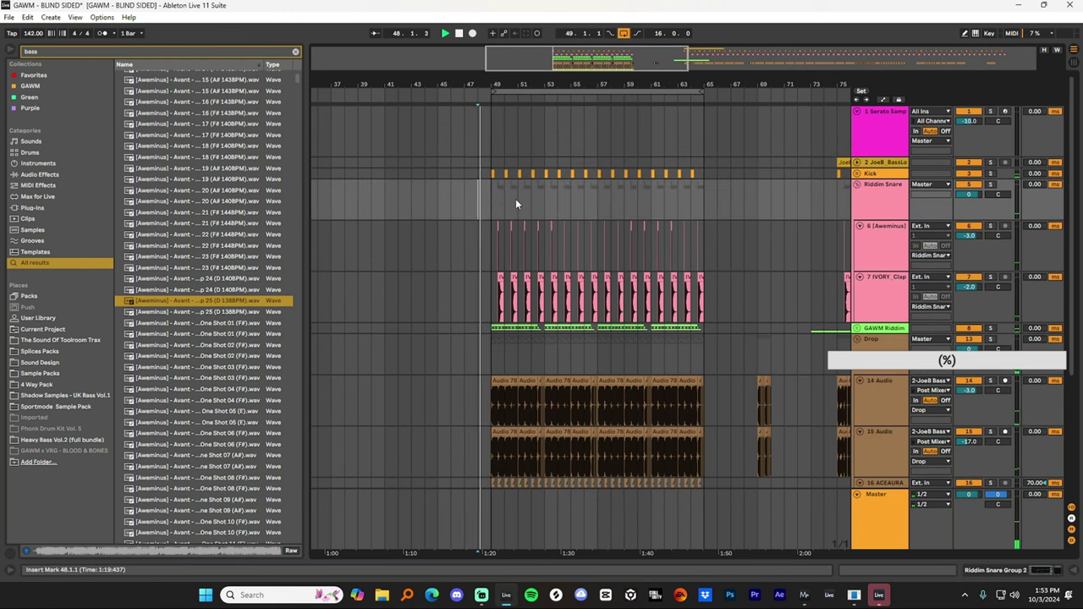
{"action": "scroll", "coordinate": [515, 221], "scroll_direction": "down", "scroll_amount": 5}
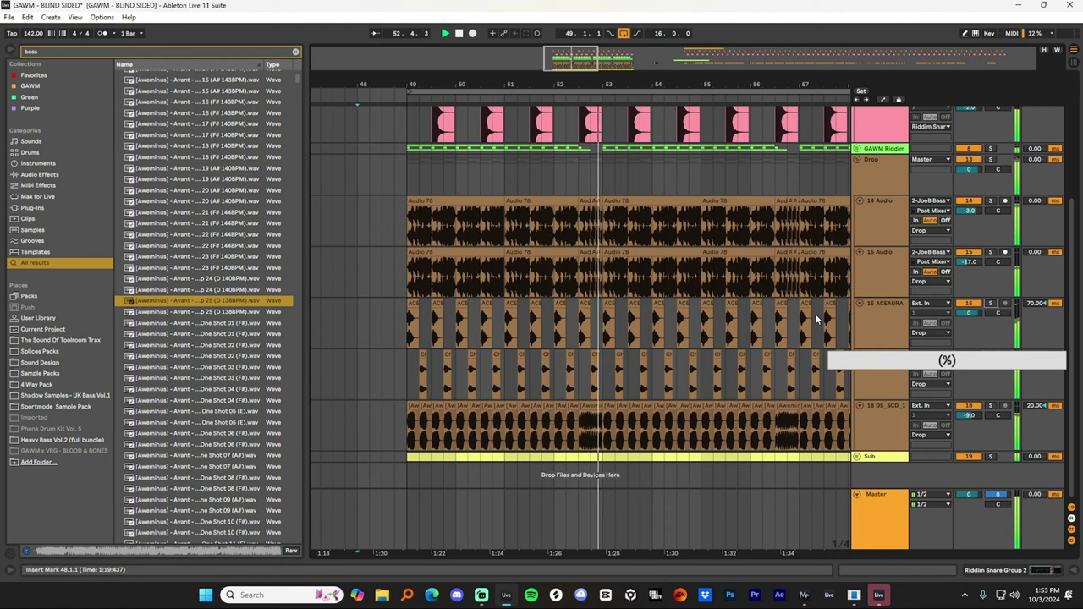
Delete the chant clip at 52.4.1 on track 17, under the bass fill.
{"action": "left_click", "coordinate": [594, 357]}
{"action": "key", "text": "Delete"}
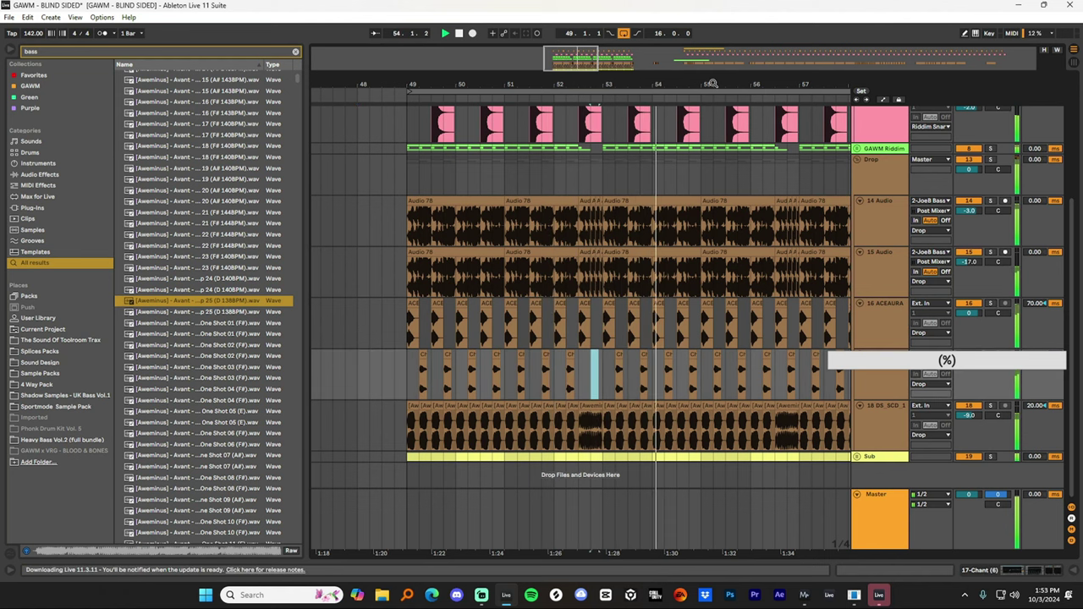
Deactivate the two 808 clips between 56.3.1 and 57.1.1 in the Sub group and audition the result from 55.4.1.
{"action": "left_click_drag", "start_coordinate": [714, 84], "coordinate": [653, 201]}
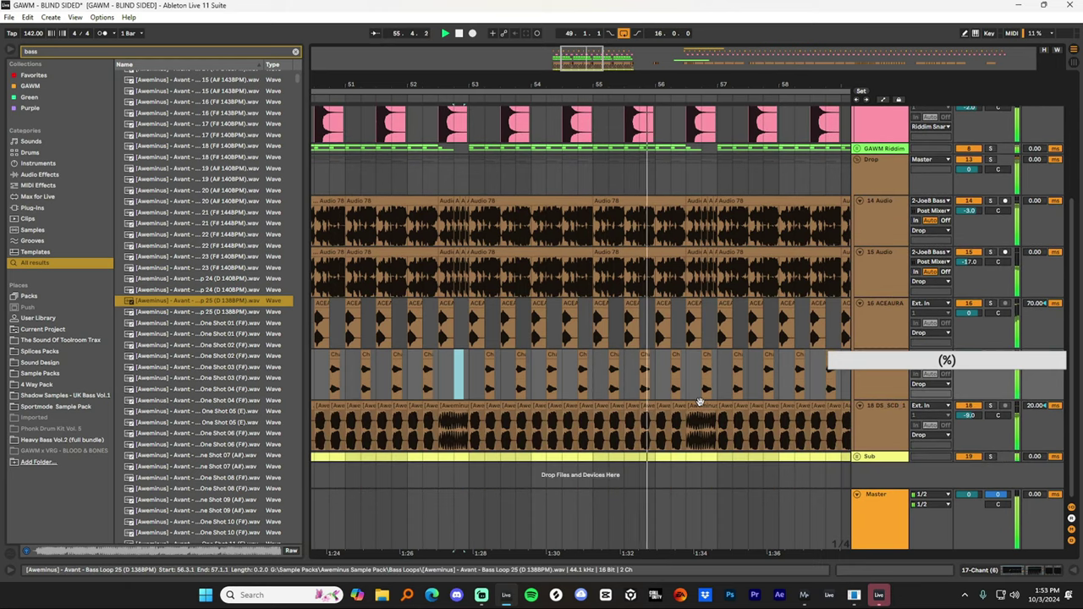
{"action": "left_click", "coordinate": [857, 457]}
{"action": "left_click", "coordinate": [697, 415]}
{"action": "left_click", "coordinate": [709, 416], "text": "shift"}
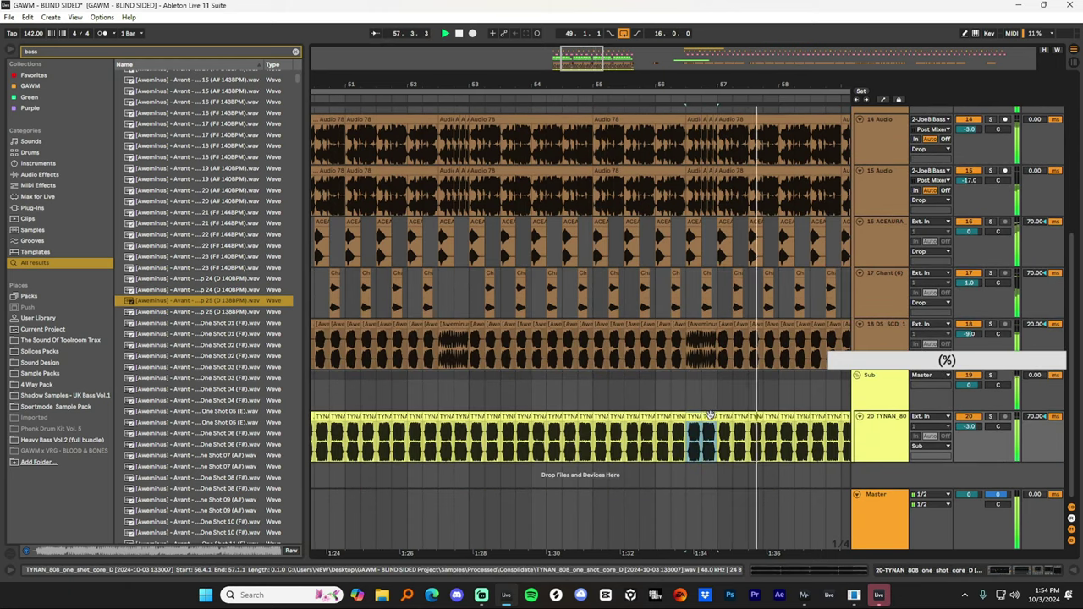
{"action": "key", "text": "0"}
{"action": "left_click", "coordinate": [639, 397]}
{"action": "key", "text": "space"}
{"action": "key", "text": "space"}
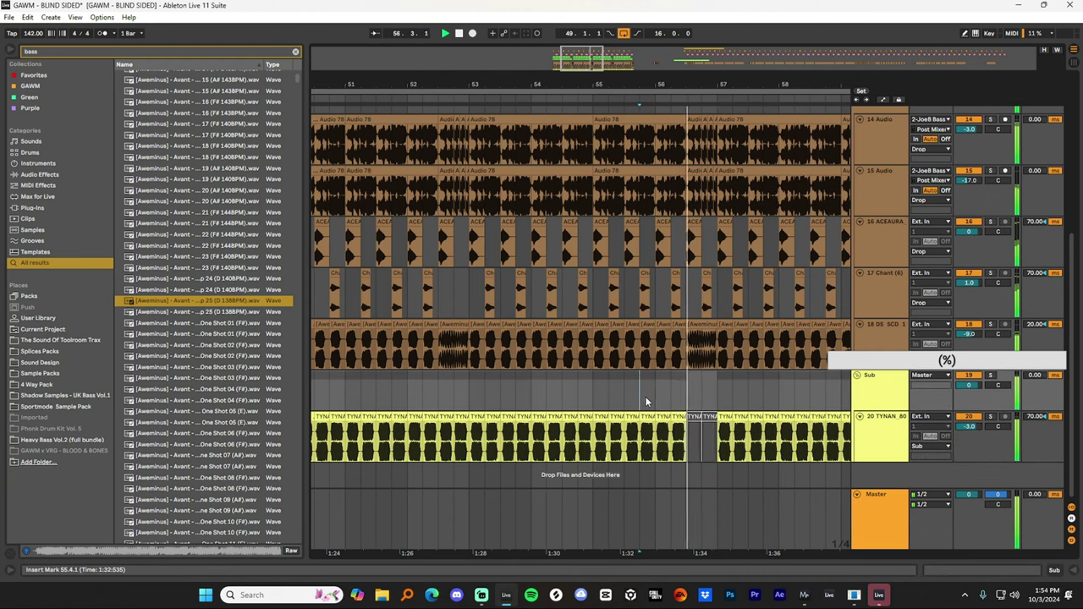
{"action": "scroll", "coordinate": [853, 376], "scroll_direction": "up", "scroll_amount": 1}
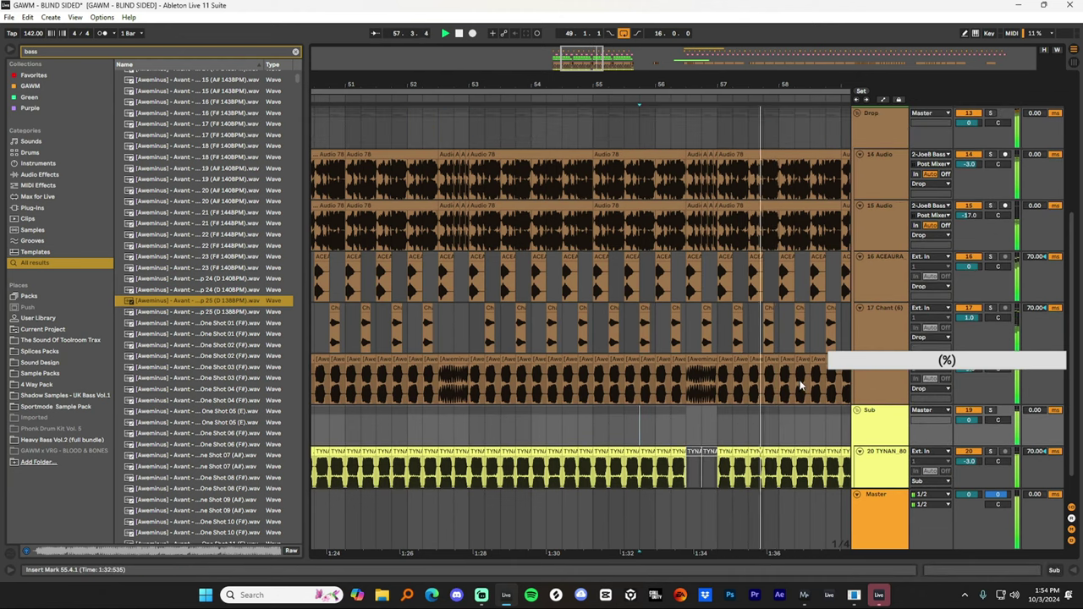
{"action": "scroll", "coordinate": [745, 304], "scroll_direction": "up", "scroll_amount": 3}
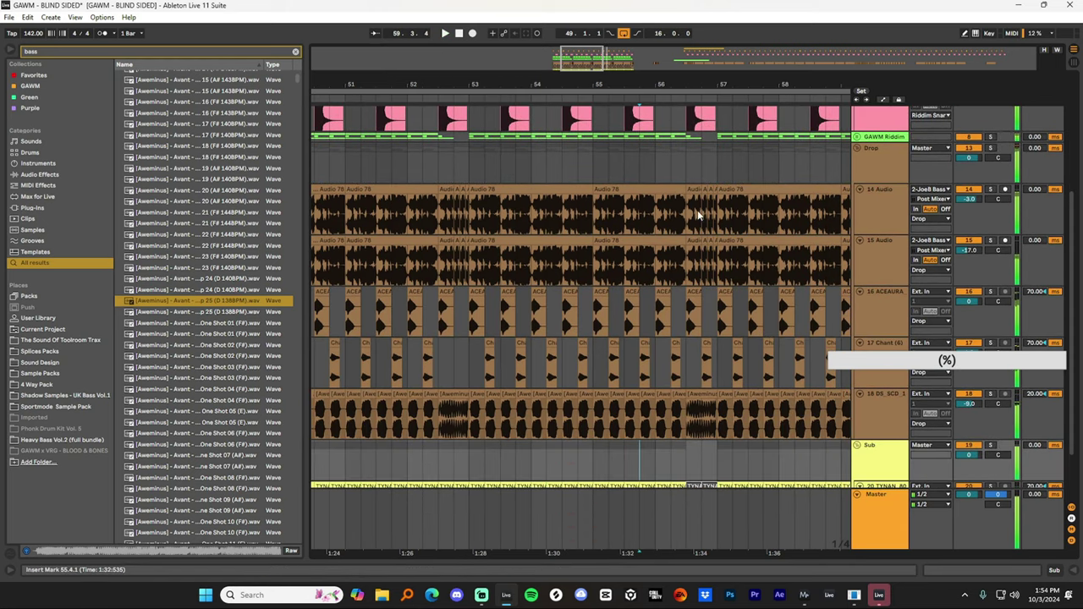
Audition the passage from 55.1.1, stop playback, and load the Endless Smile 64 plug-in onto the Drop group track.
{"action": "scroll", "coordinate": [697, 210], "scroll_direction": "up", "scroll_amount": 2}
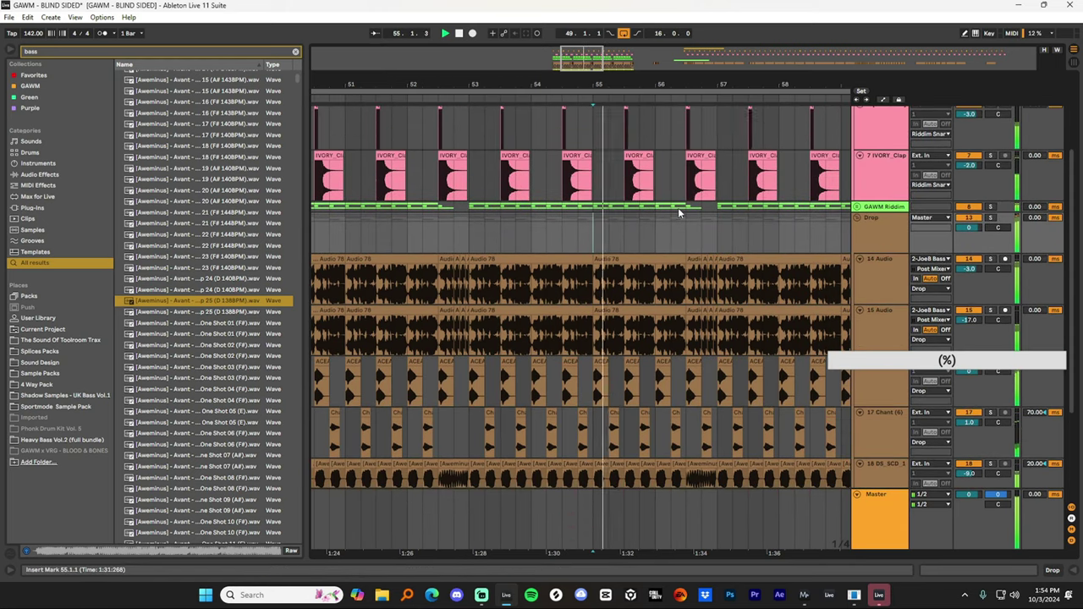
{"action": "scroll", "coordinate": [586, 292], "scroll_direction": "down", "scroll_amount": 1}
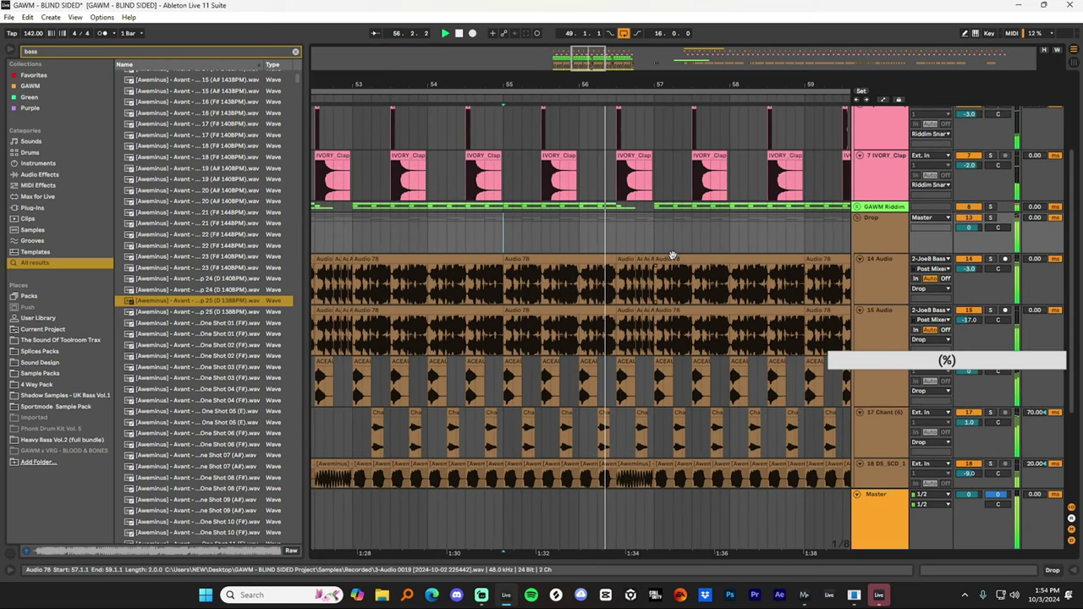
{"action": "key", "text": "space"}
{"action": "left_click", "coordinate": [876, 248]}
{"action": "left_click", "coordinate": [1054, 570]}
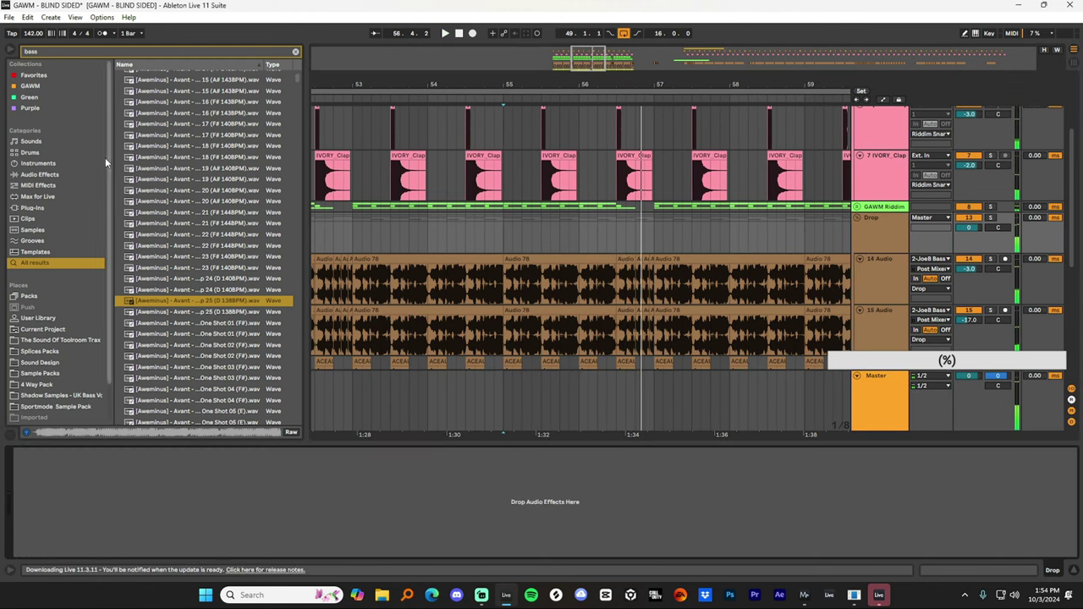
{"action": "left_click", "coordinate": [104, 49]}
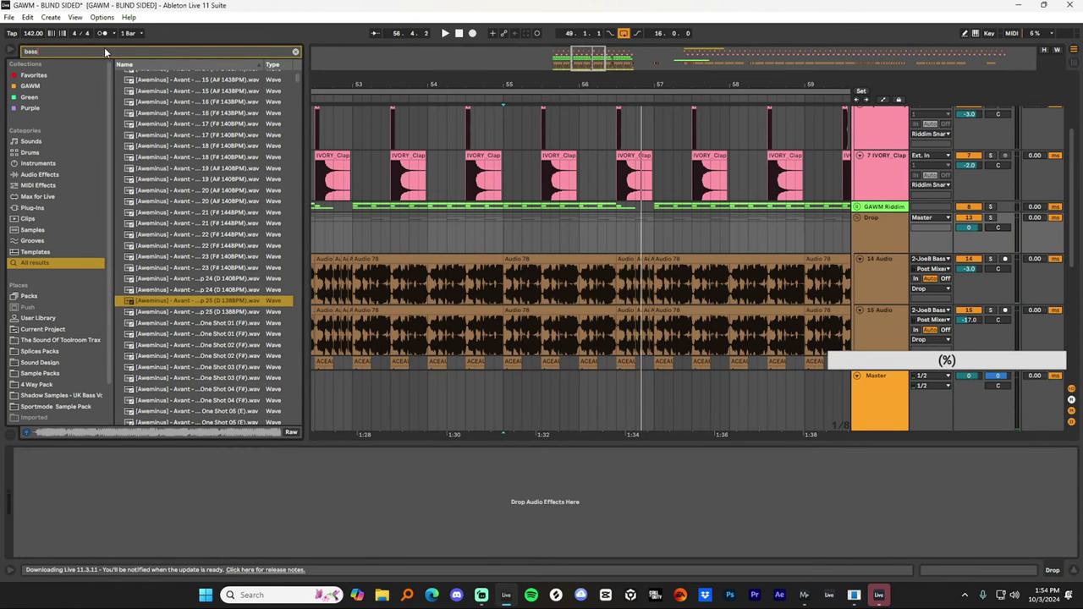
{"action": "type", "text": "endless"}
{"action": "double_click", "coordinate": [195, 85]}
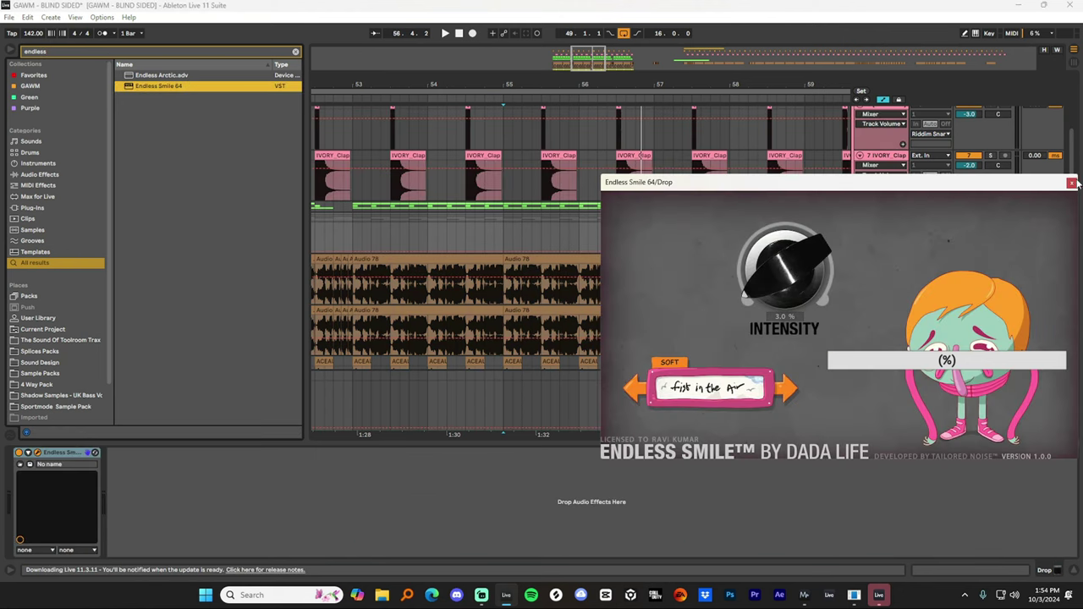
Draw two rising Endless Smile Intensity ramps on the Drop group, from 56.1.1 to 56.3.1 and 56.3.1 to 57.1.1, and audition them.
{"action": "left_click", "coordinate": [656, 213]}
{"action": "key", "text": "a"}
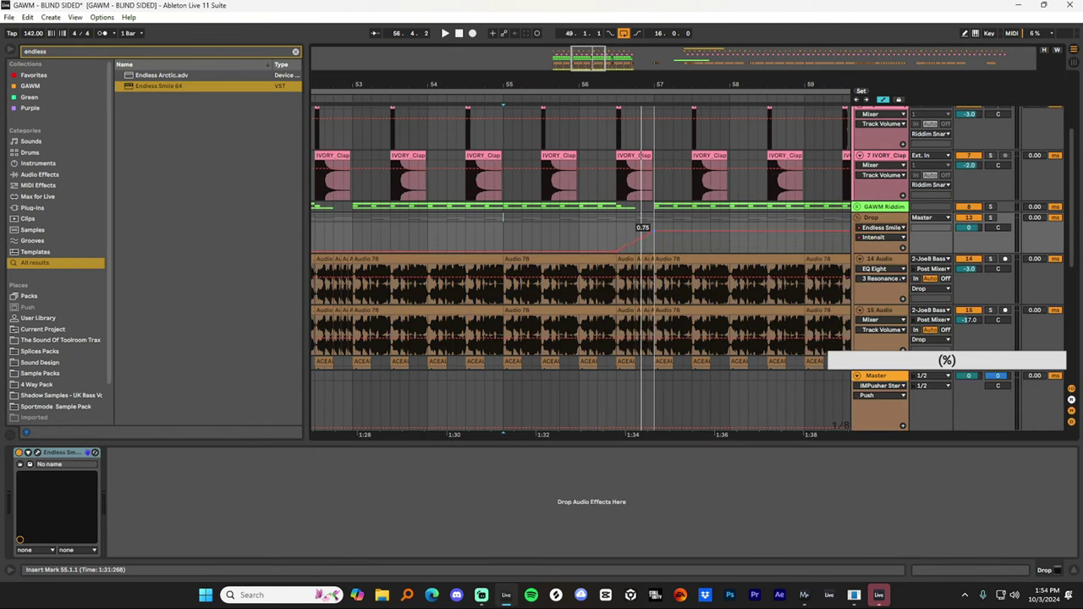
{"action": "key", "text": "space"}
{"action": "left_click", "coordinate": [589, 239]}
{"action": "left_click", "coordinate": [579, 246]}
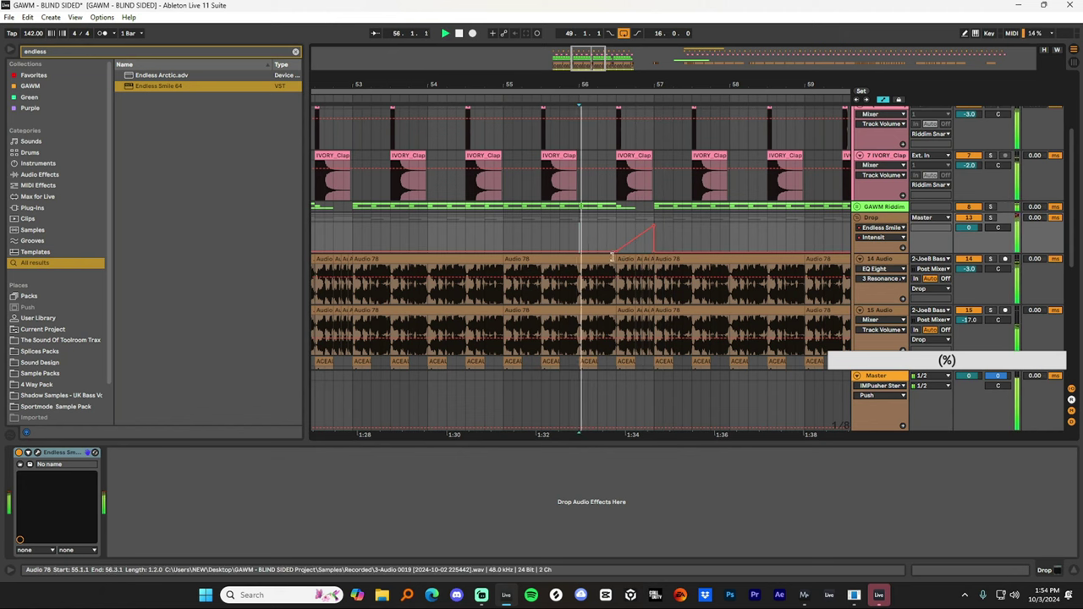
{"action": "left_click_drag", "start_coordinate": [603, 254], "coordinate": [603, 239]}
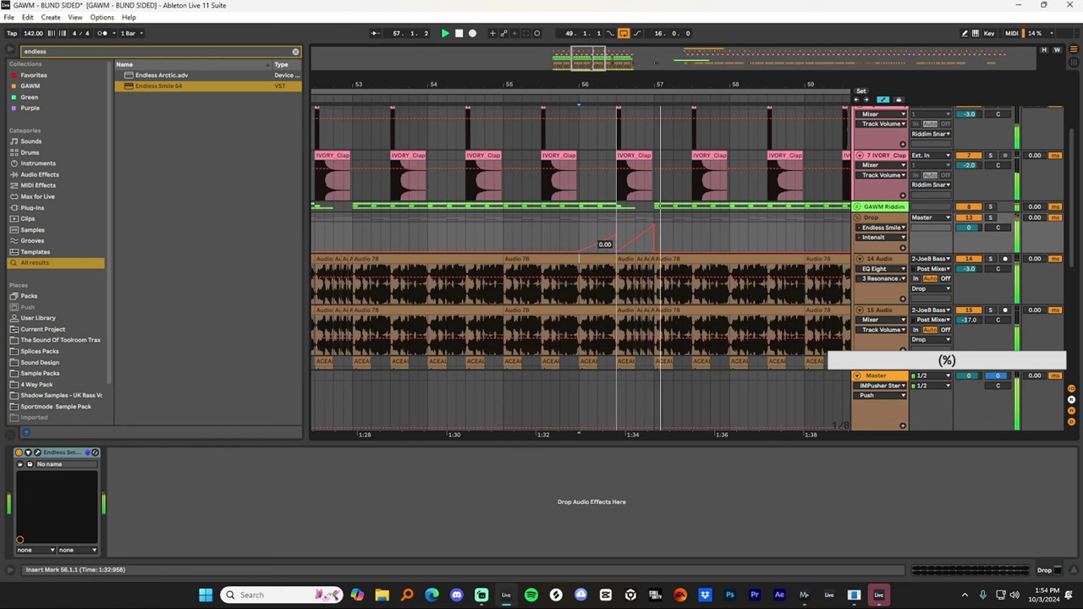
{"action": "left_click", "coordinate": [575, 237]}
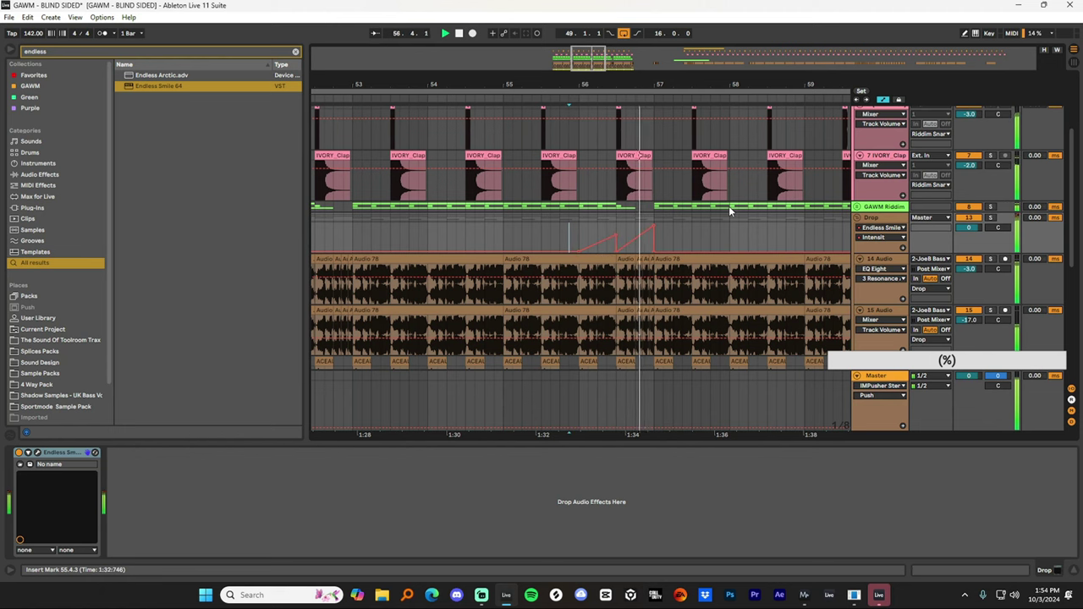
Copy the two Intensity ramps of bar 56 and paste them at 64.1.1 on the Drop group.
{"action": "left_click_drag", "start_coordinate": [636, 85], "coordinate": [532, 83]}
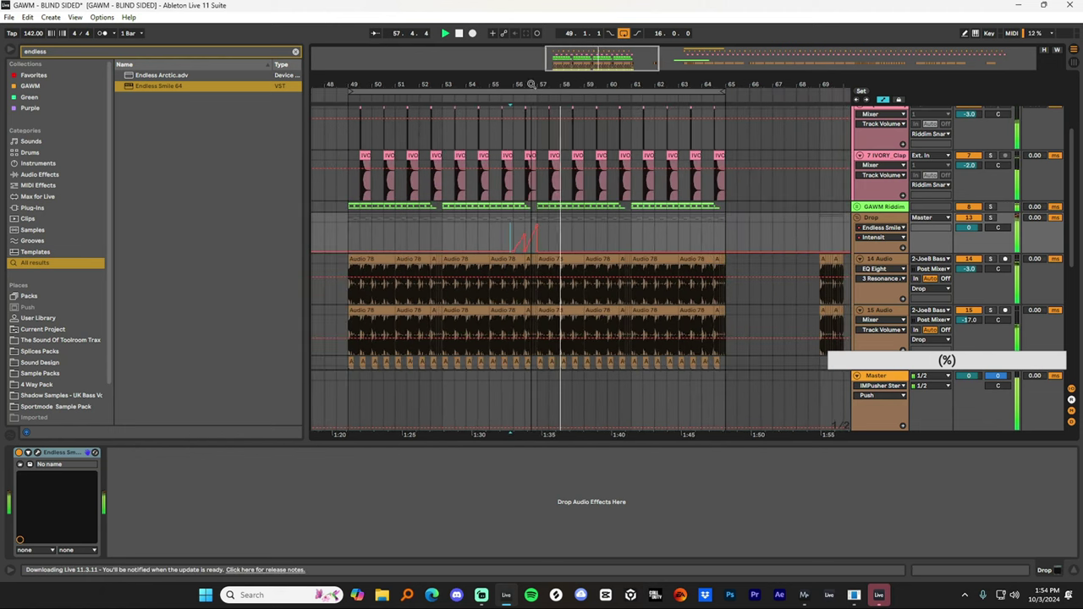
{"action": "left_click_drag", "start_coordinate": [516, 234], "coordinate": [528, 232]}
{"action": "left_click", "coordinate": [700, 241]}
{"action": "key", "text": "ctrl+v"}
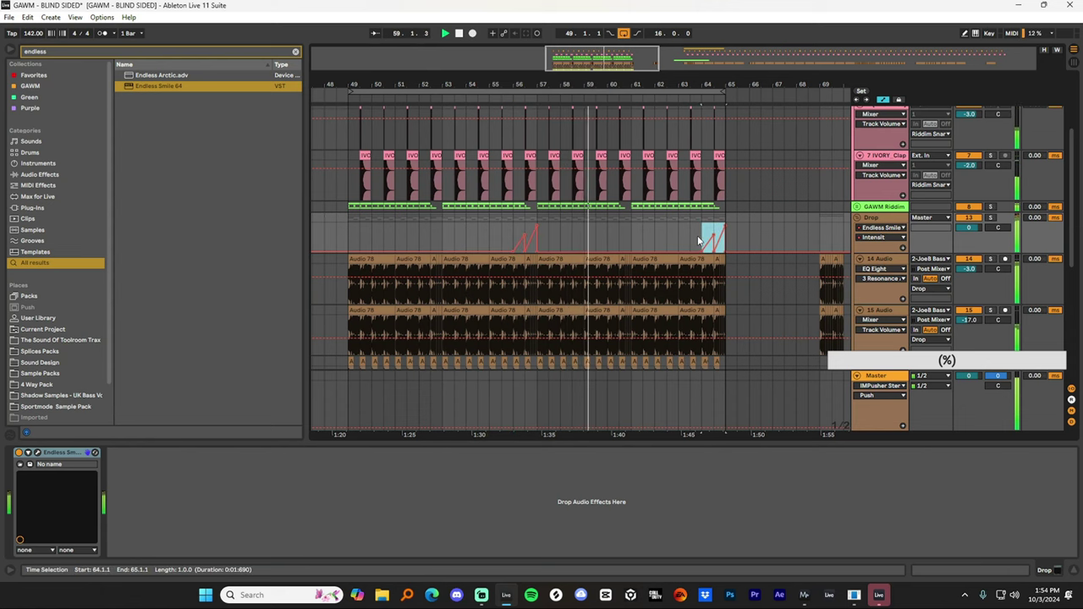
Deactivate the 808 clips between 64.3.1 and 65.1.1 on track 20 in the Sub group.
{"action": "scroll", "coordinate": [743, 271], "scroll_direction": "down", "scroll_amount": 5}
{"action": "left_click", "coordinate": [723, 312]}
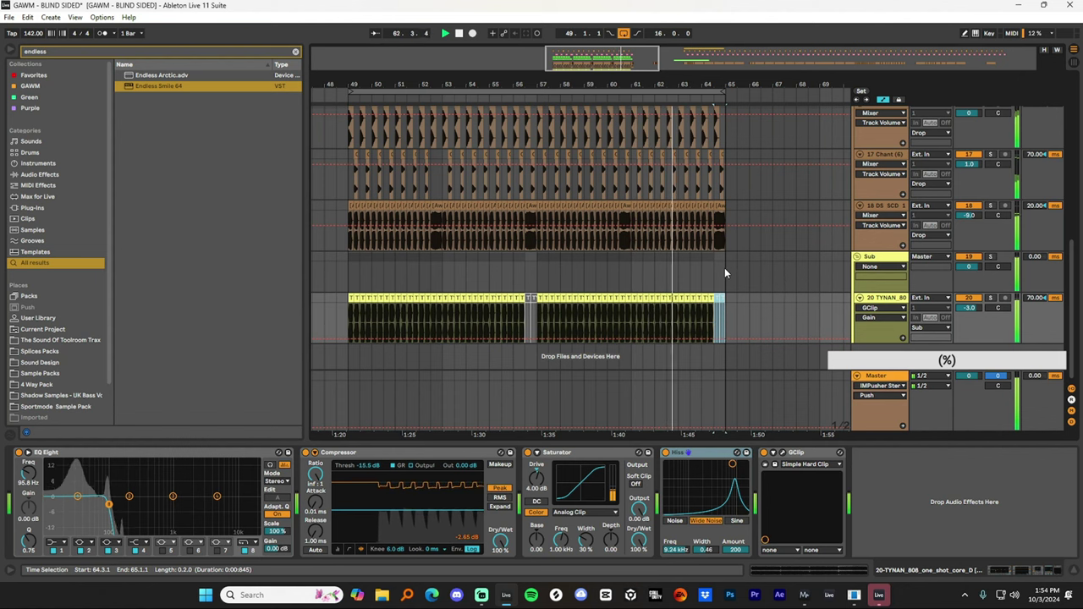
{"action": "scroll", "coordinate": [798, 329], "scroll_direction": "up", "scroll_amount": 1}
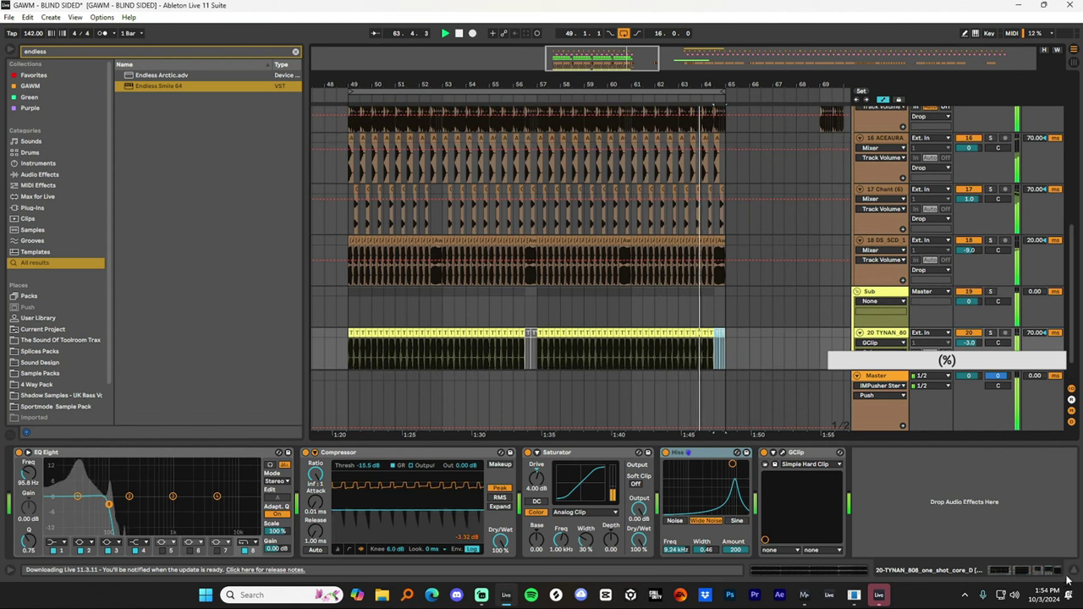
{"action": "key", "text": "ctrl+alt+l"}
Bring the Drop group's Intensity automation back down to 0.00 after bar 65 and play the start of the drop.
{"action": "scroll", "coordinate": [711, 296], "scroll_direction": "up", "scroll_amount": 3}
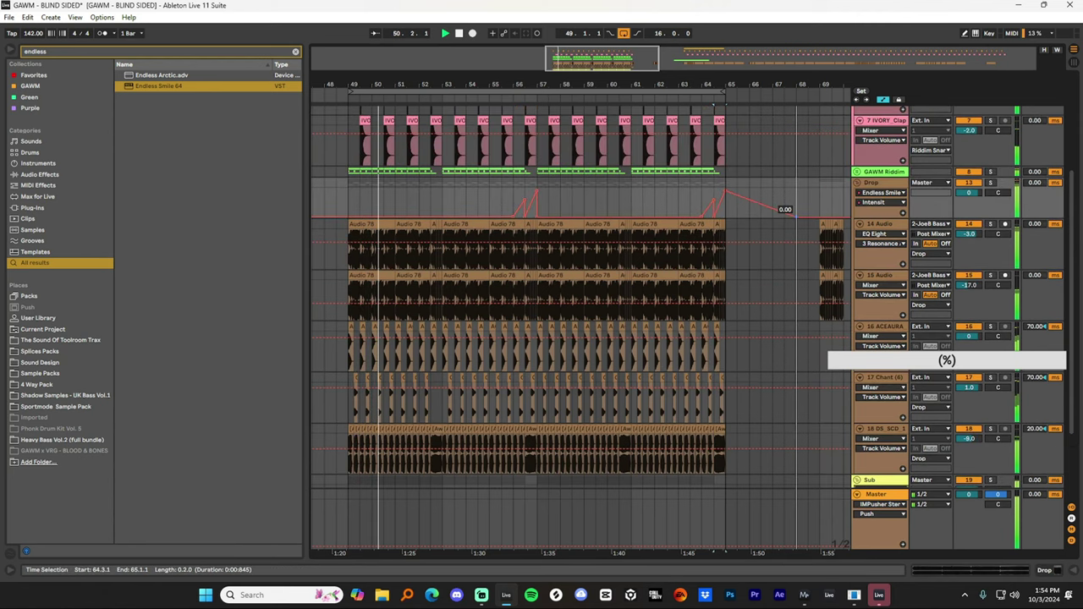
{"action": "scroll", "coordinate": [495, 286], "scroll_direction": "down", "scroll_amount": 3}
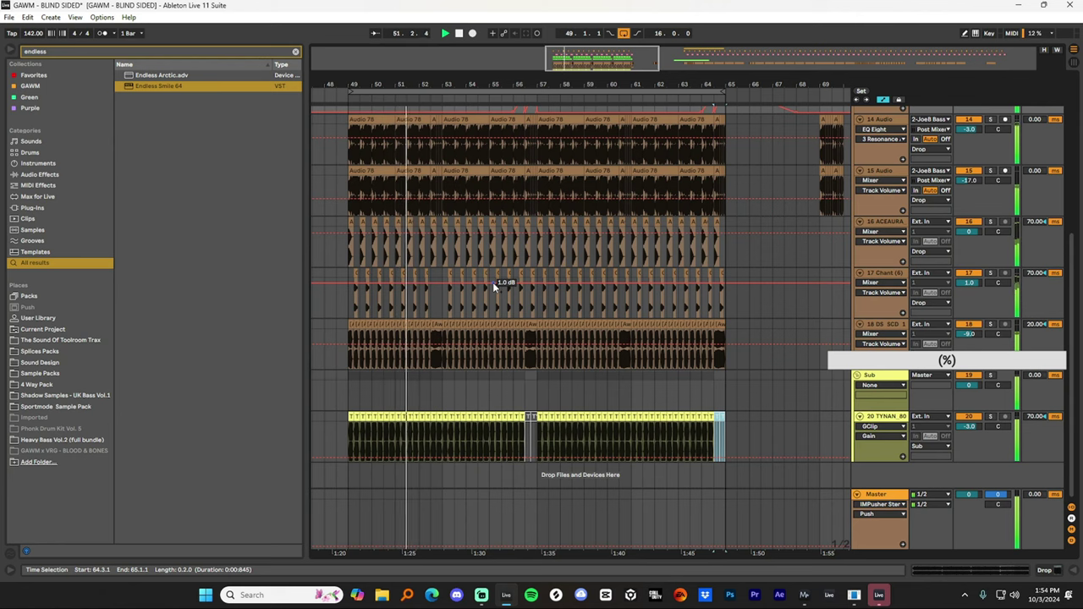
{"action": "scroll", "coordinate": [473, 287], "scroll_direction": "up", "scroll_amount": 6}
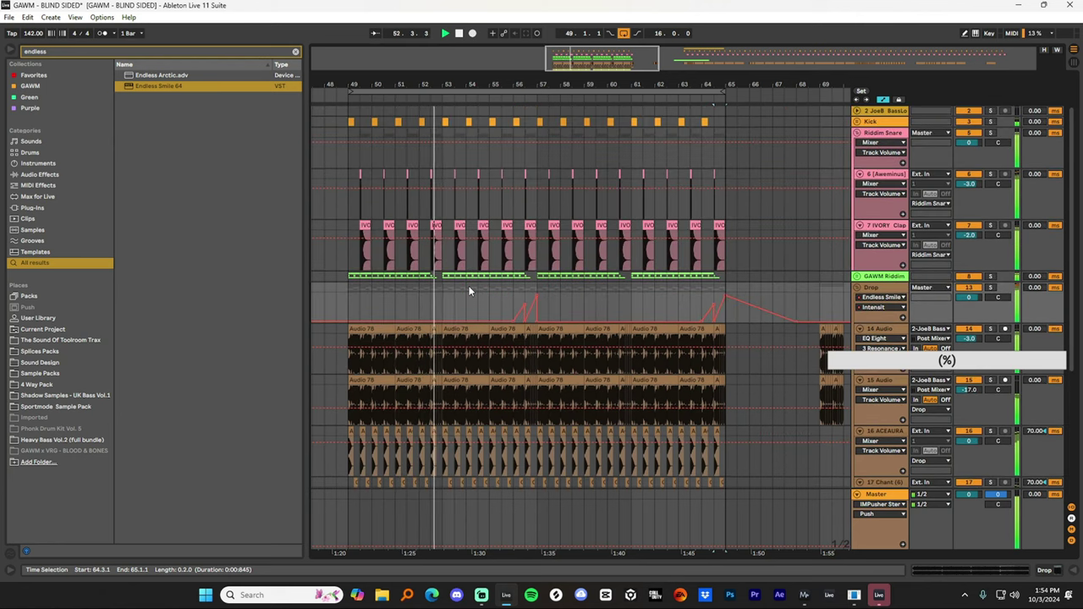
{"action": "scroll", "coordinate": [528, 265], "scroll_direction": "down", "scroll_amount": 3}
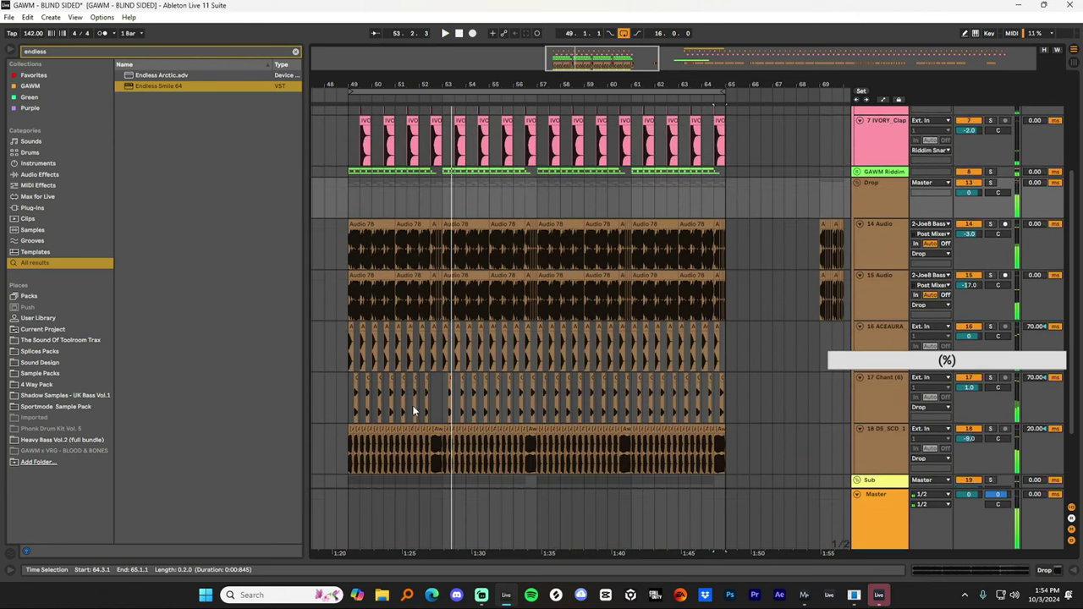
Solo the ACEAURA chant track 16 and insert a Reverb between its EQ Eight and Compressor.
{"action": "left_click", "coordinate": [363, 356]}
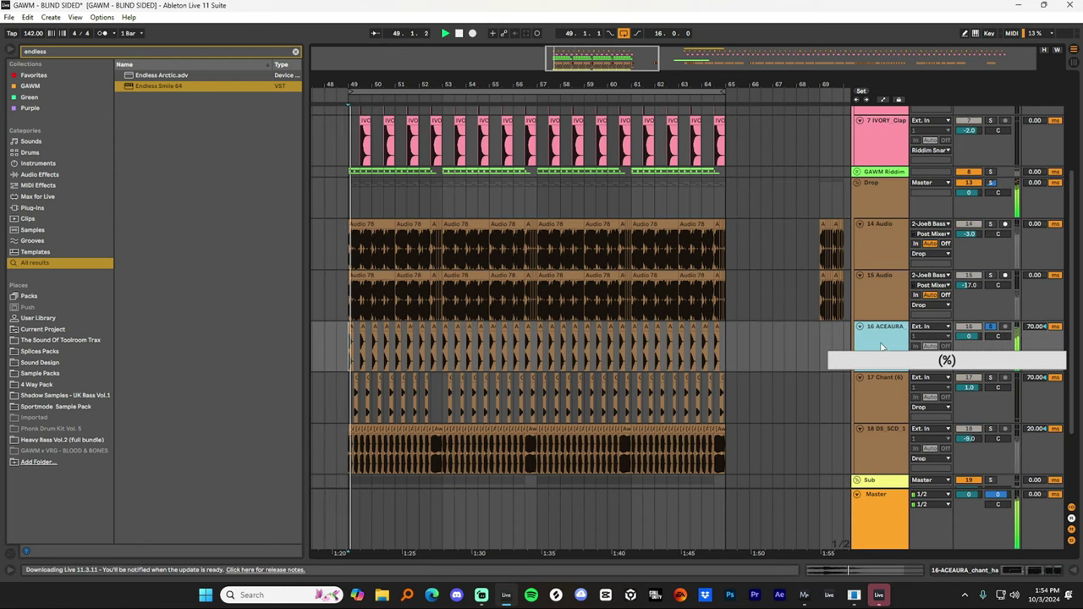
{"action": "left_click", "coordinate": [1036, 573]}
{"action": "left_click", "coordinate": [108, 54]}
{"action": "type", "text": "re"}
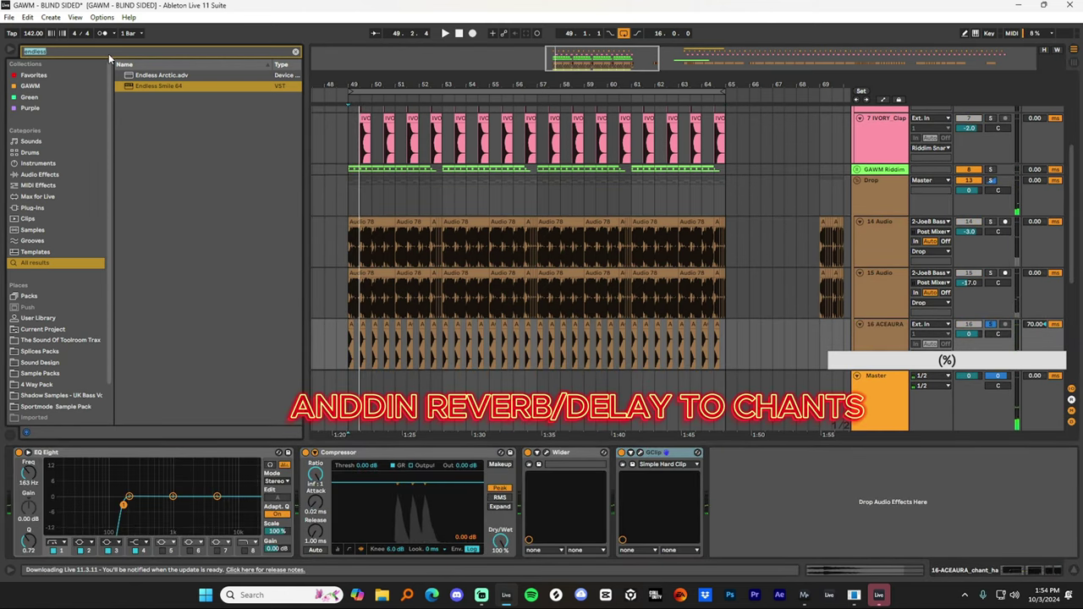
{"action": "type", "text": "ver"}
{"action": "left_click_drag", "start_coordinate": [153, 87], "coordinate": [312, 521]}
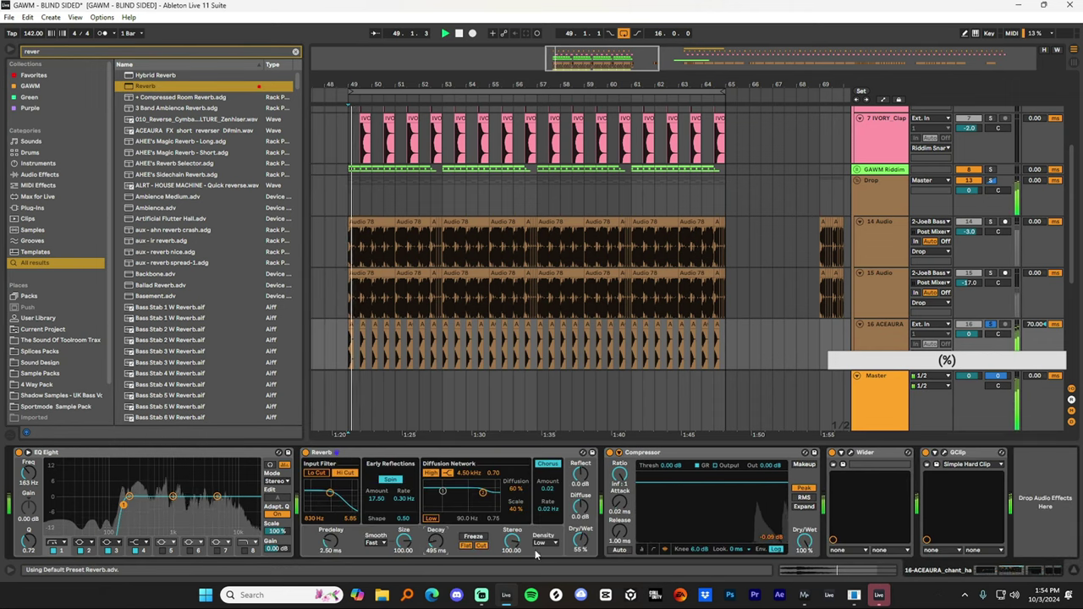
Set the chant Reverb's Dry/Wet to 22% and audition the soloed track.
{"action": "key", "text": "space"}
{"action": "left_click_drag", "start_coordinate": [580, 541], "coordinate": [580, 550]}
{"action": "key", "text": "space"}
{"action": "key", "text": "space"}
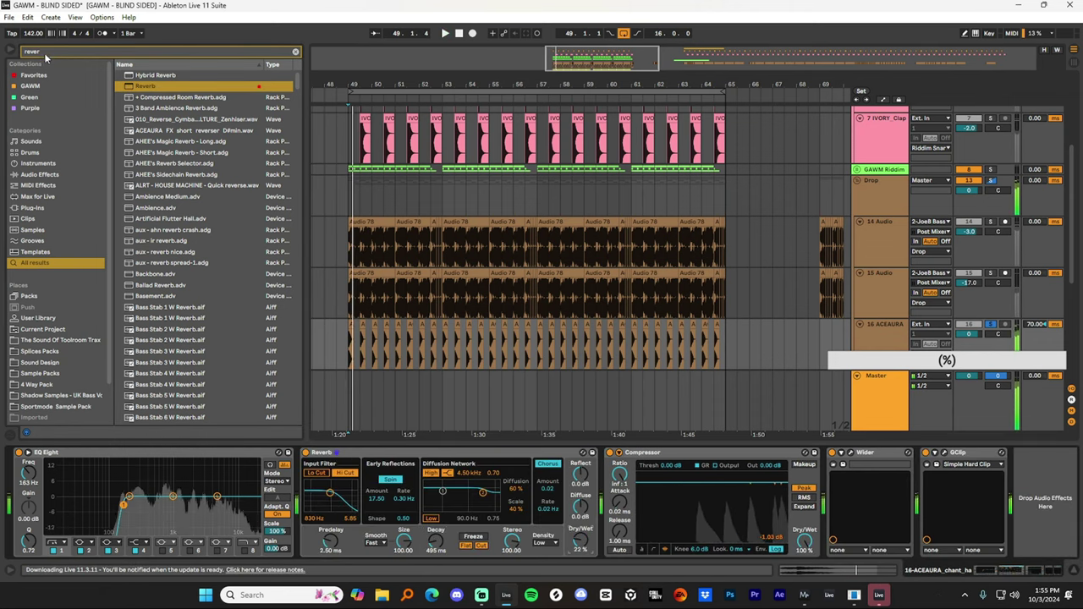
{"action": "key", "text": "space"}
Find the Delay effect and add it at the end of track 16's device chain, after GClip.
{"action": "left_click", "coordinate": [48, 53]}
{"action": "type", "text": "delau"}
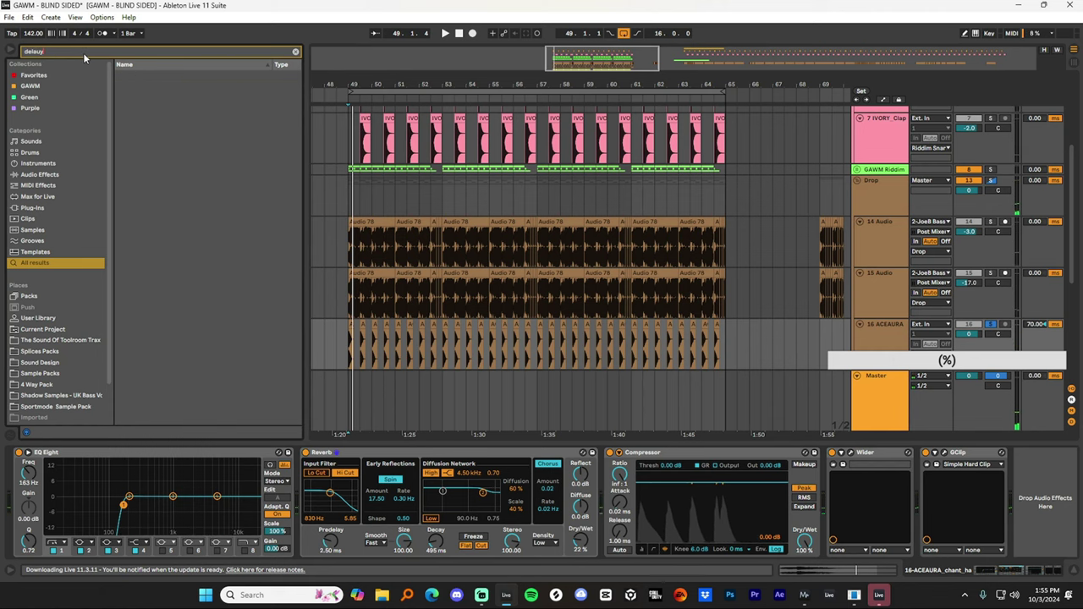
{"action": "key", "text": "BackSpace"}
{"action": "left_click", "coordinate": [153, 97]}
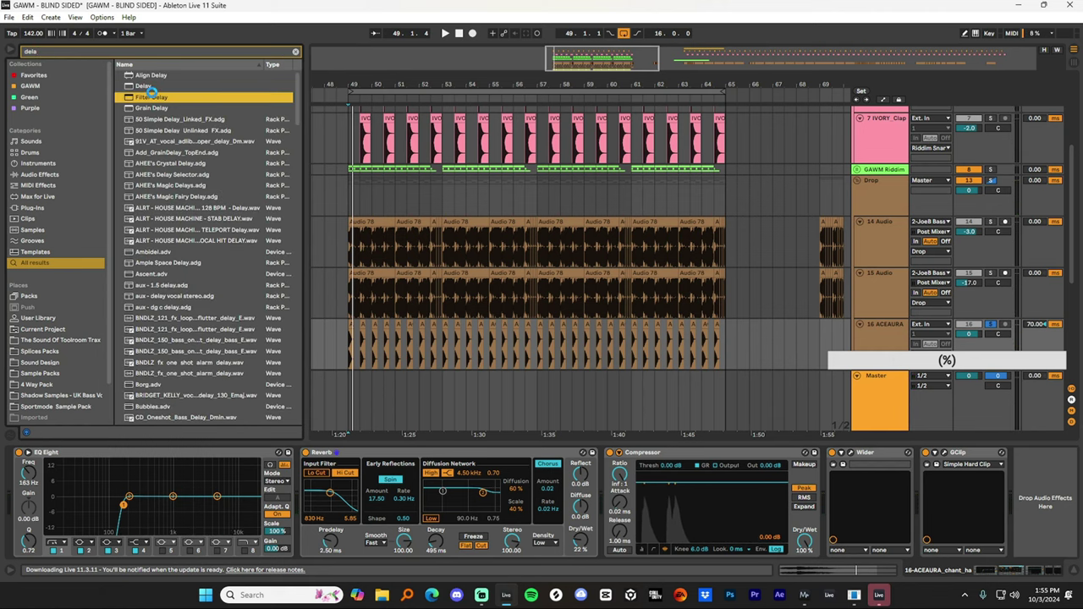
{"action": "double_click", "coordinate": [151, 88]}
{"action": "left_click", "coordinate": [672, 455]}
{"action": "key", "text": "Delete"}
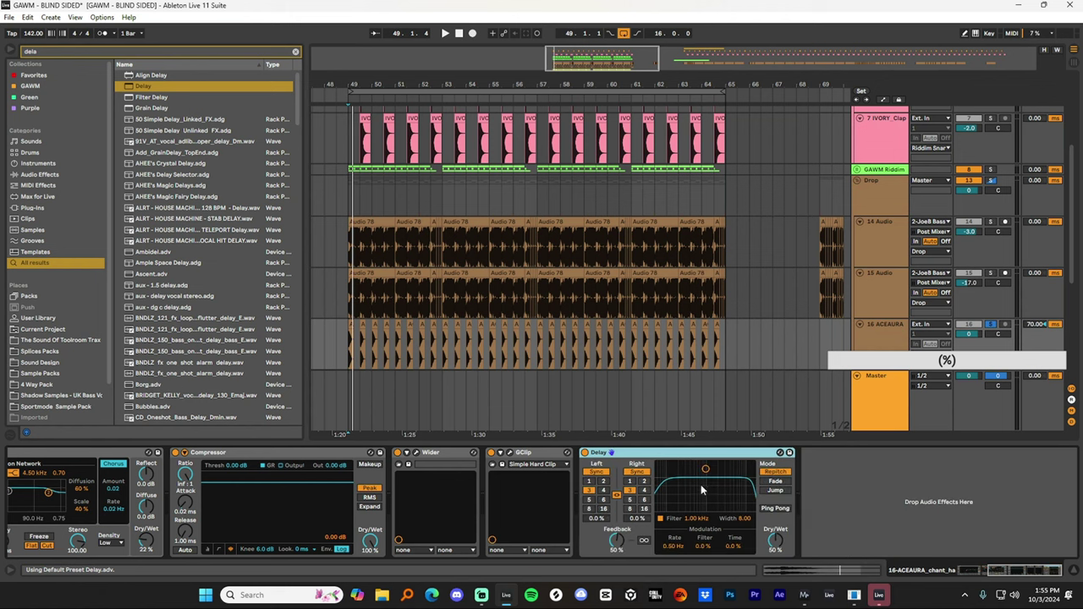
Set the Delay's left and right times to 4 sixteenths and its feedback to 9.0%.
{"action": "left_click", "coordinate": [645, 491]}
{"action": "left_click_drag", "start_coordinate": [620, 539], "coordinate": [620, 584]}
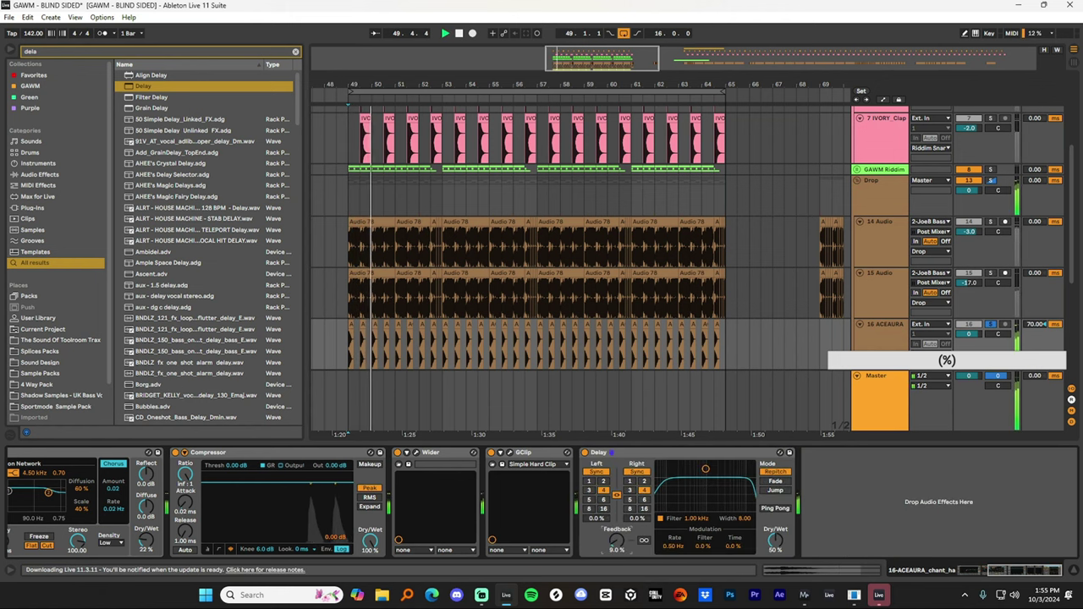
Set the Delay's filter to 4.69 kHz, width 3.74, feedback 19% and dry/wet 12%, and place it between the Reverb and Compressor.
{"action": "left_click_drag", "start_coordinate": [700, 484], "coordinate": [725, 506]}
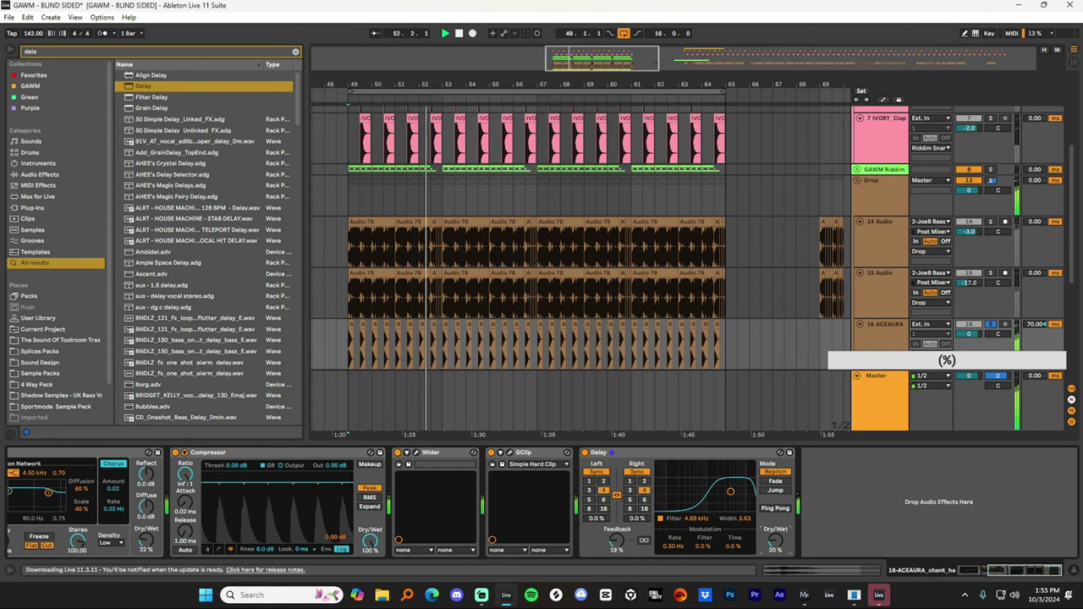
{"action": "left_click_drag", "start_coordinate": [731, 492], "coordinate": [730, 491]}
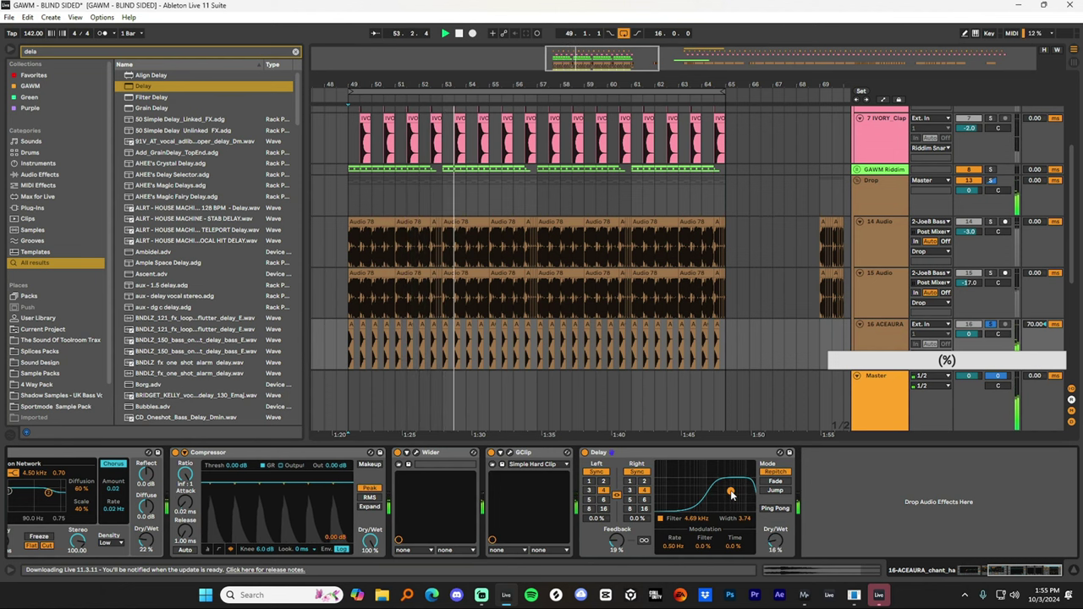
{"action": "left_click_drag", "start_coordinate": [775, 540], "coordinate": [775, 544]}
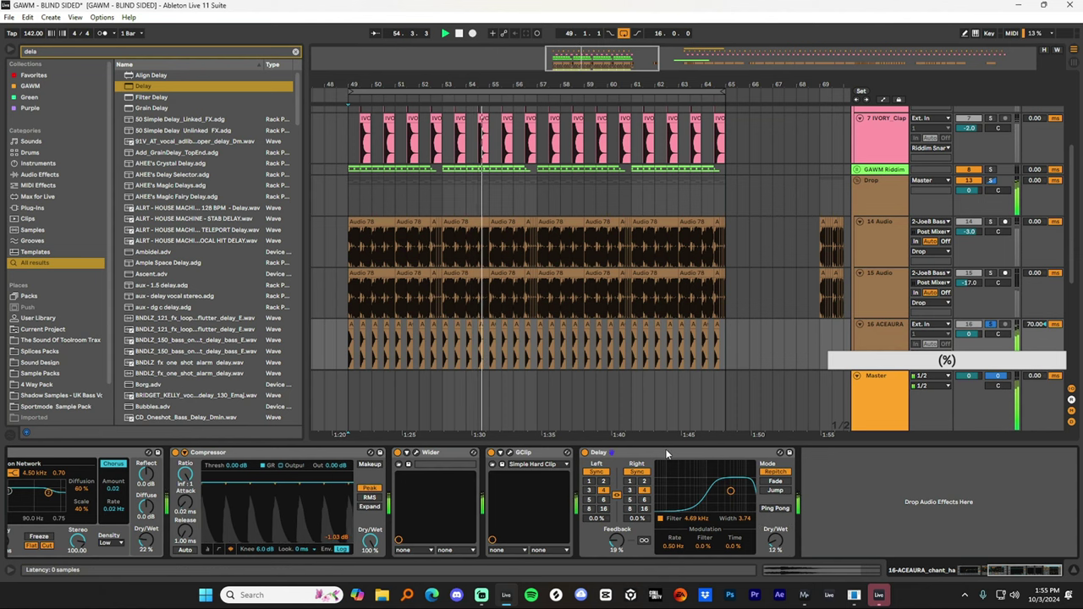
{"action": "left_click_drag", "start_coordinate": [665, 450], "coordinate": [510, 458]}
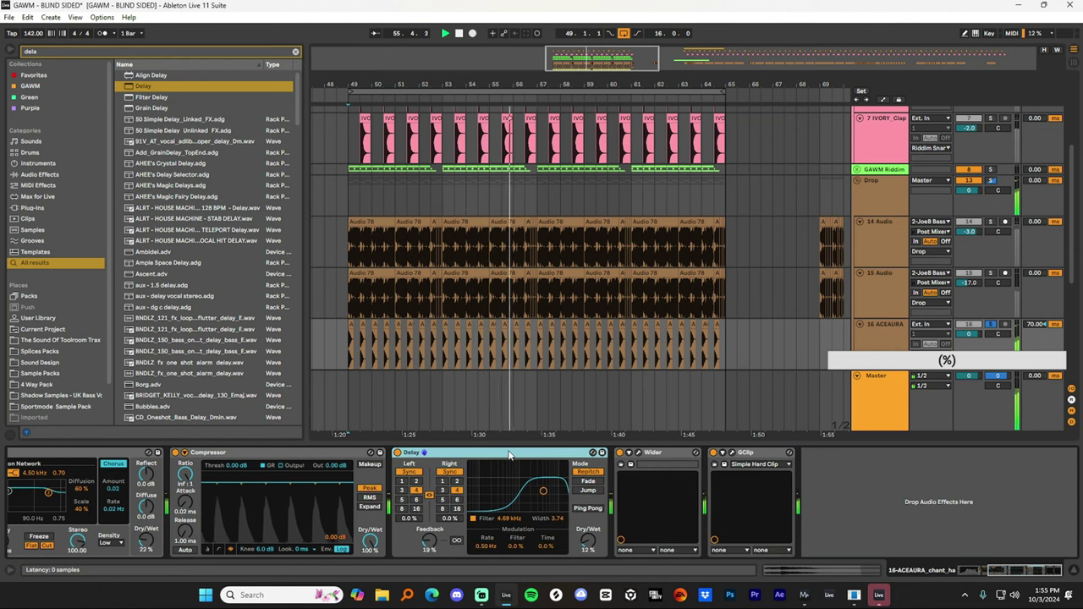
{"action": "left_click_drag", "start_coordinate": [428, 461], "coordinate": [367, 458]}
Copy the Reverb and Delay together onto the Chant (6) track and place them ahead of its Compressor.
{"action": "left_click", "coordinate": [367, 456], "text": "shift"}
{"action": "key", "text": "ctrl+c"}
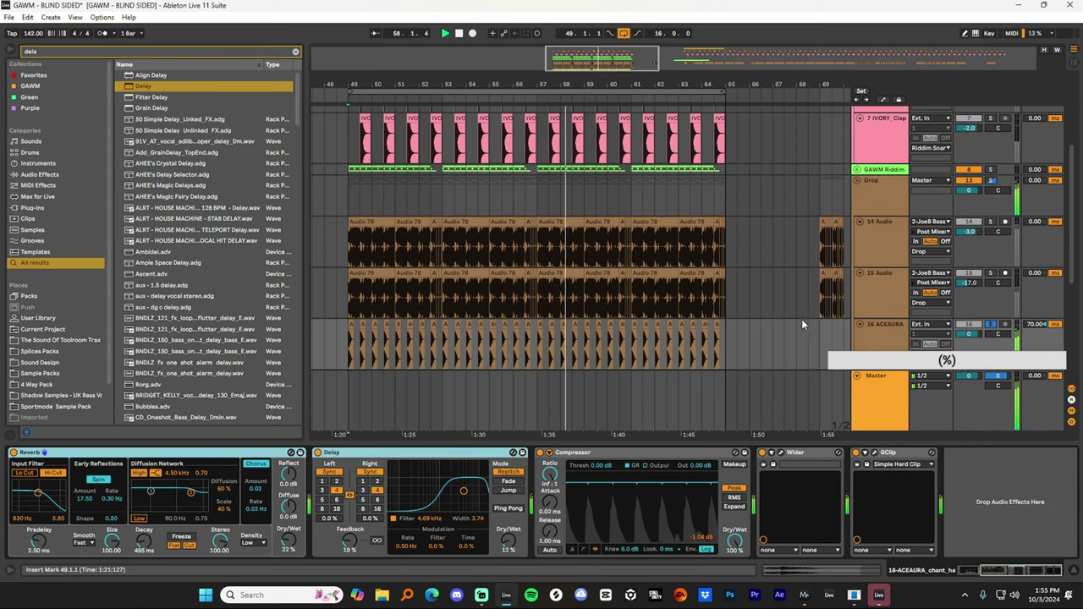
{"action": "scroll", "coordinate": [802, 321], "scroll_direction": "down", "scroll_amount": 1}
{"action": "left_click", "coordinate": [792, 350]}
{"action": "left_click", "coordinate": [752, 474]}
{"action": "key", "text": "ctrl+v"}
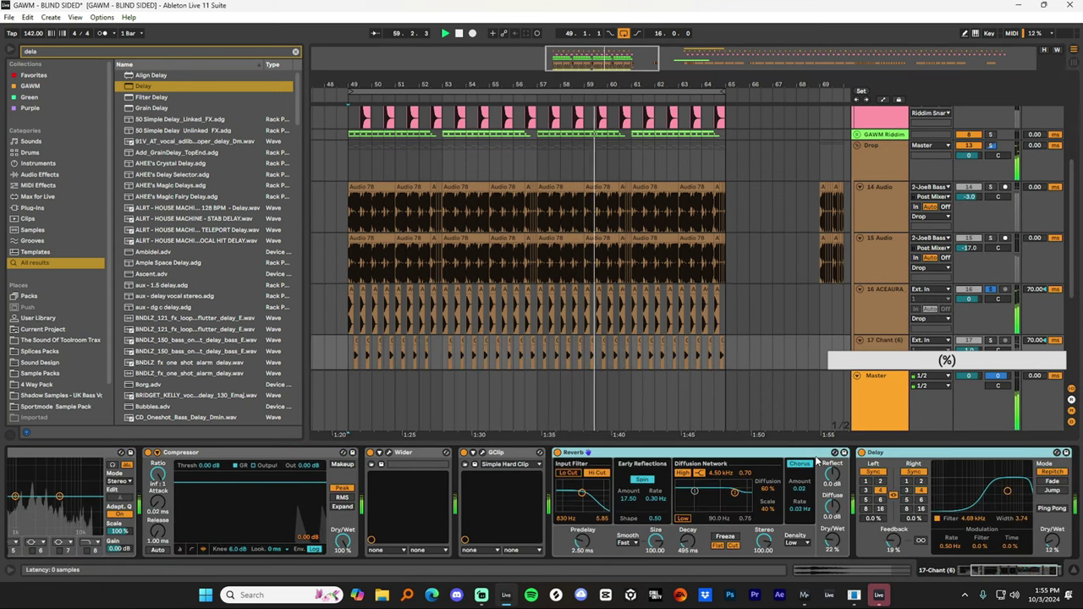
{"action": "left_click_drag", "start_coordinate": [741, 453], "coordinate": [146, 476]}
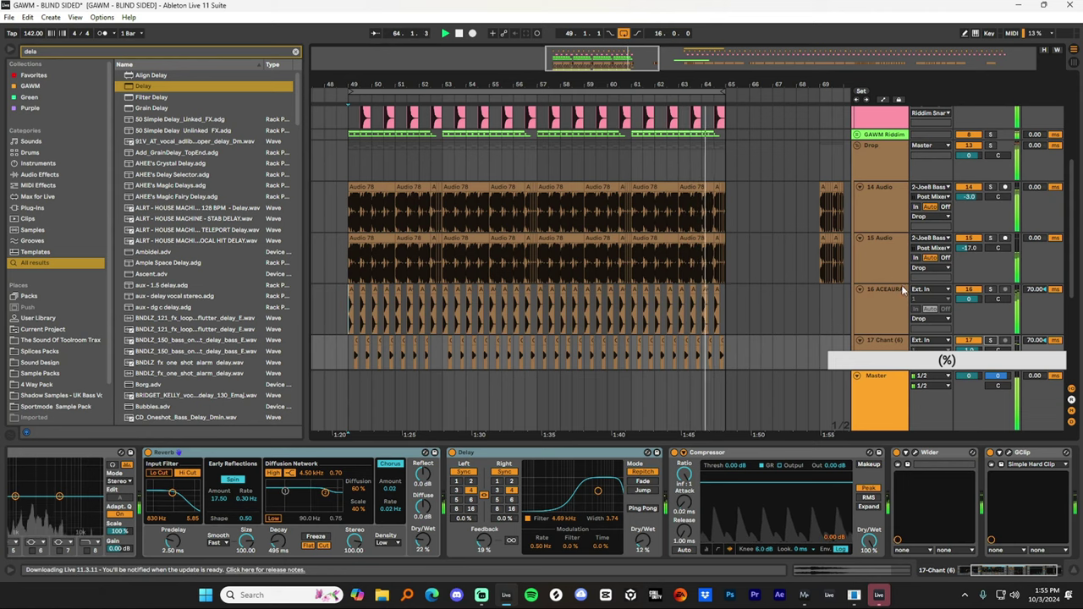
Delete the final Chant (6) clip at bar 64.4 and reset that track's volume to 0 dB.
{"action": "left_click", "coordinate": [1074, 570]}
{"action": "scroll", "coordinate": [490, 309], "scroll_direction": "down", "scroll_amount": 2}
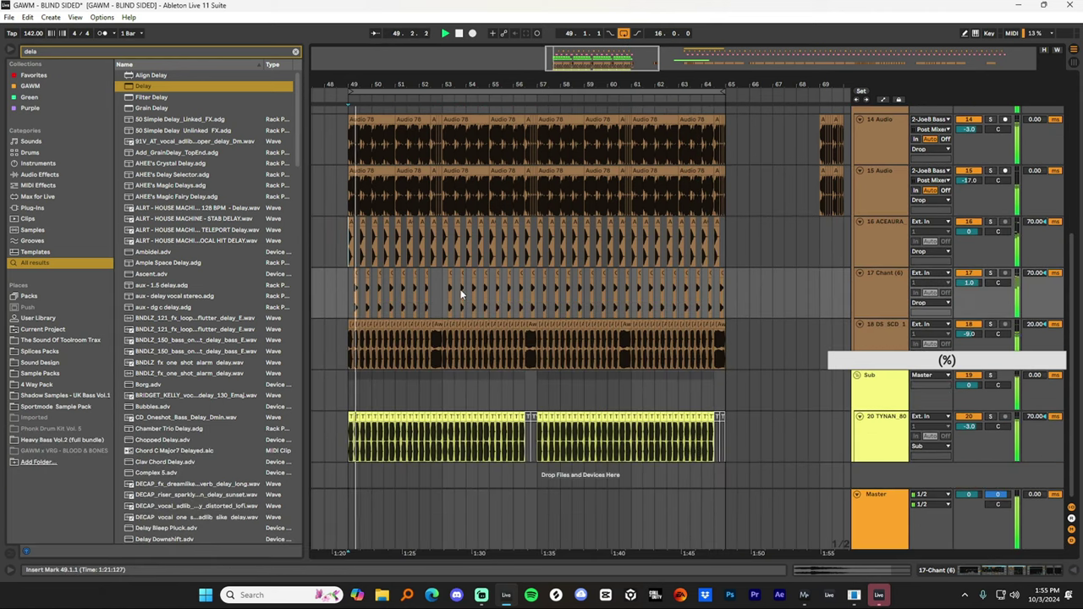
{"action": "left_click", "coordinate": [722, 286]}
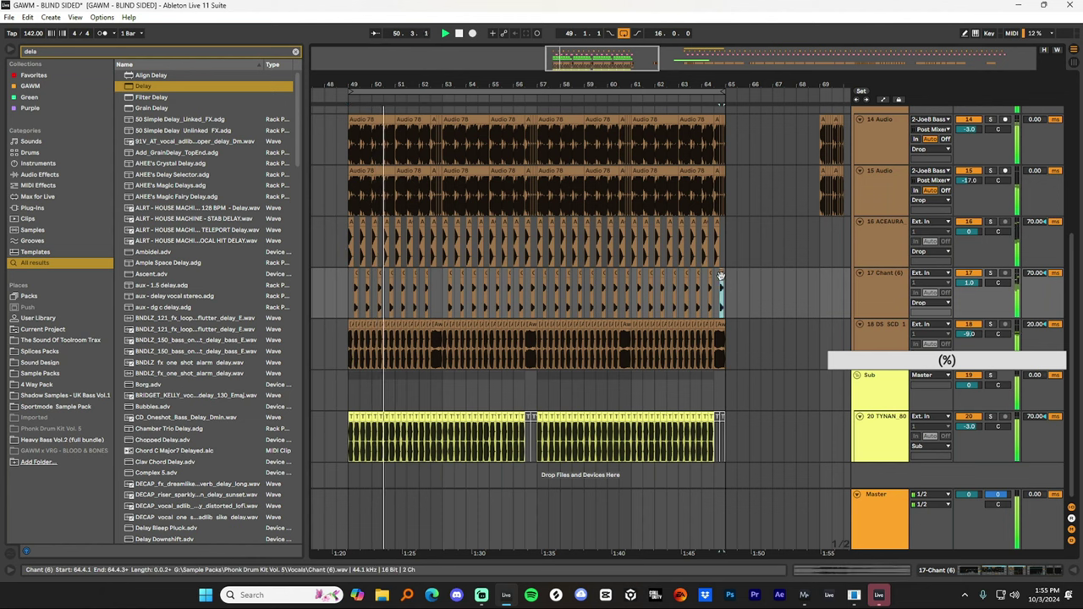
{"action": "double_click", "coordinate": [962, 284]}
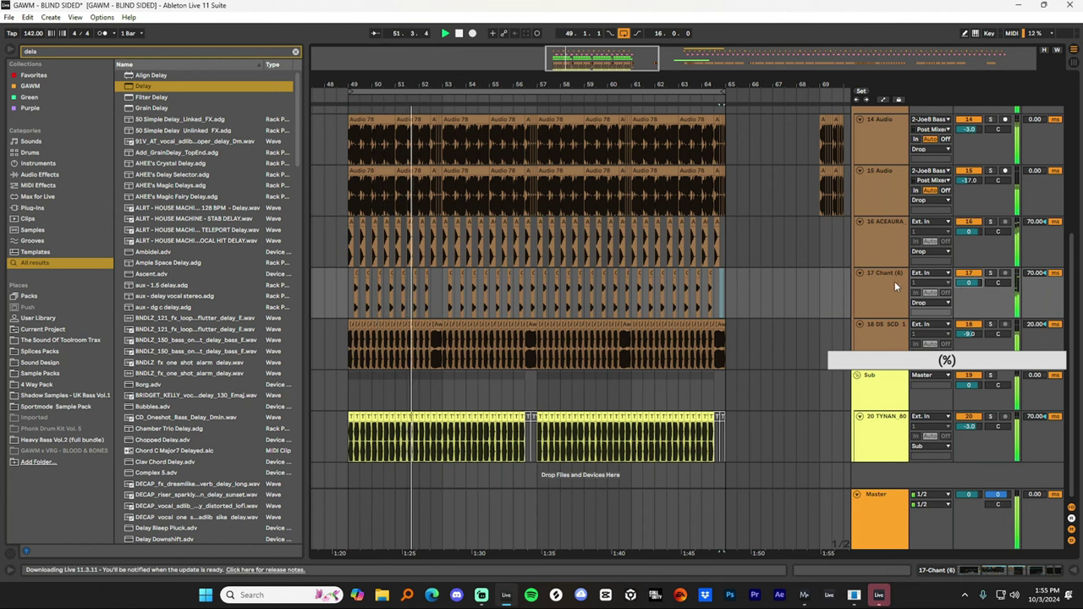
Group the ACEAURA and Chant (6) tracks together.
{"action": "left_click", "coordinate": [882, 252]}
{"action": "left_click", "coordinate": [888, 285], "text": "shift"}
{"action": "key", "text": "ctrl+g"}
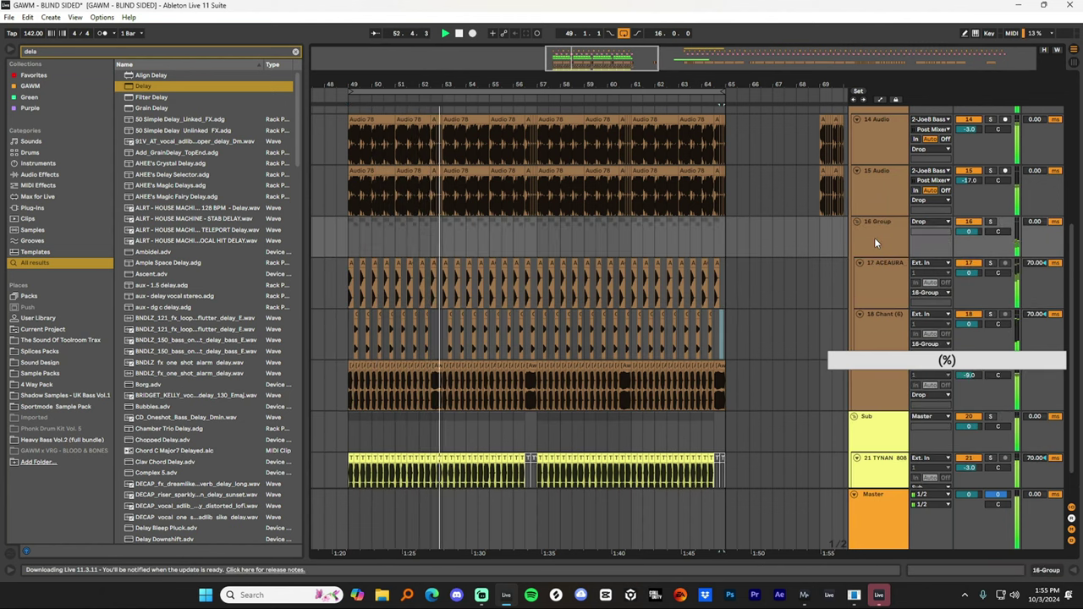
Add a Saturator to the new vocal group and set its drive to 3 dB.
{"action": "double_click", "coordinate": [874, 237]}
{"action": "left_click", "coordinate": [90, 49]}
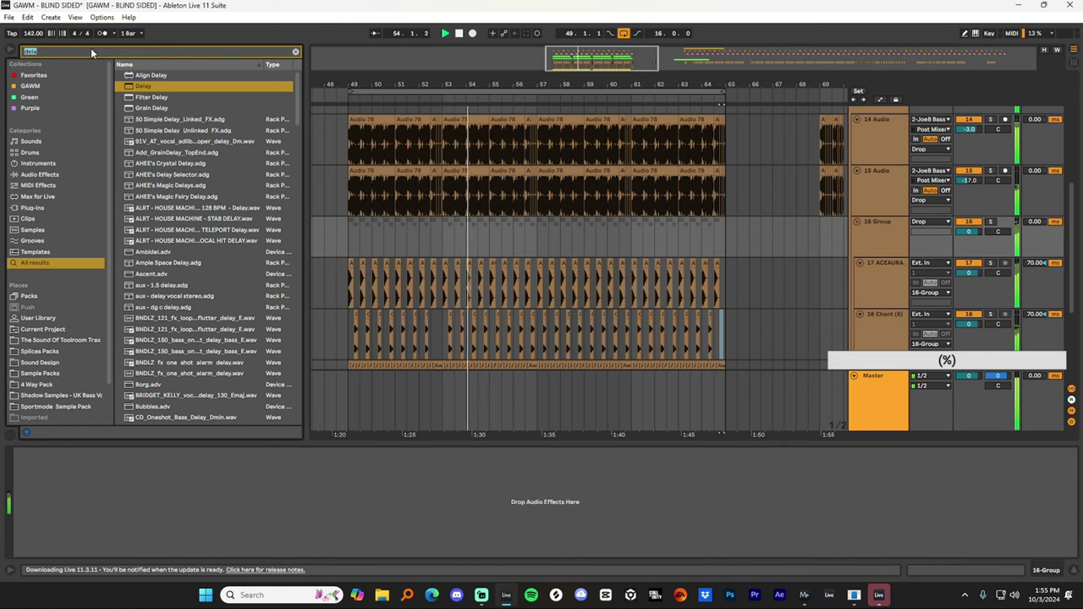
{"action": "type", "text": "satur"}
{"action": "double_click", "coordinate": [148, 75]}
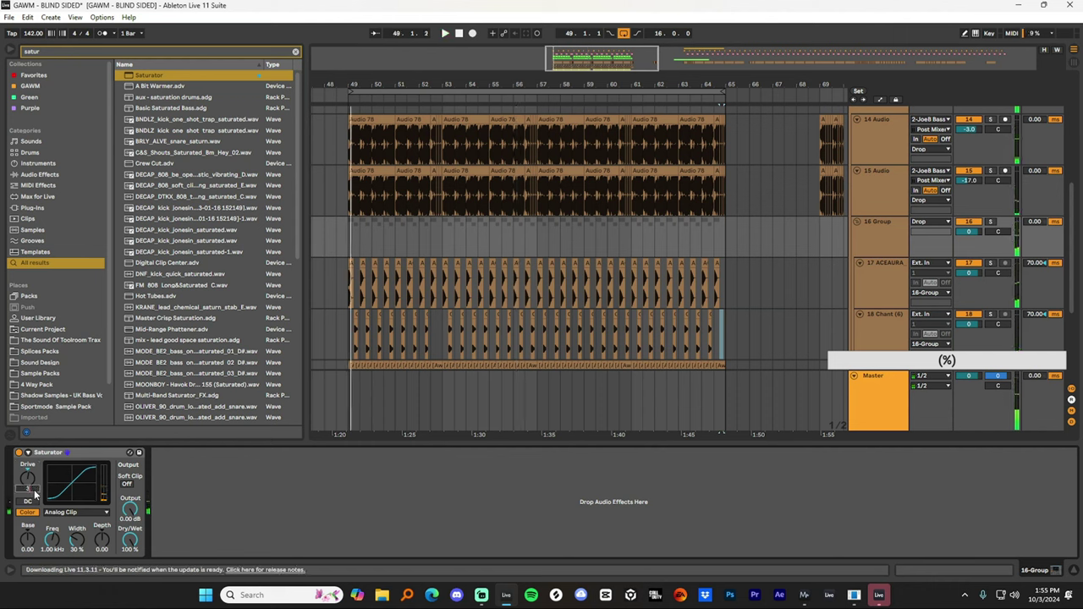
{"action": "key", "text": "Return"}
{"action": "key", "text": "space"}
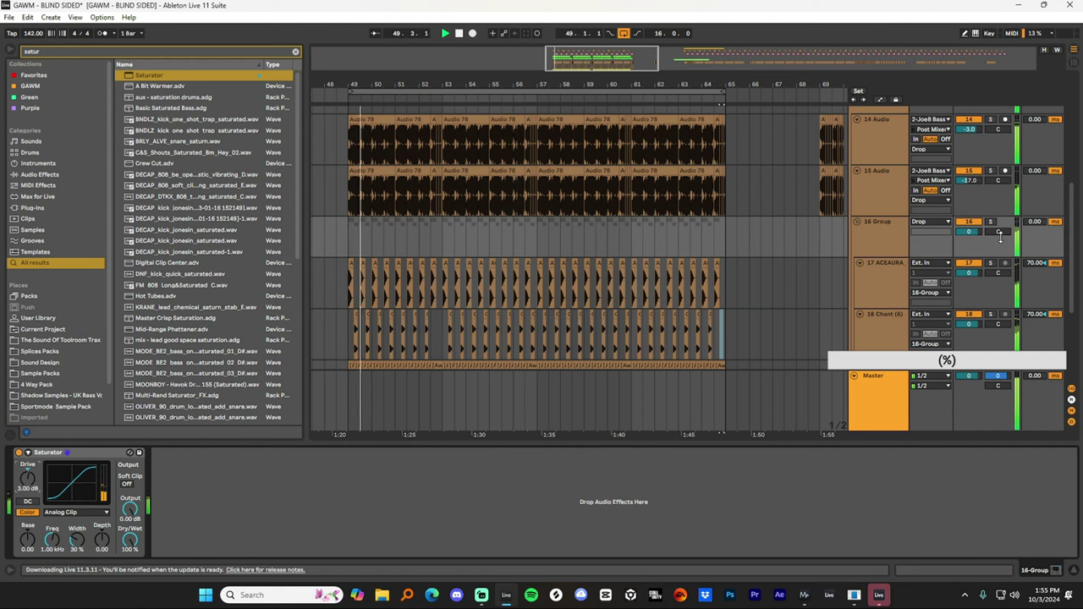
Search the browser for "compr".
{"action": "left_click", "coordinate": [879, 237]}
{"action": "left_click", "coordinate": [79, 51]}
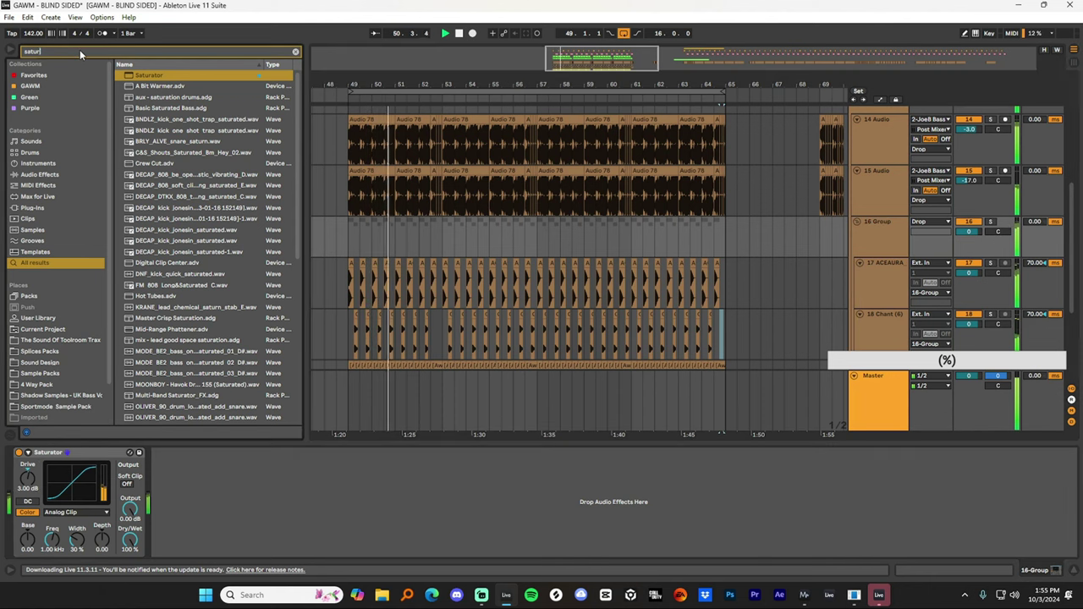
{"action": "type", "text": "compr"}
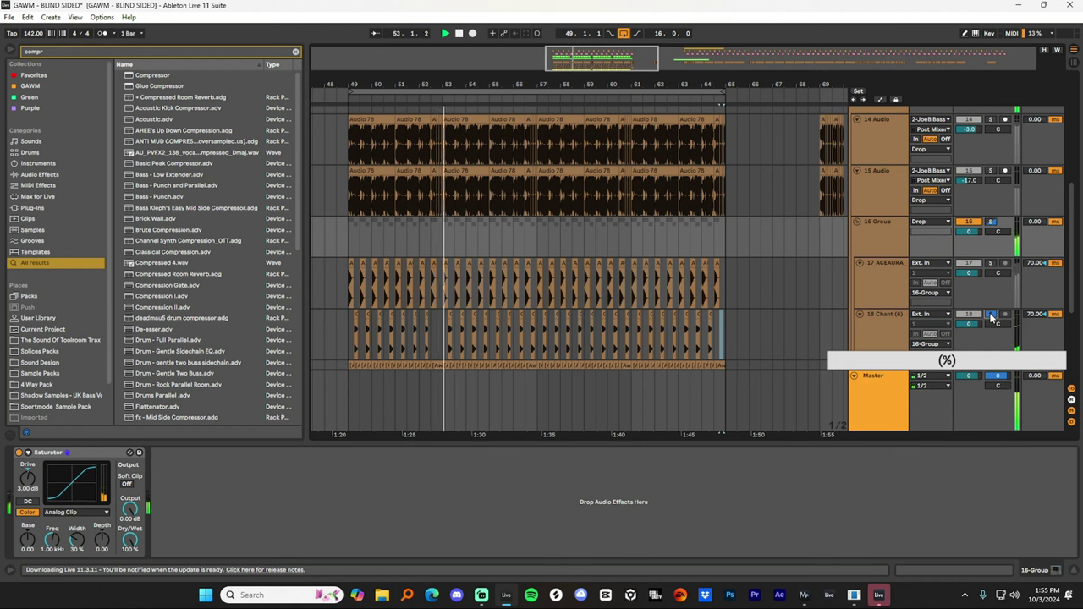
Set the pitch of all Chant (6) clips in the drop to -12 st.
{"action": "left_click", "coordinate": [355, 315]}
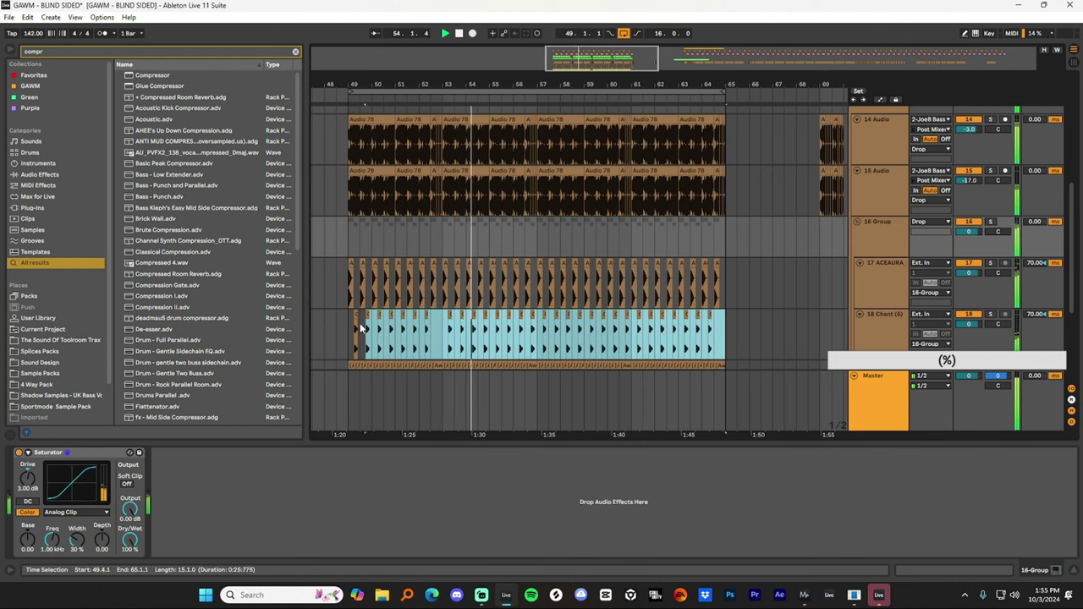
{"action": "double_click", "coordinate": [356, 313]}
{"action": "key", "text": "space"}
{"action": "key", "text": "space"}
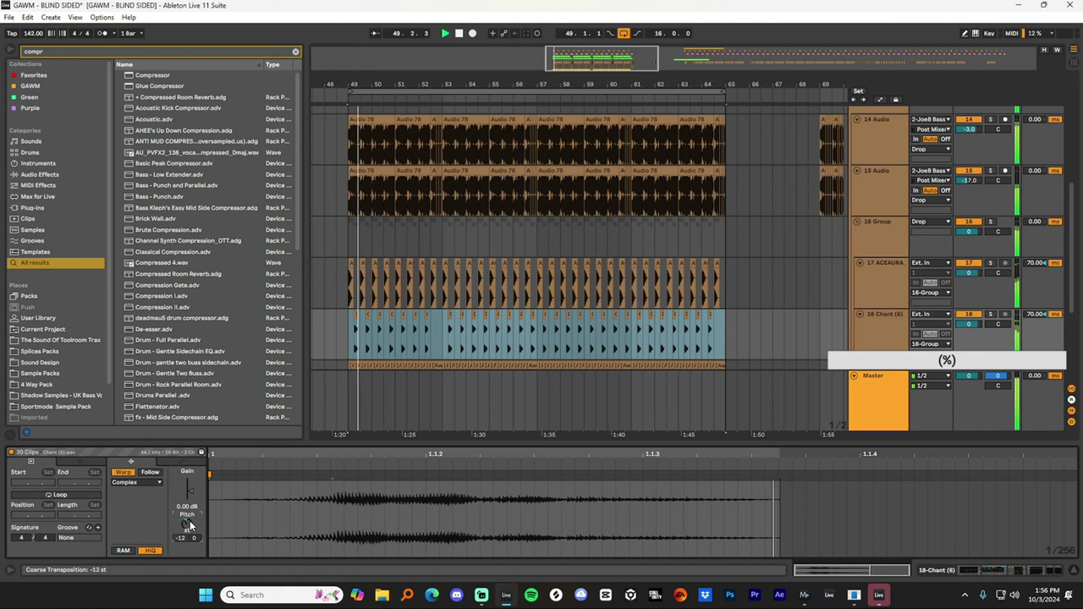
Audition Chant (6) soloed, set its volume to 3 dB, and set its clips from bar 57 onward to 0 st pitch.
{"action": "left_click", "coordinate": [993, 315]}
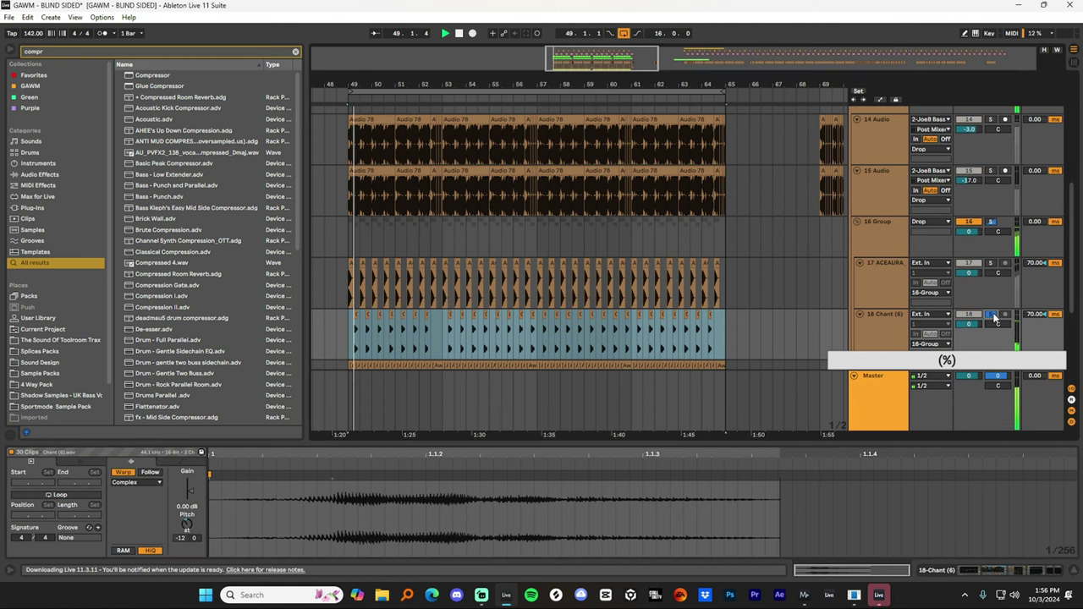
{"action": "left_click", "coordinate": [992, 315]}
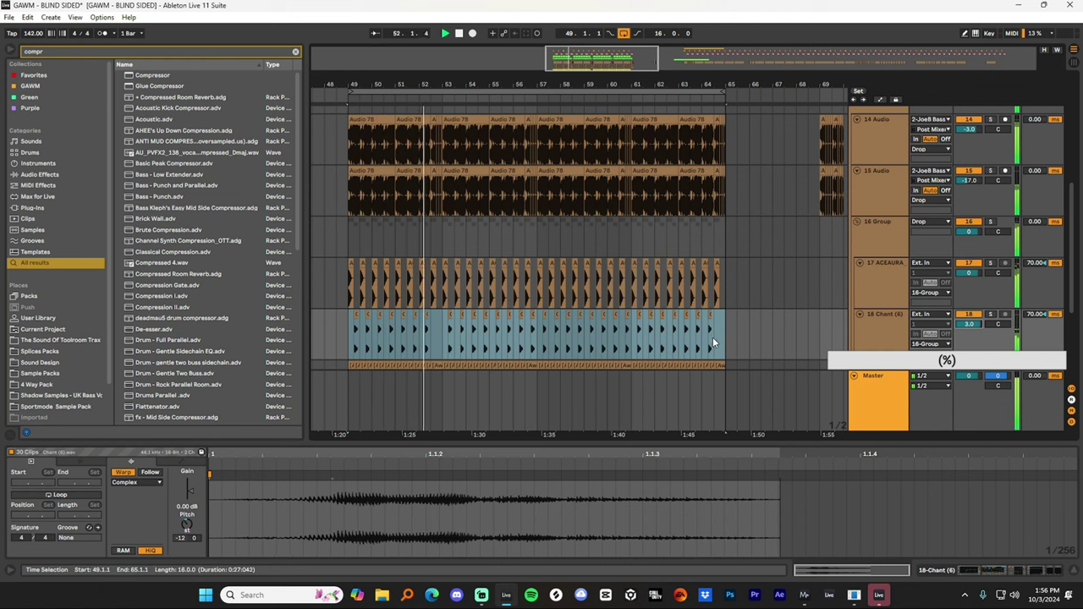
{"action": "left_click_drag", "start_coordinate": [713, 337], "coordinate": [536, 333]}
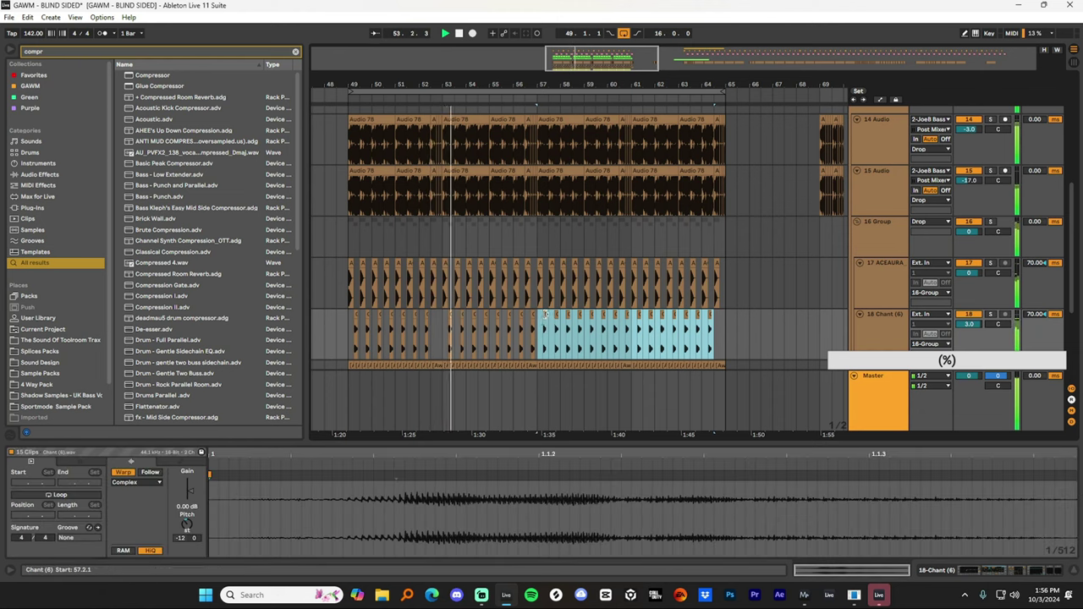
{"action": "left_click", "coordinate": [256, 513]}
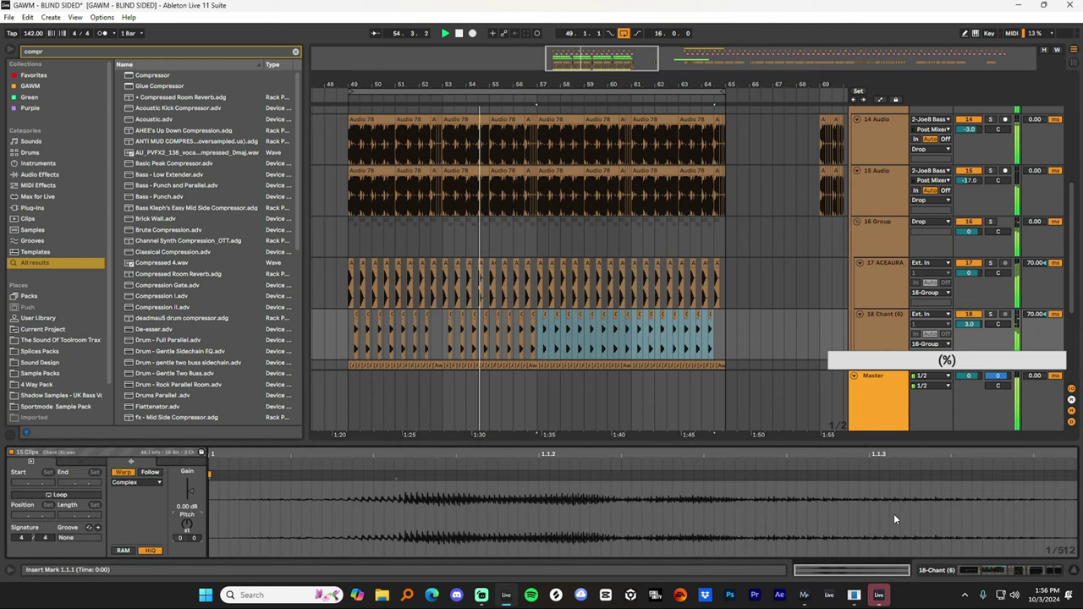
Delete the vocal chops on ACEAURA at bars 56.2–57 and 64.3–65, and on Chant (6) at bars 56.3–57 and 60.4.
{"action": "left_click", "coordinate": [534, 333]}
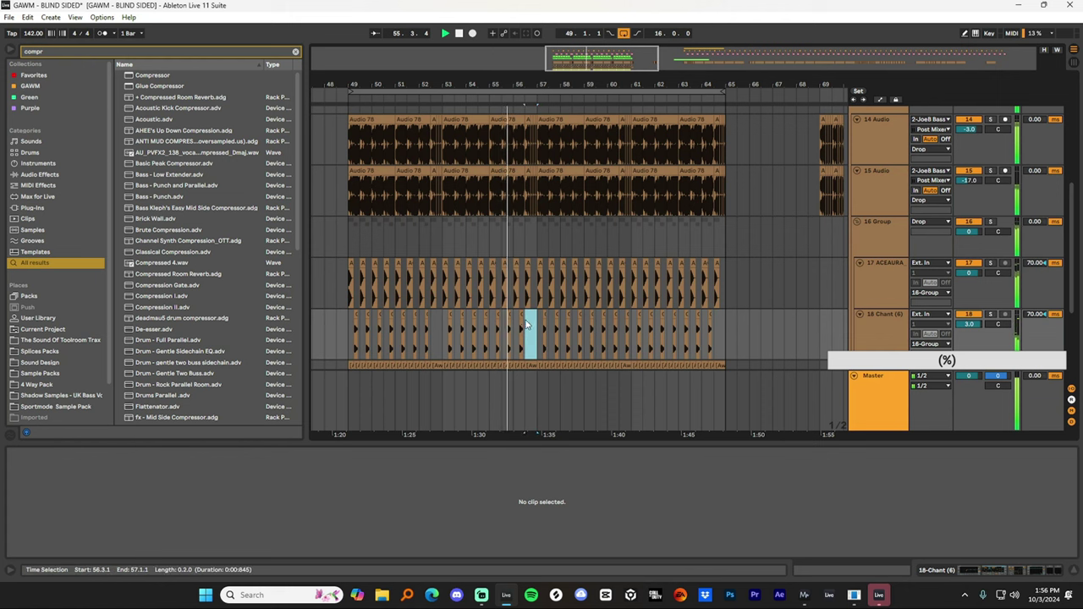
{"action": "left_click_drag", "start_coordinate": [522, 294], "coordinate": [536, 296]}
{"action": "key", "text": "Delete"}
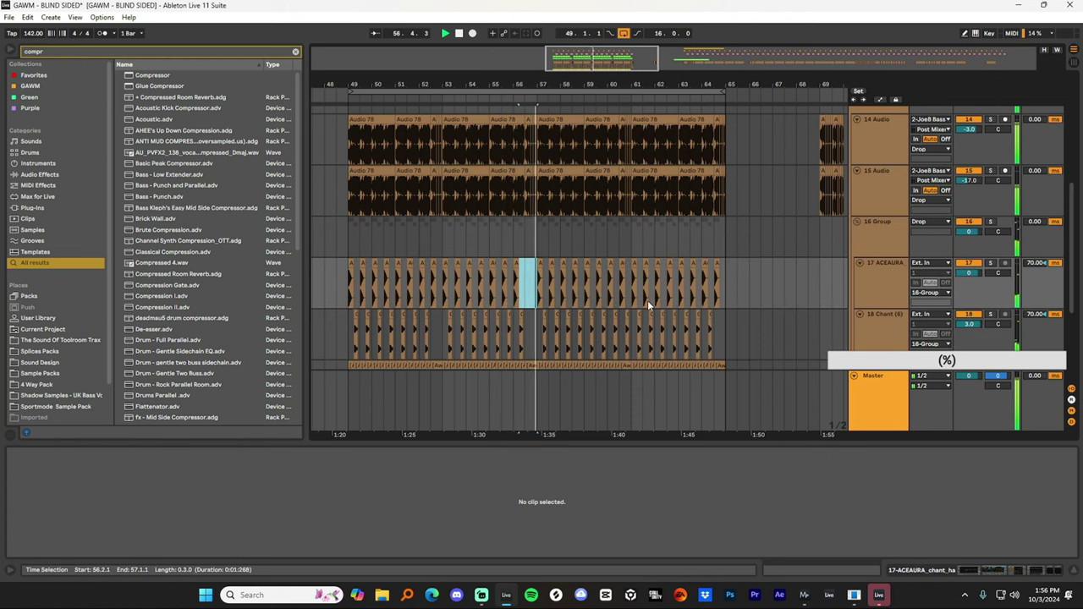
{"action": "left_click_drag", "start_coordinate": [713, 294], "coordinate": [725, 295]}
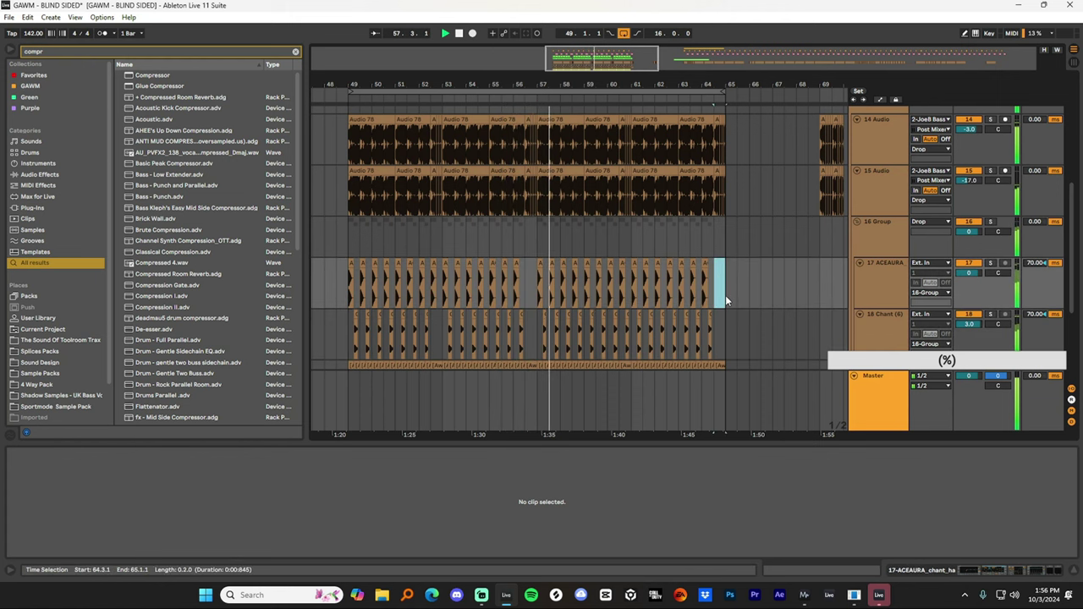
{"action": "left_click", "coordinate": [628, 327]}
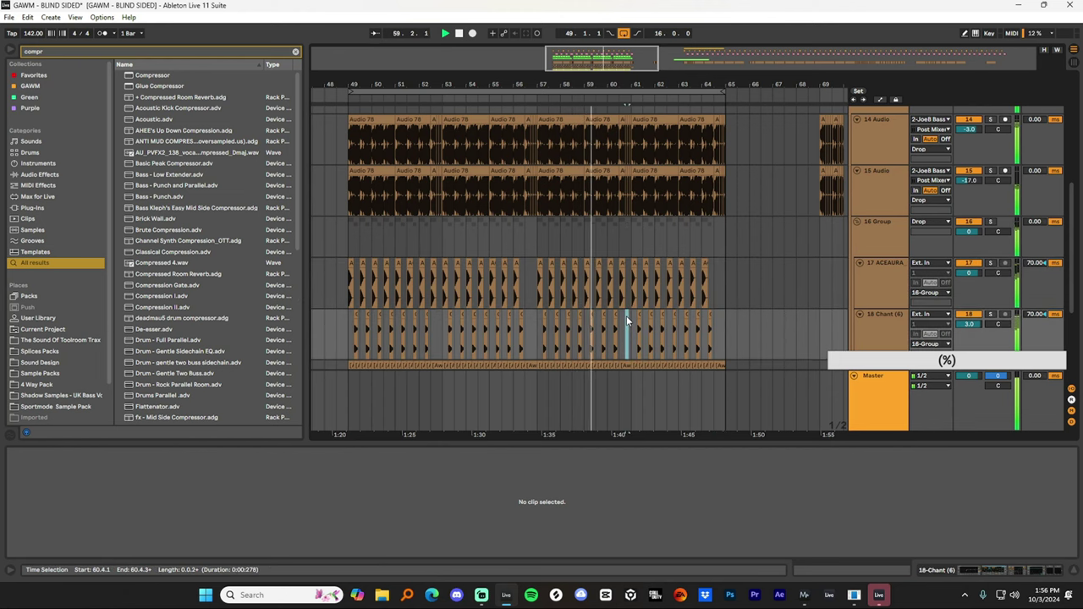
Set the volume of the DS_SCD bass synth loop track to -11 dB.
{"action": "left_click", "coordinate": [1074, 572]}
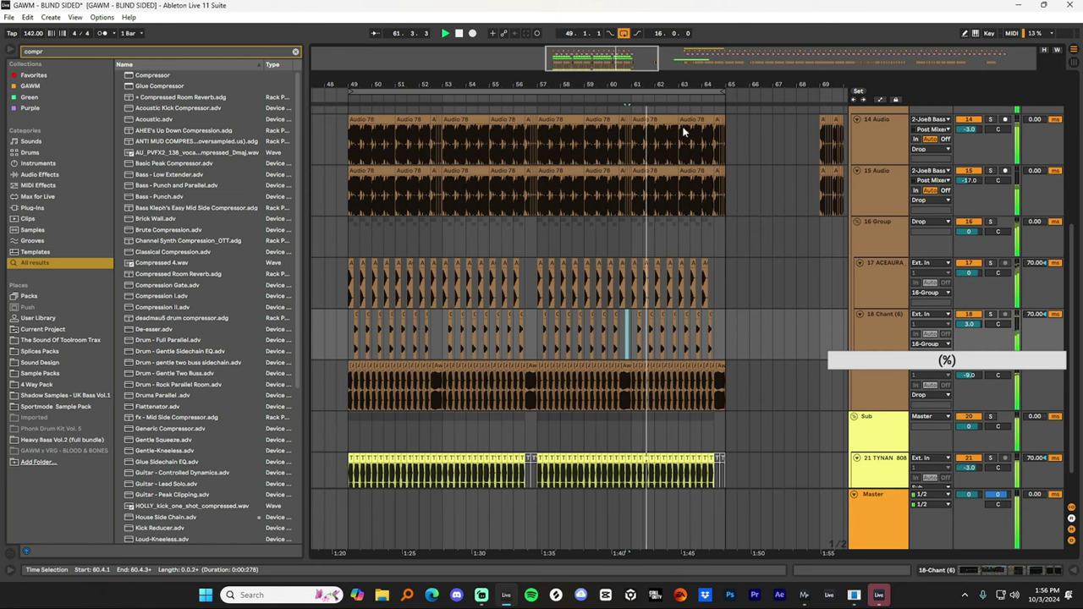
{"action": "left_click_drag", "start_coordinate": [628, 78], "coordinate": [668, 82]}
{"action": "scroll", "coordinate": [687, 198], "scroll_direction": "down", "scroll_amount": 1}
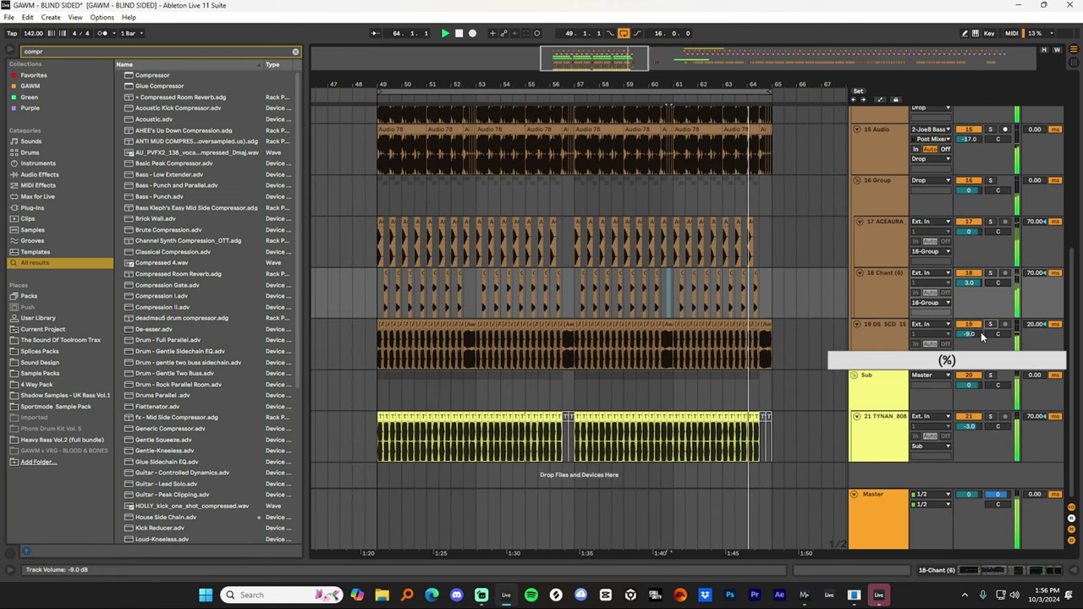
{"action": "left_click", "coordinate": [887, 338]}
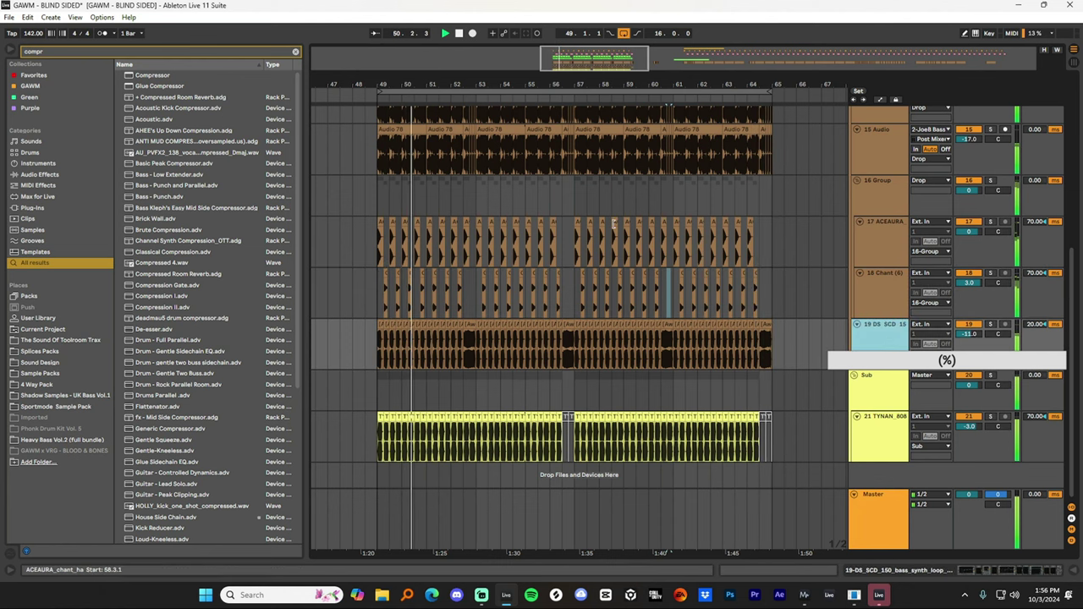
Clear the browser search and briefly play the drop from bar 49.
{"action": "left_click", "coordinate": [295, 52]}
{"action": "left_click_drag", "start_coordinate": [452, 83], "coordinate": [699, 52]}
{"action": "left_click", "coordinate": [677, 189]}
{"action": "key", "text": "space"}
{"action": "key", "text": "space"}
Copy the ACEAURA and Chant (6) clips from bars 49–57 to bar 33.
{"action": "scroll", "coordinate": [677, 187], "scroll_direction": "up", "scroll_amount": 5}
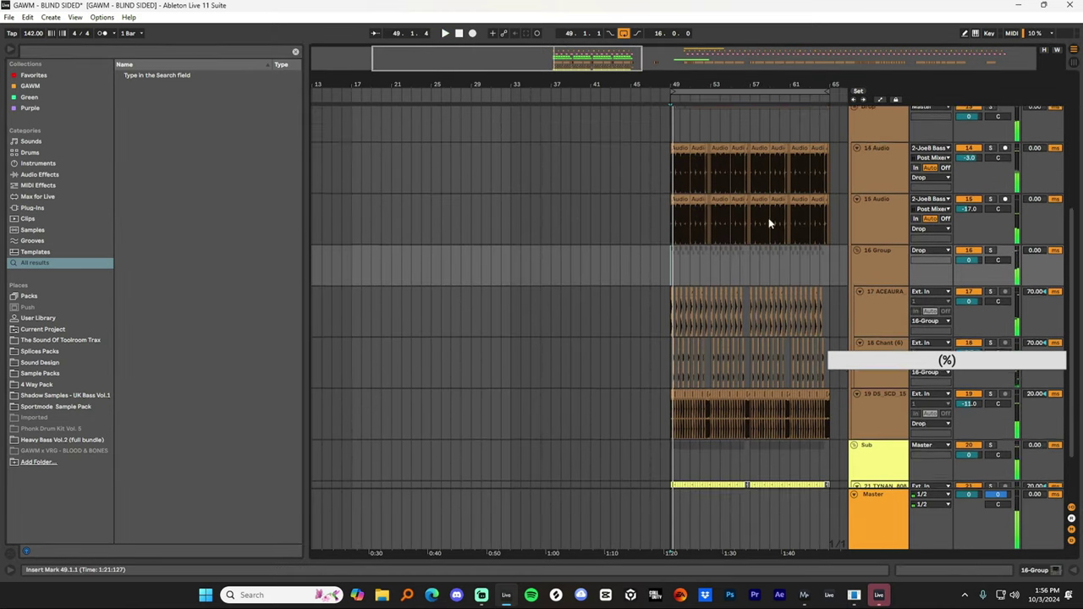
{"action": "scroll", "coordinate": [755, 190], "scroll_direction": "down", "scroll_amount": 3}
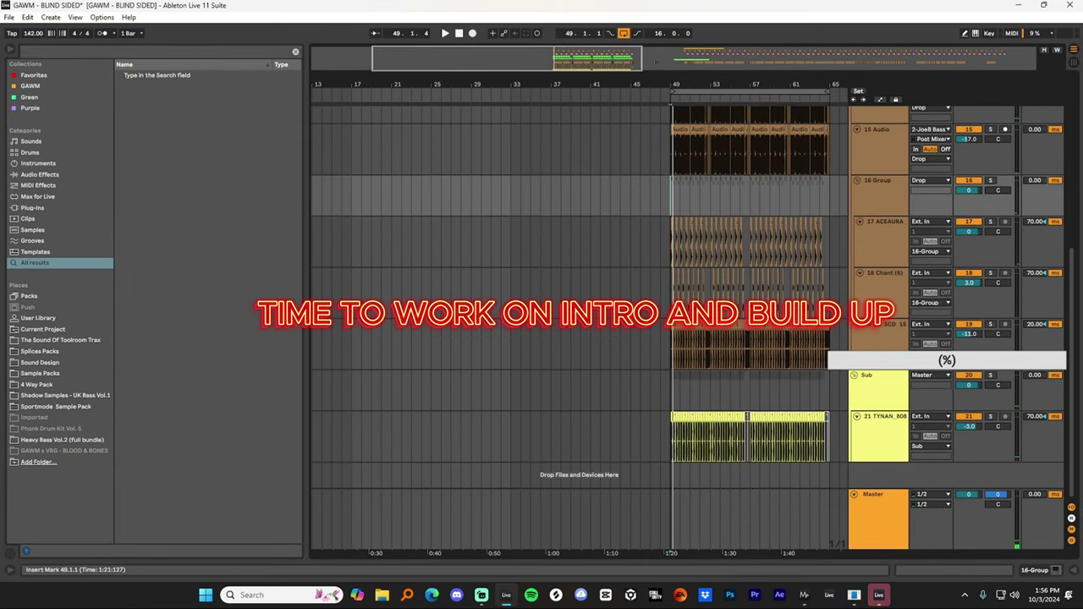
{"action": "left_click_drag", "start_coordinate": [674, 261], "coordinate": [742, 279]}
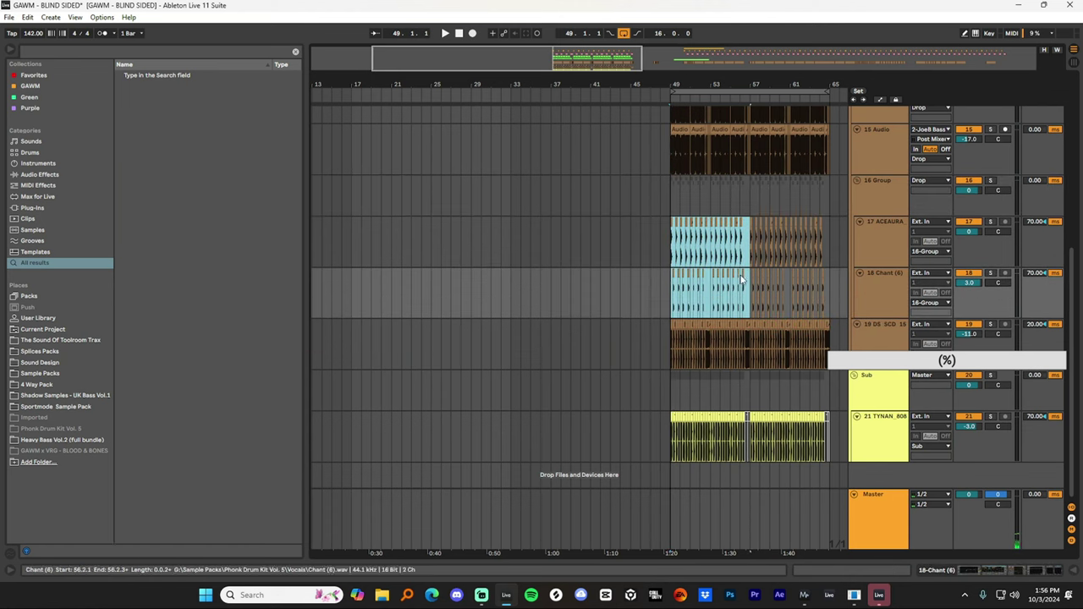
{"action": "left_click", "coordinate": [510, 248]}
{"action": "key", "text": "ctrl+v"}
Repeat the first four copied bars of both vocal tracks up to bar 49, and delete the clips from bar 47 onward.
{"action": "left_click_drag", "start_coordinate": [511, 248], "coordinate": [543, 273]}
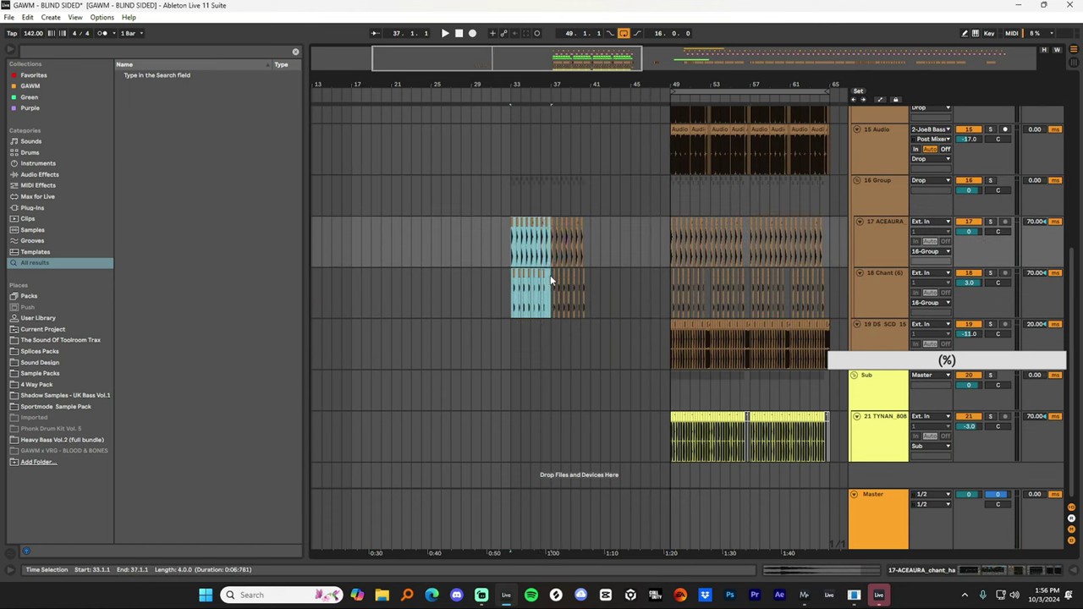
{"action": "key", "text": "ctrl+d"}
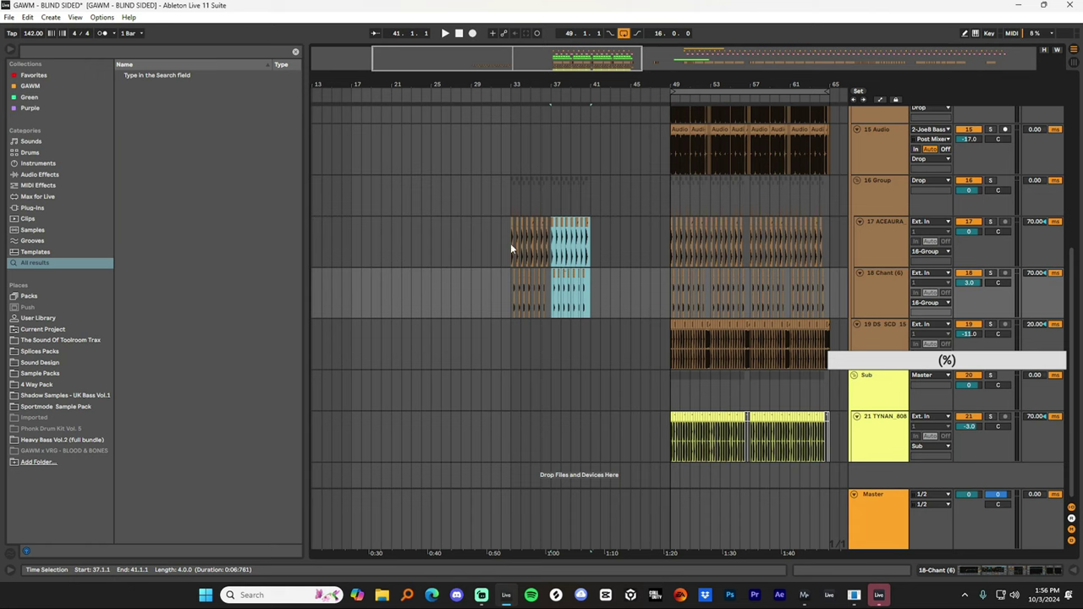
{"action": "left_click_drag", "start_coordinate": [510, 248], "coordinate": [583, 296]}
{"action": "key", "text": "ctrl+d"}
{"action": "left_click_drag", "start_coordinate": [669, 243], "coordinate": [664, 267]}
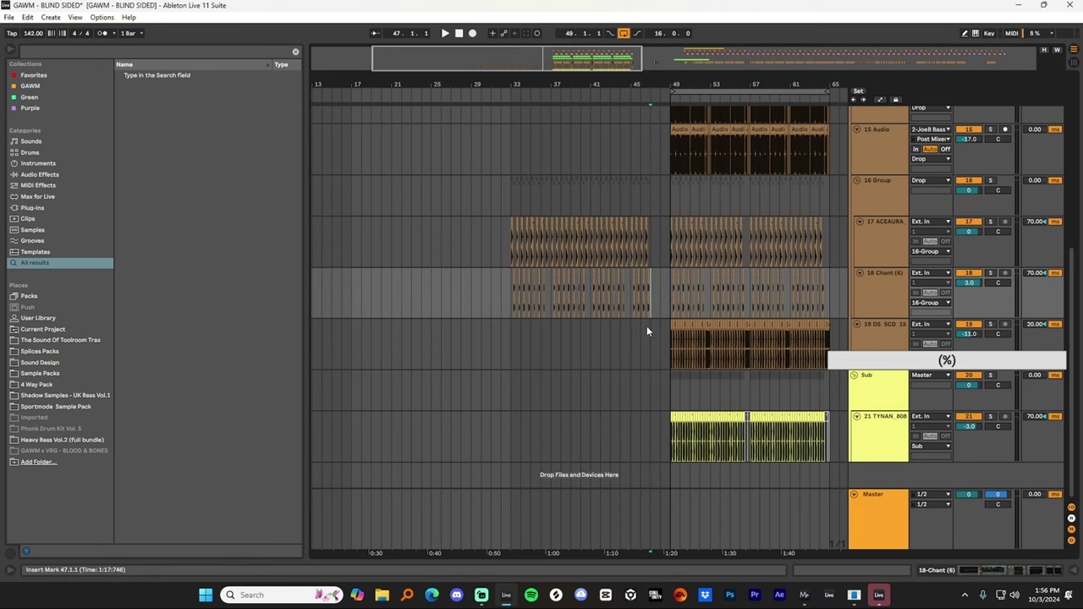
Copy the 14 Audio clips from bars 49–57 to bar 25 and loop bars 25–33.
{"action": "scroll", "coordinate": [689, 271], "scroll_direction": "up", "scroll_amount": 2}
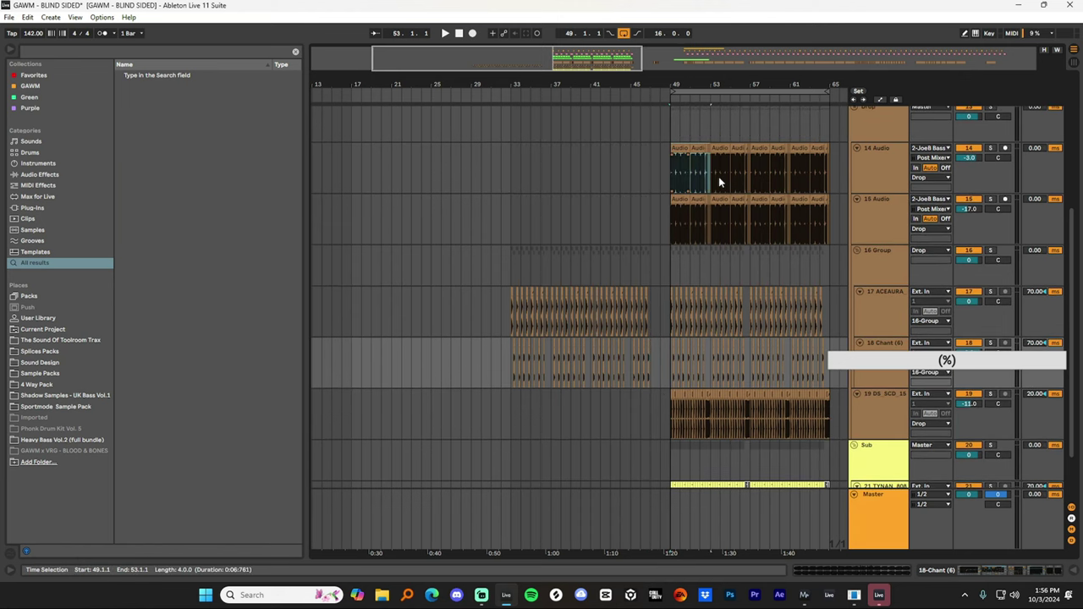
{"action": "left_click_drag", "start_coordinate": [749, 177], "coordinate": [750, 177]}
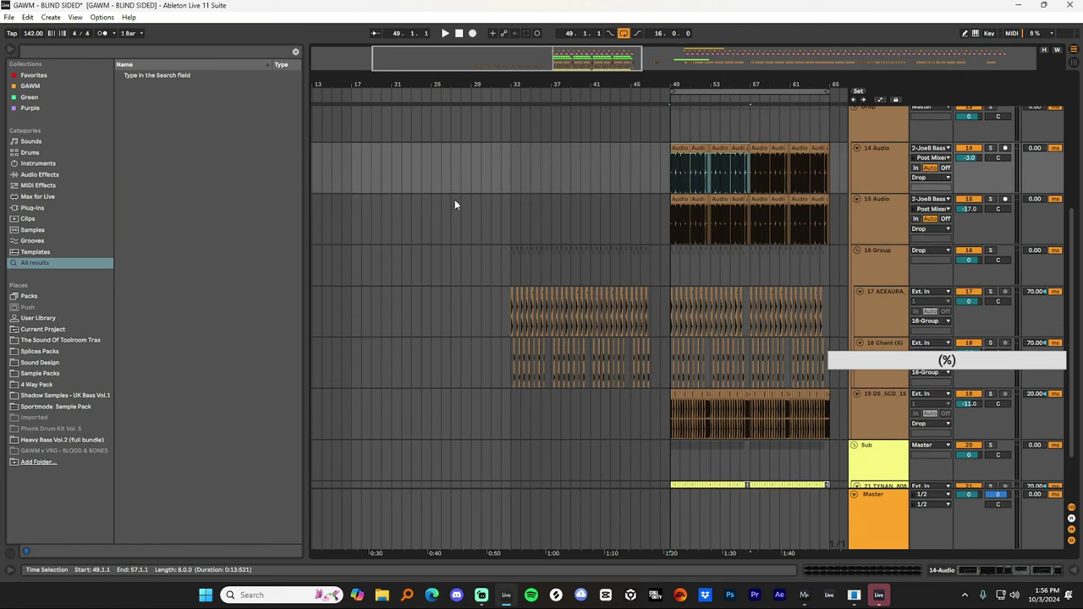
{"action": "left_click", "coordinate": [428, 162]}
{"action": "key", "text": "ctrl+v"}
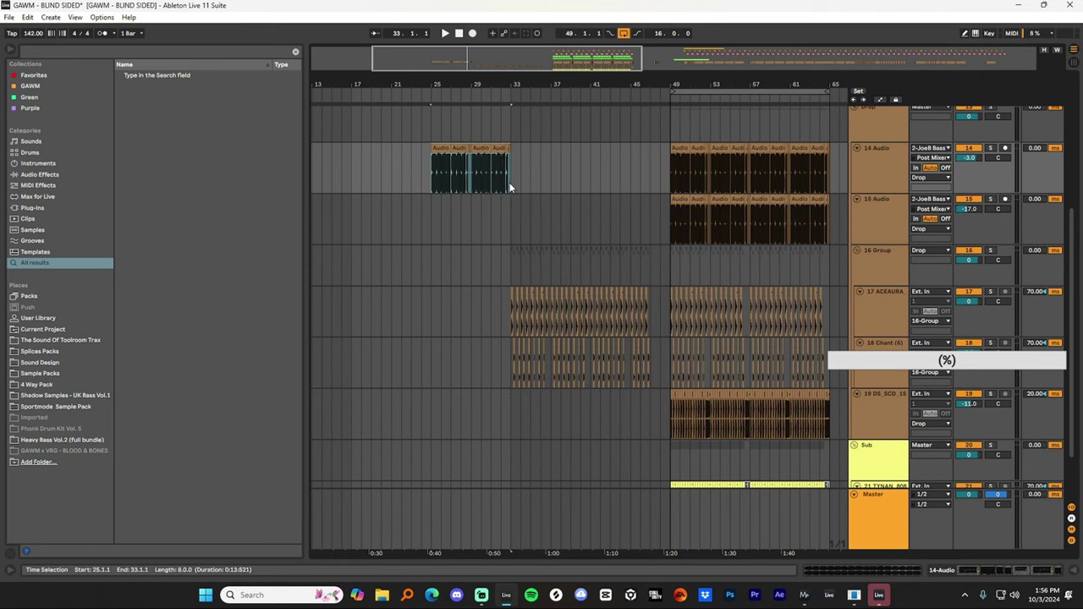
{"action": "key", "text": "ctrl+l"}
Collapse the Sub group and insert a new audio track below it.
{"action": "scroll", "coordinate": [677, 279], "scroll_direction": "down", "scroll_amount": 2}
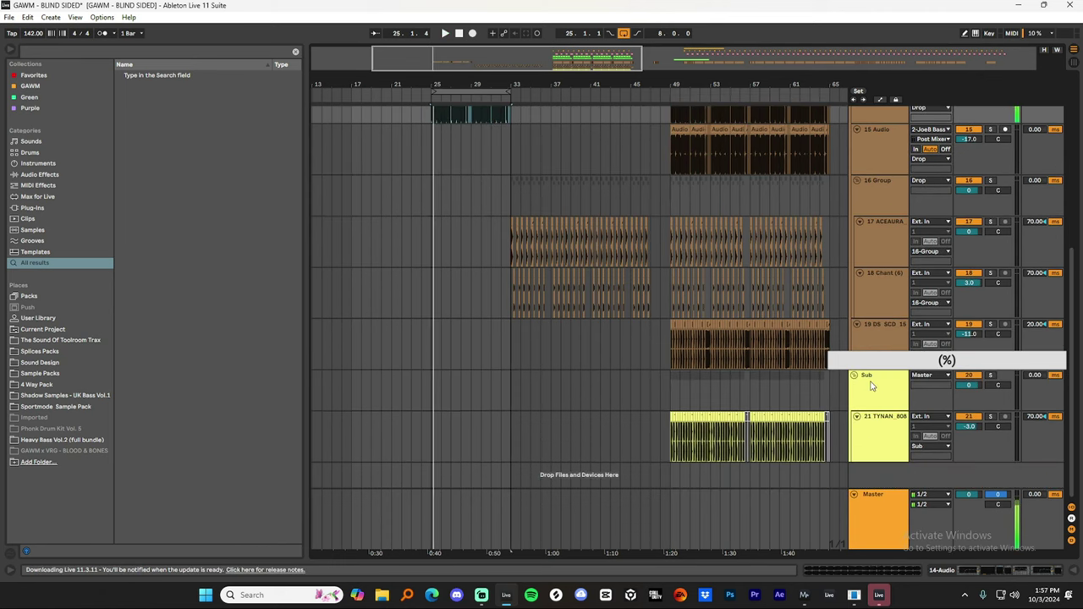
{"action": "left_click", "coordinate": [854, 377]}
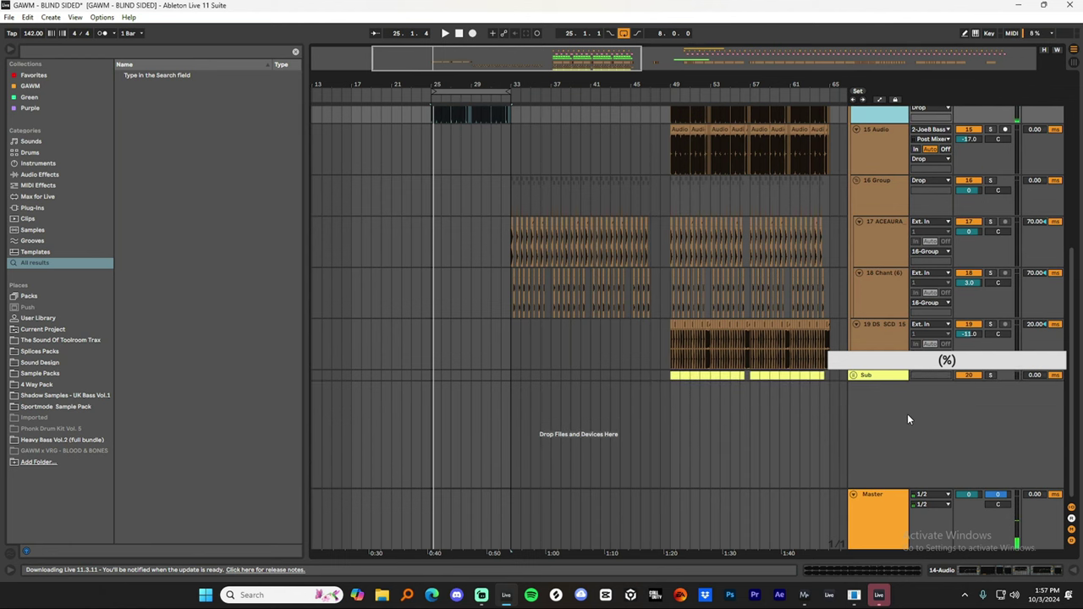
{"action": "scroll", "coordinate": [907, 414], "scroll_direction": "up", "scroll_amount": 8}
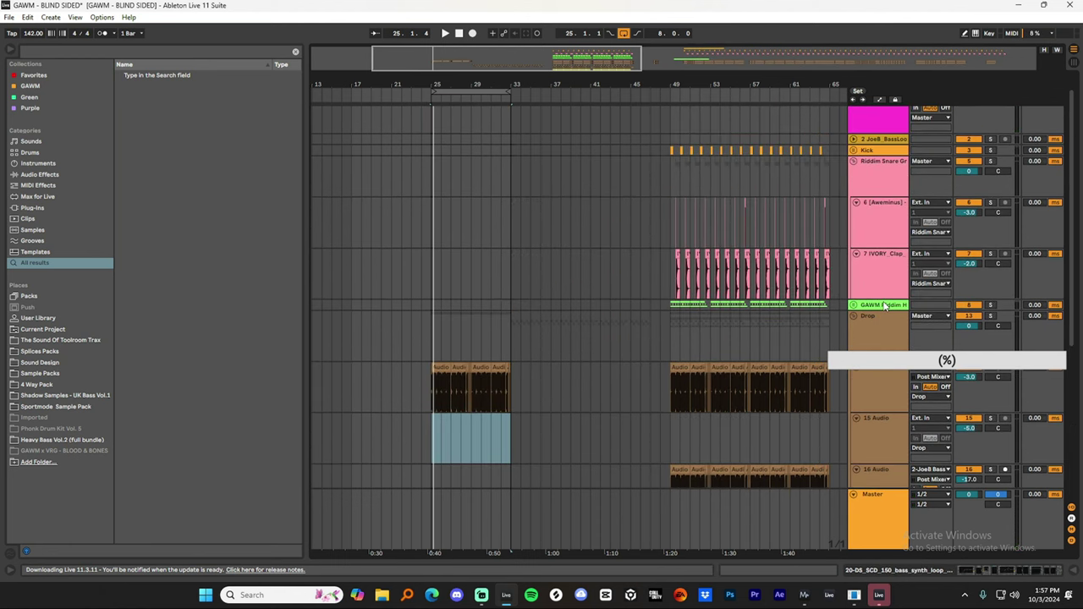
{"action": "scroll", "coordinate": [885, 306], "scroll_direction": "down", "scroll_amount": 7}
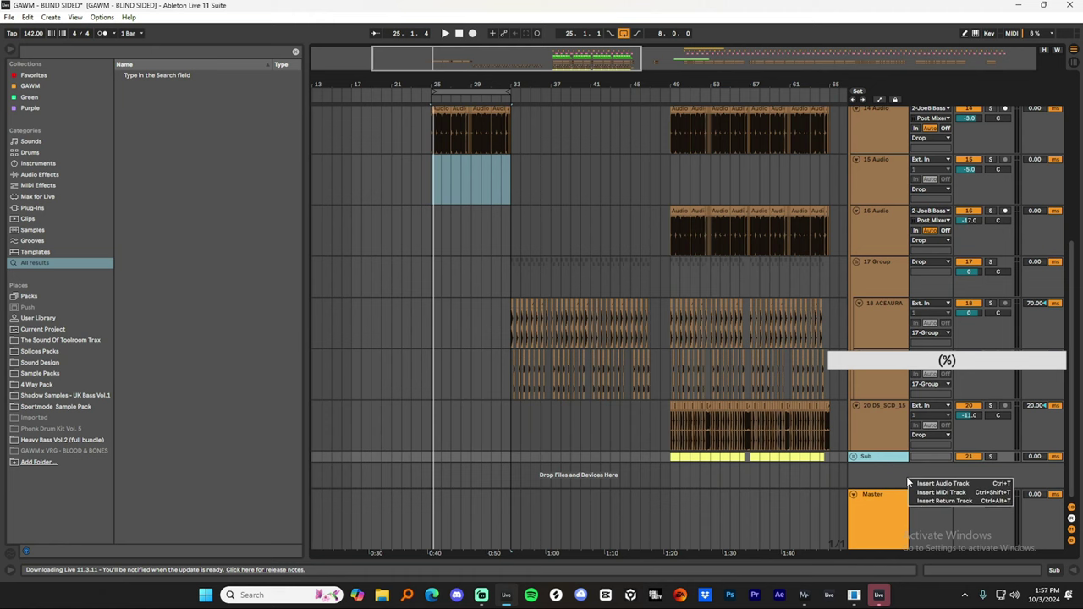
{"action": "key", "text": "ctrl+t"}
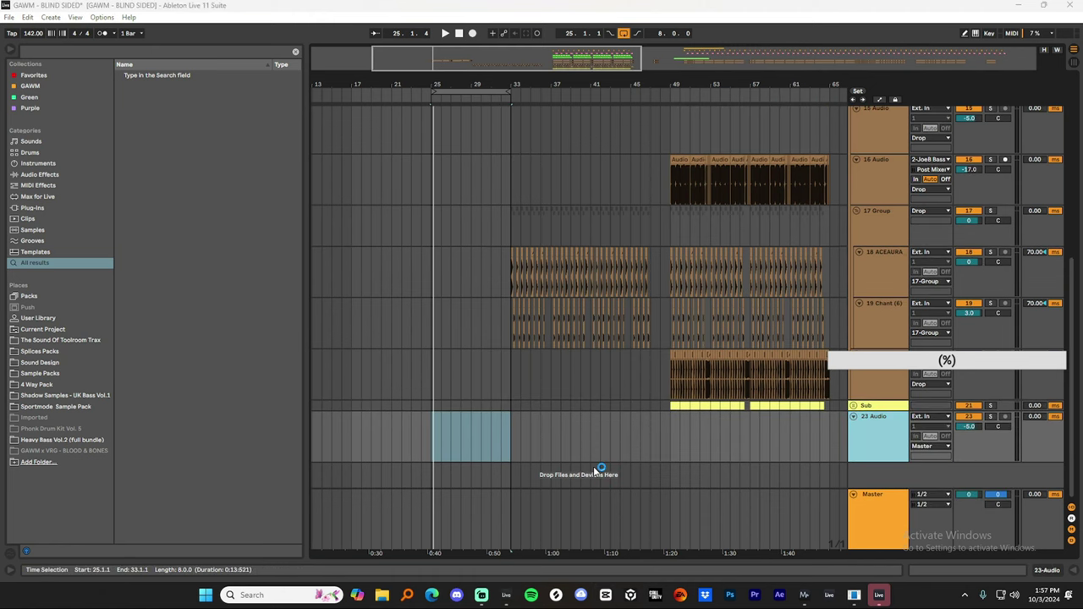
Switch to Splice, shrink its window and search the samples for "reese".
{"action": "left_click", "coordinate": [556, 595]}
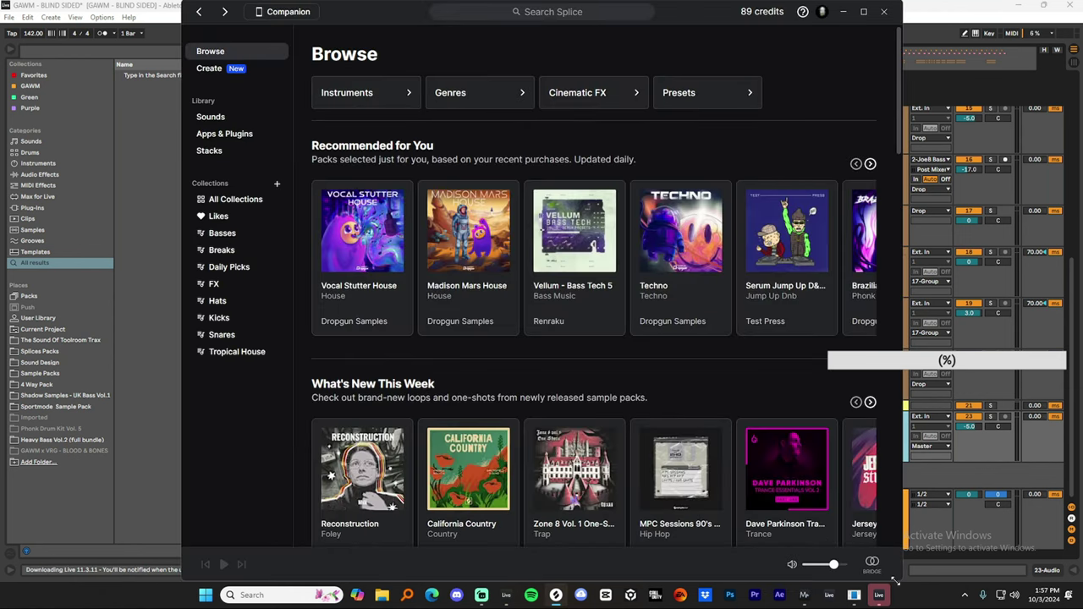
{"action": "left_click_drag", "start_coordinate": [892, 578], "coordinate": [801, 440]}
{"action": "left_click_drag", "start_coordinate": [632, 97], "coordinate": [635, 100]}
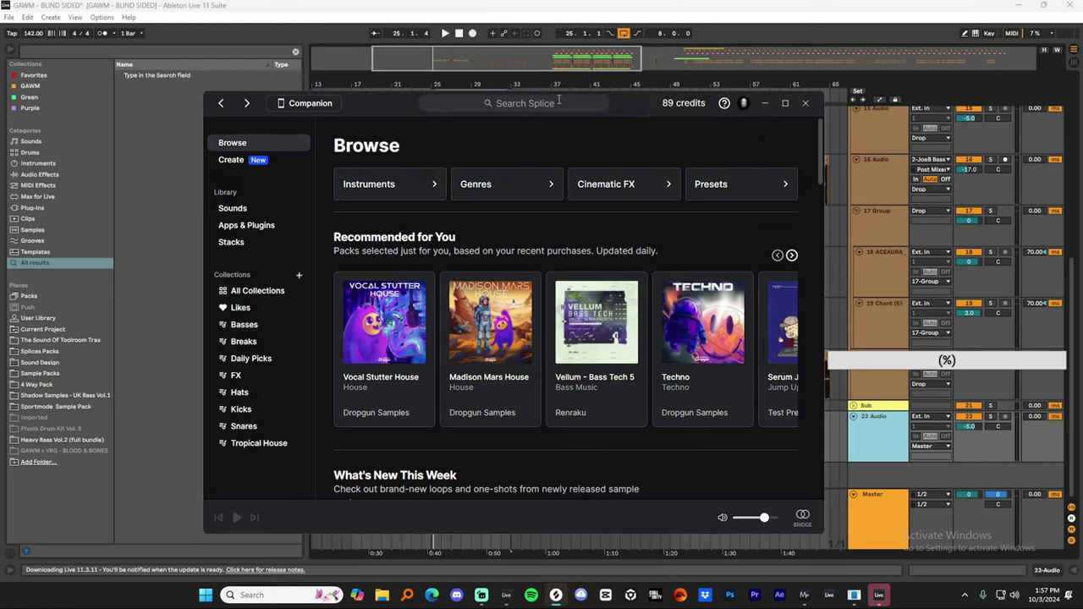
{"action": "left_click", "coordinate": [558, 102]}
{"action": "type", "text": "reese"}
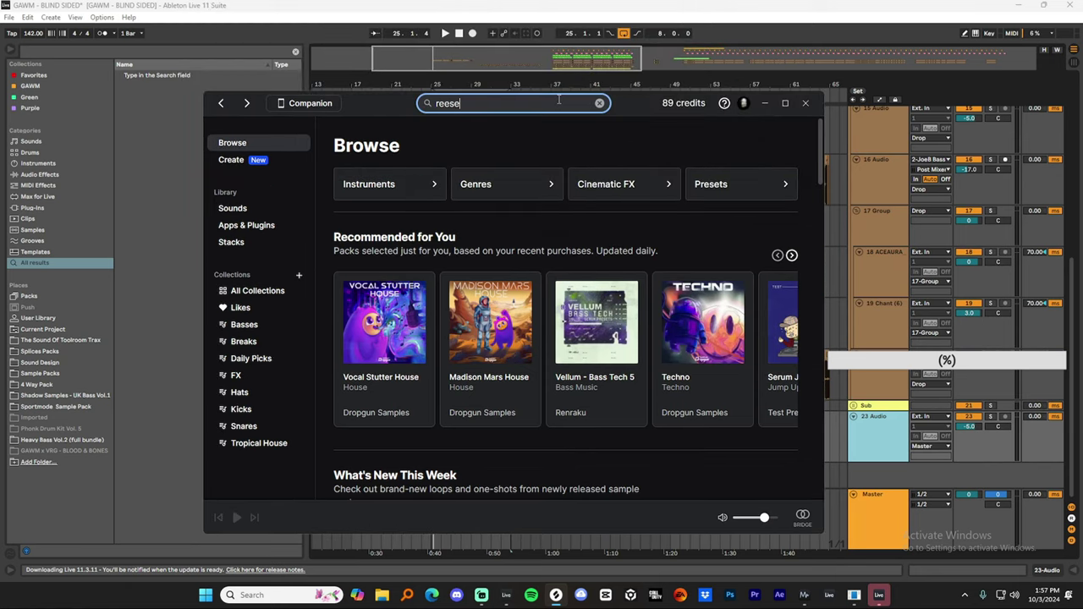
{"action": "key", "text": "Return"}
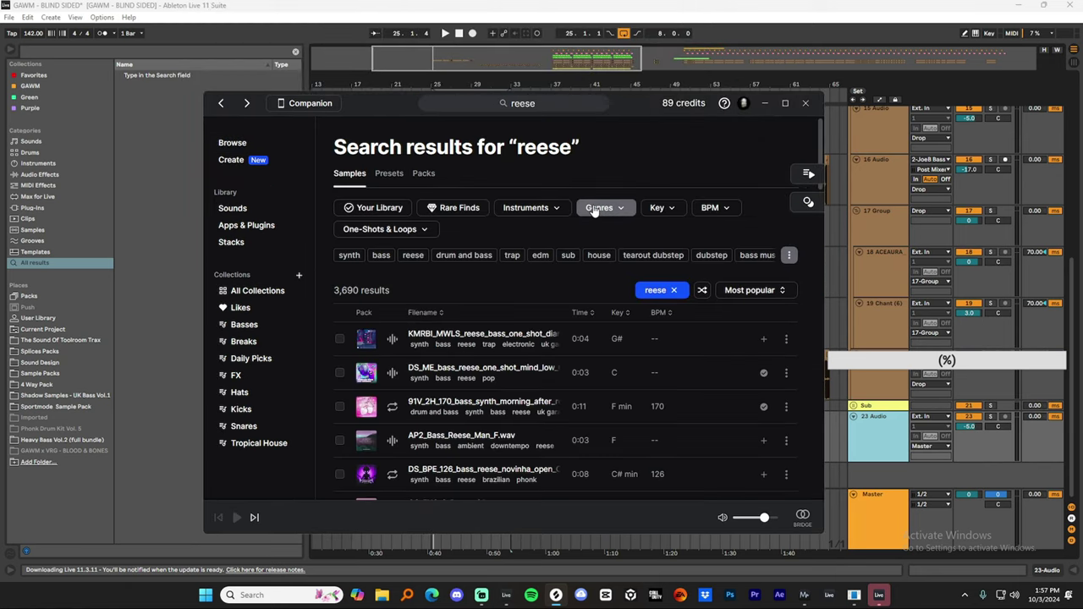
Filter the reese samples to the key of D and preview the BOS_SHCC_100 bass synth loop.
{"action": "left_click", "coordinate": [595, 210]}
{"action": "left_click", "coordinate": [653, 209]}
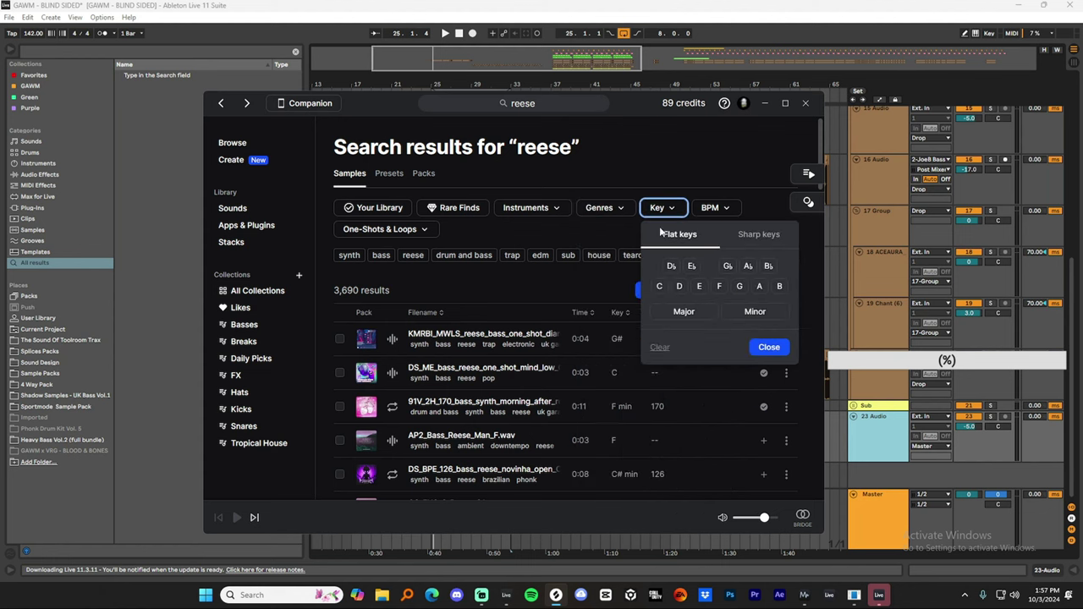
{"action": "left_click", "coordinate": [679, 286]}
{"action": "left_click", "coordinate": [516, 268]}
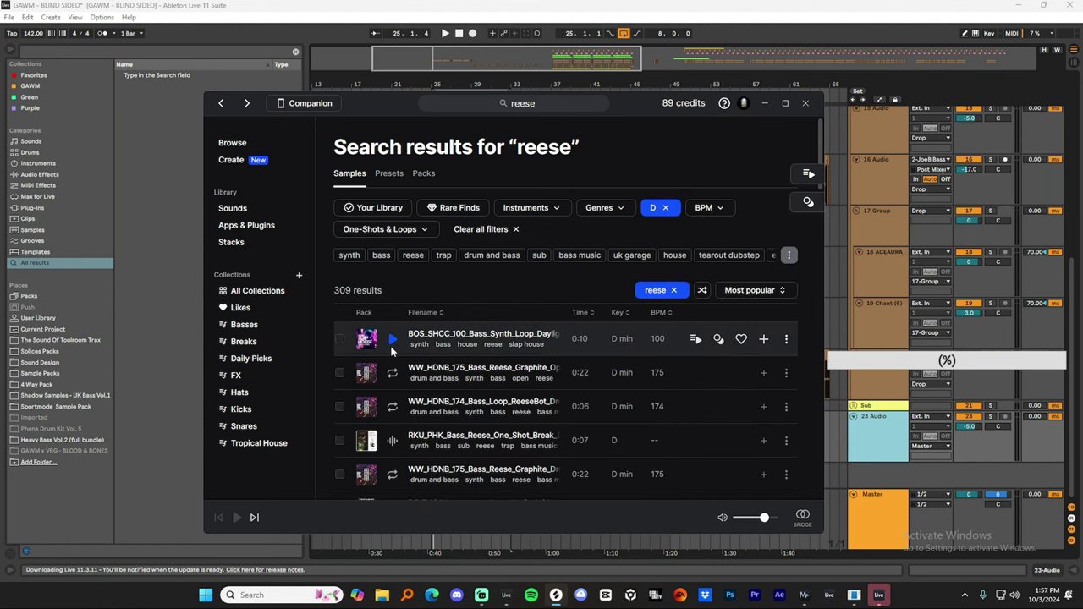
{"action": "left_click", "coordinate": [480, 330]}
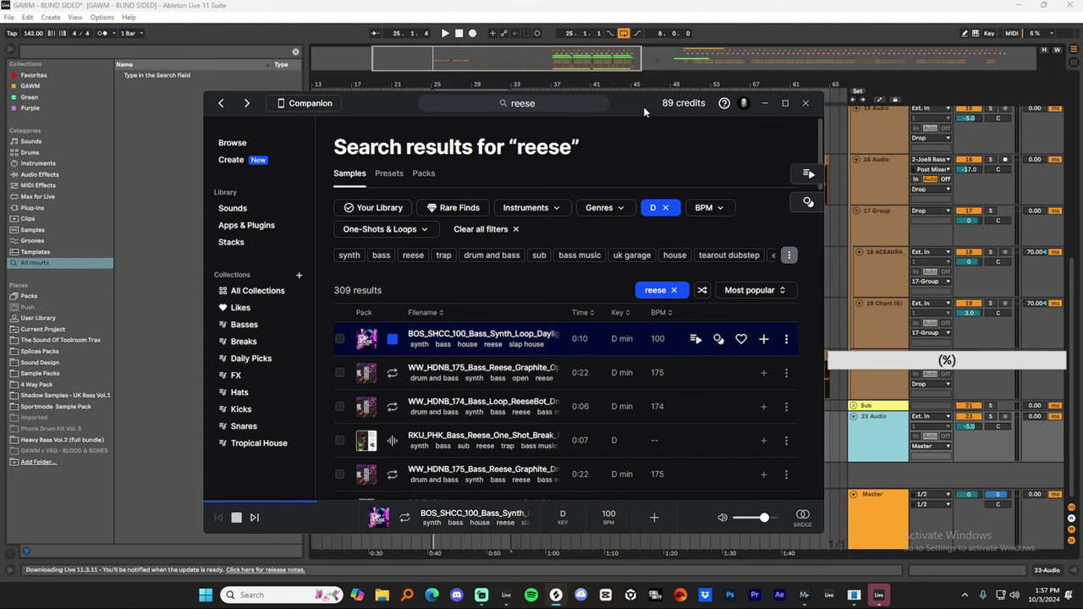
Play the Ableton Live arrangement from bar 25 to hear it against the previewed reese sample, and return to Splice.
{"action": "left_click_drag", "start_coordinate": [623, 109], "coordinate": [886, 165]}
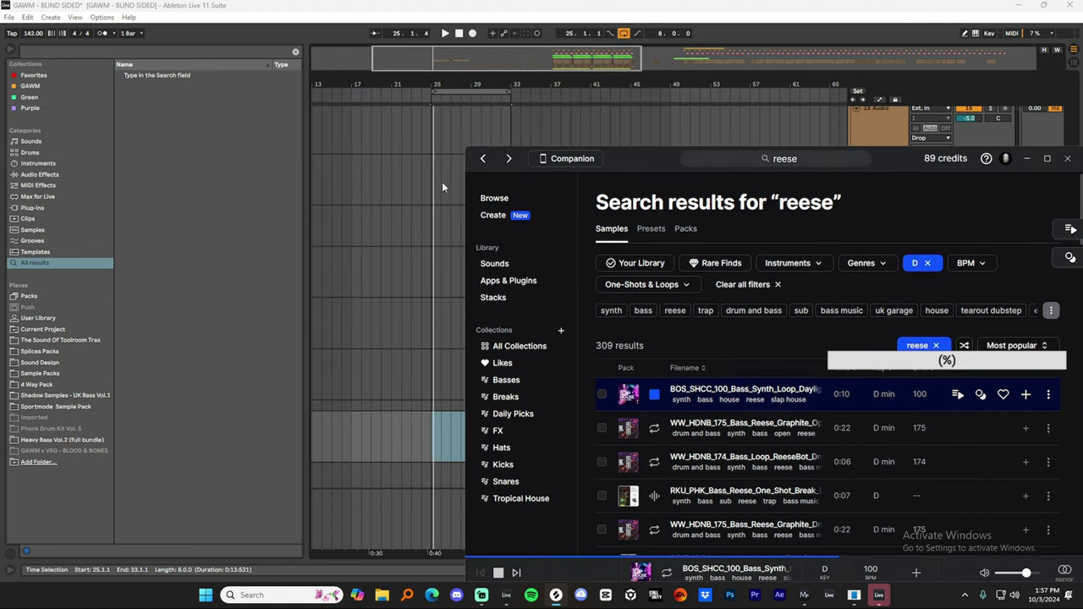
{"action": "left_click", "coordinate": [434, 173]}
{"action": "scroll", "coordinate": [448, 218], "scroll_direction": "up", "scroll_amount": 3}
{"action": "left_click", "coordinate": [431, 254]}
{"action": "key", "text": "space"}
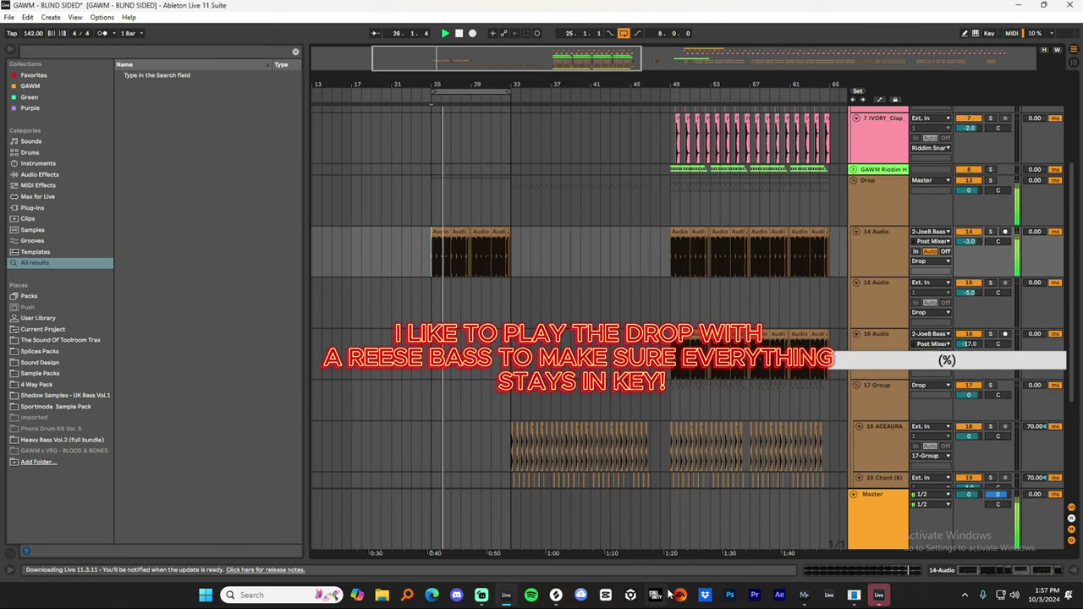
{"action": "left_click", "coordinate": [557, 595]}
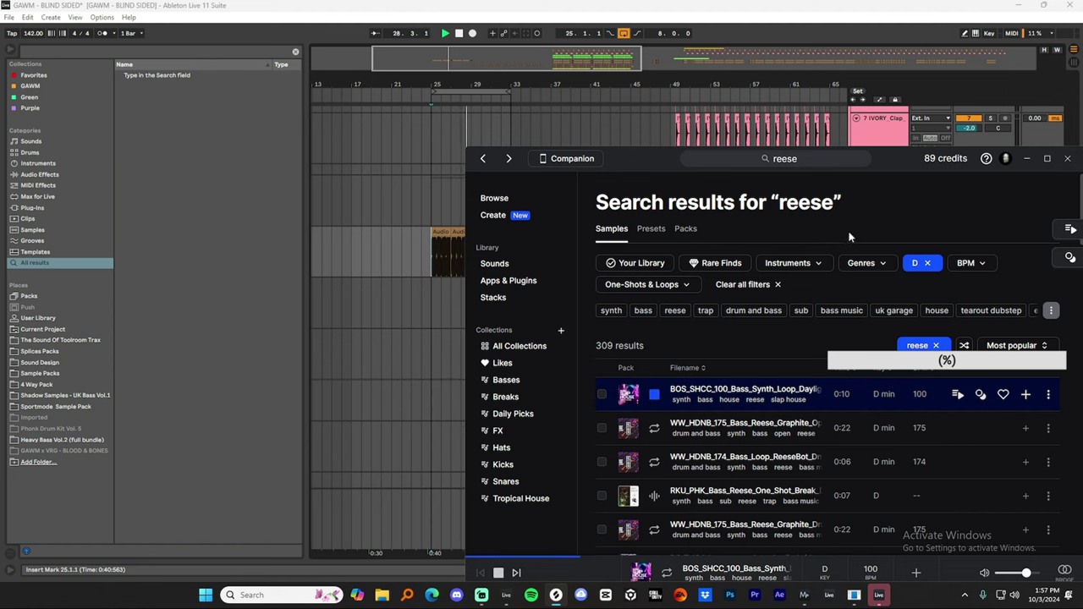
Bring the BOS_SHCC_100 bass loop into Ableton Live and place it on the new audio track, covering bars 25–33.
{"action": "left_click_drag", "start_coordinate": [906, 157], "coordinate": [846, 77]}
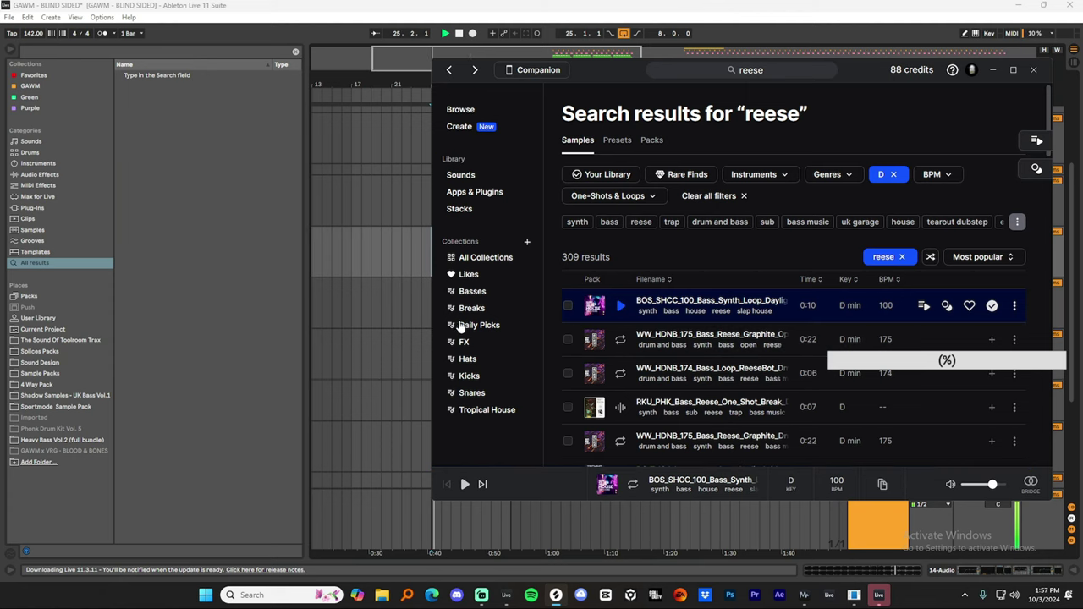
{"action": "left_click_drag", "start_coordinate": [688, 300], "coordinate": [366, 226]}
{"action": "left_click", "coordinate": [364, 235]}
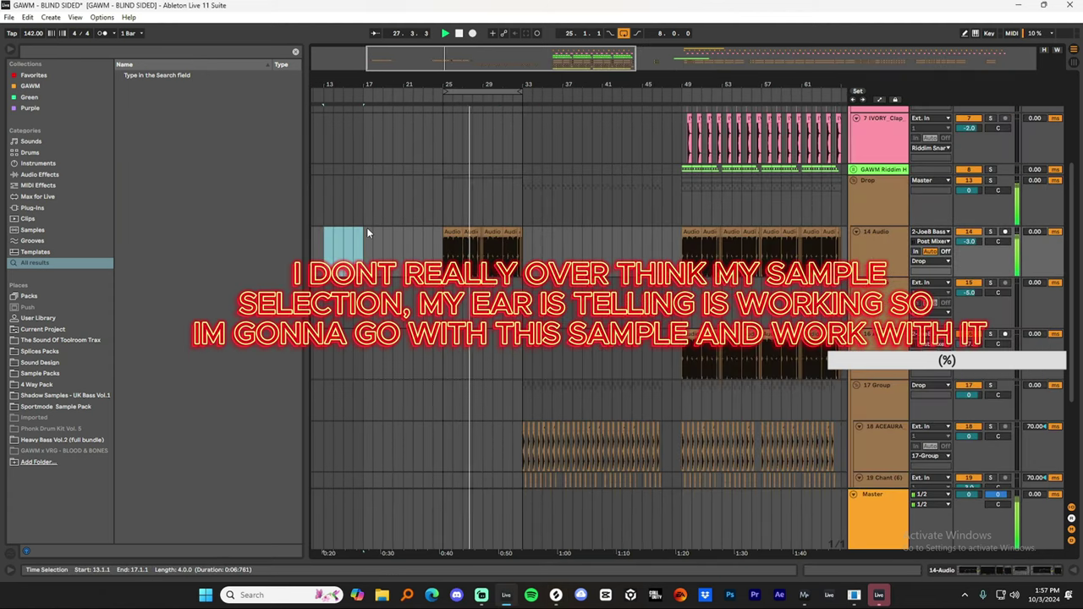
{"action": "scroll", "coordinate": [471, 346], "scroll_direction": "down", "scroll_amount": 4}
{"action": "left_click", "coordinate": [443, 426]}
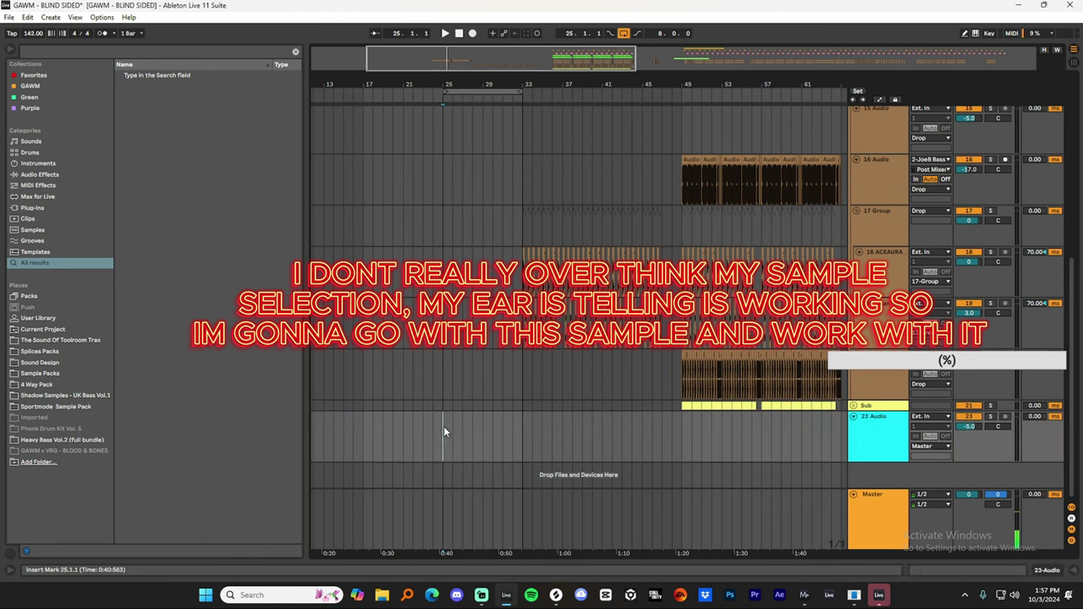
{"action": "key", "text": "ctrl+v"}
Play the section, set the BOS_SHCC track's volume to 0 dB and select the 14 Audio clips across bars 25–33.
{"action": "key", "text": "space"}
{"action": "scroll", "coordinate": [519, 415], "scroll_direction": "up", "scroll_amount": 2}
{"action": "scroll", "coordinate": [519, 415], "scroll_direction": "down", "scroll_amount": 3}
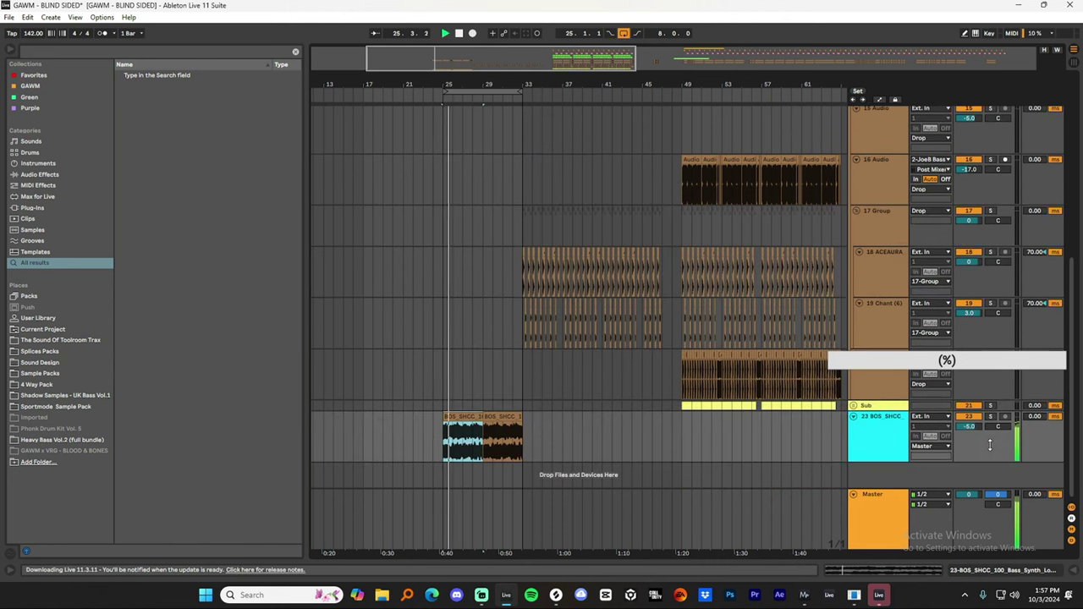
{"action": "scroll", "coordinate": [487, 308], "scroll_direction": "up", "scroll_amount": 3}
{"action": "left_click_drag", "start_coordinate": [524, 234], "coordinate": [447, 222]}
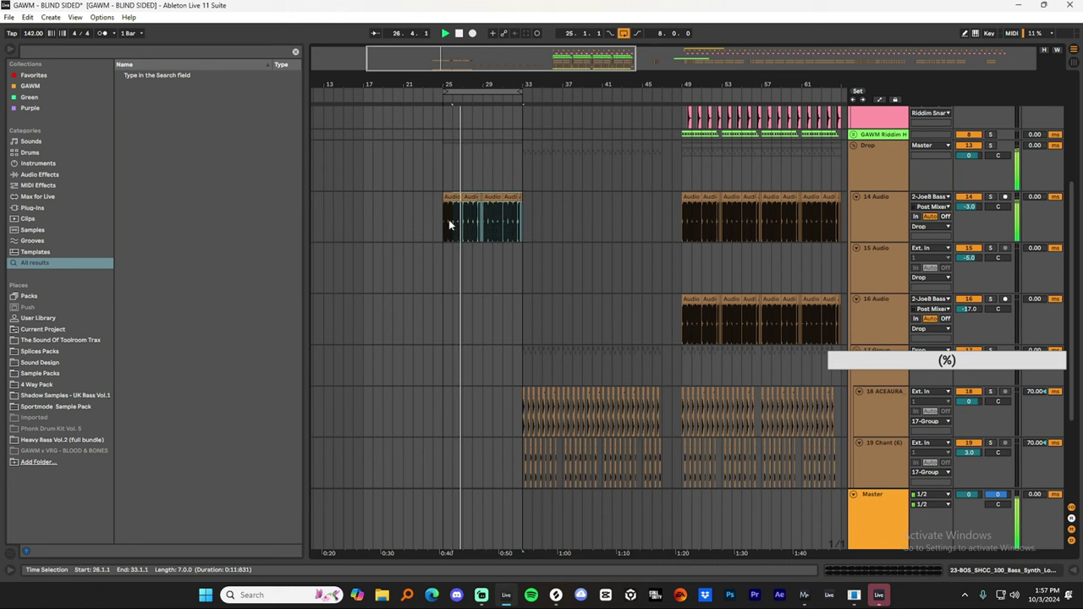
{"action": "scroll", "coordinate": [506, 304], "scroll_direction": "down", "scroll_amount": 3}
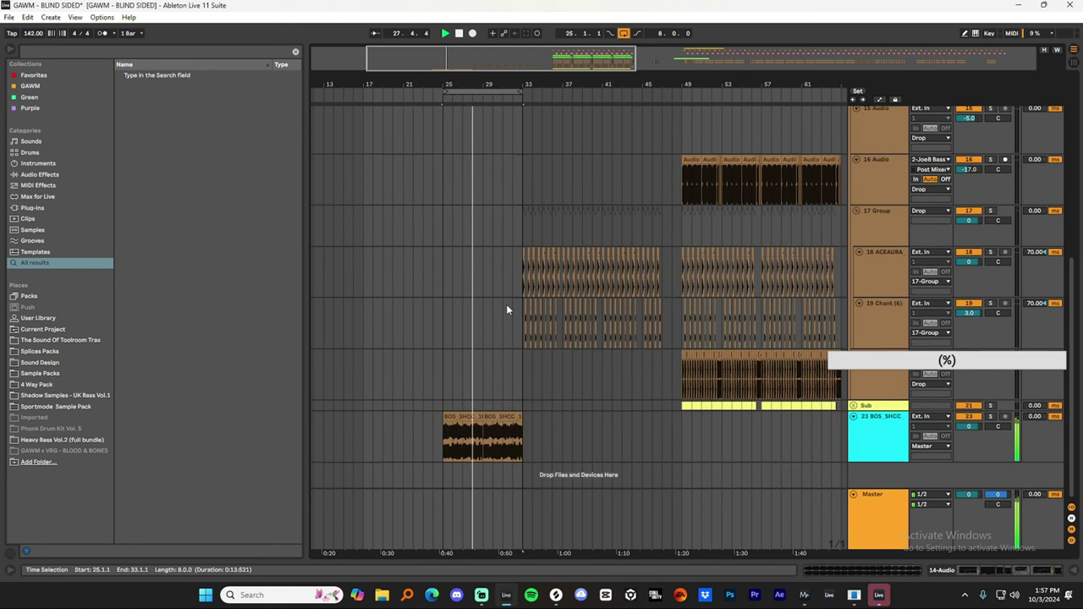
Copy two bars of the ACEAURA and Chant (6) chops from bar 33 to bar 25 and repeat them up to bar 33.
{"action": "left_click_drag", "start_coordinate": [521, 275], "coordinate": [541, 309]}
{"action": "key", "text": "ctrl+c"}
{"action": "left_click", "coordinate": [438, 288]}
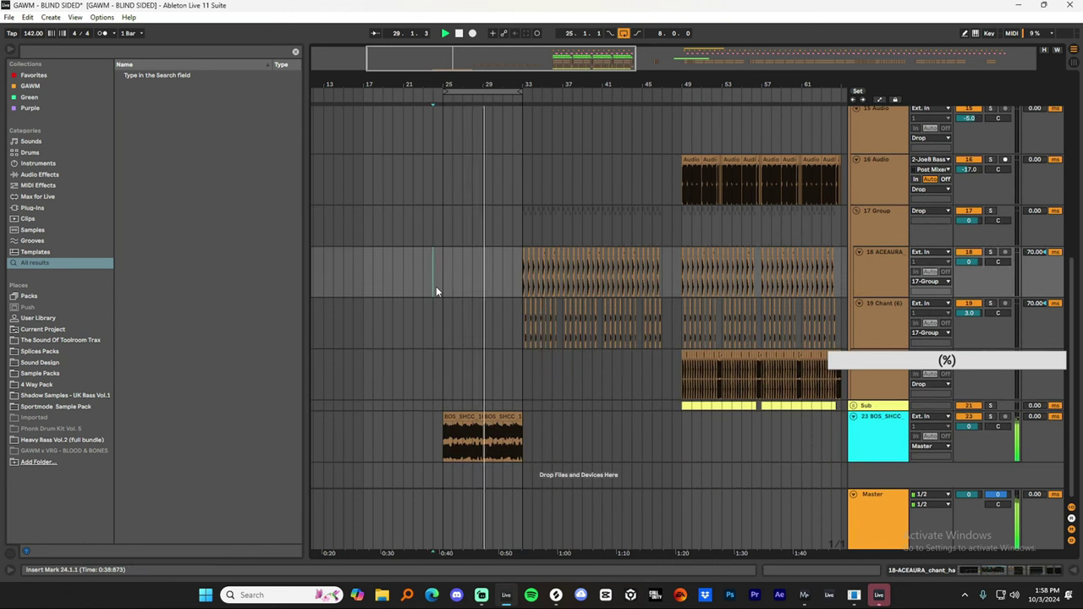
{"action": "key", "text": "ctrl+v"}
{"action": "key", "text": "ctrl+d"}
{"action": "key", "text": "ctrl+d"}
{"action": "key", "text": "ctrl+d"}
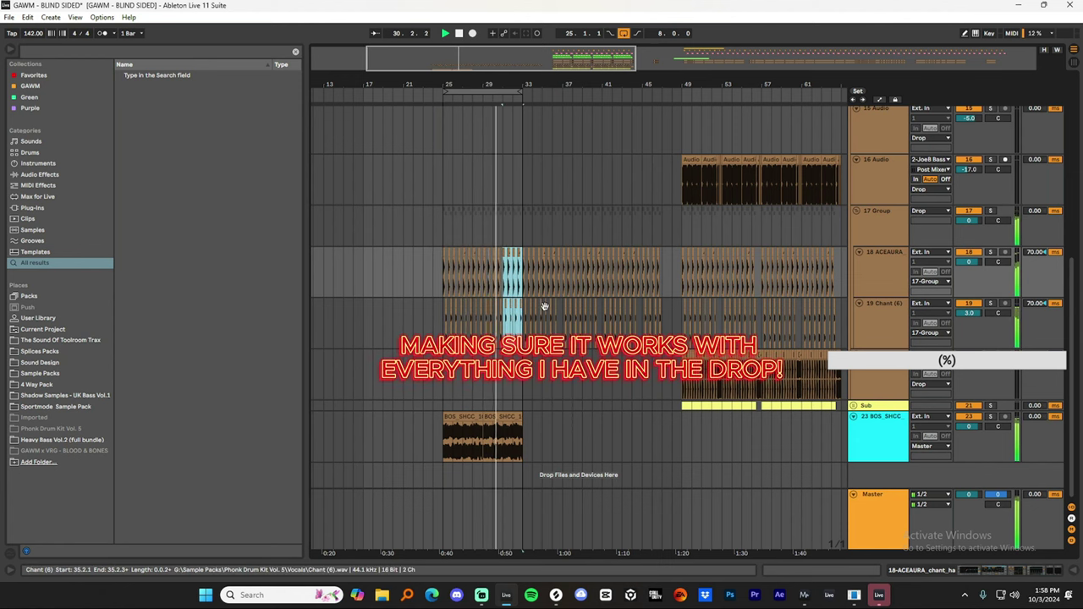
Add an Auto Filter after the Saturator on the 17 Group vocal track.
{"action": "left_click", "coordinate": [873, 223]}
{"action": "left_click", "coordinate": [1057, 572]}
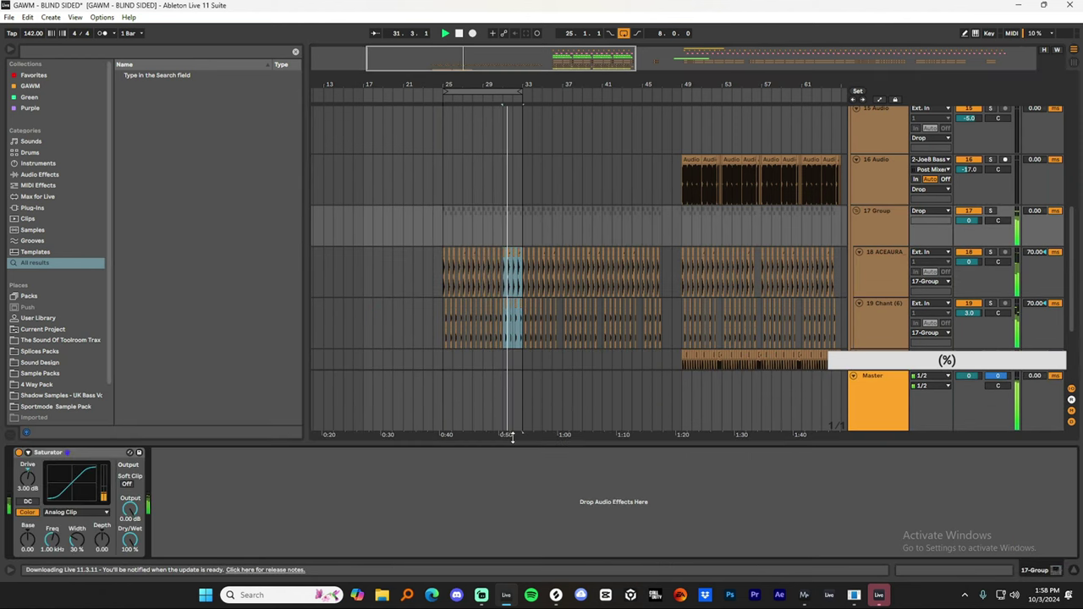
{"action": "left_click", "coordinate": [99, 52]}
{"action": "type", "text": "filter"}
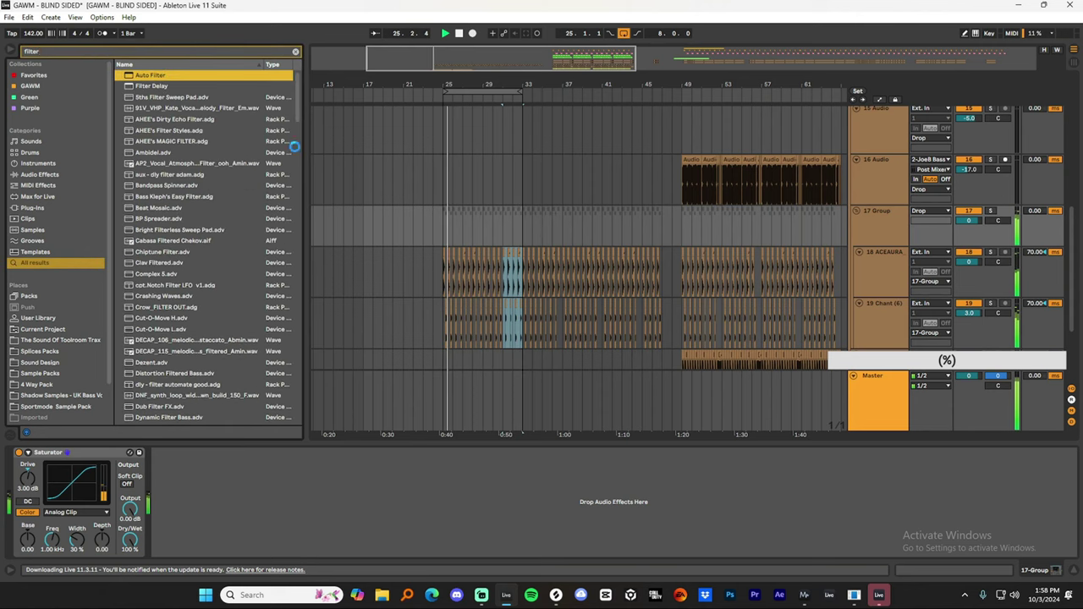
{"action": "key", "text": "Return"}
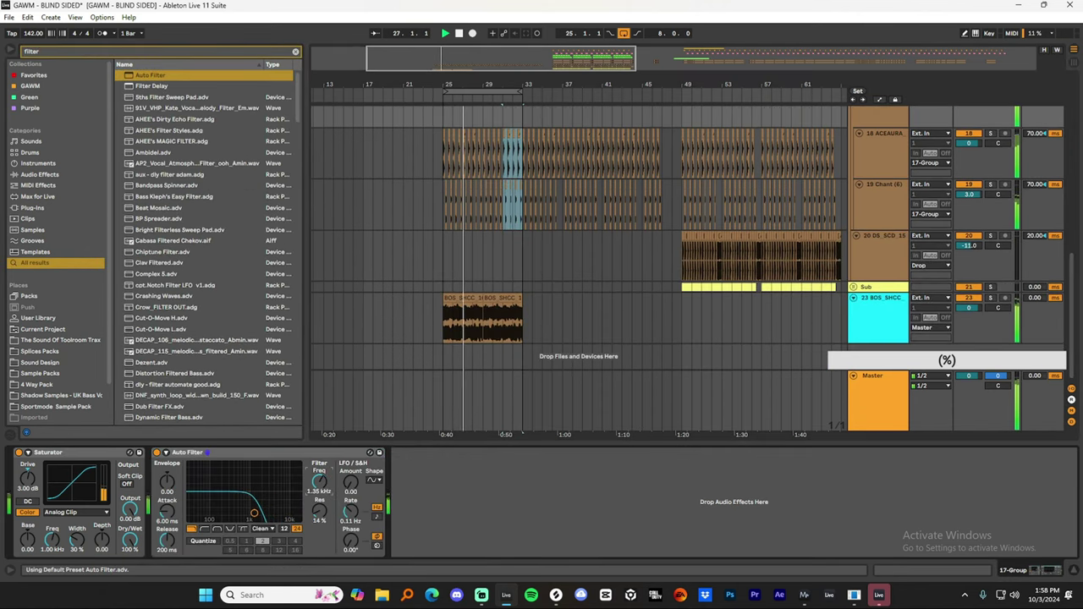
Set the Auto Filter frequency to 1.28 kHz and automate it to jump to about 19.9 kHz at bar 33.
{"action": "left_click_drag", "start_coordinate": [318, 481], "coordinate": [318, 483]}
{"action": "right_click", "coordinate": [316, 479]}
{"action": "left_click", "coordinate": [327, 484]}
{"action": "scroll", "coordinate": [521, 266], "scroll_direction": "up", "scroll_amount": 1}
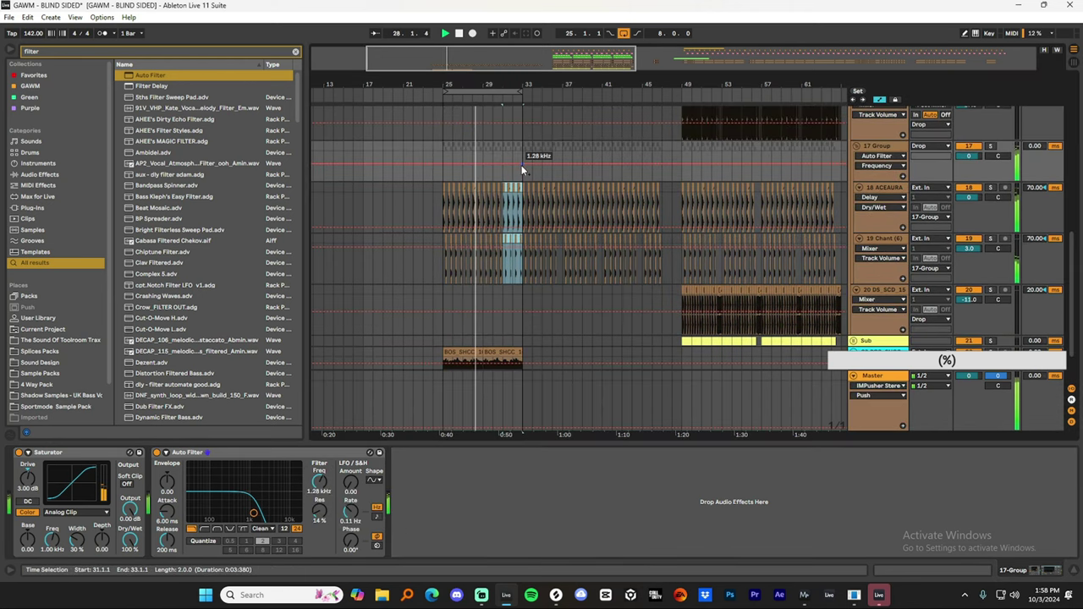
{"action": "left_click", "coordinate": [521, 165]}
{"action": "mouse_move", "coordinate": [524, 163]}
{"action": "left_mouse_down"}
{"action": "mouse_move", "coordinate": [525, 173]}
{"action": "mouse_move", "coordinate": [525, 152]}
{"action": "left_mouse_up"}
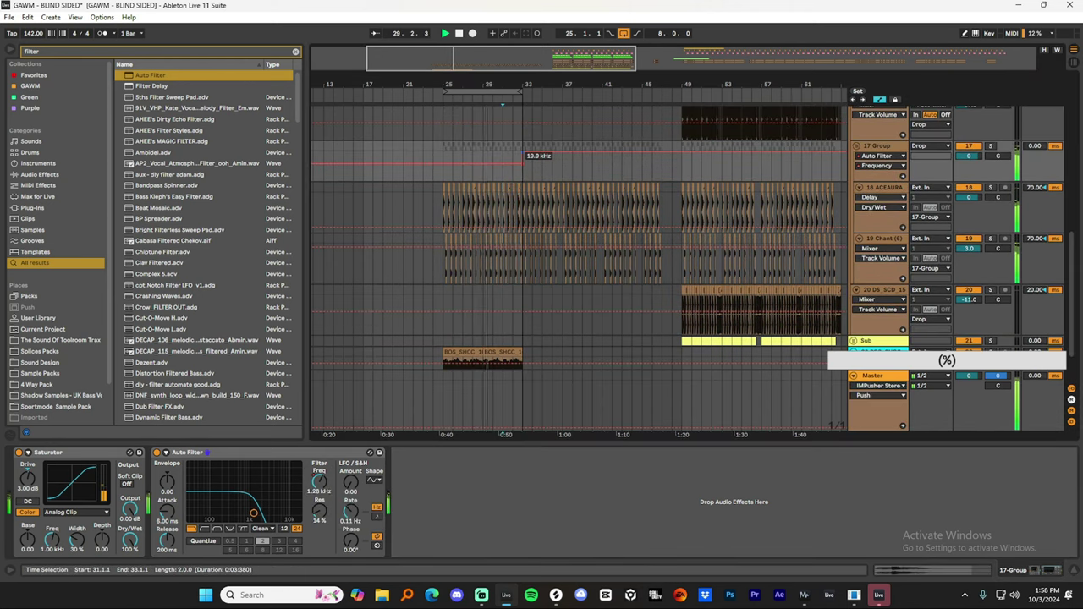
Hide the automation and delete the last ACEAURA and Chant (6) chops just before bar 33.
{"action": "scroll", "coordinate": [515, 123], "scroll_direction": "up", "scroll_amount": 8}
{"action": "scroll", "coordinate": [550, 218], "scroll_direction": "down", "scroll_amount": 3}
{"action": "key", "text": "a"}
{"action": "scroll", "coordinate": [550, 220], "scroll_direction": "down", "scroll_amount": 1}
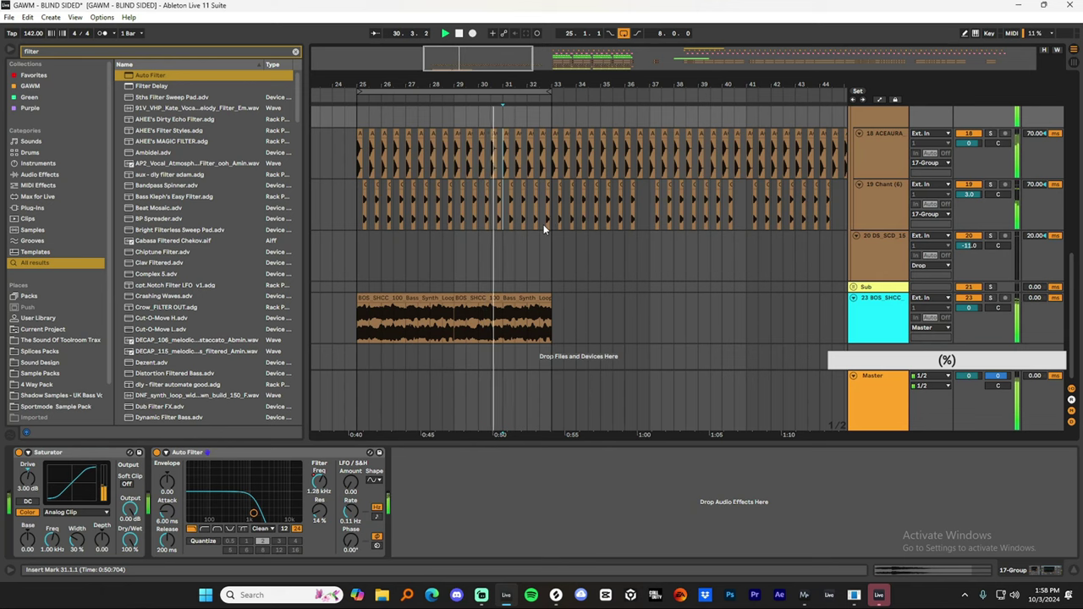
{"action": "scroll", "coordinate": [546, 212], "scroll_direction": "up", "scroll_amount": 1}
{"action": "left_click", "coordinate": [536, 190]}
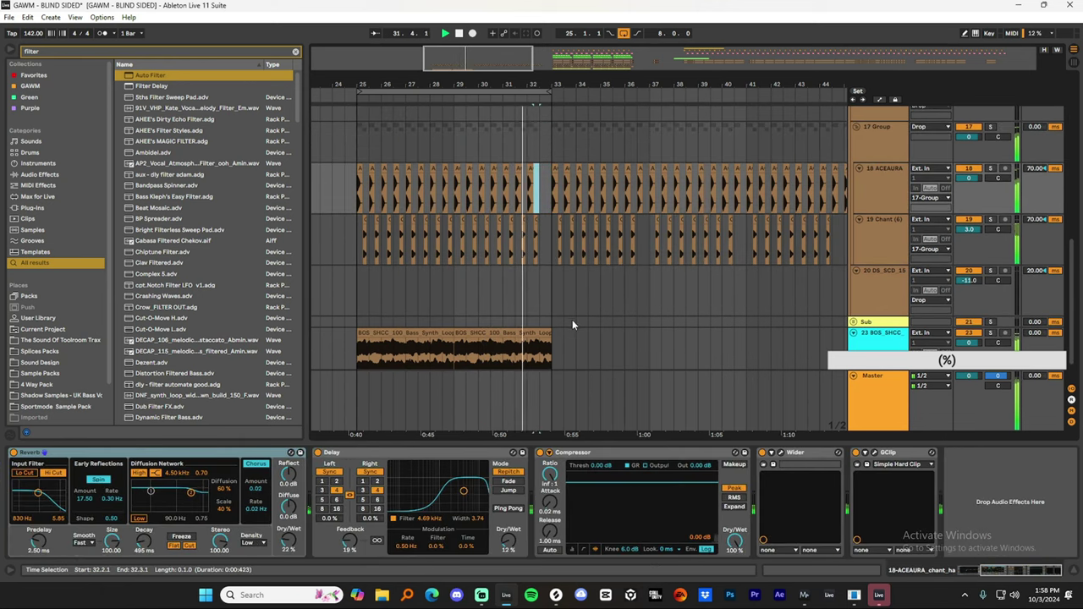
Solo the BOS_SHCC bass loop track and play it from bar 25.
{"action": "scroll", "coordinate": [572, 325], "scroll_direction": "down", "scroll_amount": 1}
{"action": "left_click", "coordinate": [914, 312]}
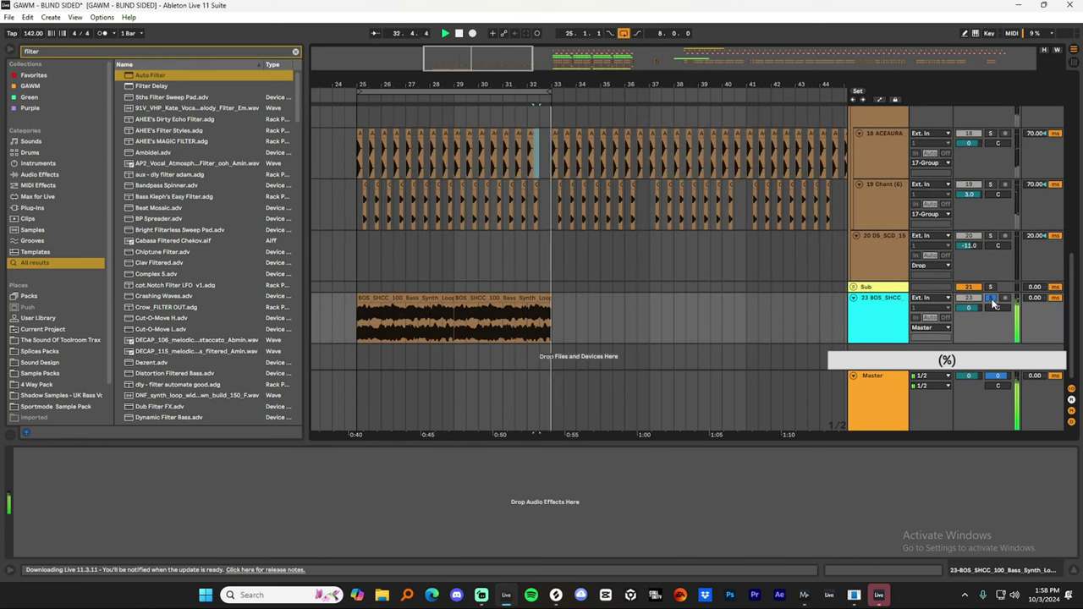
{"action": "key", "text": "space"}
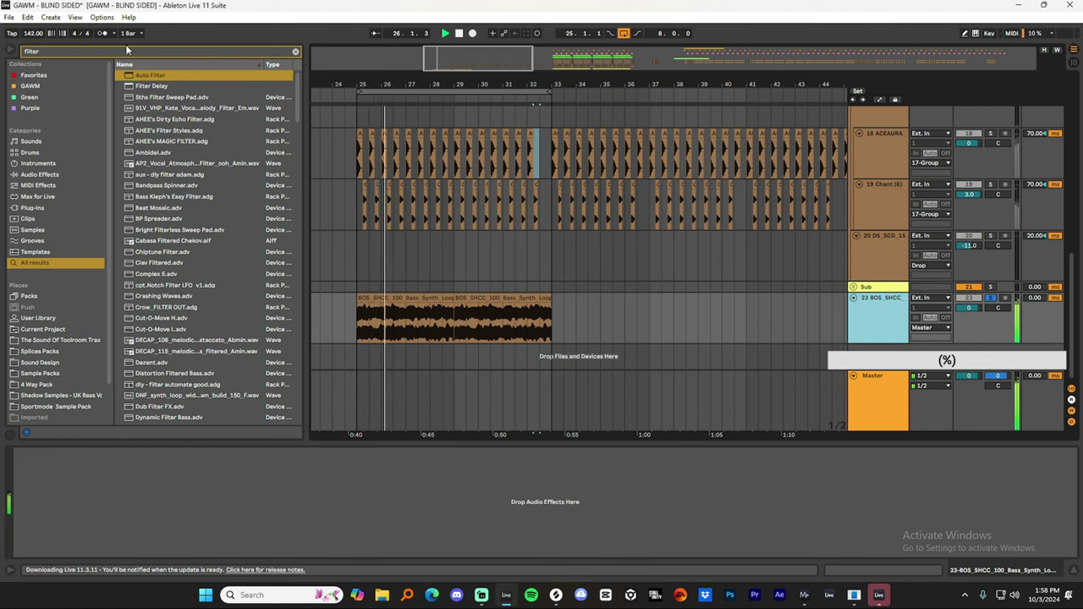
Add a Compressor to the BOS_SHCC bass track with an inf:1 ratio, 0.01 ms attack and -11.2 dB threshold.
{"action": "left_click", "coordinate": [127, 49]}
{"action": "type", "text": "compr"}
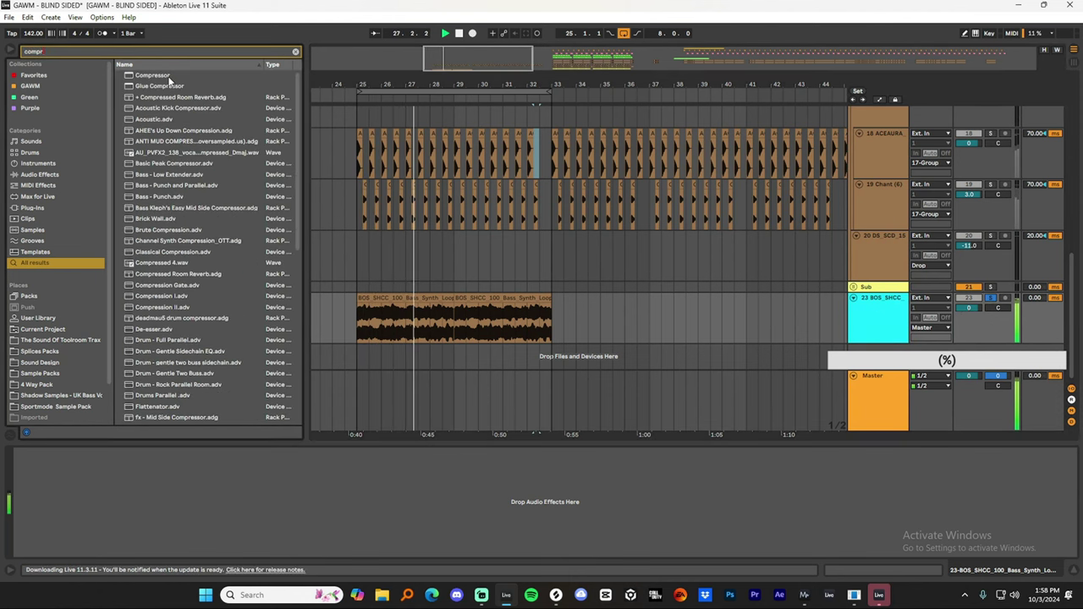
{"action": "double_click", "coordinate": [169, 80]}
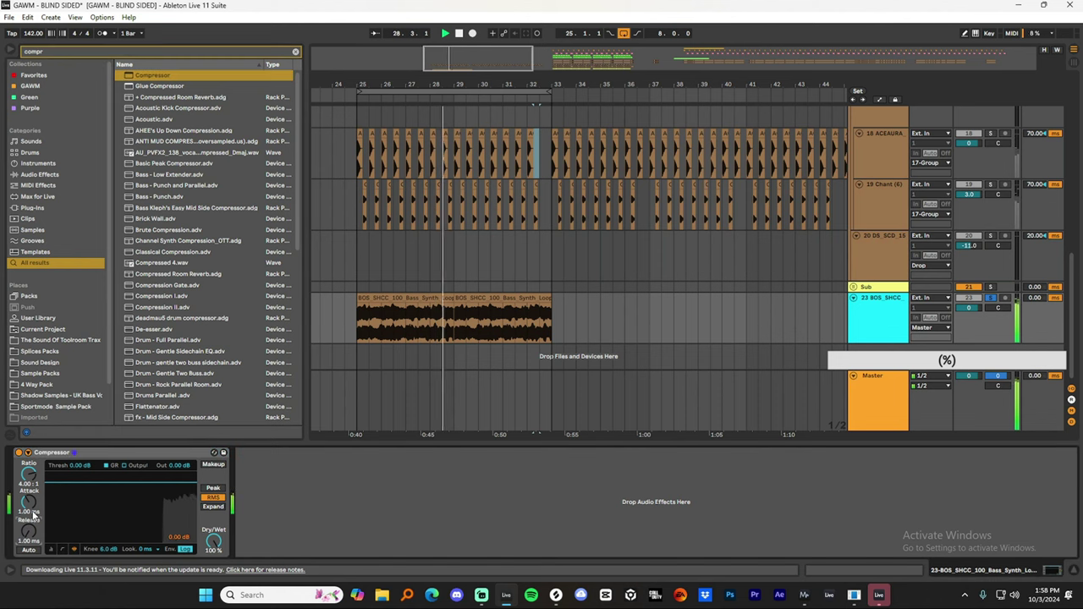
{"action": "left_click_drag", "start_coordinate": [33, 474], "coordinate": [33, 406]}
{"action": "left_click_drag", "start_coordinate": [132, 482], "coordinate": [133, 504]}
Add an EQ Eight after the Compressor, with a low cut at the lowest frequencies and a high cut at 464 Hz.
{"action": "left_click", "coordinate": [69, 49]}
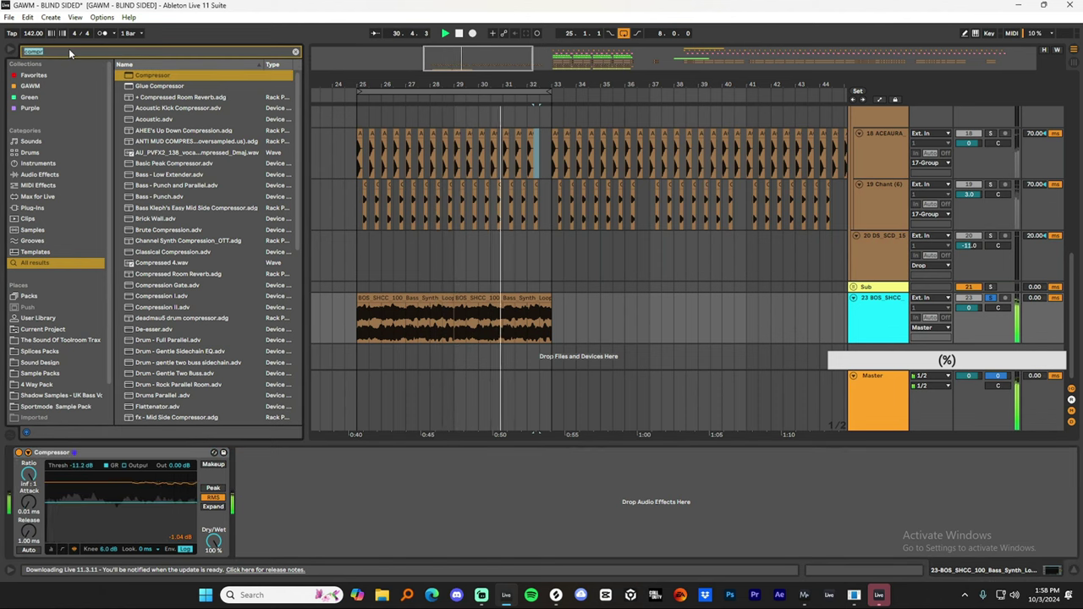
{"action": "type", "text": "eq"}
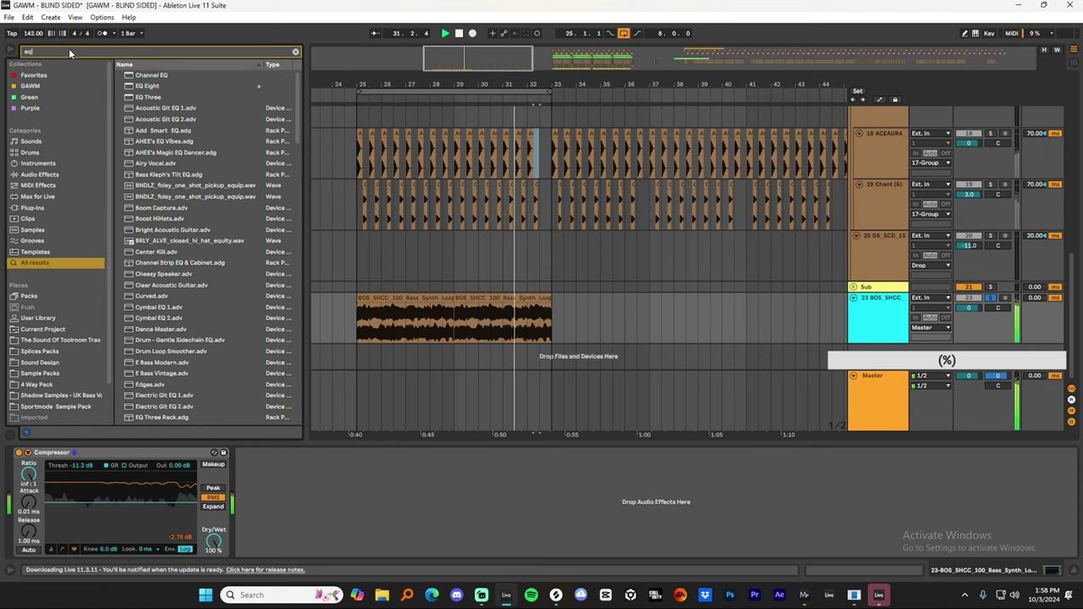
{"action": "double_click", "coordinate": [157, 90]}
{"action": "left_click", "coordinate": [277, 546]}
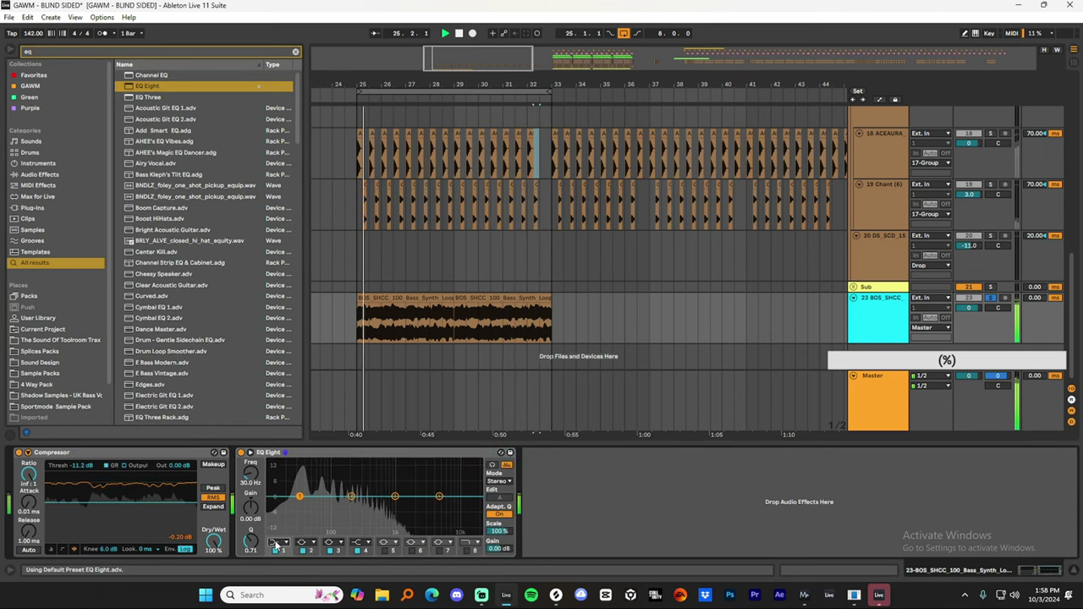
{"action": "left_click", "coordinate": [278, 544]}
{"action": "left_click", "coordinate": [275, 475]}
{"action": "left_click_drag", "start_coordinate": [298, 506], "coordinate": [269, 505]}
{"action": "left_click", "coordinate": [466, 552]}
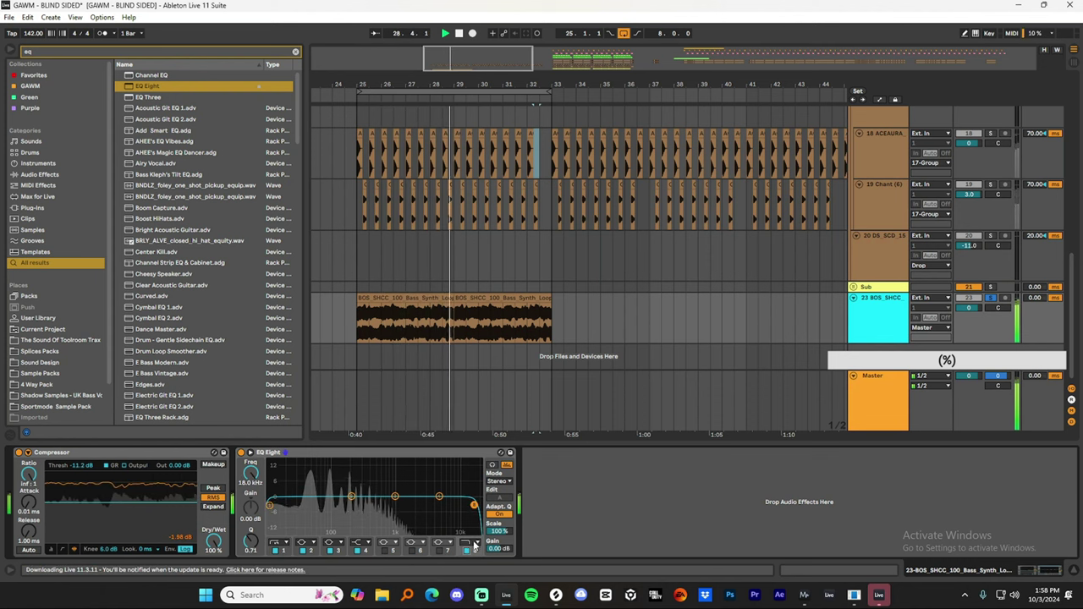
{"action": "left_click_drag", "start_coordinate": [476, 506], "coordinate": [374, 506]}
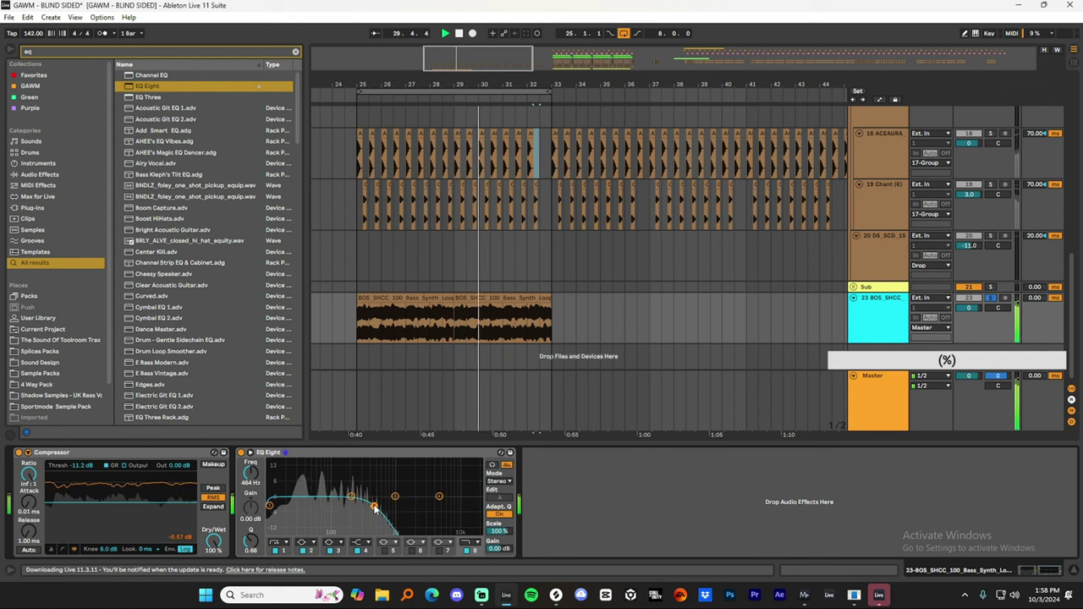
Add GClip after the EQ Eight with its plug-in window closed, and assign the bass track's color to its clips.
{"action": "left_click", "coordinate": [40, 55]}
{"action": "type", "text": "gclip"}
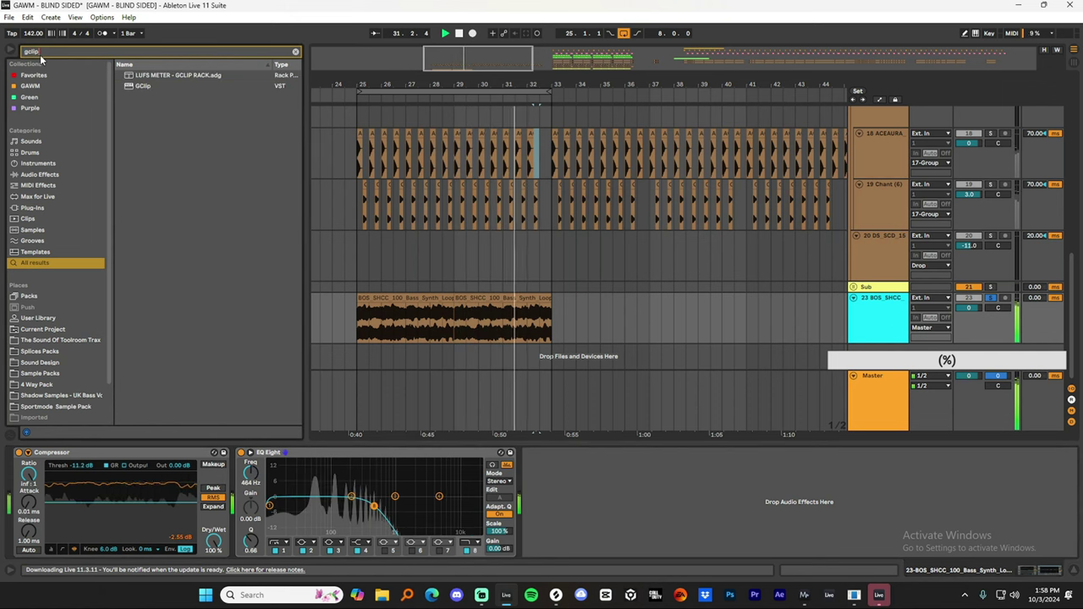
{"action": "left_click", "coordinate": [135, 86]}
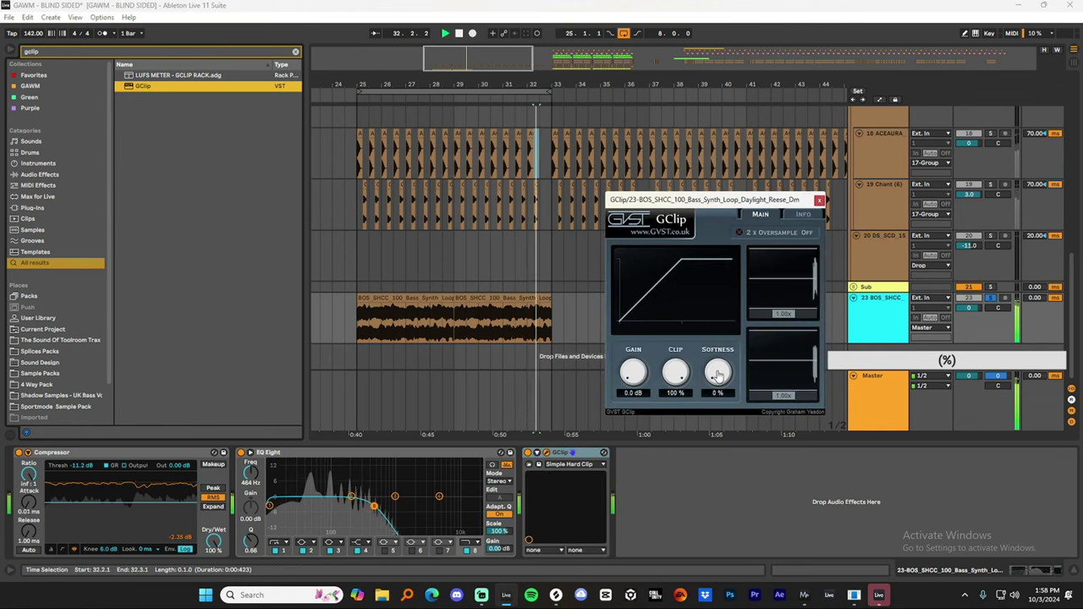
{"action": "left_click", "coordinate": [821, 199]}
{"action": "right_click", "coordinate": [881, 315]}
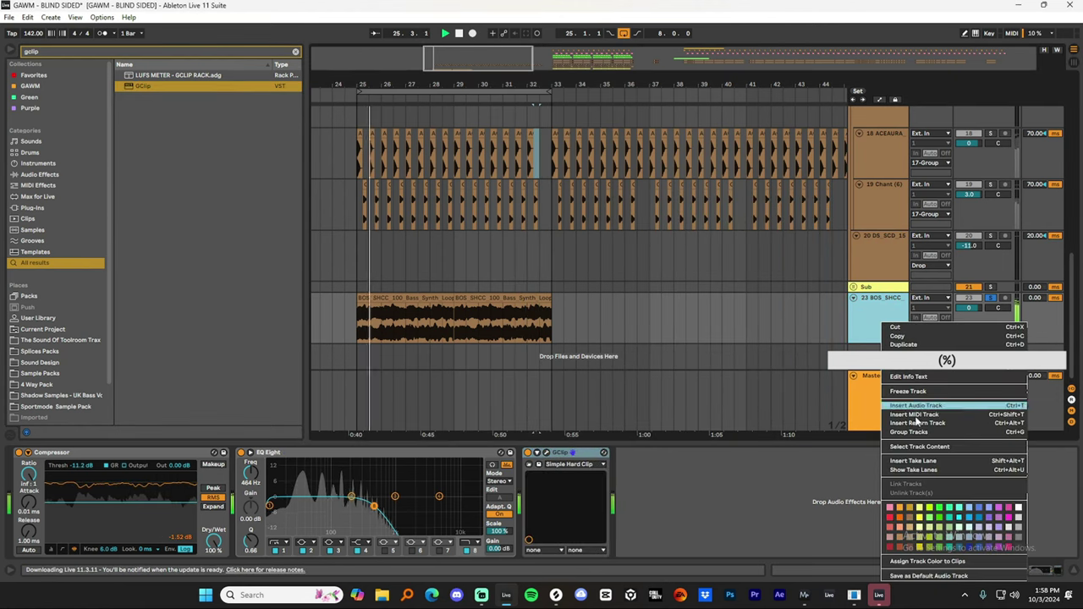
{"action": "left_click", "coordinate": [910, 563]}
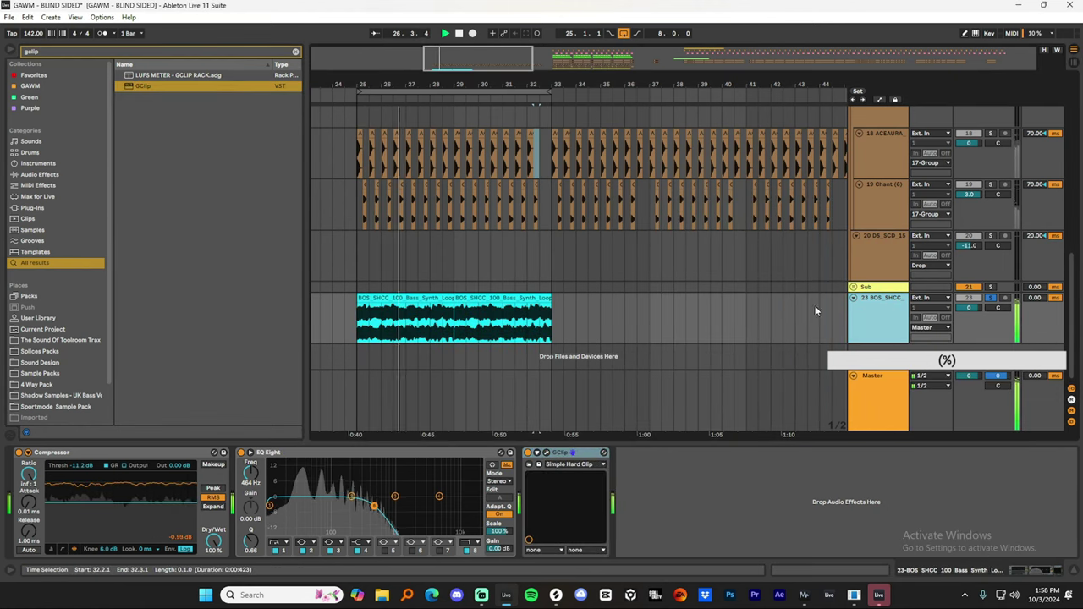
Solo the 17 Group vocals together with the bass loop, play from bar 25 and hide the device view.
{"action": "key", "text": "space"}
{"action": "key", "text": "space"}
{"action": "key", "text": "space"}
{"action": "scroll", "coordinate": [986, 156], "scroll_direction": "up", "scroll_amount": 2}
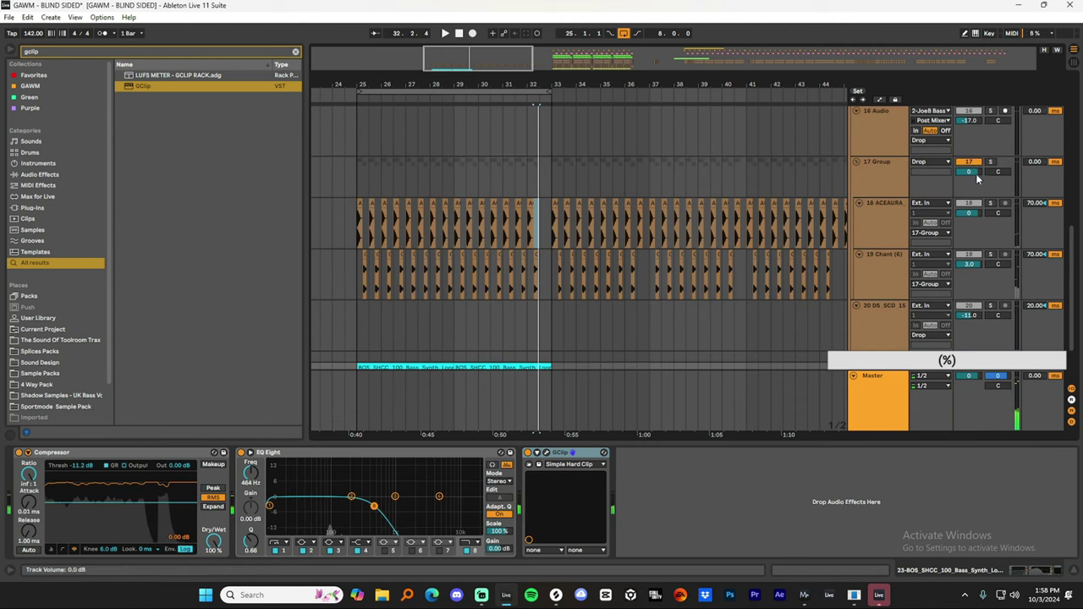
{"action": "scroll", "coordinate": [419, 201], "scroll_direction": "down", "scroll_amount": 2}
{"action": "left_click", "coordinate": [358, 156]}
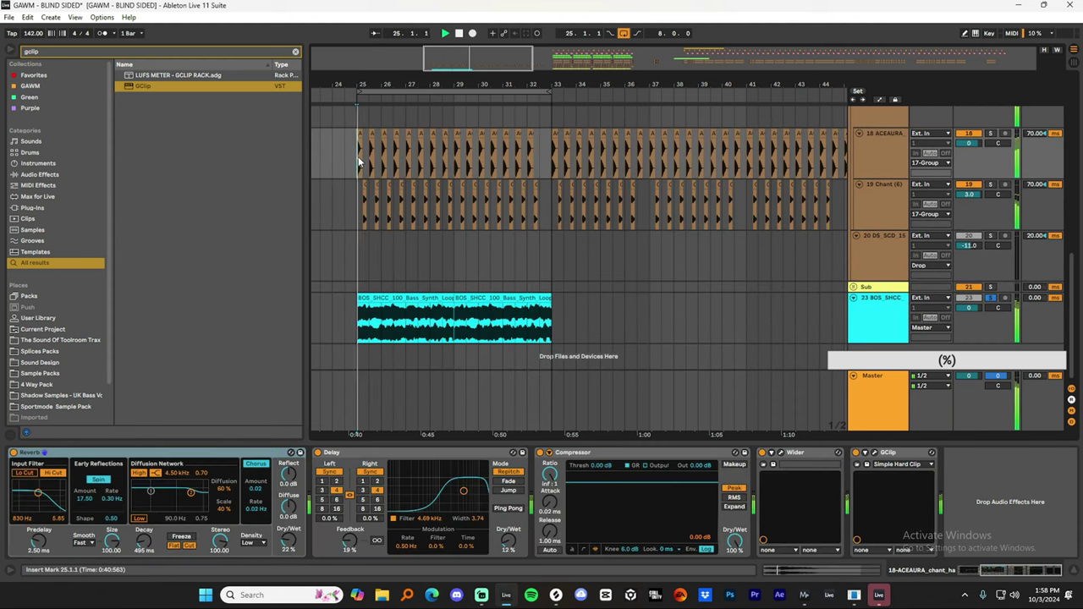
{"action": "key", "text": "ctrl+alt+l"}
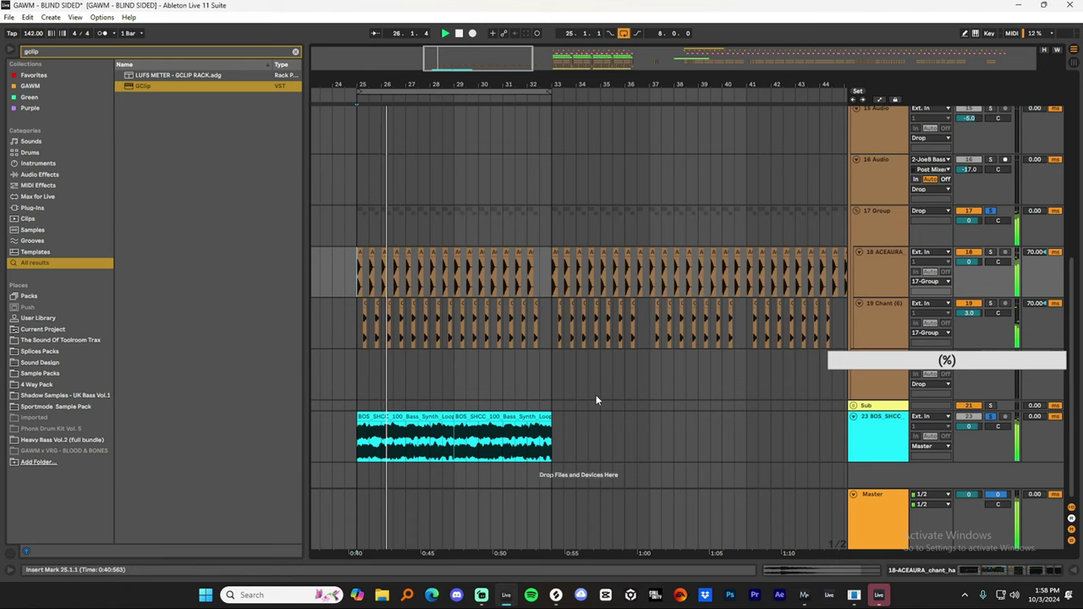
{"action": "mouse_move", "coordinate": [469, 86]}
{"action": "left_mouse_down"}
{"action": "mouse_move", "coordinate": [517, 170]}
{"action": "mouse_move", "coordinate": [468, 169]}
{"action": "mouse_move", "coordinate": [467, 133]}
{"action": "mouse_move", "coordinate": [467, 253]}
{"action": "mouse_move", "coordinate": [470, 88]}
{"action": "left_mouse_up"}
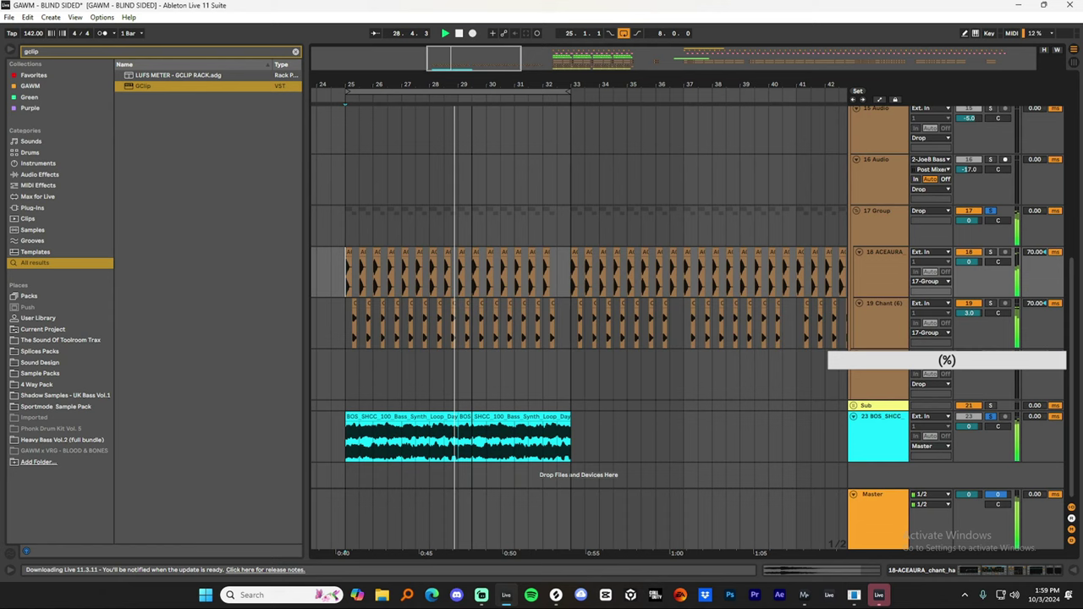
Switch to Splice and search for "vocal lead" samples filtered to the key of D.
{"action": "left_click", "coordinate": [557, 593]}
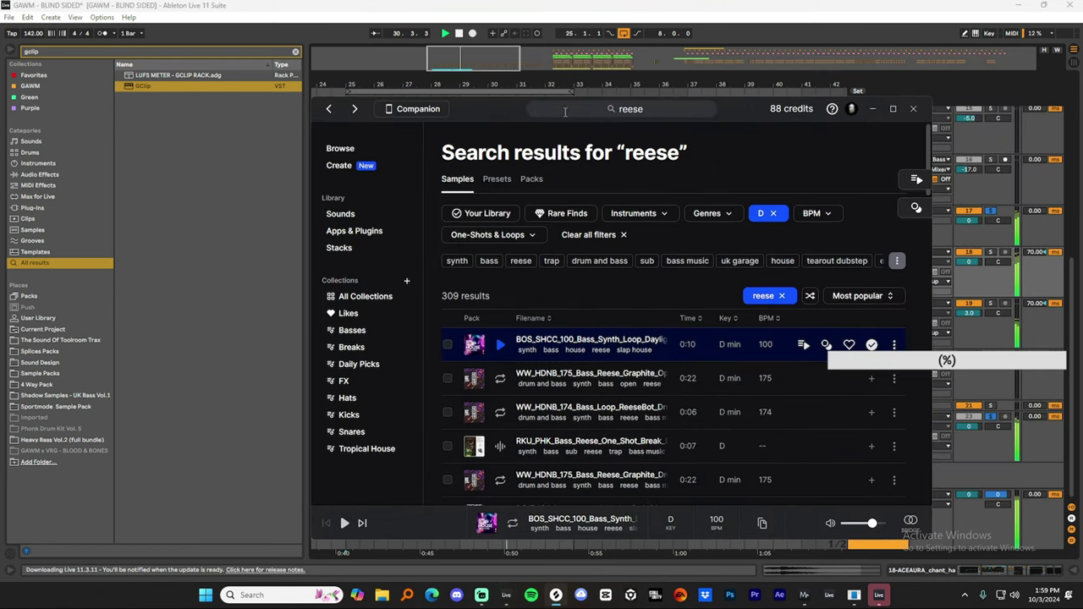
{"action": "left_click", "coordinate": [654, 109]}
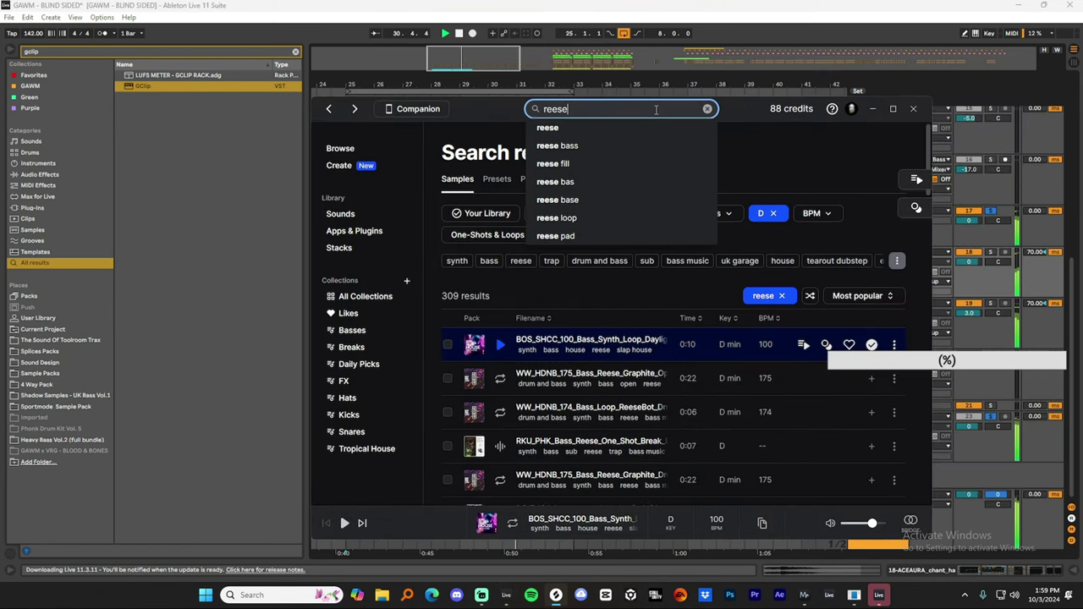
{"action": "type", "text": "vocal lead"}
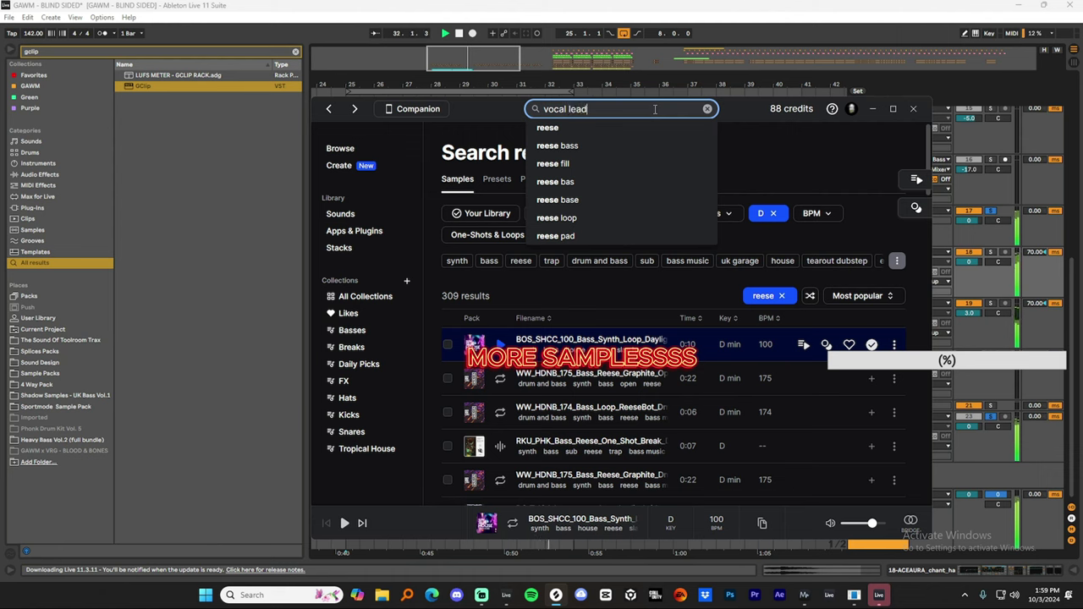
{"action": "key", "text": "Return"}
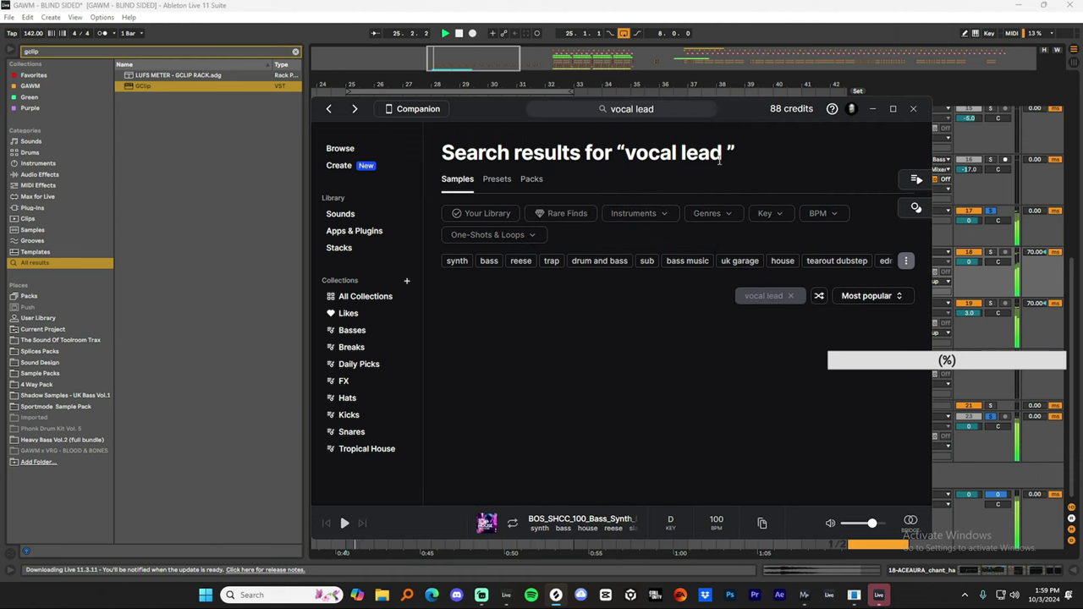
{"action": "left_click", "coordinate": [708, 214]}
{"action": "left_click", "coordinate": [764, 217]}
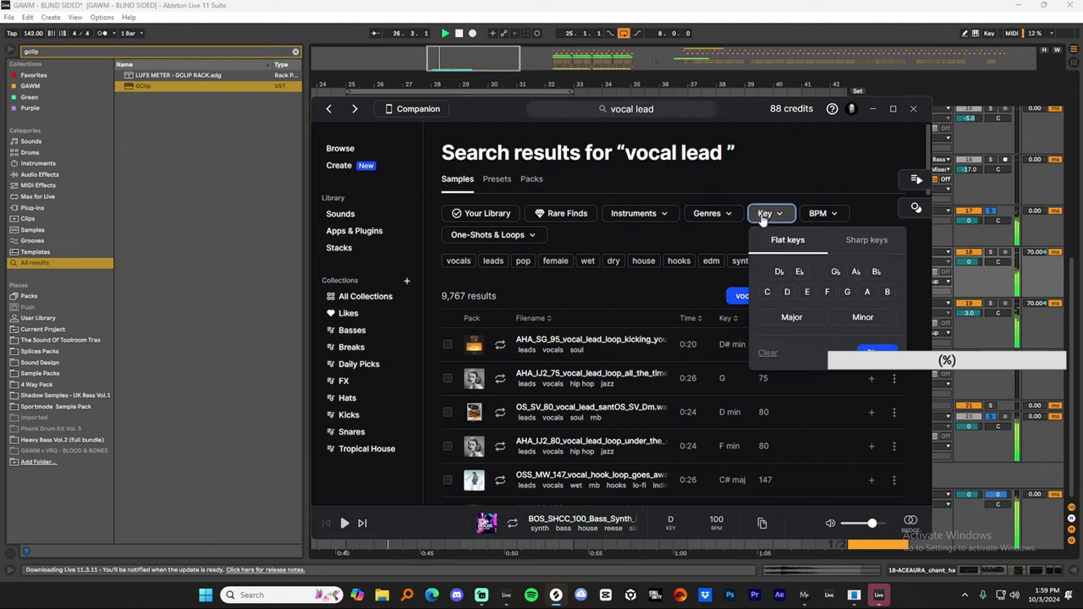
{"action": "left_click", "coordinate": [787, 293]}
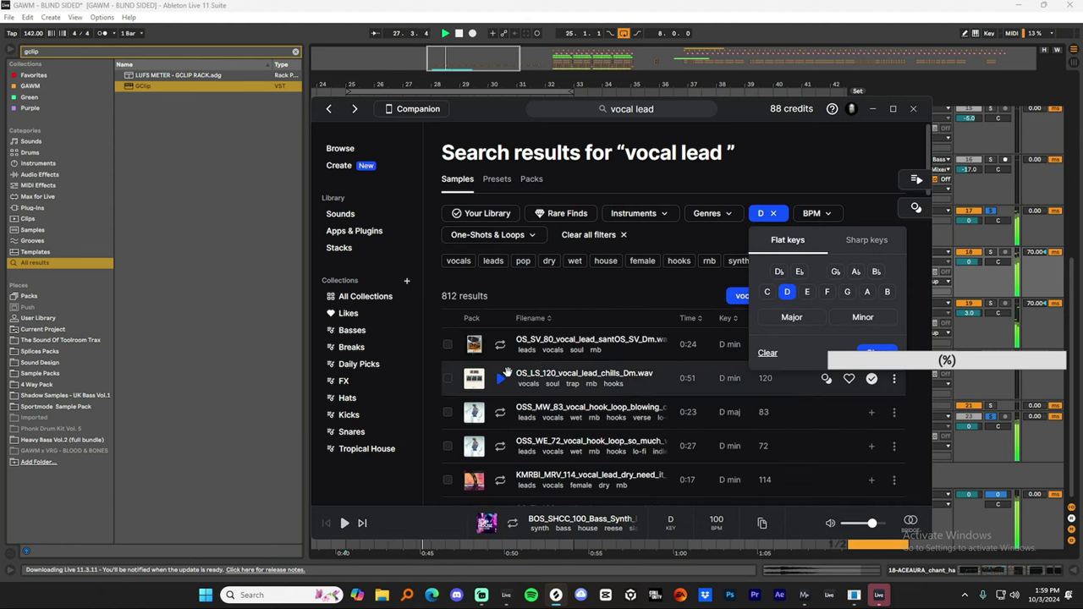
Audition the first vocal lead samples in the results against the playing track.
{"action": "left_click", "coordinate": [500, 353]}
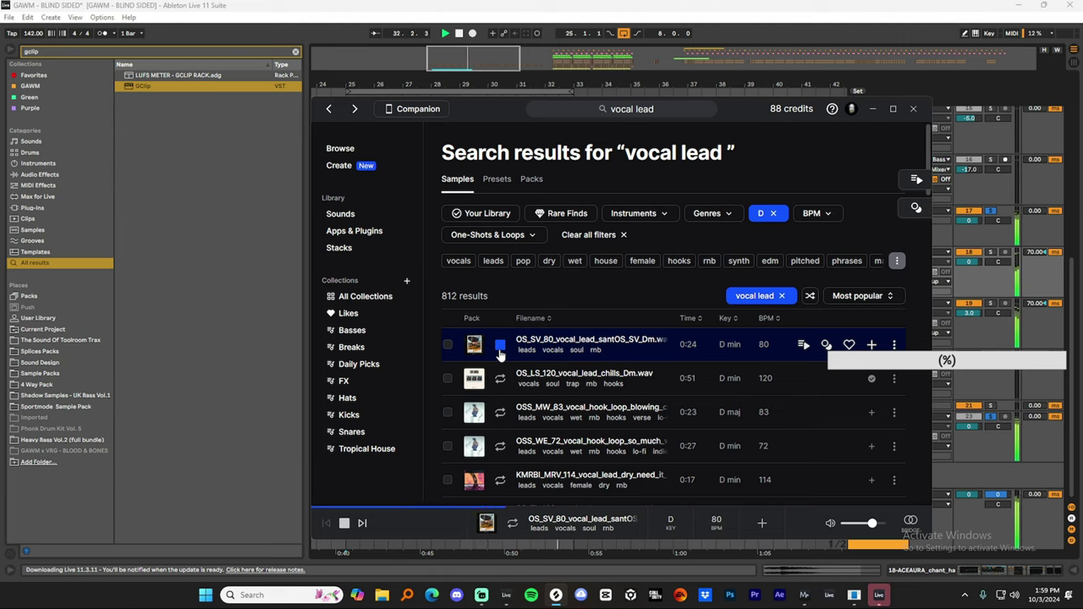
{"action": "key", "text": "Down"}
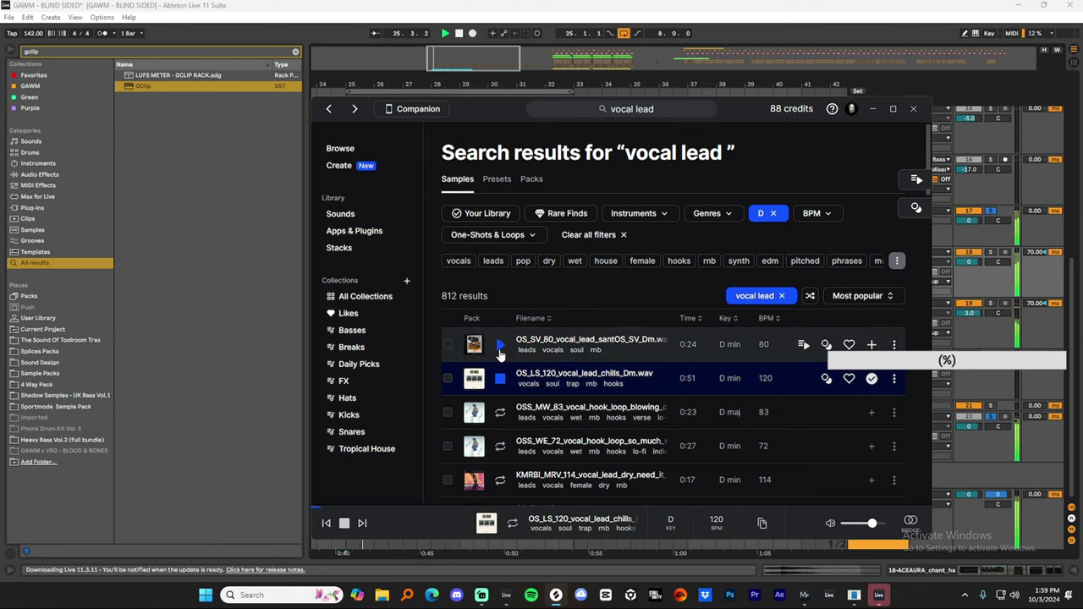
{"action": "key", "text": "Down"}
{"action": "key", "text": "Down"}
{"action": "key", "text": "Down"}
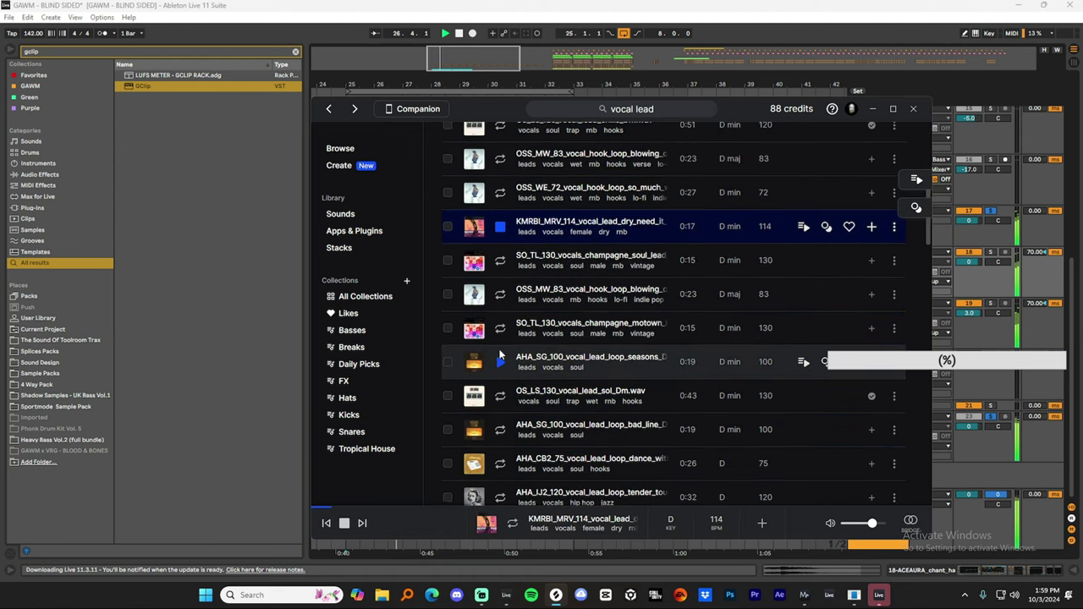
{"action": "key", "text": "Down"}
{"action": "key", "text": "Down"}
Search Splice for "vocal adlibs" filtered to the key of D.
{"action": "left_click", "coordinate": [656, 108]}
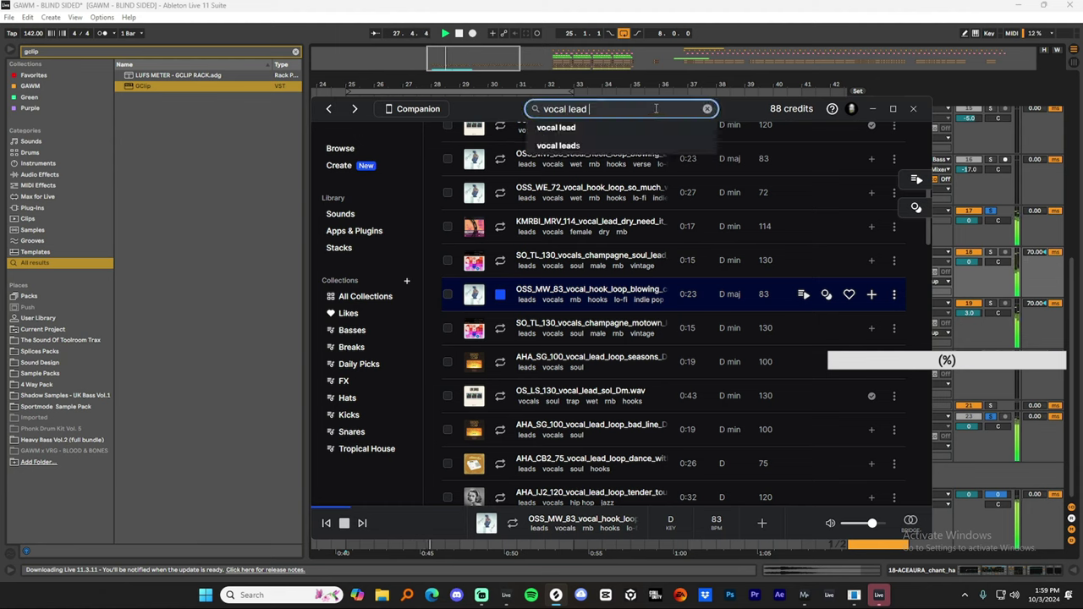
{"action": "type", "text": "adl"}
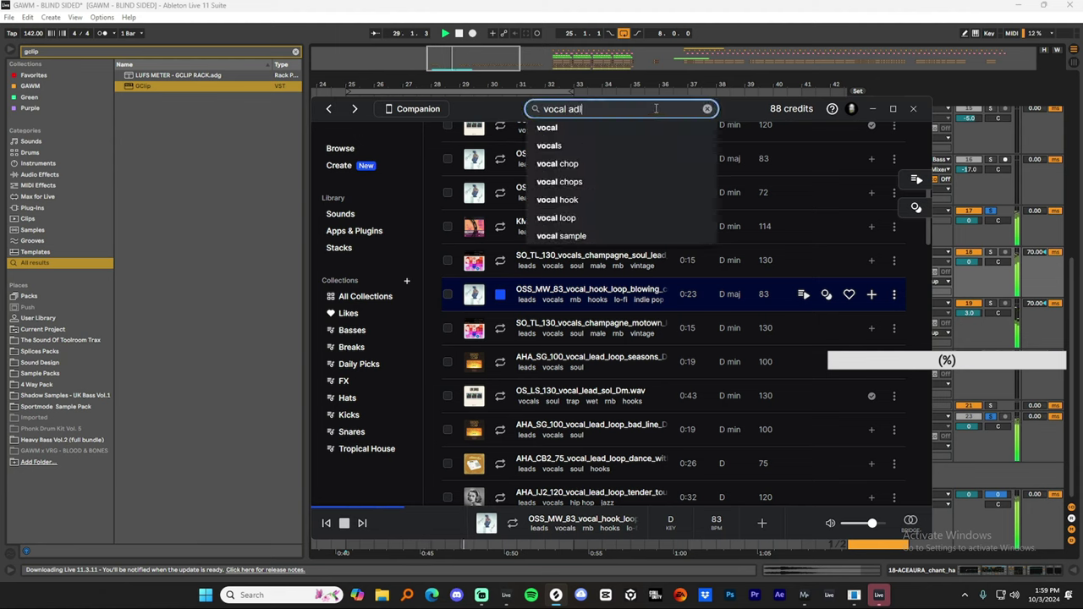
{"action": "type", "text": "ibs"}
{"action": "key", "text": "Return"}
{"action": "left_click", "coordinate": [708, 213]}
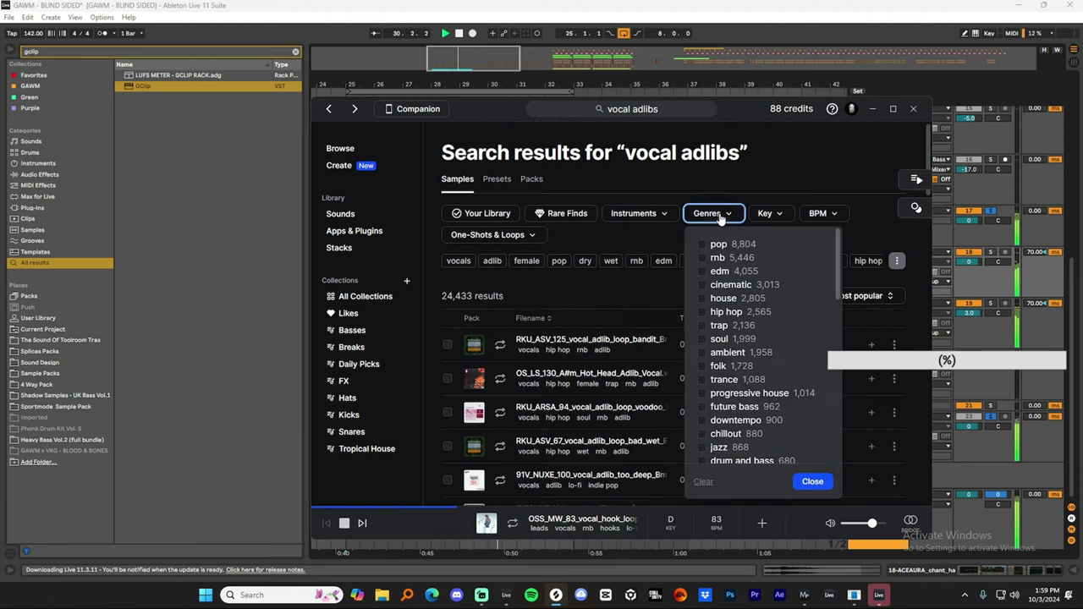
{"action": "left_click", "coordinate": [766, 213]}
{"action": "left_click", "coordinate": [787, 291]}
{"action": "left_click", "coordinate": [747, 198]}
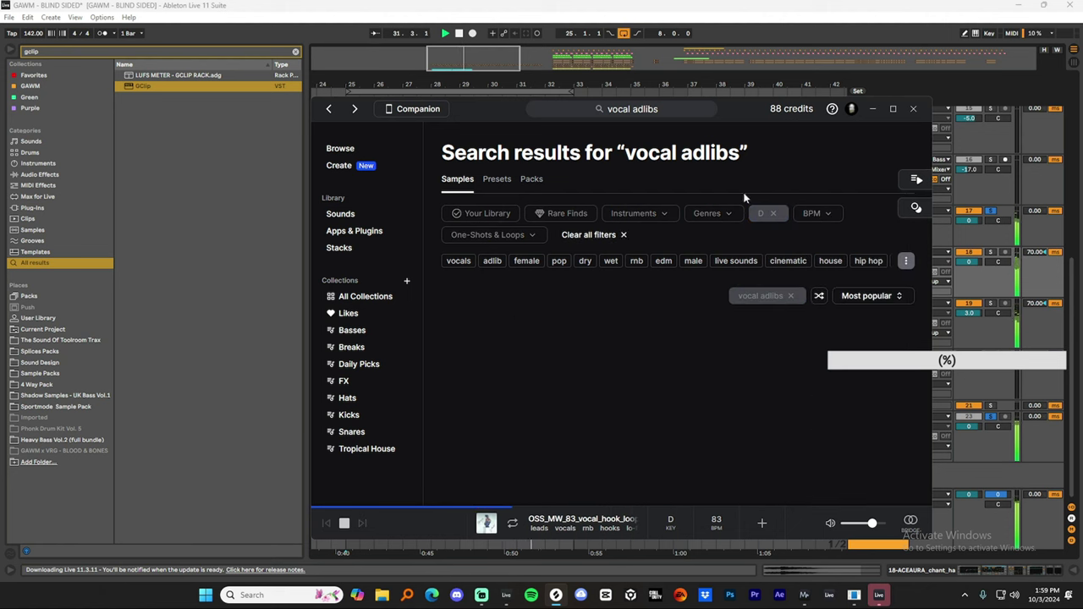
Audition the first vocal adlib results and download the VOX_TORI_LETZLER_80_vocal_adlib_haunting sample.
{"action": "left_click", "coordinate": [499, 345]}
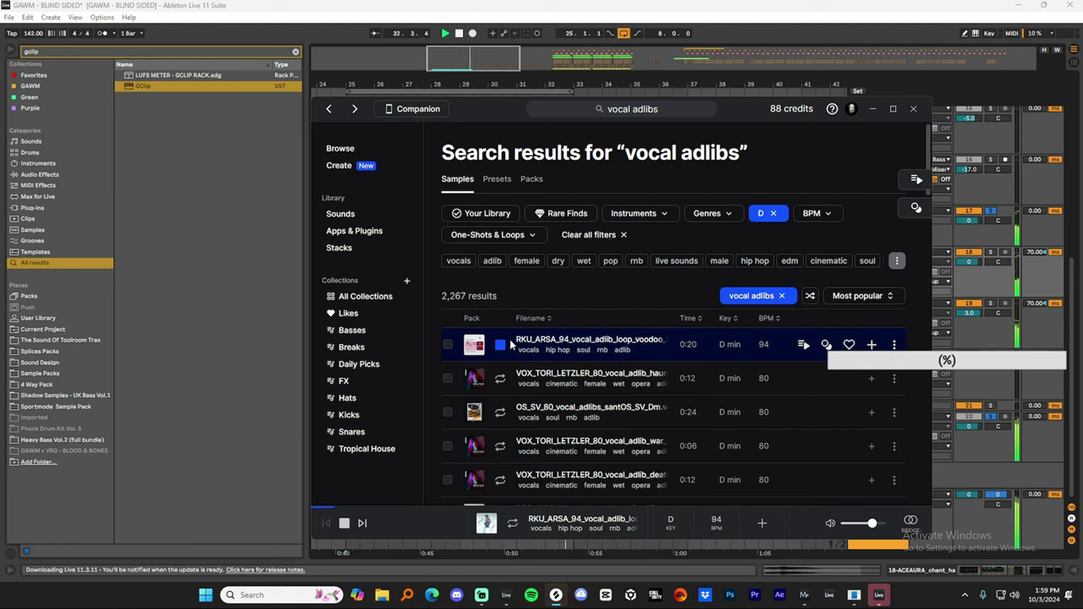
{"action": "scroll", "coordinate": [584, 341], "scroll_direction": "down", "scroll_amount": 4}
{"action": "scroll", "coordinate": [572, 326], "scroll_direction": "up", "scroll_amount": 2}
{"action": "key", "text": "Down"}
{"action": "scroll", "coordinate": [571, 321], "scroll_direction": "up", "scroll_amount": 2}
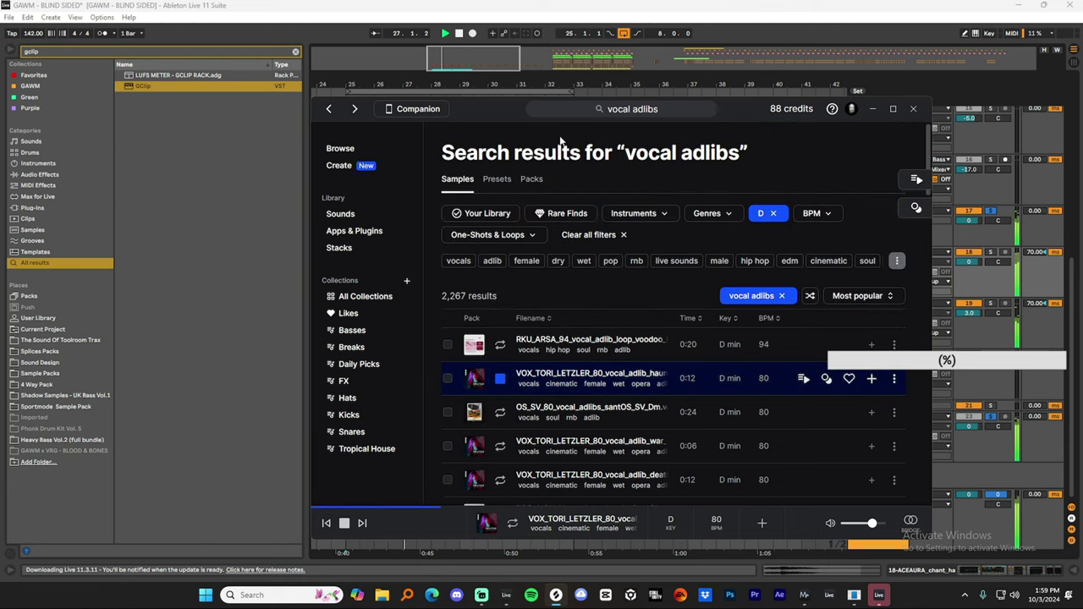
{"action": "left_click", "coordinate": [871, 379]}
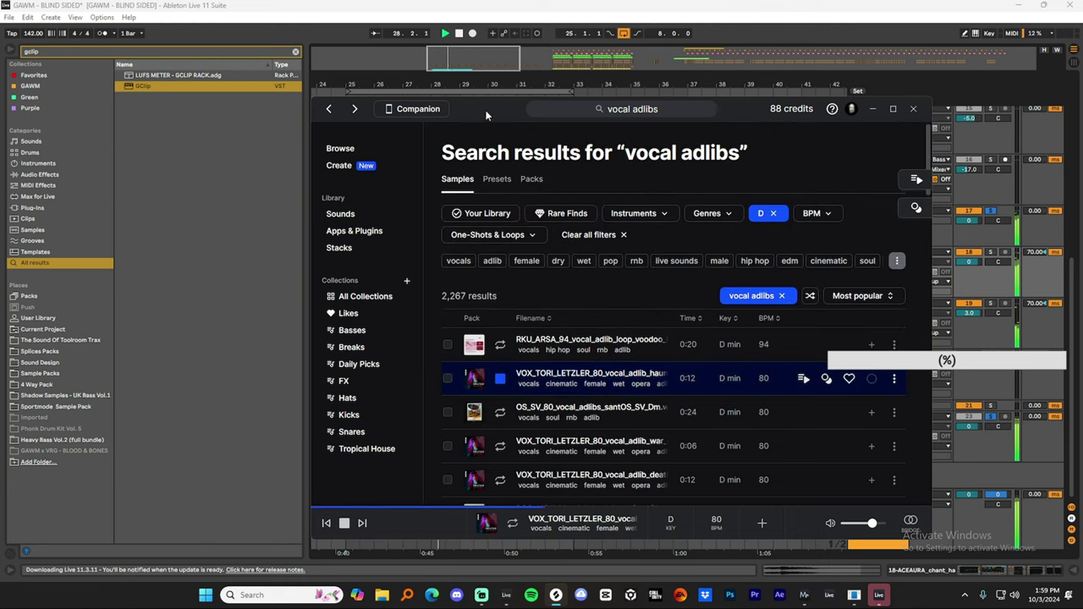
Insert an audio track below the bass loop in Ableton Live and place the downloaded haunting adlib sample on it at bar 25.
{"action": "left_click_drag", "start_coordinate": [486, 110], "coordinate": [667, 110]}
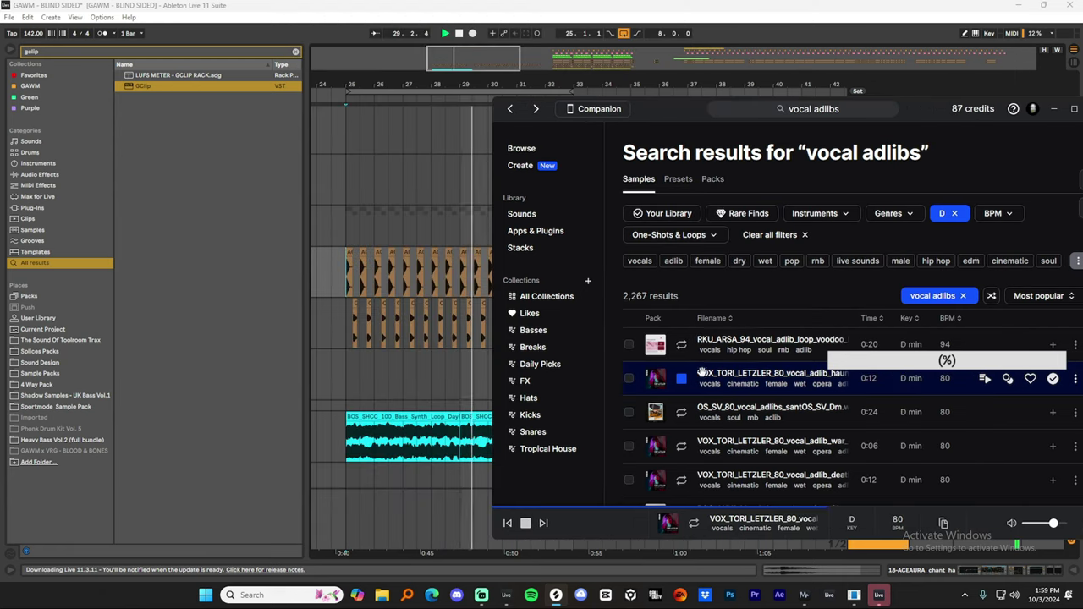
{"action": "left_click", "coordinate": [370, 395]}
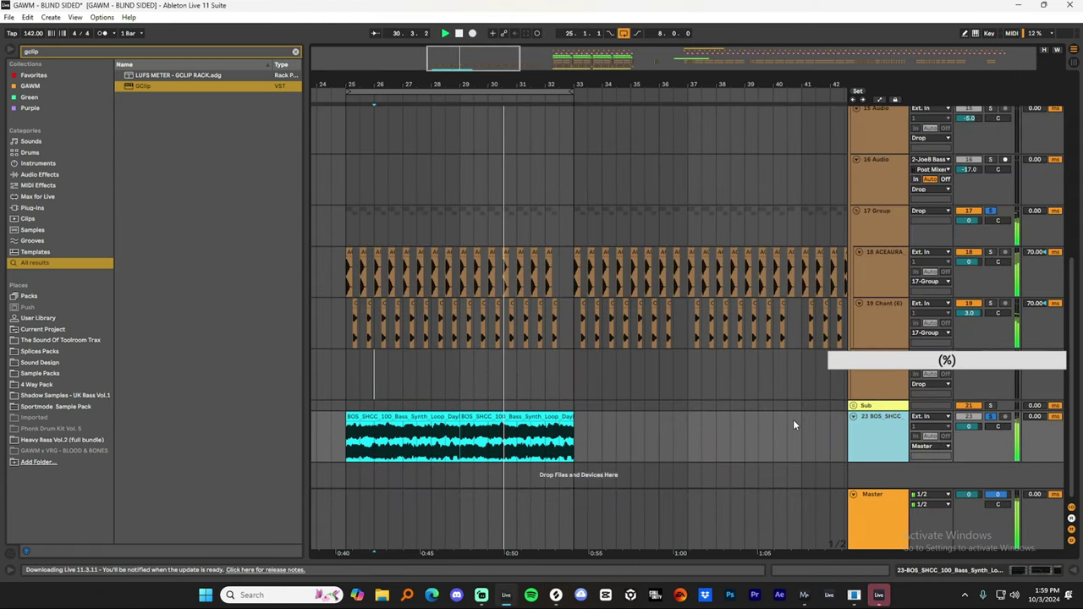
{"action": "scroll", "coordinate": [711, 380], "scroll_direction": "down", "scroll_amount": 2}
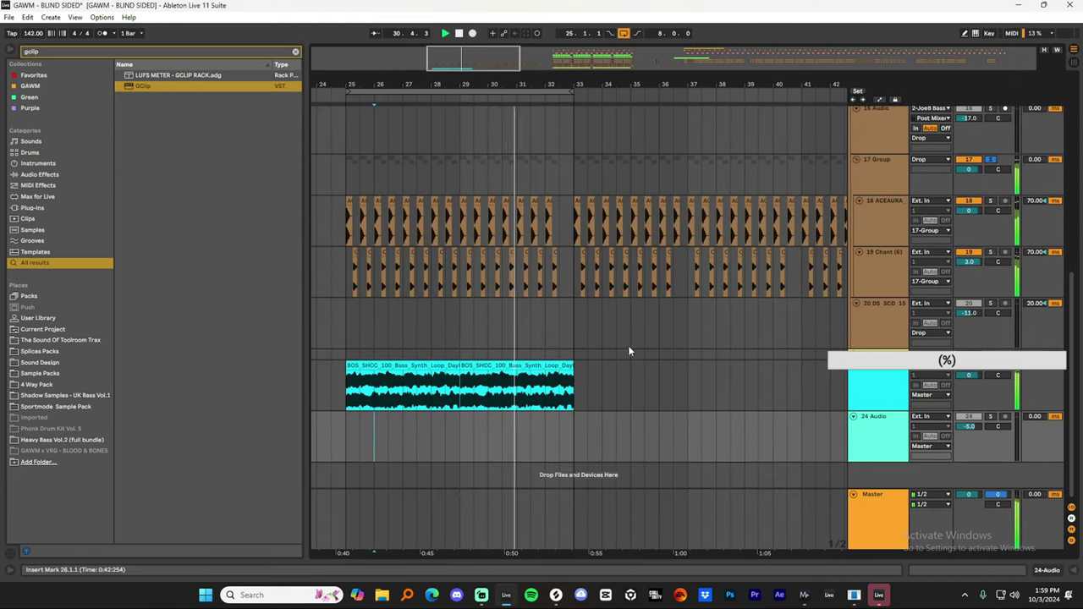
{"action": "left_click", "coordinate": [556, 595]}
{"action": "left_click_drag", "start_coordinate": [718, 375], "coordinate": [342, 439]}
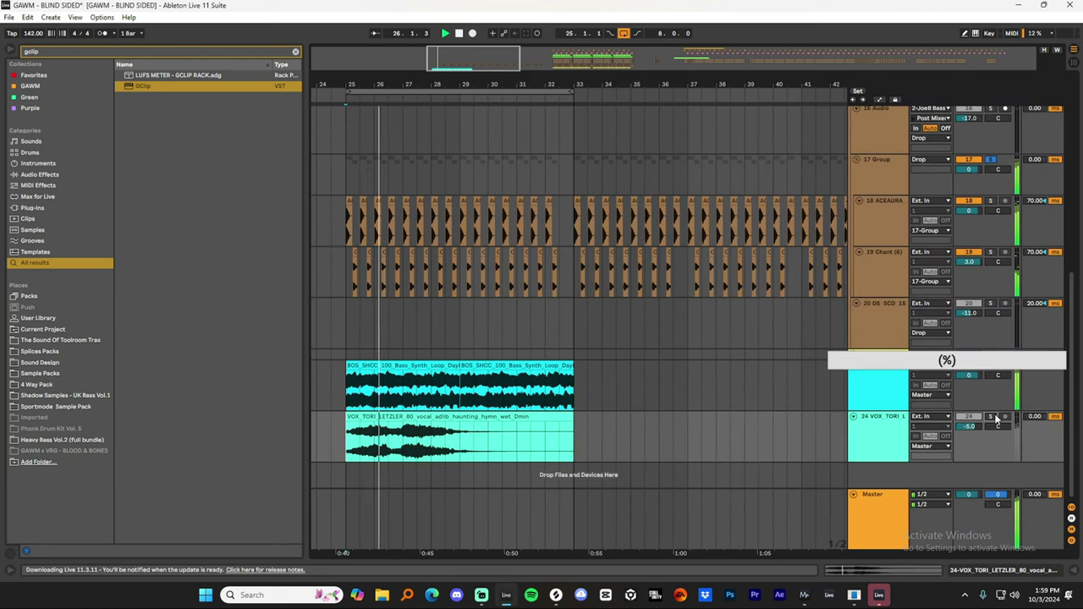
Repeat the haunting adlib's first four bars over bars 29 to 33 and insert a new audio track below it.
{"action": "left_click_drag", "start_coordinate": [460, 438], "coordinate": [327, 445]}
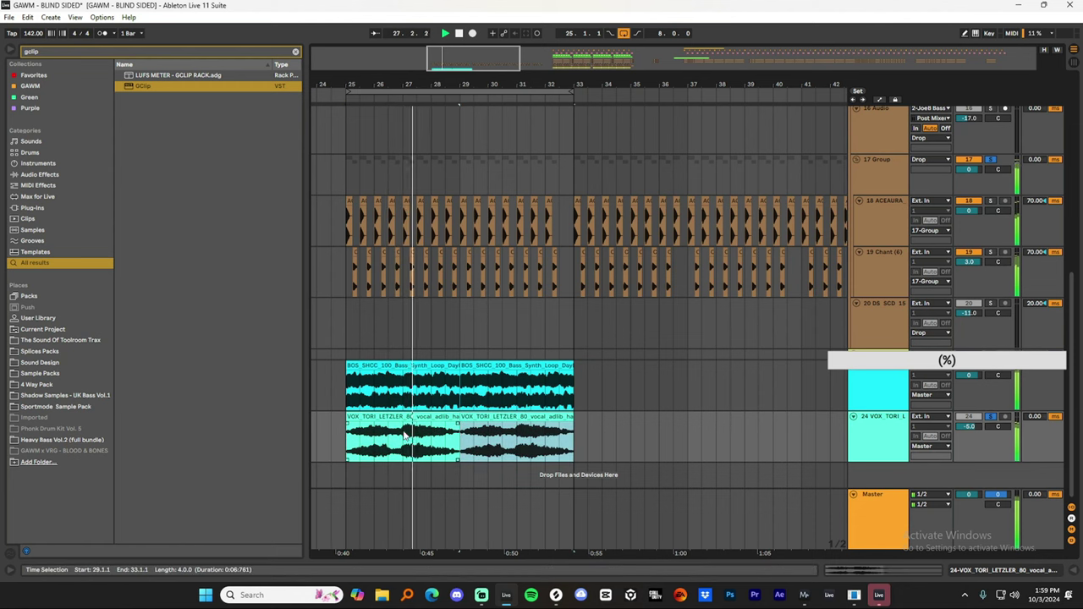
{"action": "key", "text": "ctrl+d"}
{"action": "key", "text": "ctrl+t"}
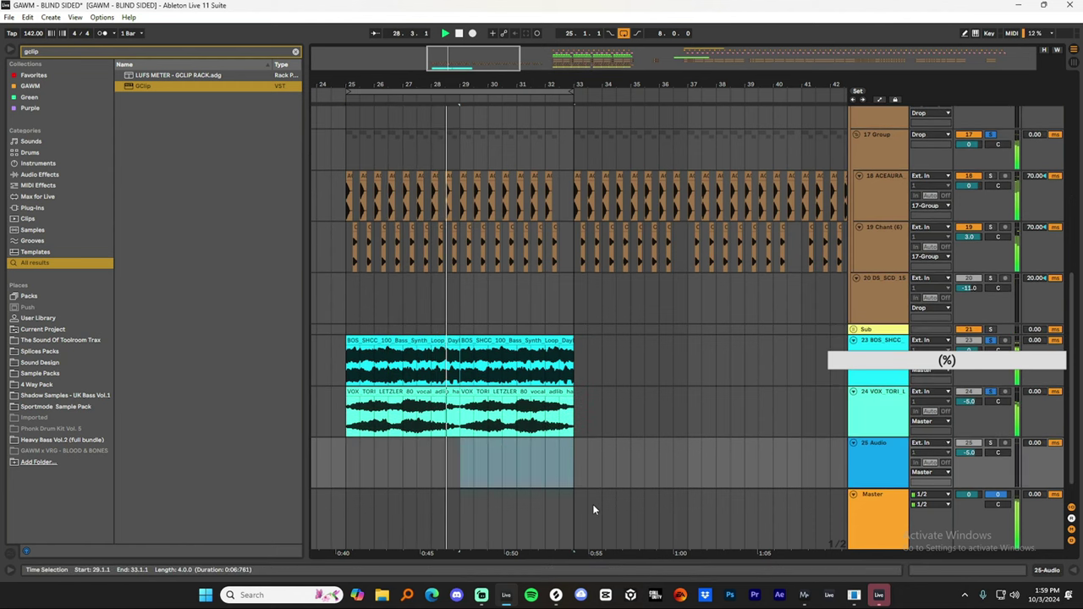
Switch to Splice and audition further vocal adlib results in D minor against the playing track.
{"action": "left_click", "coordinate": [556, 595]}
{"action": "left_click", "coordinate": [680, 415]}
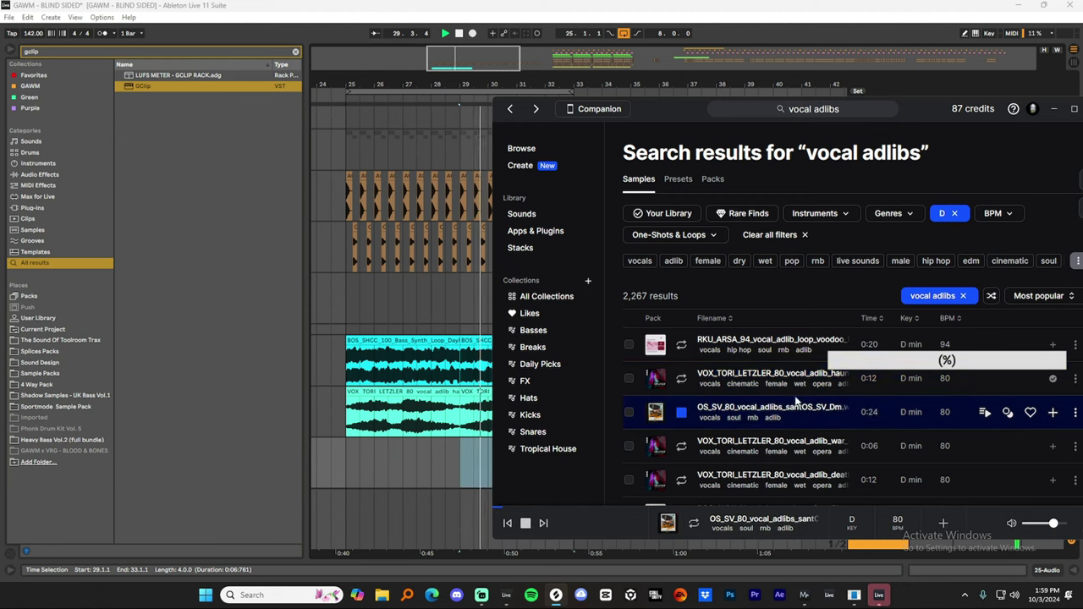
{"action": "key", "text": "Down"}
{"action": "key", "text": "Down"}
{"action": "key", "text": "Down"}
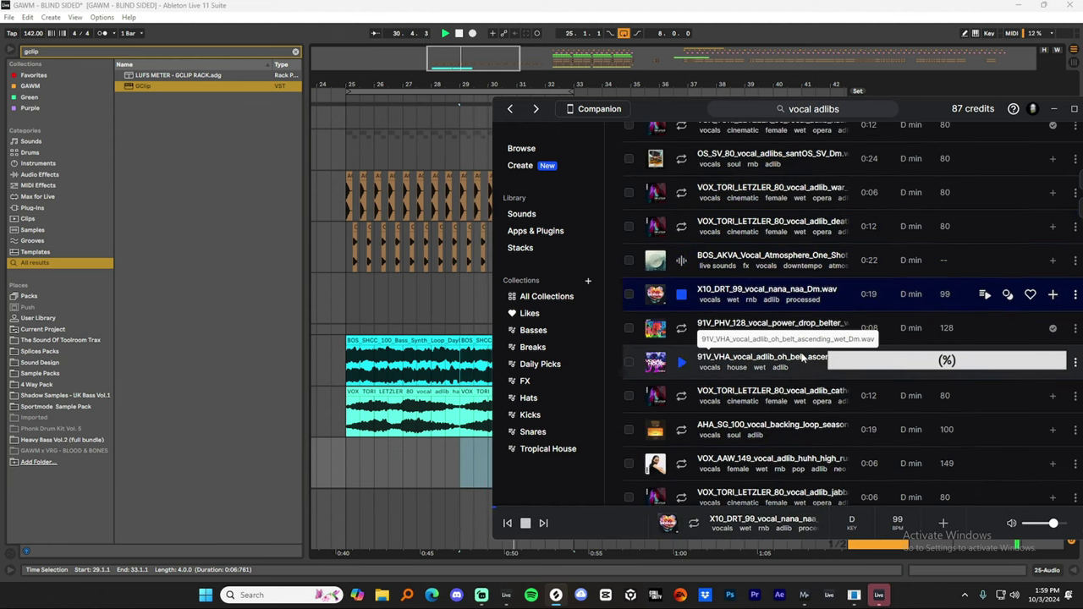
Download the BOS_AKVA vocal atmosphere one-shot and place it on the new Ableton Live track, spanning bars 25 to 33.
{"action": "left_click", "coordinate": [1053, 260]}
{"action": "left_click_drag", "start_coordinate": [736, 254], "coordinate": [348, 462]}
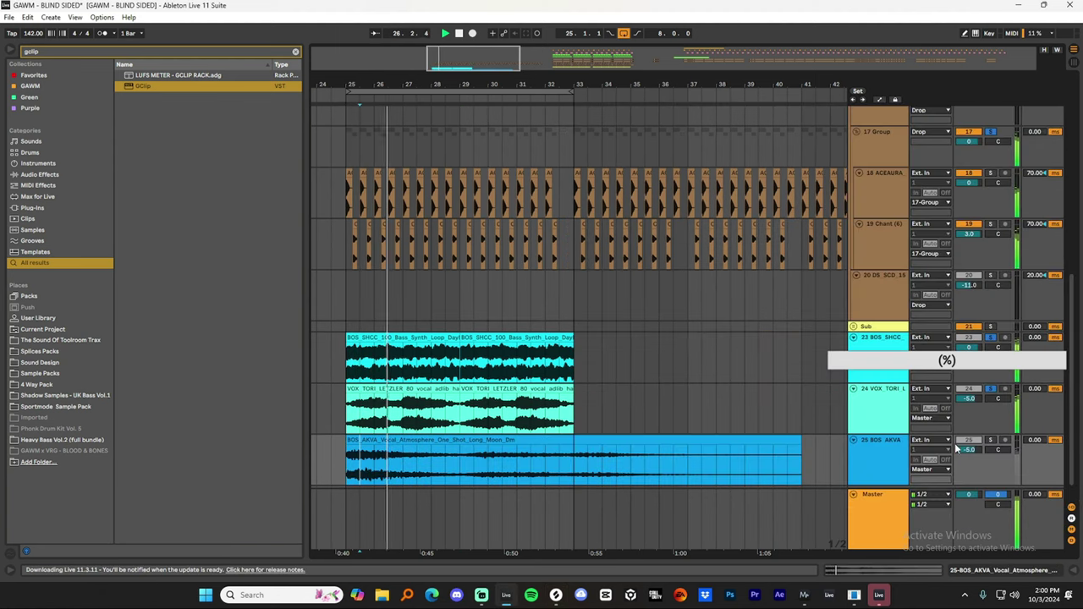
{"action": "left_click_drag", "start_coordinate": [801, 461], "coordinate": [574, 461]}
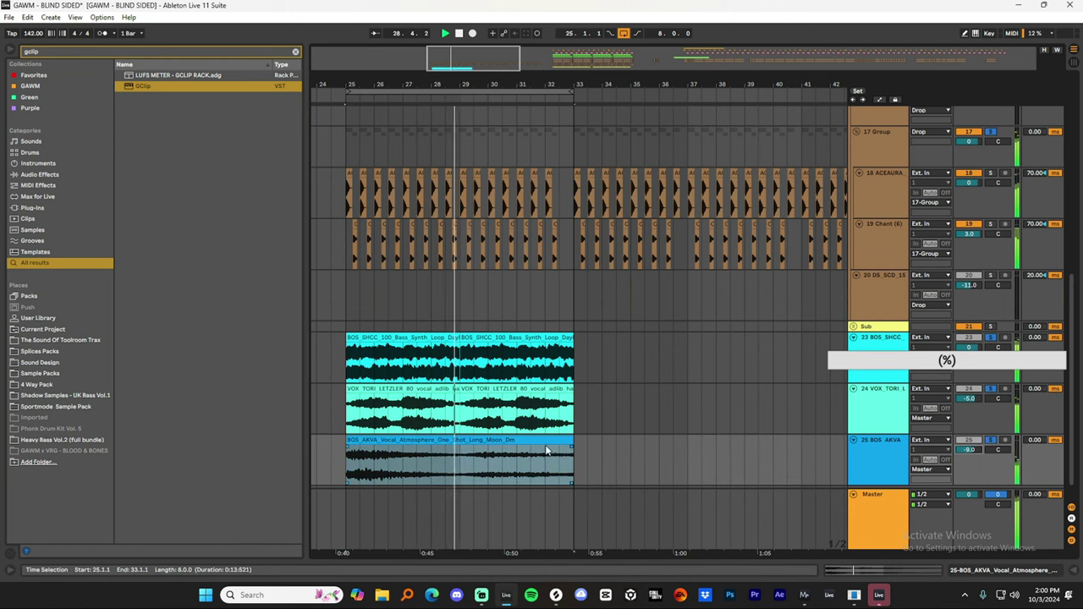
Duplicate the vocal atmosphere clip twice so that it runs up to bar 49.
{"action": "left_click", "coordinate": [490, 451]}
{"action": "scroll", "coordinate": [602, 310], "scroll_direction": "up", "scroll_amount": 5}
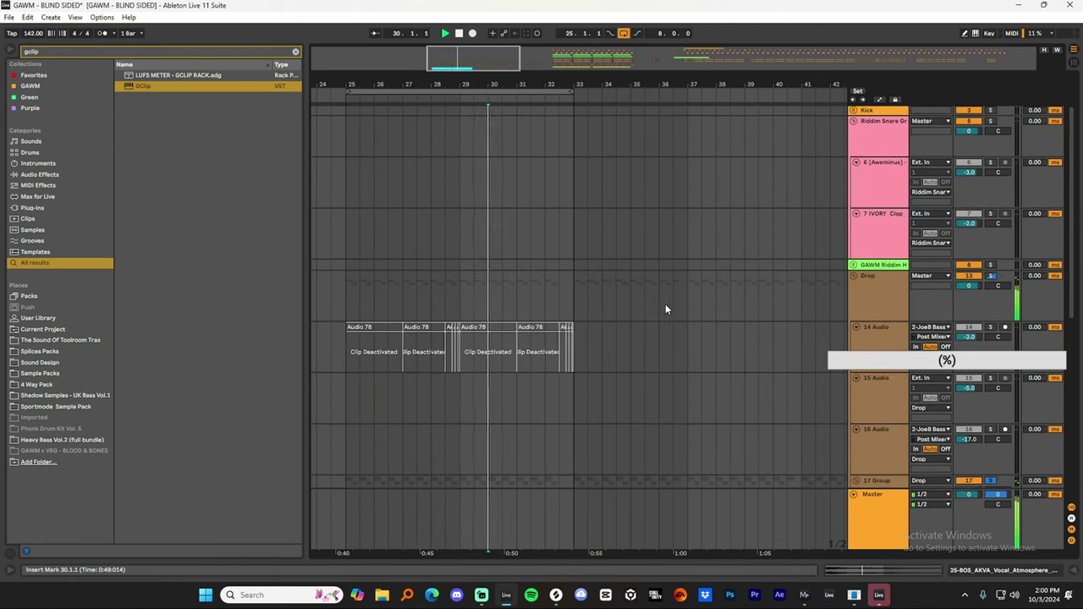
{"action": "left_click_drag", "start_coordinate": [660, 85], "coordinate": [491, 42]}
{"action": "scroll", "coordinate": [570, 272], "scroll_direction": "down", "scroll_amount": 5}
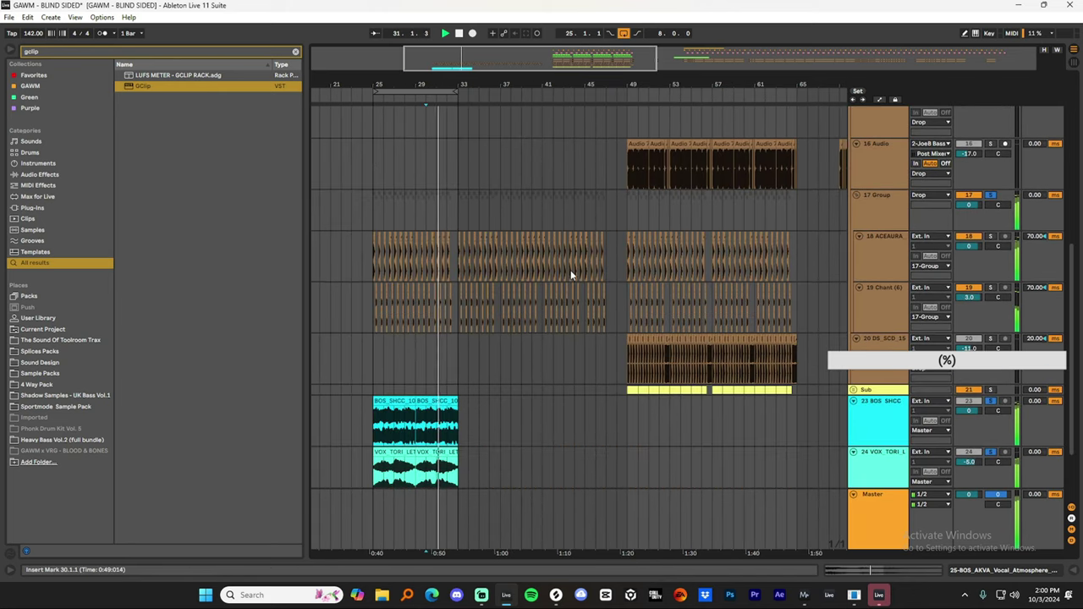
{"action": "left_click", "coordinate": [401, 417]}
{"action": "key", "text": "ctrl+d"}
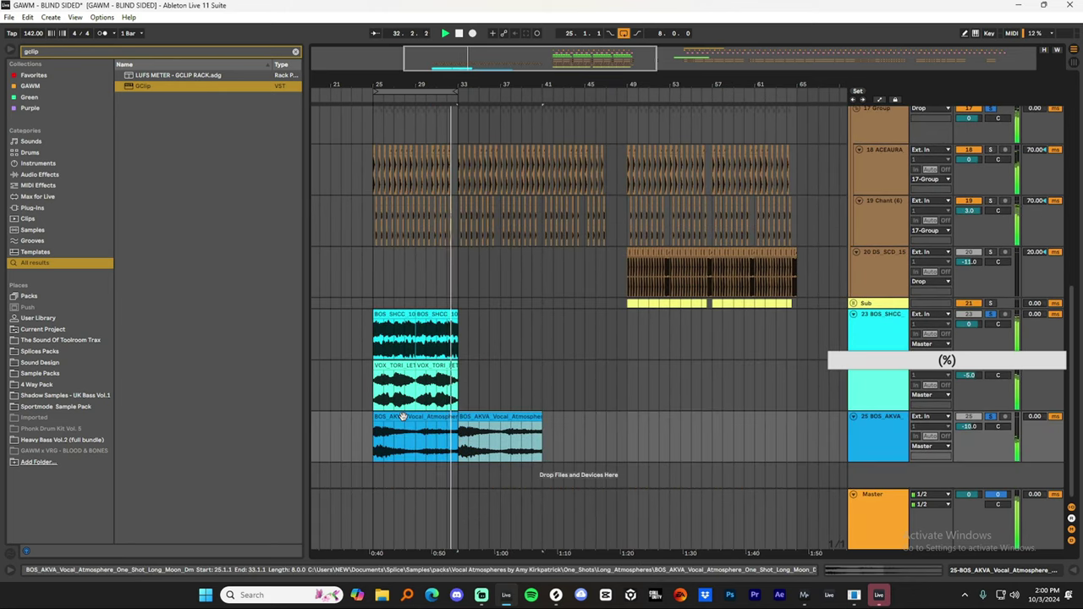
{"action": "key", "text": "ctrl+d"}
Duplicate the haunting adlib clips so that they fill the track from bar 33 to bar 49.
{"action": "left_click", "coordinate": [405, 364]}
{"action": "key", "text": "ctrl+d"}
{"action": "key", "text": "ctrl+d"}
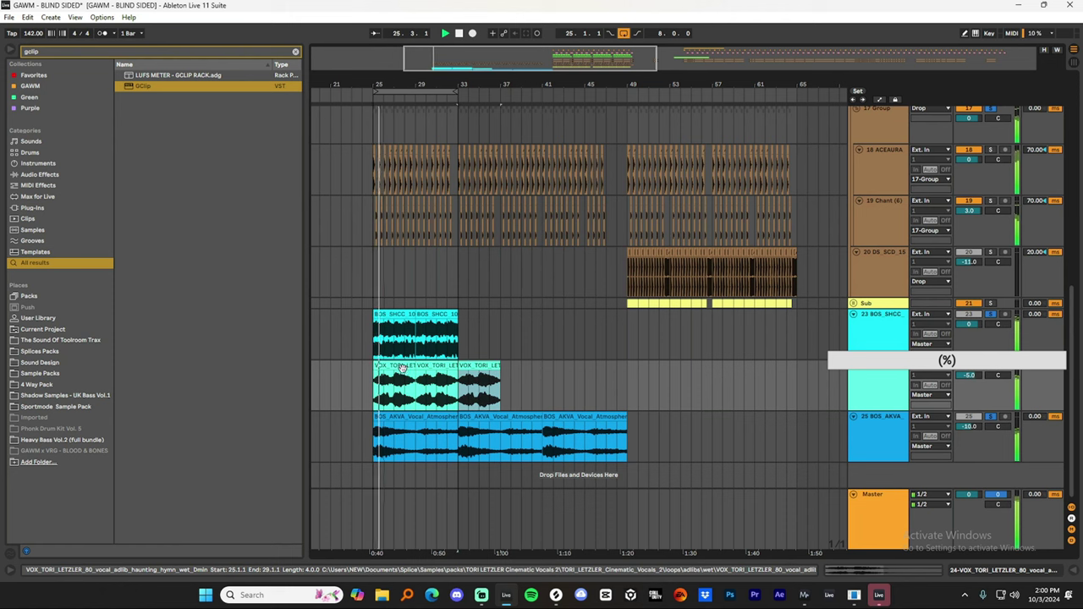
{"action": "left_click", "coordinate": [405, 363], "text": "shift"}
{"action": "key", "text": "ctrl+d"}
Duplicate the reese bass loop over bars 33 to 41, loop that section and restart playback there.
{"action": "left_click", "coordinate": [385, 336]}
{"action": "key", "text": "ctrl+d"}
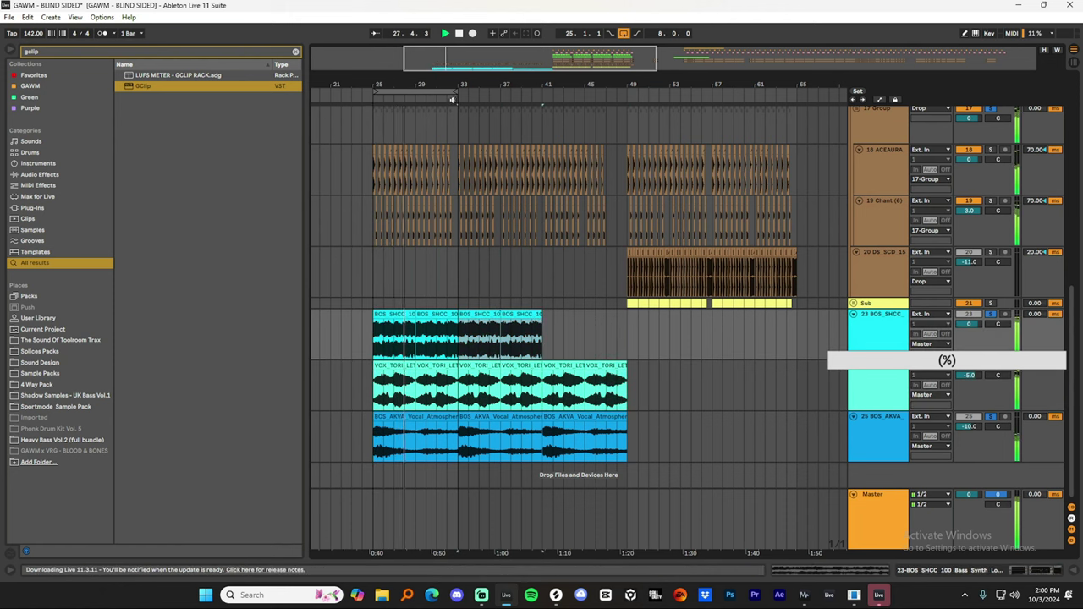
{"action": "key", "text": "ctrl+l"}
{"action": "key", "text": "space"}
{"action": "key", "text": "space"}
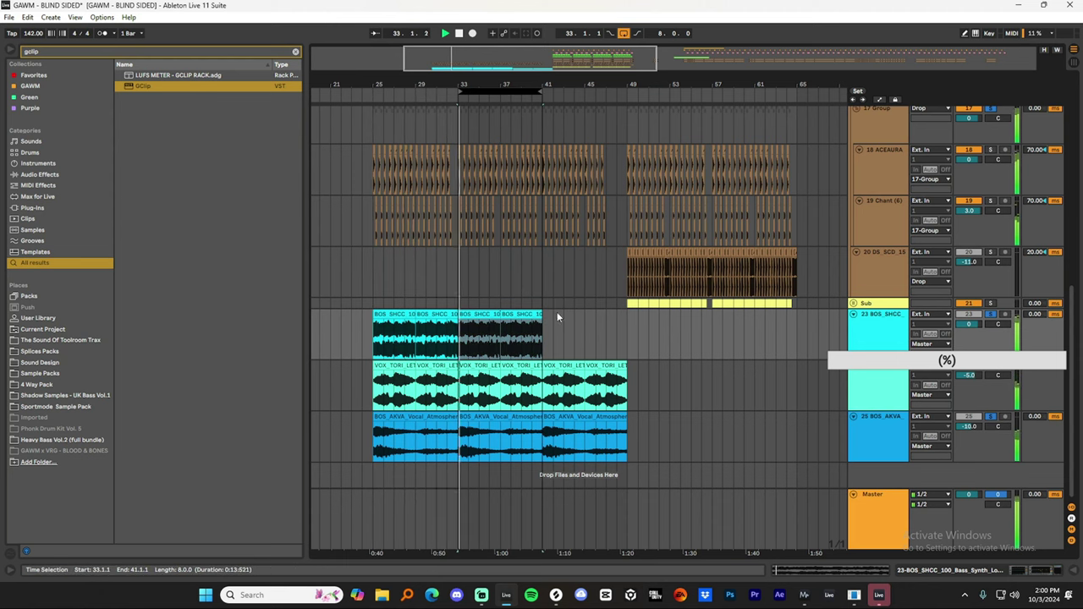
Repeat the atmosphere's opening two bars from bar 41, and cut the adlib and atmosphere clips off at bar 48.
{"action": "key", "text": "a"}
{"action": "key", "text": "a"}
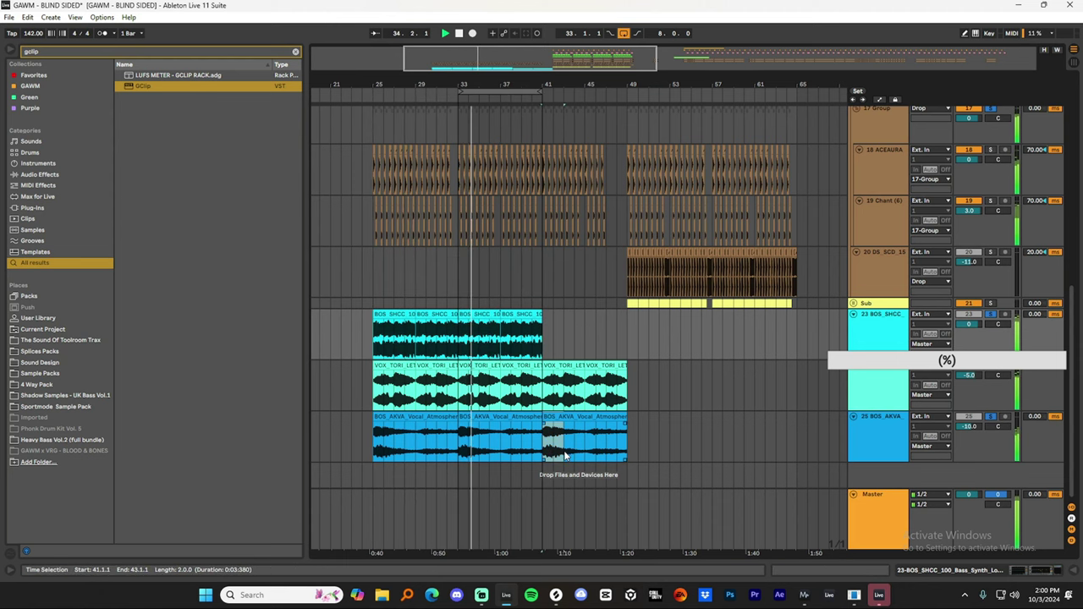
{"action": "left_click_drag", "start_coordinate": [610, 441], "coordinate": [627, 443]}
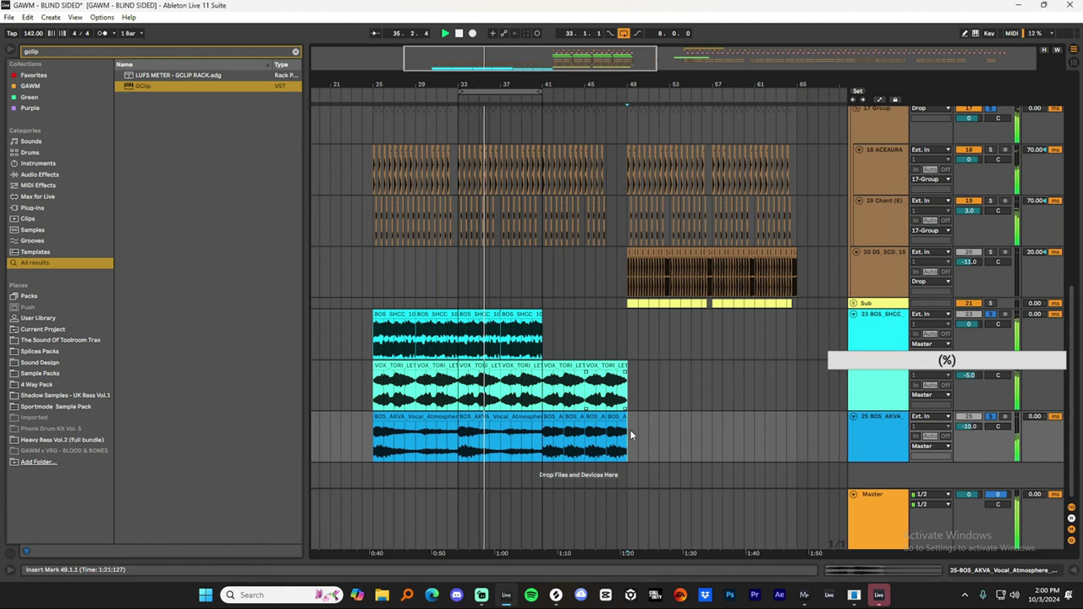
{"action": "left_click_drag", "start_coordinate": [630, 435], "coordinate": [624, 432]}
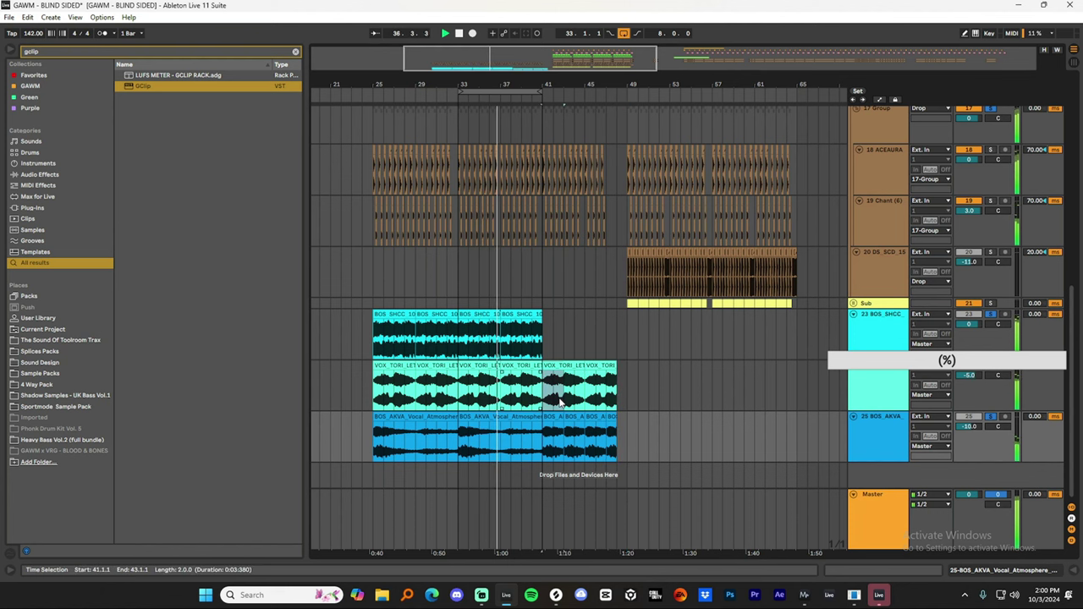
{"action": "left_click_drag", "start_coordinate": [544, 398], "coordinate": [554, 394]}
Extend the reese bass loop past bar 41 and repeat its opening bar up to bar 48.
{"action": "left_click", "coordinate": [509, 314]}
{"action": "key", "text": "ctrl+d"}
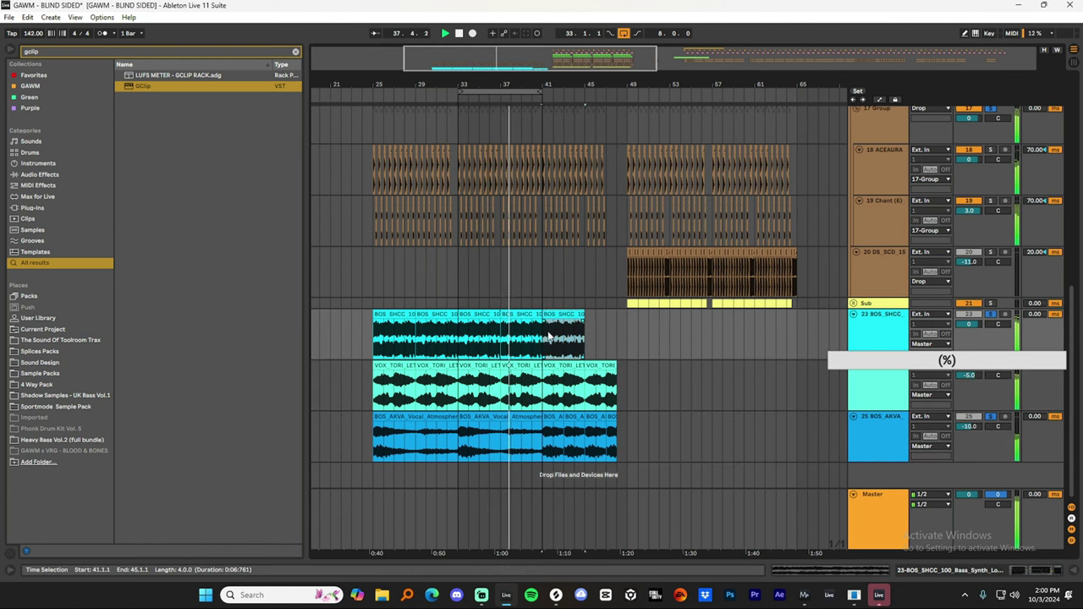
{"action": "left_click_drag", "start_coordinate": [550, 88], "coordinate": [548, 304]}
{"action": "left_click_drag", "start_coordinate": [536, 341], "coordinate": [552, 343]}
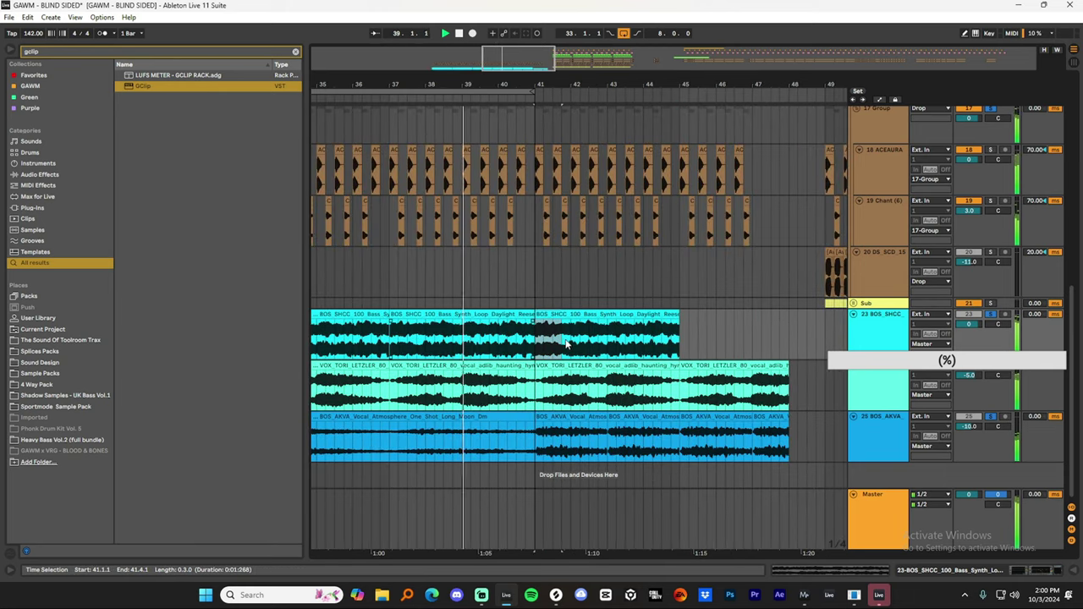
{"action": "key", "text": "ctrl+d"}
{"action": "key", "text": "ctrl+d"}
{"action": "key", "text": "ctrl+d"}
{"action": "key", "text": "ctrl+d"}
{"action": "key", "text": "ctrl+d"}
{"action": "key", "text": "ctrl+d"}
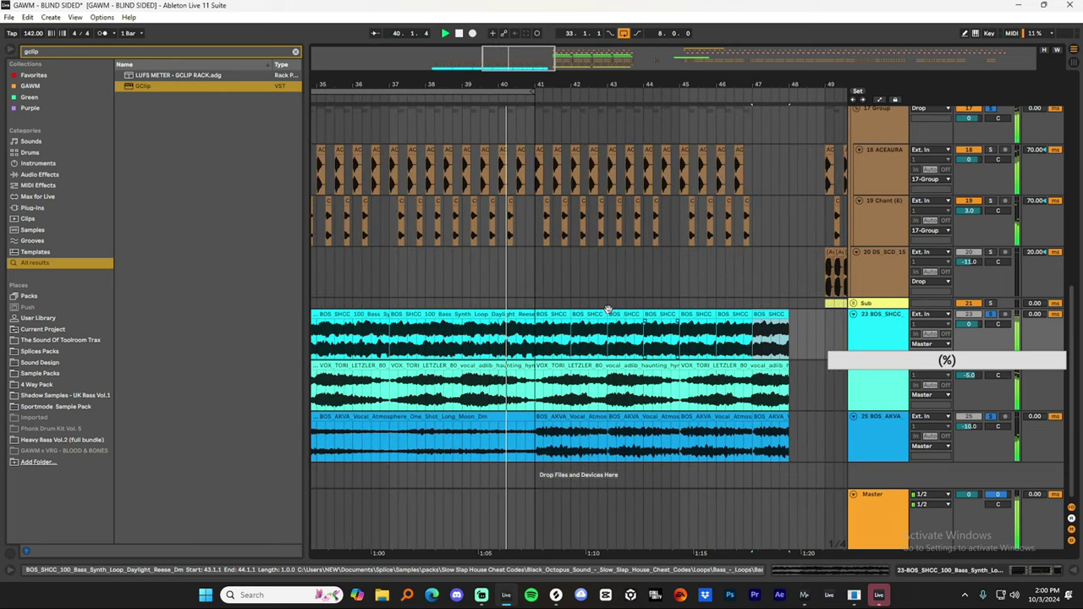
Clear the ACEAURA and Chant vocal chops from bar 40 and turn off the arrangement loop.
{"action": "left_click_drag", "start_coordinate": [533, 191], "coordinate": [506, 216]}
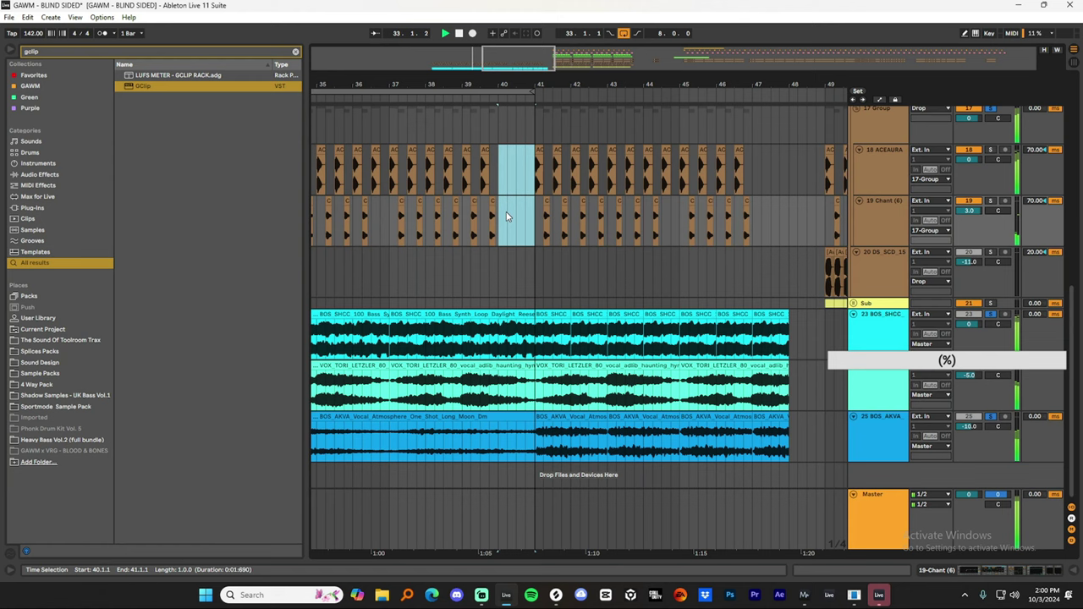
{"action": "left_click", "coordinate": [537, 263]}
{"action": "left_click", "coordinate": [626, 34]}
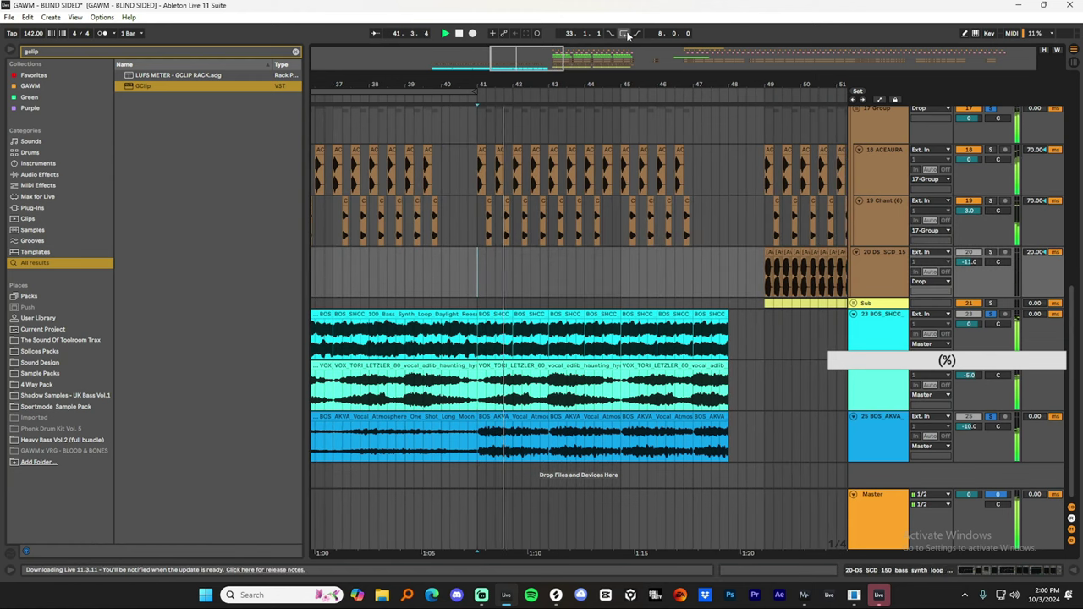
Repeat the adlib section at bars 41 to 43 through the build-up and trim the last copy at bar 48.
{"action": "left_click_drag", "start_coordinate": [481, 400], "coordinate": [549, 398]}
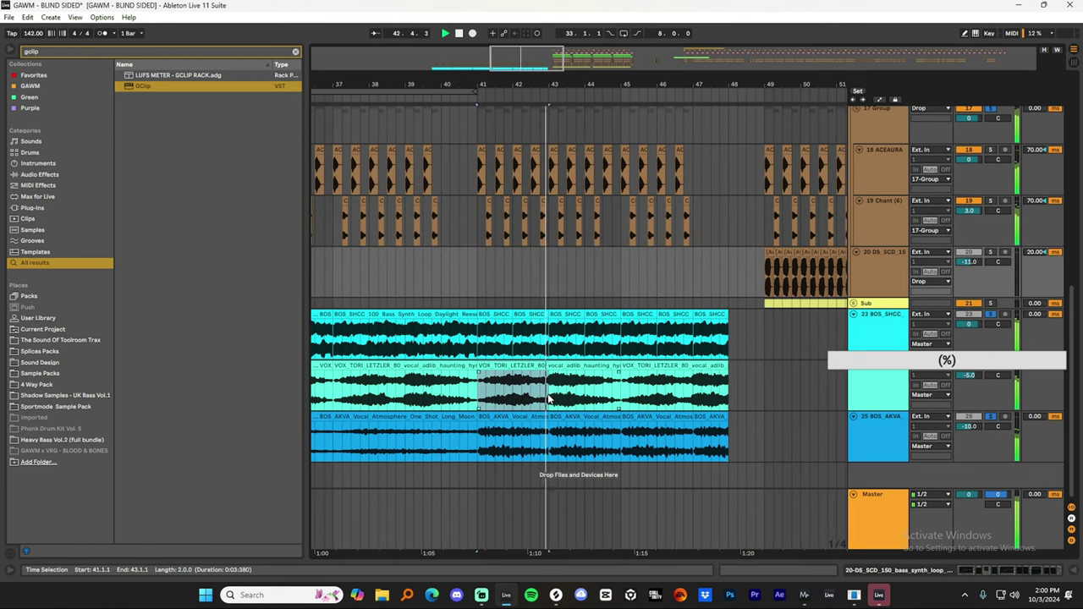
{"action": "key", "text": "ctrl+d"}
{"action": "key", "text": "ctrl+d"}
{"action": "key", "text": "ctrl+d"}
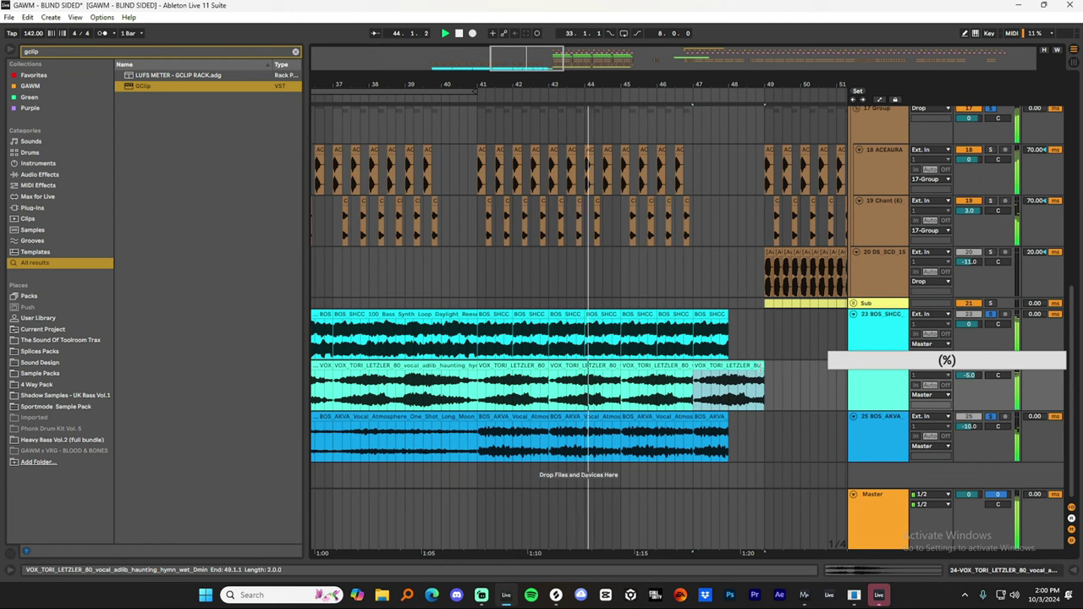
{"action": "left_click_drag", "start_coordinate": [763, 366], "coordinate": [731, 366]}
Fill bar 47 on the ACEAURA and Chant tracks with copies of the preceding vocal chops.
{"action": "scroll", "coordinate": [731, 363], "scroll_direction": "up", "scroll_amount": 5}
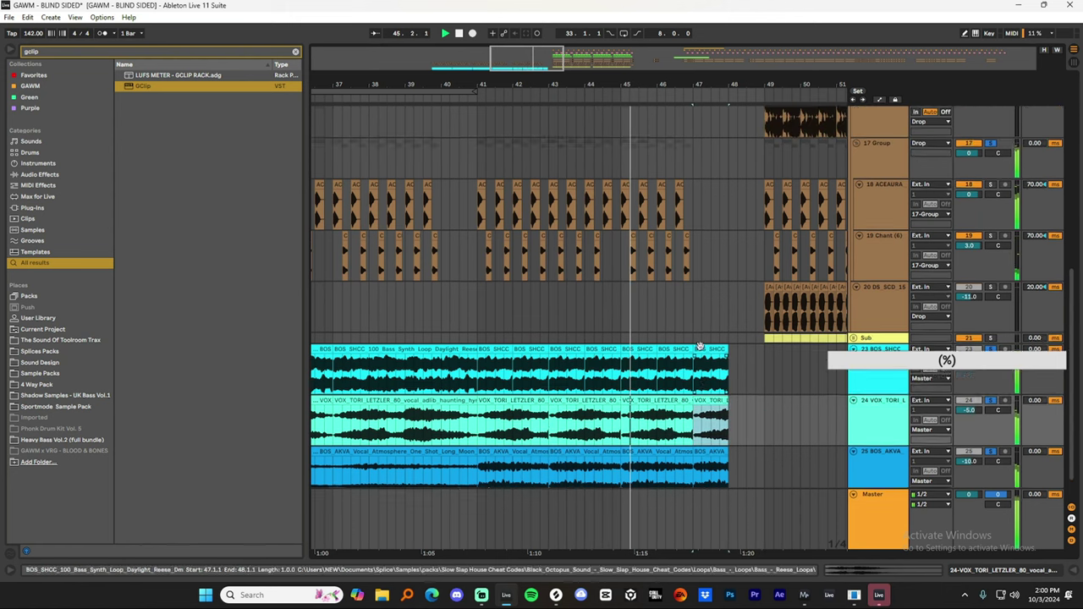
{"action": "scroll", "coordinate": [695, 345], "scroll_direction": "down", "scroll_amount": 3}
{"action": "left_click_drag", "start_coordinate": [691, 352], "coordinate": [668, 300]}
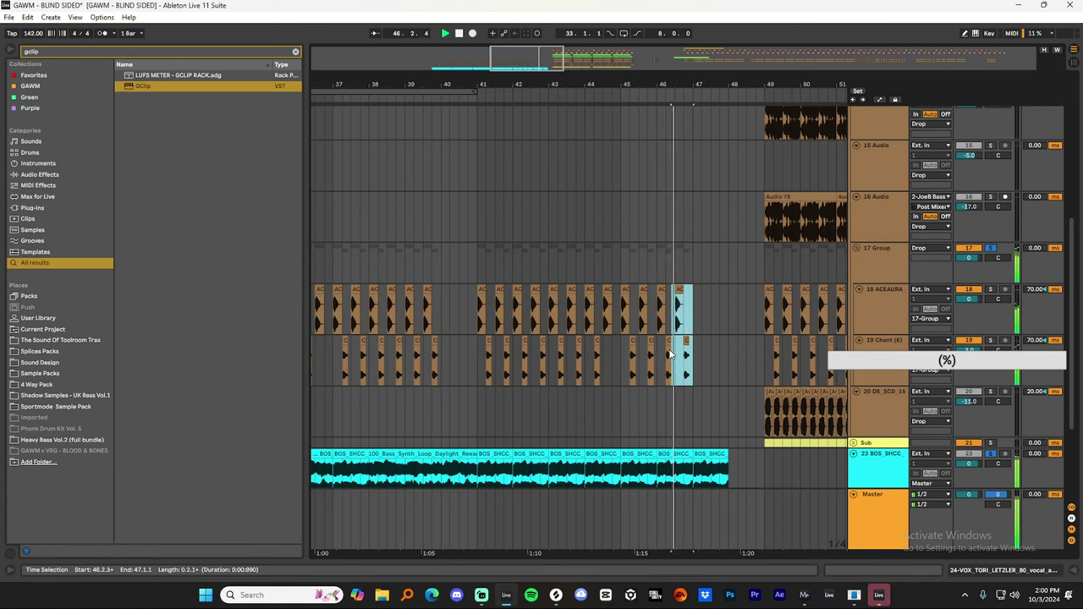
{"action": "key", "text": "ctrl+d"}
{"action": "left_click_drag", "start_coordinate": [728, 78], "coordinate": [491, 80]}
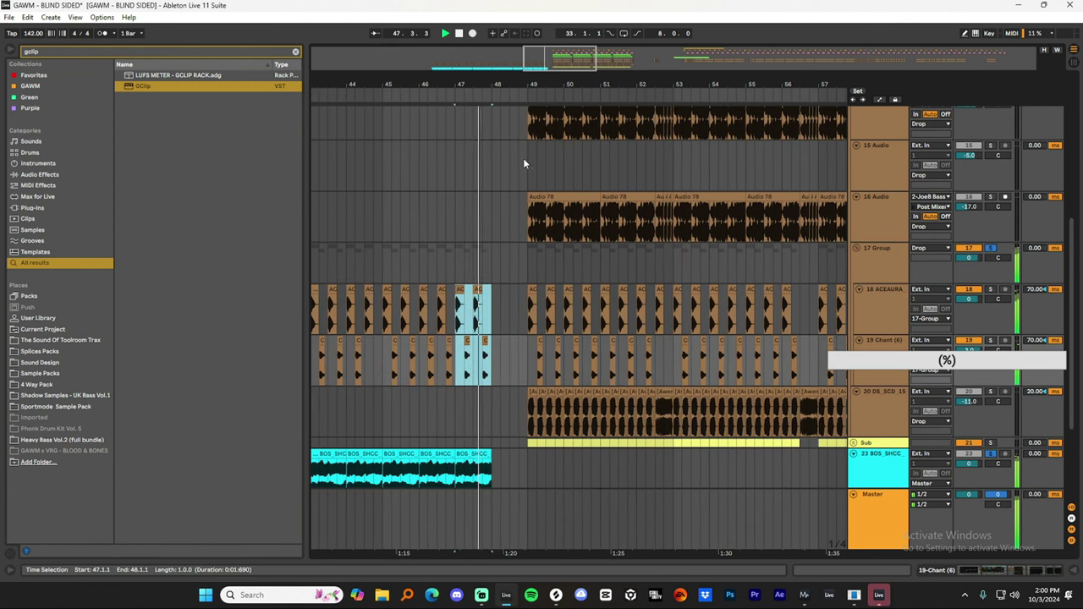
{"action": "left_click", "coordinate": [532, 172]}
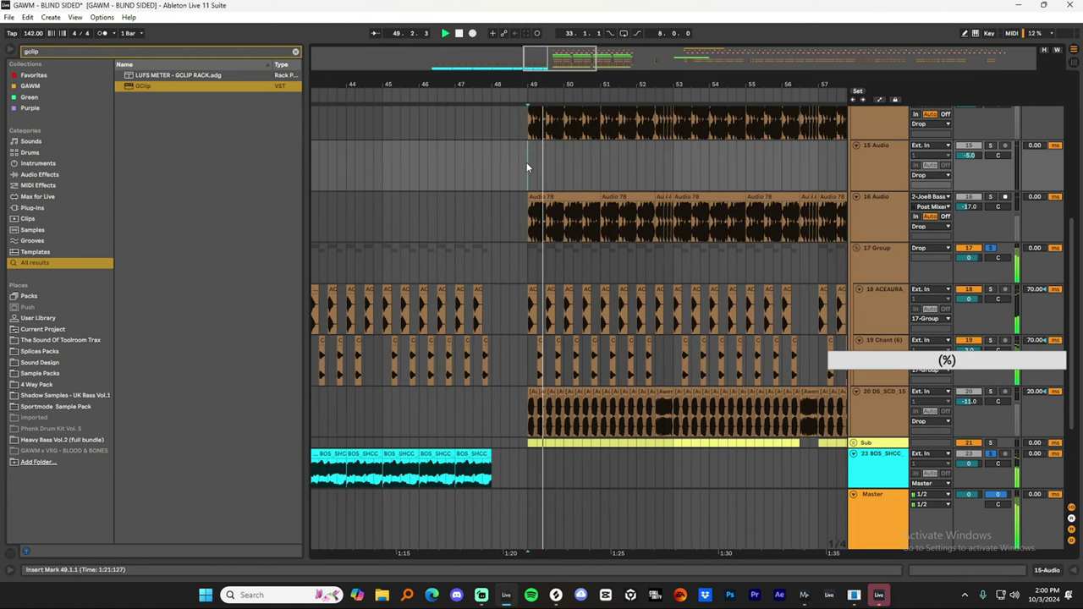
Unsolo the intro tracks and play the full arrangement from bar 39.
{"action": "left_click", "coordinate": [990, 249]}
{"action": "key", "text": "space"}
{"action": "scroll", "coordinate": [578, 254], "scroll_direction": "up", "scroll_amount": 2}
{"action": "left_click_drag", "start_coordinate": [564, 95], "coordinate": [643, 66]}
{"action": "scroll", "coordinate": [598, 182], "scroll_direction": "down", "scroll_amount": 4}
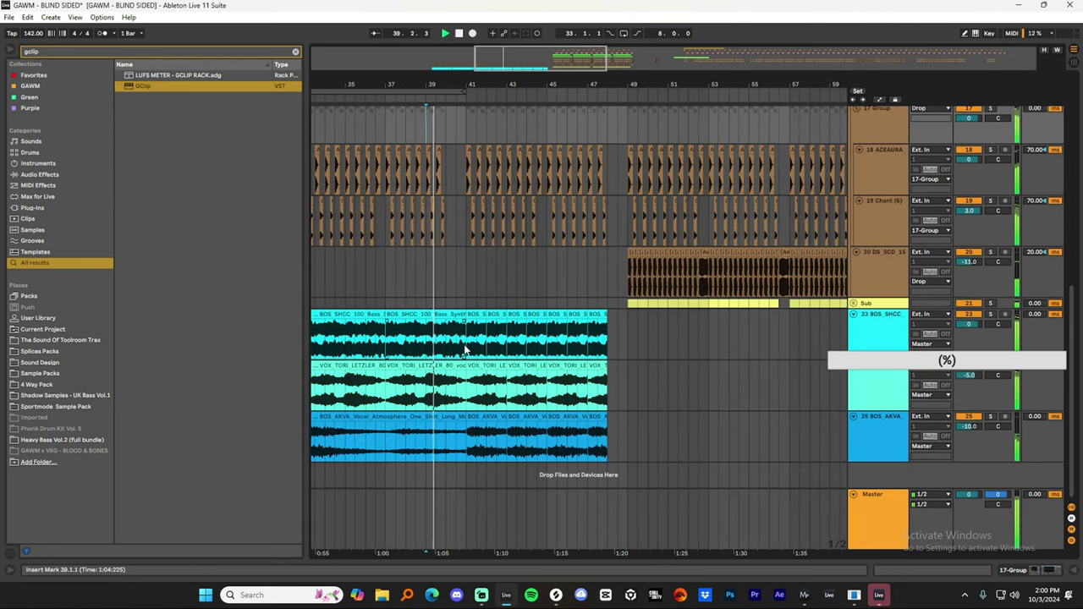
Stop playback and consolidate the bass, adlib and atmosphere clips between bars 41 and 48.
{"action": "left_click_drag", "start_coordinate": [464, 349], "coordinate": [592, 343]}
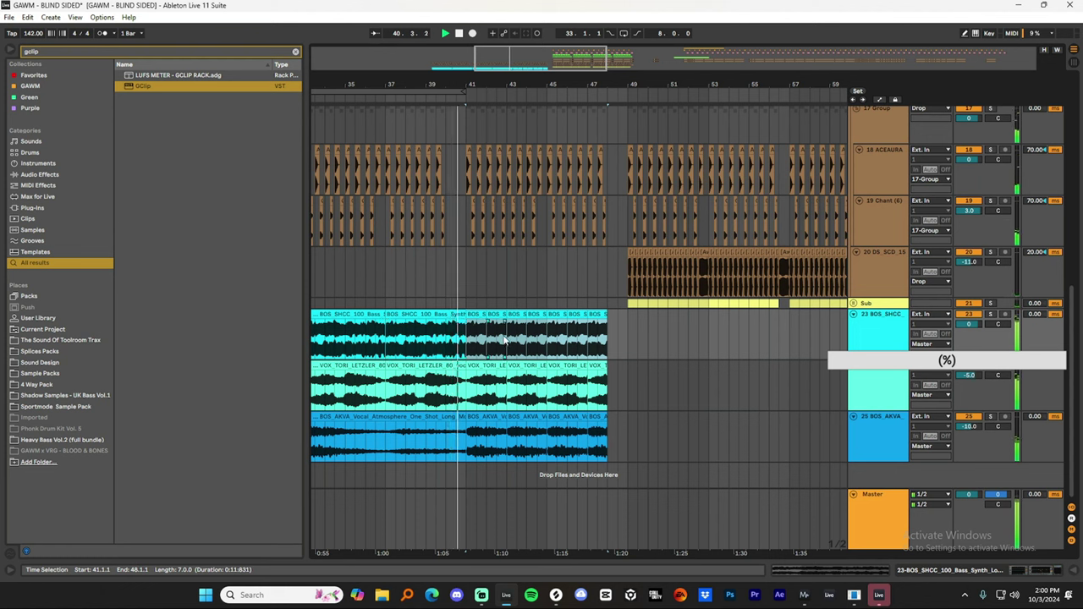
{"action": "key", "text": "space"}
{"action": "left_click_drag", "start_coordinate": [612, 347], "coordinate": [467, 418]}
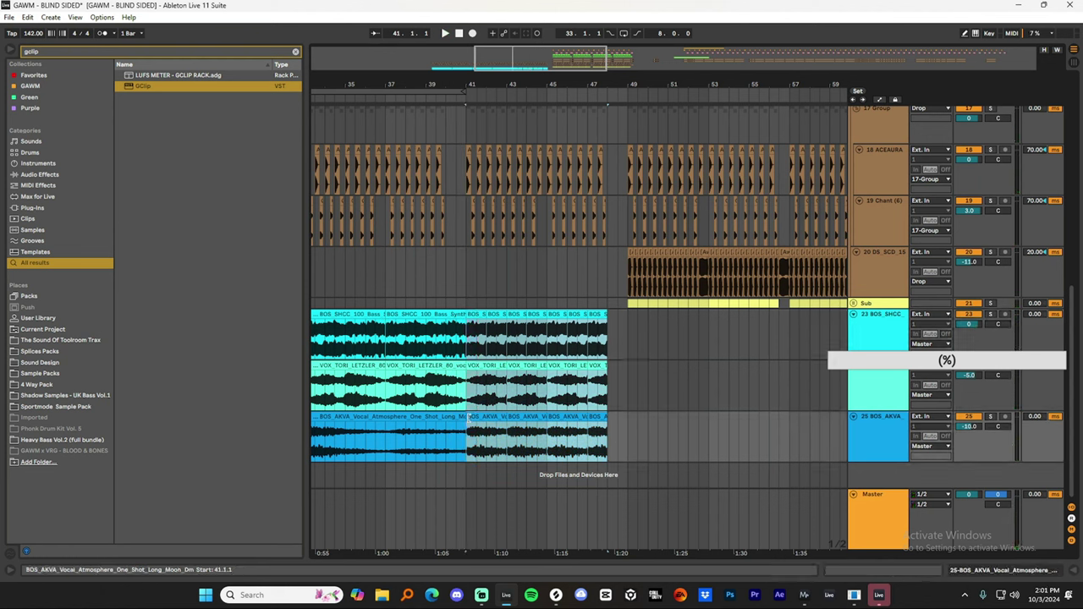
{"action": "key", "text": "ctrl+j"}
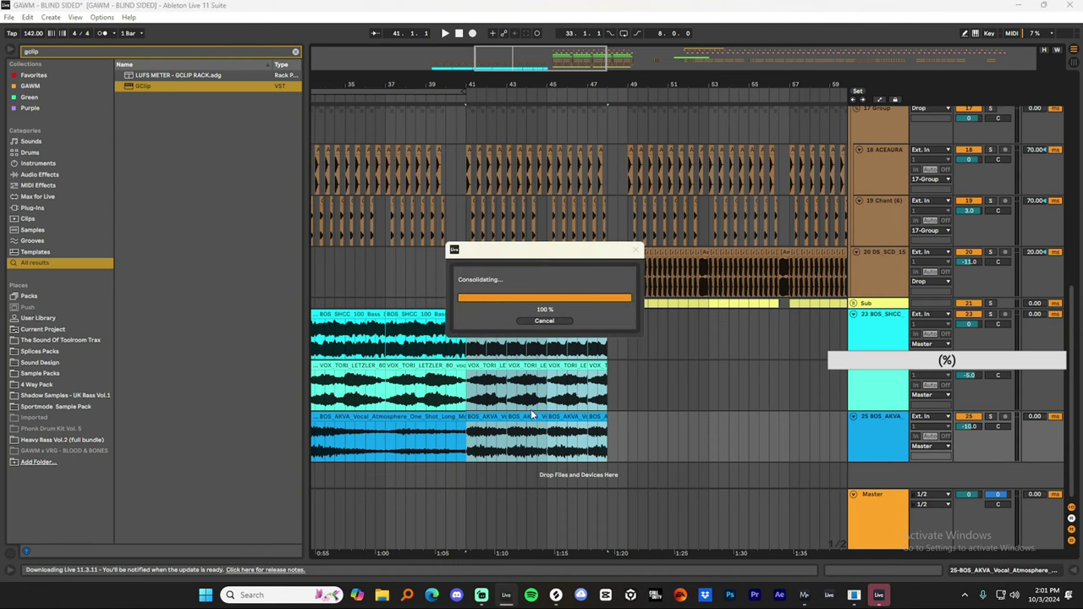
Open the consolidated bass clip's envelopes and display its Clip Transposition envelope.
{"action": "double_click", "coordinate": [506, 315]}
{"action": "left_click", "coordinate": [180, 463]}
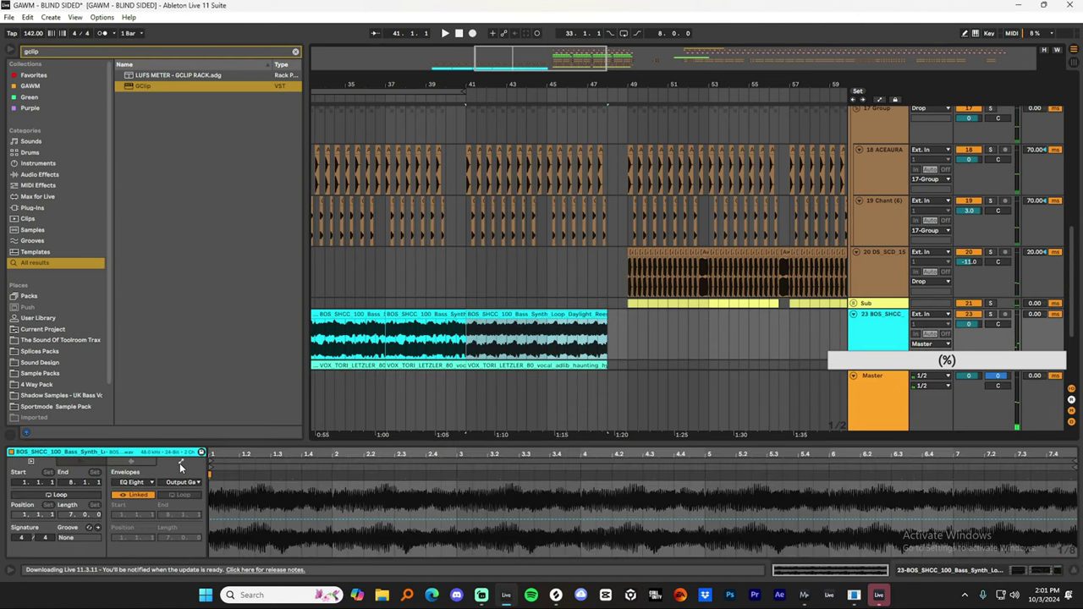
{"action": "left_click", "coordinate": [137, 483]}
{"action": "left_click", "coordinate": [159, 485]}
{"action": "left_click", "coordinate": [180, 483]}
{"action": "left_click", "coordinate": [197, 370]}
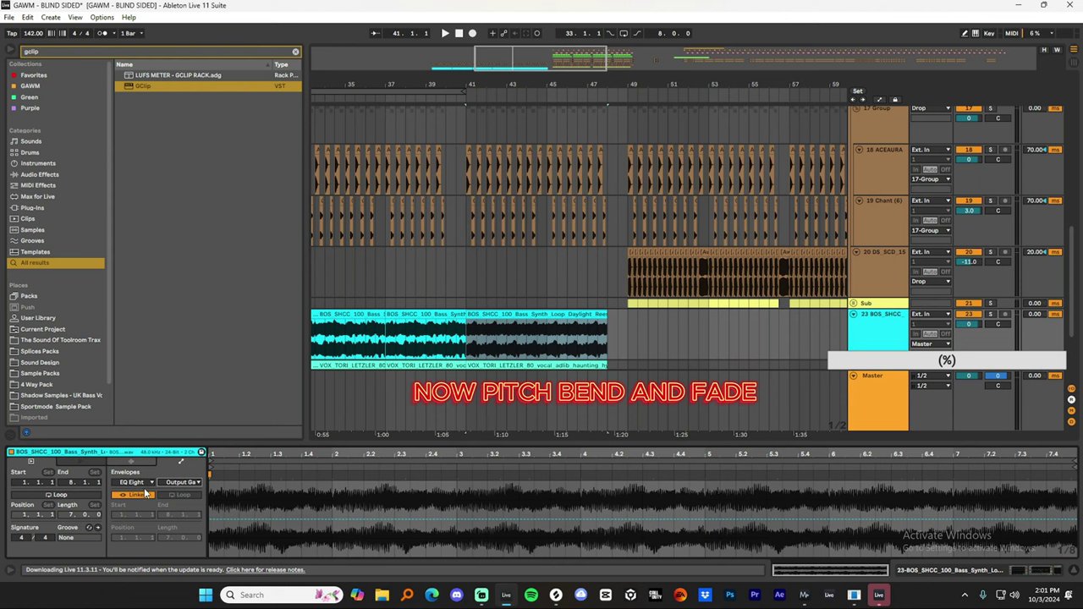
{"action": "left_click", "coordinate": [138, 483]}
{"action": "left_click", "coordinate": [127, 494]}
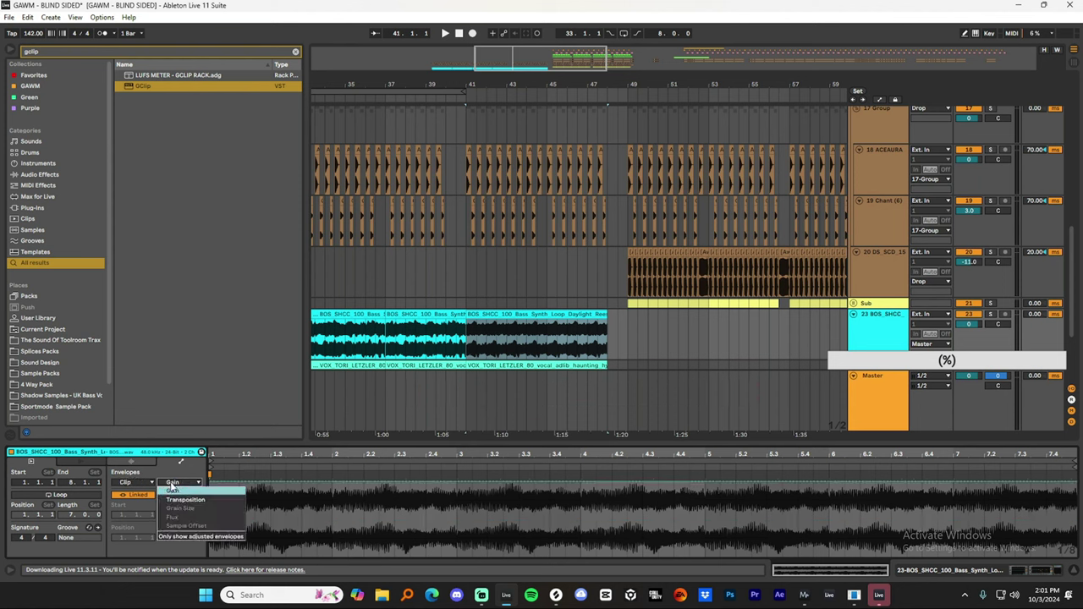
{"action": "left_click", "coordinate": [172, 490]}
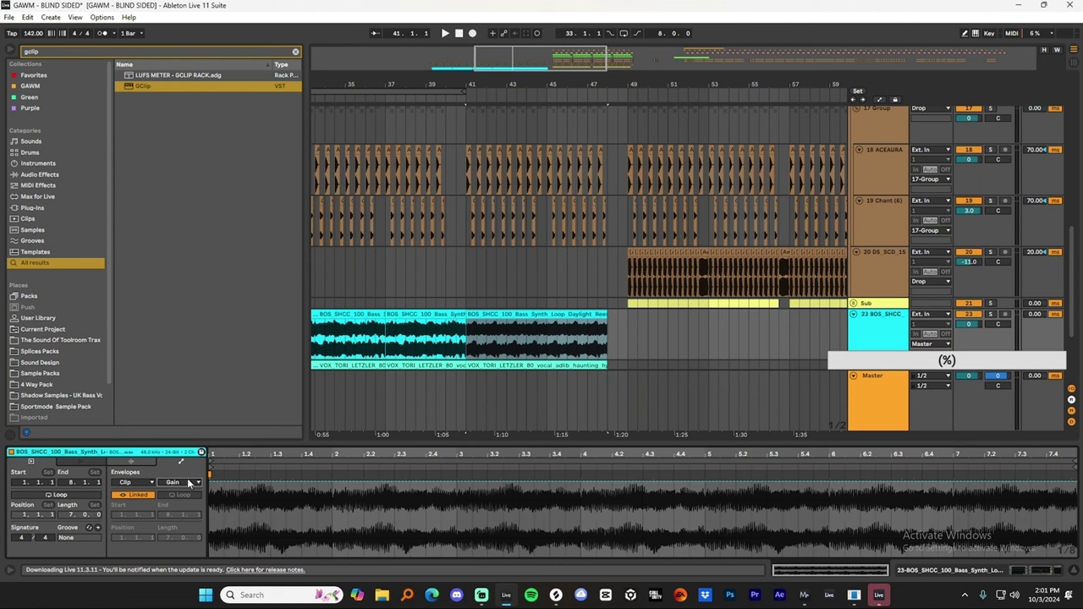
{"action": "left_click", "coordinate": [190, 482]}
{"action": "left_click", "coordinate": [193, 506]}
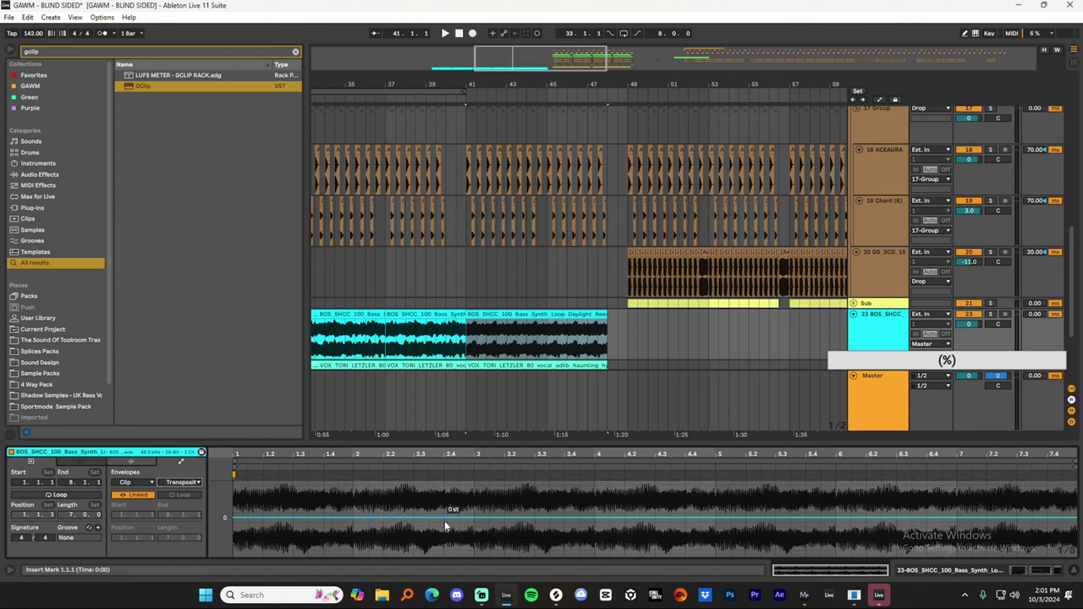
Ramp the bass clip's transposition envelope upward from bar 5 to the end of the clip and play from bar 41.
{"action": "left_click", "coordinate": [717, 517]}
{"action": "left_click_drag", "start_coordinate": [1076, 518], "coordinate": [1076, 491]}
{"action": "key", "text": "space"}
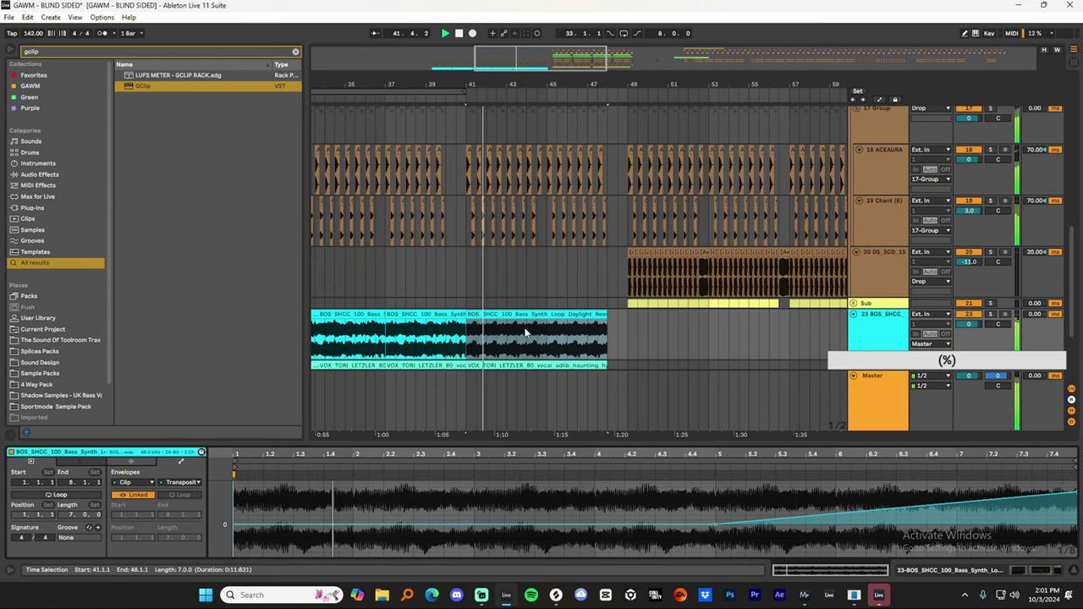
Show the vocal adlib clip's Transposition envelope and ramp it upward from bar 5 to the end of the clip.
{"action": "scroll", "coordinate": [525, 331], "scroll_direction": "down", "scroll_amount": 3}
{"action": "left_click", "coordinate": [509, 262]}
{"action": "left_click", "coordinate": [179, 462]}
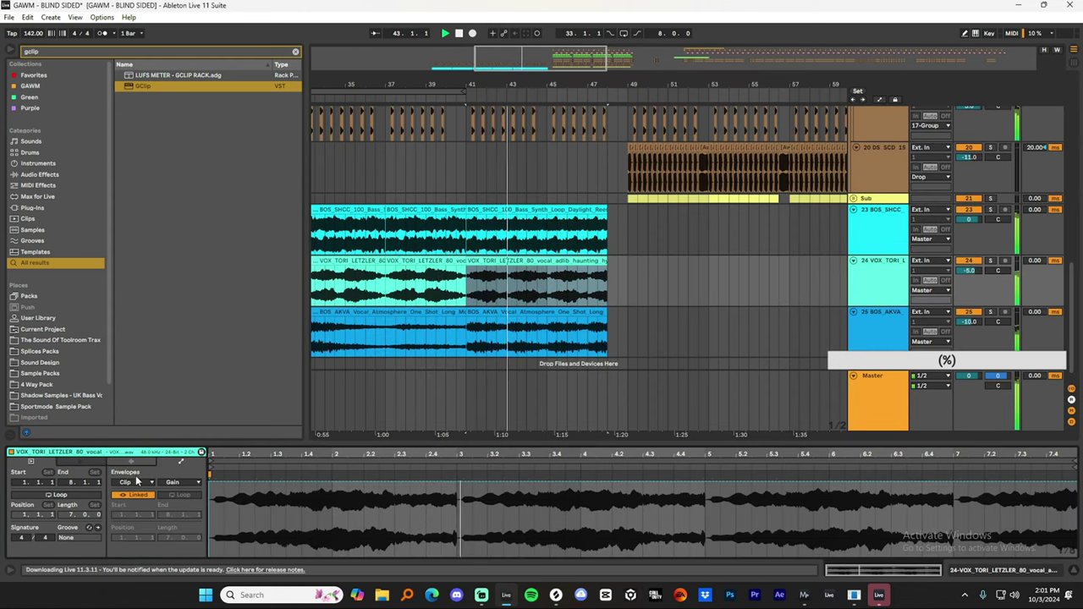
{"action": "left_click", "coordinate": [136, 482]}
{"action": "left_click", "coordinate": [129, 491]}
{"action": "left_click", "coordinate": [179, 482]}
{"action": "left_click", "coordinate": [191, 500]}
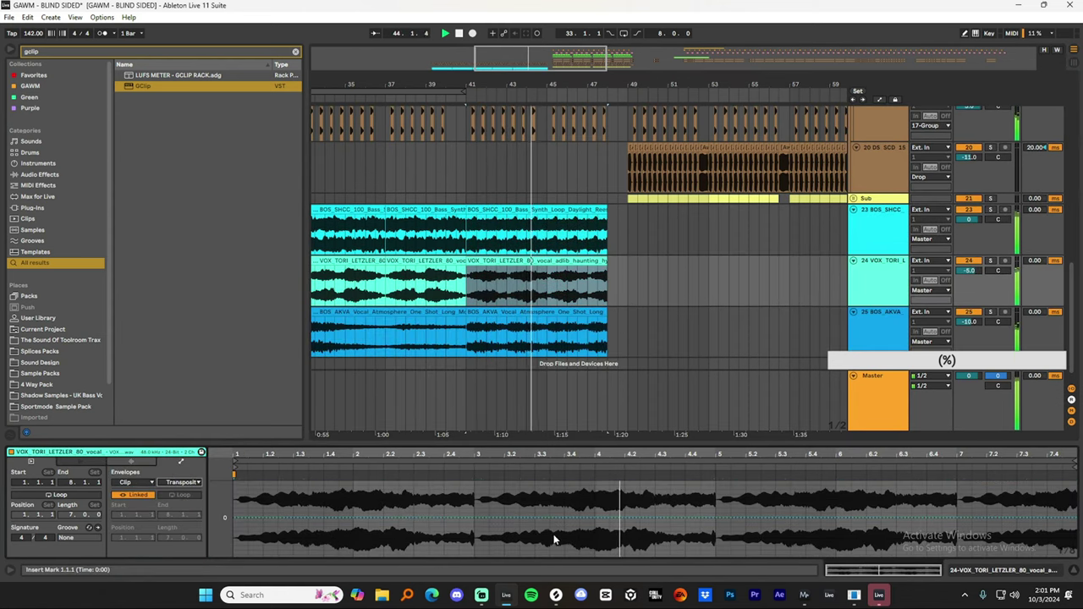
{"action": "left_click", "coordinate": [716, 517]}
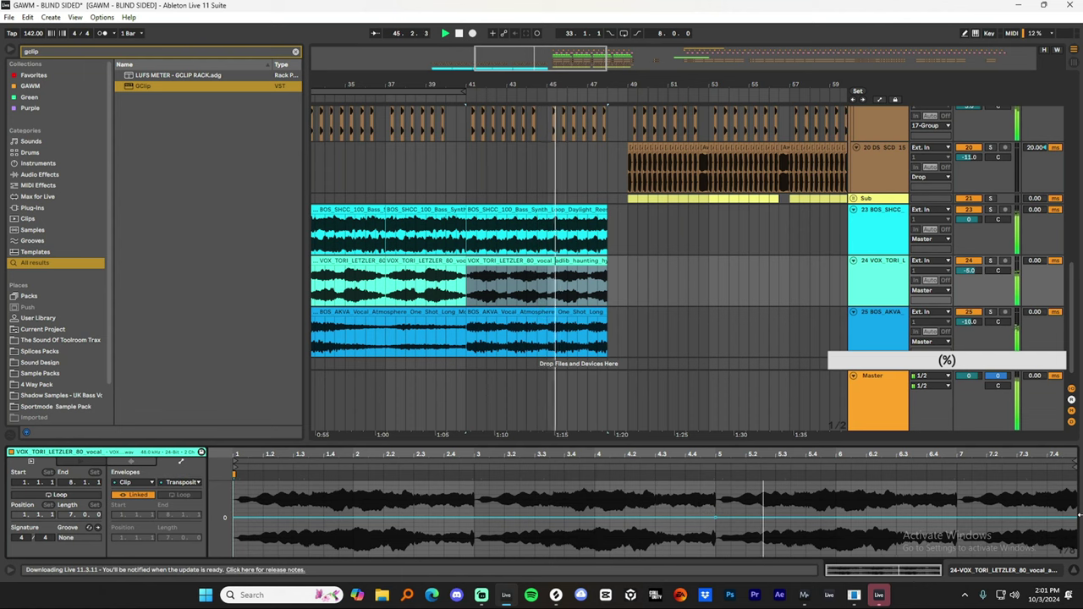
{"action": "left_click_drag", "start_coordinate": [1076, 517], "coordinate": [1077, 487]}
Show the vocal atmosphere clip's Transposition envelope and ramp it upward from the clip's start to its end.
{"action": "scroll", "coordinate": [613, 327], "scroll_direction": "down", "scroll_amount": 1}
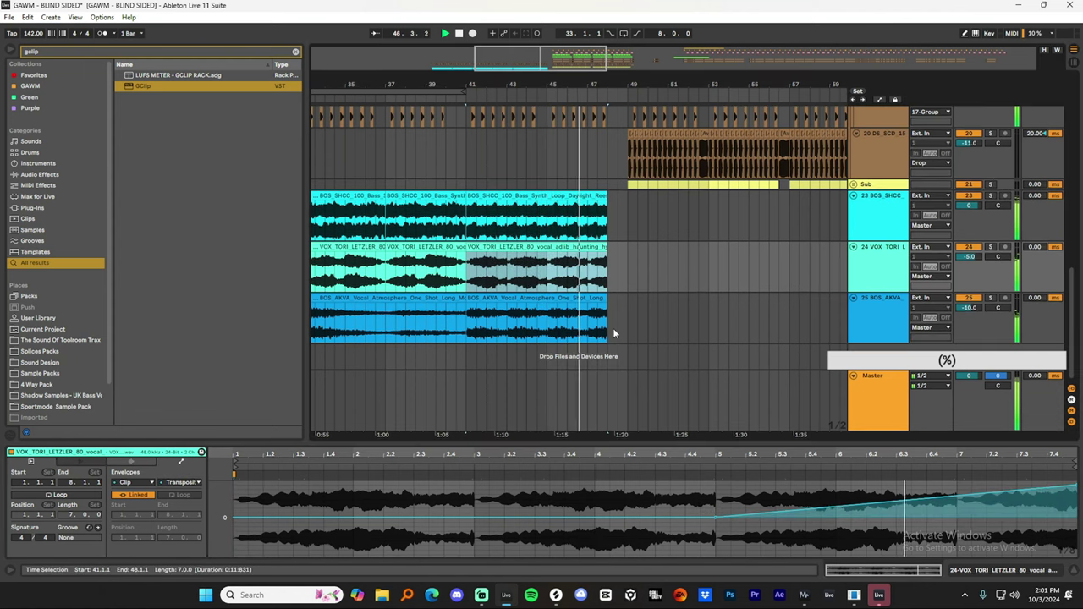
{"action": "left_click", "coordinate": [569, 299]}
{"action": "left_click", "coordinate": [178, 463]}
{"action": "left_click", "coordinate": [138, 482]}
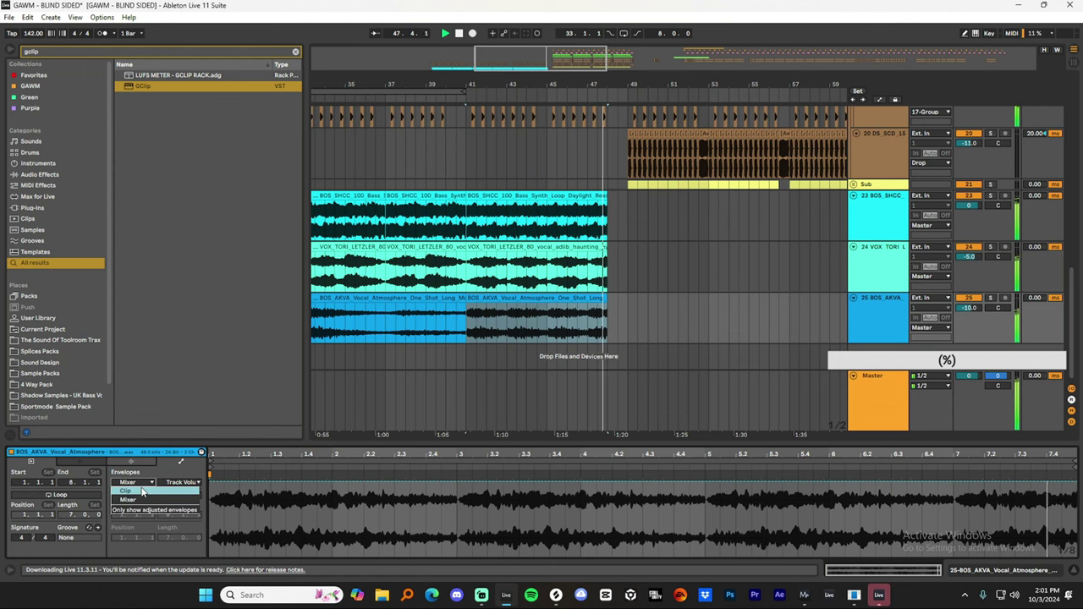
{"action": "left_click", "coordinate": [138, 491]}
{"action": "left_click", "coordinate": [173, 483]}
{"action": "left_click", "coordinate": [175, 501]}
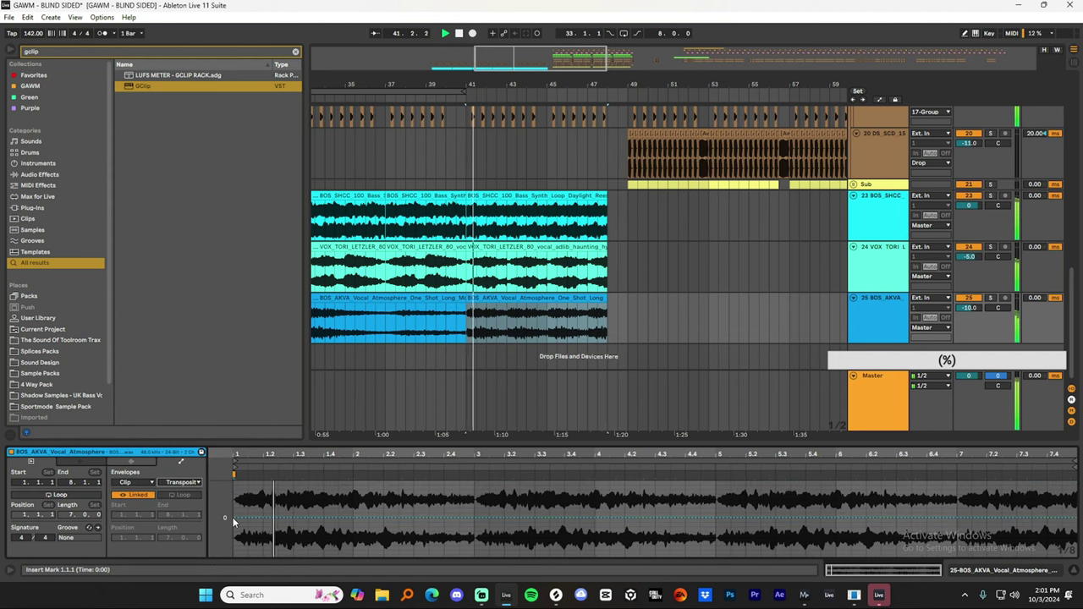
{"action": "left_click", "coordinate": [234, 516]}
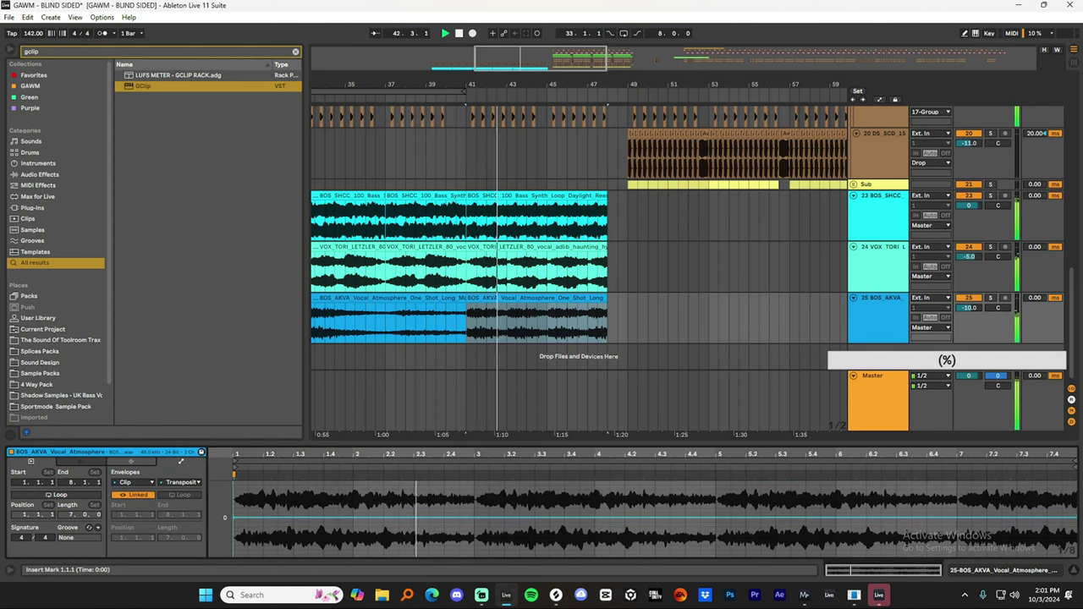
{"action": "left_click_drag", "start_coordinate": [1077, 517], "coordinate": [1077, 486]}
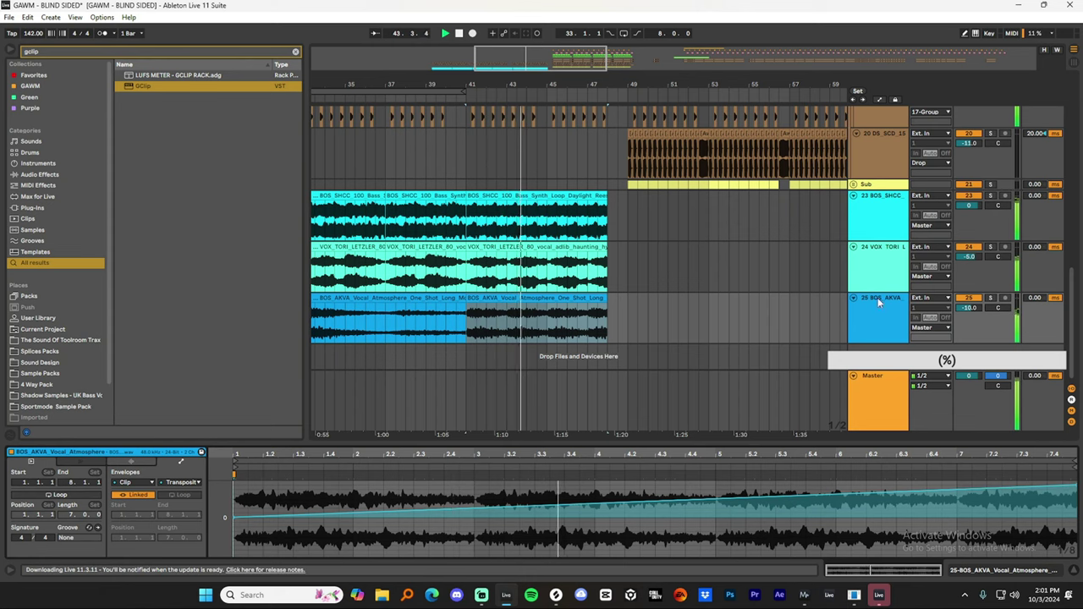
Hide the clip details and play the arrangement from bar 36 to hear the pitch-bent build-up.
{"action": "left_click", "coordinate": [1076, 569]}
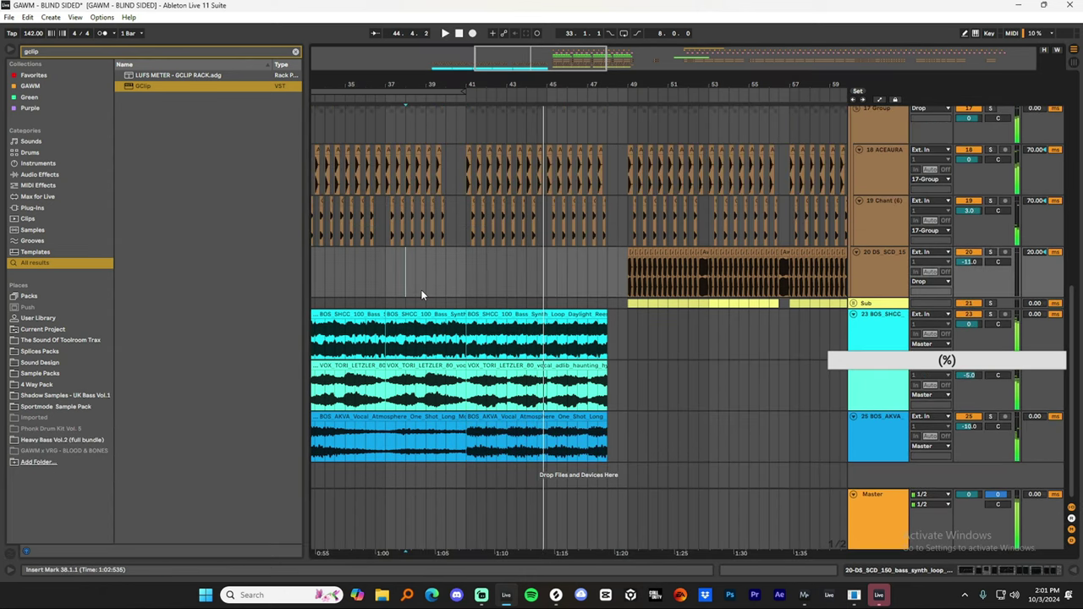
{"action": "left_click", "coordinate": [423, 292]}
{"action": "left_click", "coordinate": [367, 267]}
{"action": "key", "text": "space"}
{"action": "key", "text": "space"}
{"action": "scroll", "coordinate": [472, 283], "scroll_direction": "up", "scroll_amount": 5}
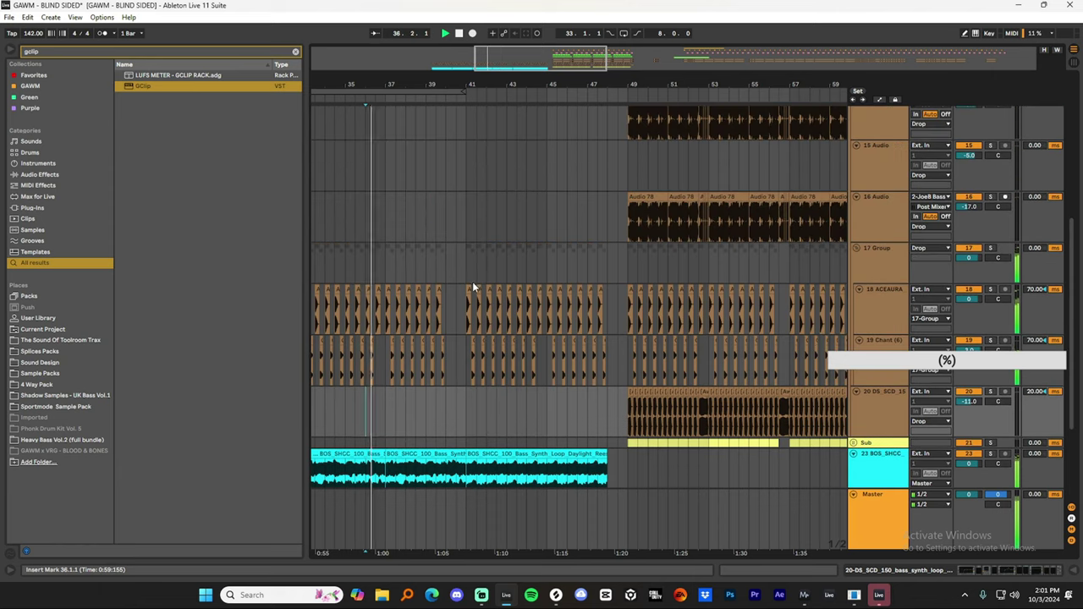
{"action": "left_click_drag", "start_coordinate": [455, 86], "coordinate": [584, 93]}
{"action": "scroll", "coordinate": [552, 246], "scroll_direction": "down", "scroll_amount": 4}
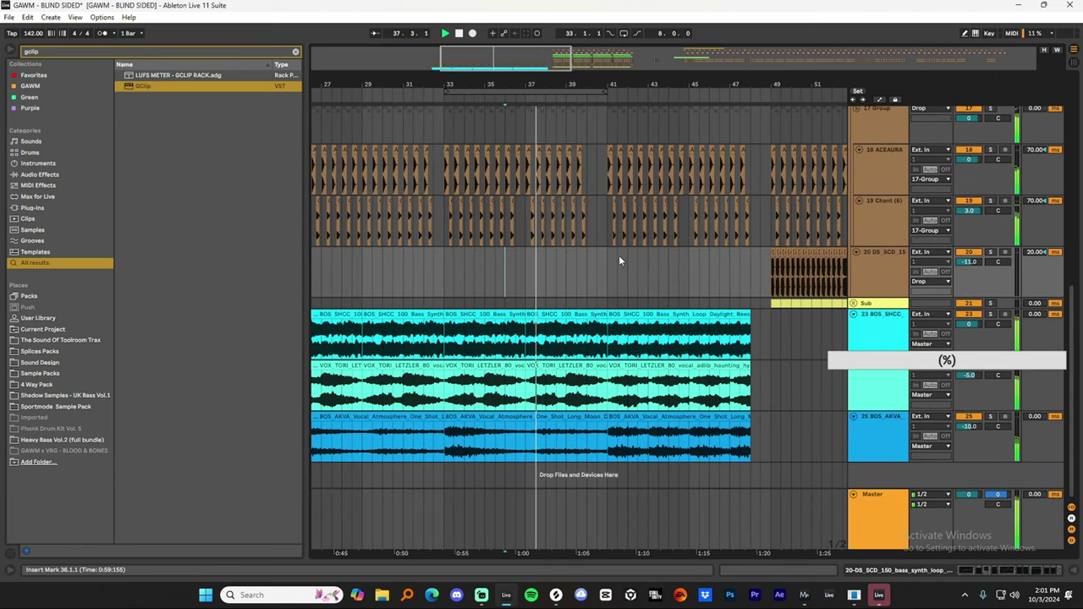
Try filling bars 41 to 47 on the 16 Audio track with copies of its clips from bars 49 to 53.
{"action": "scroll", "coordinate": [716, 305], "scroll_direction": "up", "scroll_amount": 2}
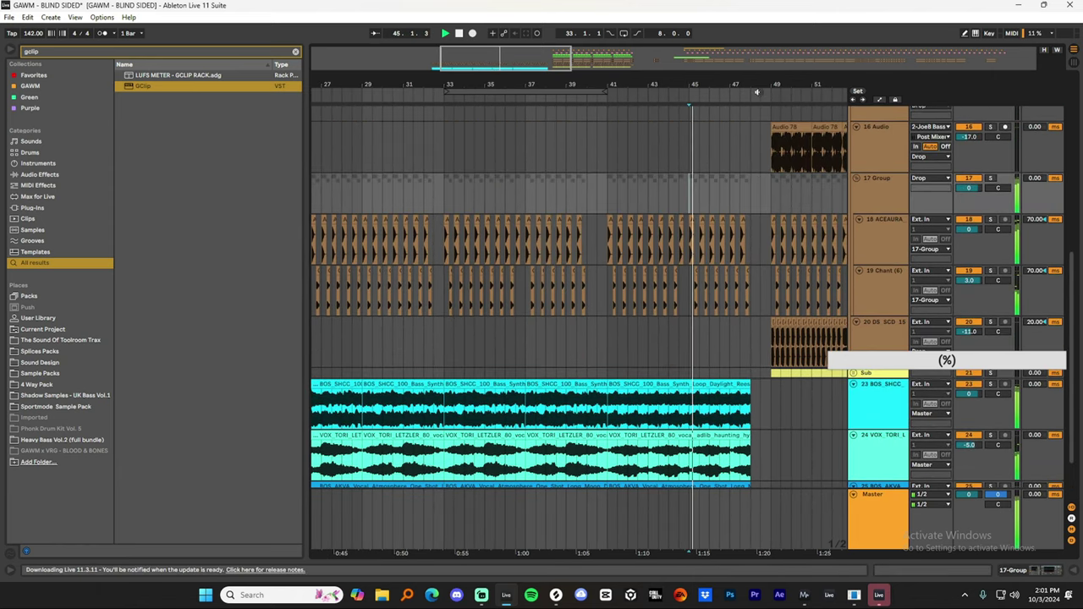
{"action": "left_click_drag", "start_coordinate": [640, 152], "coordinate": [712, 152]}
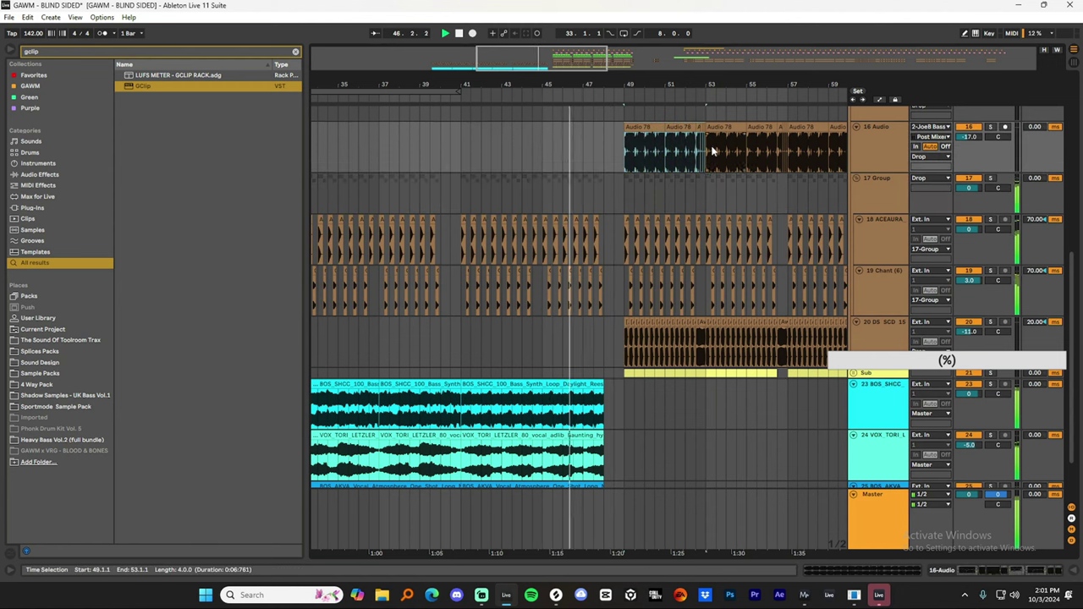
{"action": "left_click", "coordinate": [461, 147]}
{"action": "key", "text": "ctrl+v"}
{"action": "key", "text": "ctrl+d"}
{"action": "left_click_drag", "start_coordinate": [625, 158], "coordinate": [606, 153]}
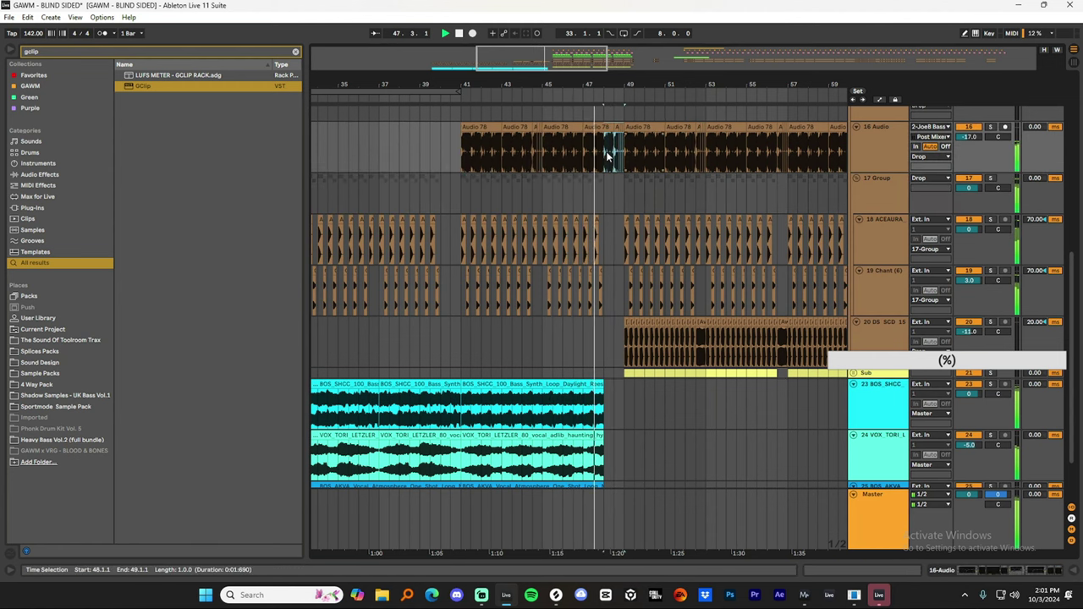
{"action": "key", "text": "Delete"}
Copy the 14 Audio clips from bars 49 to 57 and paste them at bar 41 on the same track.
{"action": "scroll", "coordinate": [663, 240], "scroll_direction": "up", "scroll_amount": 3}
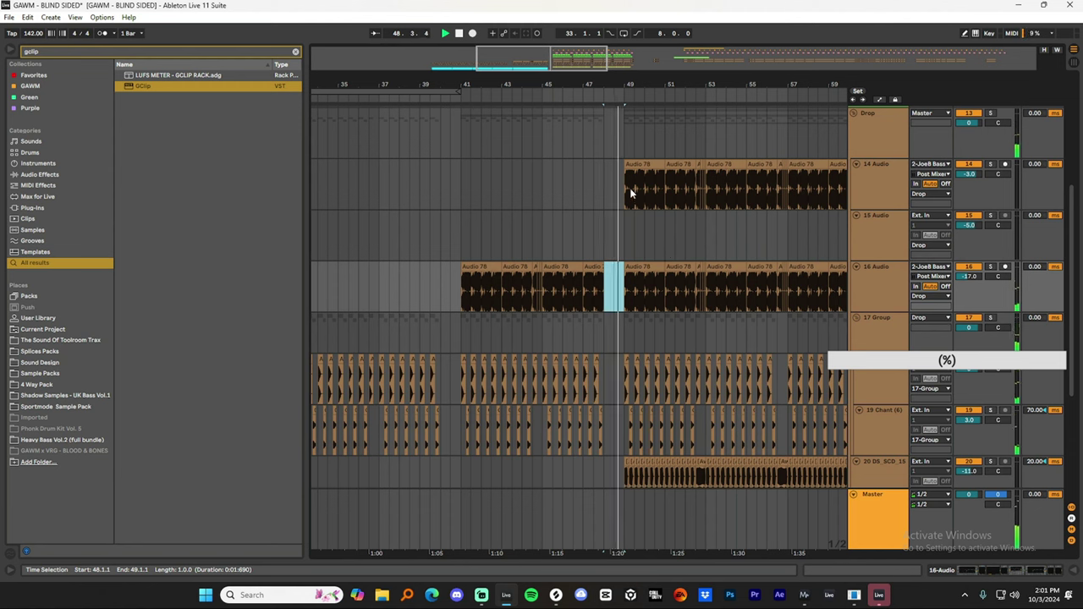
{"action": "left_click_drag", "start_coordinate": [629, 193], "coordinate": [787, 191]}
{"action": "left_click", "coordinate": [464, 189]}
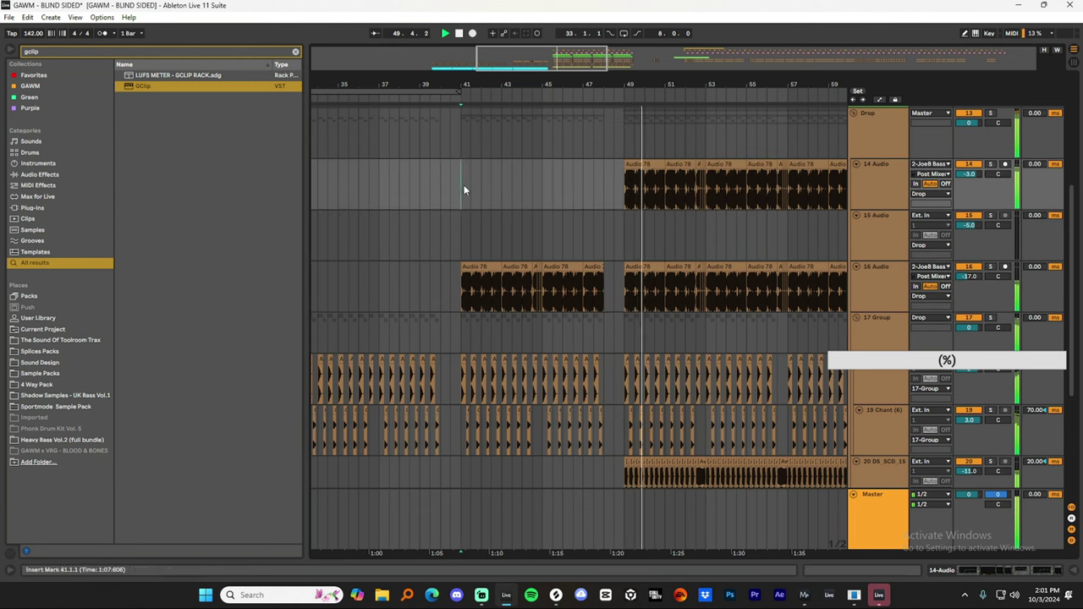
{"action": "key", "text": "ctrl+v"}
Delete the 16 Audio clips before bar 49 and clear bar 48 on the 14 Audio track.
{"action": "left_click_drag", "start_coordinate": [614, 286], "coordinate": [430, 286]}
{"action": "key", "text": "Delete"}
{"action": "left_click_drag", "start_coordinate": [602, 198], "coordinate": [623, 197]}
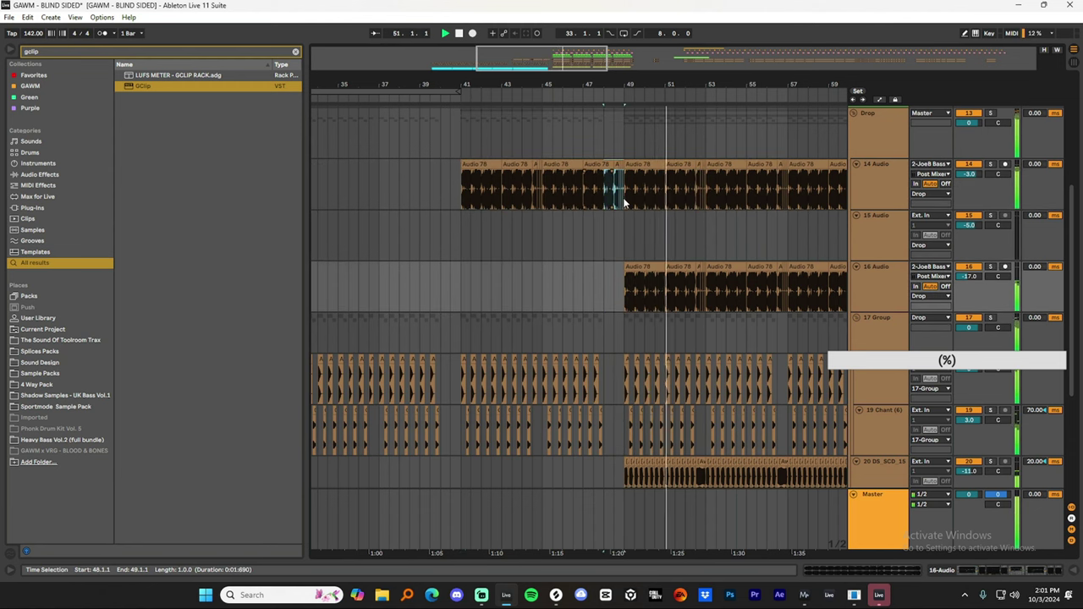
{"action": "key", "text": "Delete"}
Play from bar 38 and deactivate the consolidated bass clip between bars 41 and 48.
{"action": "left_click", "coordinate": [432, 201]}
{"action": "scroll", "coordinate": [432, 218], "scroll_direction": "down", "scroll_amount": 4}
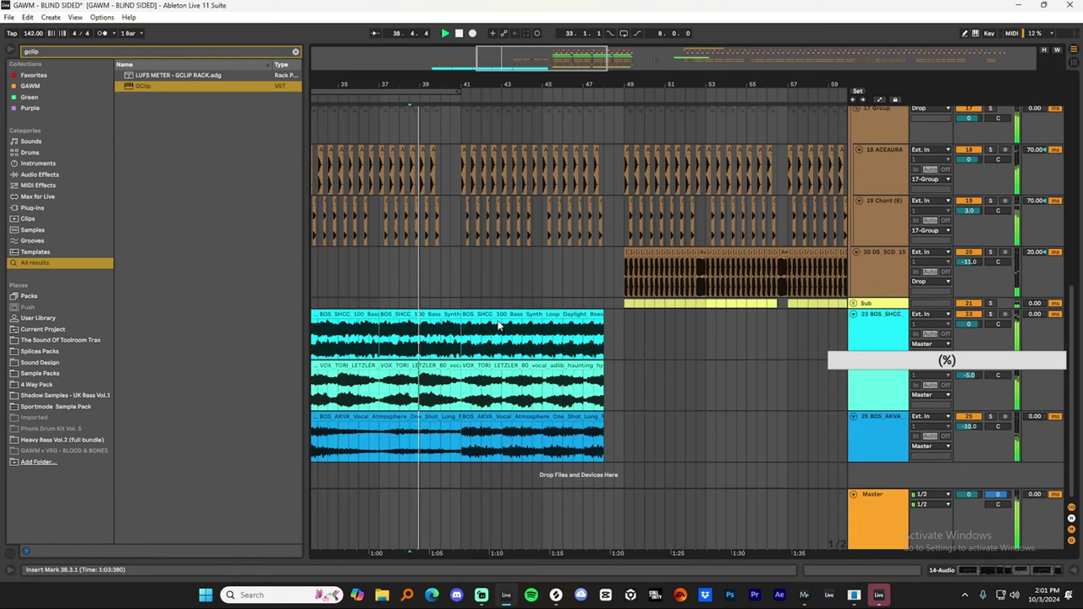
{"action": "left_click", "coordinate": [483, 313]}
{"action": "key", "text": "0"}
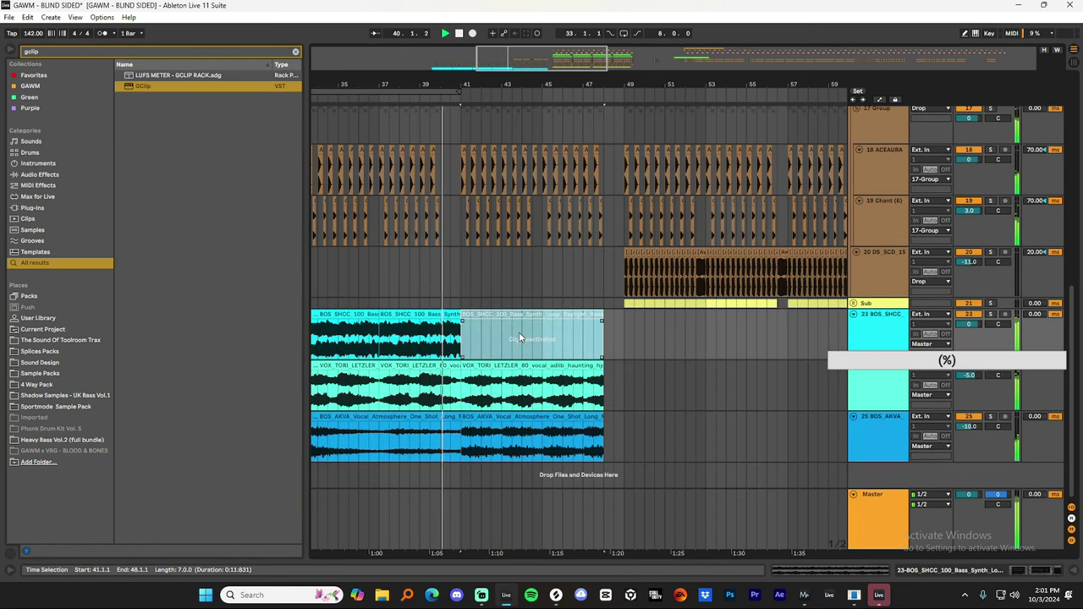
Group the bass, vocal adlib and atmosphere tracks.
{"action": "left_click", "coordinate": [878, 334]}
{"action": "left_click", "coordinate": [878, 430], "text": "shift"}
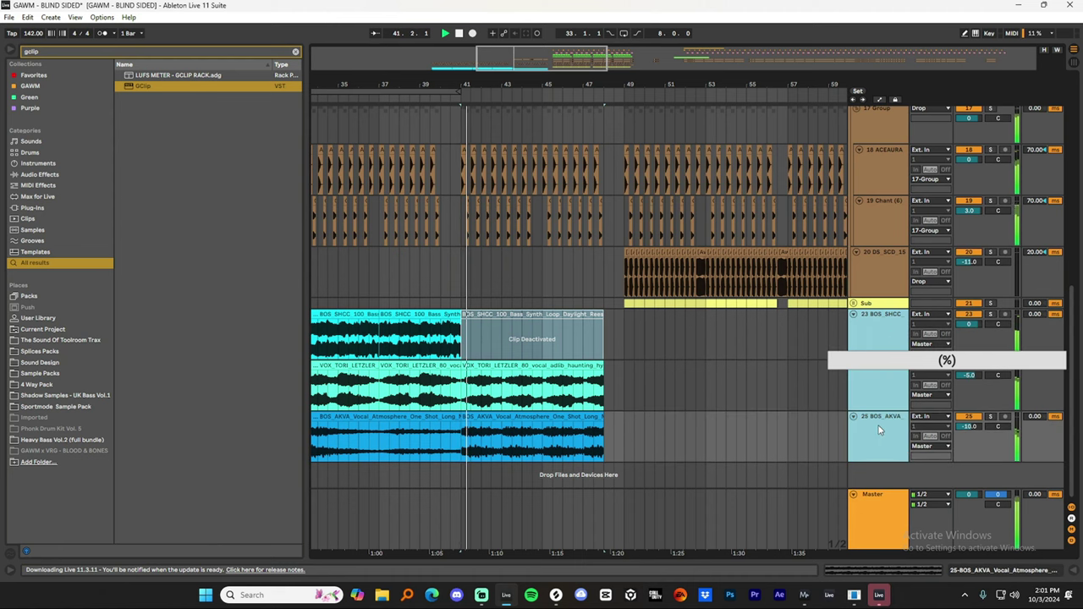
{"action": "key", "text": "ctrl+g"}
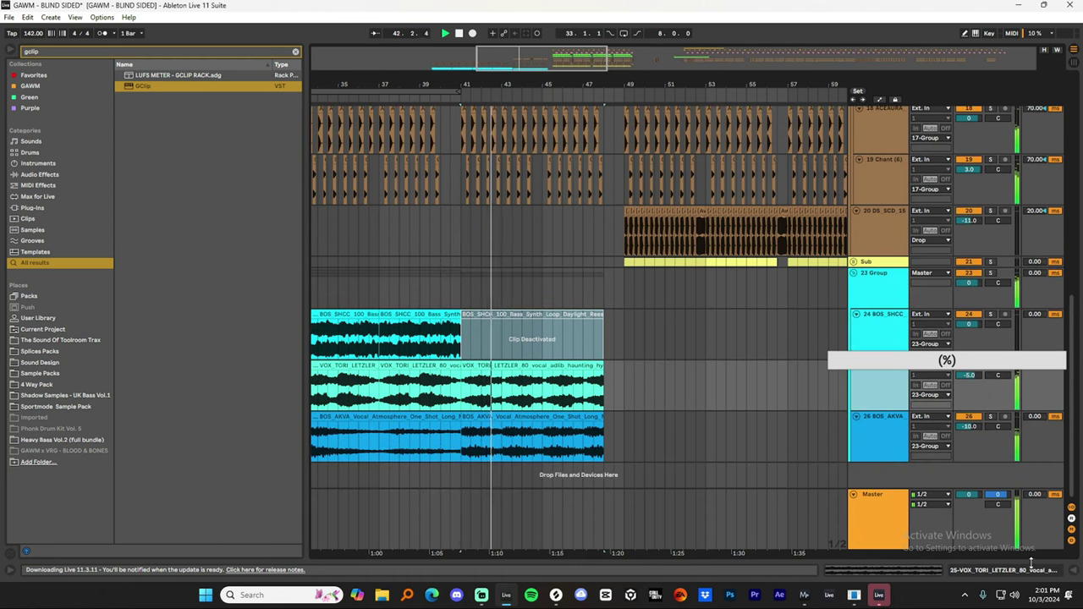
Show the vocal adlib track's device chain, search the browser for "filter" and add an Auto Filter.
{"action": "left_click", "coordinate": [1028, 572]}
{"action": "scroll", "coordinate": [556, 320], "scroll_direction": "down", "scroll_amount": 2}
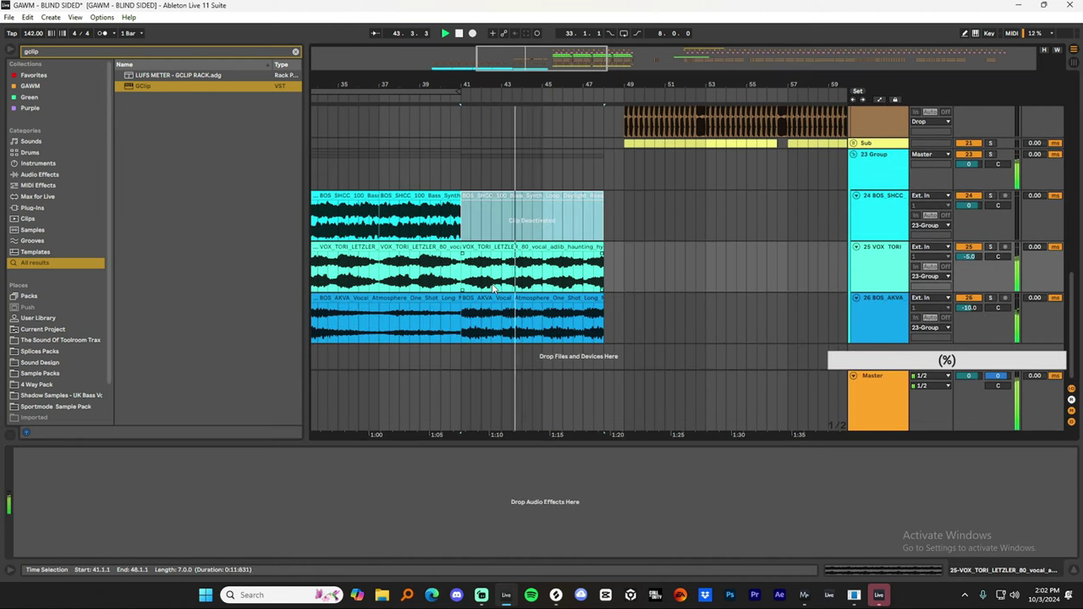
{"action": "left_click", "coordinate": [880, 266]}
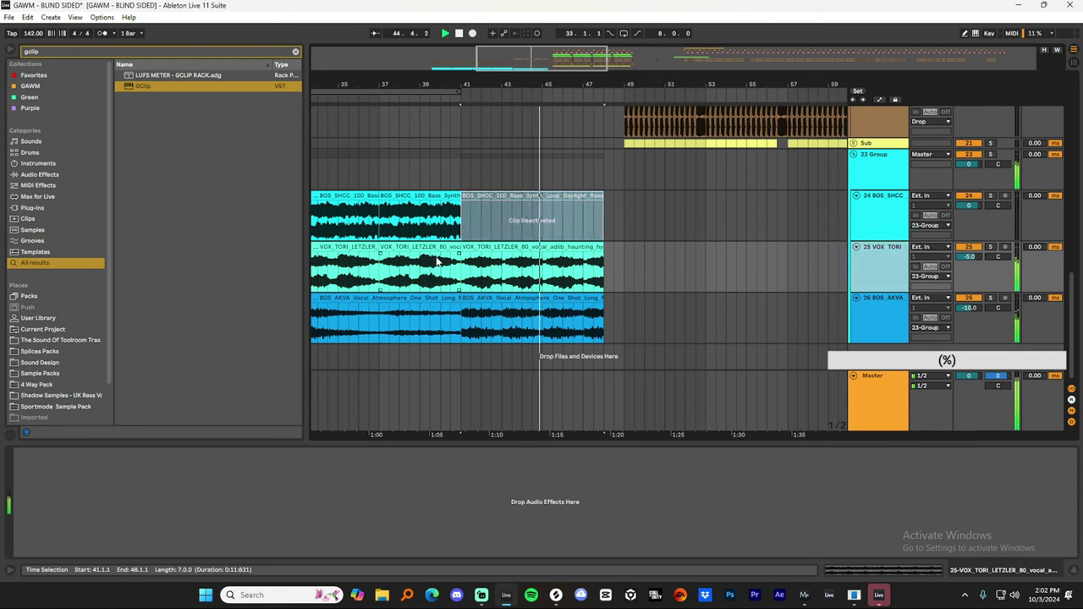
{"action": "left_click", "coordinate": [173, 51]}
{"action": "type", "text": "filter"}
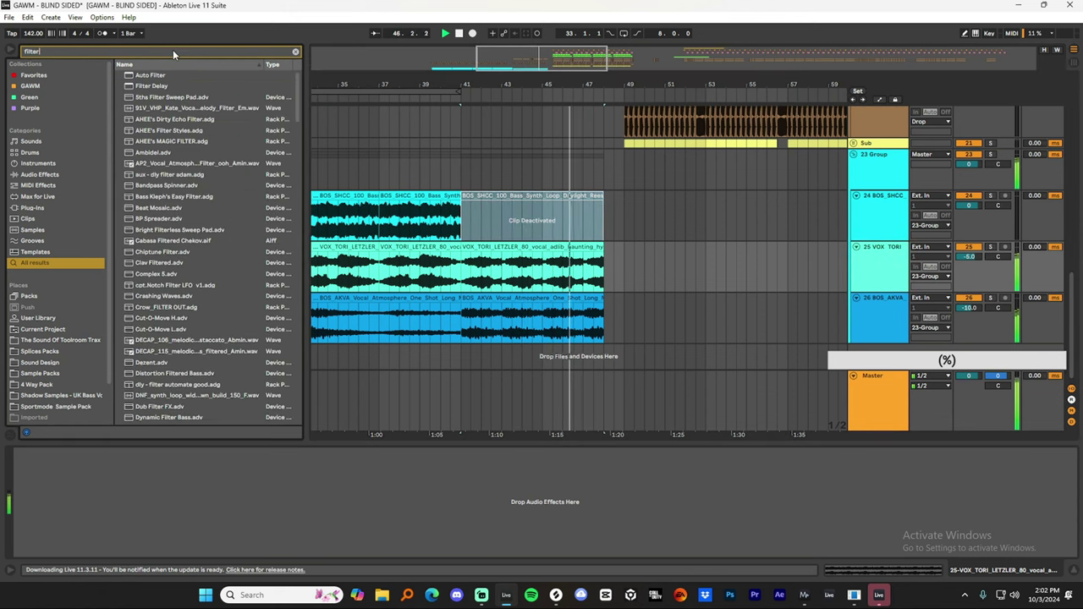
{"action": "key", "text": "Down"}
{"action": "key", "text": "Return"}
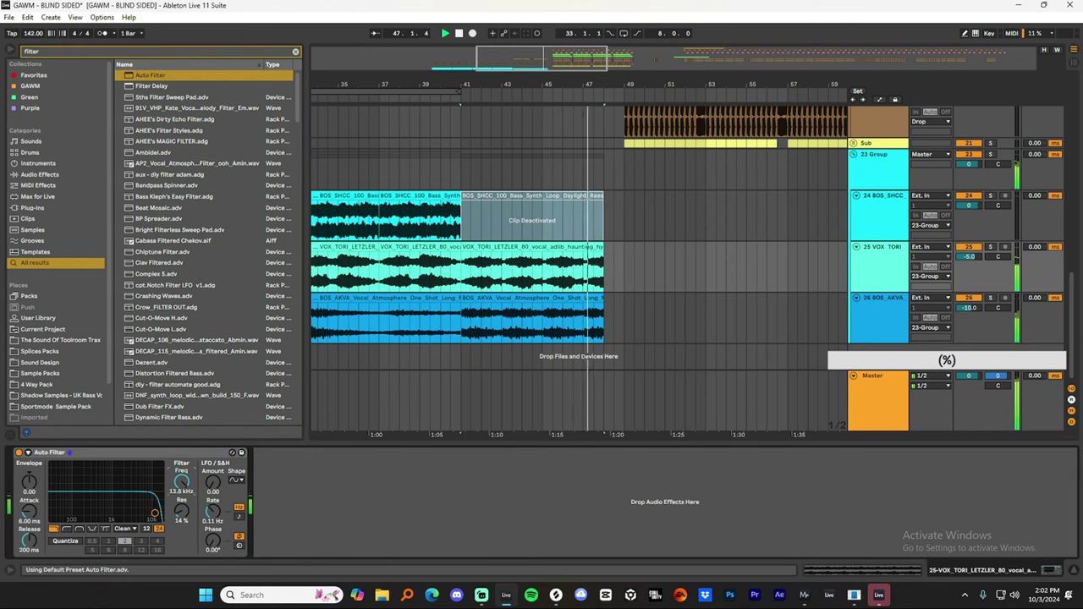
Automate the adlib's Auto Filter frequency from 19.9 kHz at bar 41 down to about 208 Hz at bar 48.
{"action": "right_click", "coordinate": [187, 479]}
{"action": "left_click", "coordinate": [210, 485]}
{"action": "left_click", "coordinate": [461, 252]}
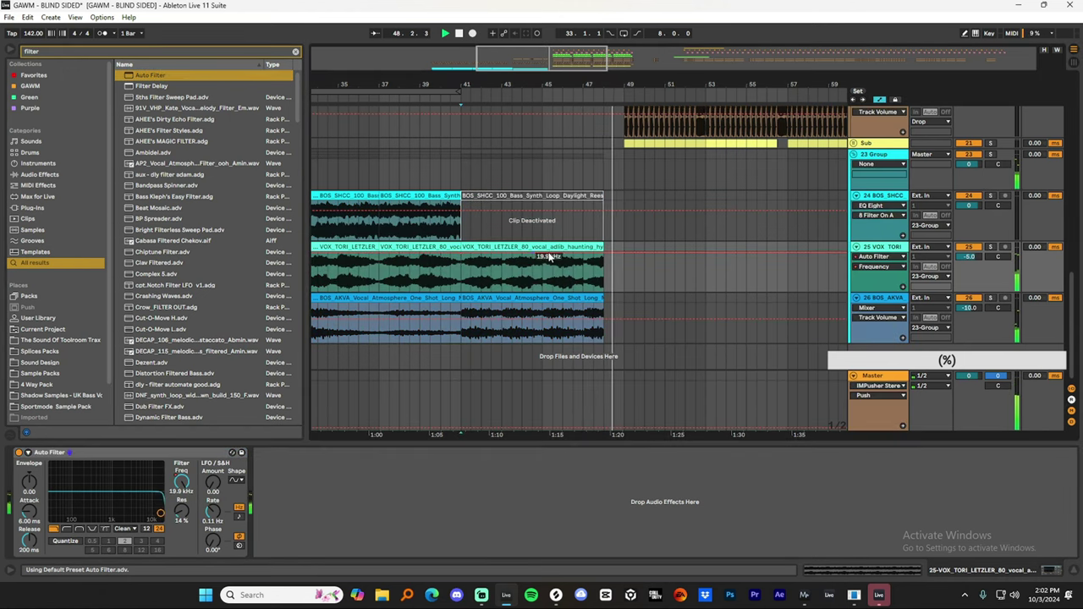
{"action": "left_click_drag", "start_coordinate": [604, 252], "coordinate": [604, 278]}
{"action": "key", "text": "a"}
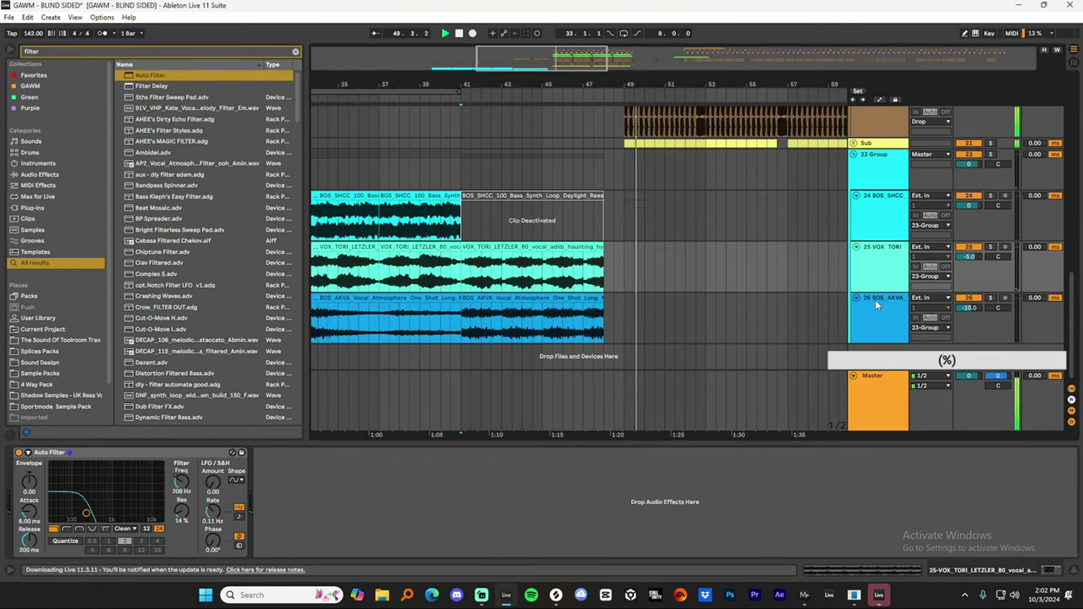
Solo the 20 DS_SCD bass synth track and play its clips from bar 49.
{"action": "left_click", "coordinate": [876, 301]}
{"action": "scroll", "coordinate": [665, 251], "scroll_direction": "up", "scroll_amount": 3}
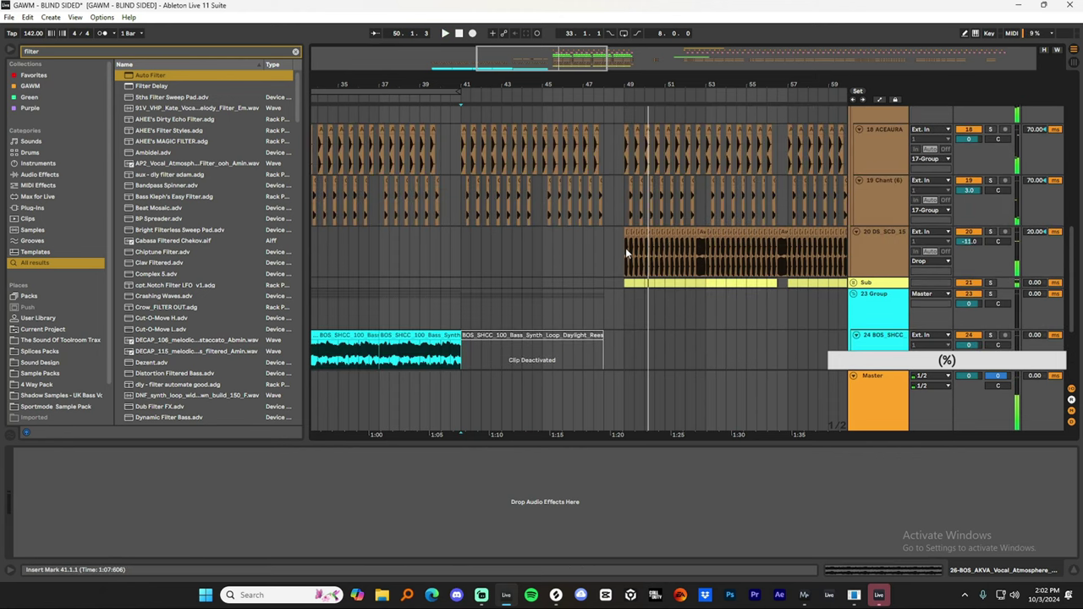
{"action": "left_click", "coordinate": [627, 252]}
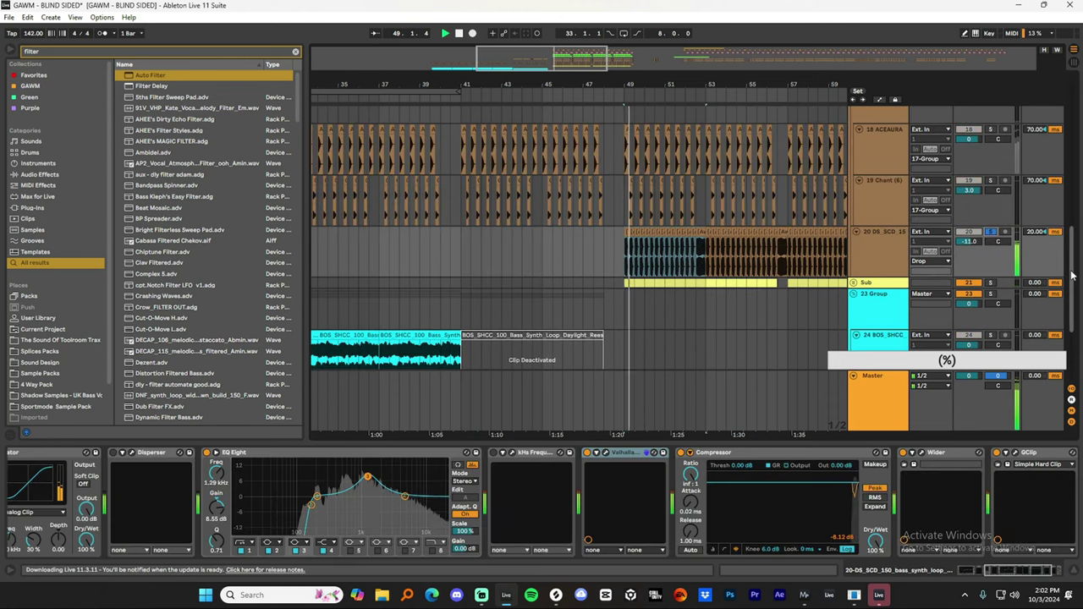
Open the Serato Sample plug-in window on track 1 and move it clear of the drop clips.
{"action": "left_click_drag", "start_coordinate": [1072, 275], "coordinate": [1072, 159]}
{"action": "left_click", "coordinate": [880, 129]}
{"action": "scroll", "coordinate": [587, 255], "scroll_direction": "down", "scroll_amount": 3}
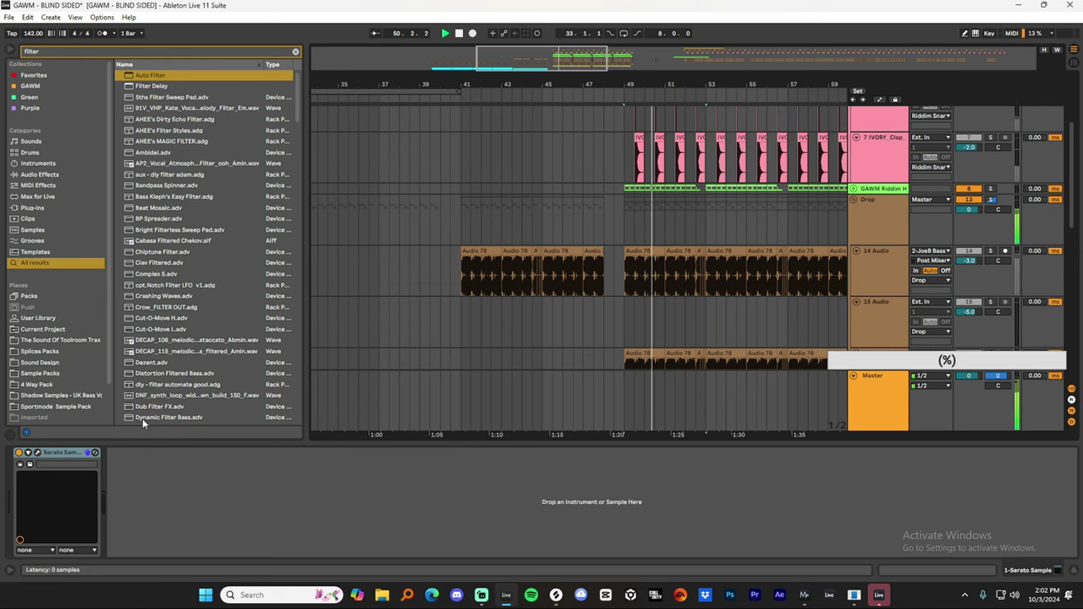
{"action": "left_click", "coordinate": [37, 452]}
{"action": "scroll", "coordinate": [701, 212], "scroll_direction": "down", "scroll_amount": 9}
{"action": "left_click_drag", "start_coordinate": [684, 149], "coordinate": [271, 133]}
Compare the bass synth loop in Serato Sample with the chopped clips on the 20 DS_SCD track around bars 49 to 52.
{"action": "scroll", "coordinate": [681, 171], "scroll_direction": "up", "scroll_amount": 4}
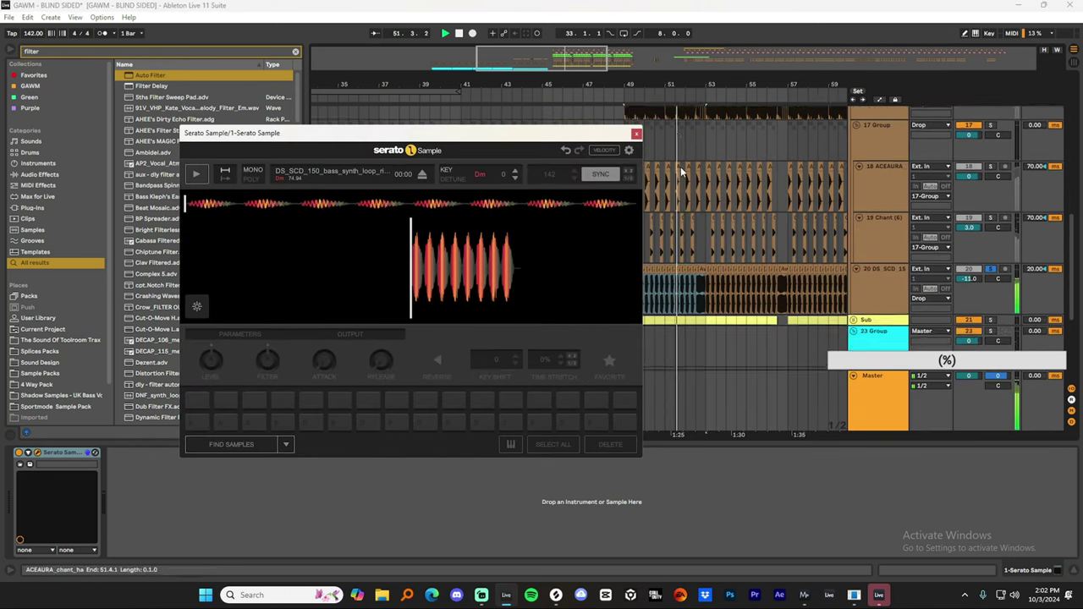
{"action": "scroll", "coordinate": [681, 171], "scroll_direction": "down", "scroll_amount": 3}
{"action": "left_click", "coordinate": [714, 217]}
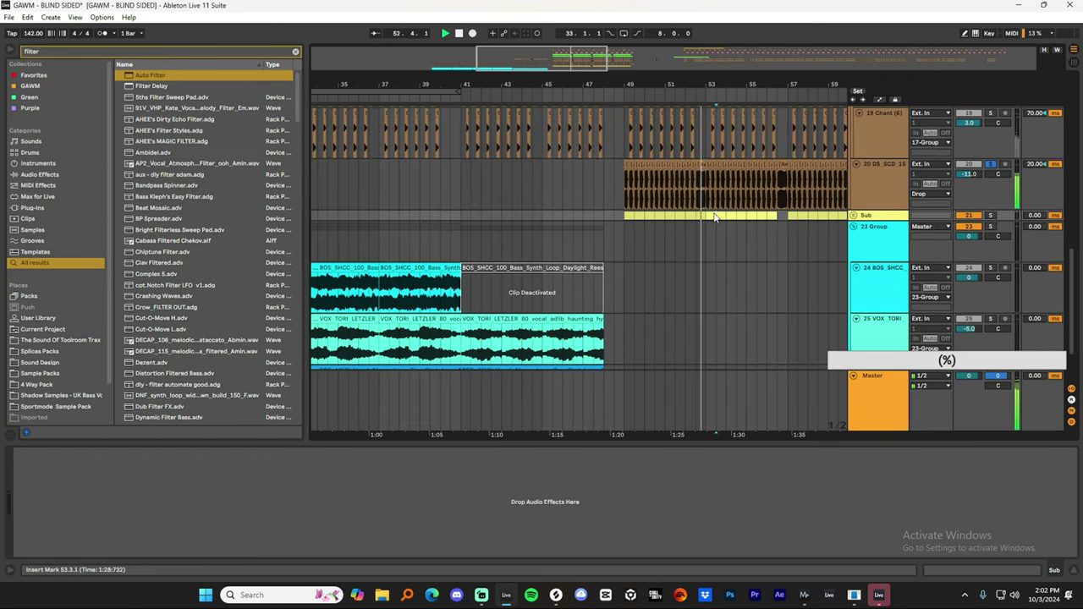
{"action": "left_click_drag", "start_coordinate": [1071, 255], "coordinate": [1071, 131]}
{"action": "left_click", "coordinate": [718, 161]}
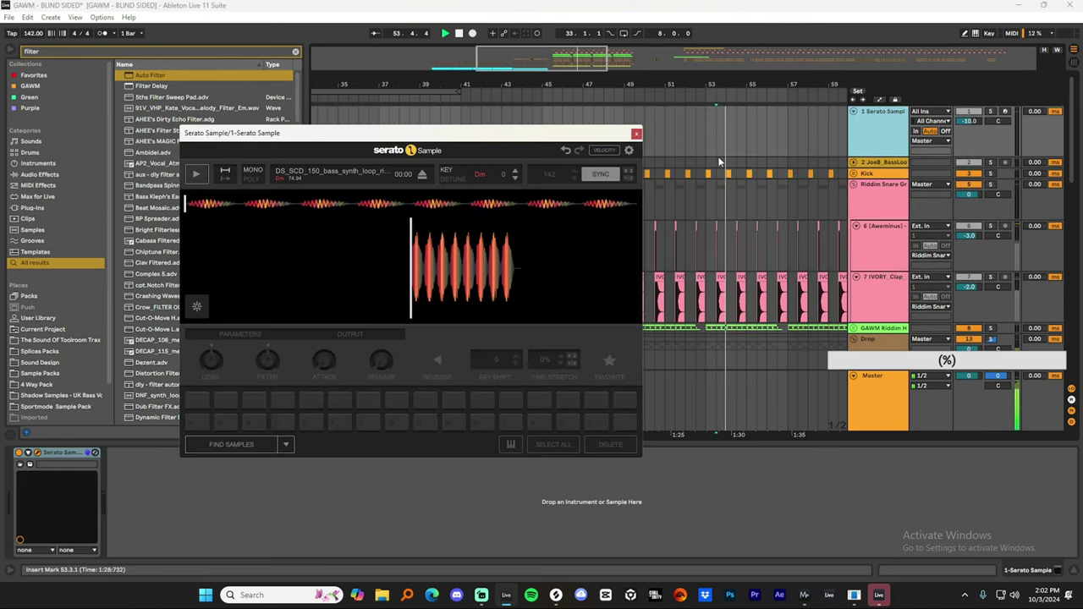
{"action": "scroll", "coordinate": [715, 152], "scroll_direction": "down", "scroll_amount": 6}
{"action": "left_click_drag", "start_coordinate": [666, 85], "coordinate": [667, 131]}
{"action": "scroll", "coordinate": [731, 254], "scroll_direction": "down", "scroll_amount": 5}
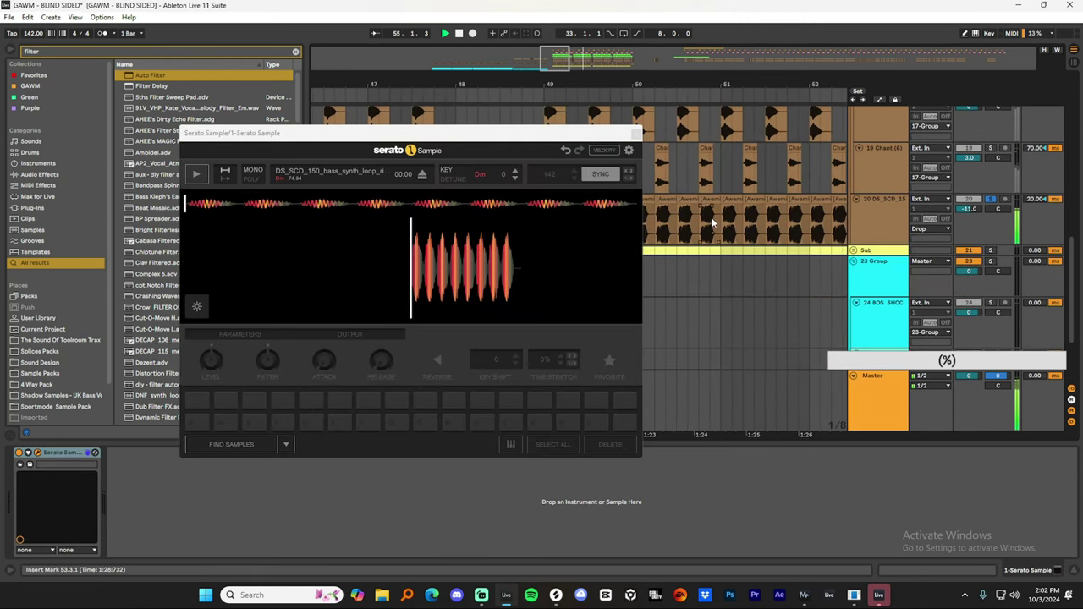
Close the Serato Sample window, select all the 20 DS_SCD clips from bar 49 and unsolo their track.
{"action": "left_click_drag", "start_coordinate": [707, 201], "coordinate": [451, 235]}
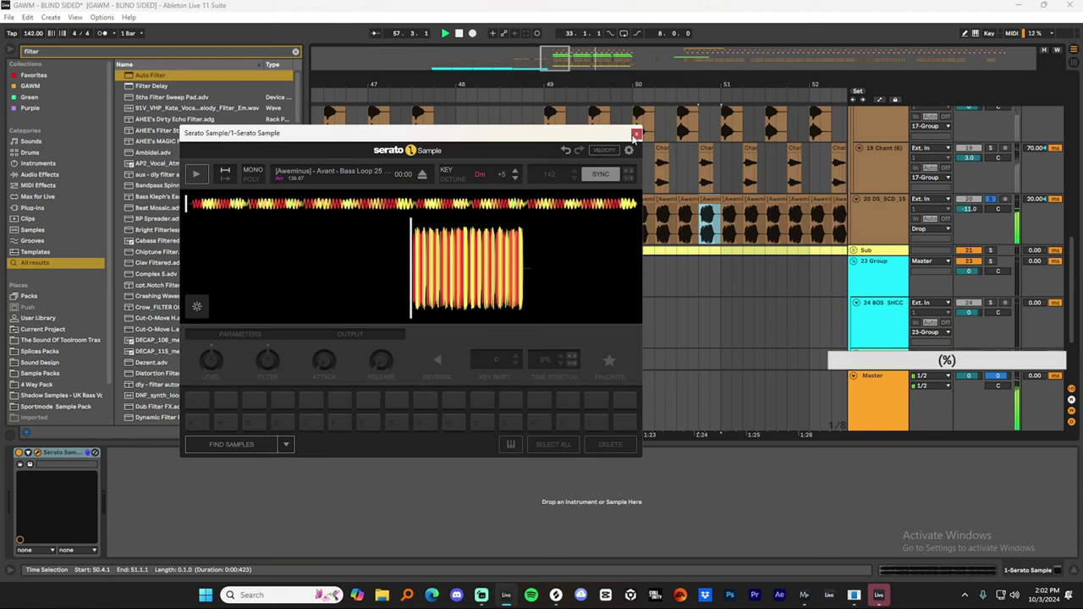
{"action": "left_click", "coordinate": [637, 134]}
{"action": "scroll", "coordinate": [474, 229], "scroll_direction": "down", "scroll_amount": 5}
{"action": "left_click_drag", "start_coordinate": [476, 229], "coordinate": [628, 228]}
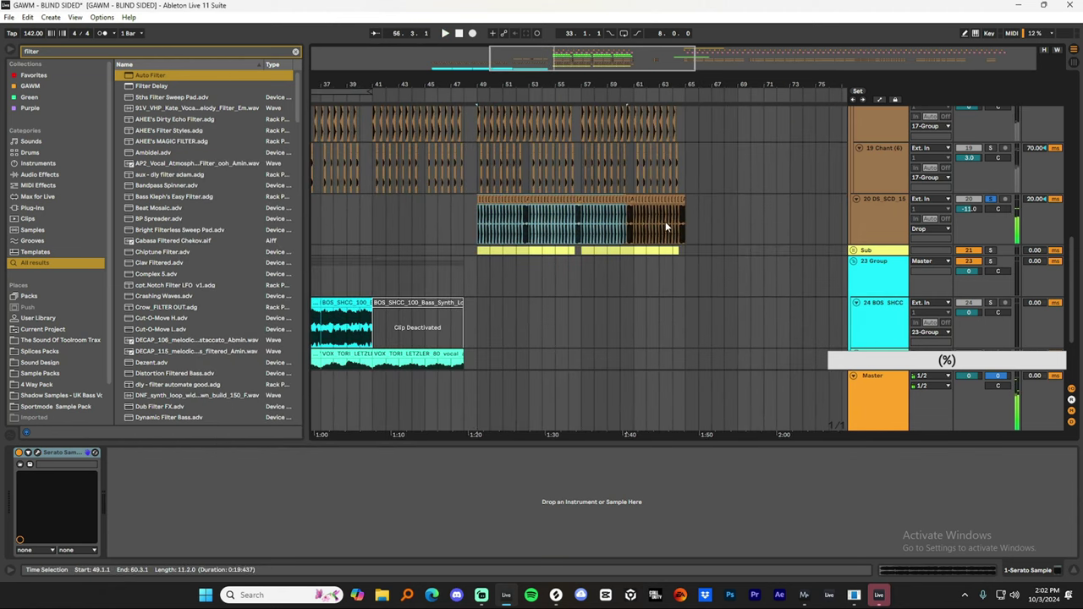
{"action": "left_click", "coordinate": [683, 203]}
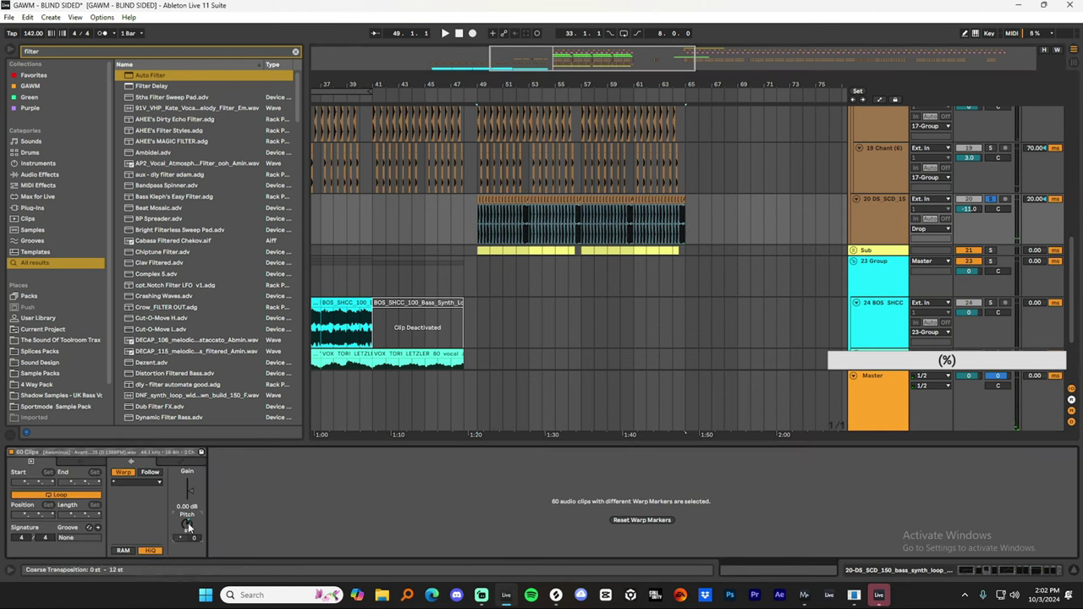
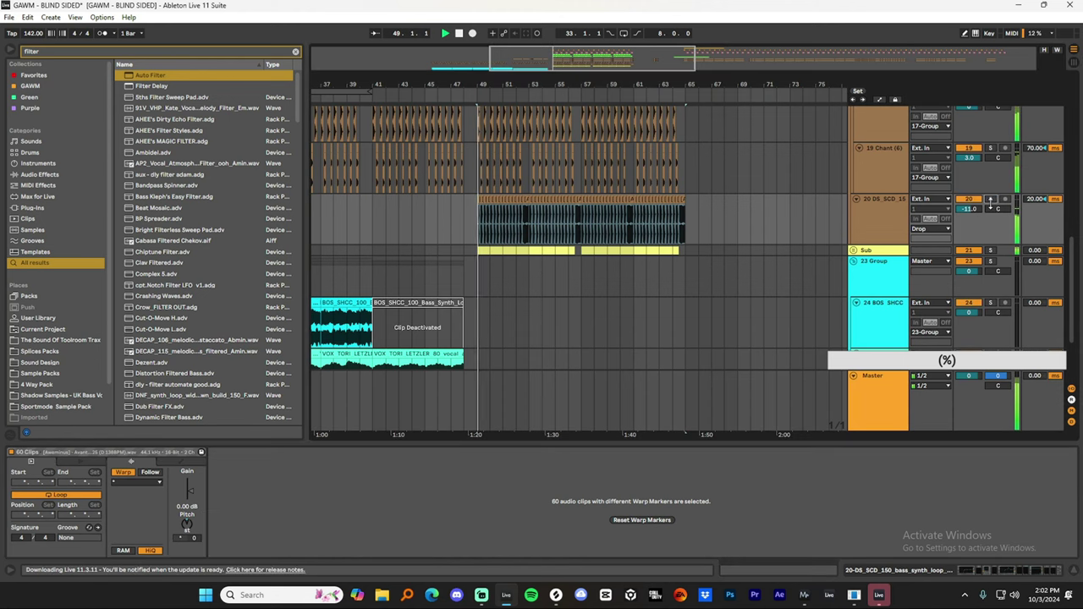
Copy the bass synth clips at the start of the drop to bar 41 on the 20 DS_SCD track and cut them off at bar 48.
{"action": "left_click_drag", "start_coordinate": [480, 230], "coordinate": [585, 228]}
{"action": "key", "text": "ctrl+c"}
{"action": "left_click", "coordinate": [374, 218]}
{"action": "key", "text": "ctrl+v"}
{"action": "key", "text": "Delete"}
{"action": "key", "text": "ctrl+c"}
{"action": "left_click", "coordinate": [367, 214]}
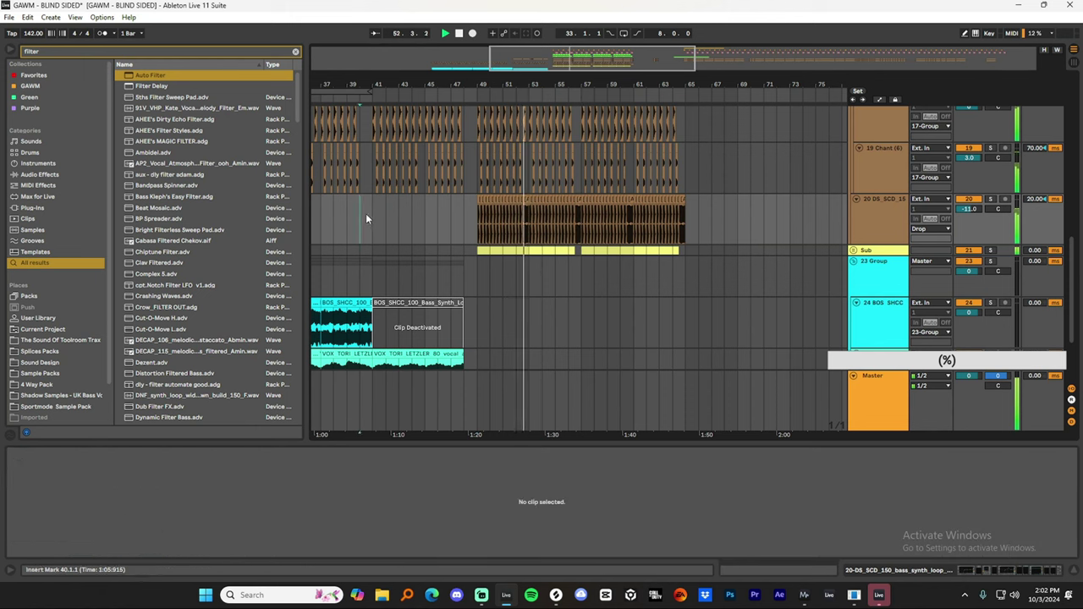
{"action": "key", "text": "ctrl+v"}
{"action": "left_click_drag", "start_coordinate": [481, 230], "coordinate": [465, 216]}
{"action": "key", "text": "Delete"}
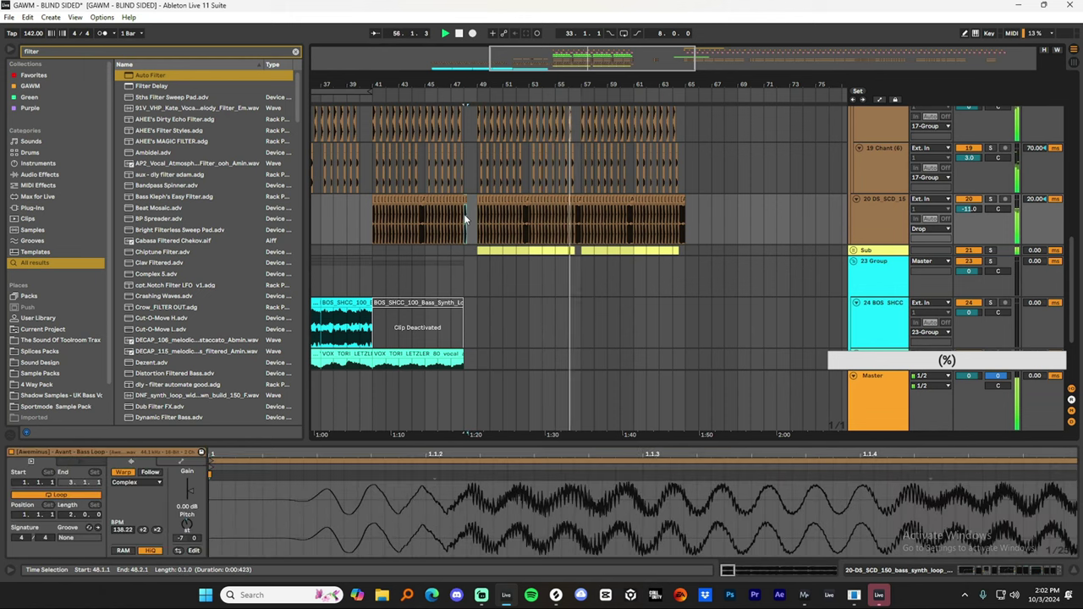
{"action": "key", "text": "Delete"}
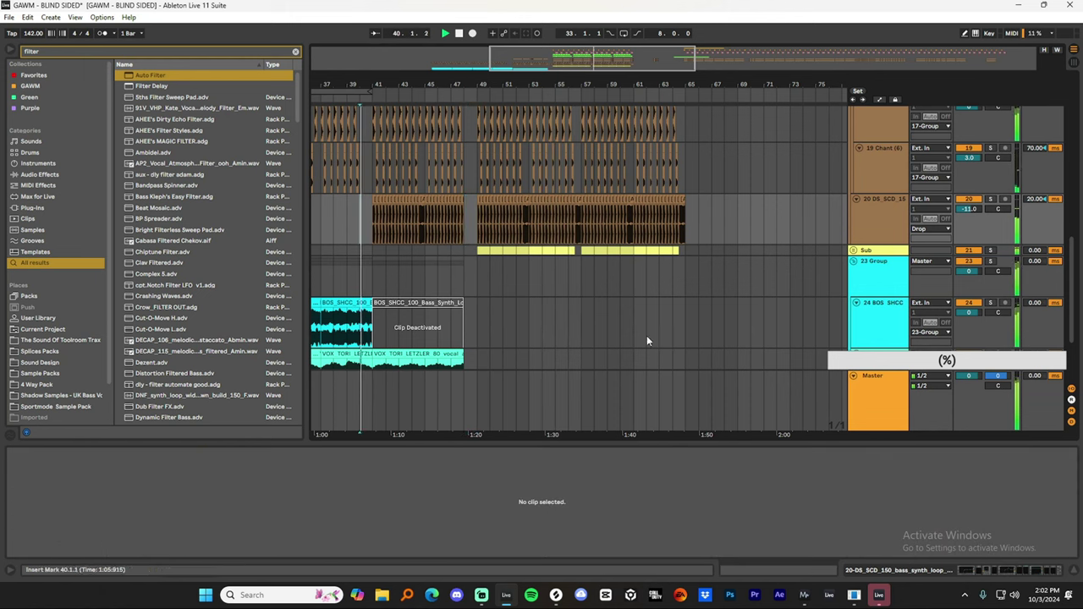
Deactivate the 18 ACEAURA and 19 Chant clips from bar 41 to bar 48.
{"action": "left_click", "coordinate": [1075, 572]}
{"action": "left_click_drag", "start_coordinate": [364, 86], "coordinate": [433, 88]}
{"action": "scroll", "coordinate": [589, 264], "scroll_direction": "up", "scroll_amount": 2}
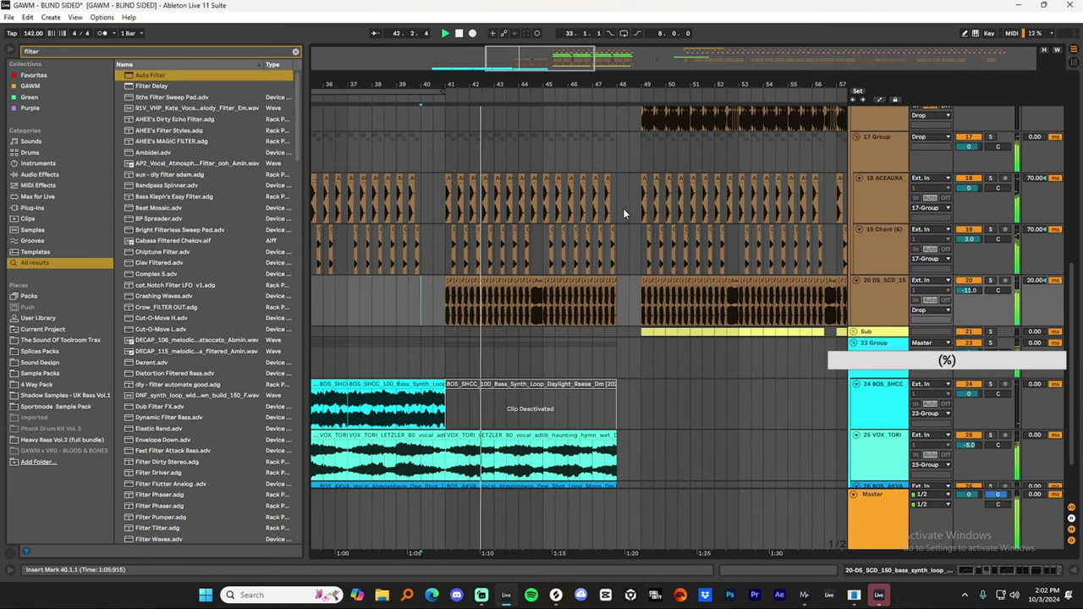
{"action": "left_click_drag", "start_coordinate": [617, 208], "coordinate": [446, 242]}
{"action": "key", "text": "0"}
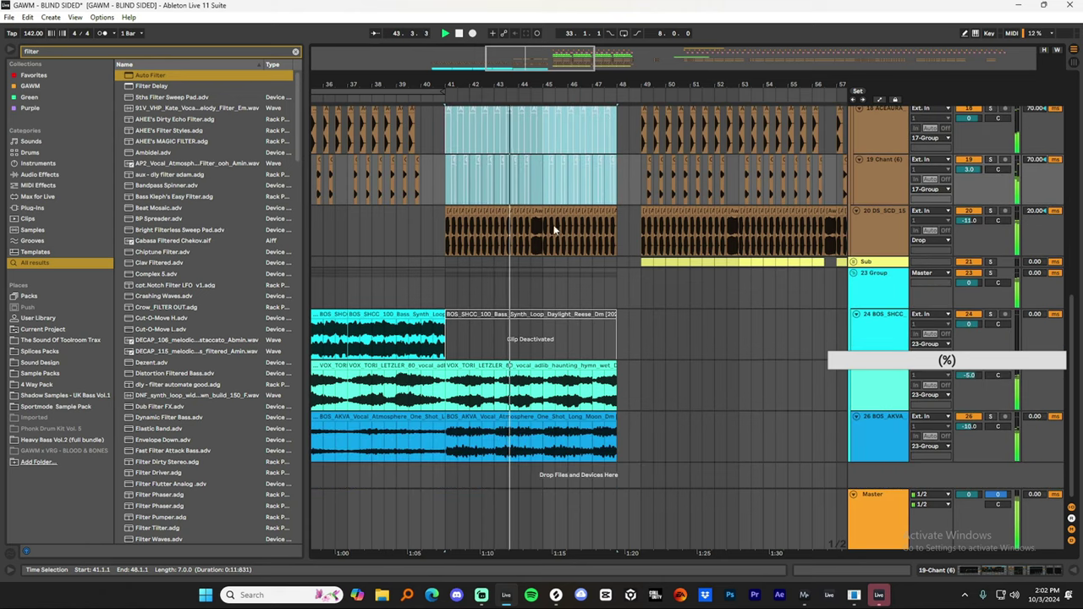
Search the browser for "endless", load Endless Smile 64 on the 14 Audio track and close its window.
{"action": "scroll", "coordinate": [662, 278], "scroll_direction": "up", "scroll_amount": 4}
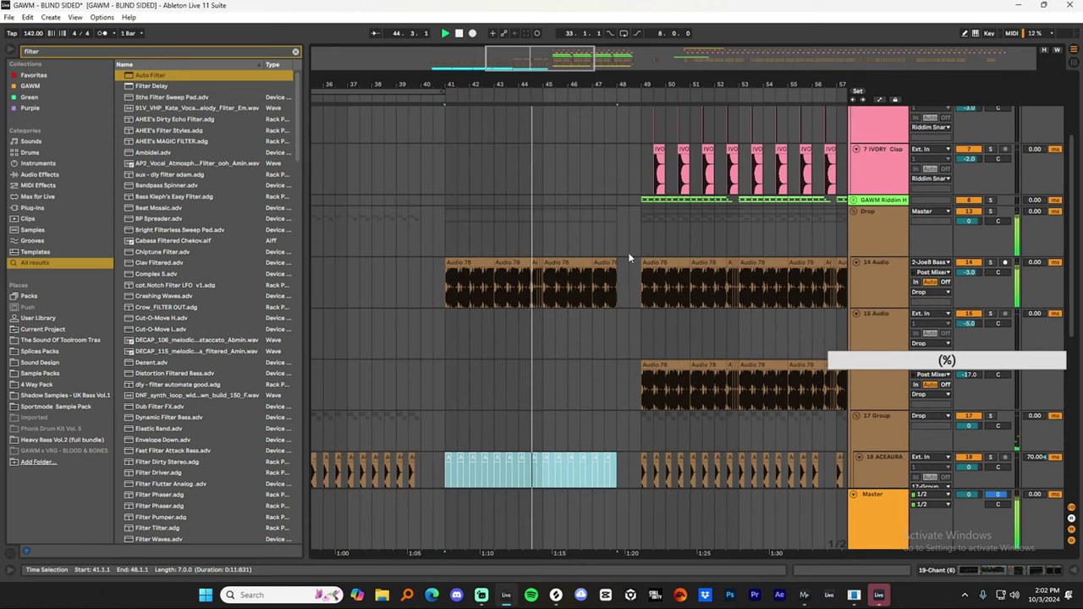
{"action": "left_click", "coordinate": [877, 295]}
{"action": "left_click", "coordinate": [1021, 569]}
{"action": "left_click_drag", "start_coordinate": [1018, 567], "coordinate": [998, 569]}
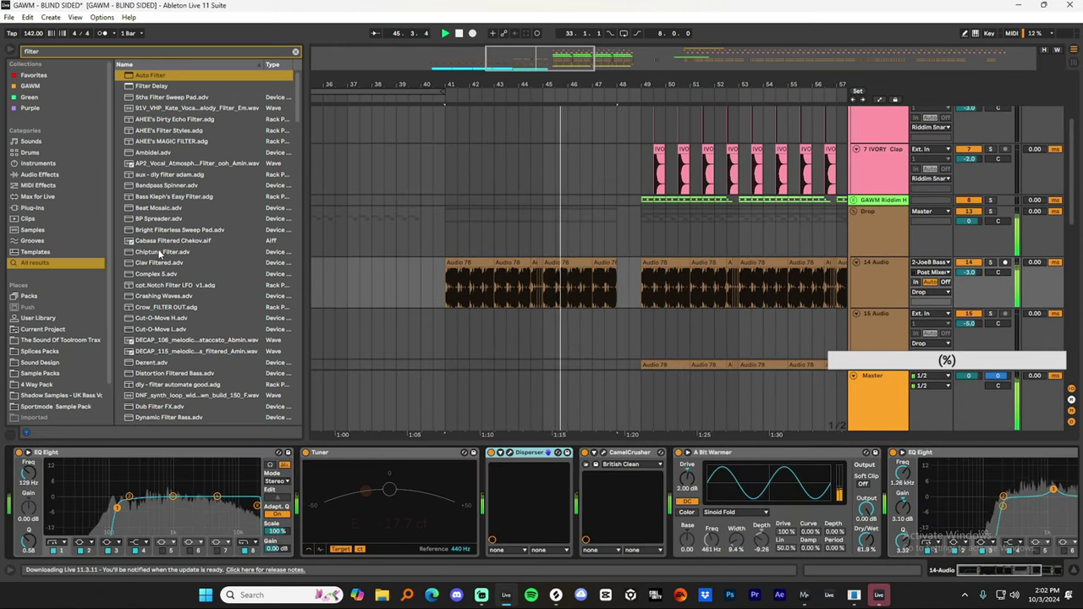
{"action": "left_click", "coordinate": [74, 53]}
{"action": "type", "text": "endless"}
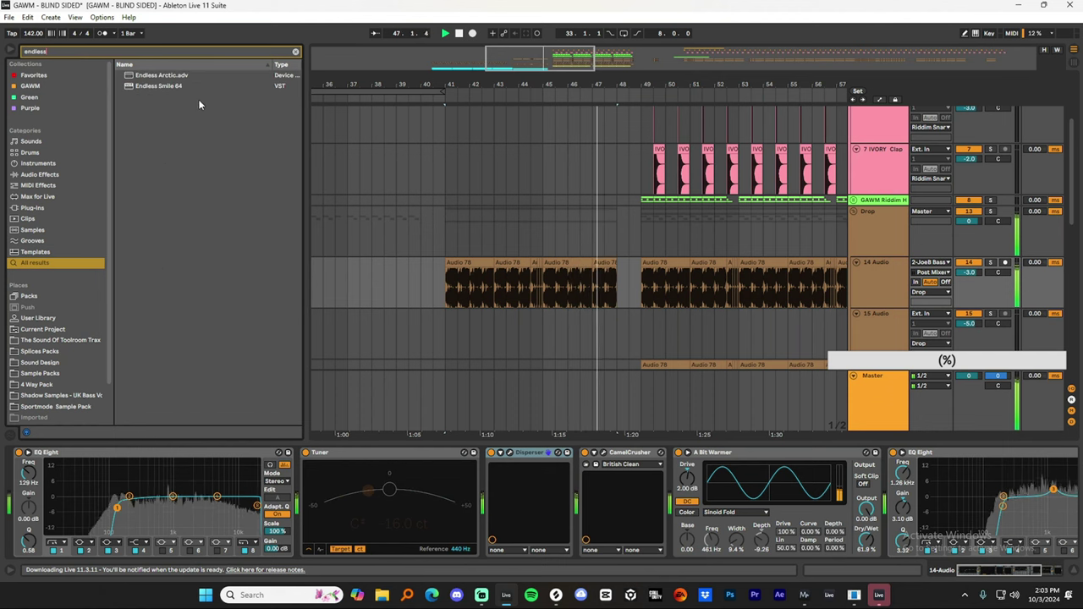
{"action": "left_click", "coordinate": [191, 85]}
{"action": "left_click_drag", "start_coordinate": [586, 268], "coordinate": [587, 269]}
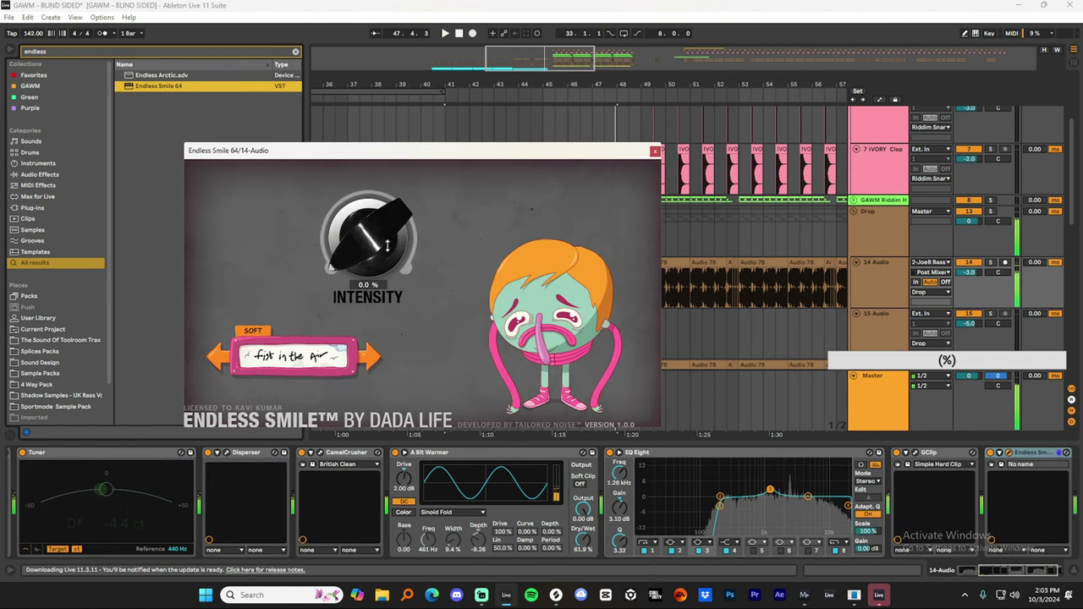
{"action": "left_click", "coordinate": [654, 152]}
Automate the Drop group's Endless Smile intensity to fall in a curve from bar 41 to 0 at bar 48.
{"action": "left_click_drag", "start_coordinate": [448, 254], "coordinate": [448, 227]}
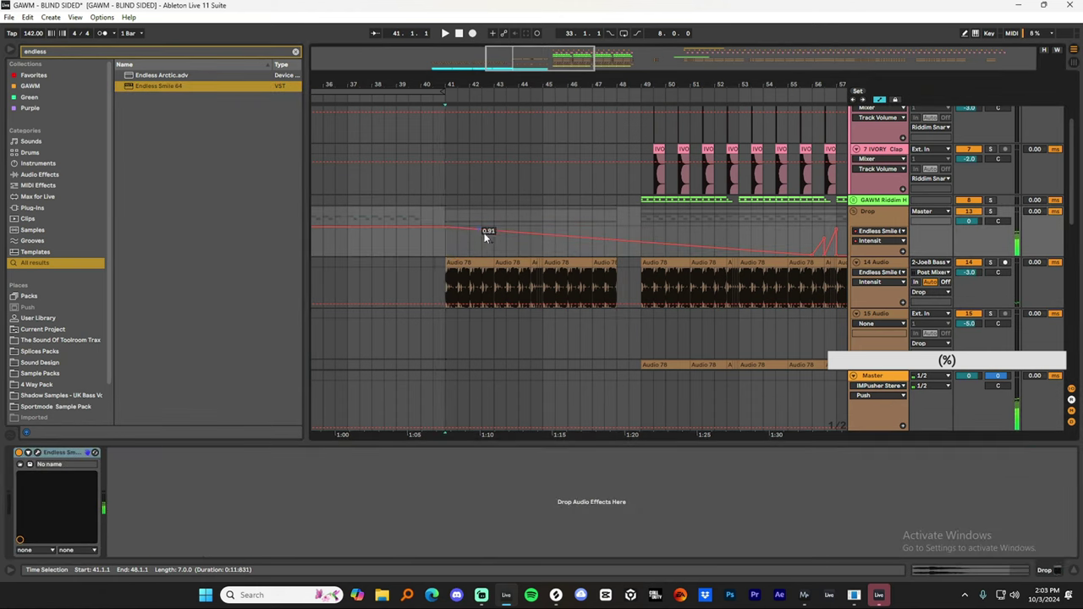
{"action": "mouse_move", "coordinate": [609, 239]}
{"action": "left_mouse_down"}
{"action": "mouse_move", "coordinate": [627, 249]}
{"action": "mouse_move", "coordinate": [617, 255]}
{"action": "left_mouse_up"}
{"action": "key", "text": "space"}
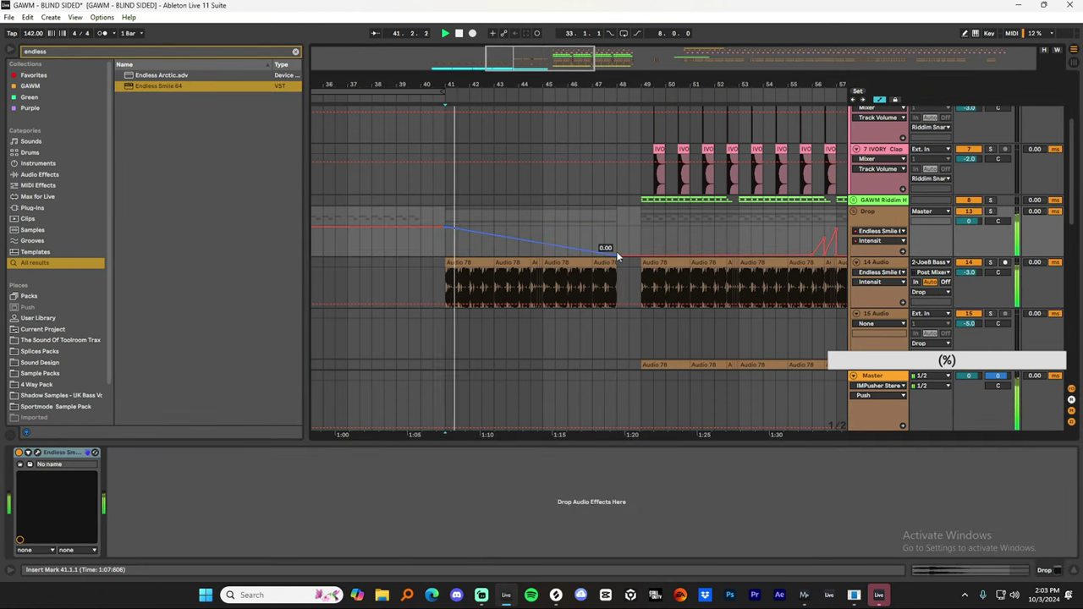
{"action": "left_click_drag", "start_coordinate": [447, 228], "coordinate": [447, 235]}
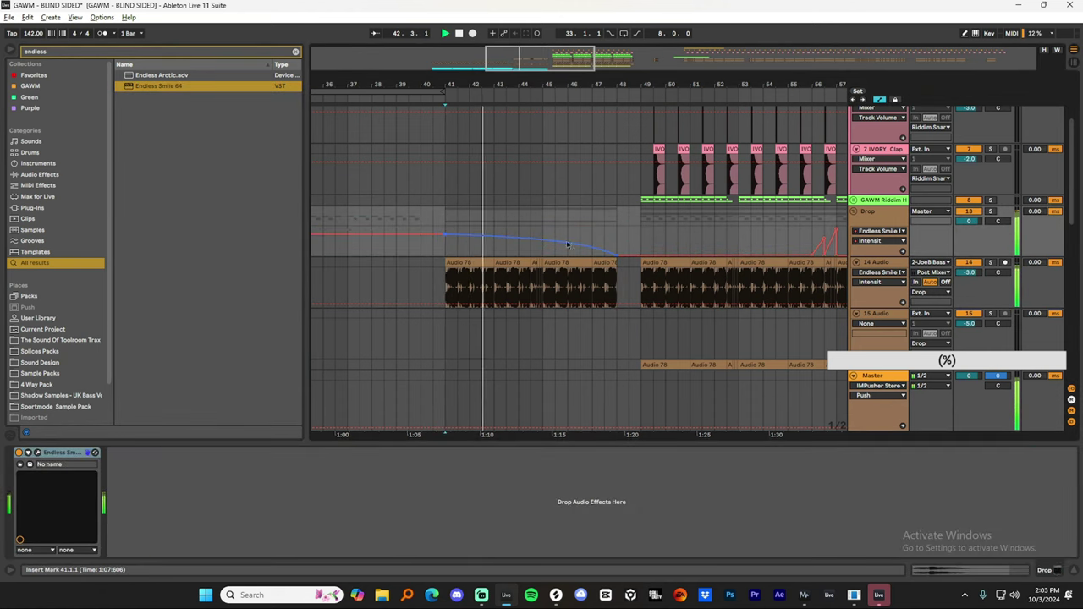
{"action": "left_click", "coordinate": [895, 218]}
{"action": "key", "text": "a"}
Search the browser for "filter" and add an Auto Filter to the 14 Audio track.
{"action": "left_click", "coordinate": [884, 284]}
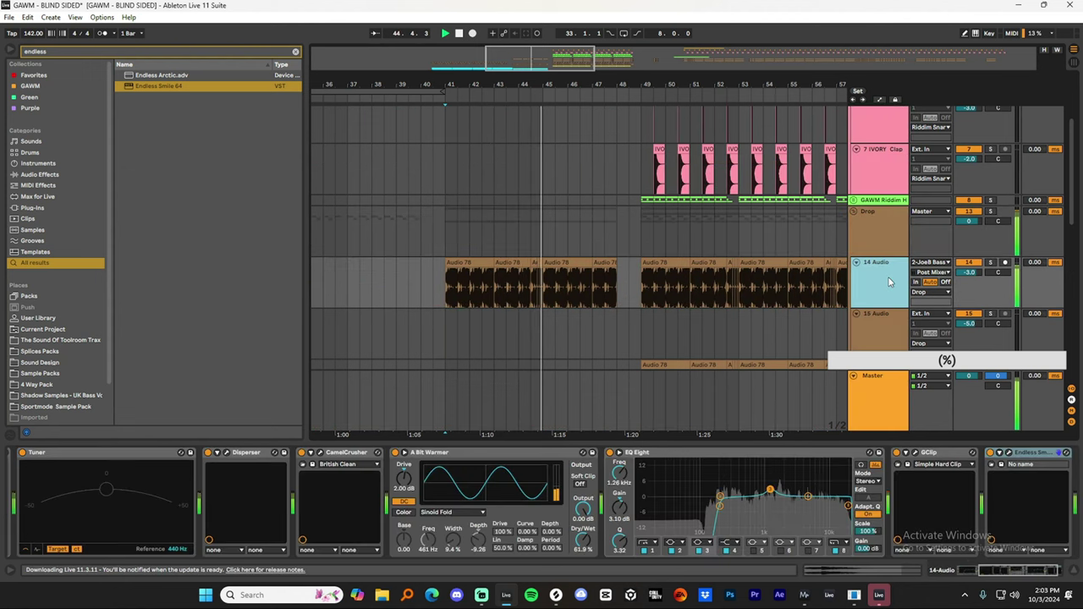
{"action": "key", "text": "ctrl+f"}
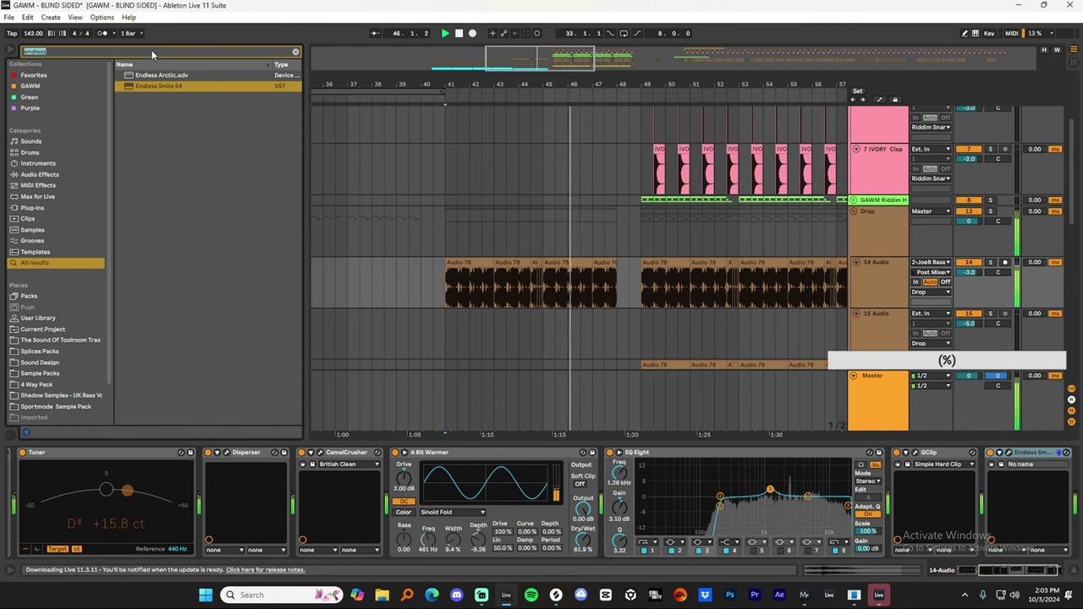
{"action": "type", "text": "filter"}
{"action": "left_click", "coordinate": [167, 66]}
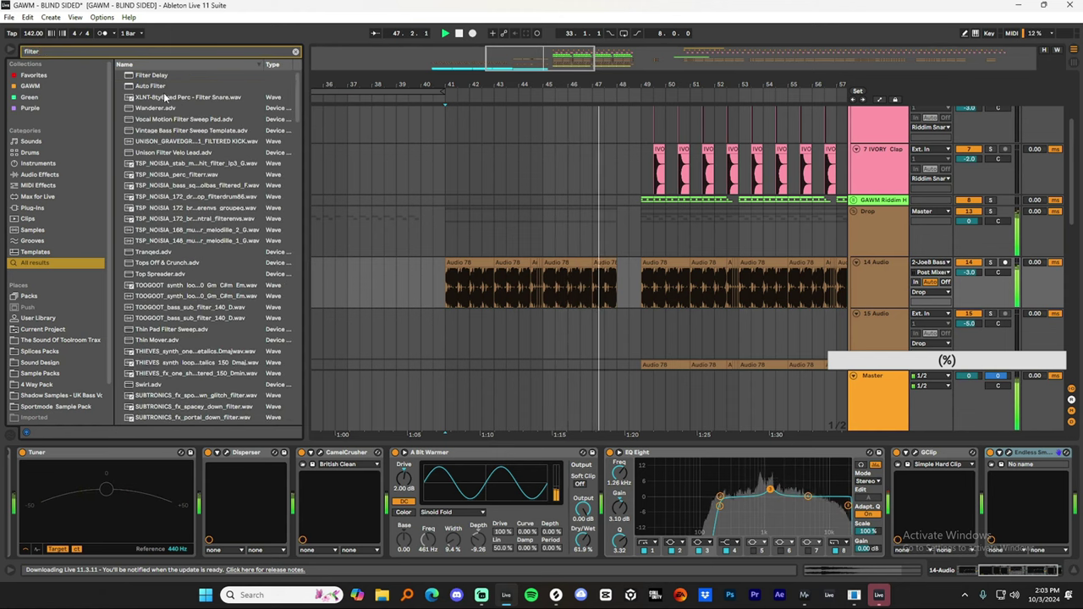
{"action": "left_click_drag", "start_coordinate": [159, 87], "coordinate": [778, 512]}
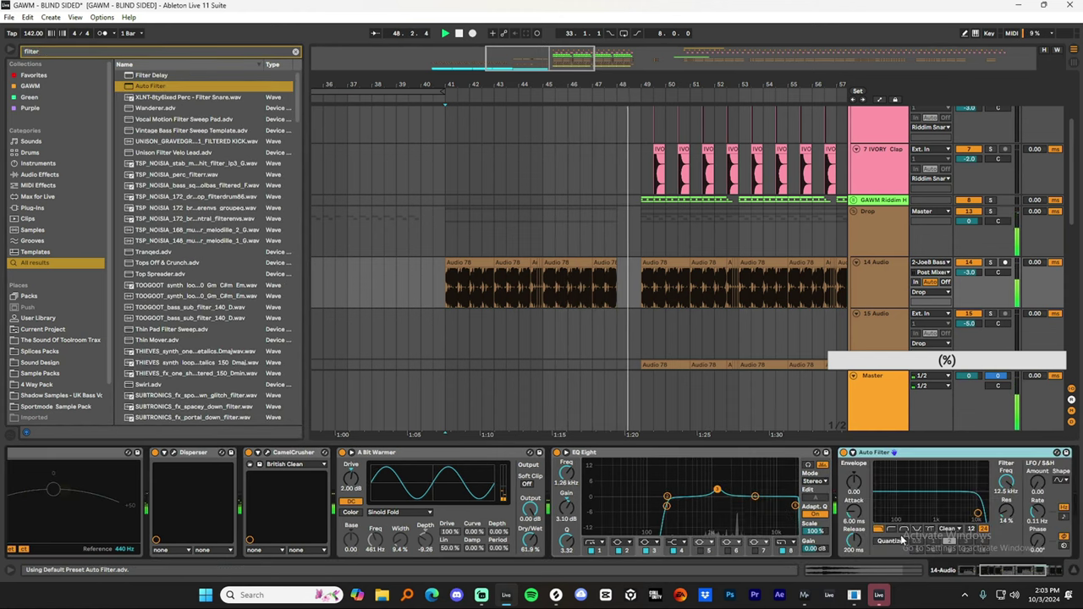
Automate the 14 Audio track's Auto Filter frequency to rise from about 417 Hz at bar 41 until bar 48.
{"action": "right_click", "coordinate": [1006, 484]}
{"action": "left_click", "coordinate": [973, 498]}
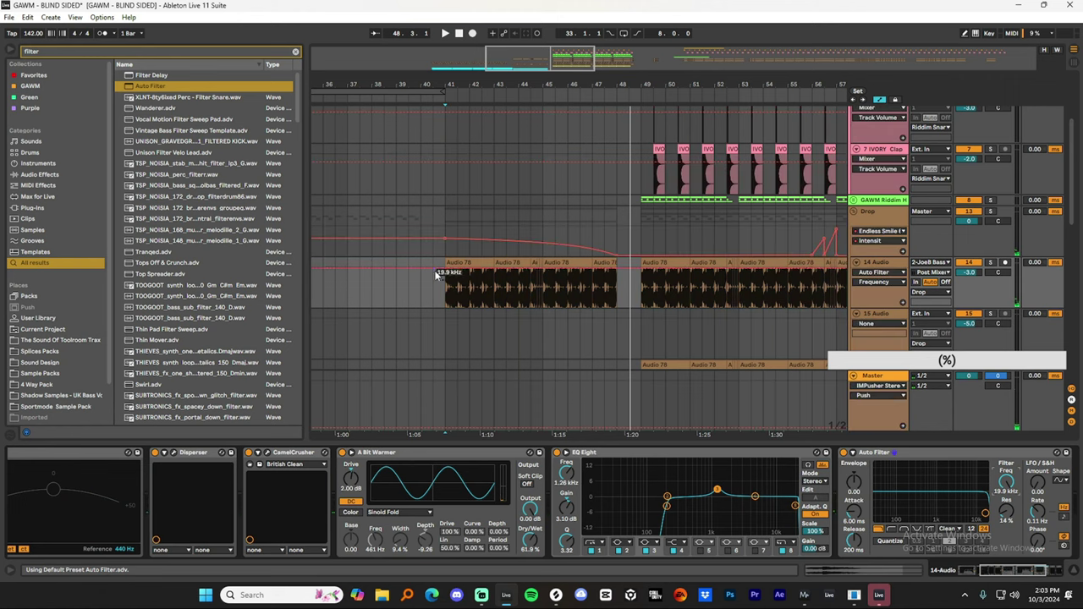
{"action": "left_click_drag", "start_coordinate": [445, 271], "coordinate": [447, 293]}
{"action": "key", "text": "space"}
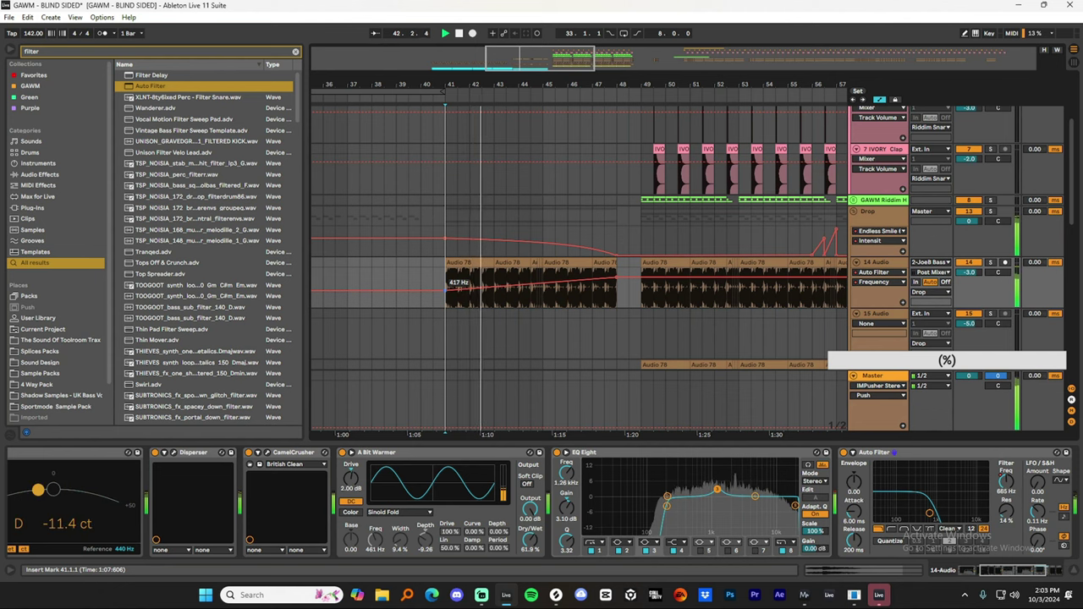
{"action": "key", "text": "a"}
Play the build-up from bar 36 and examine the vocal, bass, adlib and atmosphere clips and their automation up to bar 48.
{"action": "left_click", "coordinate": [1073, 570]}
{"action": "scroll", "coordinate": [602, 396], "scroll_direction": "down", "scroll_amount": 7}
{"action": "key", "text": "a"}
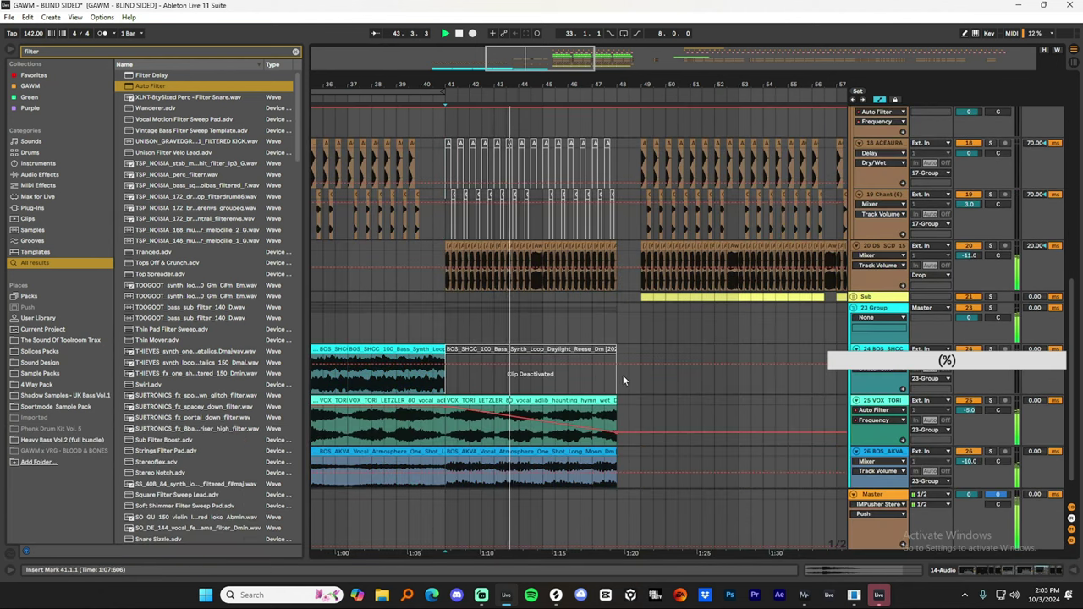
{"action": "key", "text": "a"}
{"action": "scroll", "coordinate": [558, 364], "scroll_direction": "down", "scroll_amount": 1}
{"action": "scroll", "coordinate": [363, 271], "scroll_direction": "up", "scroll_amount": 1}
{"action": "left_click", "coordinate": [338, 284]}
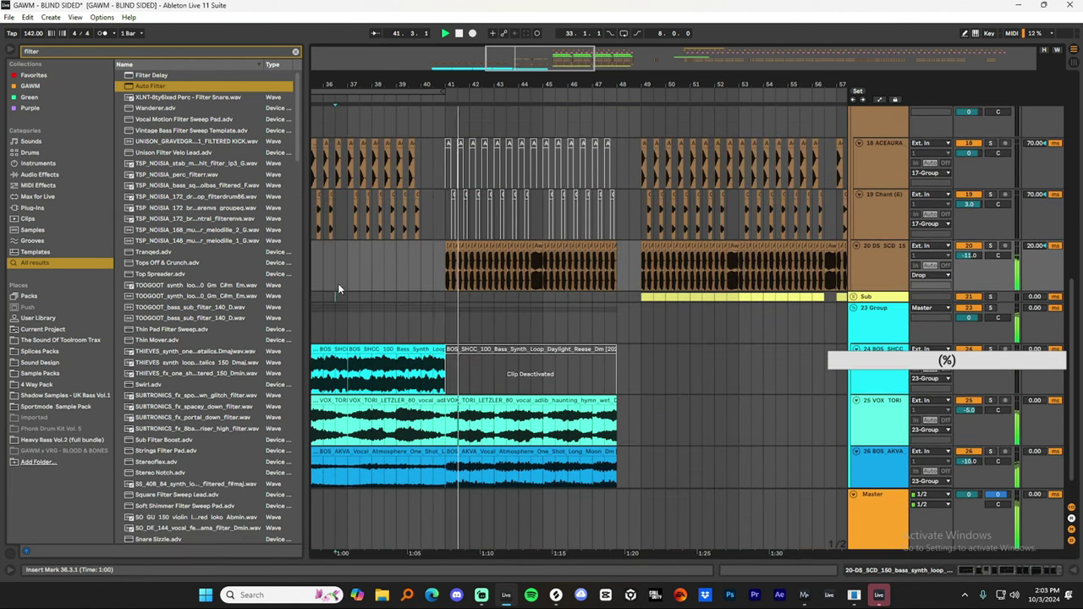
{"action": "scroll", "coordinate": [584, 284], "scroll_direction": "up", "scroll_amount": 2}
{"action": "key", "text": "a"}
{"action": "key", "text": "a"}
{"action": "left_click_drag", "start_coordinate": [443, 85], "coordinate": [504, 139]}
{"action": "scroll", "coordinate": [553, 360], "scroll_direction": "down", "scroll_amount": 2}
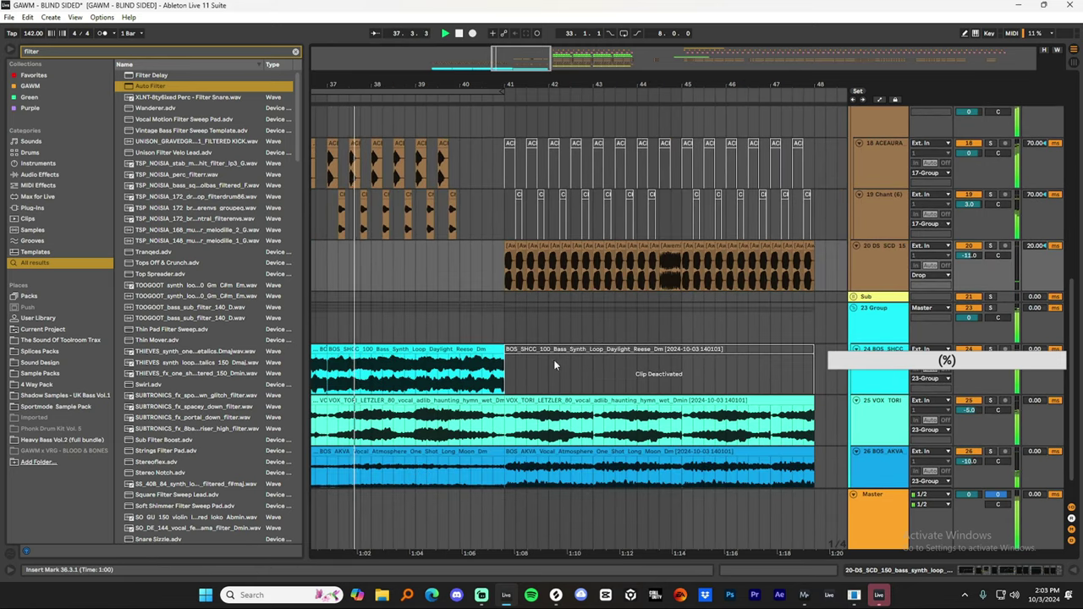
Add a Tuner to the 24 BOS_SHCC track and play from bar 37 to check the bass loop's note.
{"action": "double_click", "coordinate": [891, 375]}
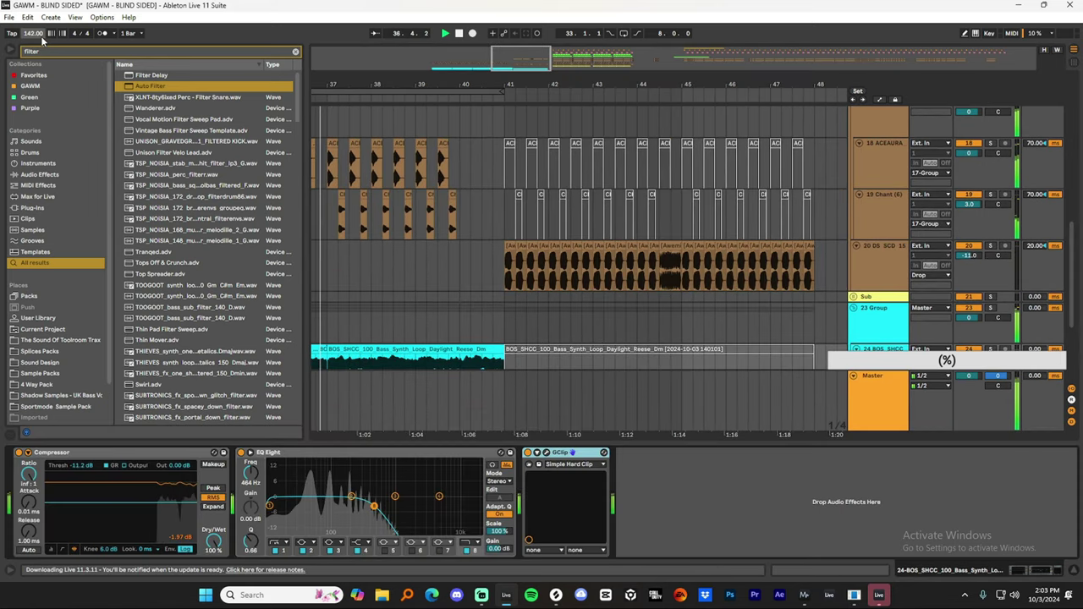
{"action": "left_click", "coordinate": [49, 52]}
{"action": "type", "text": "tuner"}
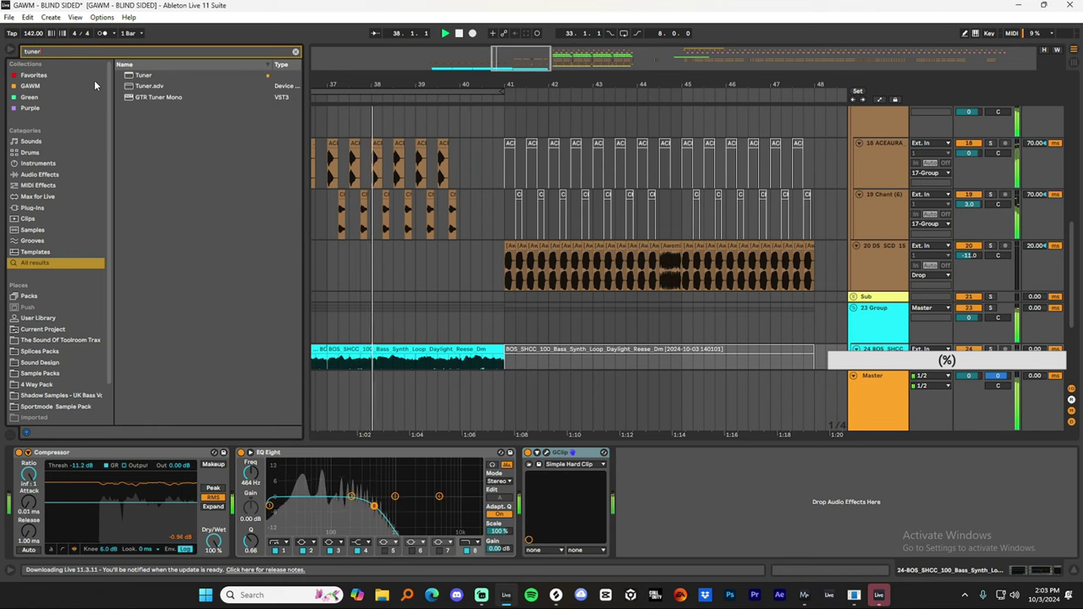
{"action": "left_click", "coordinate": [137, 75]}
{"action": "double_click", "coordinate": [137, 75]}
{"action": "scroll", "coordinate": [494, 266], "scroll_direction": "down", "scroll_amount": 3}
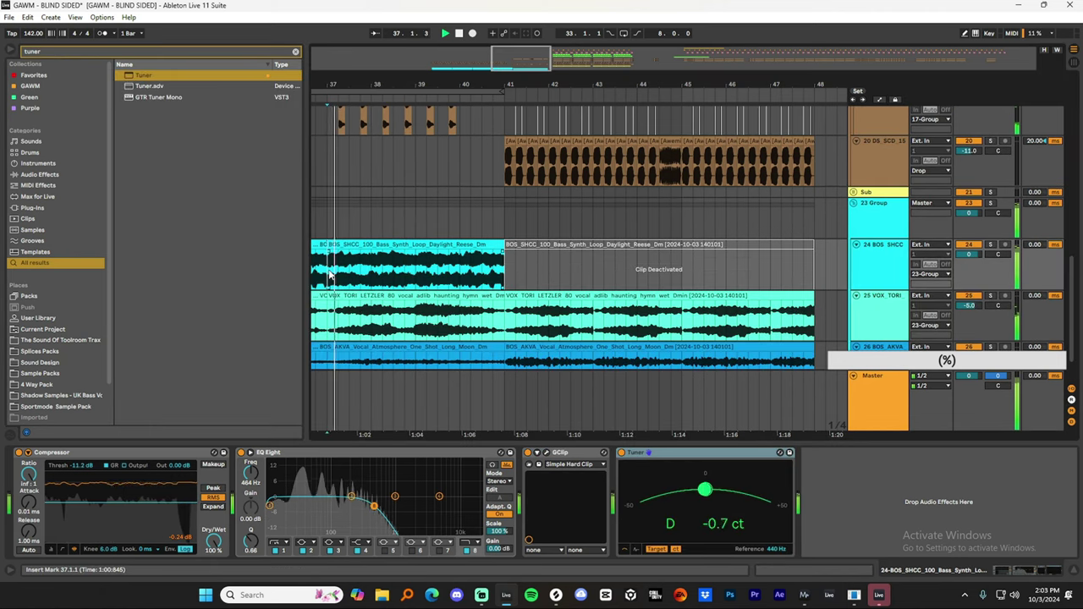
Reactivate the 24 BOS_SHCC bass clip from bar 41 to bar 48 and add an Auto Filter to its track.
{"action": "key", "text": "0"}
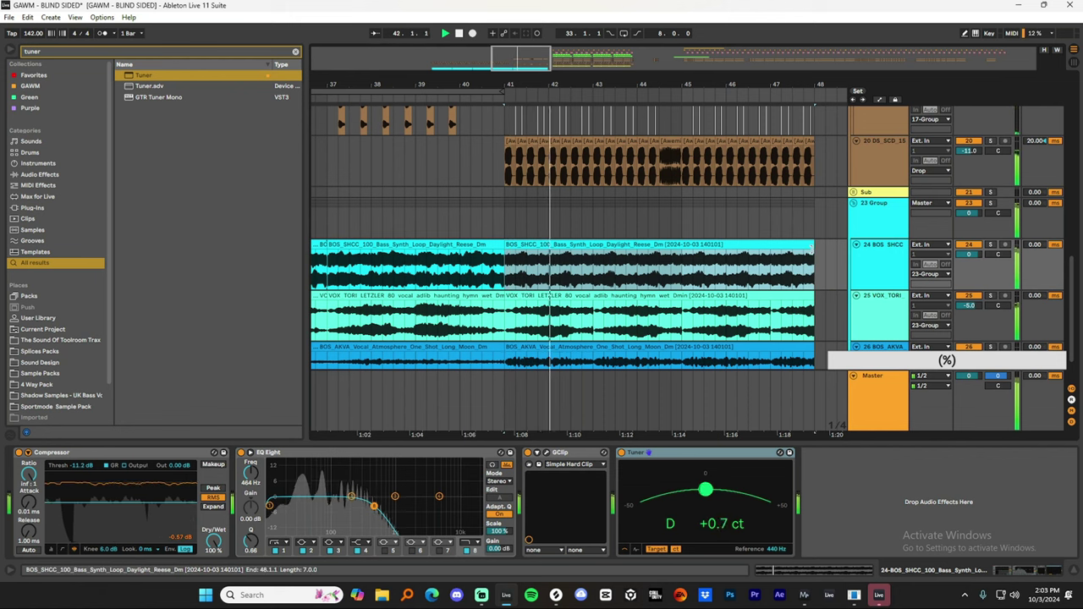
{"action": "left_click", "coordinate": [133, 49]}
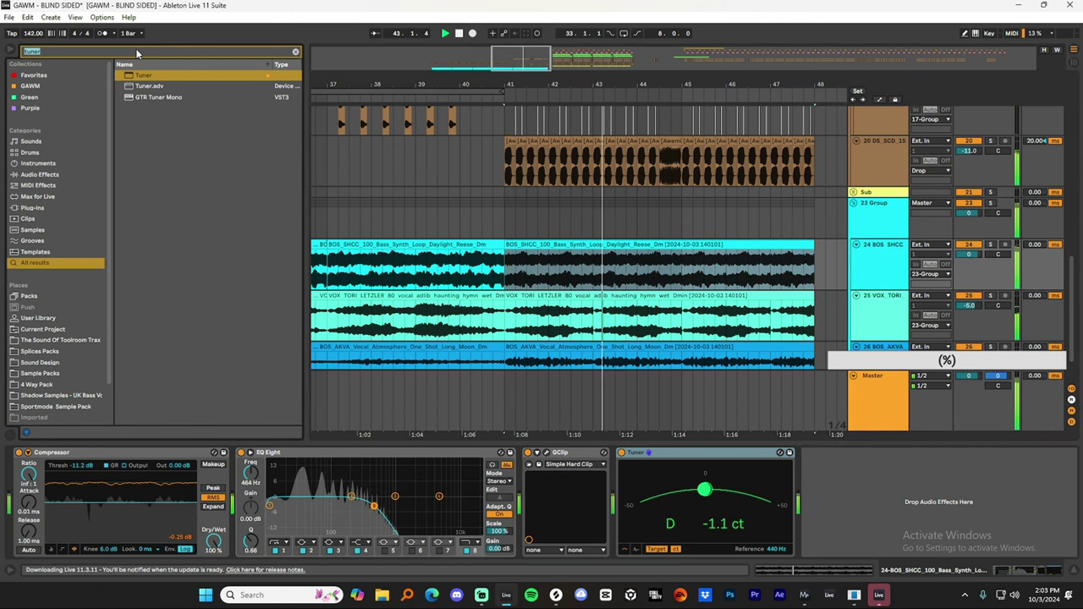
{"action": "type", "text": "filter"}
{"action": "double_click", "coordinate": [162, 88]}
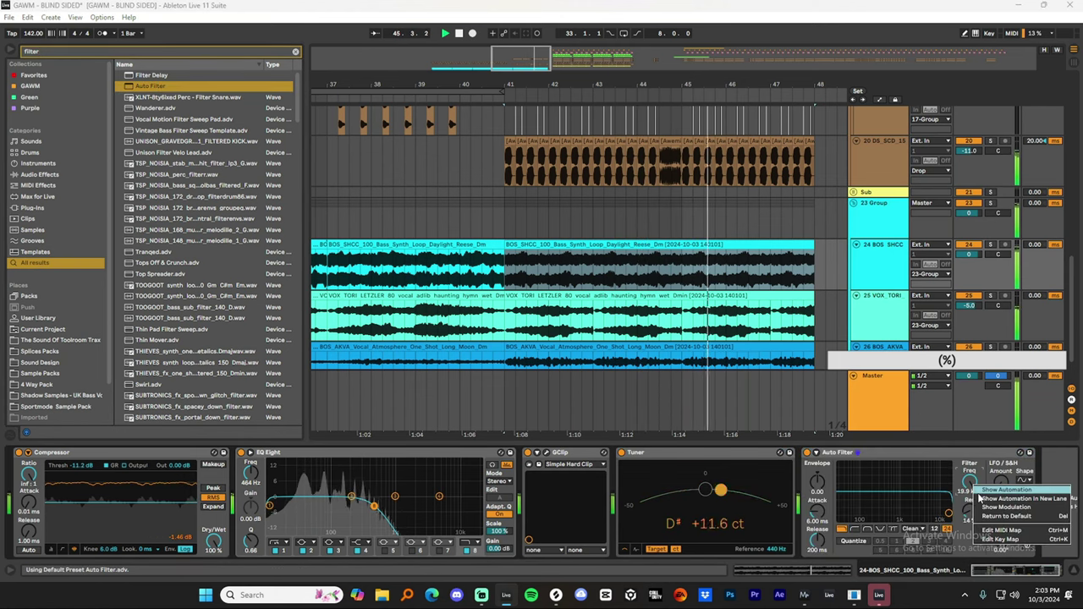
Automate the 24 BOS_SHCC track's Auto Filter frequency from 19.9 kHz down to about 189 Hz at bar 48.
{"action": "key", "text": "a"}
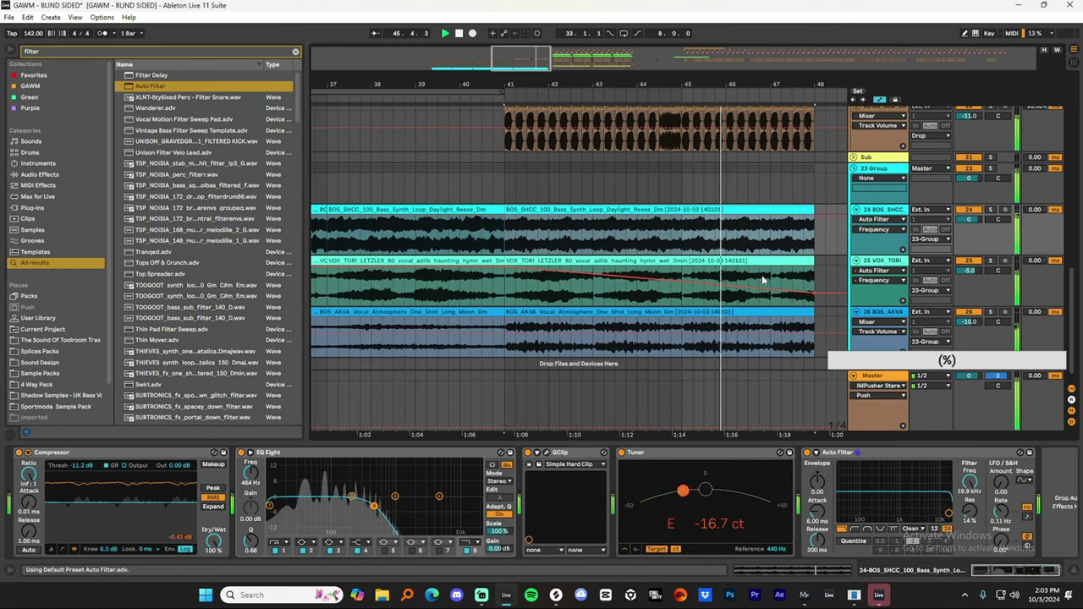
{"action": "left_click", "coordinate": [684, 217]}
{"action": "left_click_drag", "start_coordinate": [811, 217], "coordinate": [812, 243]}
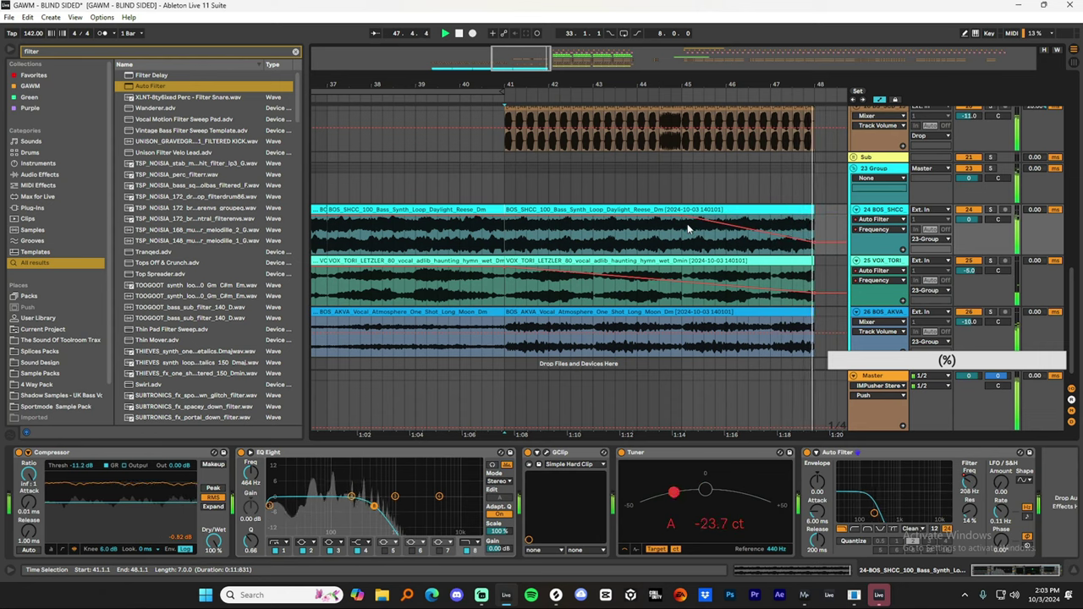
{"action": "key", "text": "a"}
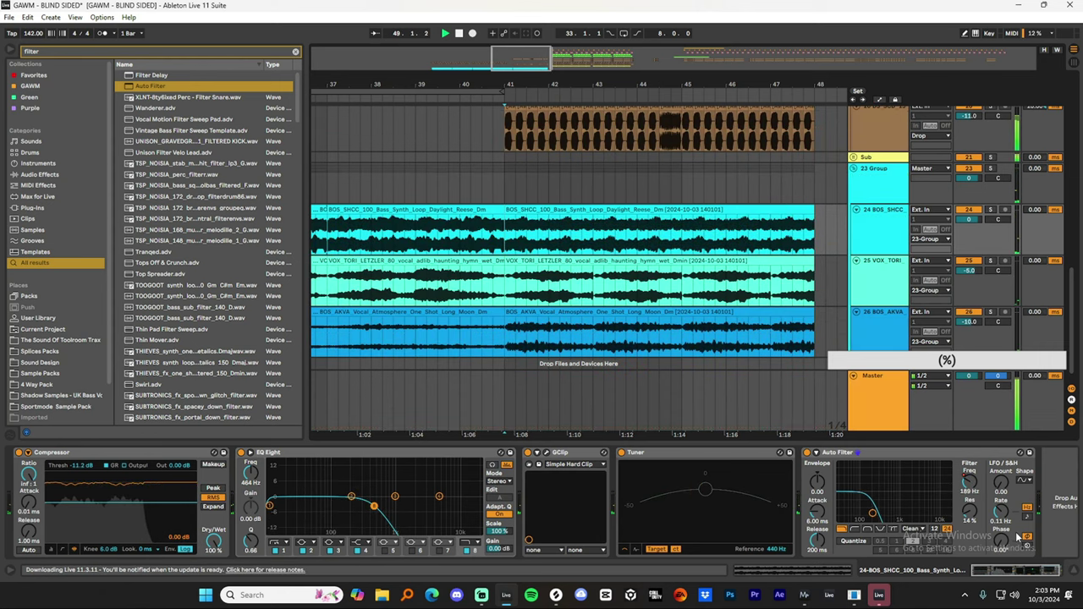
Play the build-up from bar 39 to review the filtered bass layers.
{"action": "left_click", "coordinate": [1075, 571]}
{"action": "scroll", "coordinate": [534, 311], "scroll_direction": "up", "scroll_amount": 2}
{"action": "scroll", "coordinate": [440, 286], "scroll_direction": "down", "scroll_amount": 1}
{"action": "left_click", "coordinate": [417, 279]}
{"action": "key", "text": "space"}
{"action": "key", "text": "space"}
{"action": "scroll", "coordinate": [648, 342], "scroll_direction": "down", "scroll_amount": 1}
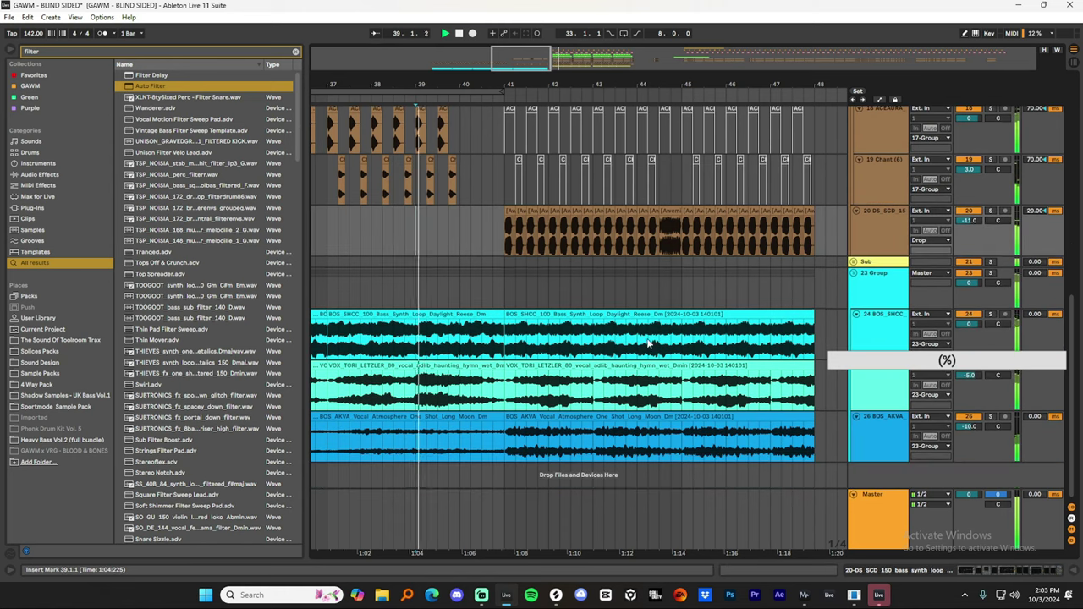
Open the 23 Group track's device chain and search the plug-ins for "gl".
{"action": "left_click", "coordinate": [897, 284]}
{"action": "left_click", "coordinate": [1045, 571]}
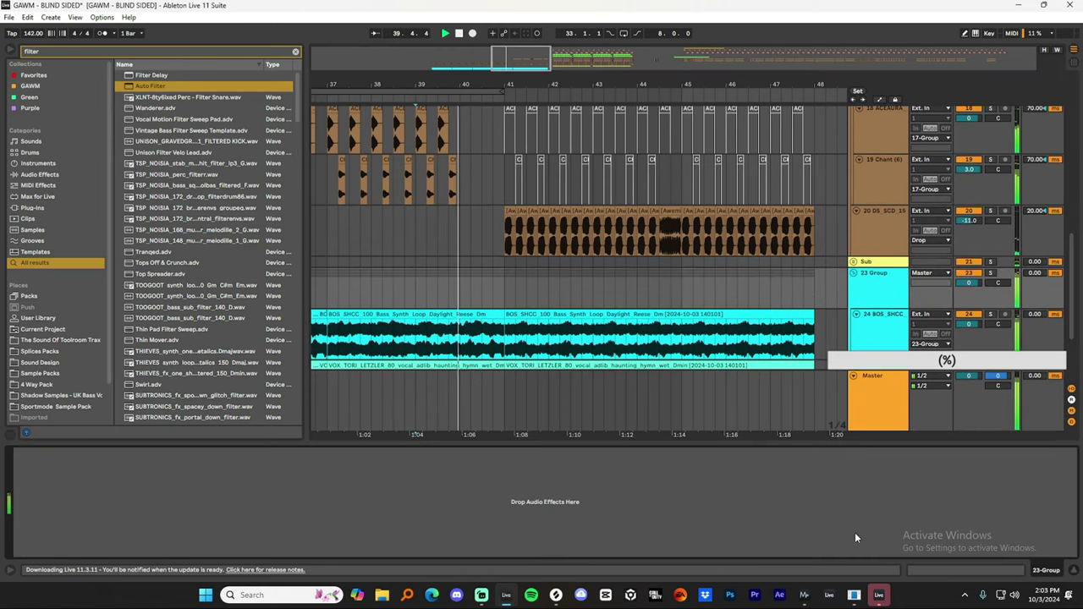
{"action": "left_click", "coordinate": [140, 47]}
{"action": "type", "text": "glitch"}
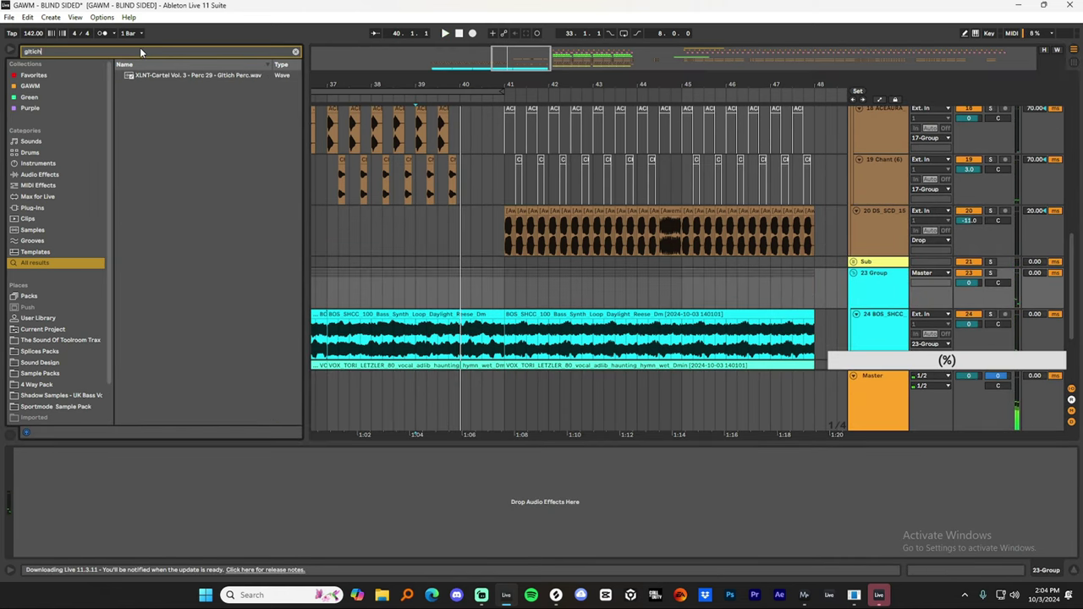
{"action": "type", "text": "e"}
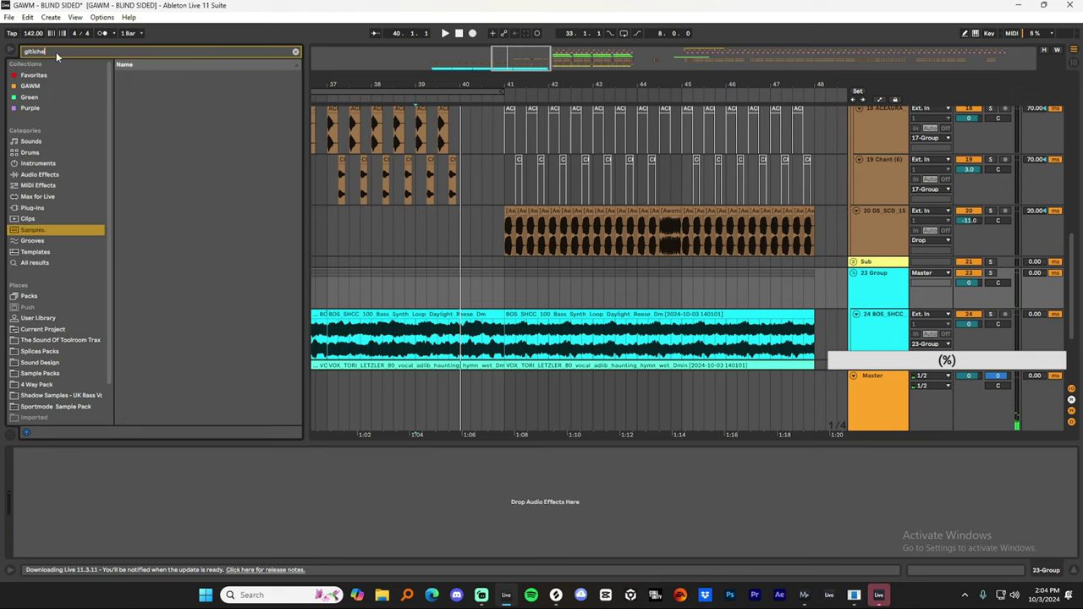
{"action": "key", "text": "BackSpace"}
{"action": "key", "text": "BackSpace"}
{"action": "key", "text": "BackSpace"}
{"action": "key", "text": "BackSpace"}
{"action": "key", "text": "BackSpace"}
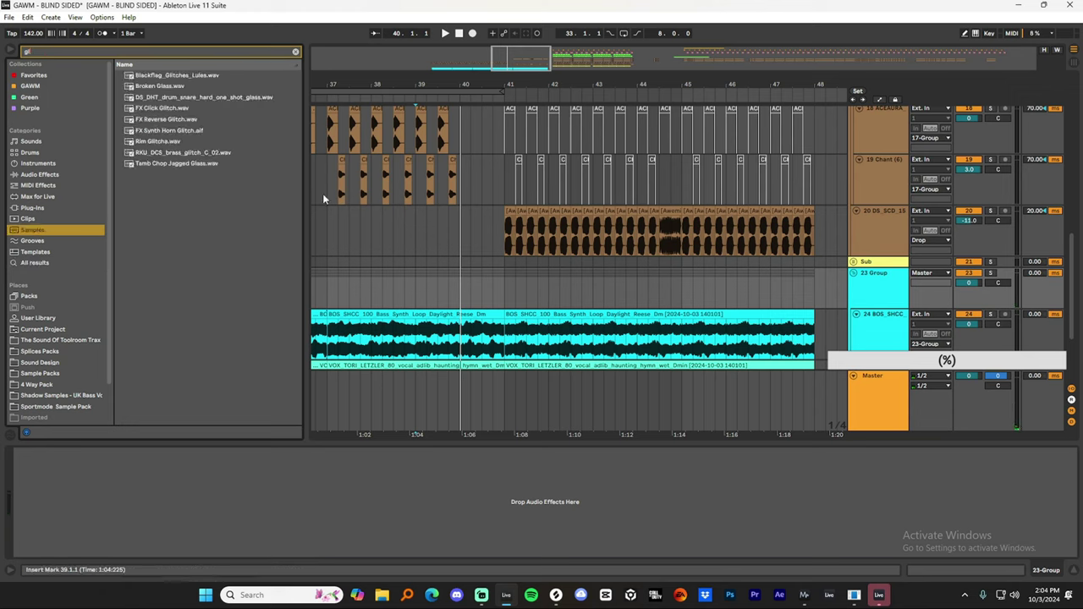
{"action": "left_click", "coordinate": [33, 207]}
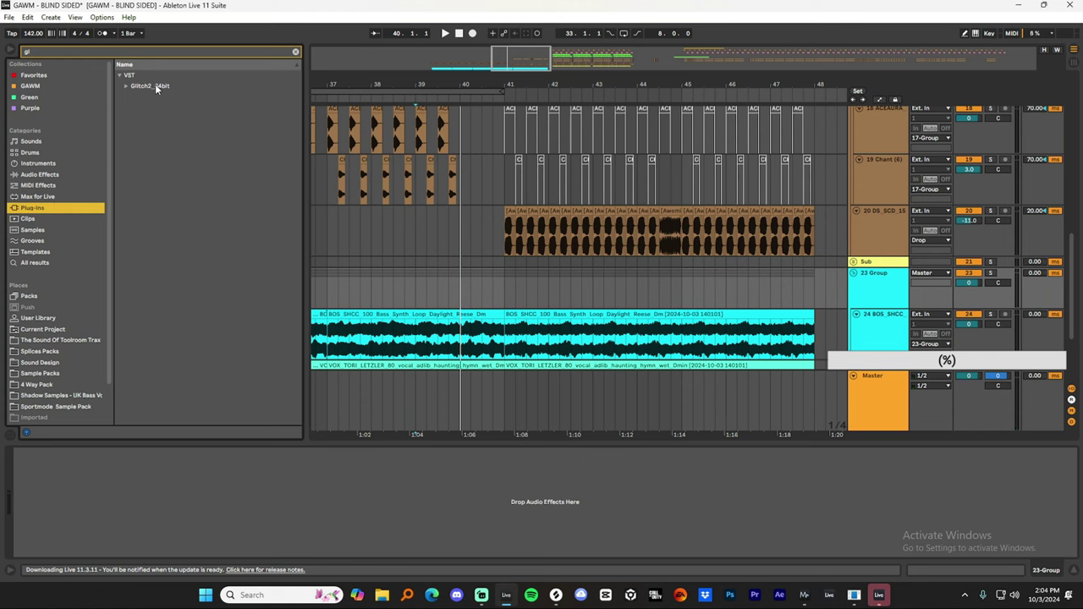
Load the Glitch2 plug-in onto the 23 Group track.
{"action": "left_click_drag", "start_coordinate": [155, 86], "coordinate": [538, 362]}
{"action": "left_click_drag", "start_coordinate": [887, 305], "coordinate": [410, 499]}
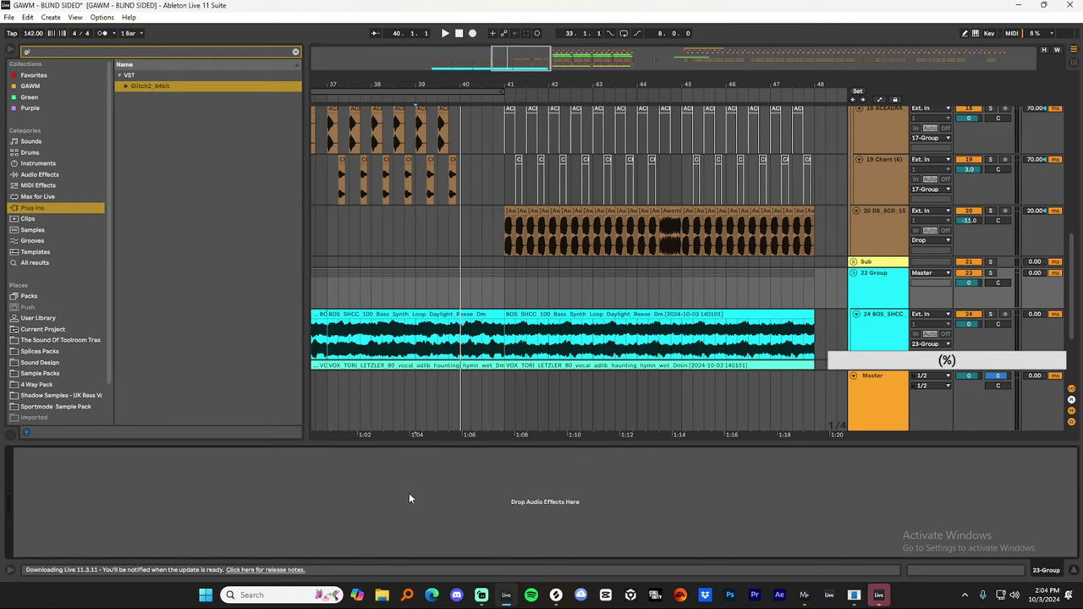
{"action": "left_click_drag", "start_coordinate": [145, 85], "coordinate": [233, 491]}
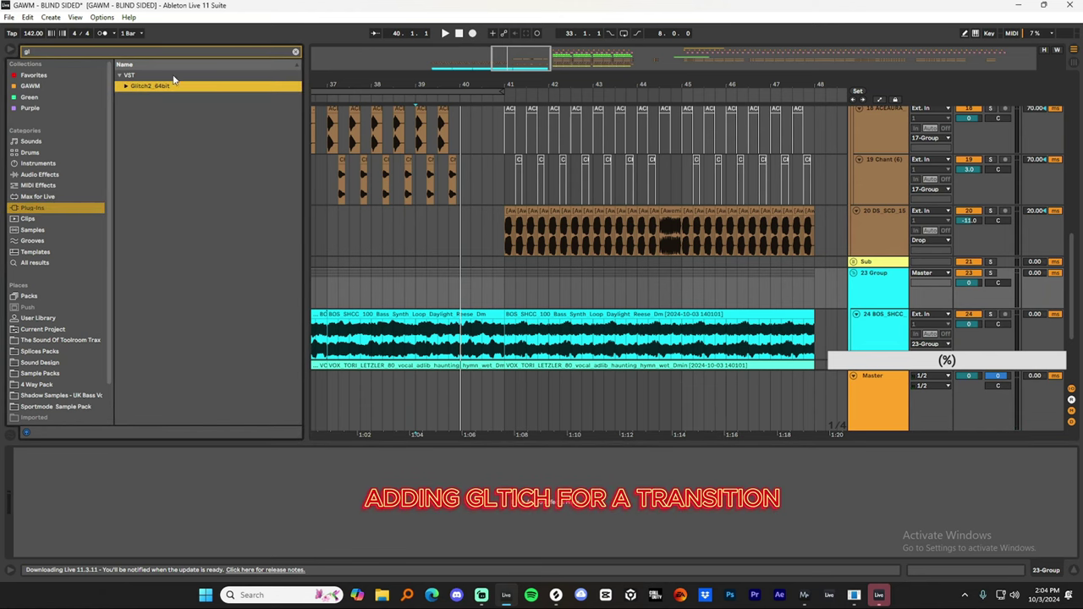
{"action": "key", "text": "Left"}
{"action": "key", "text": "Right"}
{"action": "key", "text": "Right"}
{"action": "key", "text": "Right"}
{"action": "left_click_drag", "start_coordinate": [158, 86], "coordinate": [177, 143]}
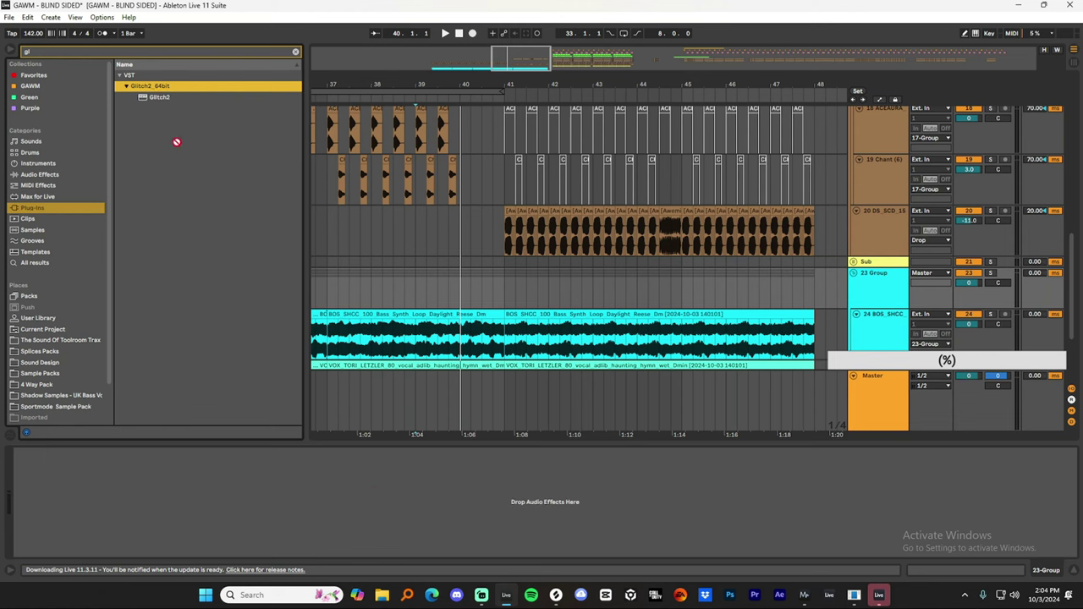
{"action": "left_click_drag", "start_coordinate": [142, 99], "coordinate": [188, 538]}
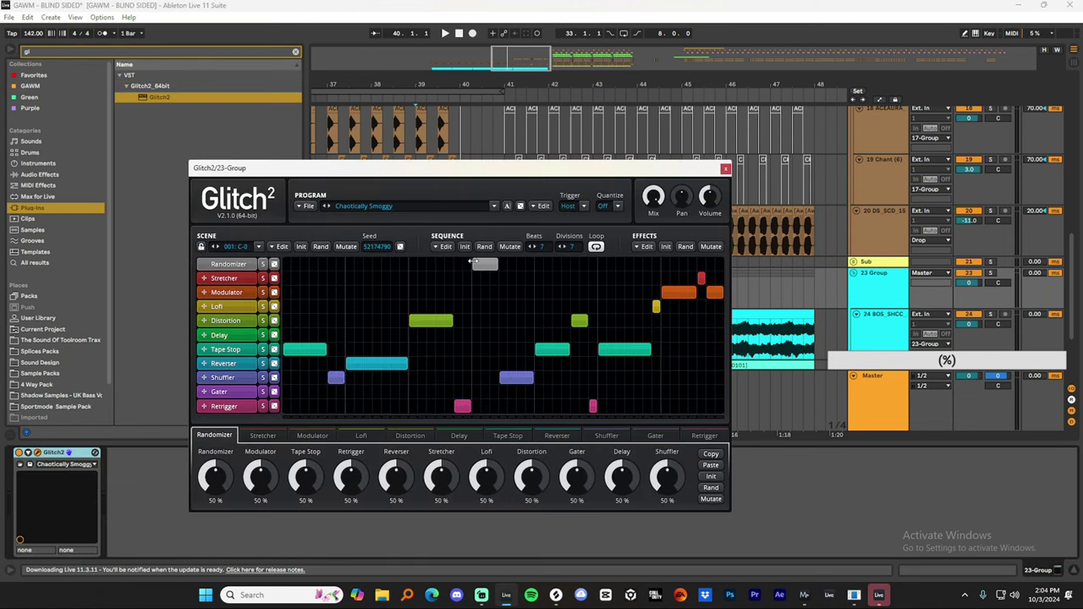
Play from bar 39 with Glitch2 active and randomize its scene.
{"action": "left_click_drag", "start_coordinate": [693, 172], "coordinate": [973, 161]}
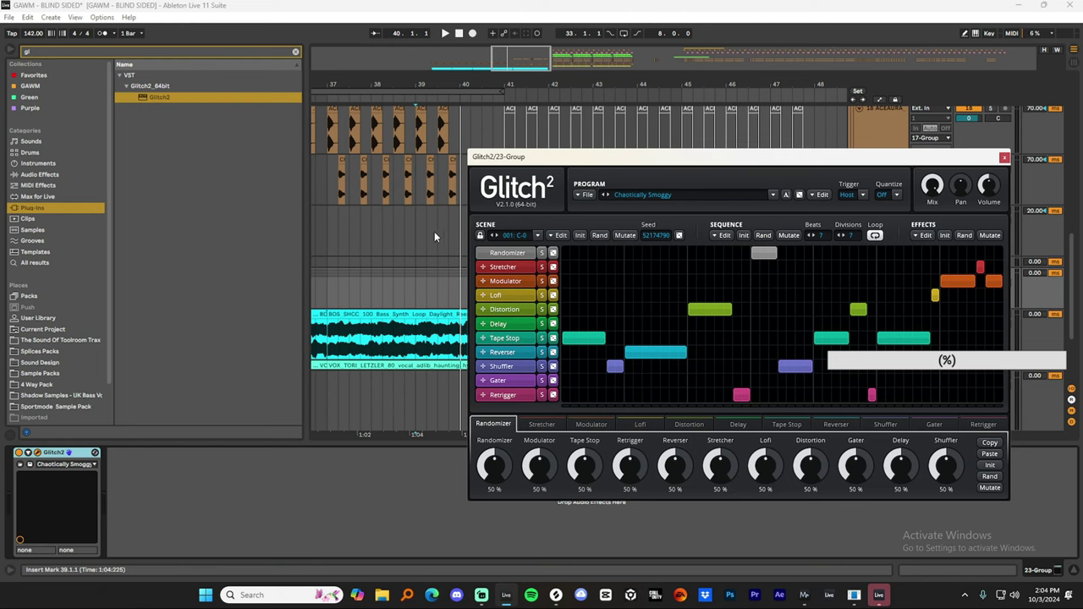
{"action": "left_click_drag", "start_coordinate": [554, 158], "coordinate": [653, 157]}
{"action": "scroll", "coordinate": [465, 267], "scroll_direction": "down", "scroll_amount": 3}
{"action": "key", "text": "space"}
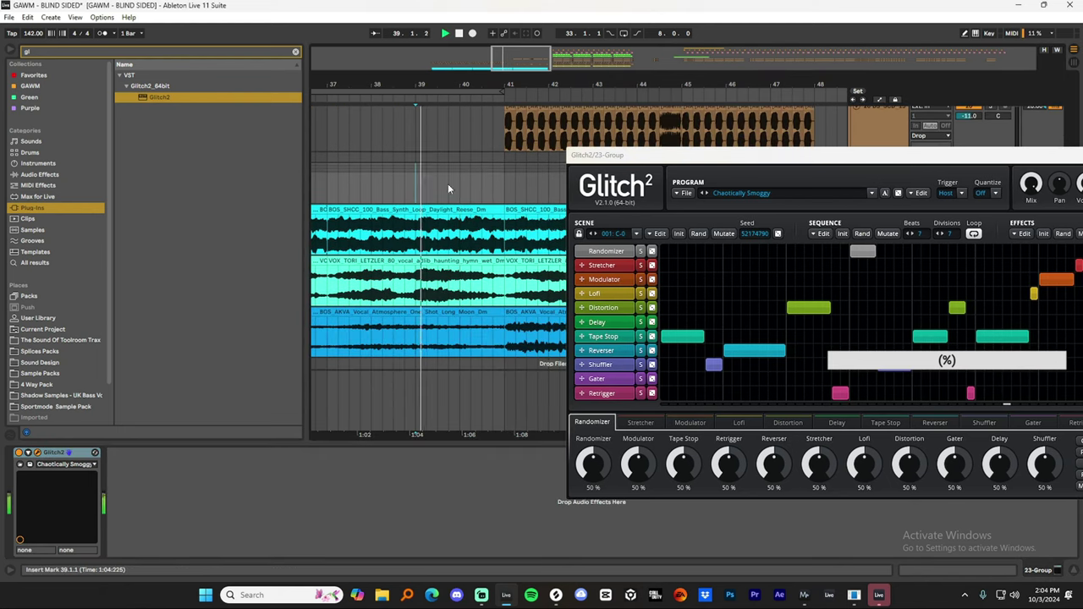
{"action": "left_click", "coordinate": [698, 234]}
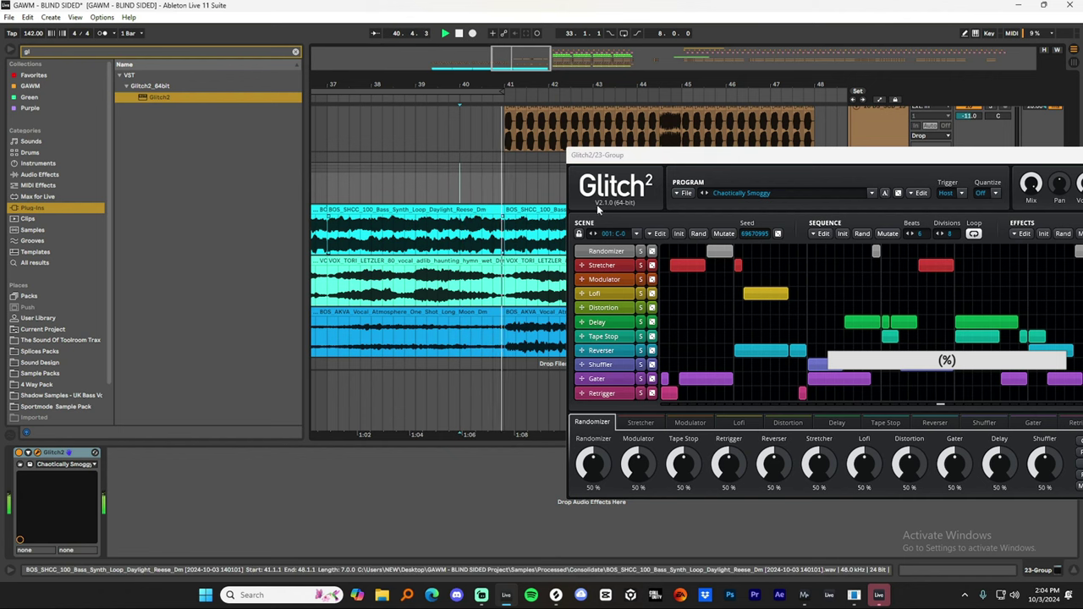
{"action": "left_click_drag", "start_coordinate": [791, 157], "coordinate": [813, 202]}
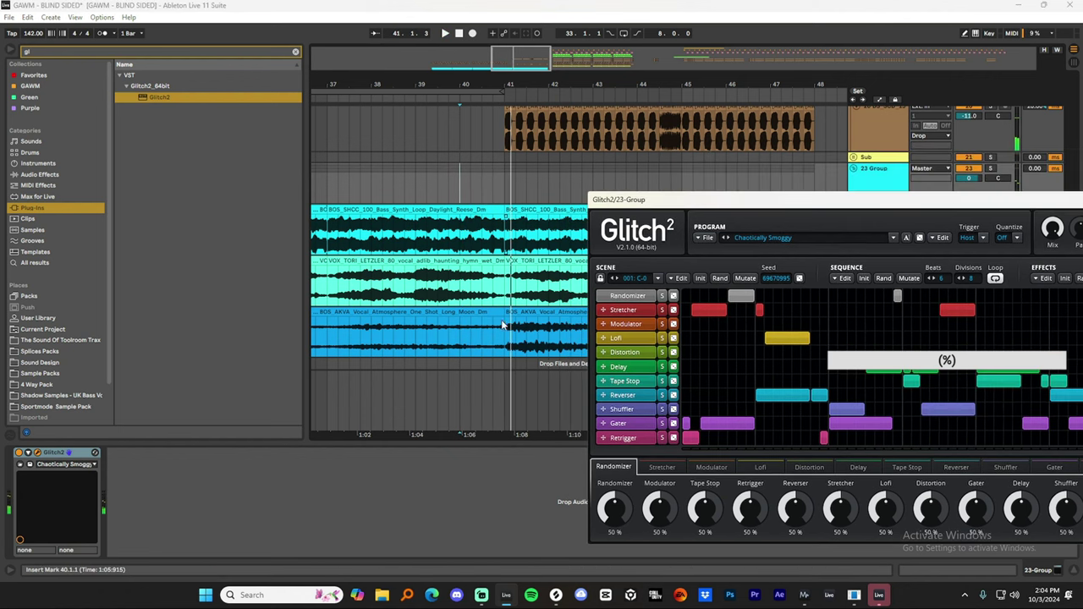
Automate Glitch2's Device On on the 23 Group so it is active only from bar 40 to 41, and play it back.
{"action": "right_click", "coordinate": [20, 453]}
{"action": "left_click", "coordinate": [34, 459]}
{"action": "double_click", "coordinate": [459, 190]}
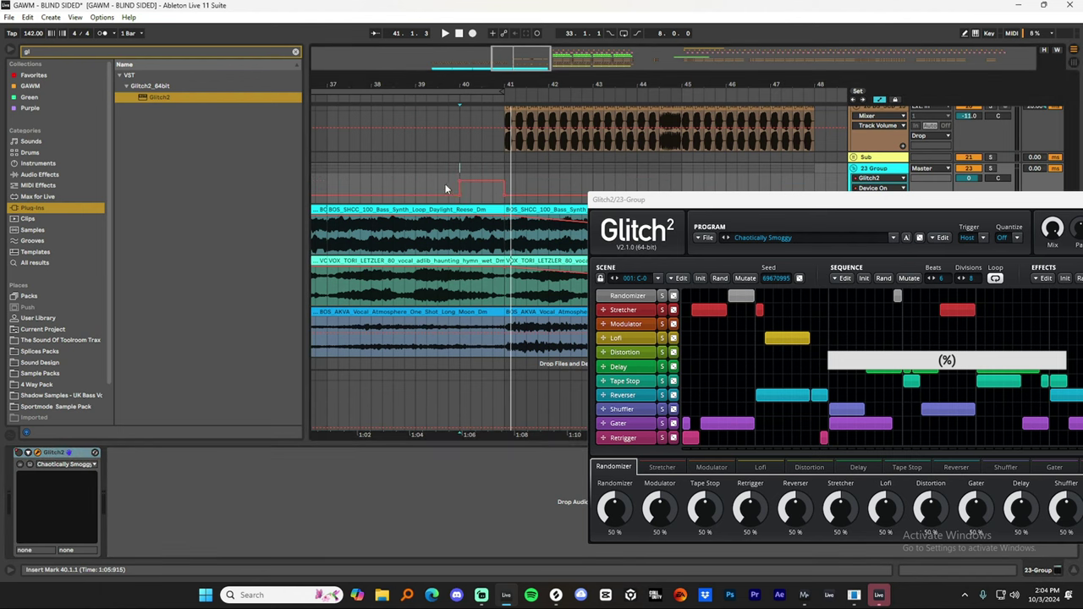
{"action": "left_click", "coordinate": [393, 171]}
{"action": "key", "text": "space"}
{"action": "left_click_drag", "start_coordinate": [1021, 205], "coordinate": [855, 205]}
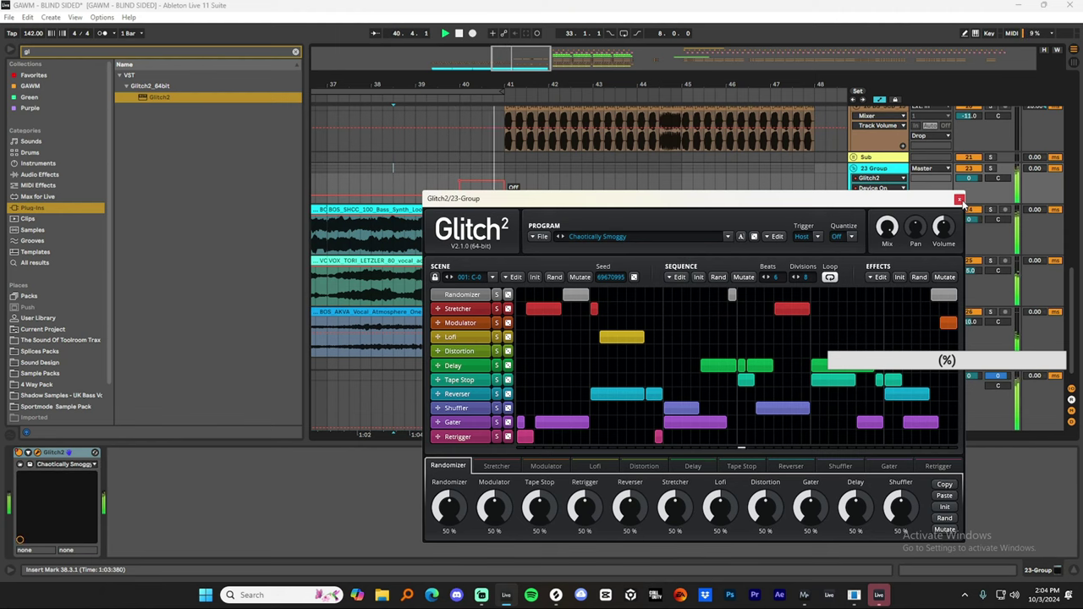
{"action": "left_click", "coordinate": [960, 200]}
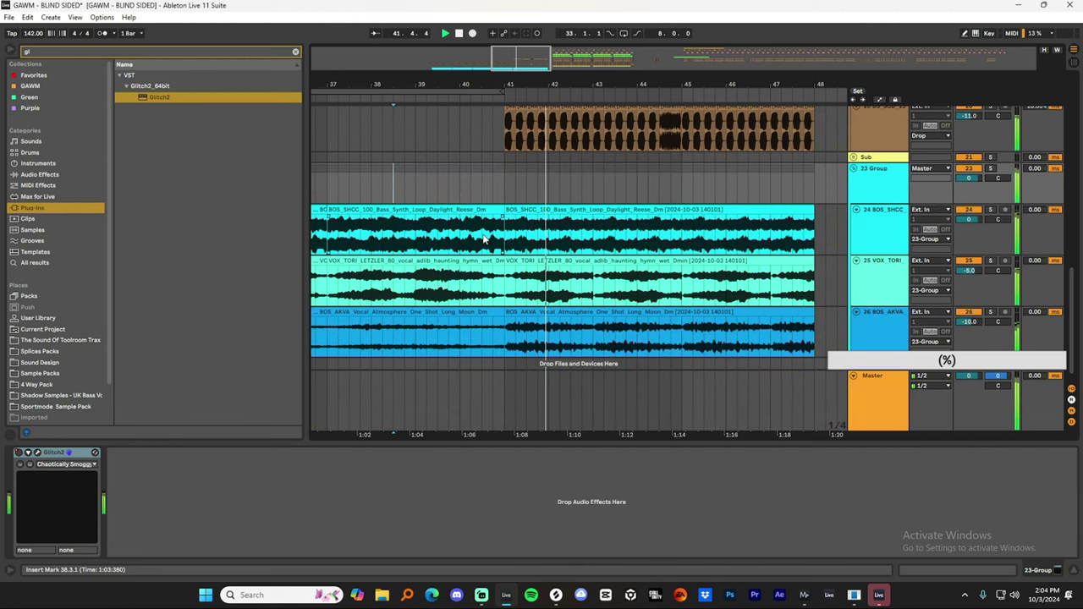
Delete bars 40.3 to 41.1 from the 24 BOS_SHCC, 25 VOX_TORI and 26 BOS_AKVA clips and play from bar 39.
{"action": "key", "text": "a"}
{"action": "key", "text": "a"}
{"action": "left_click_drag", "start_coordinate": [485, 283], "coordinate": [500, 322]}
{"action": "key", "text": "a"}
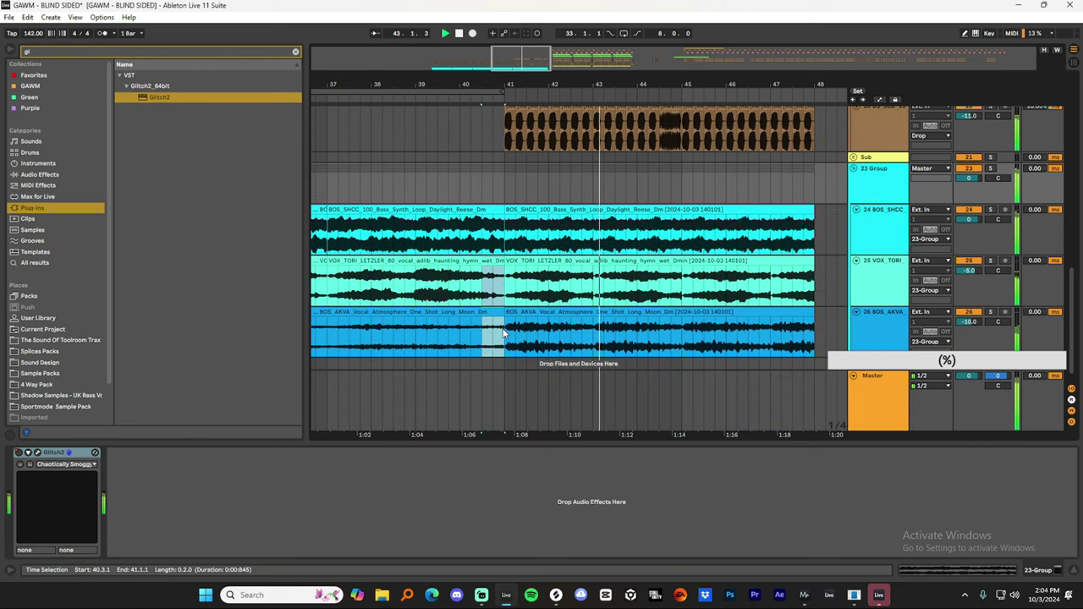
{"action": "key", "text": "Delete"}
{"action": "key", "text": "a"}
{"action": "key", "text": "a"}
{"action": "left_click_drag", "start_coordinate": [485, 242], "coordinate": [500, 243]}
{"action": "key", "text": "Delete"}
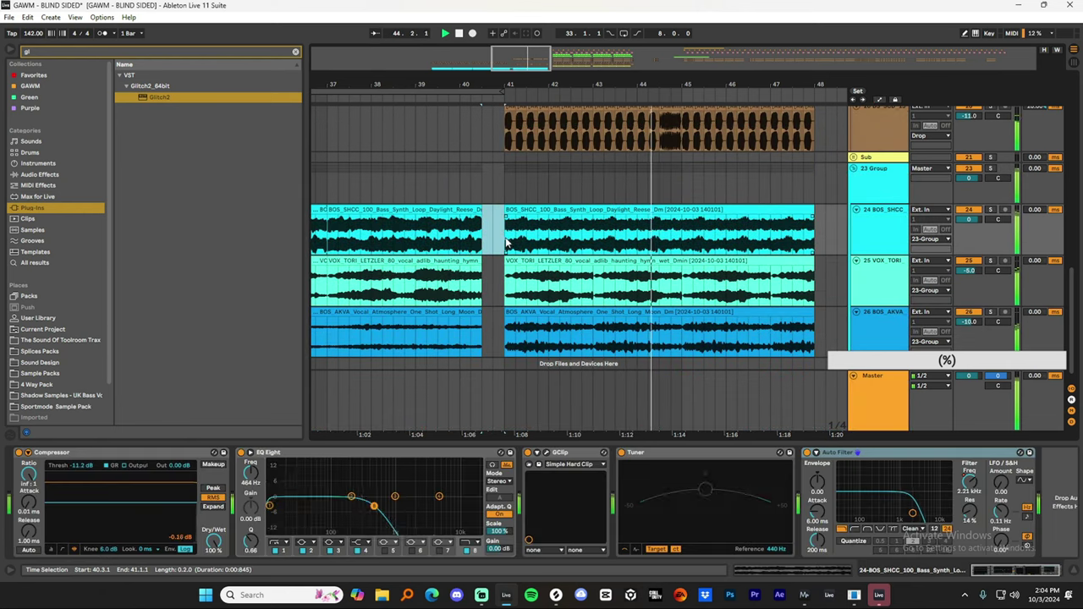
{"action": "left_click", "coordinate": [415, 176]}
{"action": "key", "text": "space"}
{"action": "key", "text": "space"}
Find the Endless Smile 64 plug-in and load it after Glitch2 on the 23 Group track.
{"action": "key", "text": "a"}
{"action": "scroll", "coordinate": [541, 249], "scroll_direction": "up", "scroll_amount": 2}
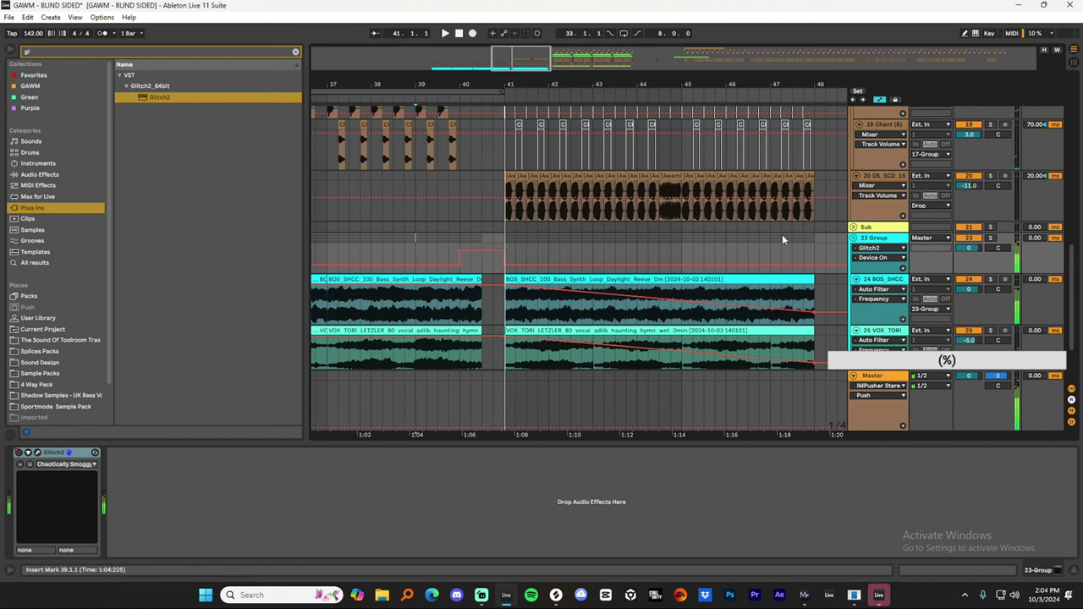
{"action": "left_click", "coordinate": [196, 51]}
{"action": "key", "text": "BackSpace"}
{"action": "key", "text": "BackSpace"}
{"action": "type", "text": "endless"}
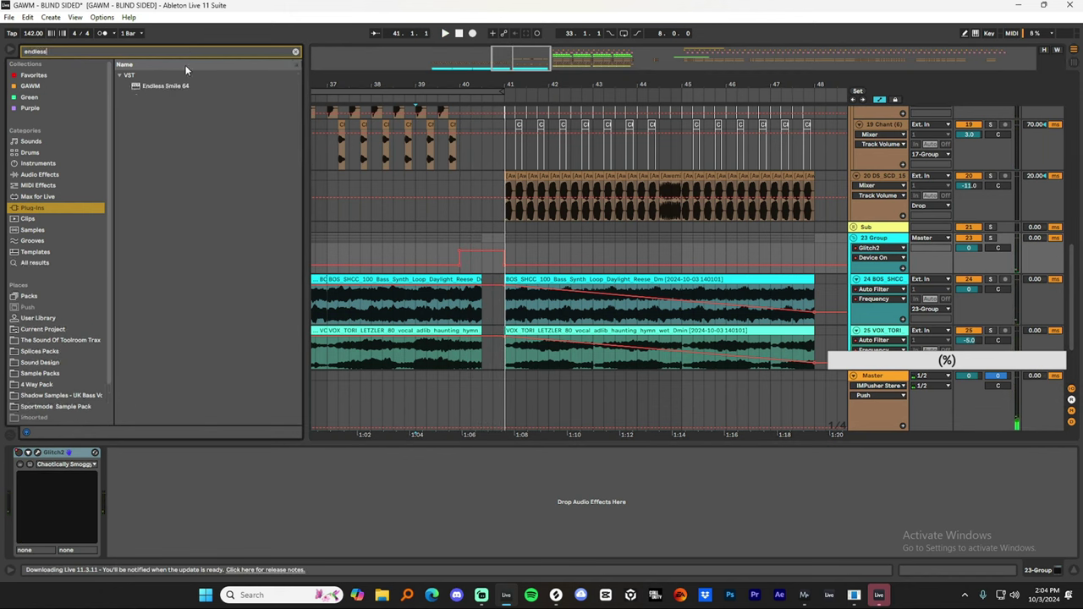
{"action": "left_click", "coordinate": [181, 86]}
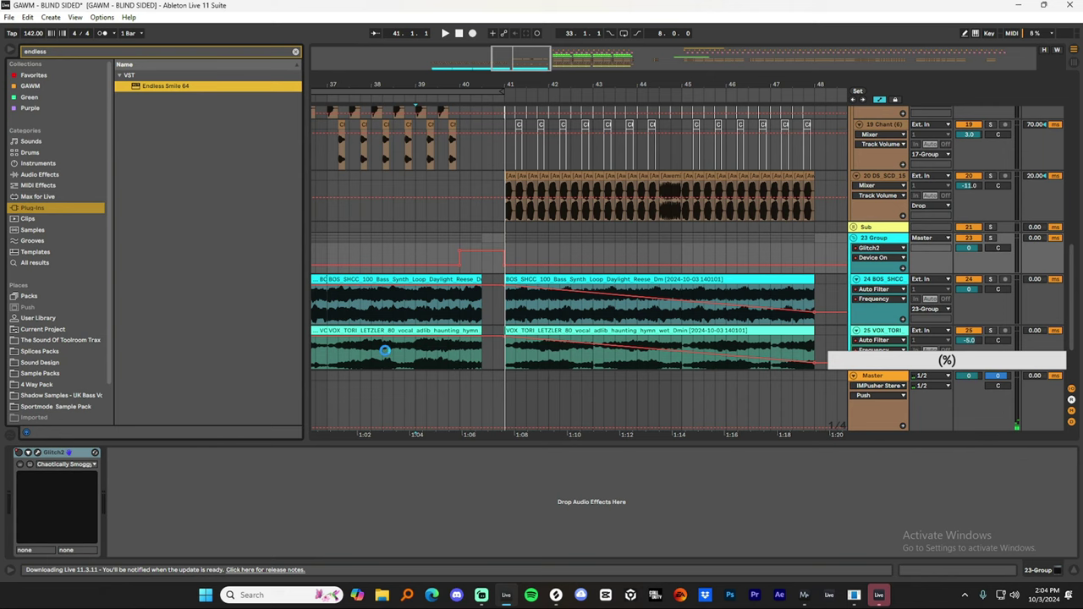
{"action": "left_click", "coordinate": [898, 217]}
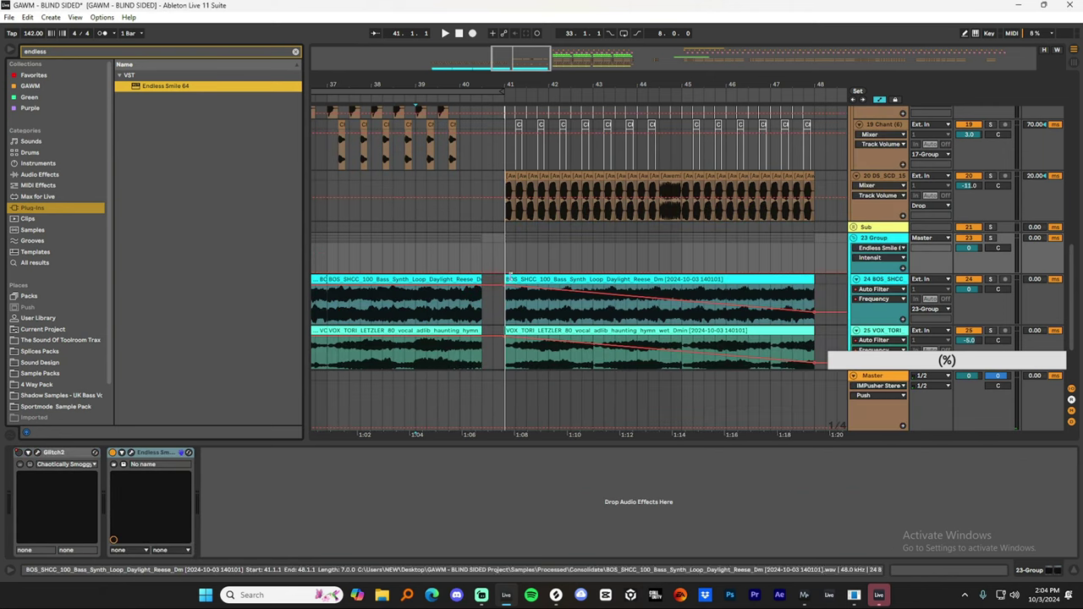
Automate the 23 Group's Endless Smile intensity from bar 40 up to about 0.76 at 40.3 and down to about 0.14 at bar 41.
{"action": "key", "text": "a"}
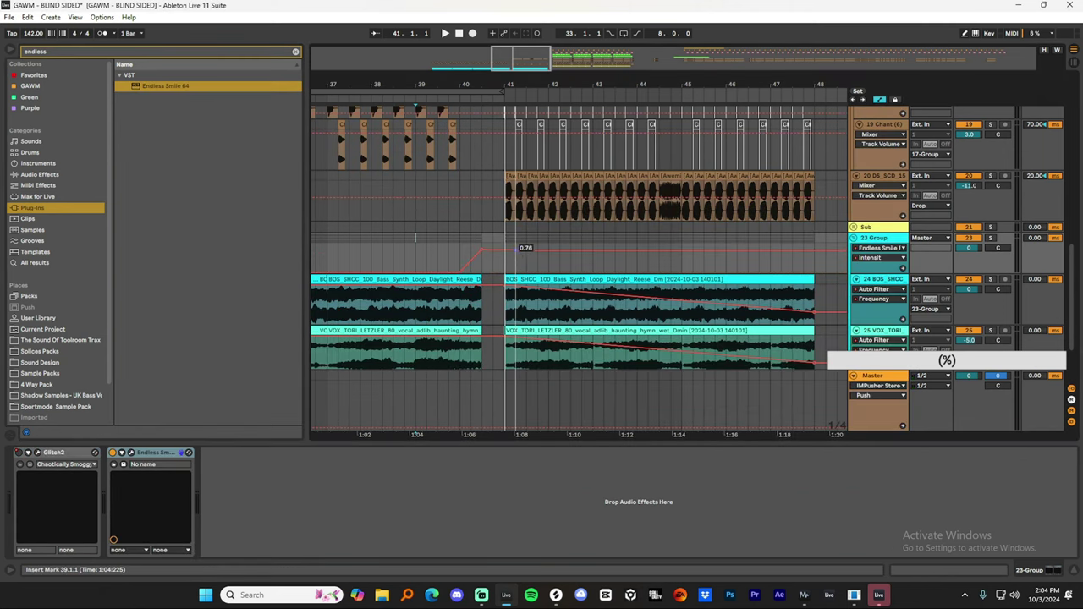
{"action": "left_click", "coordinate": [414, 262]}
{"action": "key", "text": "space"}
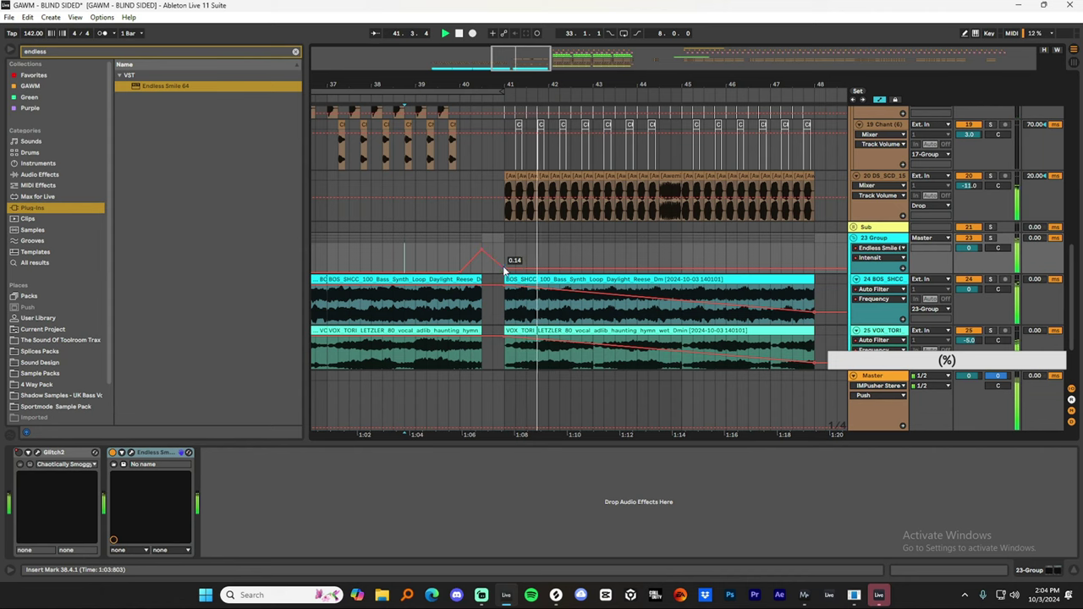
{"action": "left_click_drag", "start_coordinate": [505, 269], "coordinate": [505, 266]}
{"action": "key", "text": "space"}
{"action": "key", "text": "space"}
{"action": "scroll", "coordinate": [491, 231], "scroll_direction": "down", "scroll_amount": 3}
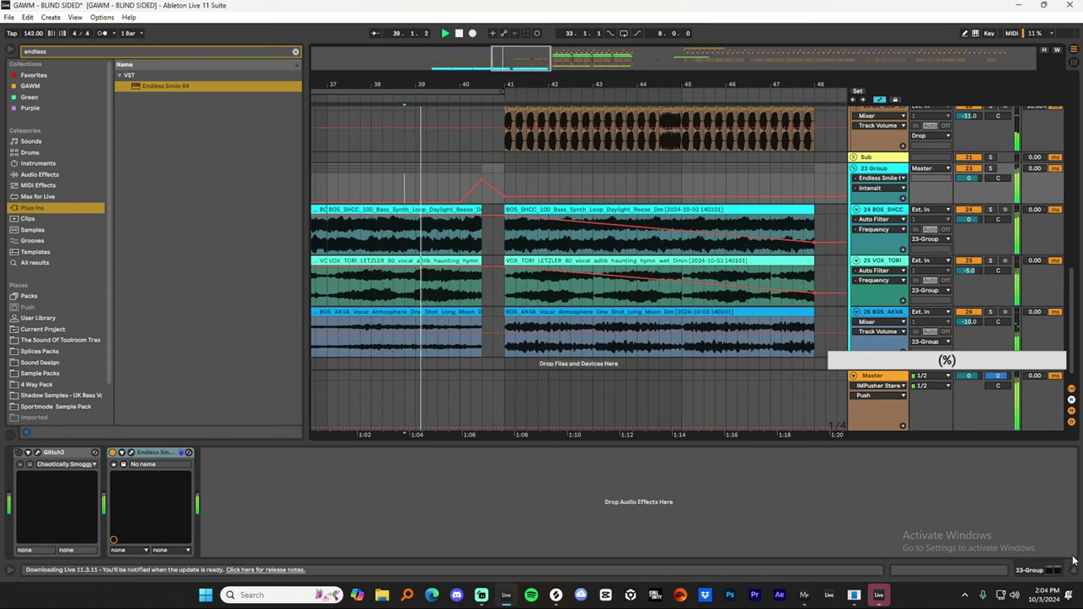
Hide the device view and automation lanes and assign the 23 Group's color to its grouped tracks and clips.
{"action": "left_click", "coordinate": [1073, 571]}
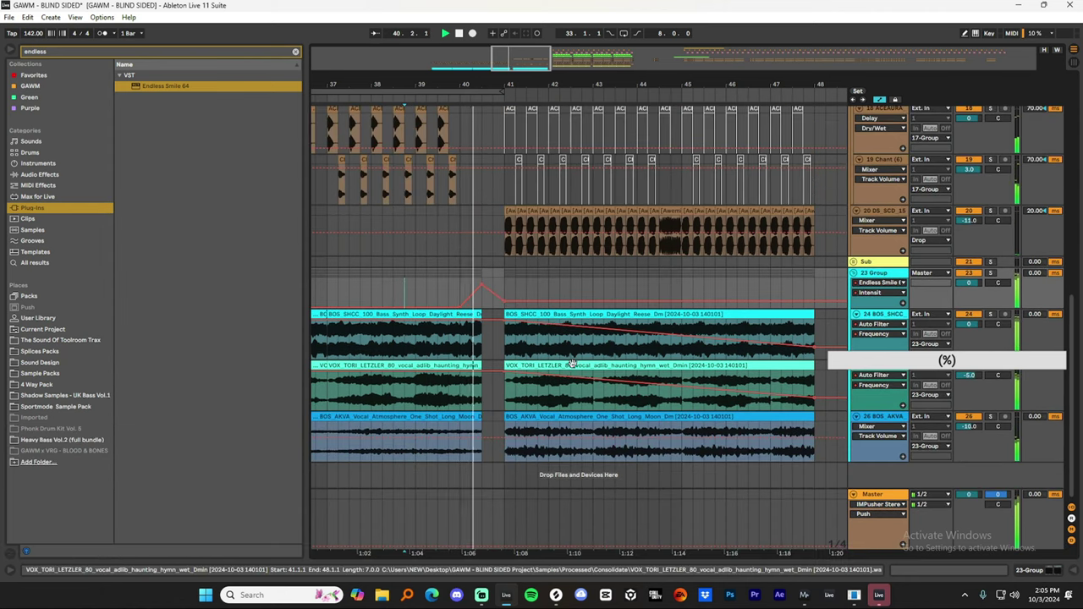
{"action": "key", "text": "a"}
{"action": "key", "text": "a"}
{"action": "key", "text": "a"}
{"action": "scroll", "coordinate": [649, 283], "scroll_direction": "up", "scroll_amount": 1}
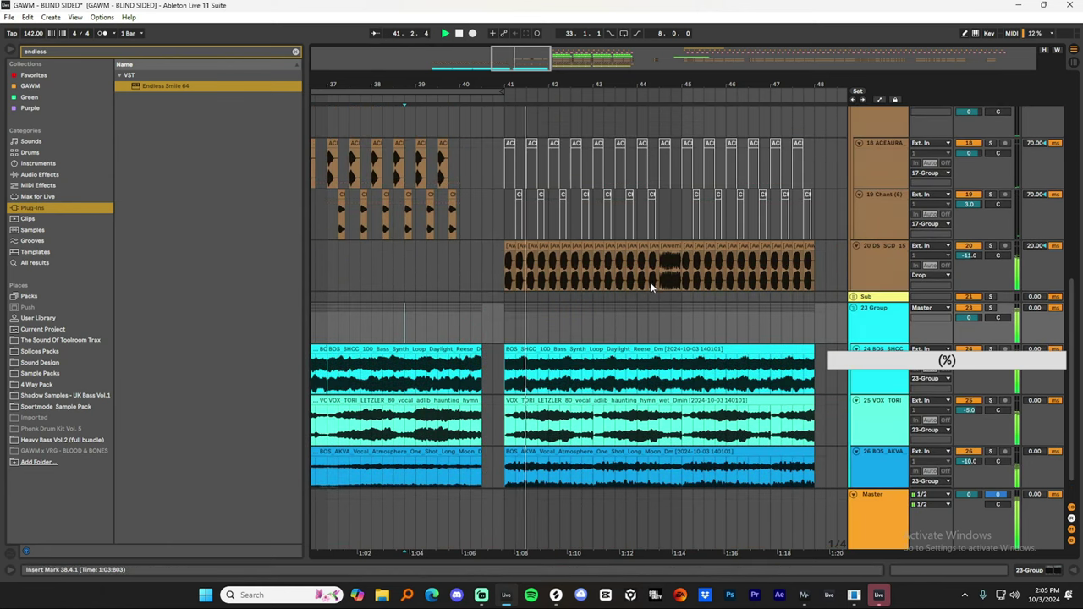
{"action": "scroll", "coordinate": [652, 282], "scroll_direction": "down", "scroll_amount": 1}
{"action": "right_click", "coordinate": [878, 290]}
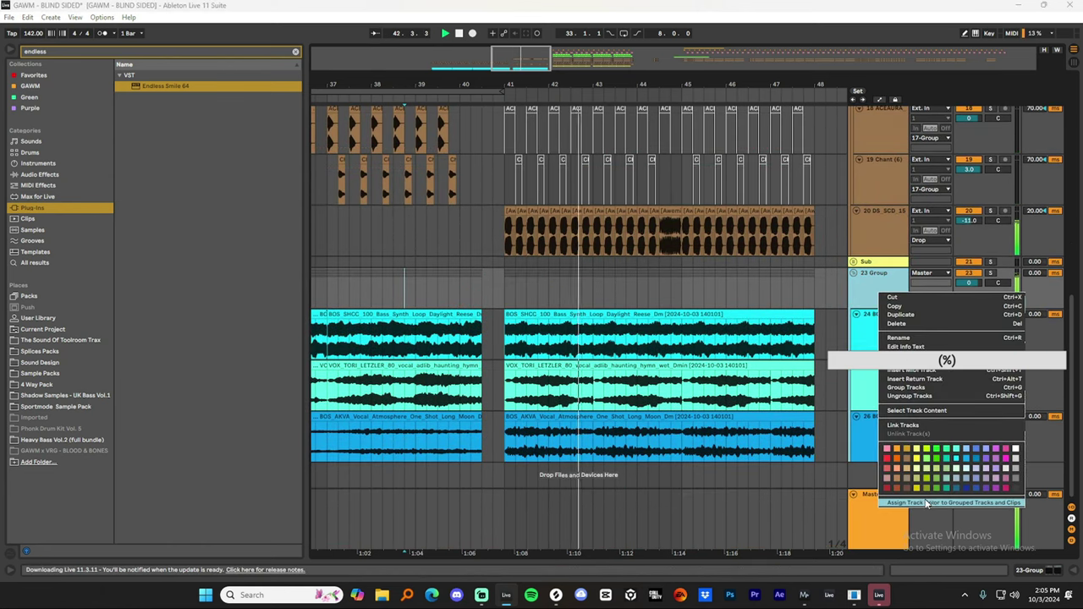
{"action": "left_click", "coordinate": [924, 505]}
Insert an audio track below the 23 Group and audition samples from a library-wide search for "impact".
{"action": "right_click", "coordinate": [897, 475]}
{"action": "left_click", "coordinate": [929, 480]}
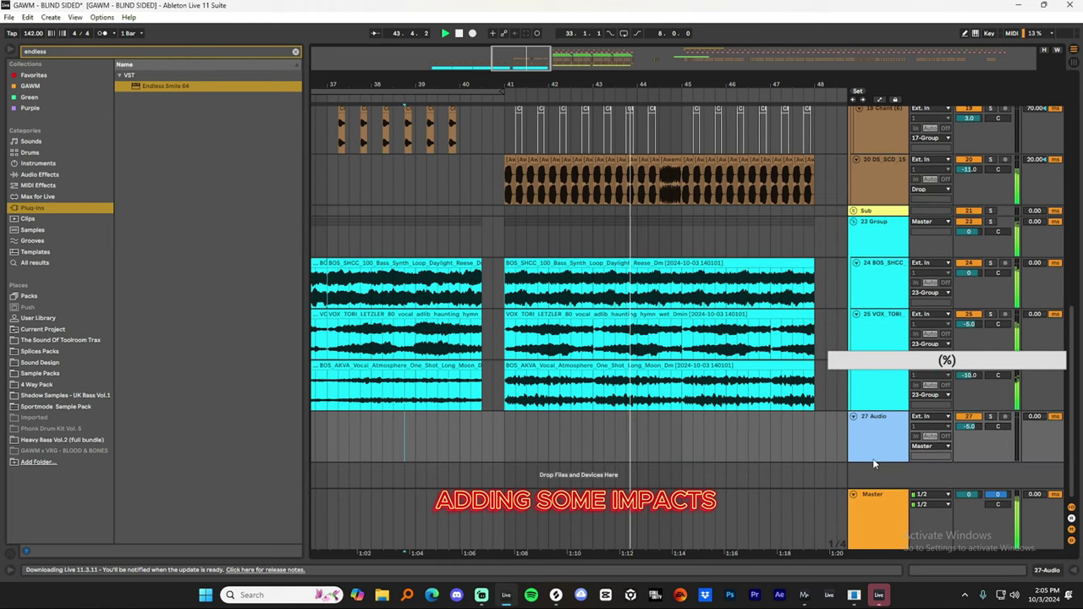
{"action": "left_click", "coordinate": [88, 54]}
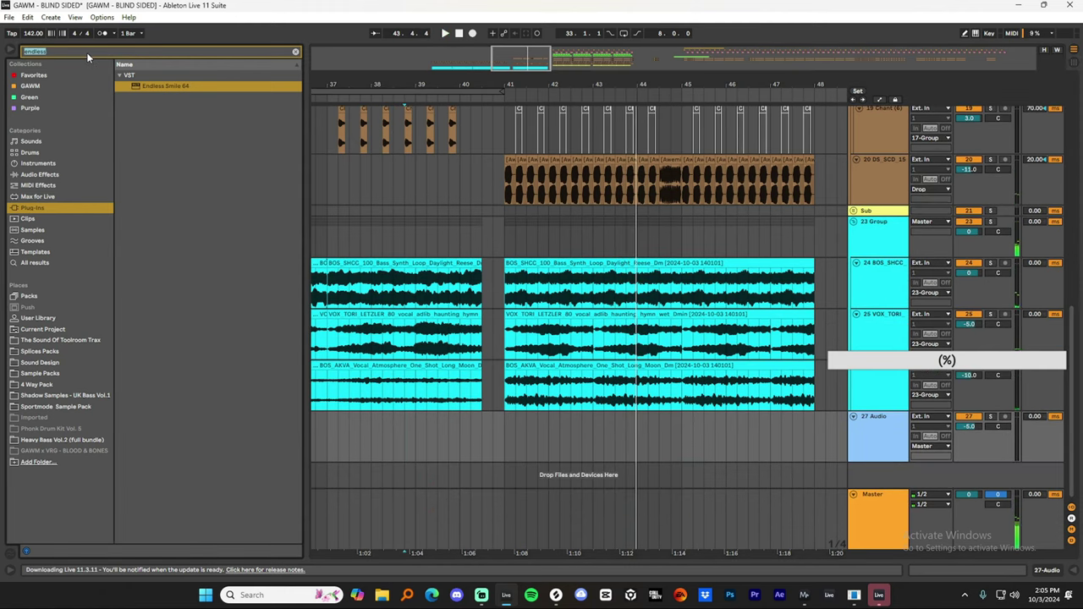
{"action": "type", "text": "impact"}
{"action": "left_click", "coordinate": [35, 264]}
{"action": "left_click", "coordinate": [198, 155]}
{"action": "left_click", "coordinate": [198, 144]}
{"action": "left_click", "coordinate": [200, 99]}
{"action": "left_click", "coordinate": [203, 199]}
{"action": "left_click", "coordinate": [203, 241]}
{"action": "scroll", "coordinate": [203, 241], "scroll_direction": "down", "scroll_amount": 4}
{"action": "left_click", "coordinate": [180, 80]}
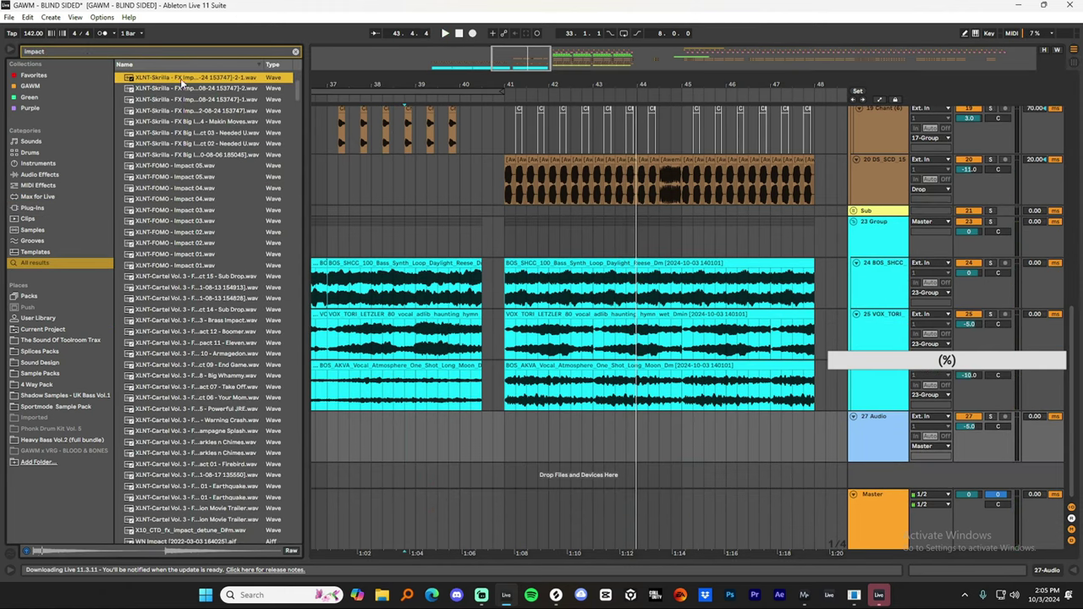
Place the XLNT-Skrilla FX Impact 01 sample from bar 41 to 48 and the XLNT-Cartel FX Impact 14 sample at bar 40.
{"action": "left_click_drag", "start_coordinate": [180, 80], "coordinate": [508, 438]}
{"action": "scroll", "coordinate": [593, 229], "scroll_direction": "down", "scroll_amount": 5}
{"action": "key", "text": "Delete"}
{"action": "left_click_drag", "start_coordinate": [664, 440], "coordinate": [468, 462]}
Audition more impact samples and place Skrilla Big Impact 07 at bar 41 on a new track.
{"action": "left_click", "coordinate": [215, 265]}
{"action": "left_click", "coordinate": [239, 301]}
{"action": "scroll", "coordinate": [240, 301], "scroll_direction": "down", "scroll_amount": 3}
{"action": "left_click", "coordinate": [188, 206]}
{"action": "left_click", "coordinate": [213, 297]}
{"action": "scroll", "coordinate": [212, 313], "scroll_direction": "down", "scroll_amount": 1}
{"action": "left_click", "coordinate": [211, 326]}
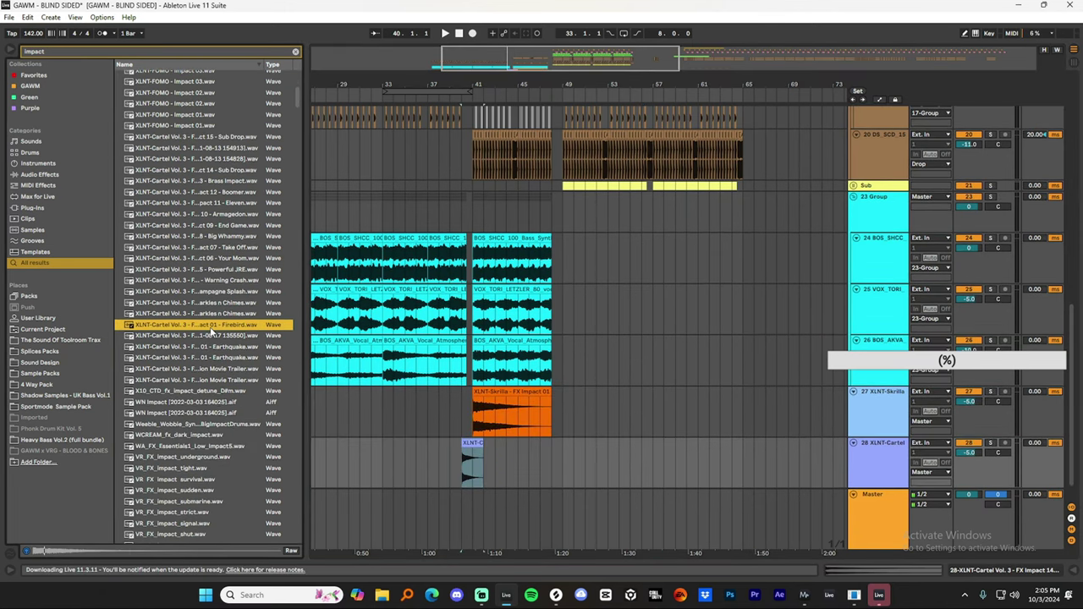
{"action": "scroll", "coordinate": [213, 330], "scroll_direction": "down", "scroll_amount": 5}
{"action": "left_click", "coordinate": [212, 418]}
{"action": "scroll", "coordinate": [203, 423], "scroll_direction": "down", "scroll_amount": 8}
{"action": "left_click", "coordinate": [178, 428]}
{"action": "scroll", "coordinate": [179, 433], "scroll_direction": "down", "scroll_amount": 15}
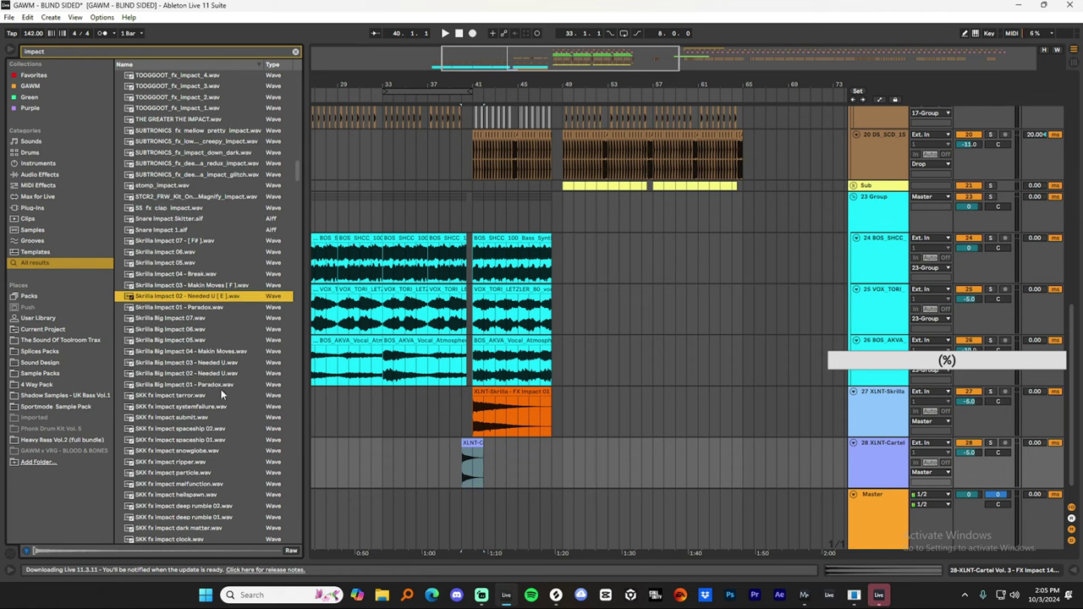
{"action": "left_click_drag", "start_coordinate": [178, 318], "coordinate": [480, 462]}
Play the section and transpose the Skrilla Big Impact 07 clip down 7 semitones.
{"action": "key", "text": "space"}
{"action": "scroll", "coordinate": [846, 183], "scroll_direction": "up", "scroll_amount": 20}
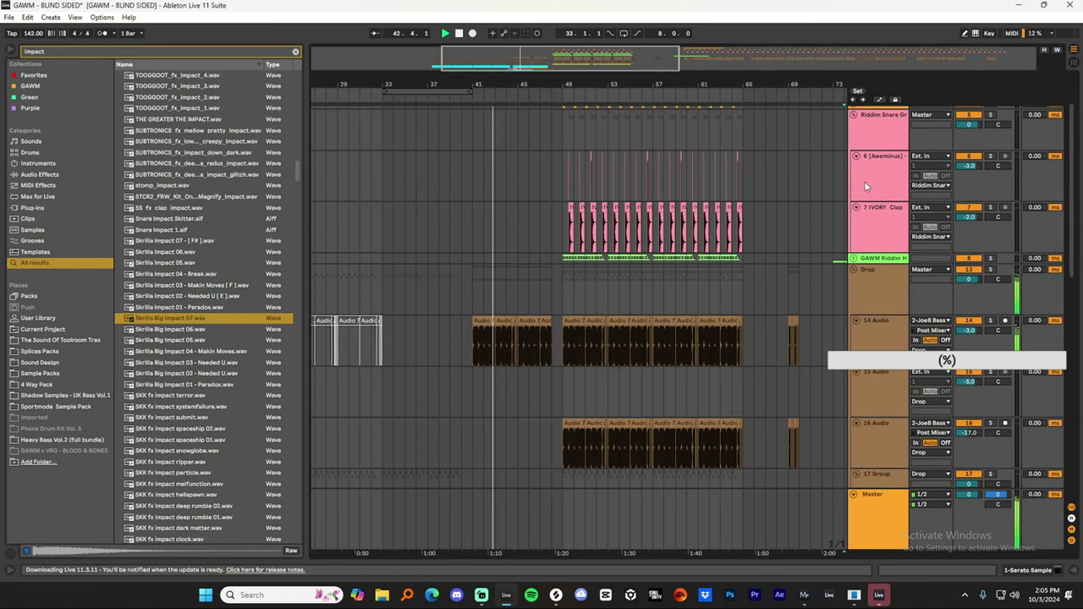
{"action": "double_click", "coordinate": [876, 113]}
{"action": "left_click", "coordinate": [37, 453]}
{"action": "scroll", "coordinate": [817, 127], "scroll_direction": "down", "scroll_amount": 1}
{"action": "scroll", "coordinate": [816, 127], "scroll_direction": "down", "scroll_amount": 20}
{"action": "double_click", "coordinate": [490, 304]}
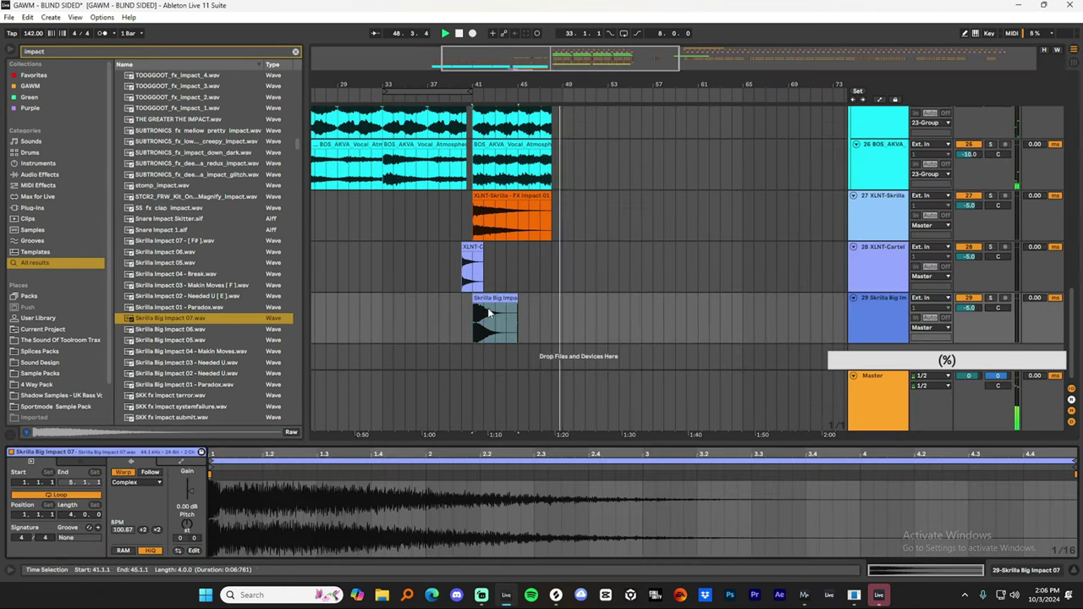
{"action": "left_click_drag", "start_coordinate": [188, 523], "coordinate": [190, 539]}
{"action": "key", "text": "space"}
{"action": "key", "text": "space"}
Reverse the XLNT-Cartel FX Impact 14 clip and move it to span bars 39 to 41, ending on the build-up's start.
{"action": "scroll", "coordinate": [464, 246], "scroll_direction": "up", "scroll_amount": 10}
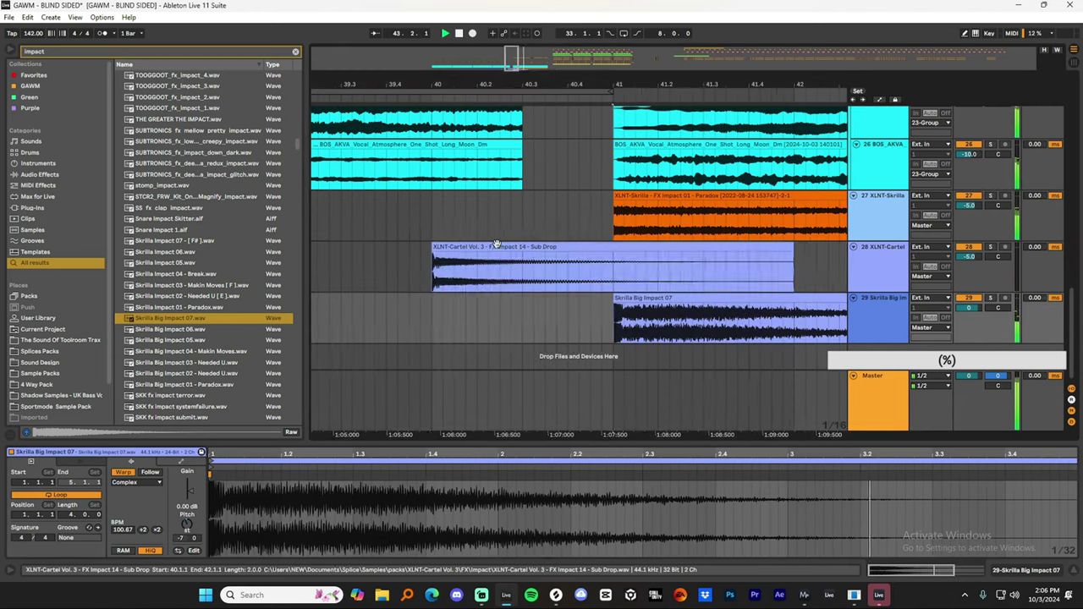
{"action": "left_click", "coordinate": [662, 247]}
{"action": "key", "text": "r"}
{"action": "left_click_drag", "start_coordinate": [662, 247], "coordinate": [481, 274]}
{"action": "scroll", "coordinate": [621, 273], "scroll_direction": "down", "scroll_amount": 4}
{"action": "left_click", "coordinate": [564, 216]}
{"action": "key", "text": "space"}
{"action": "key", "text": "space"}
{"action": "scroll", "coordinate": [513, 259], "scroll_direction": "down", "scroll_amount": 4}
Group the three impact tracks as Fx and assign the group's color to its tracks and clips.
{"action": "left_click", "coordinate": [880, 303], "text": "shift"}
{"action": "key", "text": "ctrl+g"}
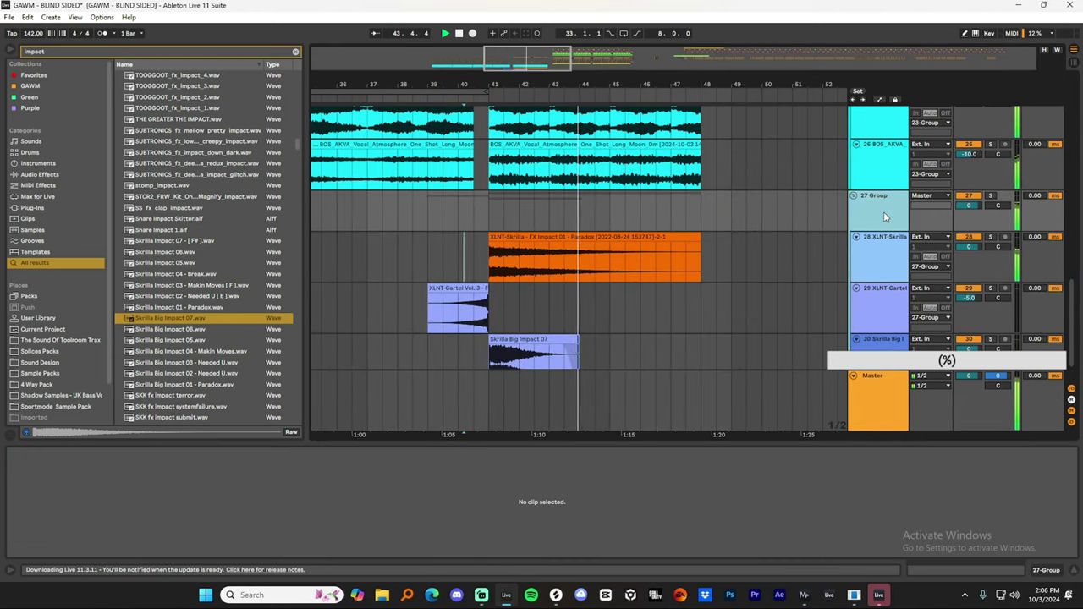
{"action": "right_click", "coordinate": [883, 212]}
{"action": "left_click", "coordinate": [953, 418]}
{"action": "left_click", "coordinate": [1073, 570]}
Insert an audio track below the Fx group and audition samples from a library search for "dubstep snare".
{"action": "left_click", "coordinate": [746, 123]}
{"action": "scroll", "coordinate": [781, 161], "scroll_direction": "up", "scroll_amount": 8}
{"action": "scroll", "coordinate": [781, 161], "scroll_direction": "down", "scroll_amount": 12}
{"action": "left_click", "coordinate": [881, 456]}
{"action": "key", "text": "ctrl+t"}
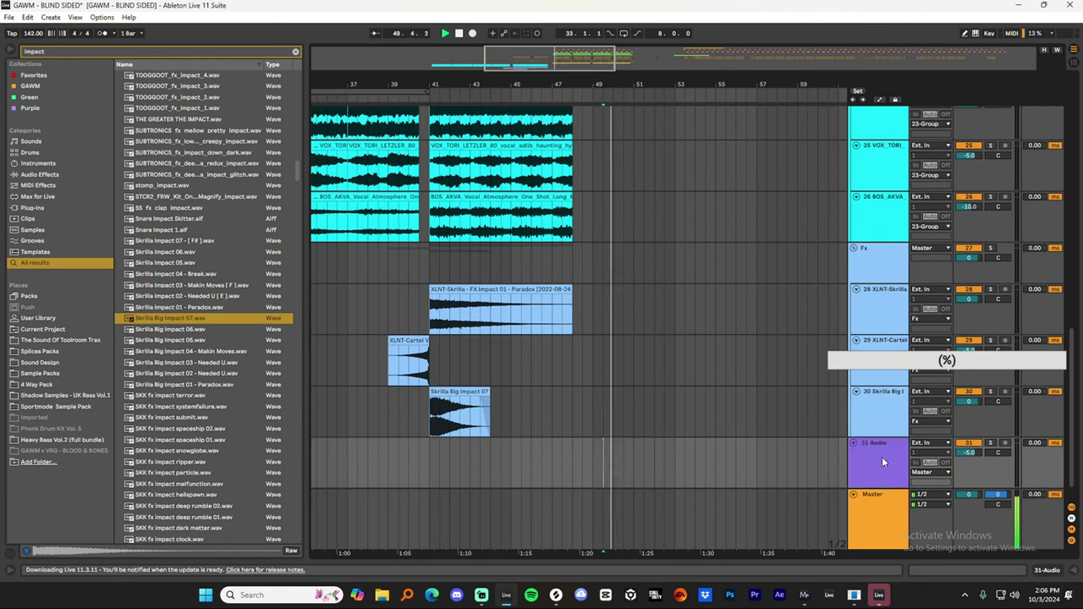
{"action": "key", "text": "space"}
{"action": "left_click", "coordinate": [187, 52]}
{"action": "type", "text": "dubstep snare"}
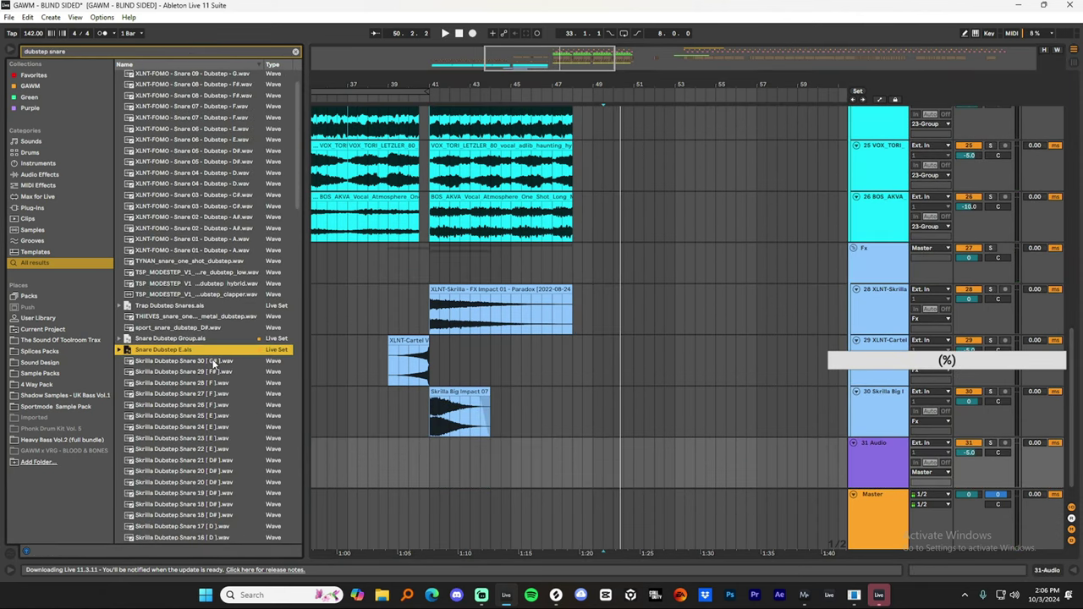
{"action": "left_click", "coordinate": [203, 443]}
{"action": "scroll", "coordinate": [204, 443], "scroll_direction": "down", "scroll_amount": 5}
{"action": "left_click", "coordinate": [180, 401]}
{"action": "left_click", "coordinate": [184, 412]}
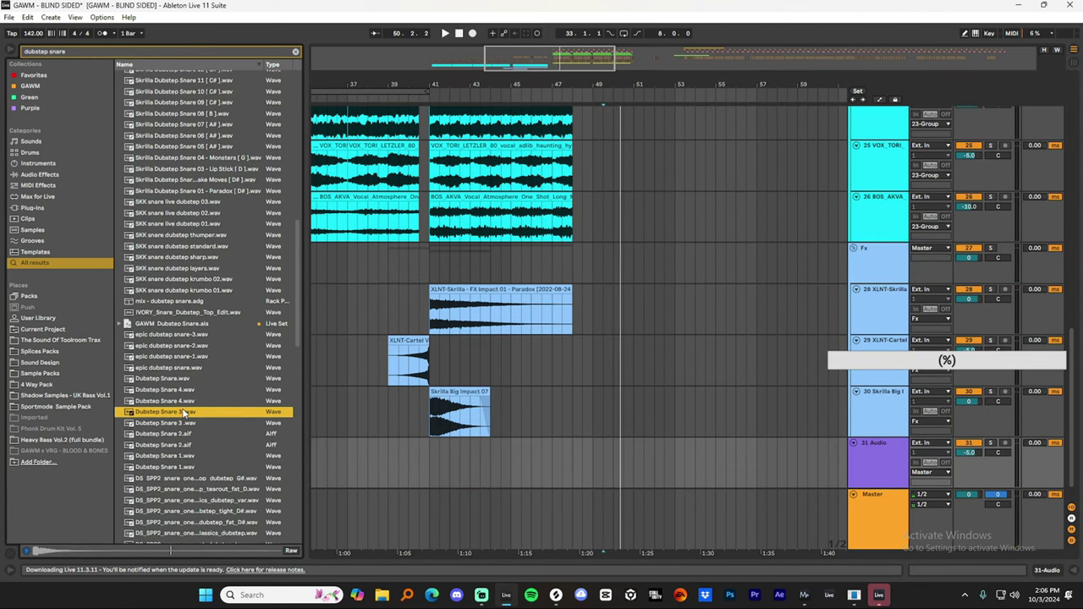
Place Dubstep Snare 3 at bar 41 on the new track and duplicate it up to bar 48.
{"action": "left_click_drag", "start_coordinate": [183, 412], "coordinate": [433, 465]}
{"action": "key", "text": "ctrl+d"}
{"action": "key", "text": "ctrl+d"}
{"action": "key", "text": "ctrl+d"}
{"action": "key", "text": "ctrl+d"}
{"action": "key", "text": "ctrl+d"}
{"action": "key", "text": "ctrl+d"}
{"action": "key", "text": "ctrl+d"}
Insert another audio track and audition more dubstep snare samples, including Clean Dubstep Snare.
{"action": "key", "text": "ctrl+t"}
{"action": "left_click", "coordinate": [210, 442]}
{"action": "left_click", "coordinate": [209, 430]}
{"action": "left_click", "coordinate": [202, 497]}
{"action": "scroll", "coordinate": [201, 491], "scroll_direction": "down", "scroll_amount": 3}
{"action": "left_click", "coordinate": [201, 468]}
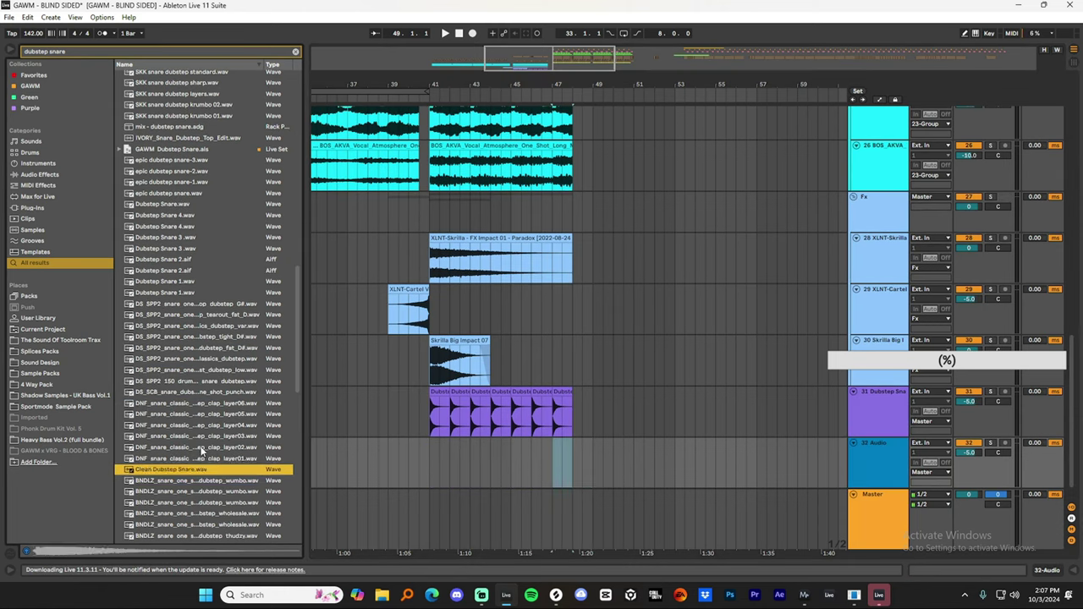
{"action": "scroll", "coordinate": [201, 452], "scroll_direction": "down", "scroll_amount": 4}
{"action": "left_click", "coordinate": [204, 418]}
{"action": "scroll", "coordinate": [205, 438], "scroll_direction": "down", "scroll_amount": 8}
{"action": "left_click", "coordinate": [174, 248]}
{"action": "left_click", "coordinate": [154, 436]}
Search the library for "snare", place an XLNT-Tech House Clap Snare at bar 41 and duplicate it up to bar 48.
{"action": "left_click", "coordinate": [44, 52]}
{"action": "type", "text": "snare"}
{"action": "scroll", "coordinate": [193, 254], "scroll_direction": "down", "scroll_amount": 6}
{"action": "left_click", "coordinate": [194, 238]}
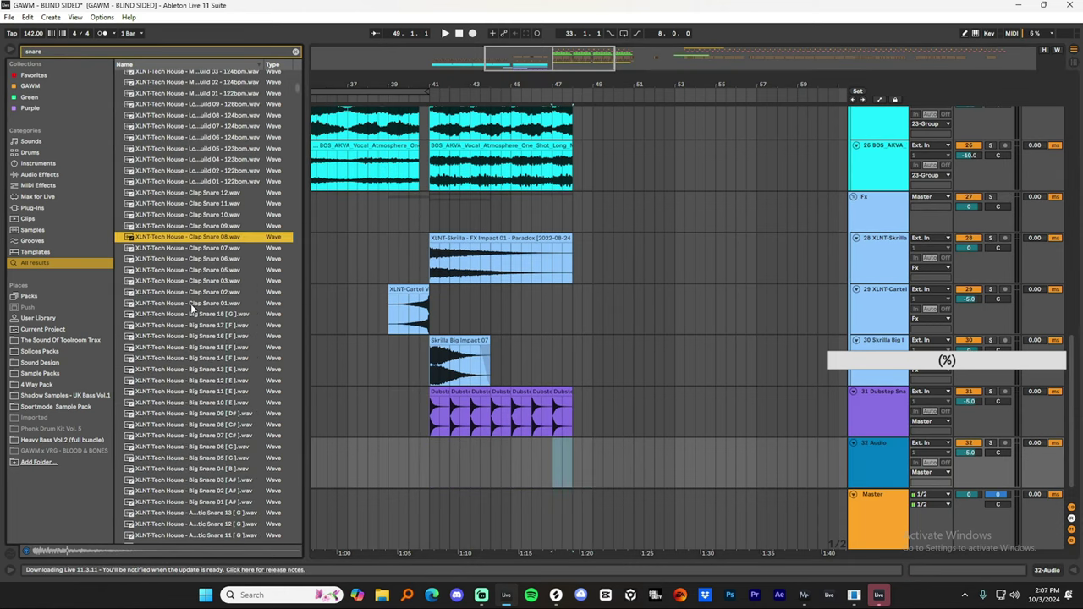
{"action": "scroll", "coordinate": [193, 310], "scroll_direction": "down", "scroll_amount": 3}
{"action": "left_click", "coordinate": [191, 141]}
{"action": "left_click_drag", "start_coordinate": [191, 131], "coordinate": [433, 465]}
{"action": "key", "text": "ctrl+d"}
{"action": "key", "text": "ctrl+d"}
{"action": "key", "text": "ctrl+d"}
{"action": "key", "text": "ctrl+d"}
Insert a third snare audio track and audition the XLNT Tech House, Skrilla, FOMO and Cartel snare samples.
{"action": "key", "text": "ctrl+t"}
{"action": "left_click", "coordinate": [211, 341]}
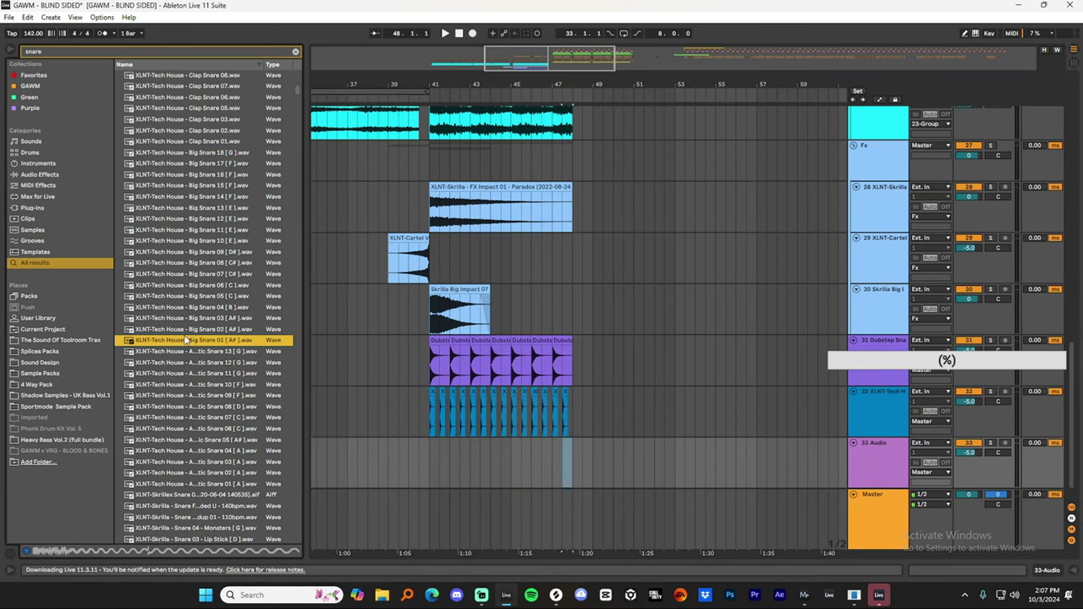
{"action": "scroll", "coordinate": [212, 341], "scroll_direction": "down", "scroll_amount": 2}
{"action": "left_click", "coordinate": [218, 389]}
{"action": "scroll", "coordinate": [218, 353], "scroll_direction": "down", "scroll_amount": 3}
{"action": "left_click", "coordinate": [211, 361]}
{"action": "left_click", "coordinate": [205, 355]}
{"action": "key", "text": "Down"}
{"action": "key", "text": "Down"}
{"action": "key", "text": "Down"}
{"action": "key", "text": "Down"}
{"action": "key", "text": "Down"}
{"action": "scroll", "coordinate": [208, 355], "scroll_direction": "down", "scroll_amount": 3}
{"action": "key", "text": "Down"}
{"action": "key", "text": "Down"}
{"action": "key", "text": "Down"}
{"action": "key", "text": "Down"}
{"action": "key", "text": "Down"}
{"action": "key", "text": "Down"}
{"action": "key", "text": "Down"}
{"action": "key", "text": "Down"}
{"action": "key", "text": "Down"}
{"action": "key", "text": "Down"}
{"action": "key", "text": "Down"}
{"action": "key", "text": "Down"}
{"action": "key", "text": "Down"}
{"action": "key", "text": "Down"}
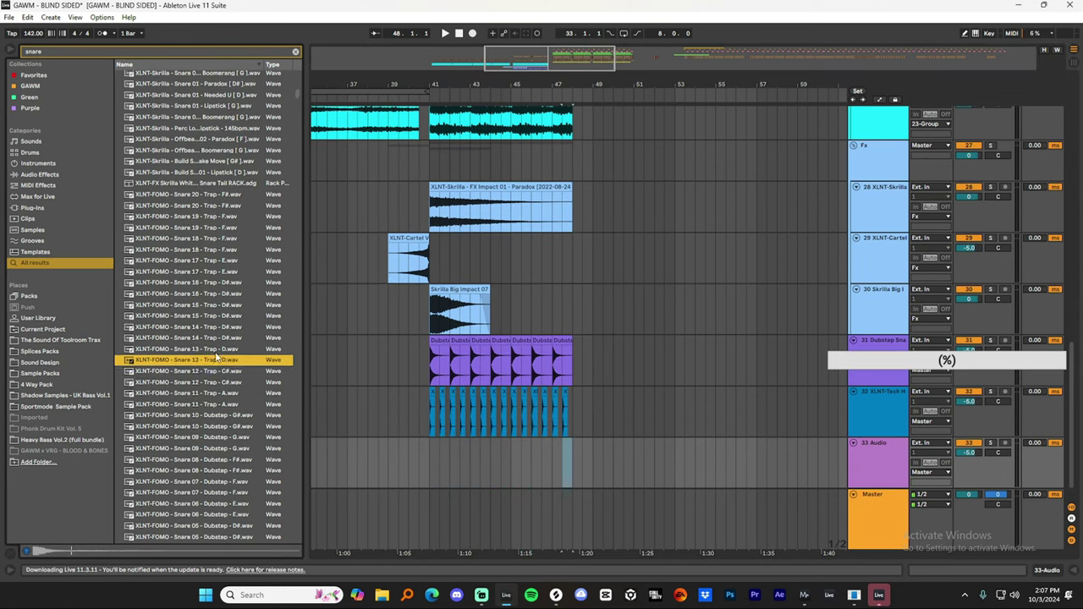
{"action": "scroll", "coordinate": [223, 347], "scroll_direction": "down", "scroll_amount": 2}
{"action": "key", "text": "Down"}
{"action": "key", "text": "Down"}
{"action": "key", "text": "Down"}
{"action": "key", "text": "Down"}
{"action": "key", "text": "Down"}
{"action": "key", "text": "Down"}
{"action": "key", "text": "Down"}
{"action": "scroll", "coordinate": [232, 318], "scroll_direction": "down", "scroll_amount": 2}
{"action": "key", "text": "Down"}
{"action": "key", "text": "Down"}
{"action": "key", "text": "Down"}
{"action": "key", "text": "Down"}
{"action": "scroll", "coordinate": [242, 304], "scroll_direction": "down", "scroll_amount": 4}
{"action": "key", "text": "Down"}
{"action": "key", "text": "Down"}
{"action": "key", "text": "Down"}
{"action": "key", "text": "Down"}
{"action": "key", "text": "Down"}
{"action": "left_click", "coordinate": [231, 468]}
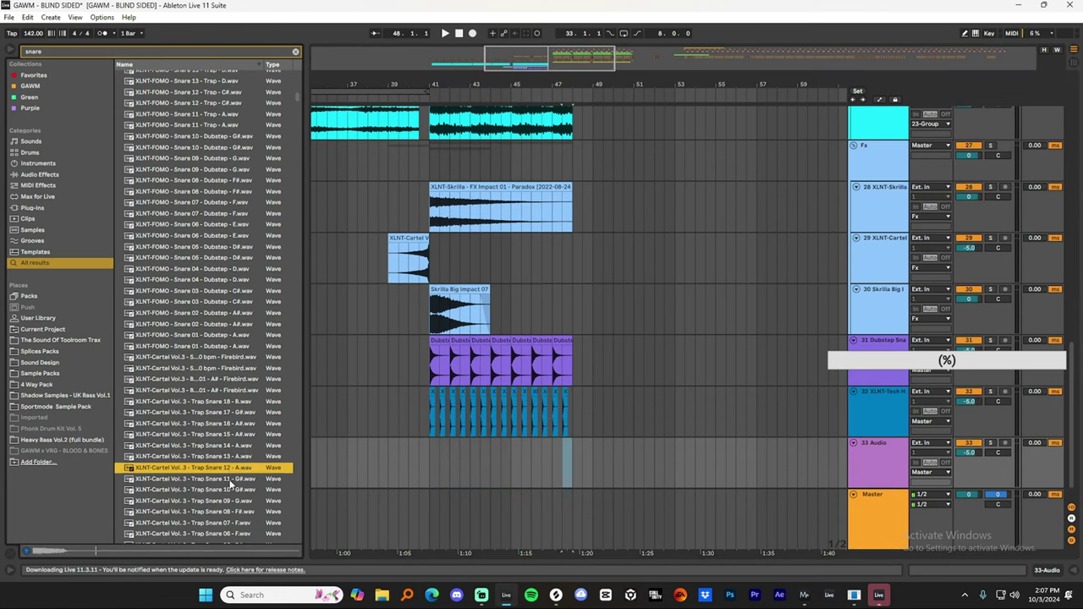
{"action": "left_click", "coordinate": [230, 479]}
Place XLNT-Cartel Trap Snare 12 at bar 41, repeating every half beat to bar 48, and double the density of the other two snare patterns.
{"action": "left_click_drag", "start_coordinate": [242, 466], "coordinate": [431, 461]}
{"action": "left_click_drag", "start_coordinate": [430, 79], "coordinate": [431, 111]}
{"action": "left_click_drag", "start_coordinate": [431, 117], "coordinate": [412, 443]}
{"action": "key", "text": "ctrl+d"}
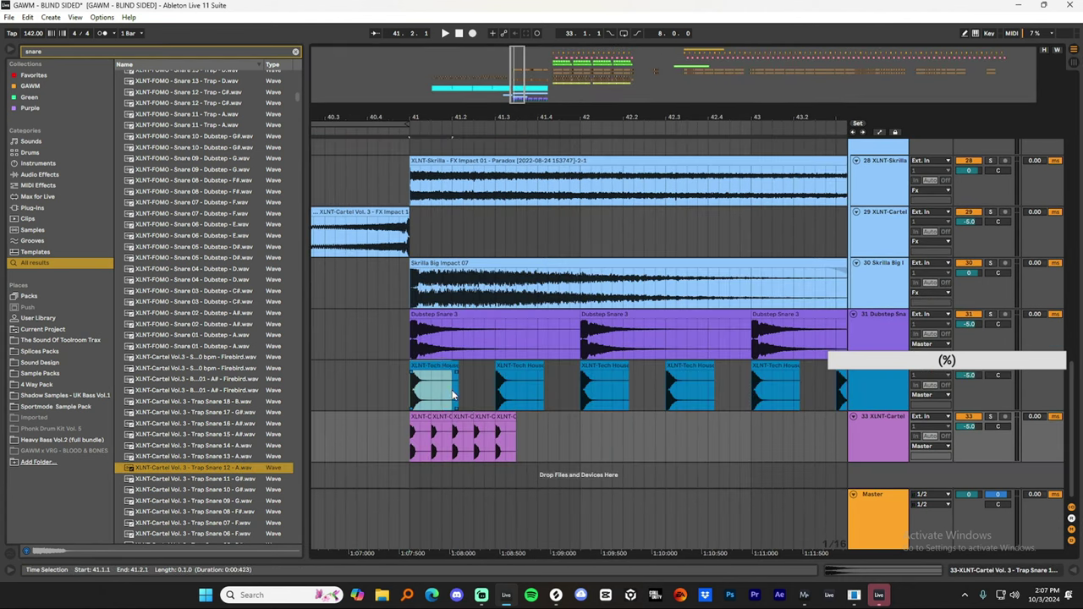
{"action": "key", "text": "ctrl+d"}
{"action": "key", "text": "minus"}
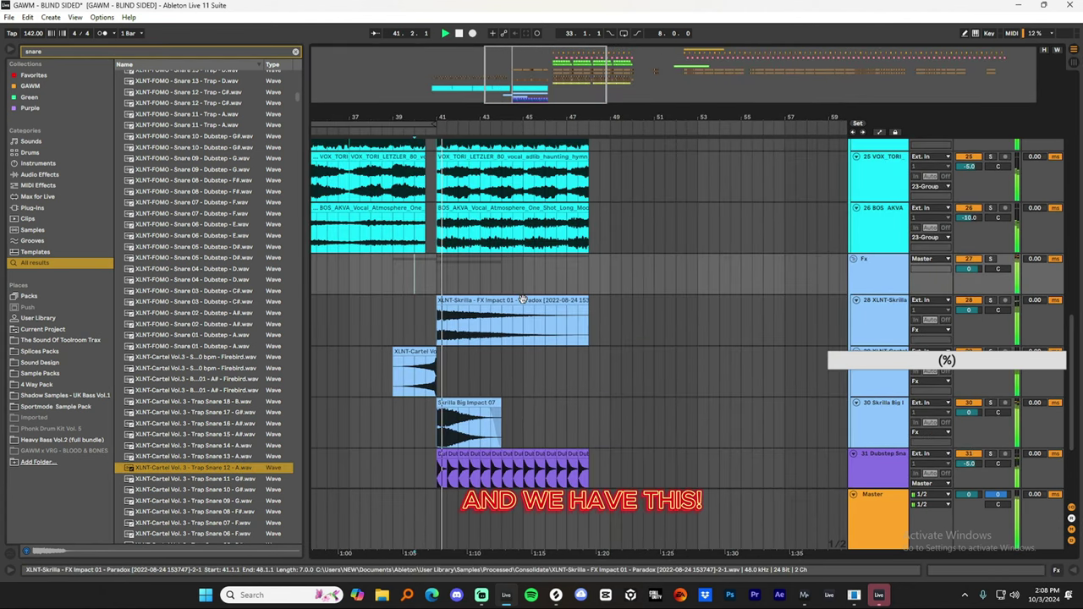
Search the library for "filter" and add an Auto Filter to the XLNT-Cartel Trap Snare track.
{"action": "scroll", "coordinate": [584, 281], "scroll_direction": "down", "scroll_amount": 2}
{"action": "left_click", "coordinate": [973, 450]}
{"action": "left_click", "coordinate": [1003, 570]}
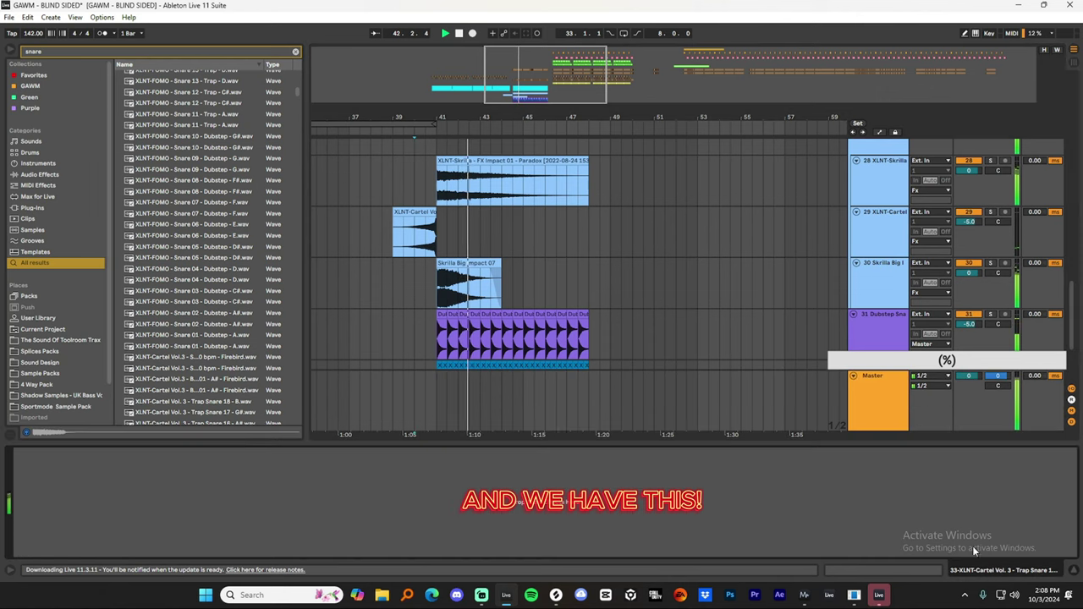
{"action": "left_click", "coordinate": [120, 52]}
{"action": "type", "text": "filter"}
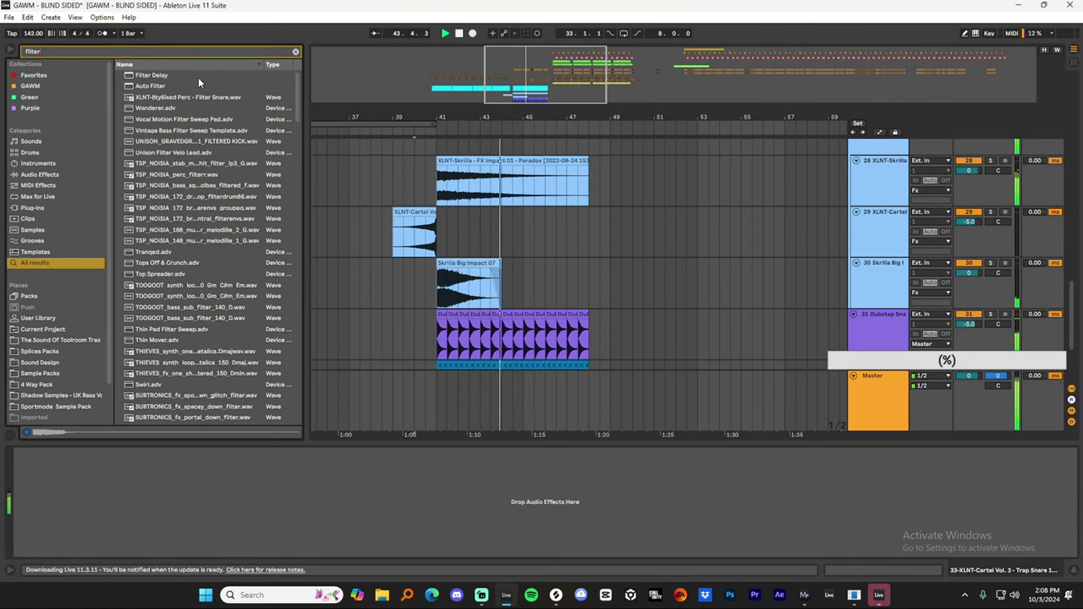
{"action": "double_click", "coordinate": [207, 87]}
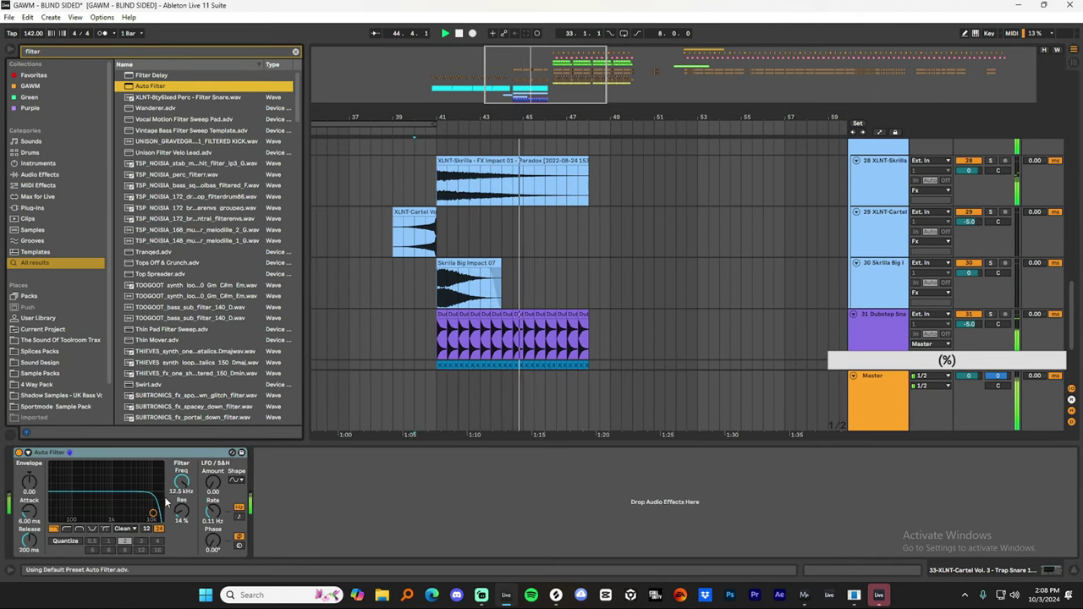
Automate the Auto Filter frequency on the trap snare track to rise from bar 41 to bar 48.
{"action": "right_click", "coordinate": [181, 484]}
{"action": "left_click", "coordinate": [212, 495]}
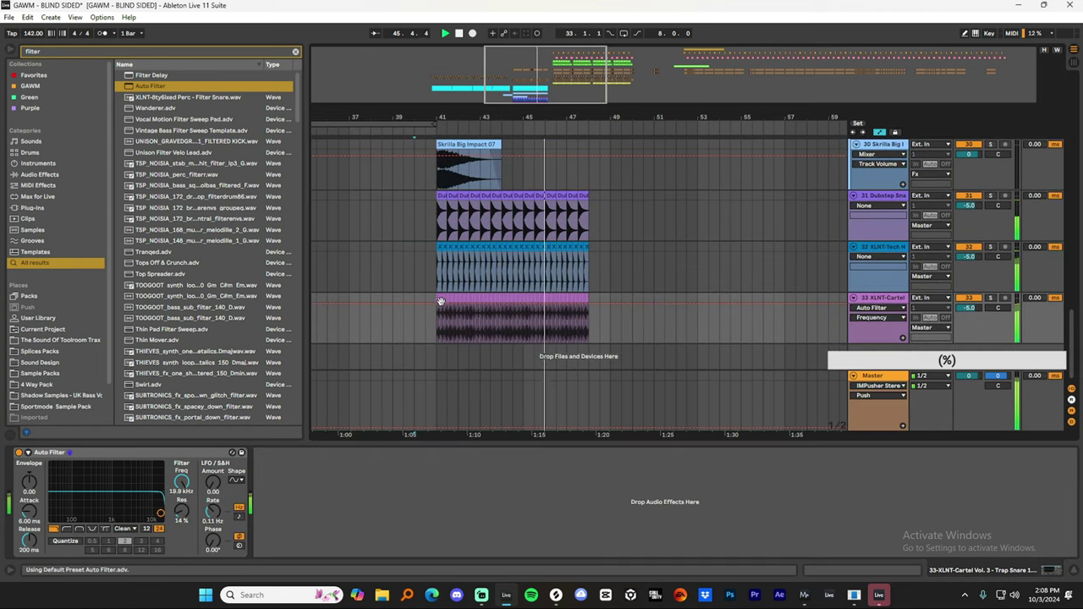
{"action": "left_click_drag", "start_coordinate": [435, 307], "coordinate": [589, 303]}
{"action": "key", "text": "a"}
{"action": "key", "text": "a"}
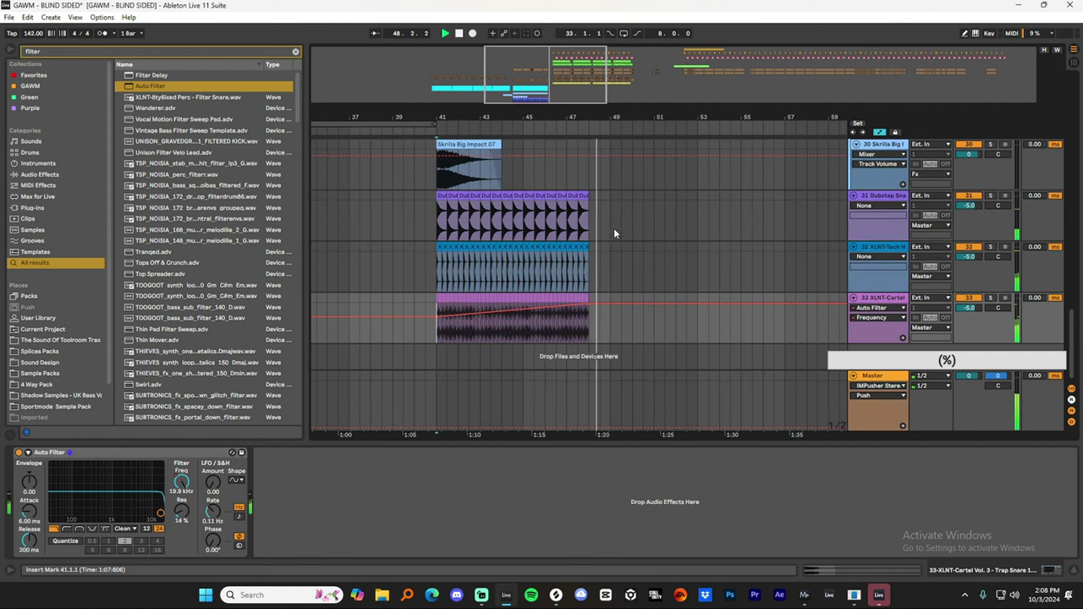
{"action": "key", "text": "a"}
Copy the reversed XLNT-Cartel impact to bars 47 to 49 and place its last bar, reversed, at bar 48 on a new track below.
{"action": "scroll", "coordinate": [626, 239], "scroll_direction": "up", "scroll_amount": 2}
{"action": "left_click_drag", "start_coordinate": [420, 198], "coordinate": [563, 227]}
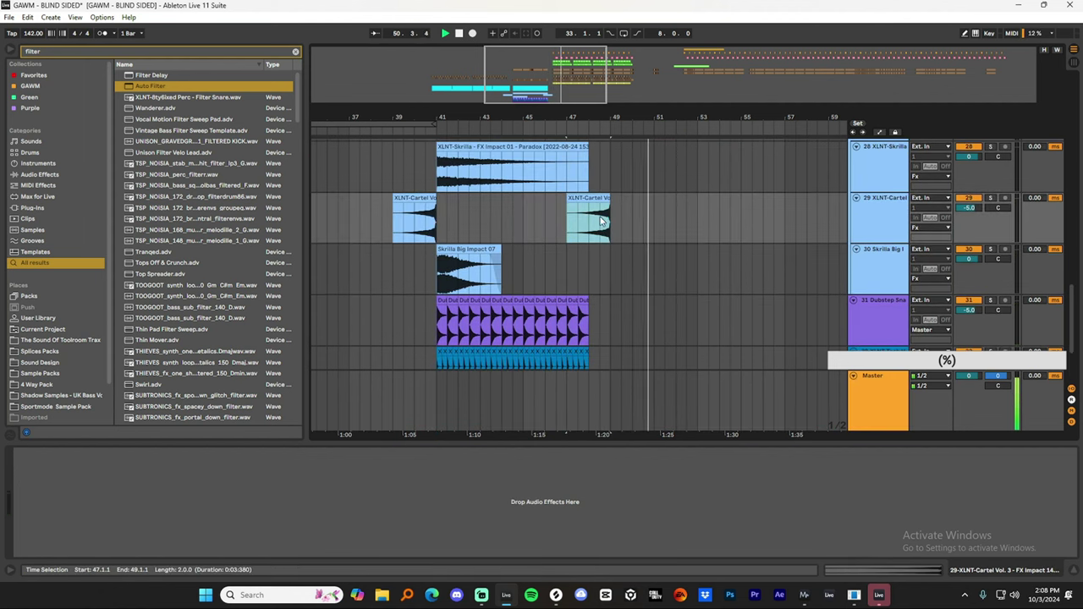
{"action": "left_click", "coordinate": [879, 220]}
{"action": "key", "text": "ctrl+t"}
{"action": "left_click_drag", "start_coordinate": [610, 225], "coordinate": [591, 227]}
{"action": "key", "text": "ctrl+c"}
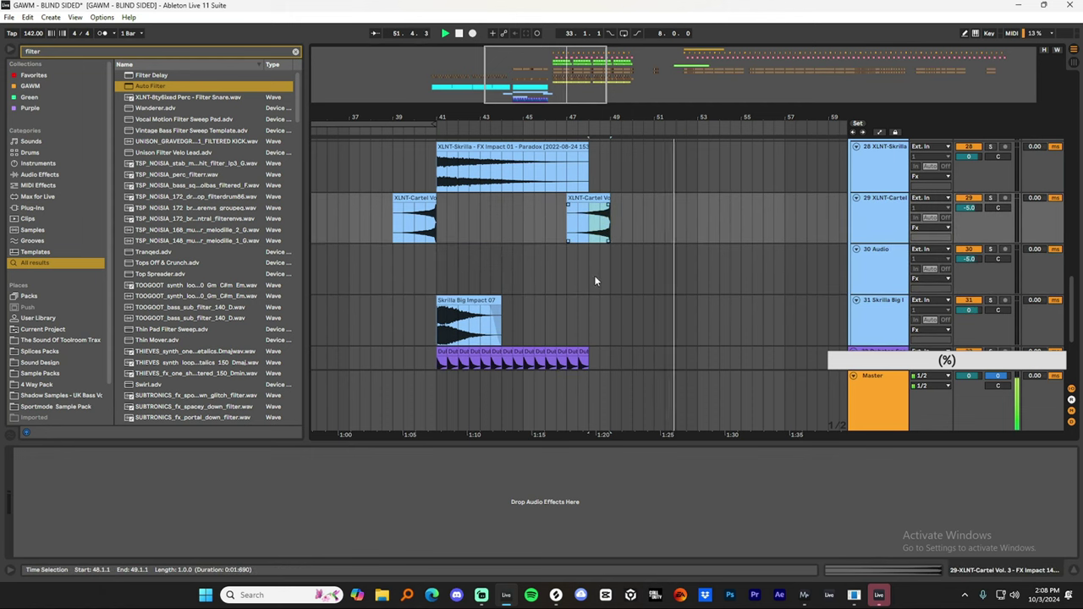
{"action": "left_click", "coordinate": [594, 275]}
{"action": "key", "text": "ctrl+v"}
{"action": "double_click", "coordinate": [599, 250]}
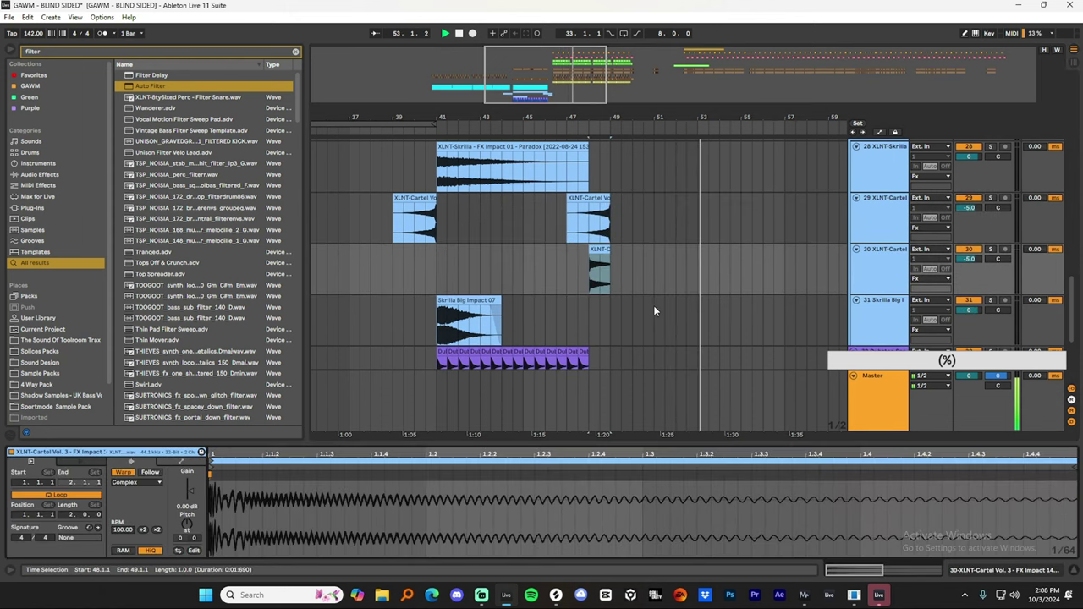
Set both XLNT-Cartel impact tracks to 0 dB and delete the copied riser's first half bar, from 47.1.1 to 47.3.1.
{"action": "left_click", "coordinate": [579, 269]}
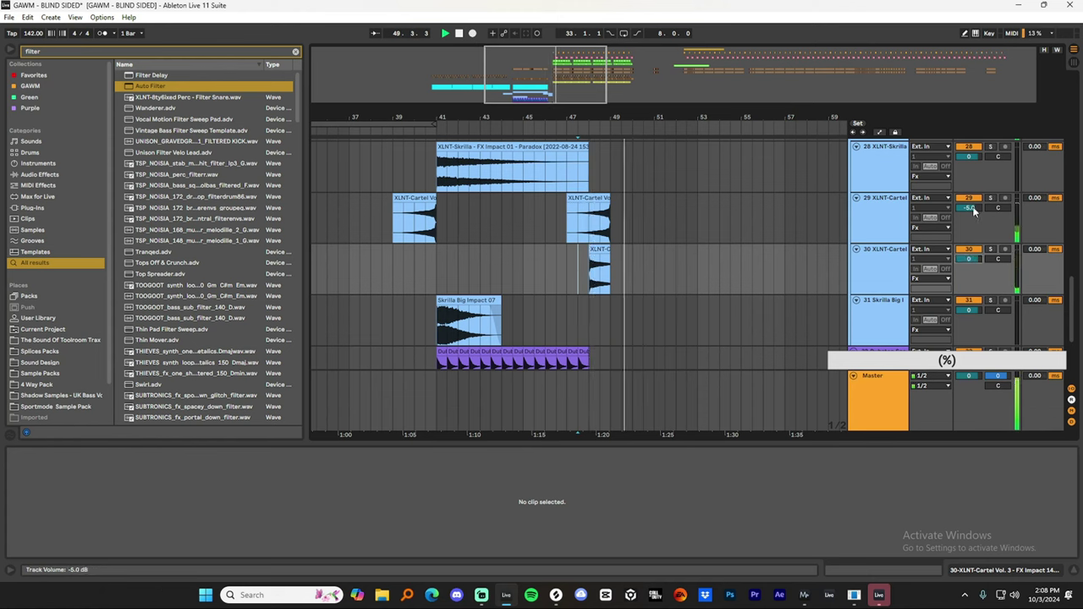
{"action": "left_click", "coordinate": [582, 216]}
{"action": "left_click_drag", "start_coordinate": [581, 217], "coordinate": [564, 219]}
{"action": "key", "text": "Delete"}
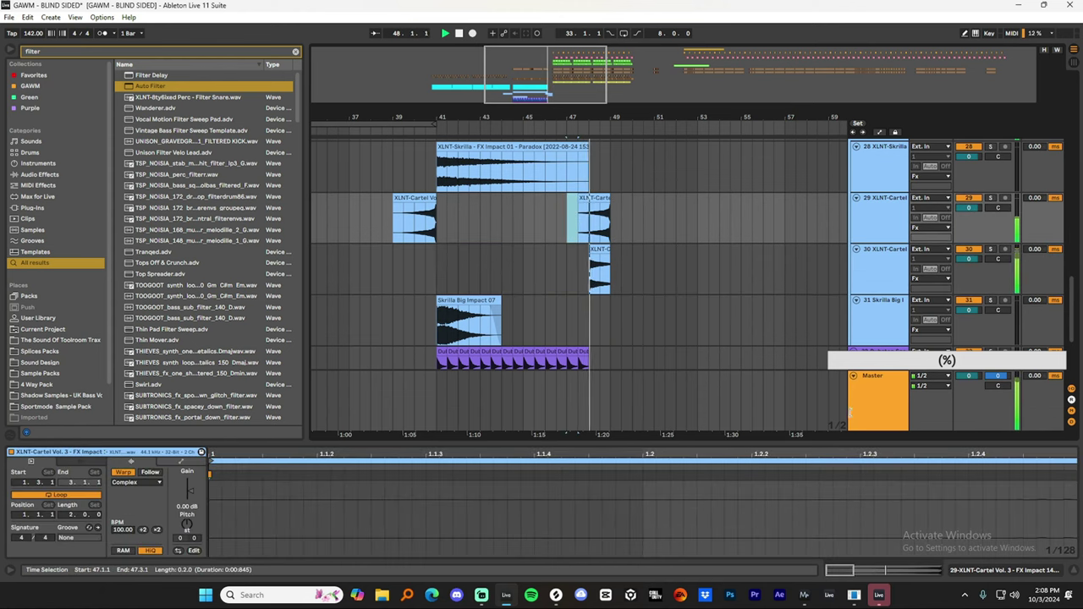
{"action": "left_click", "coordinate": [1076, 573]}
Group the three snare tracks and give their tracks and clips one shared purple color.
{"action": "scroll", "coordinate": [691, 260], "scroll_direction": "up", "scroll_amount": 4}
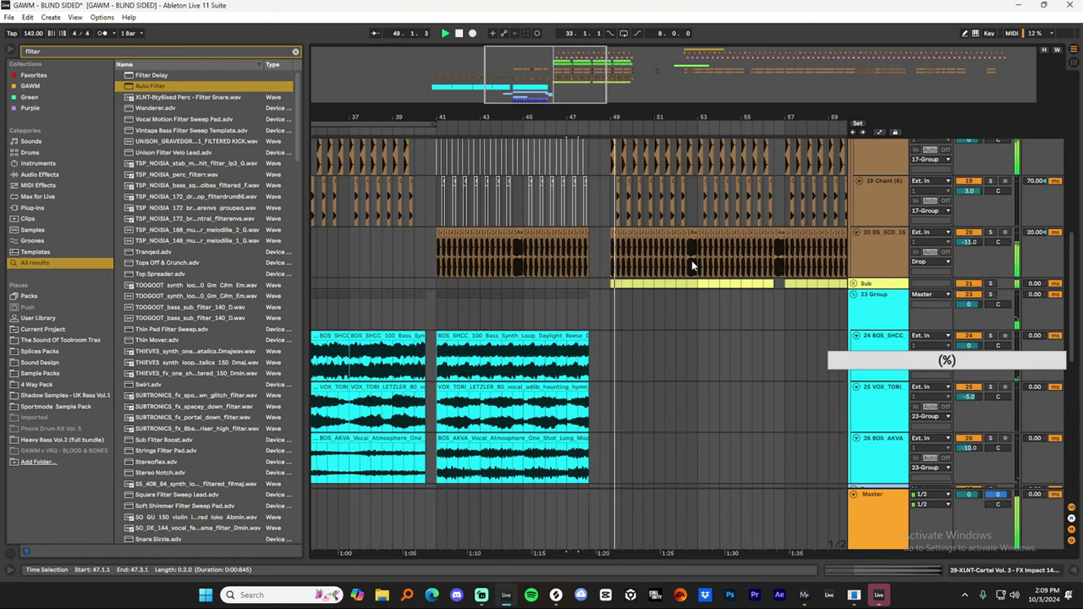
{"action": "scroll", "coordinate": [752, 295], "scroll_direction": "down", "scroll_amount": 3}
{"action": "scroll", "coordinate": [800, 317], "scroll_direction": "down", "scroll_amount": 3}
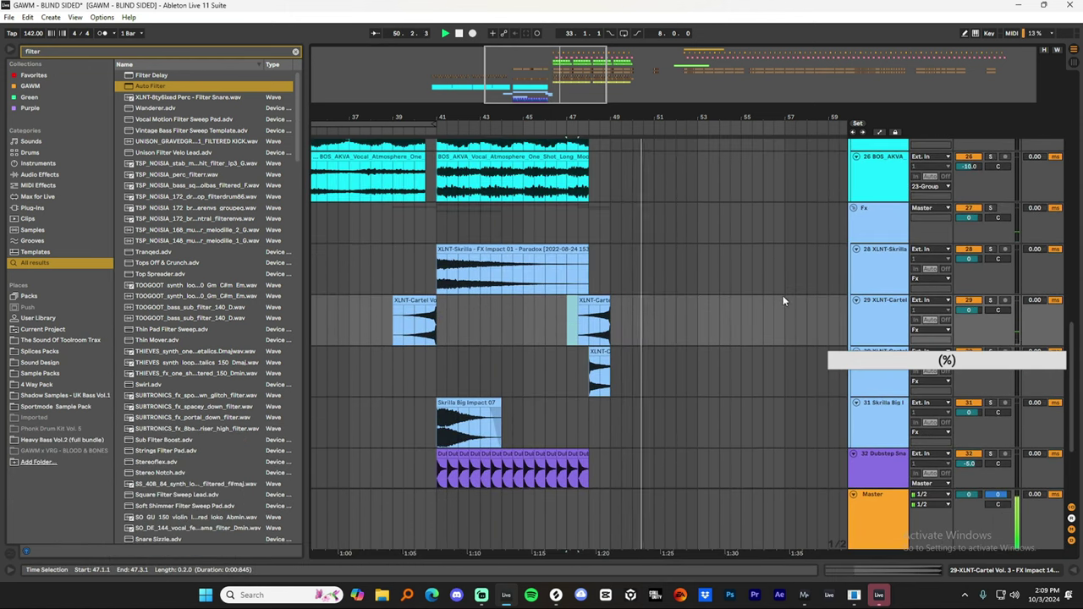
{"action": "left_click", "coordinate": [897, 430], "text": "shift"}
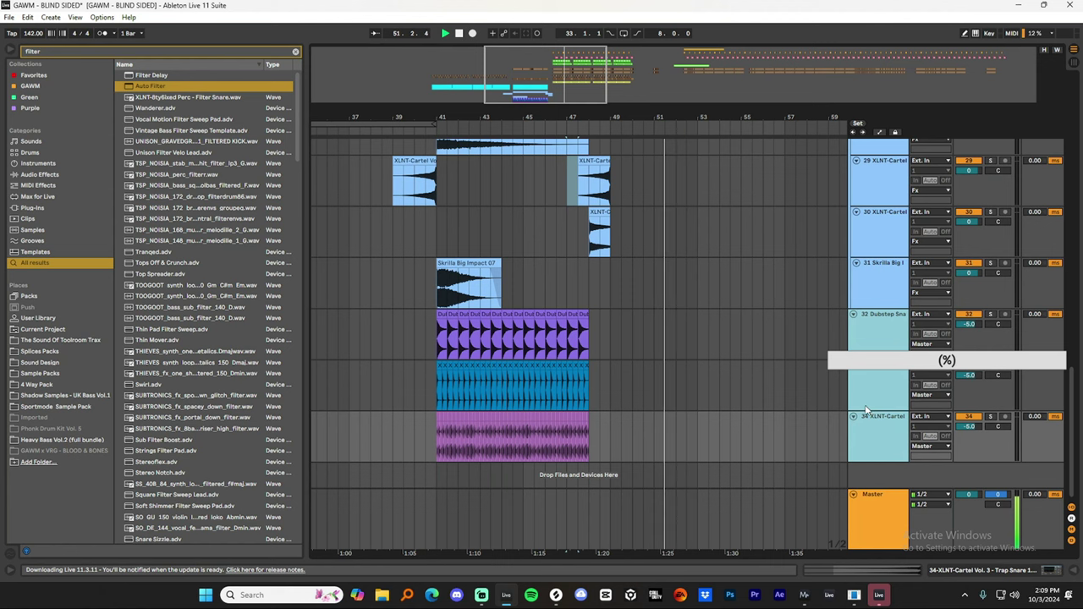
{"action": "key", "text": "ctrl+g"}
{"action": "right_click", "coordinate": [874, 341]}
{"action": "left_click", "coordinate": [891, 553]}
{"action": "left_click", "coordinate": [869, 330]}
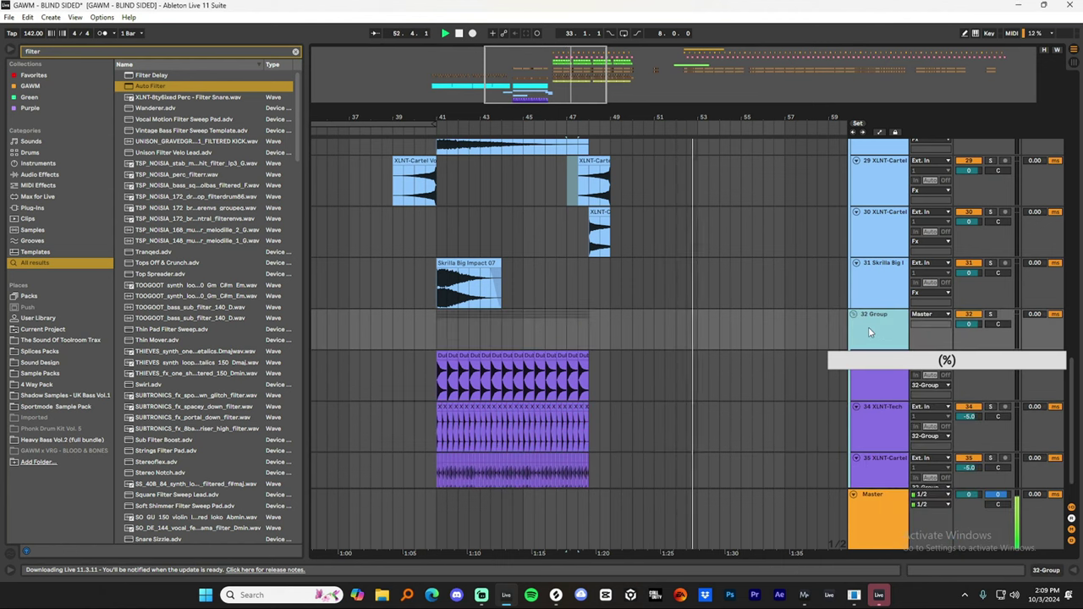
Insert an audio track below the snare group and place IVORY_Vox_Phrase_Lets_Get_It_1 from an "ivory" search at bar 48.
{"action": "scroll", "coordinate": [868, 327], "scroll_direction": "down", "scroll_amount": 1}
{"action": "key", "text": "ctrl+t"}
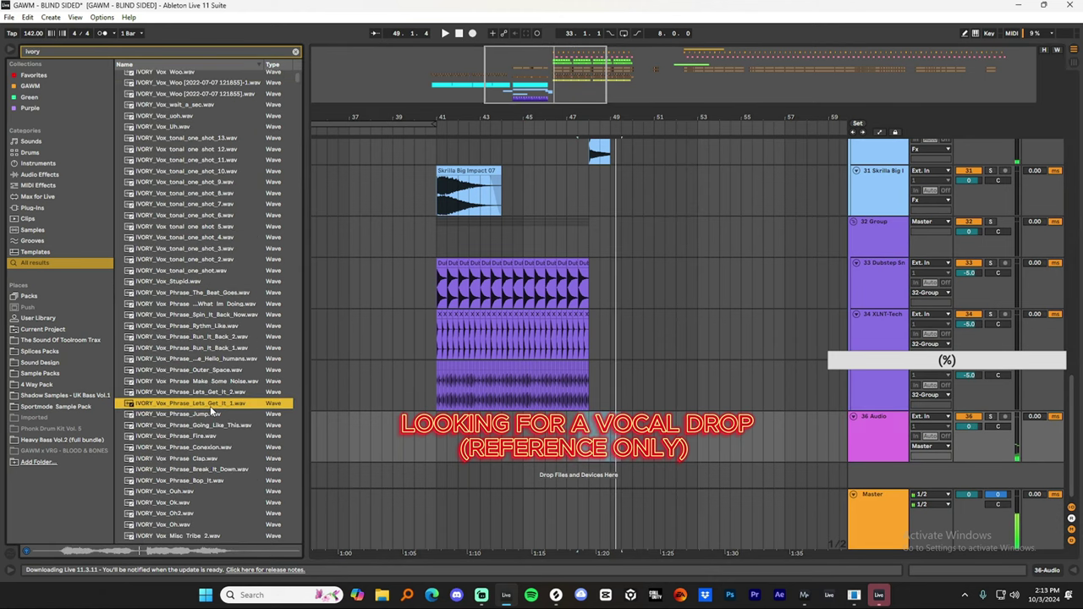
{"action": "left_click_drag", "start_coordinate": [186, 403], "coordinate": [484, 436]}
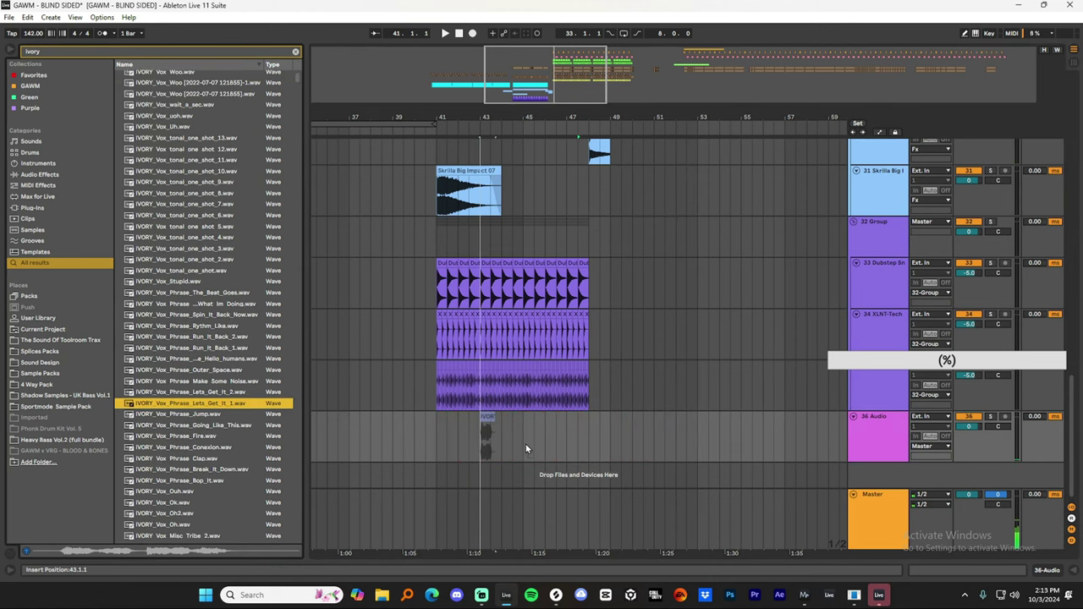
{"action": "left_click_drag", "start_coordinate": [590, 444], "coordinate": [590, 442]}
{"action": "left_click_drag", "start_coordinate": [582, 121], "coordinate": [558, 331]}
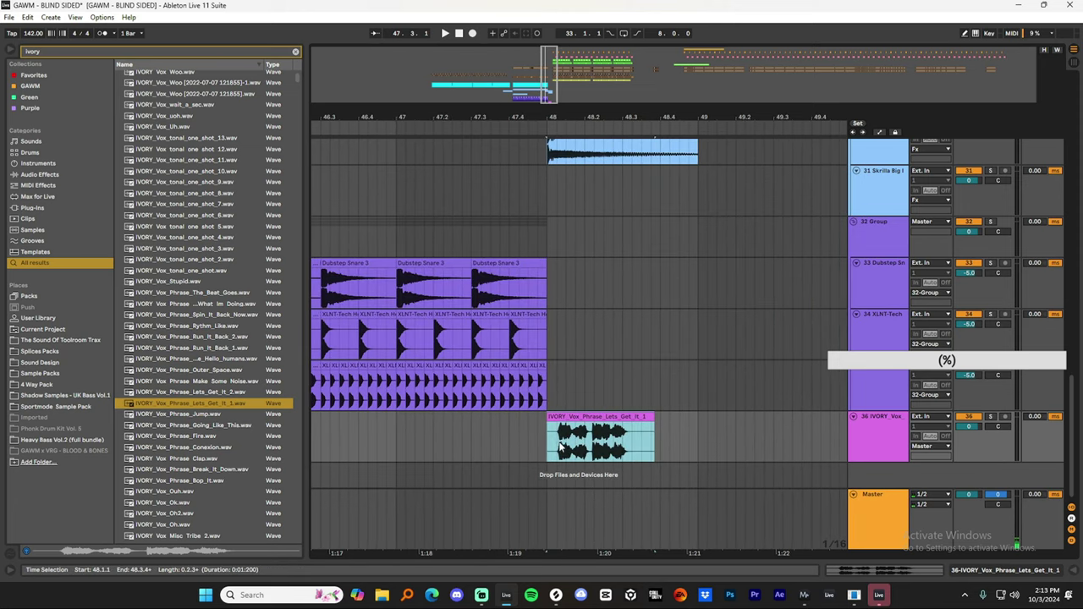
Audition the Lets_Get_It vocal clip, move it to start at 48.2.4 and turn on Warp for it.
{"action": "double_click", "coordinate": [613, 429]}
{"action": "key", "text": "space"}
{"action": "key", "text": "space"}
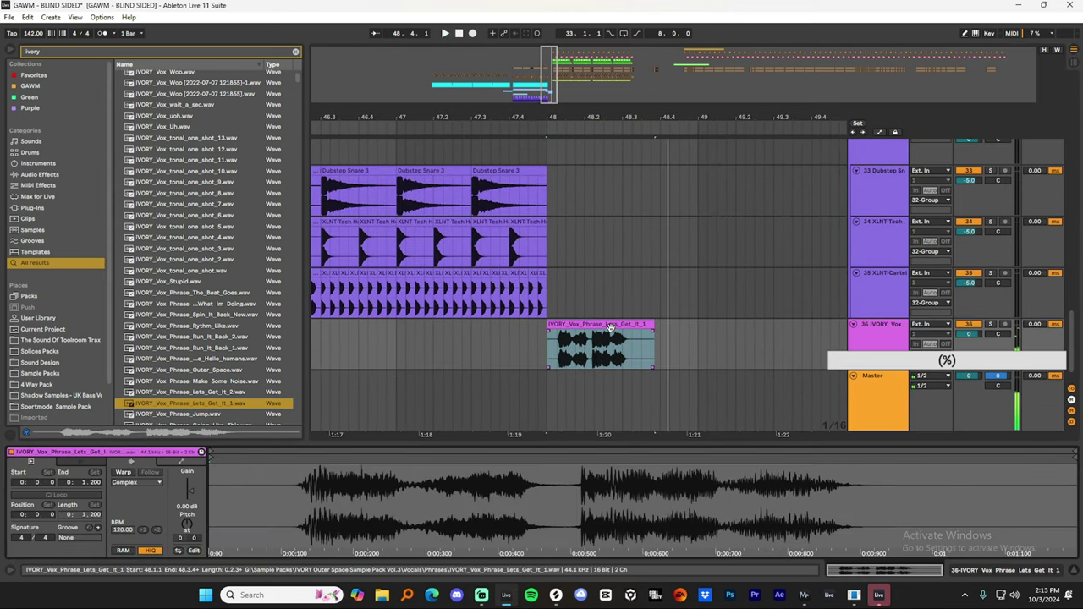
{"action": "left_click_drag", "start_coordinate": [612, 325], "coordinate": [677, 343]}
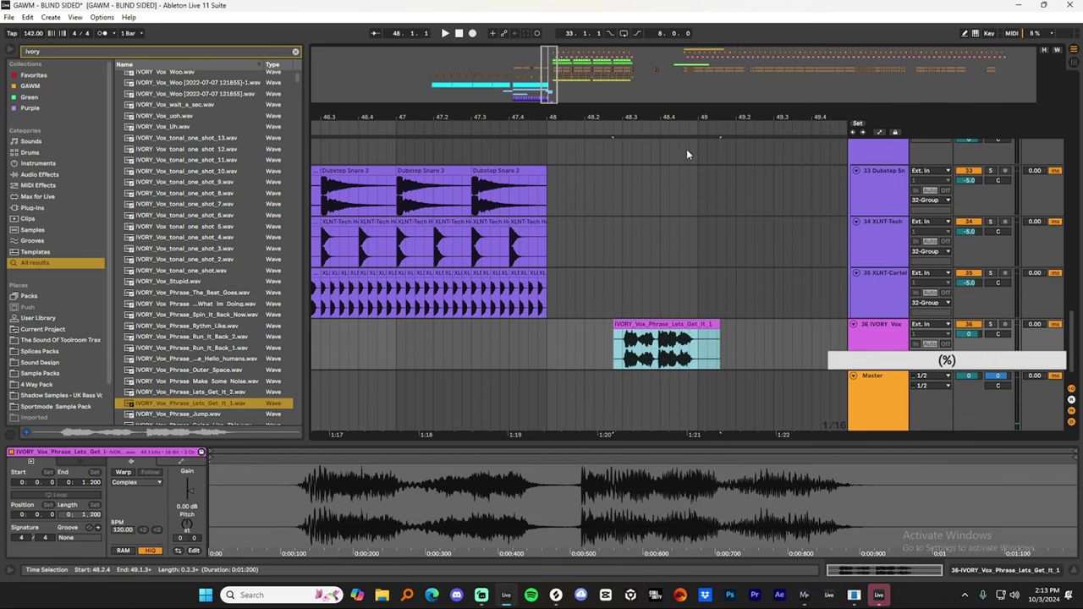
{"action": "key", "text": "z"}
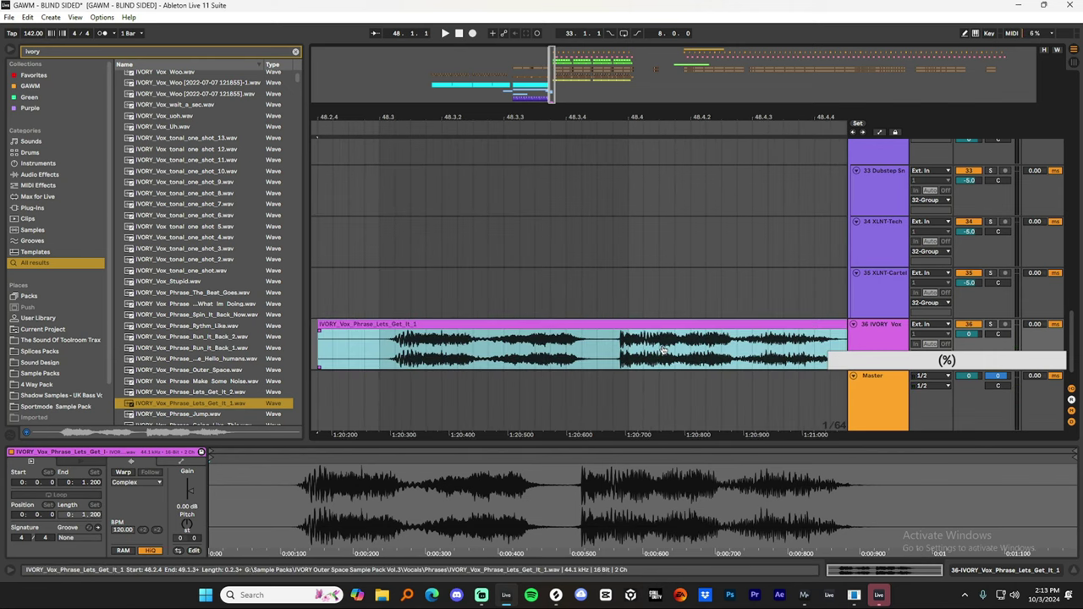
{"action": "double_click", "coordinate": [601, 328]}
{"action": "left_click", "coordinate": [124, 471]}
{"action": "left_click", "coordinate": [603, 352]}
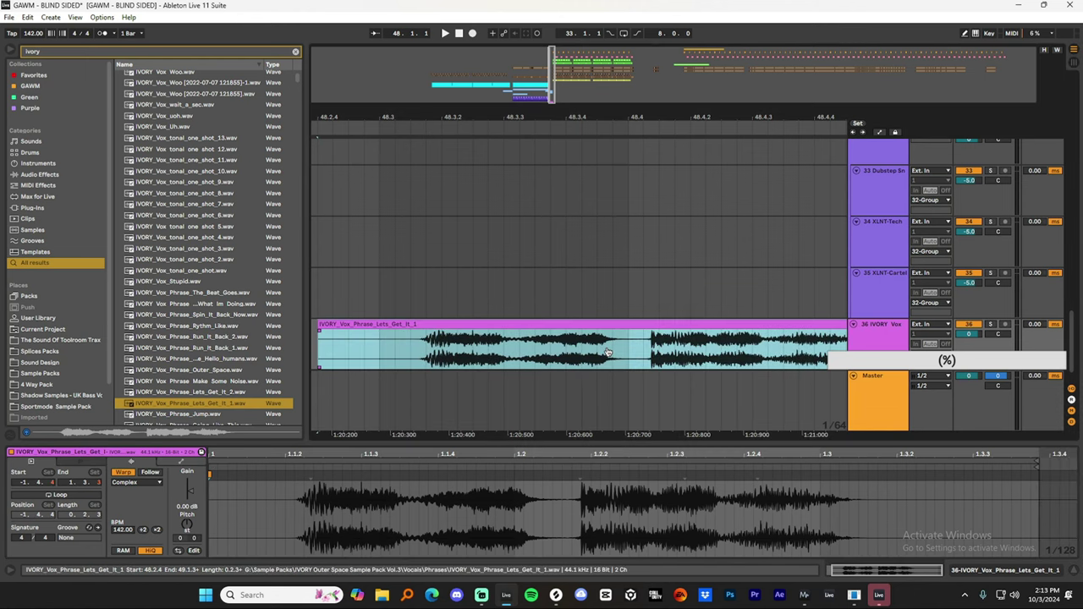
Copy the vocal's one-beat section at 48.3 to 48.2 and 48.1, and delete the clip's tail after bar 49.
{"action": "left_click_drag", "start_coordinate": [384, 345], "coordinate": [633, 349]}
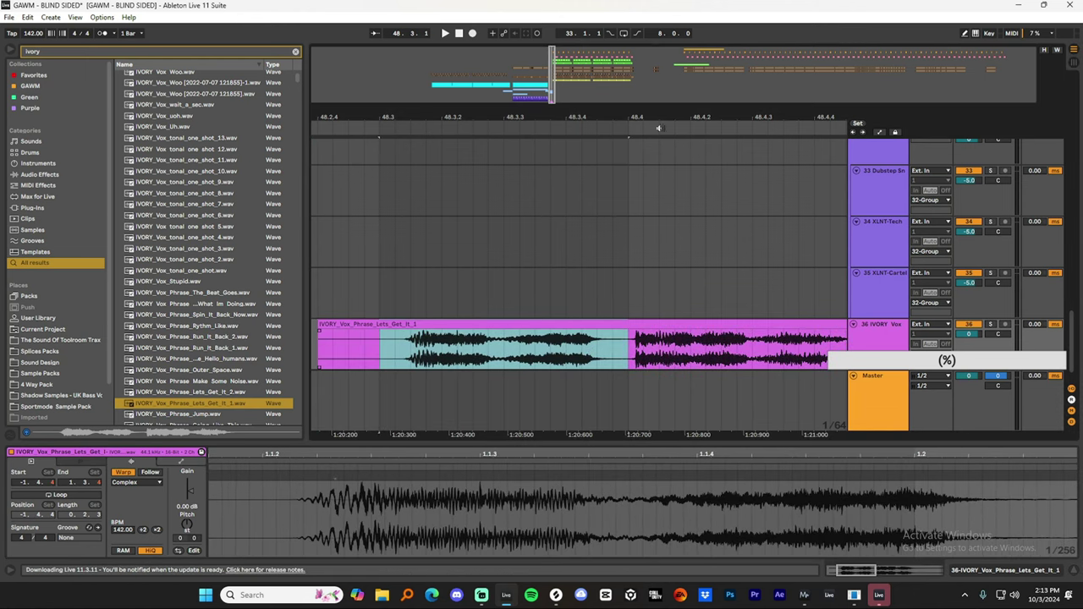
{"action": "key", "text": "minus"}
{"action": "left_click", "coordinate": [503, 342]}
{"action": "key", "text": "ctrl+v"}
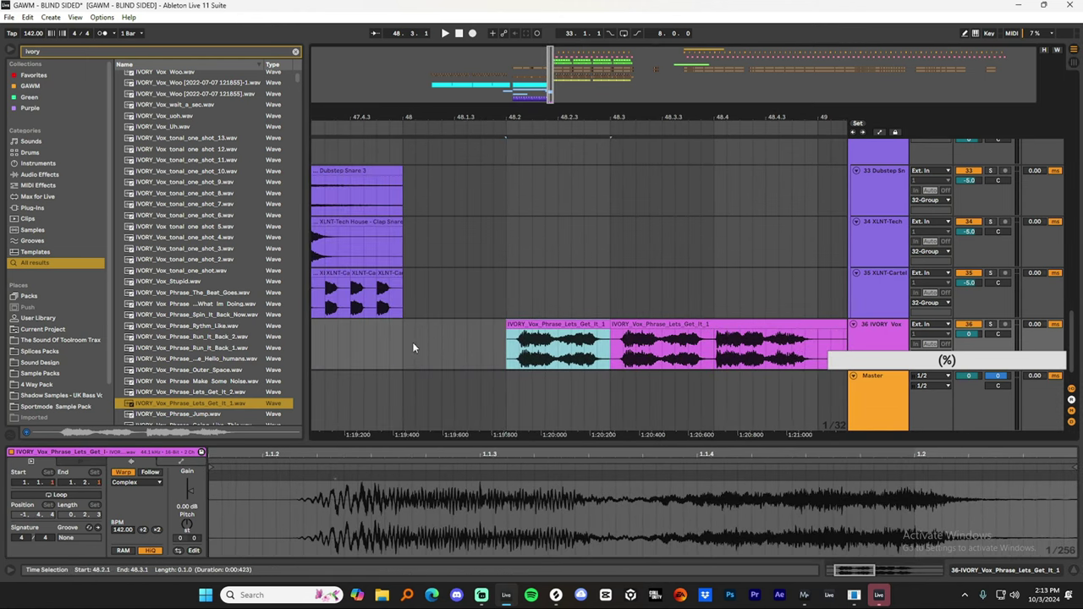
{"action": "left_click", "coordinate": [408, 339]}
{"action": "key", "text": "ctrl+v"}
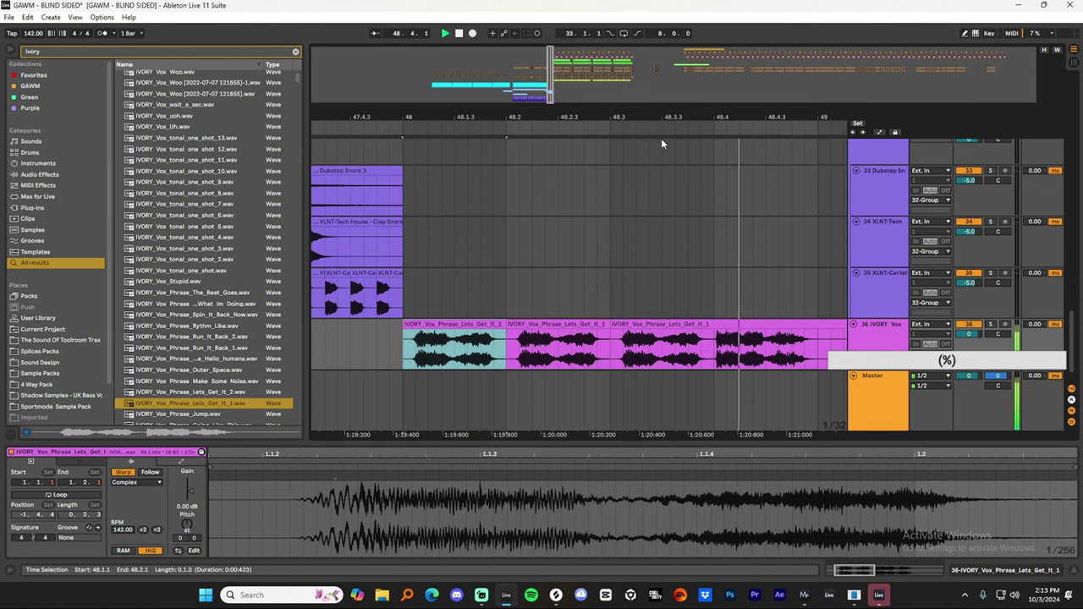
{"action": "left_click_drag", "start_coordinate": [663, 120], "coordinate": [537, 55]}
{"action": "left_click_drag", "start_coordinate": [597, 347], "coordinate": [564, 352]}
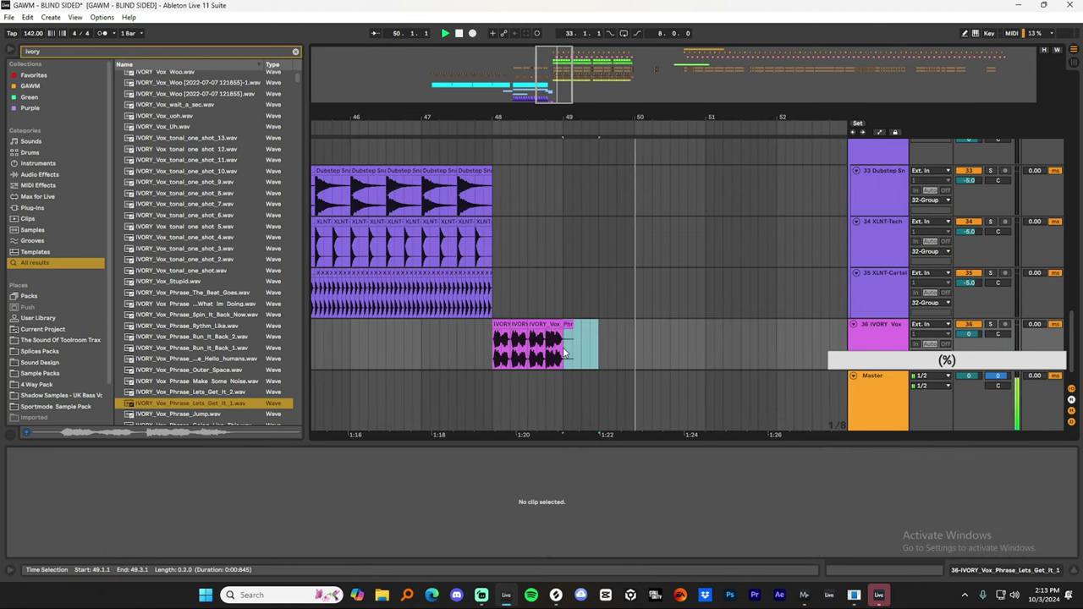
Rename the vocal track as Reference, with its volume at -3 dB.
{"action": "left_click", "coordinate": [889, 339]}
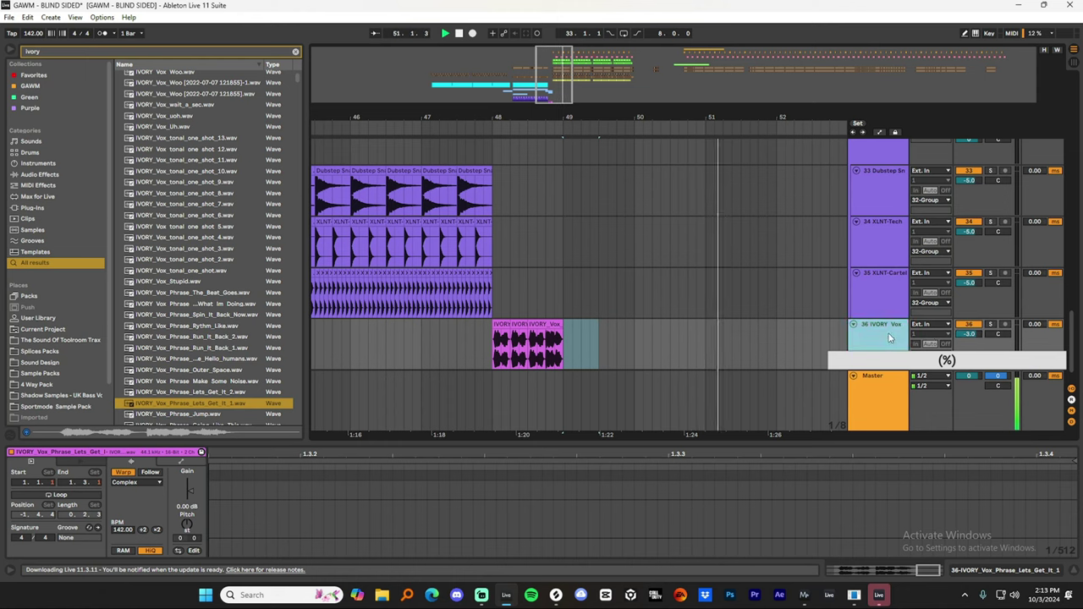
{"action": "key", "text": "ctrl+r"}
{"action": "type", "text": "Re"}
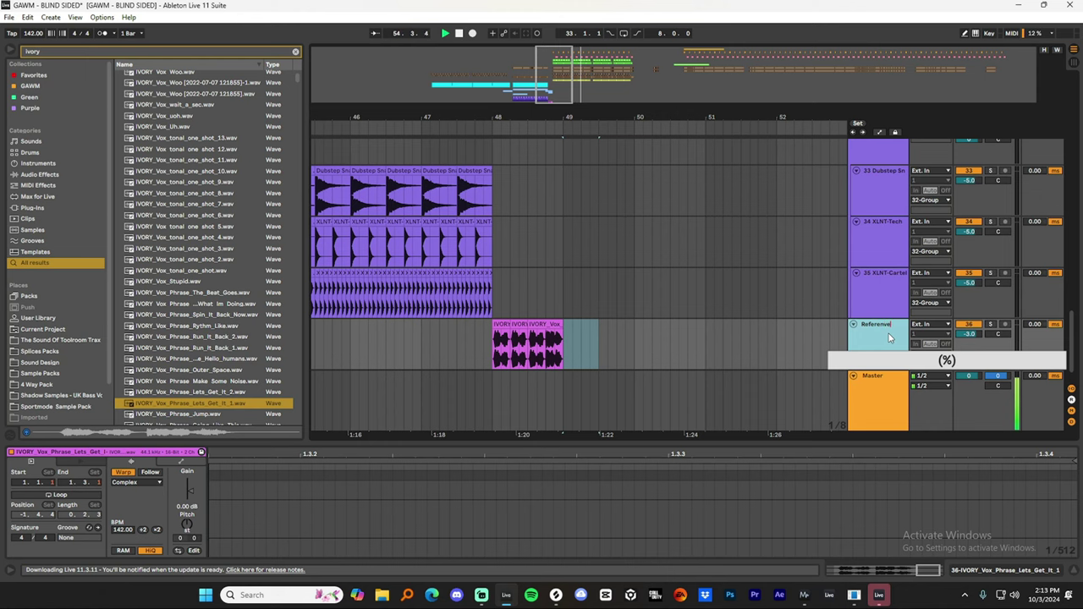
{"action": "left_click", "coordinate": [627, 283]}
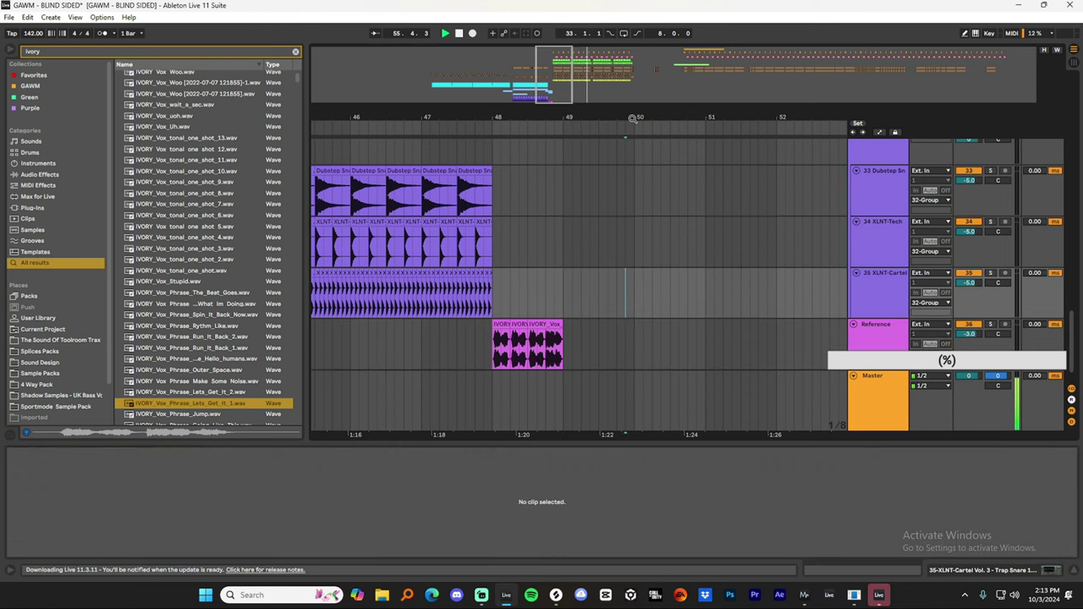
Play the build-up from bar 39 with the clip detail view hidden.
{"action": "left_click_drag", "start_coordinate": [632, 118], "coordinate": [632, 52]}
{"action": "left_click", "coordinate": [492, 240]}
{"action": "key", "text": "space"}
{"action": "key", "text": "space"}
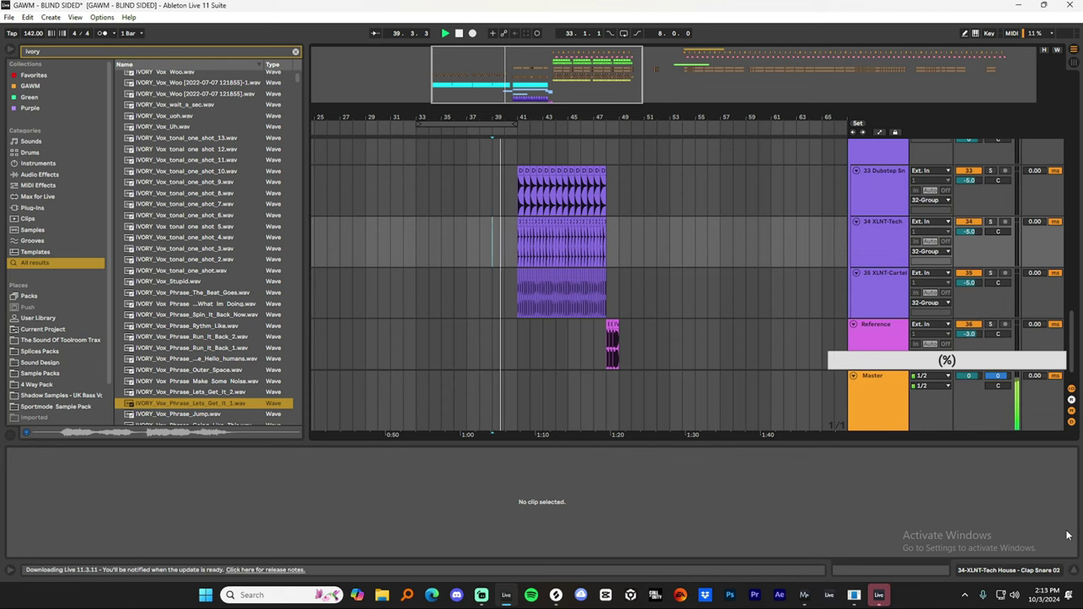
{"action": "left_click", "coordinate": [1073, 570]}
{"action": "scroll", "coordinate": [592, 355], "scroll_direction": "up", "scroll_amount": 10}
Extend the low section of the 17 Group's Auto Filter frequency automation so its jump falls at bar 41.
{"action": "key", "text": "a"}
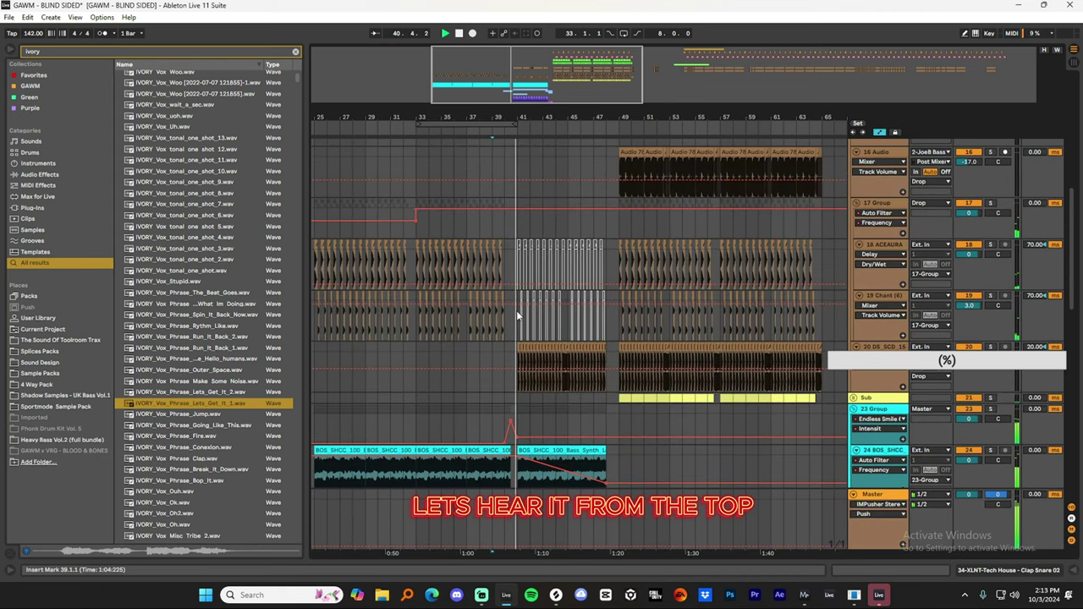
{"action": "scroll", "coordinate": [519, 314], "scroll_direction": "up", "scroll_amount": 3}
{"action": "key", "text": "a"}
{"action": "key", "text": "a"}
{"action": "left_click_drag", "start_coordinate": [524, 119], "coordinate": [690, 125]}
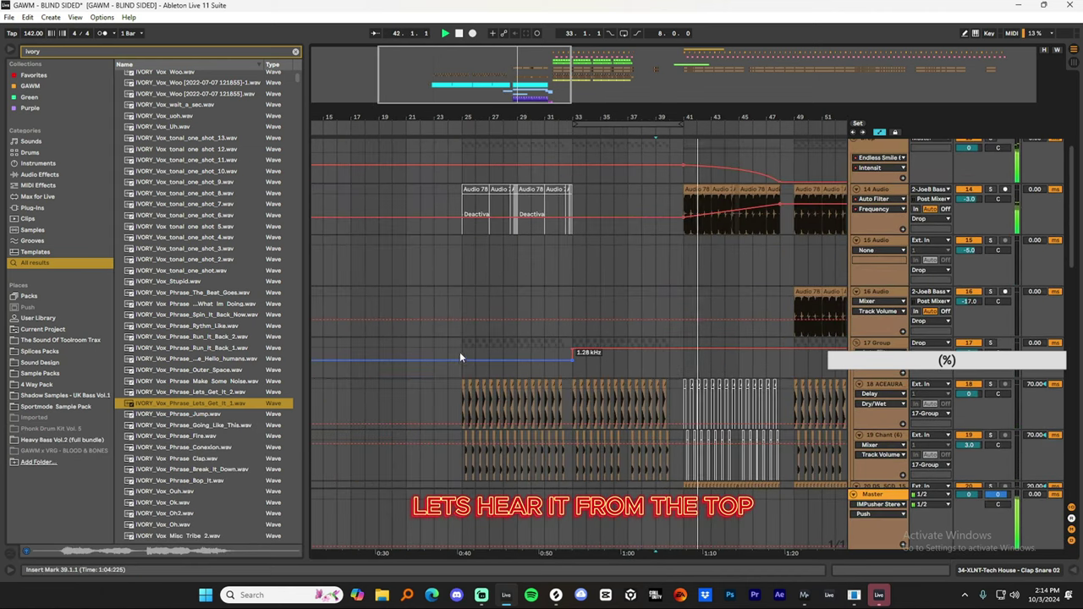
{"action": "left_click_drag", "start_coordinate": [459, 357], "coordinate": [588, 364]}
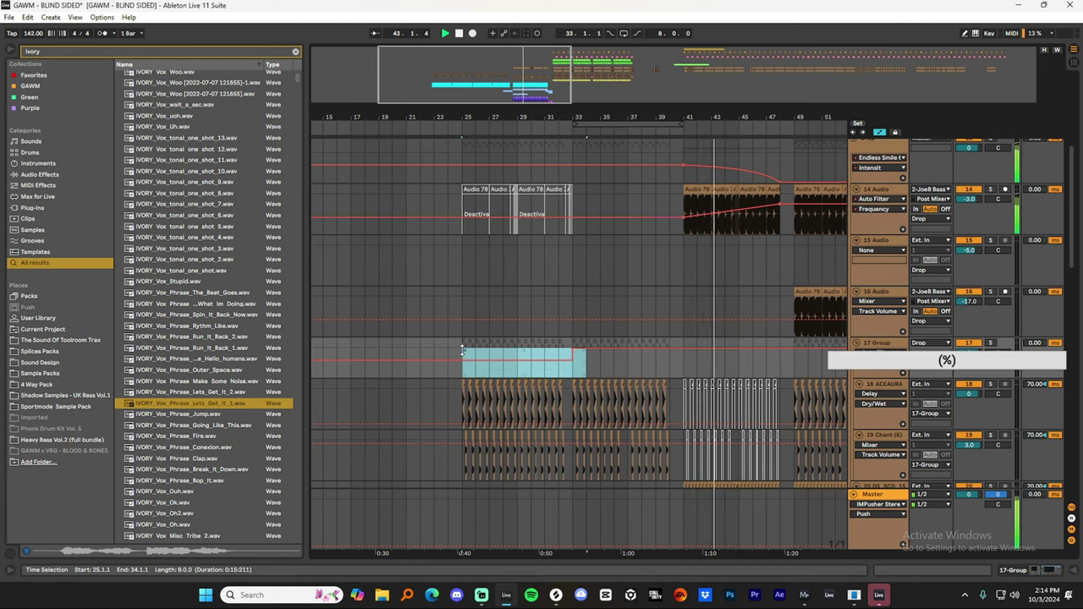
{"action": "left_click_drag", "start_coordinate": [462, 350], "coordinate": [568, 372]}
{"action": "left_click", "coordinate": [660, 324]}
{"action": "scroll", "coordinate": [742, 254], "scroll_direction": "up", "scroll_amount": 1}
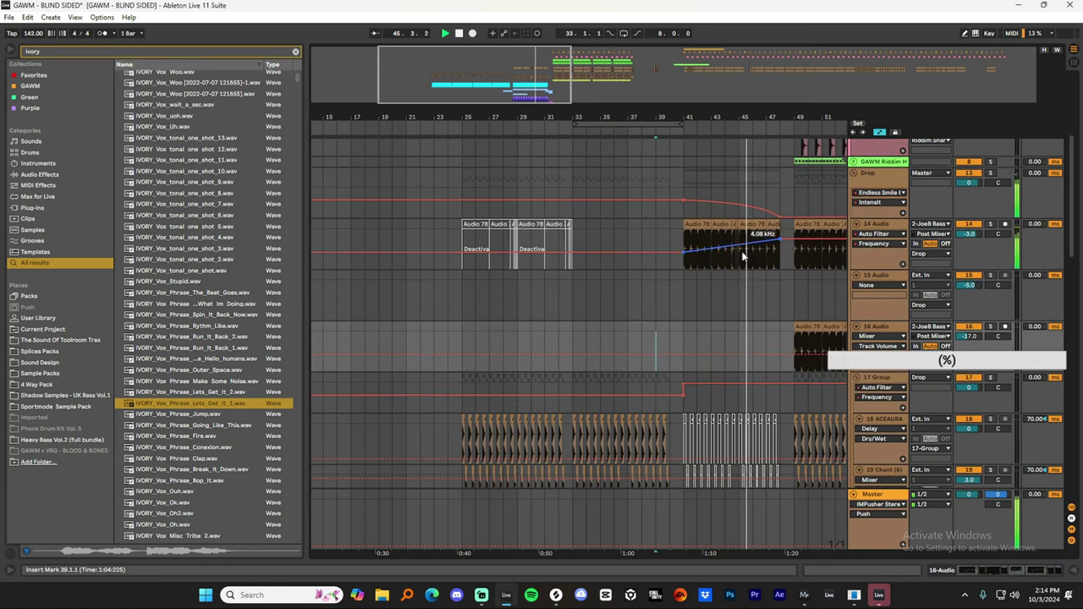
Set the 14 Audio track's volume to -2 dB during playback.
{"action": "left_click_drag", "start_coordinate": [761, 114], "coordinate": [546, 114]}
{"action": "scroll", "coordinate": [546, 198], "scroll_direction": "down", "scroll_amount": 3}
{"action": "scroll", "coordinate": [562, 290], "scroll_direction": "down", "scroll_amount": 3}
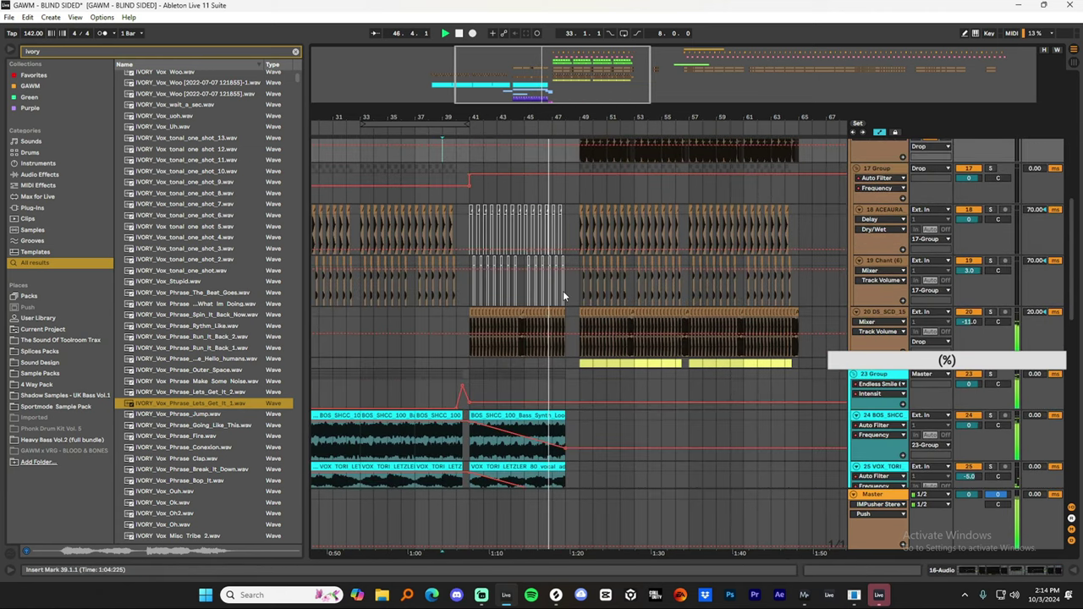
{"action": "scroll", "coordinate": [727, 287], "scroll_direction": "up", "scroll_amount": 7}
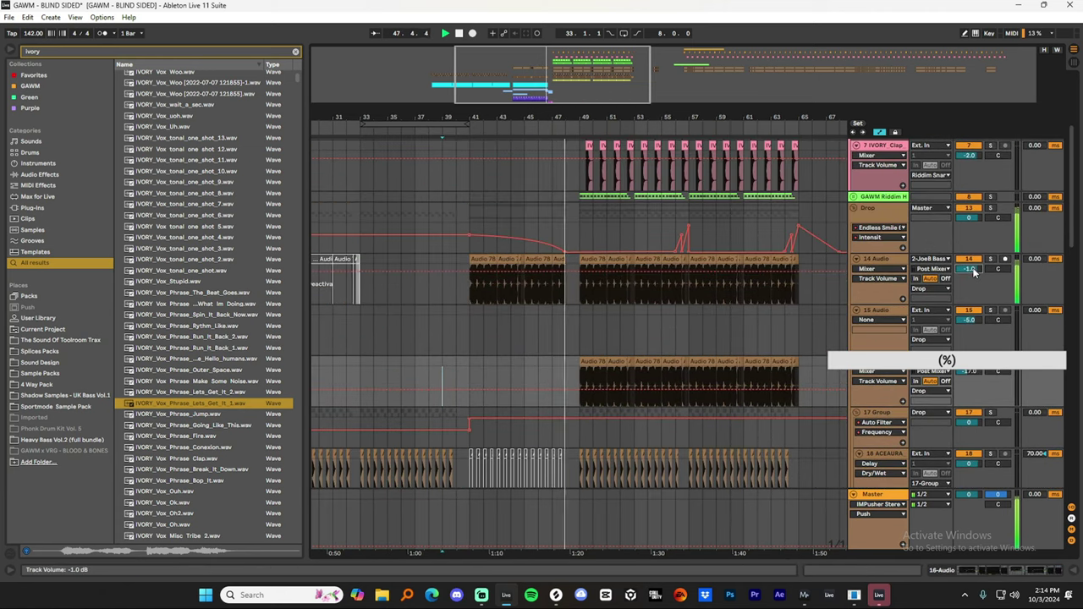
Hide the automation and set the 20 DS_SCD track's volume to -8 dB.
{"action": "scroll", "coordinate": [729, 271], "scroll_direction": "down", "scroll_amount": 3}
{"action": "scroll", "coordinate": [759, 252], "scroll_direction": "down", "scroll_amount": 5}
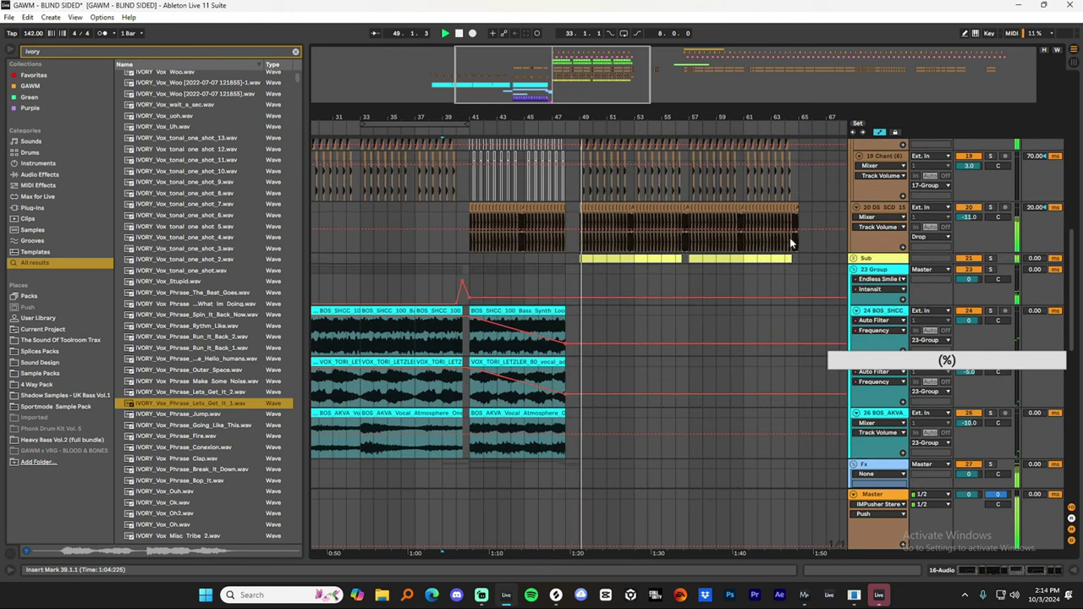
{"action": "scroll", "coordinate": [791, 264], "scroll_direction": "down", "scroll_amount": 8}
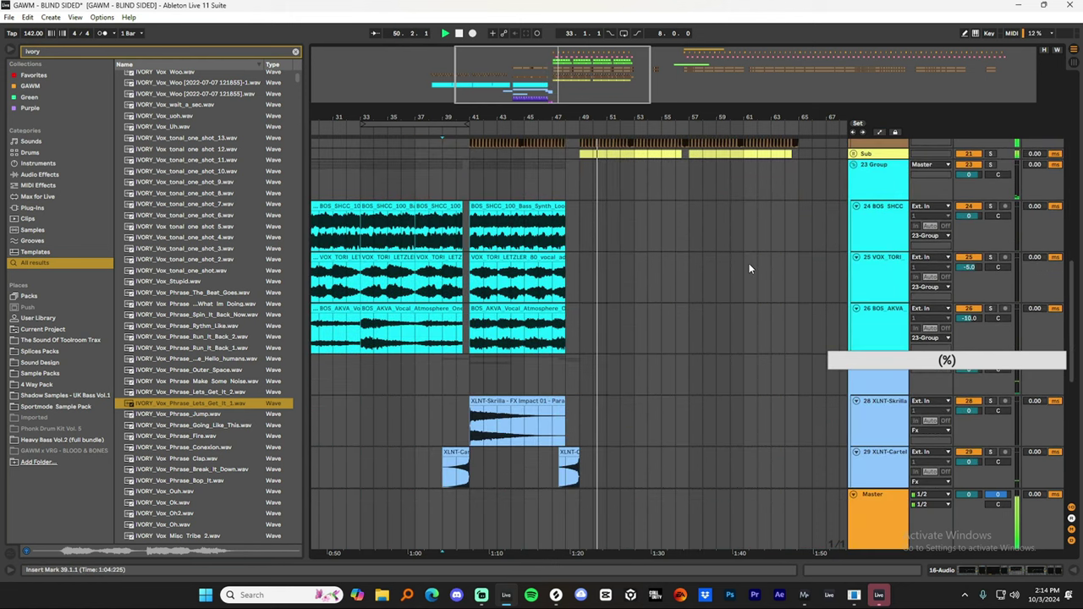
{"action": "scroll", "coordinate": [786, 253], "scroll_direction": "up", "scroll_amount": 7}
{"action": "scroll", "coordinate": [736, 262], "scroll_direction": "up", "scroll_amount": 3}
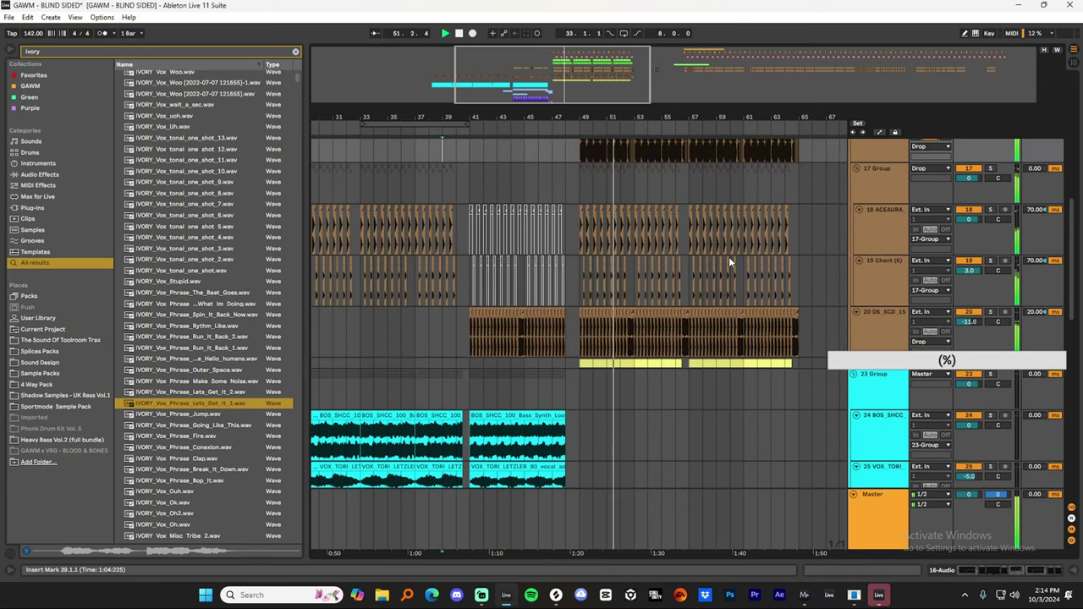
{"action": "left_click", "coordinate": [989, 314]}
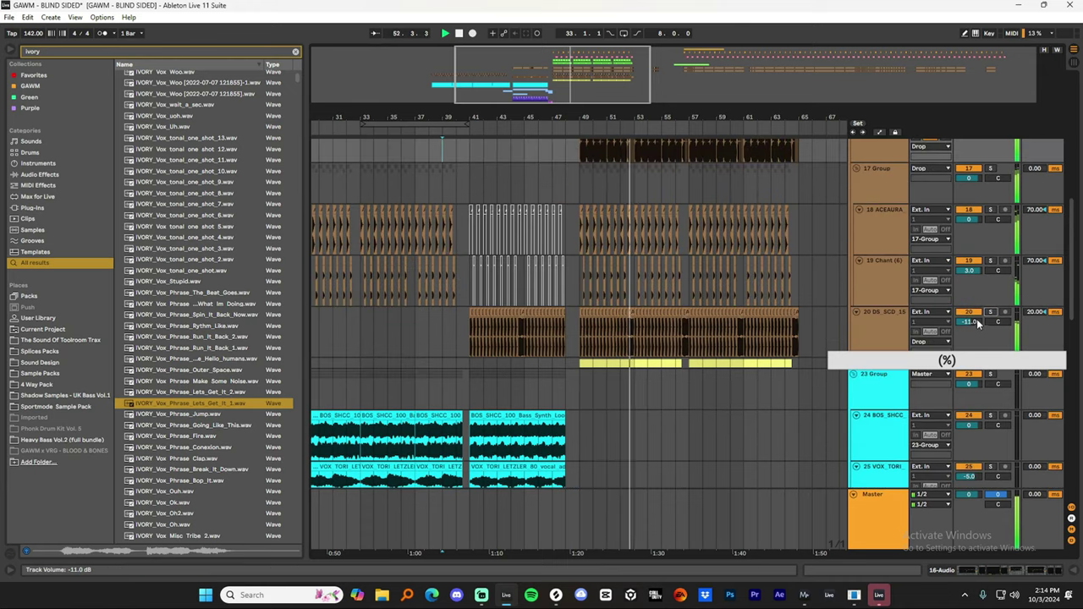
{"action": "left_click_drag", "start_coordinate": [976, 322], "coordinate": [976, 315]}
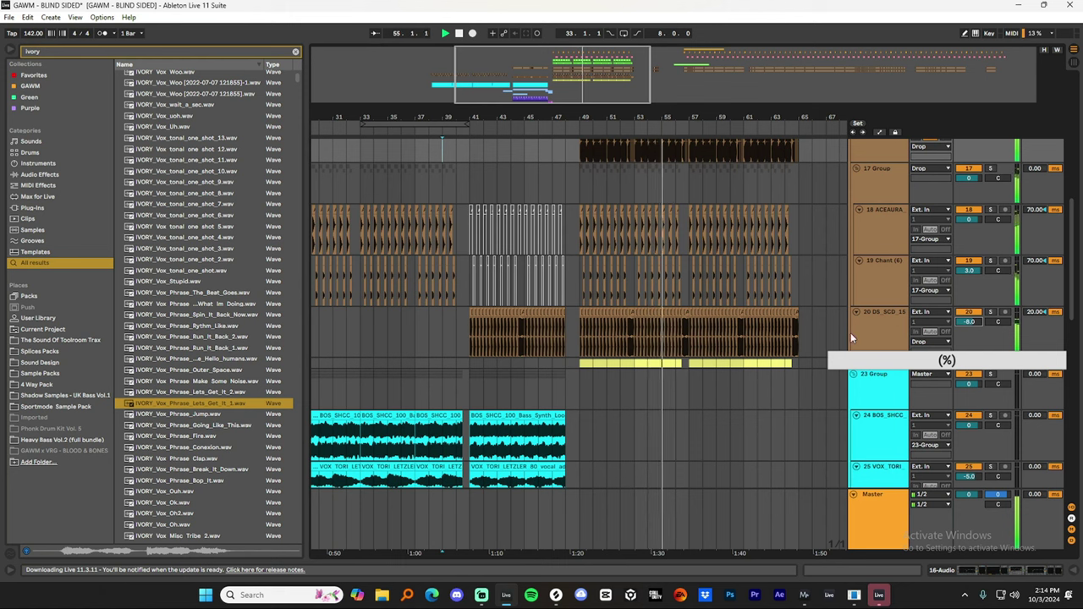
Listen through the drop up to bar 65 and examine how its bass, vocal and drum tracks are arranged.
{"action": "left_click_drag", "start_coordinate": [681, 117], "coordinate": [550, 156]}
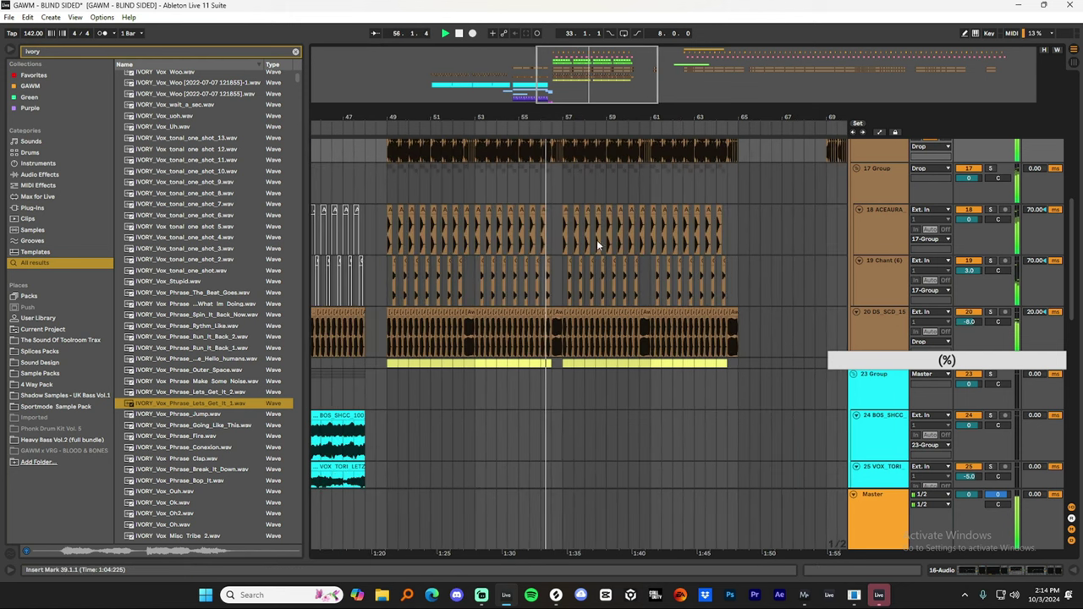
{"action": "scroll", "coordinate": [597, 239], "scroll_direction": "up", "scroll_amount": 2}
{"action": "scroll", "coordinate": [645, 262], "scroll_direction": "up", "scroll_amount": 3}
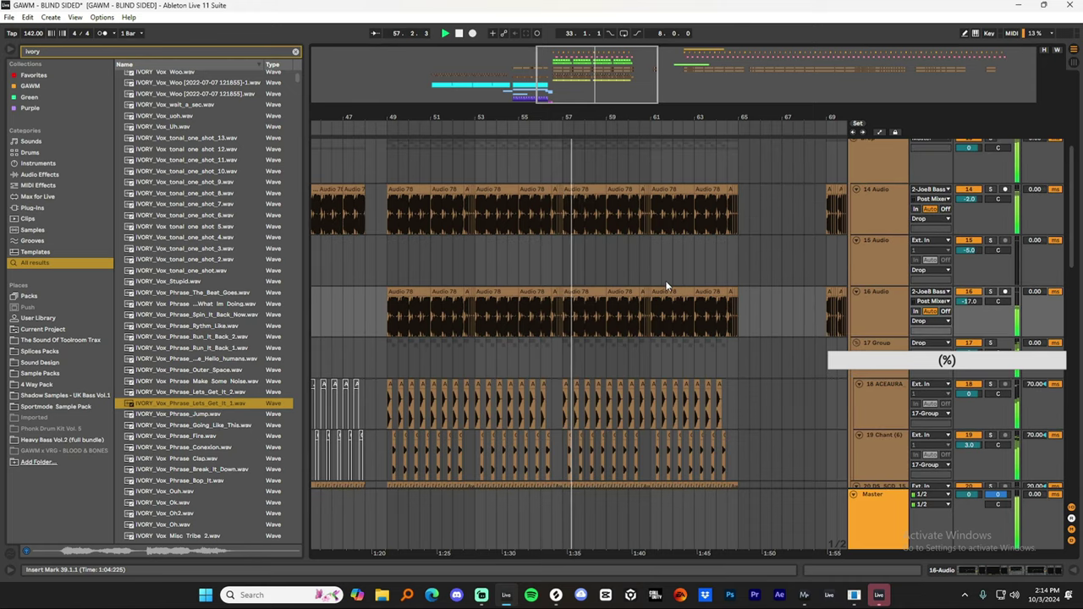
{"action": "scroll", "coordinate": [751, 252], "scroll_direction": "down", "scroll_amount": 3}
{"action": "scroll", "coordinate": [743, 261], "scroll_direction": "up", "scroll_amount": 3}
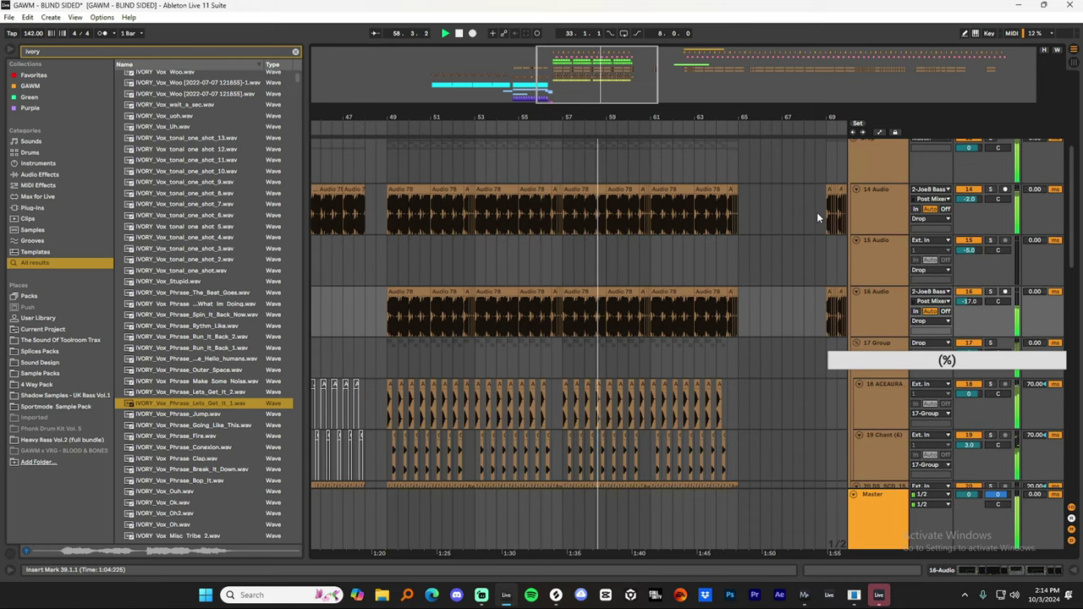
{"action": "scroll", "coordinate": [732, 238], "scroll_direction": "down", "scroll_amount": 2}
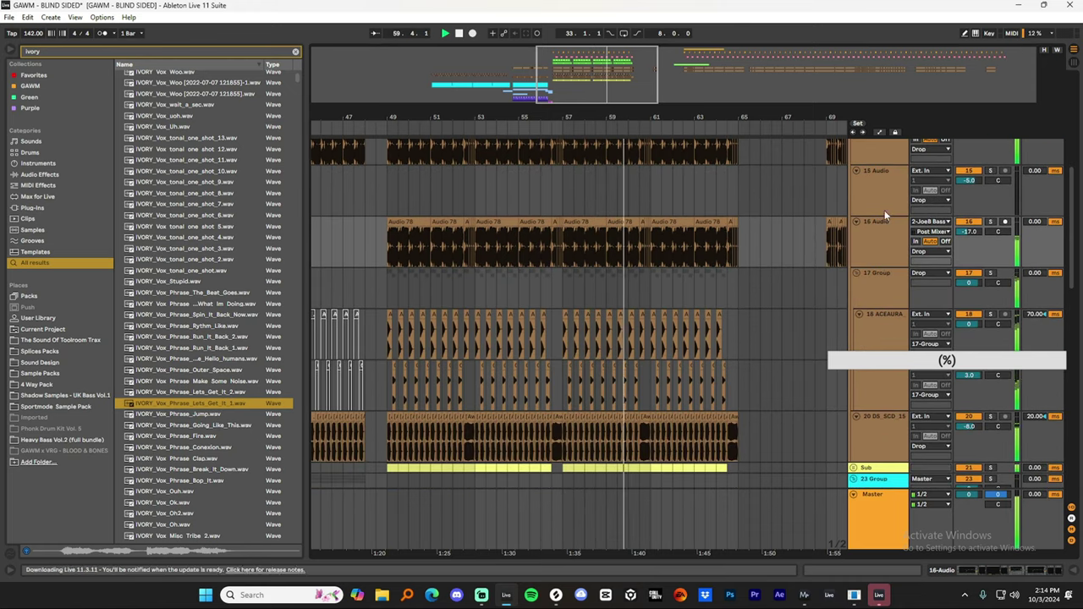
{"action": "scroll", "coordinate": [754, 212], "scroll_direction": "down", "scroll_amount": 2}
{"action": "left_click_drag", "start_coordinate": [669, 116], "coordinate": [529, 132]}
{"action": "scroll", "coordinate": [643, 244], "scroll_direction": "up", "scroll_amount": 3}
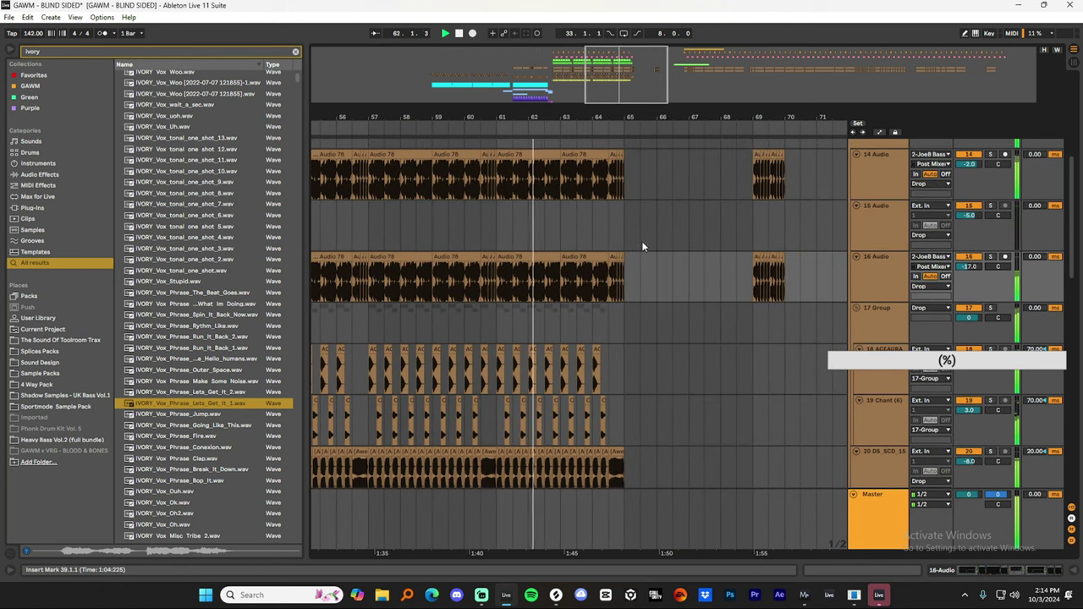
{"action": "left_click_drag", "start_coordinate": [617, 121], "coordinate": [523, 159]}
{"action": "scroll", "coordinate": [536, 256], "scroll_direction": "up", "scroll_amount": 1}
{"action": "scroll", "coordinate": [546, 247], "scroll_direction": "up", "scroll_amount": 1}
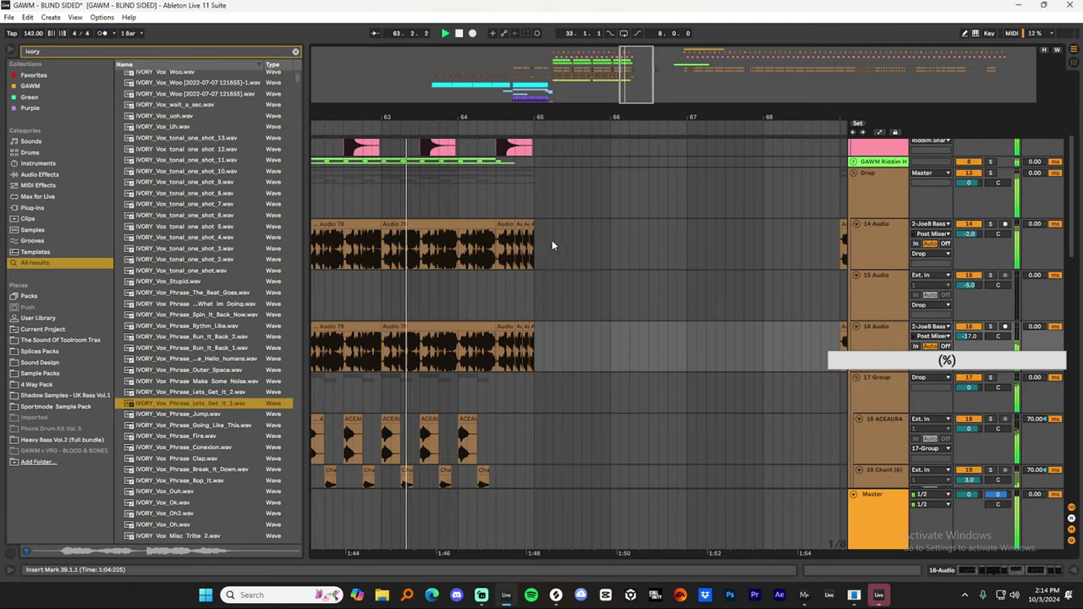
{"action": "scroll", "coordinate": [592, 235], "scroll_direction": "down", "scroll_amount": 3}
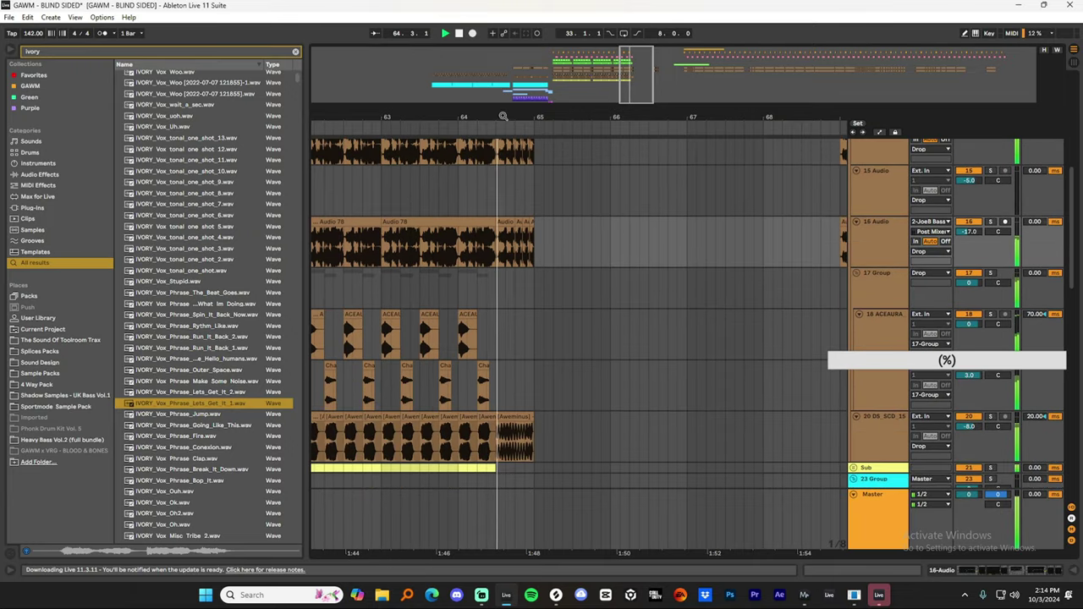
{"action": "left_click_drag", "start_coordinate": [502, 117], "coordinate": [458, 63]}
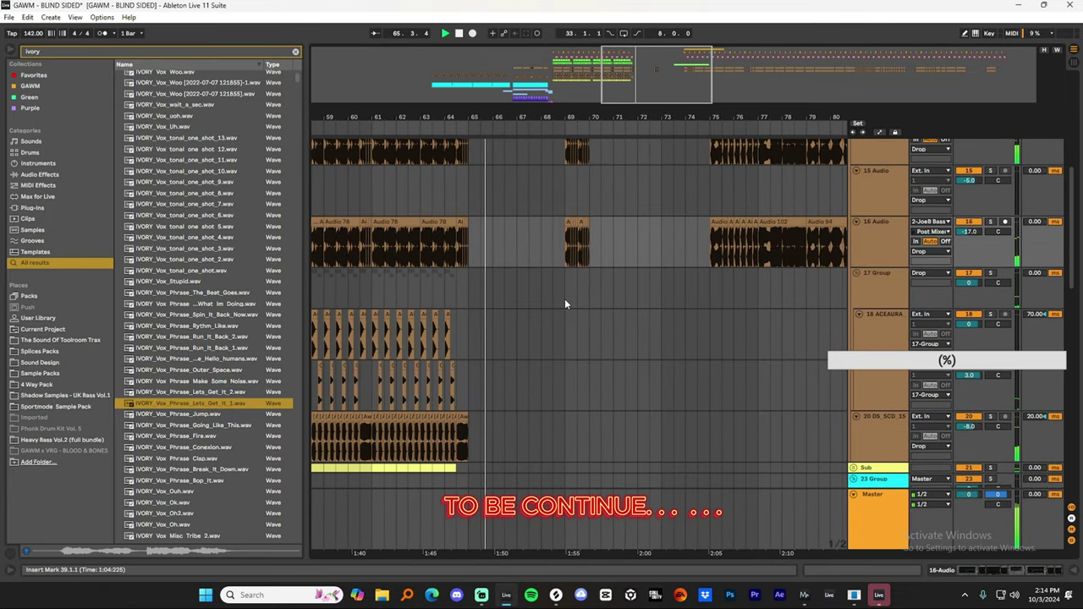